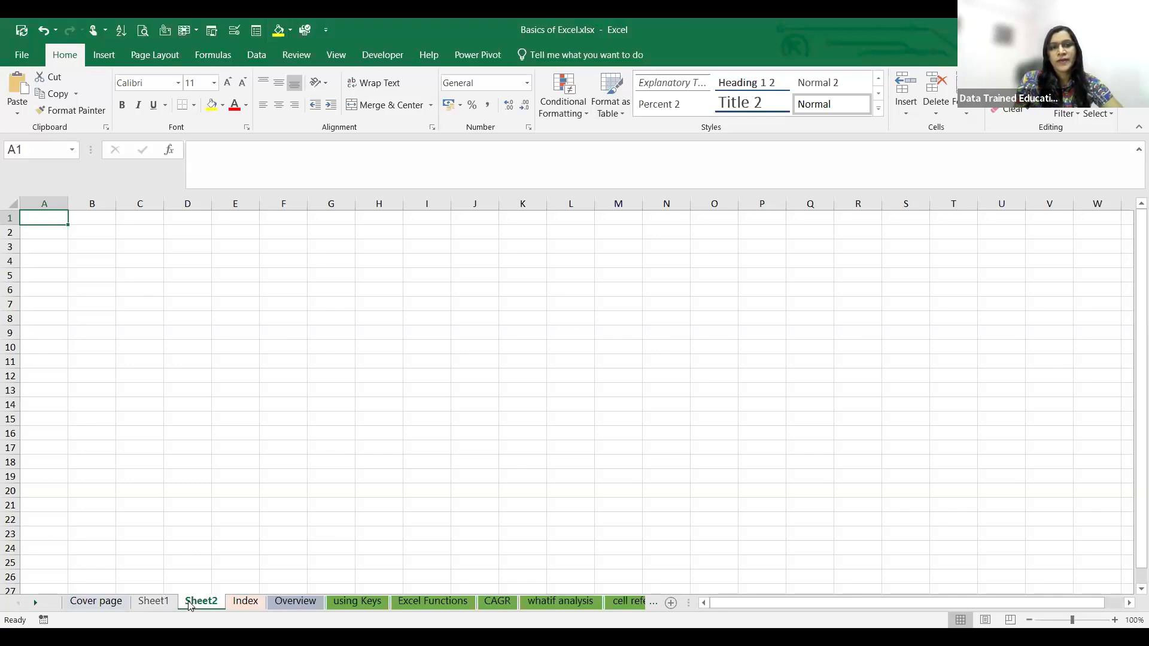
# - Reorder the worksheets so that Sheet1 sits between Sheet2 and Index
pyautogui.rightClick(168, 600)
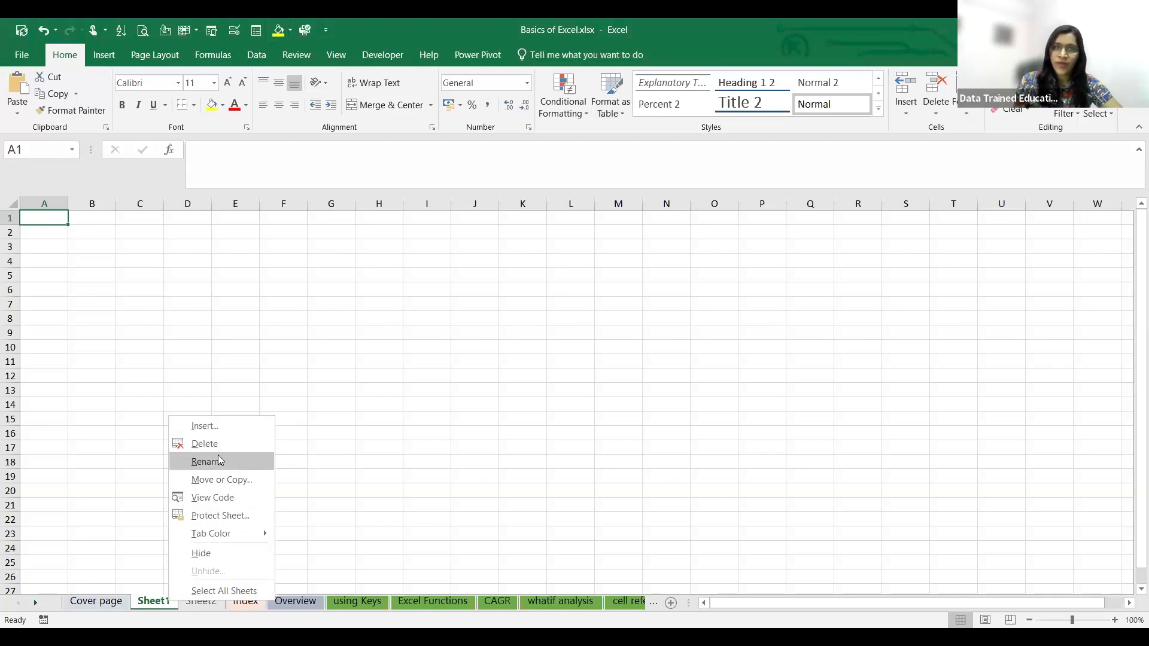
pyautogui.click(150, 602)
pyautogui.moveTo(157, 602); pyautogui.dragTo(280, 605)
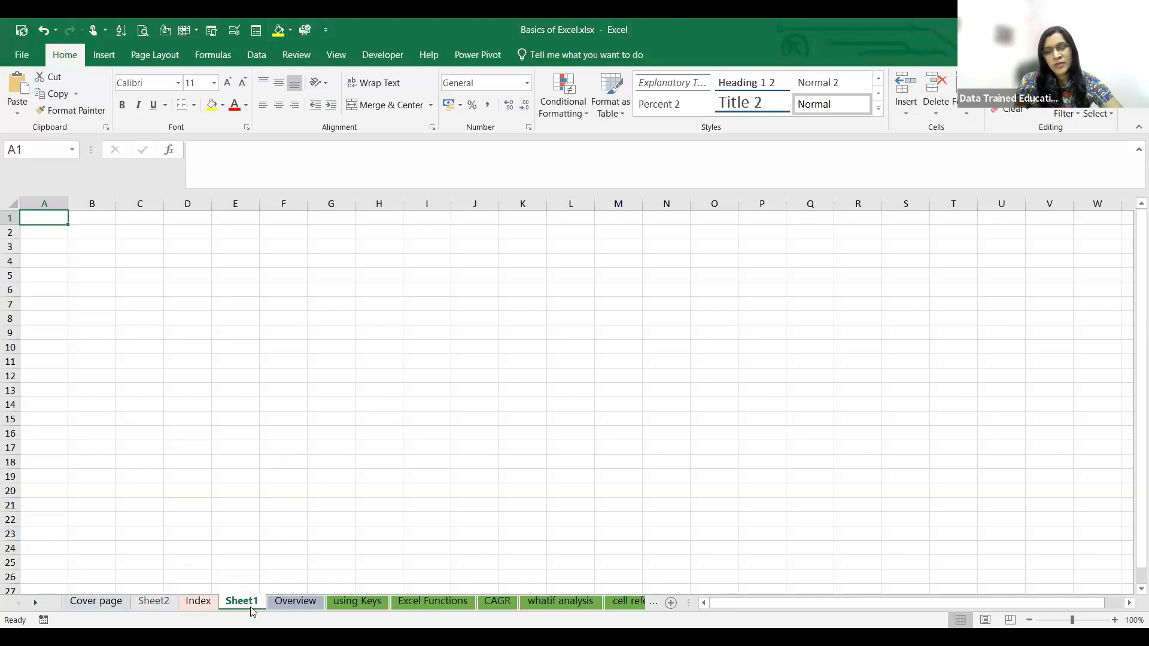
pyautogui.moveTo(252, 611); pyautogui.dragTo(184, 608)
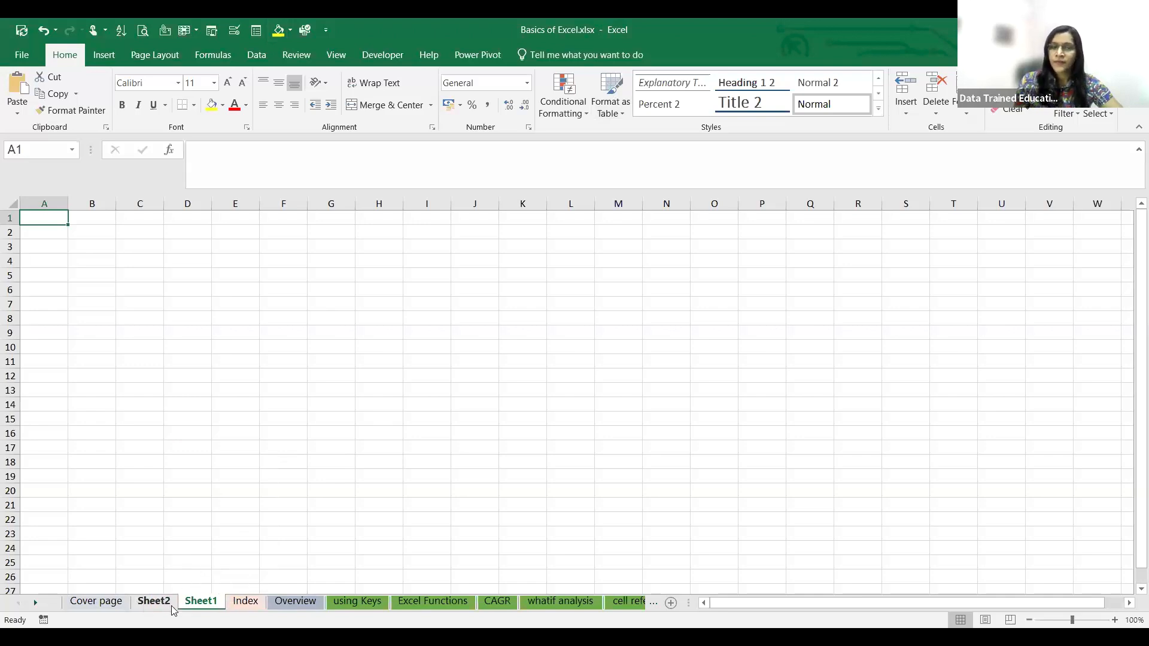
# - Set the tab color of Sheet1 to standard green and switch to the Index sheet to check it
pyautogui.rightClick(195, 603)
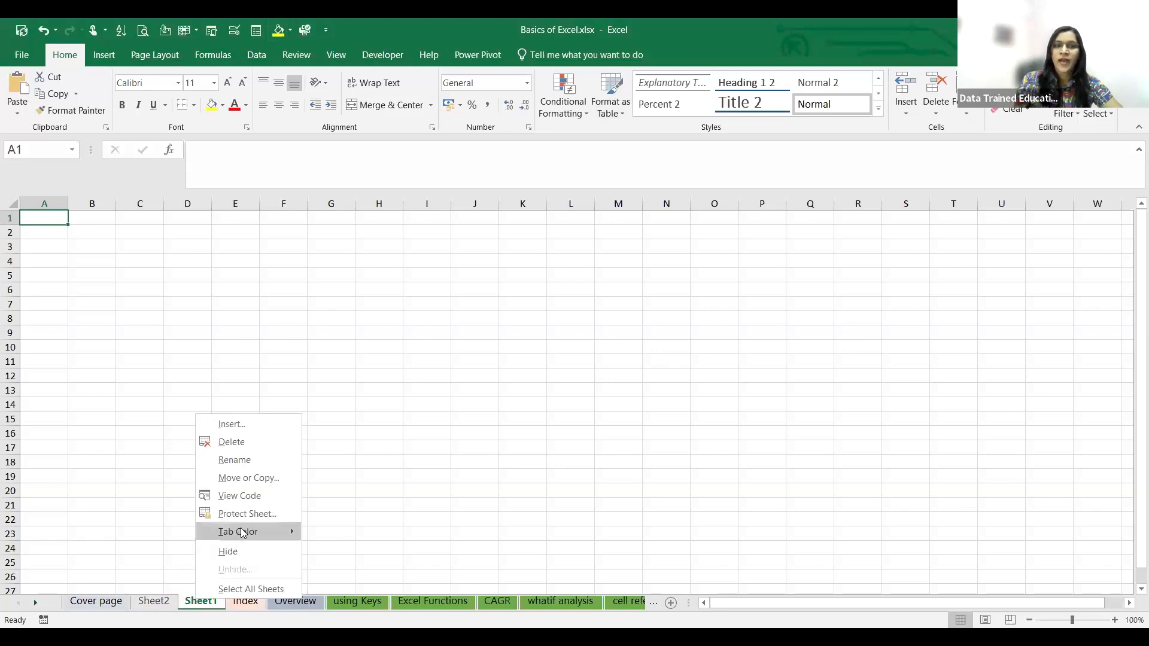
pyautogui.moveTo(242, 532)
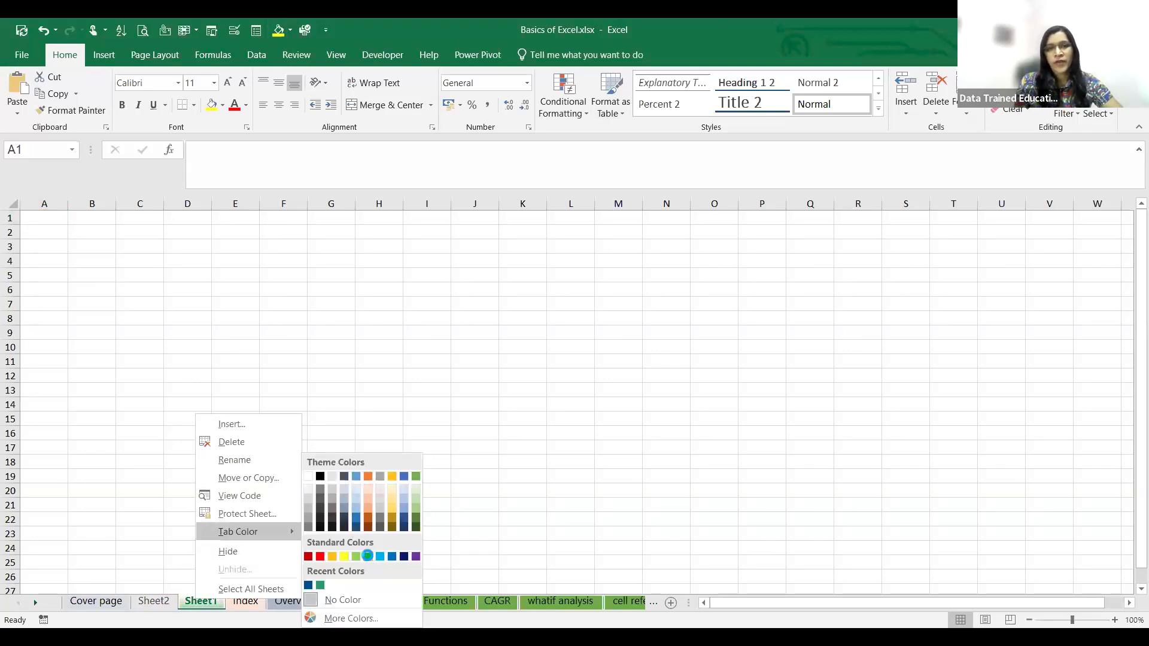
pyautogui.click(367, 556)
pyautogui.click(243, 604)
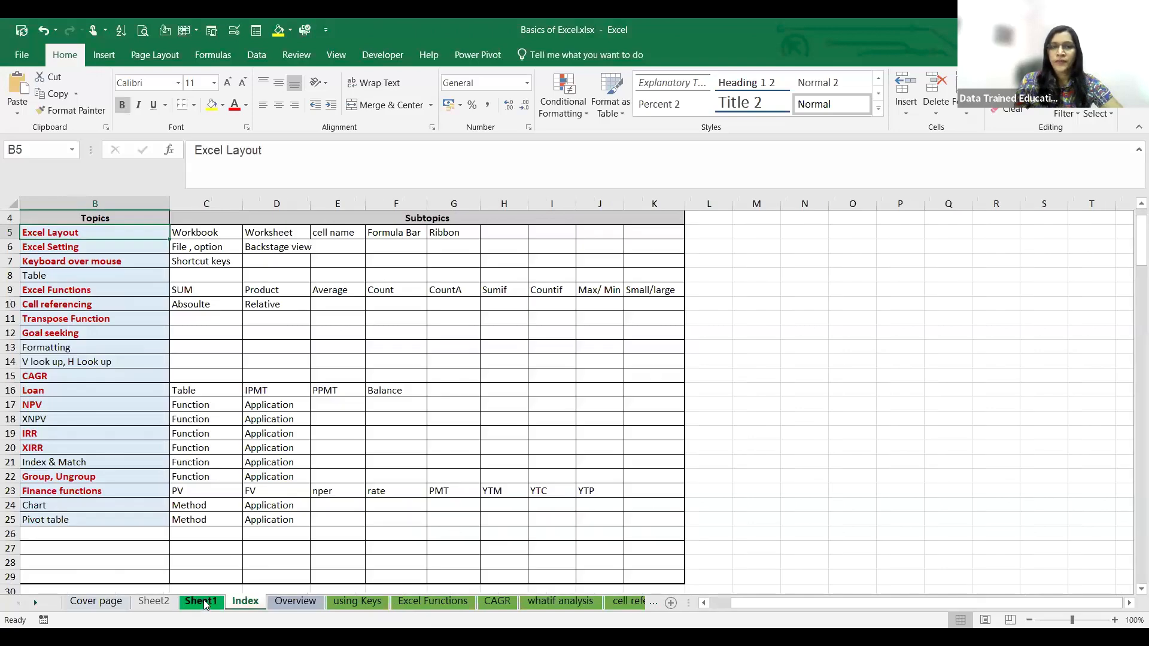
# - Look at the sheet protection options for Sheet1 and close them without protecting the sheet
pyautogui.rightClick(193, 607)
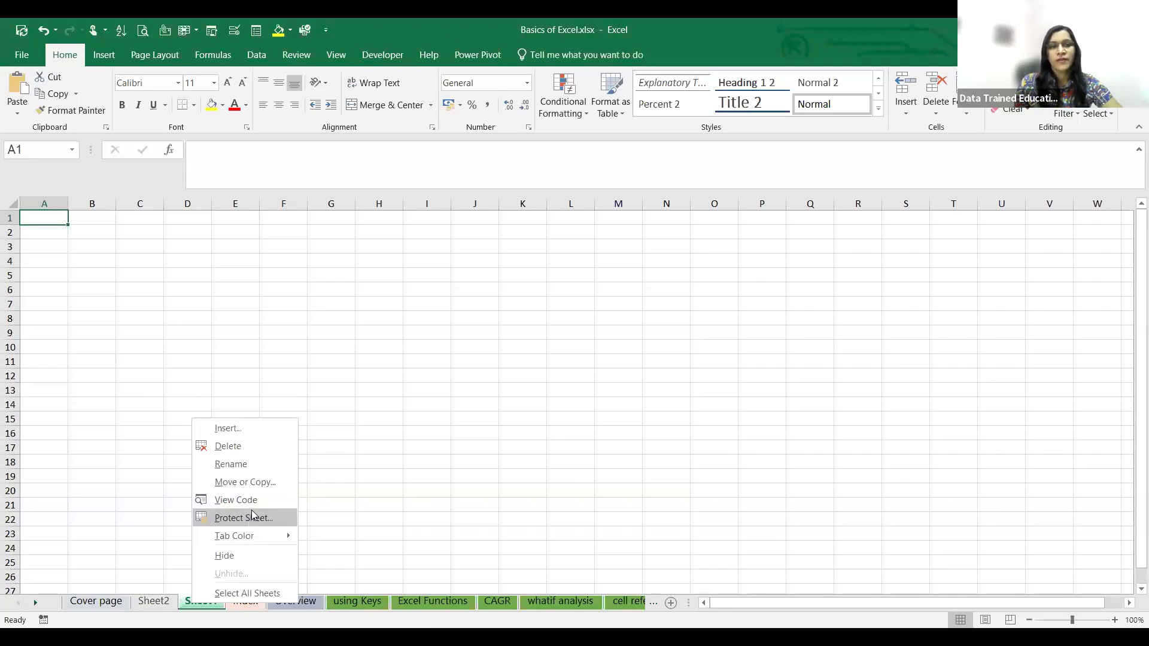
pyautogui.click(255, 518)
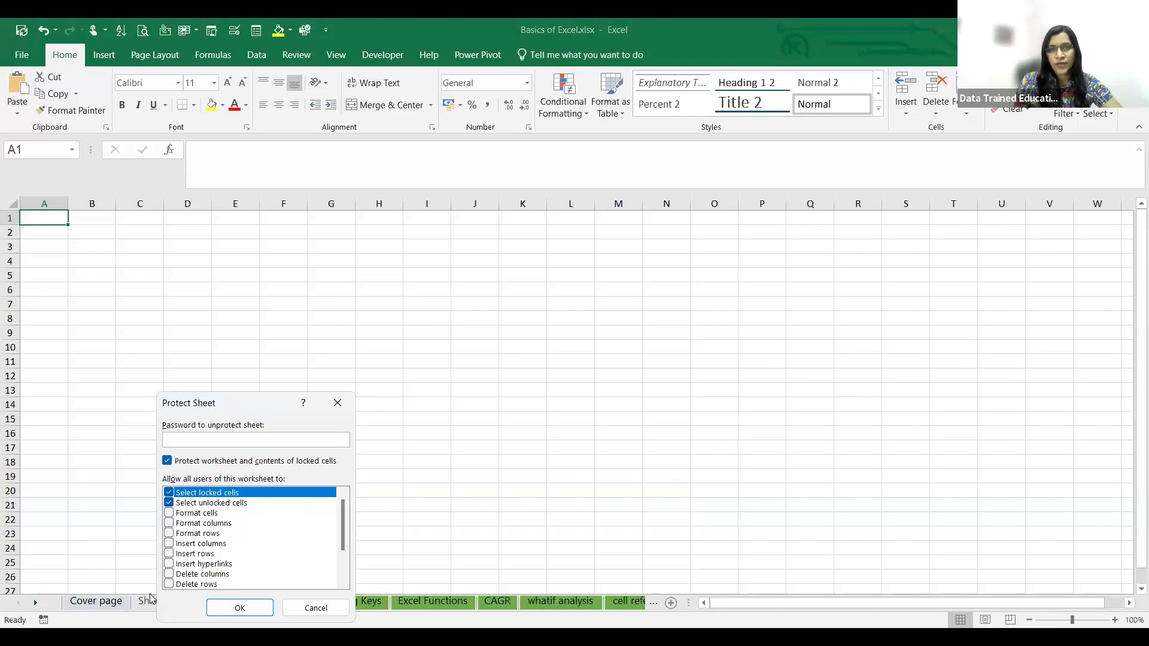
pyautogui.click(340, 405)
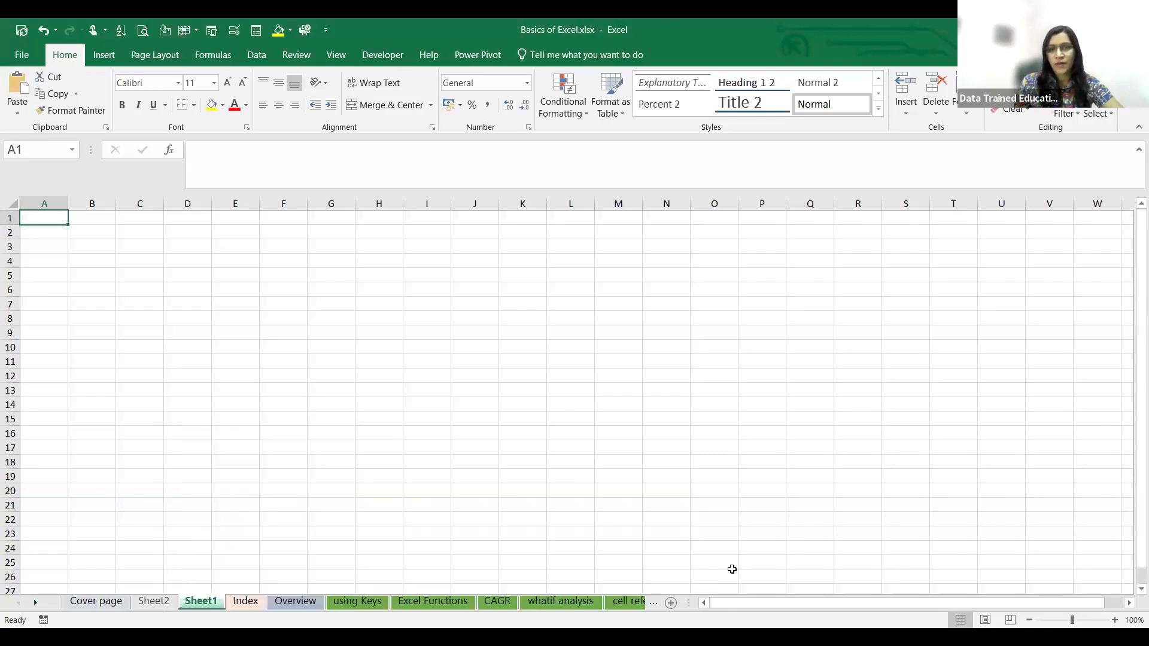
pyautogui.click(46, 231)
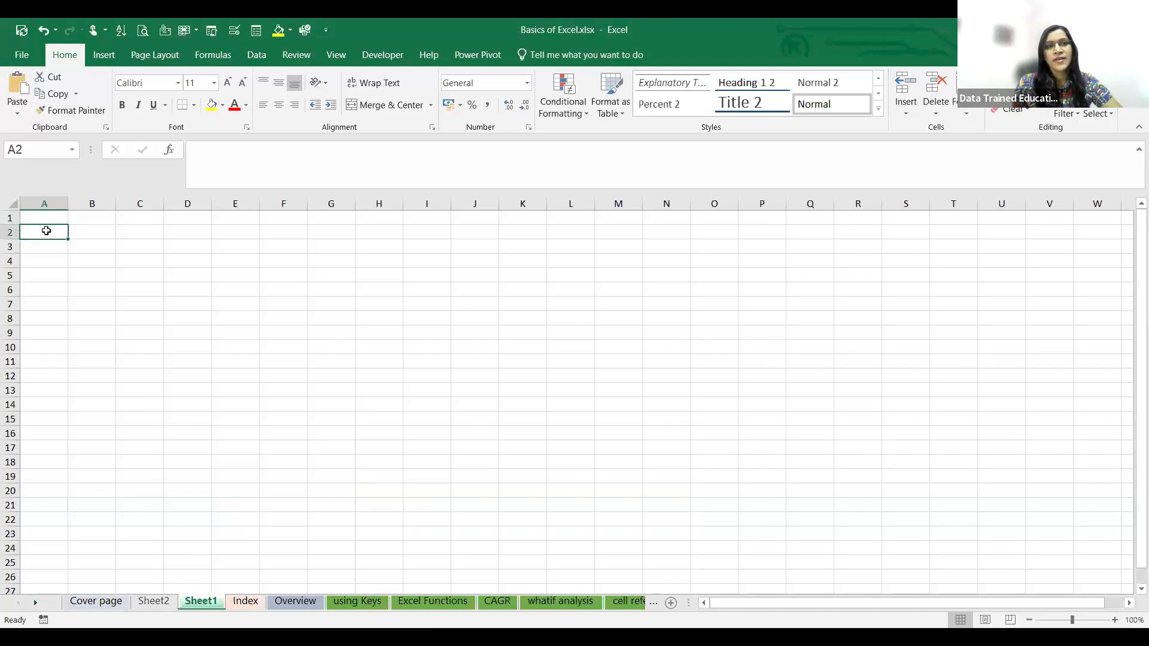
pyautogui.click(194, 263)
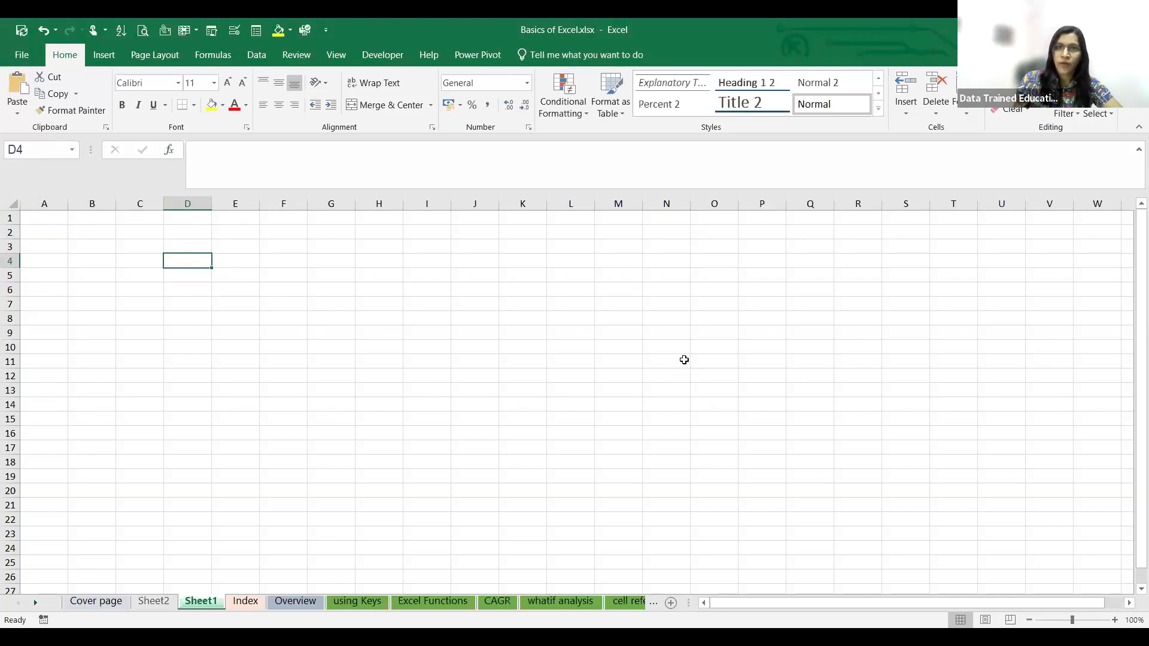
pyautogui.hotkey('ctrl', 'n')
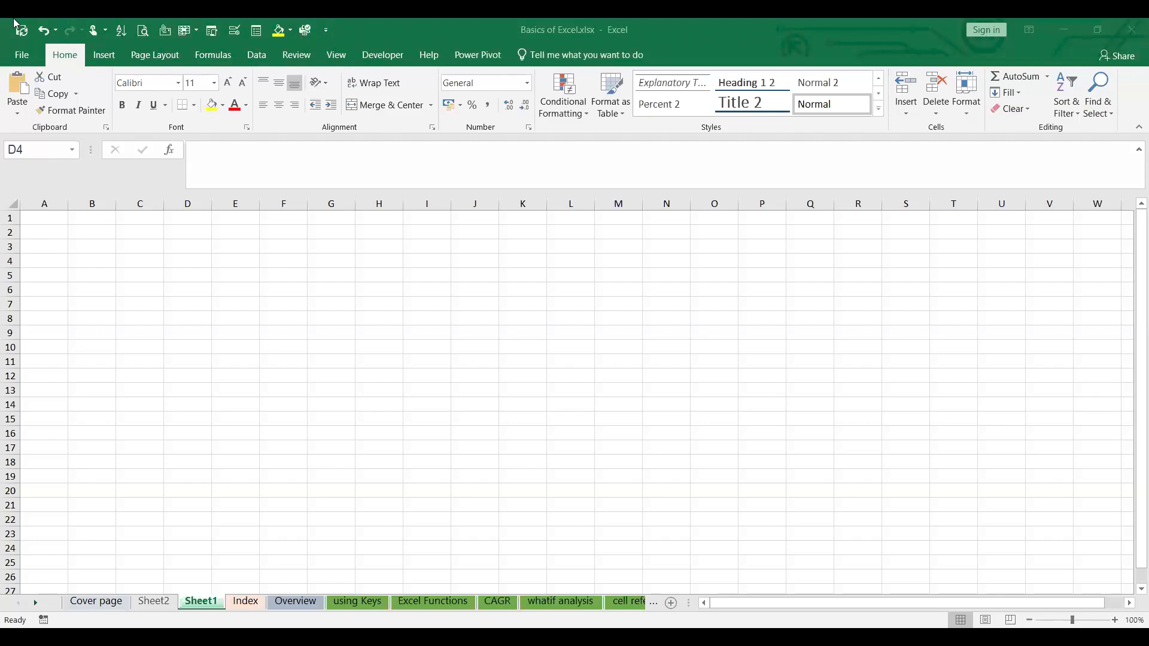
# - Review the popular commands available for customizing the Quick Access Toolbar, and close the options without changes
pyautogui.click(21, 57)
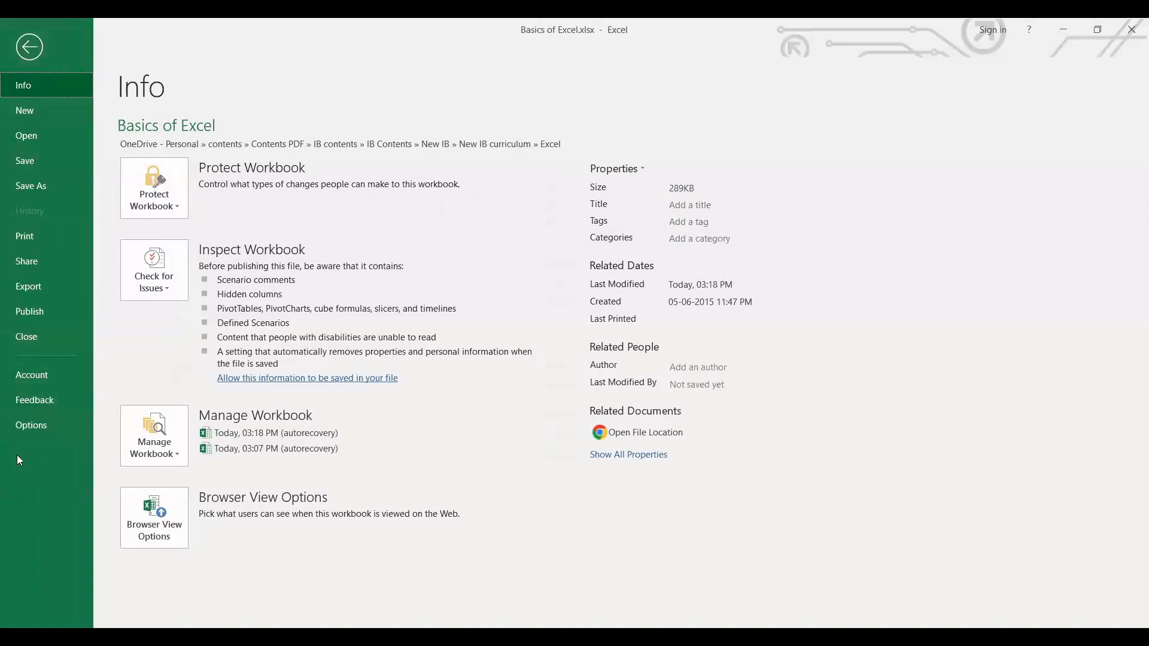
pyautogui.click(24, 425)
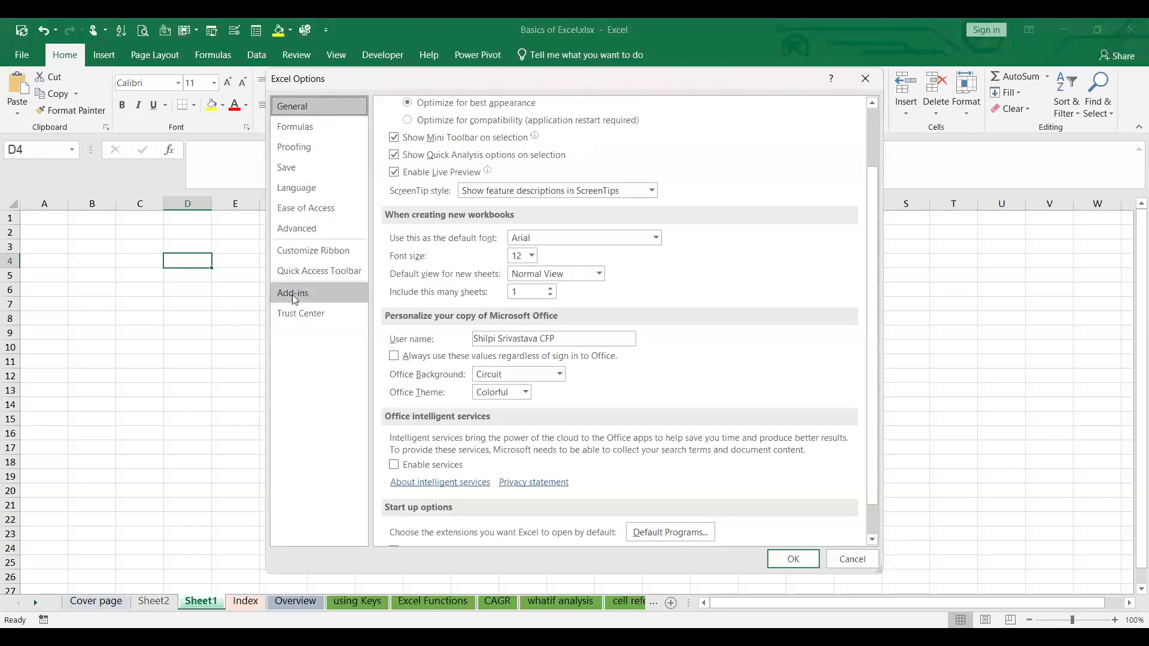
pyautogui.click(322, 271)
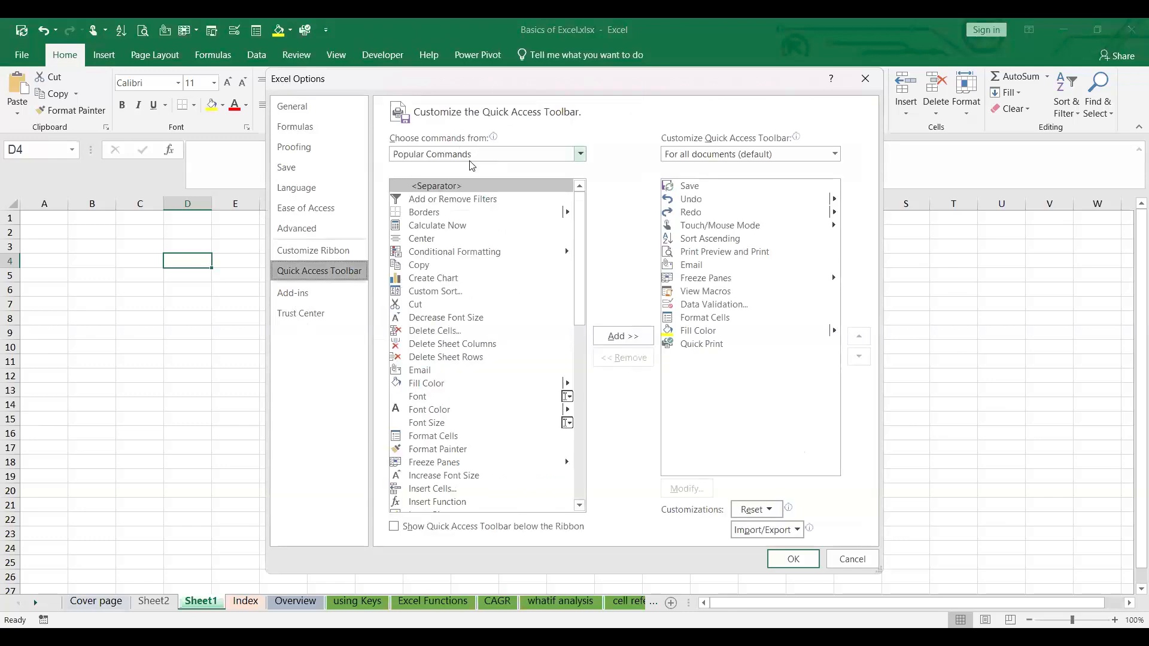
pyautogui.scroll(-8, 450, 315)
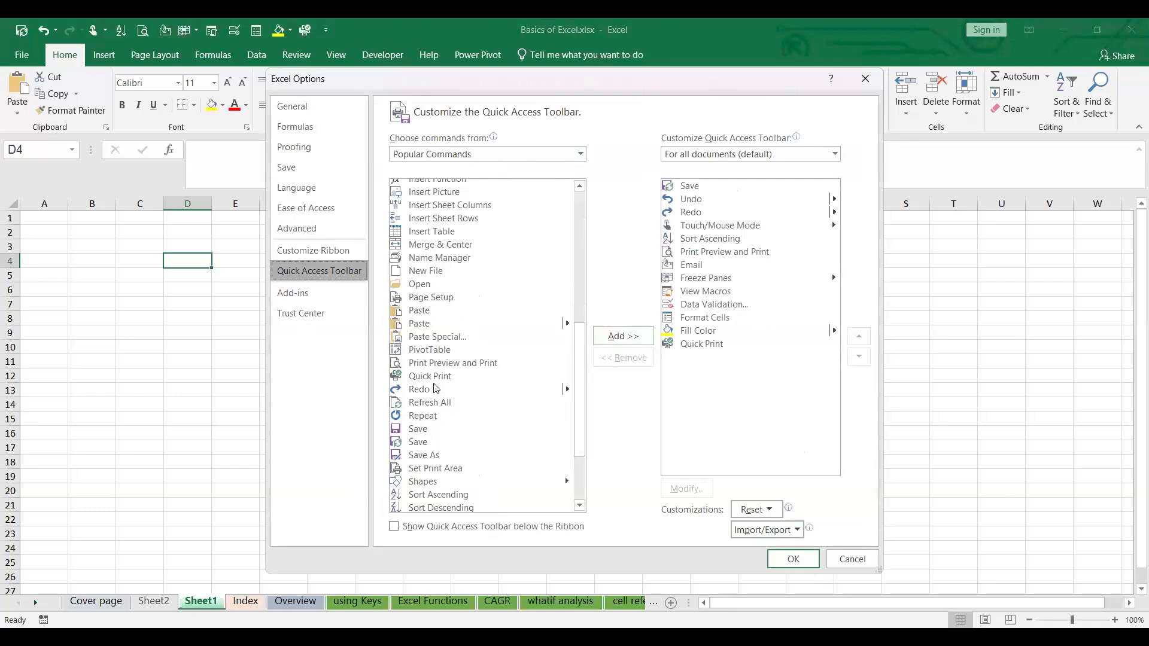
pyautogui.scroll(-3, 435, 392)
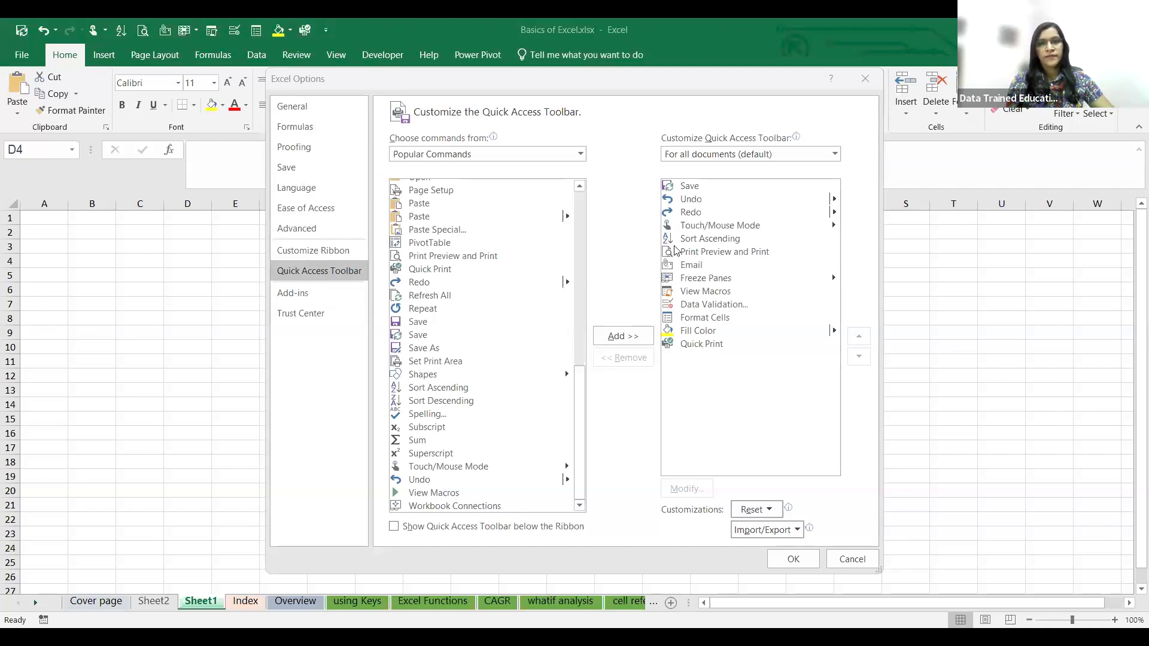
pyautogui.click(875, 561)
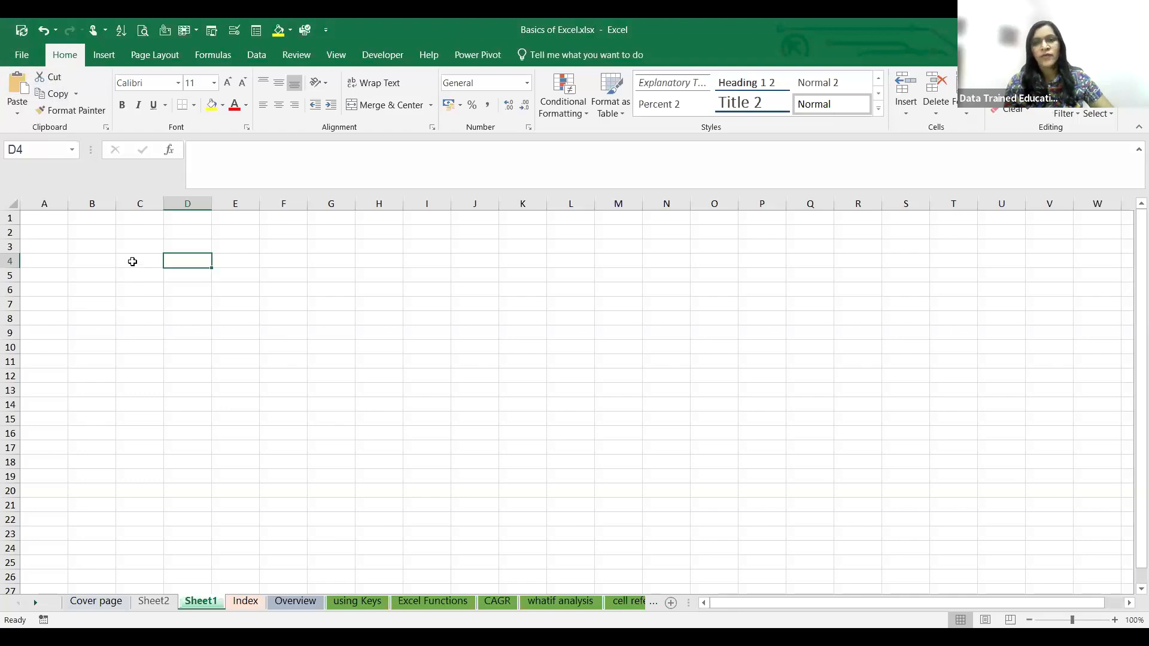
# - Enter the text "Excel" in cell D9 of Sheet1
pyautogui.click(209, 446)
pyautogui.click(207, 335)
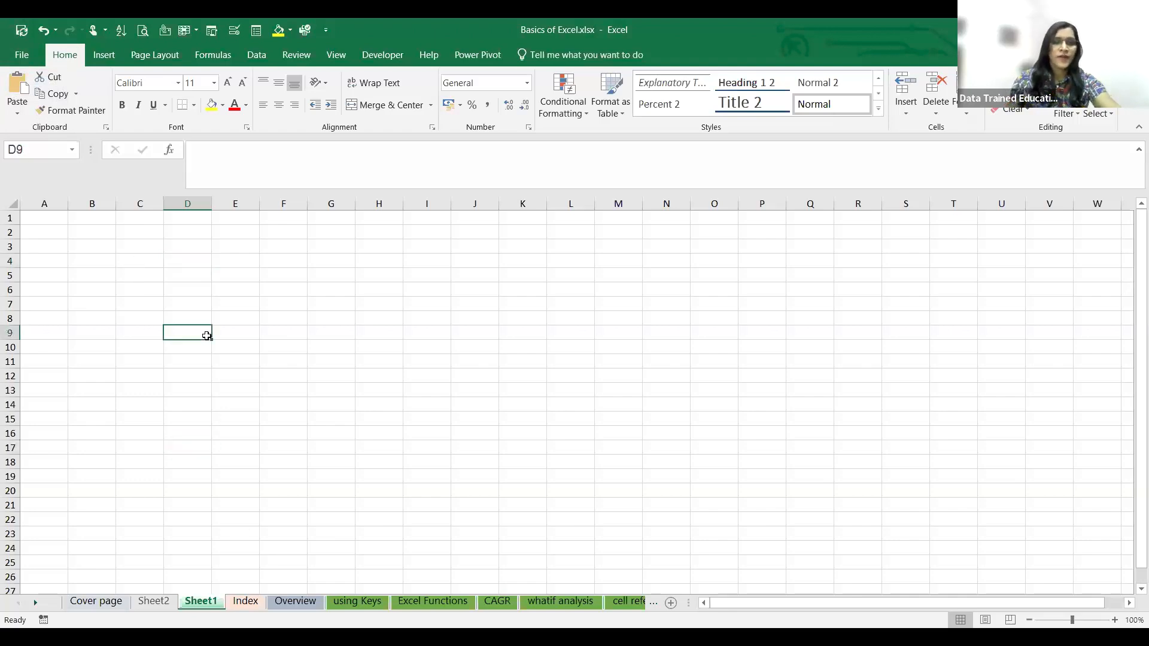
pyautogui.write('Excel')
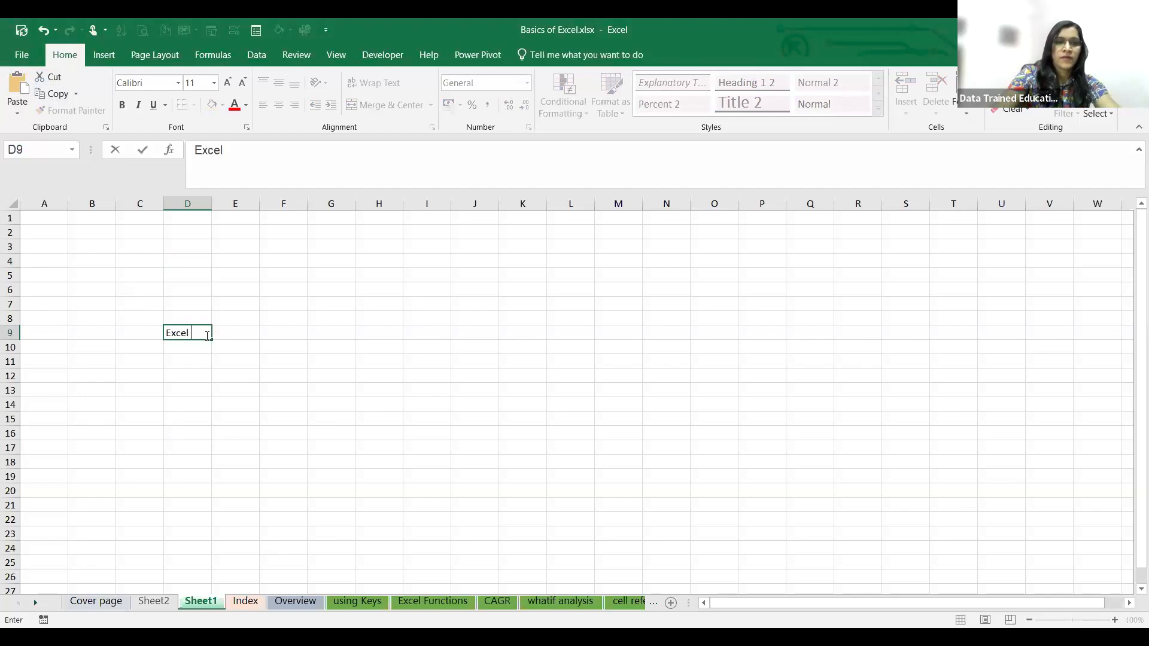
pyautogui.click(171, 373)
# - Copy the contents of cell D9 into cell D12
pyautogui.click(199, 331)
pyautogui.hotkey('ctrl', 'c')
pyautogui.click(198, 375)
pyautogui.hotkey('ctrl', 'v')
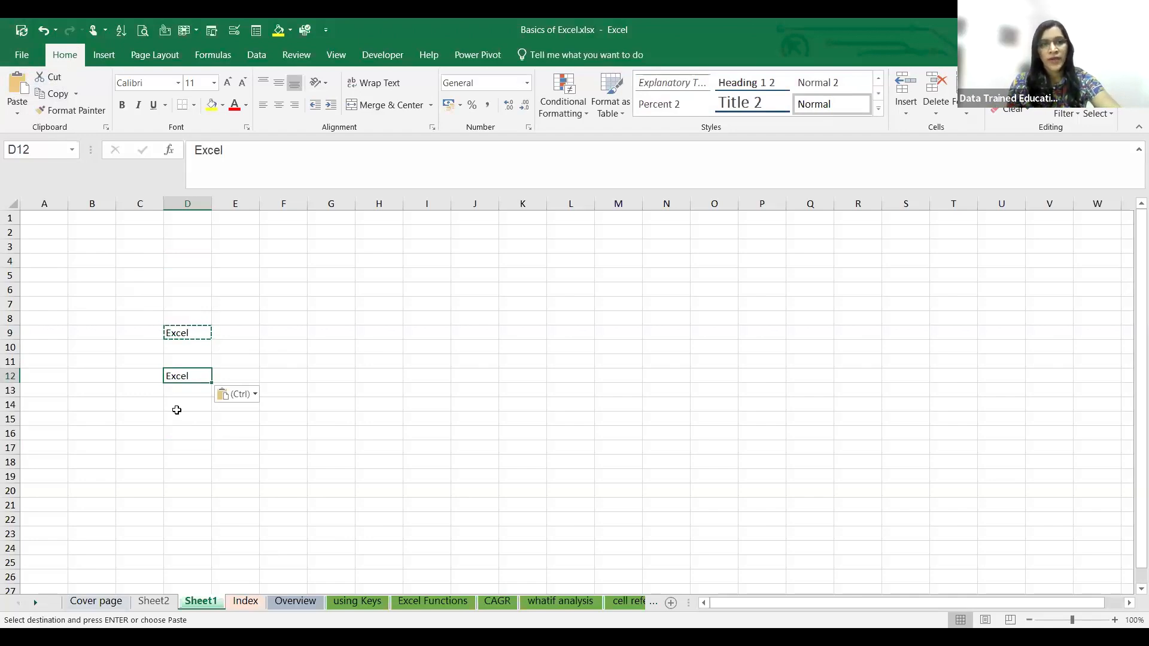
# - Move the text from D9 to E13 and make the text in D12 bold
pyautogui.click(181, 330)
pyautogui.moveTo(181, 330); pyautogui.dragTo(245, 389)
pyautogui.click(256, 306)
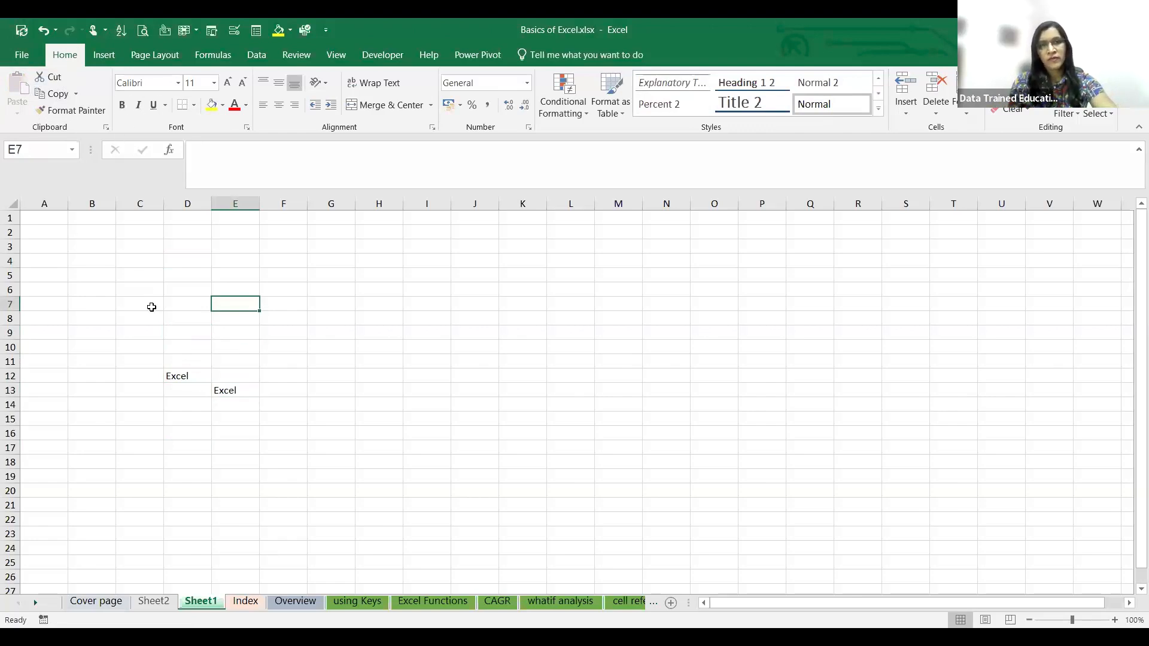
pyautogui.click(186, 380)
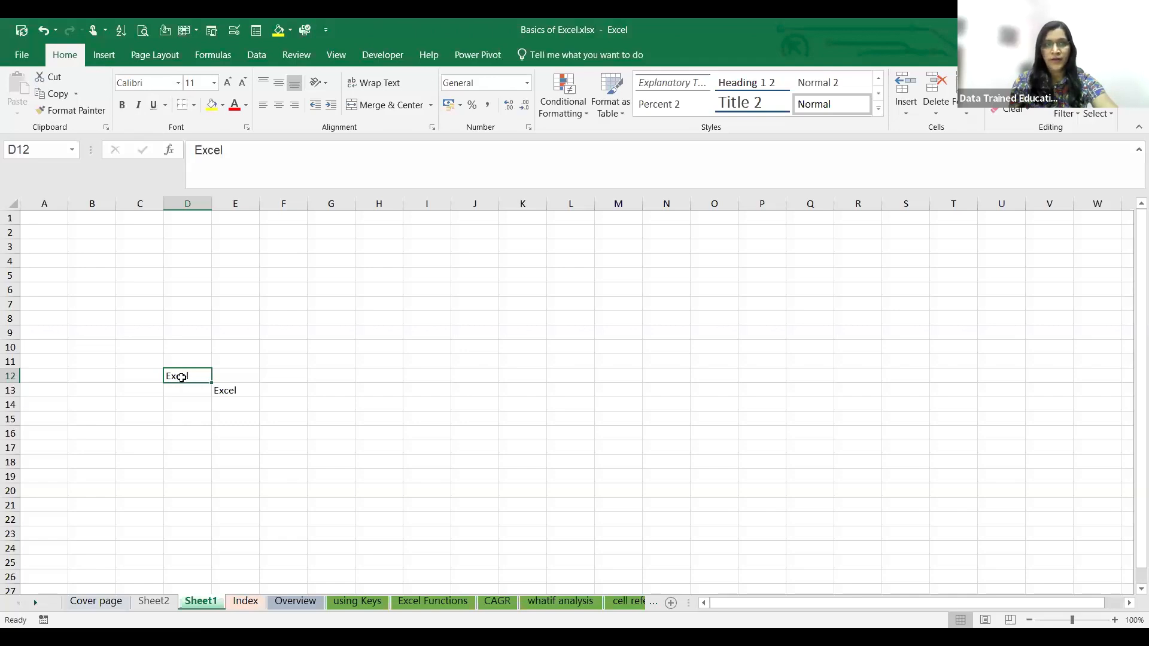
pyautogui.hotkey('ctrl', 'b')
pyautogui.click(221, 389)
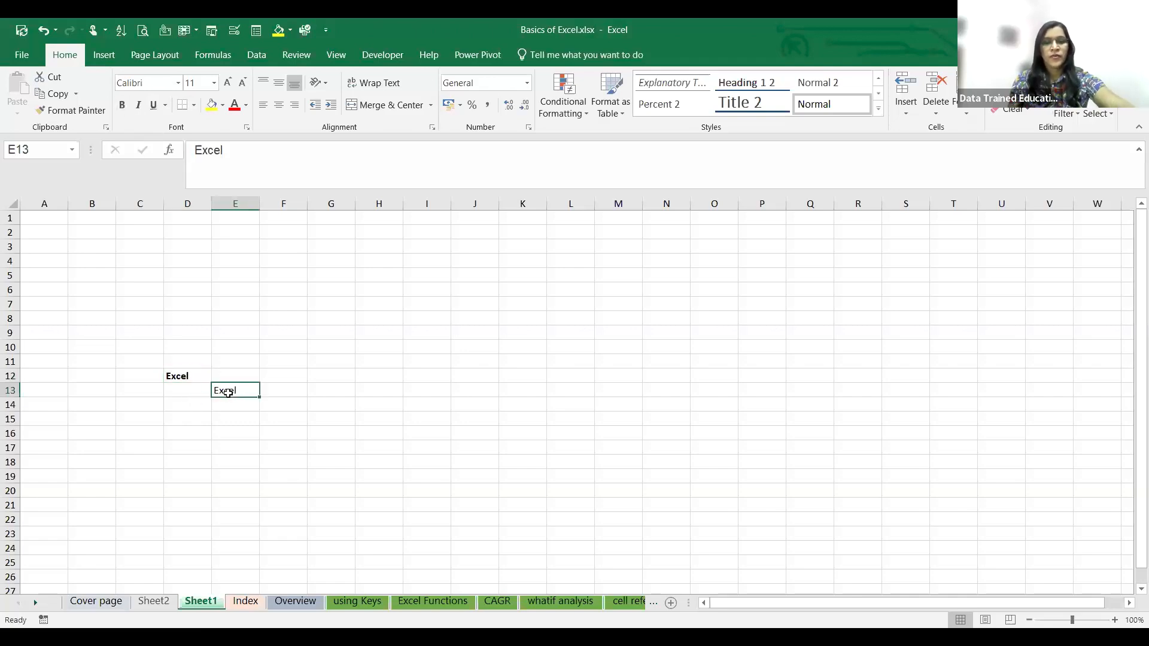
pyautogui.press('BackSpace')
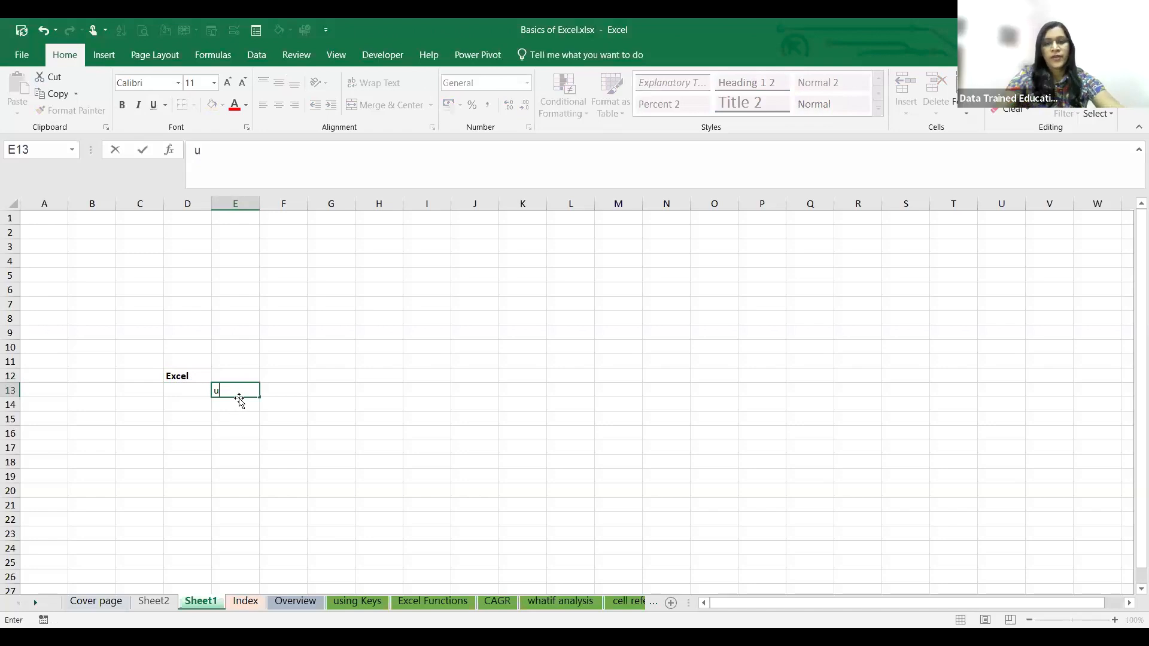
pyautogui.hotkey('ctrl', 'z')
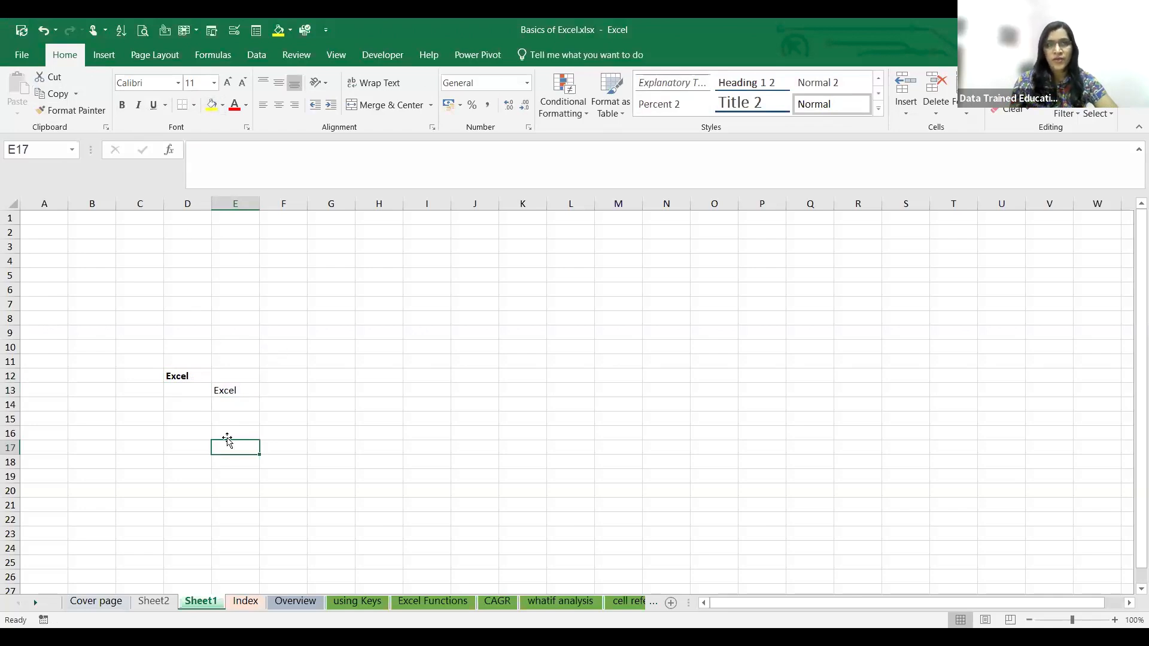
# - Clear the contents of cells D12 and E13
pyautogui.click(185, 384)
pyautogui.press('Delete')
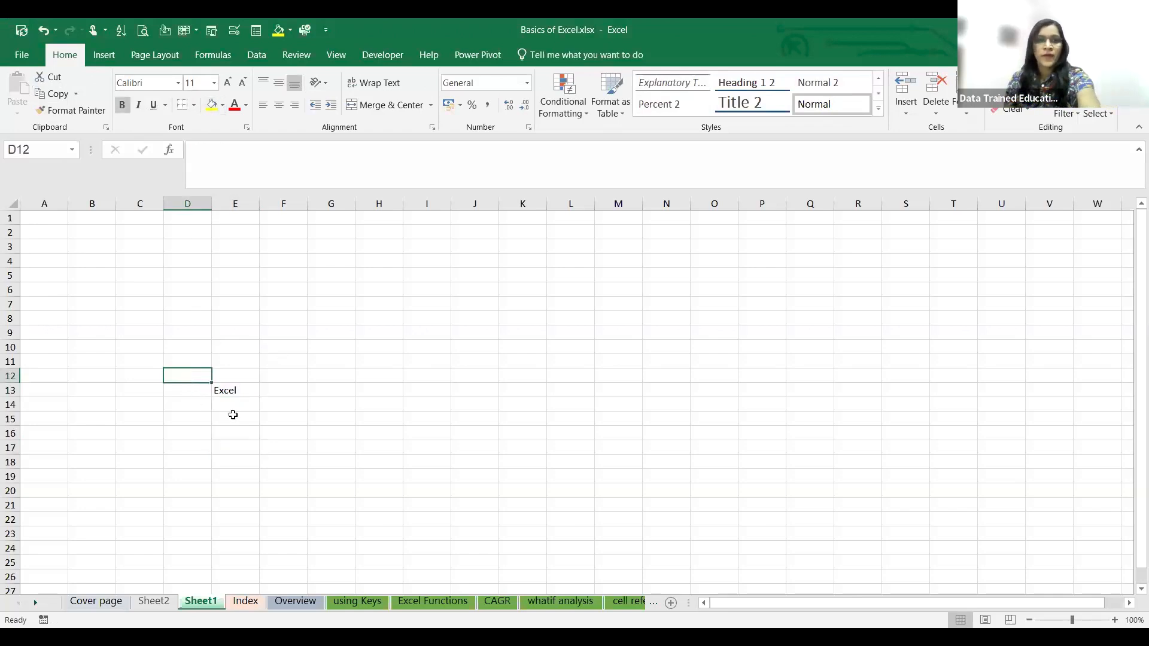
pyautogui.click(228, 389)
pyautogui.press('Delete')
pyautogui.click(198, 299)
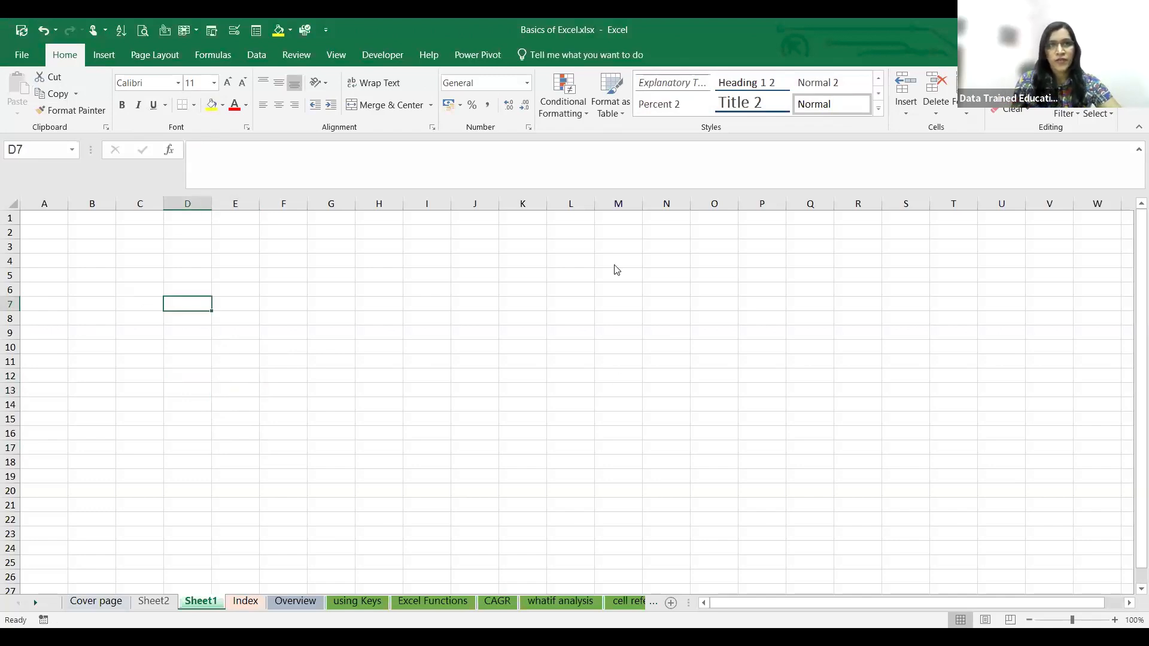
# - Enter the number 456890152 in cell D4
pyautogui.click(198, 259)
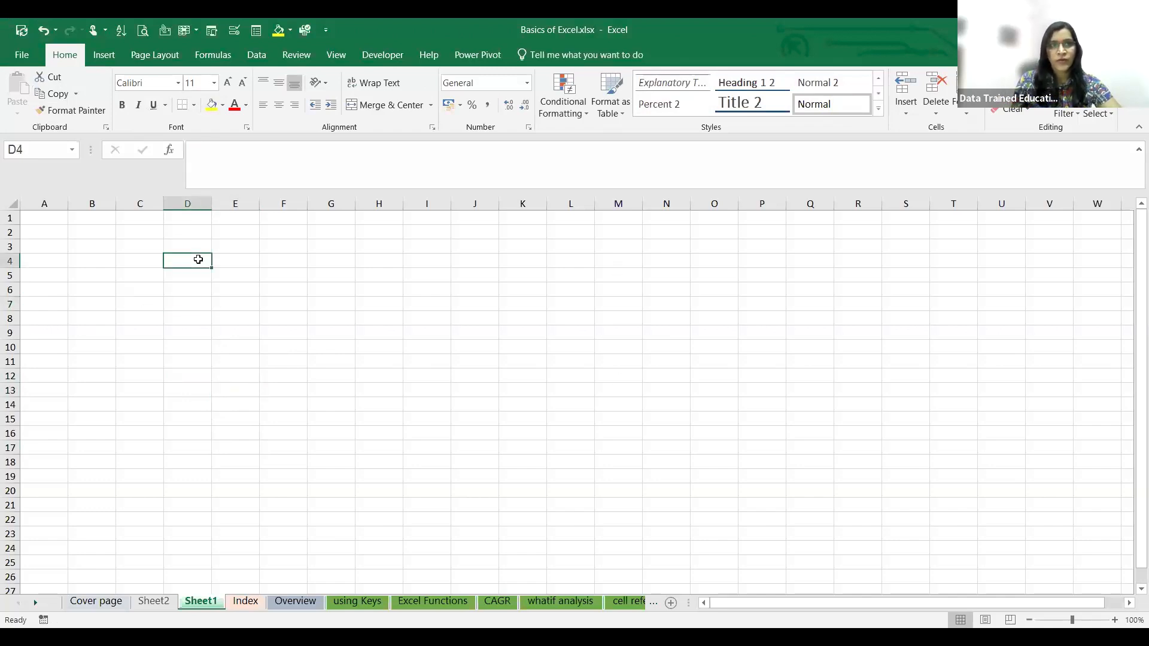
pyautogui.write('4568')
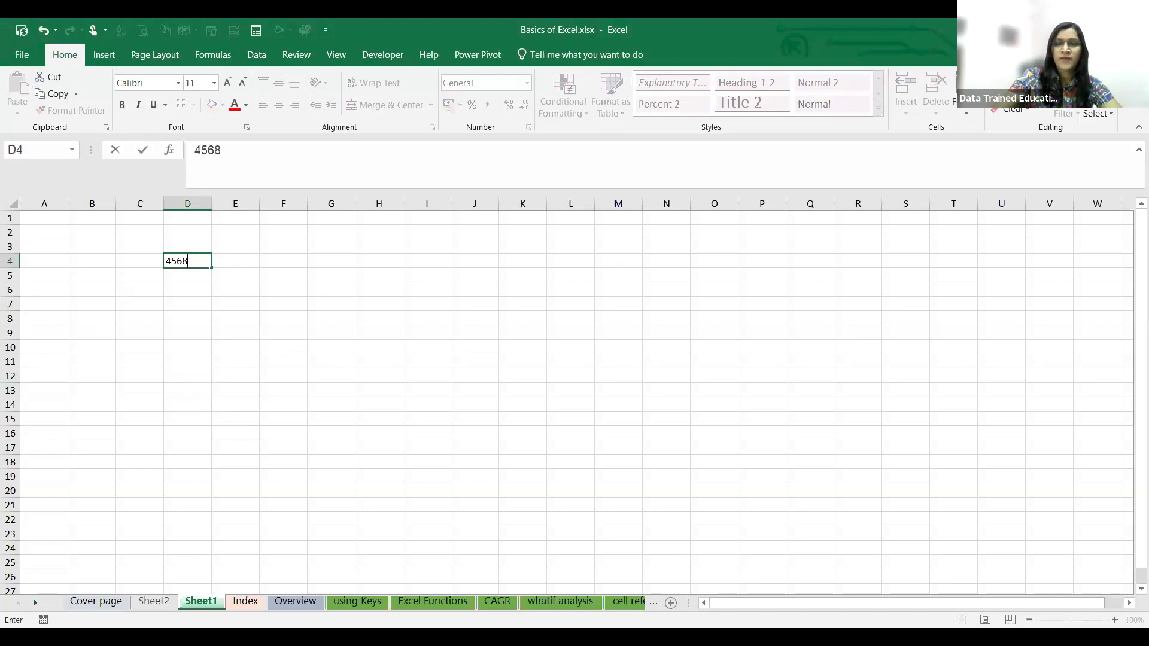
pyautogui.write('90152')
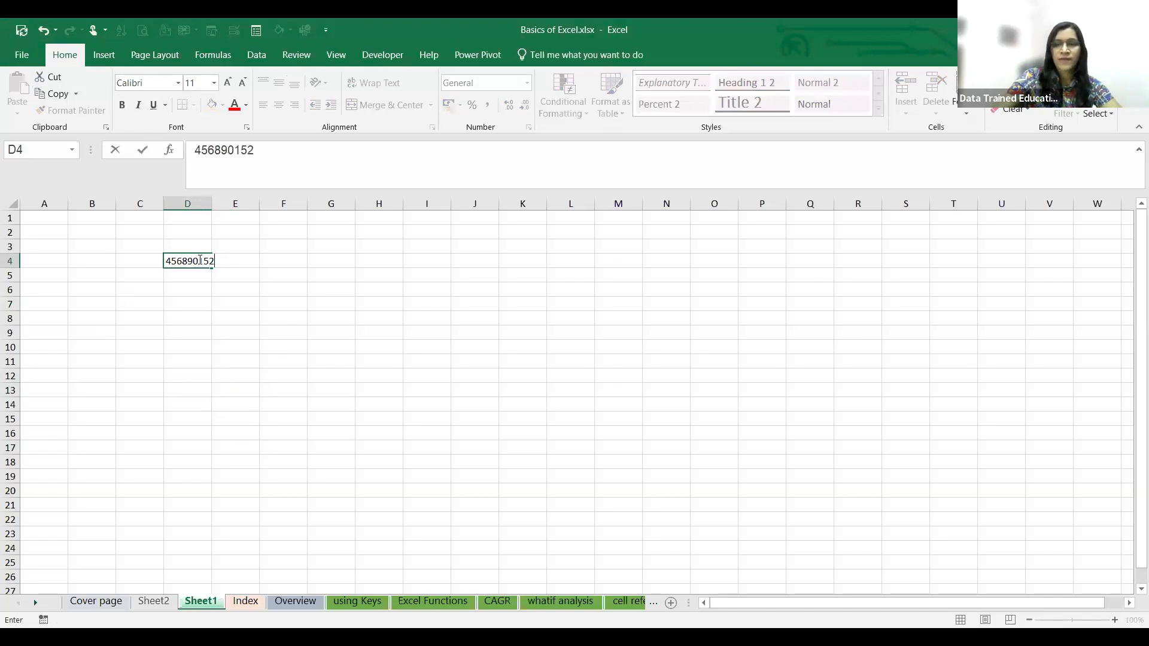
pyautogui.click(224, 333)
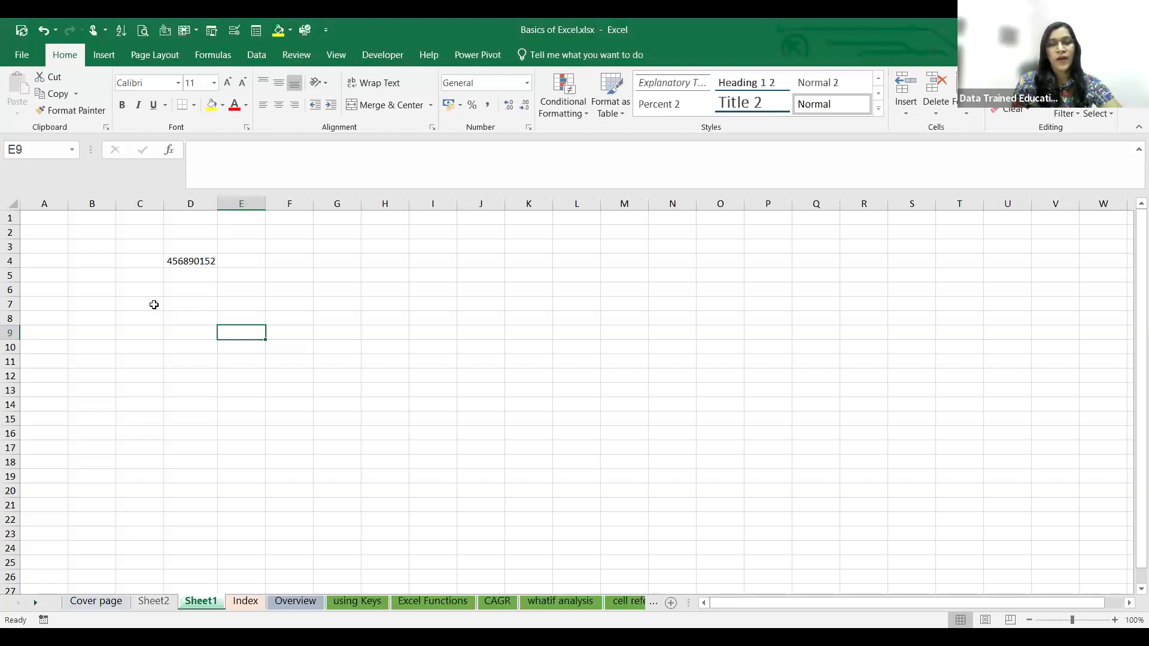
# - Select the range B7:J8 on Sheet1 and look at the Excel Functions and CAGR sheets
pyautogui.click(373, 83)
pyautogui.moveTo(94, 302); pyautogui.dragTo(468, 313)
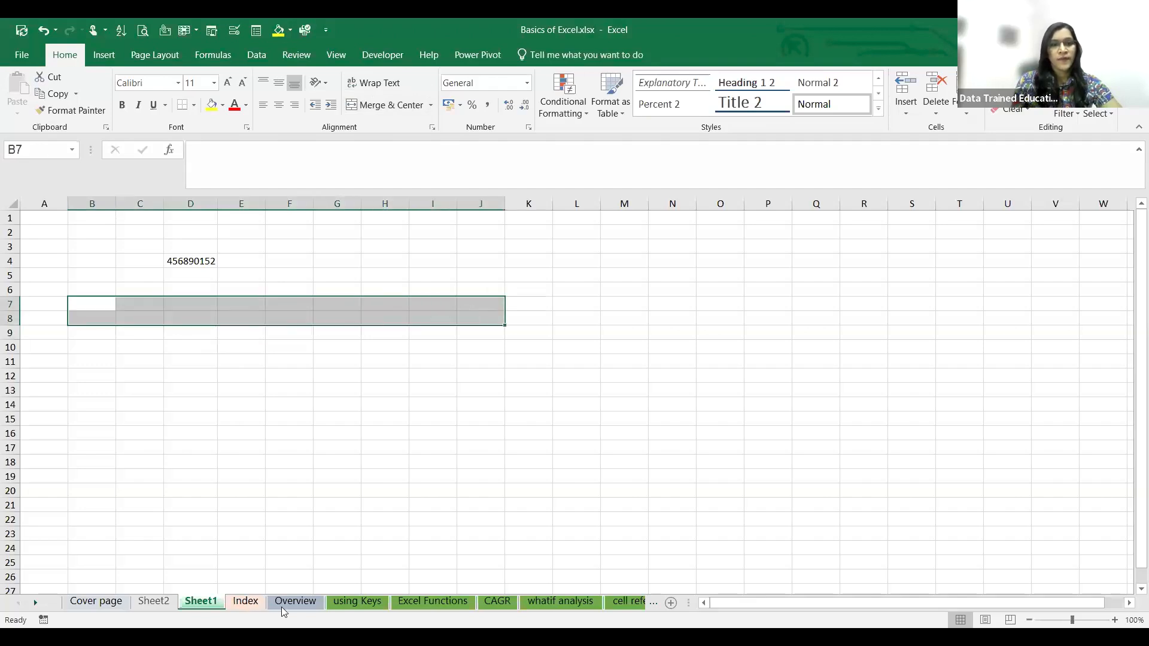
pyautogui.click(438, 602)
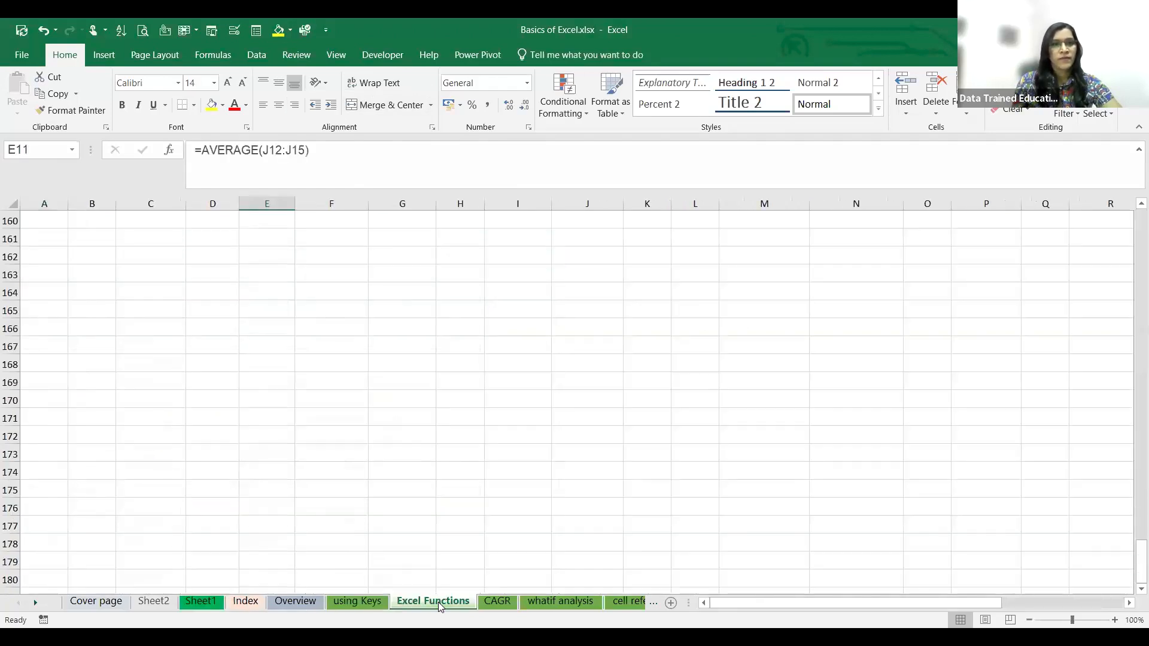
pyautogui.click(493, 602)
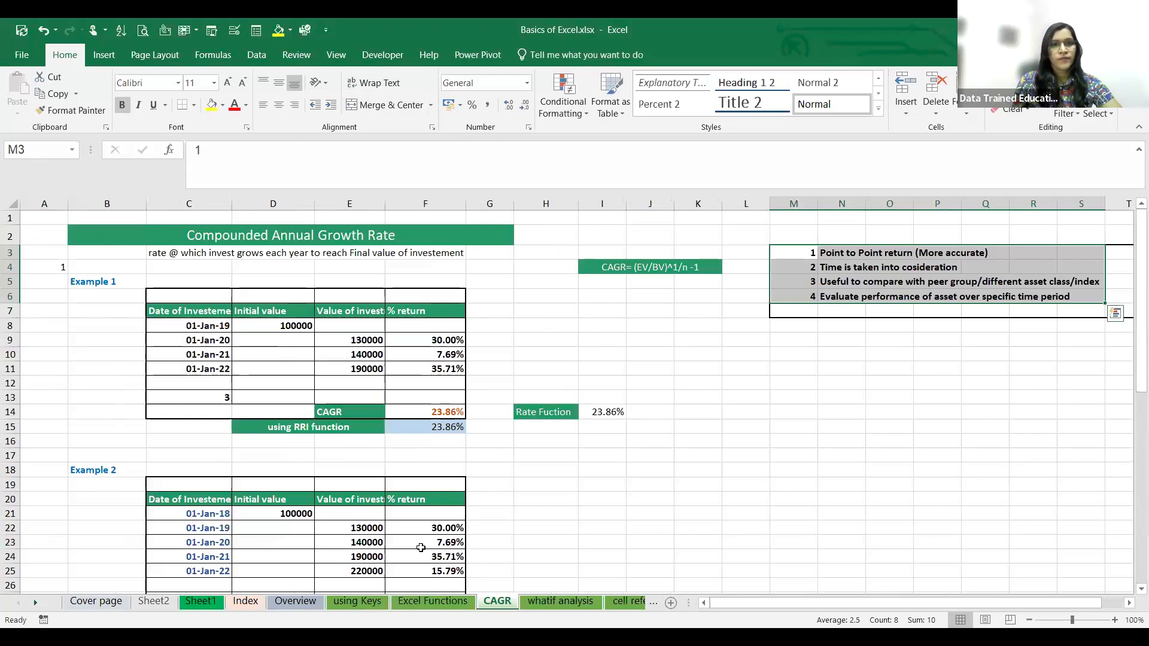
# - Look through the CAGR and whatif analysis sheets for a long text entry to copy
pyautogui.scroll(-14, 421, 548)
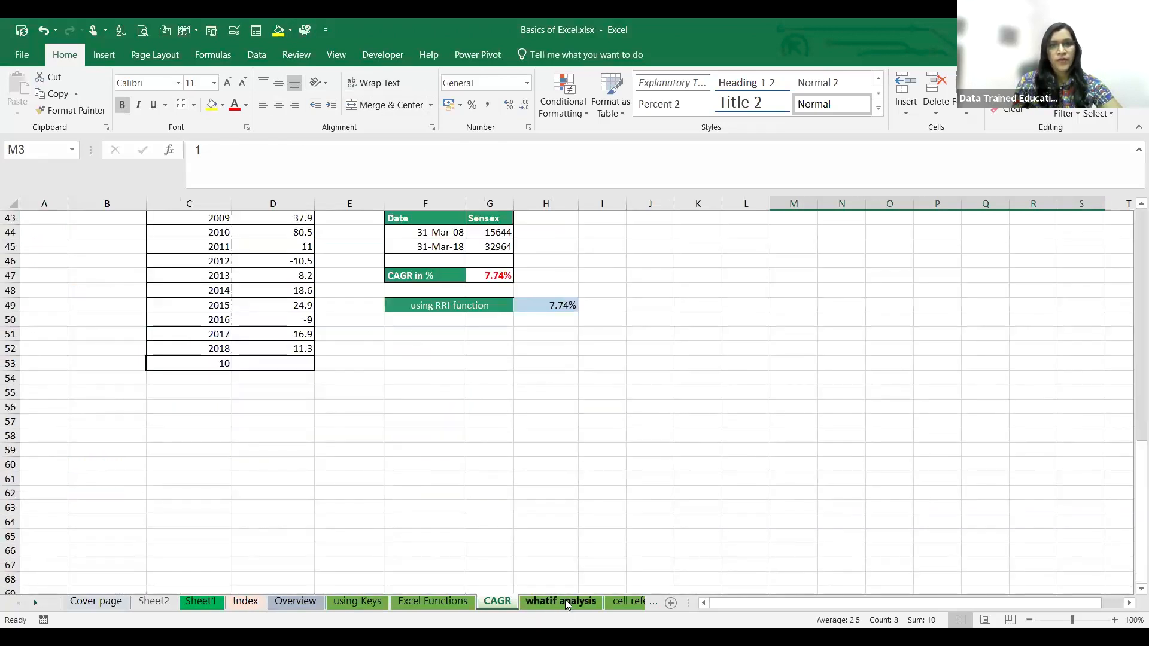
pyautogui.click(564, 601)
pyautogui.scroll(-17, 197, 415)
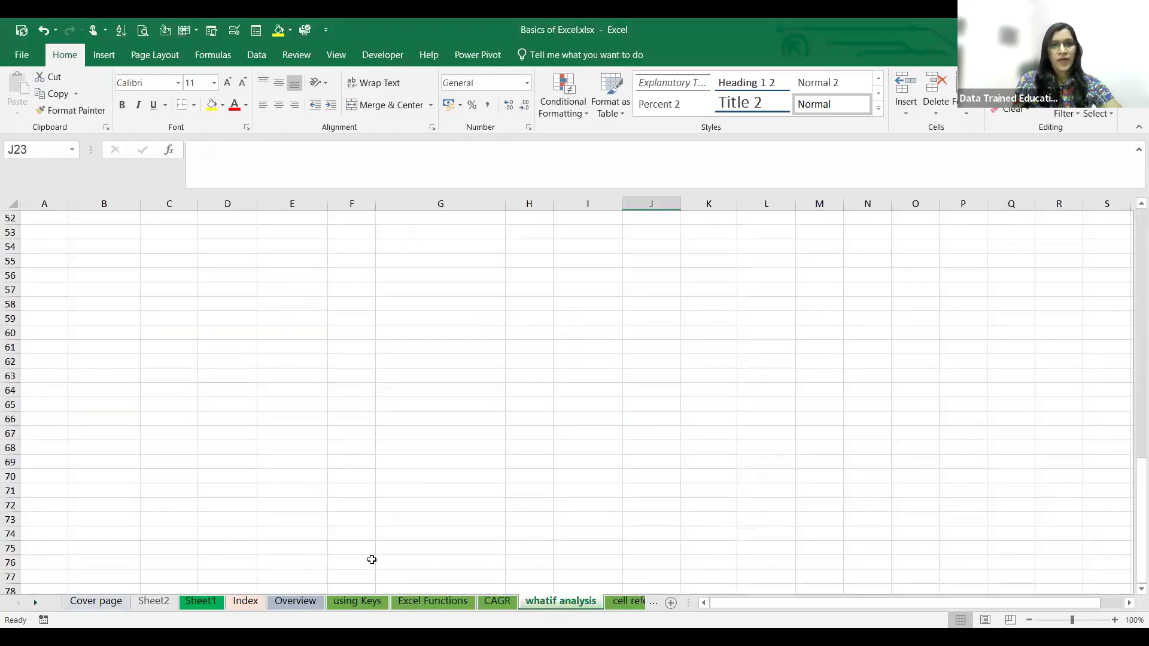
pyautogui.click(501, 602)
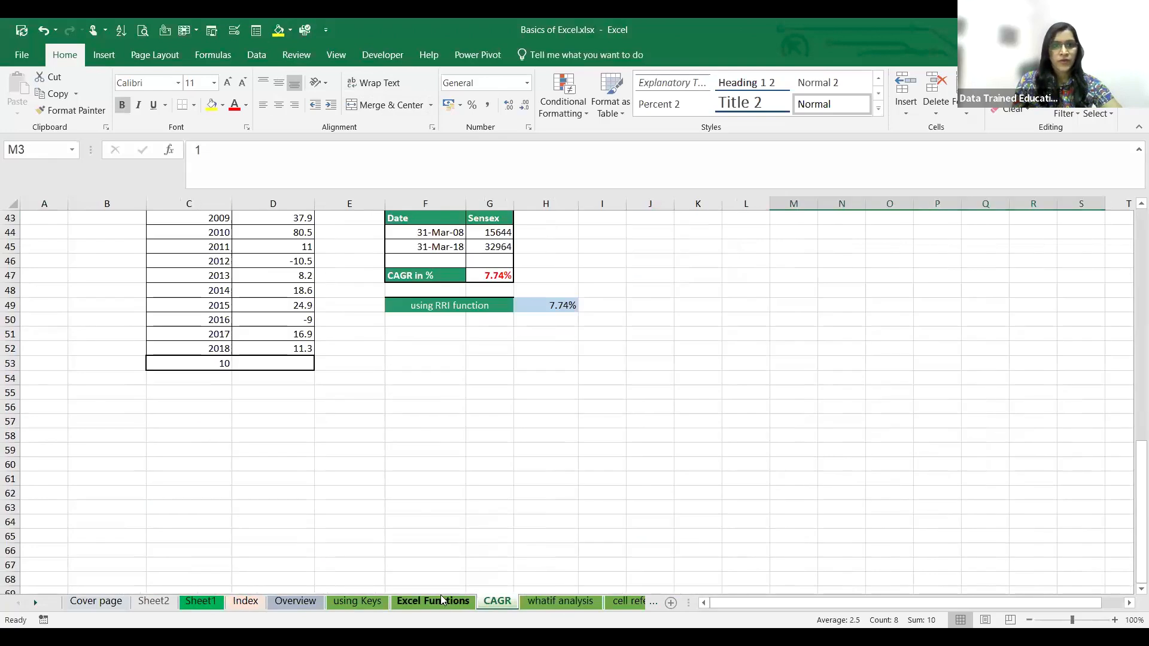
# - Copy the text in cell M19 of the Excel Functions sheet to cell C7 of Sheet2
pyautogui.click(442, 600)
pyautogui.scroll(20, 302, 523)
pyautogui.scroll(20, 299, 519)
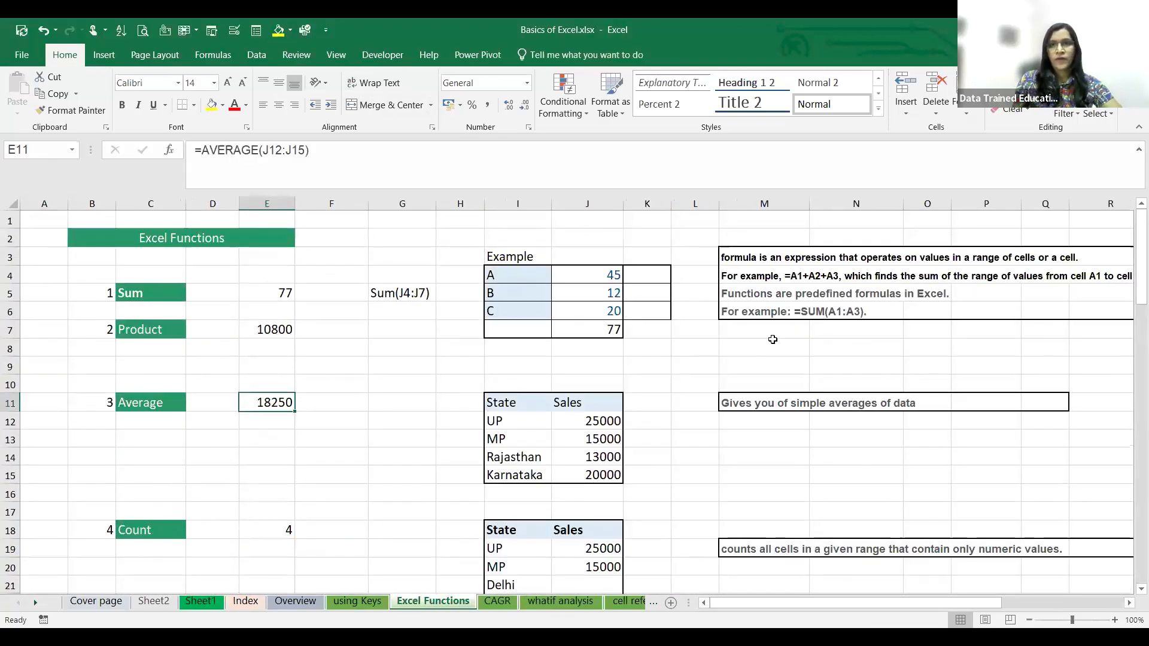
pyautogui.click(755, 548)
pyautogui.hotkey('ctrl', 'c')
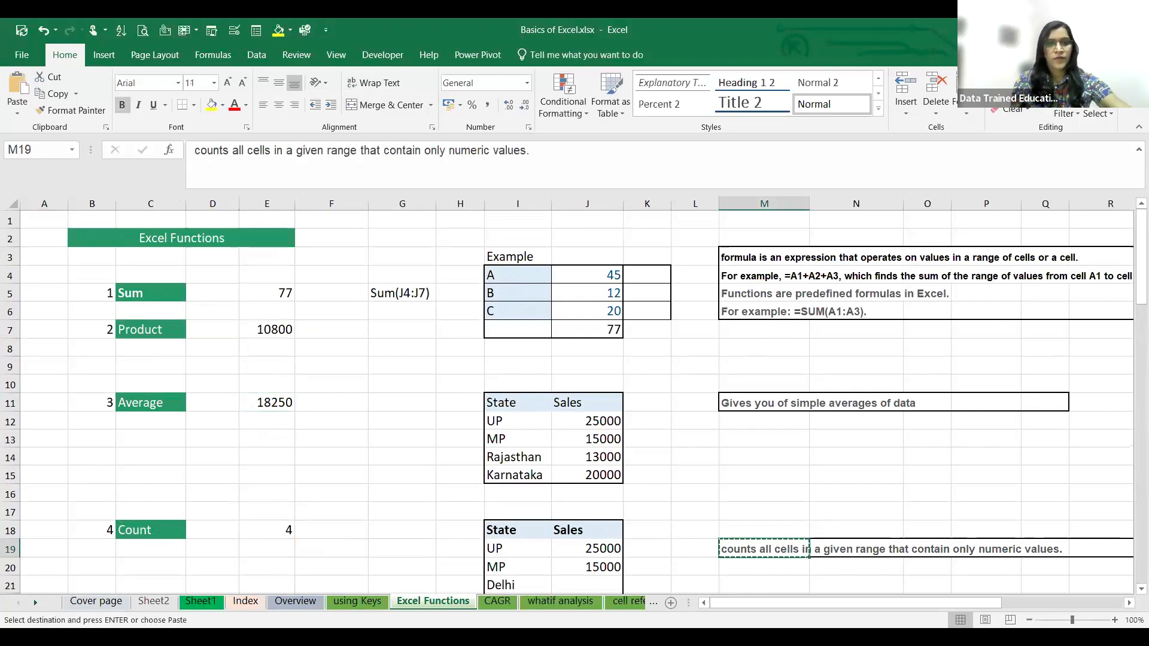
pyautogui.click(154, 602)
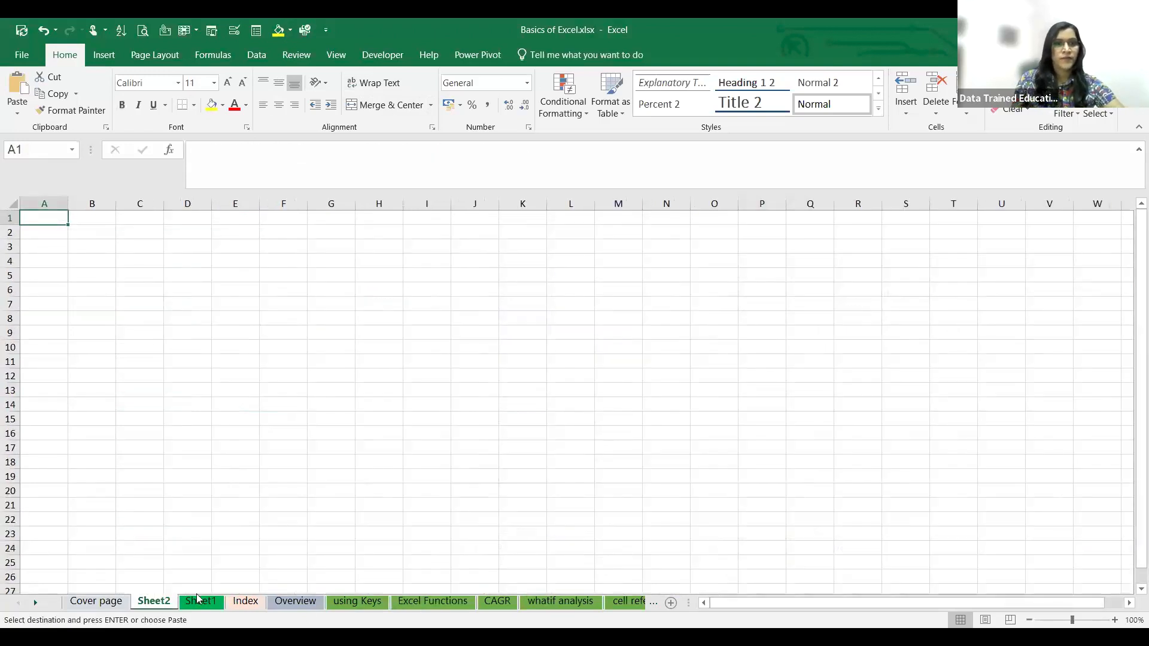
pyautogui.click(151, 300)
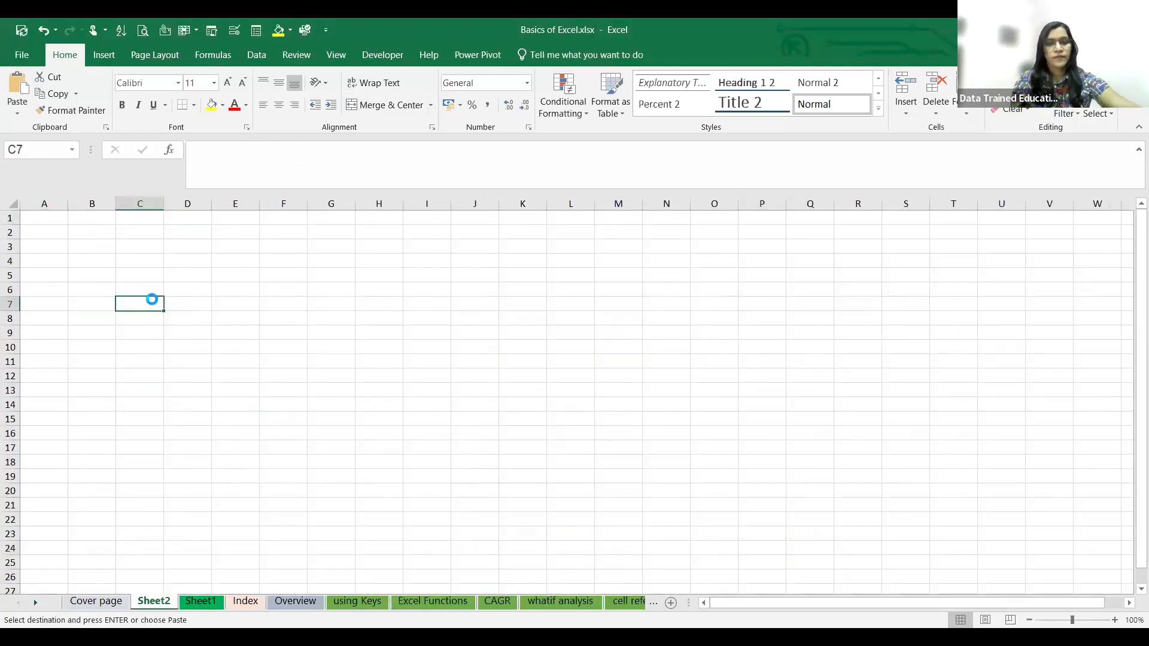
pyautogui.hotkey('ctrl', 'v')
pyautogui.click(242, 361)
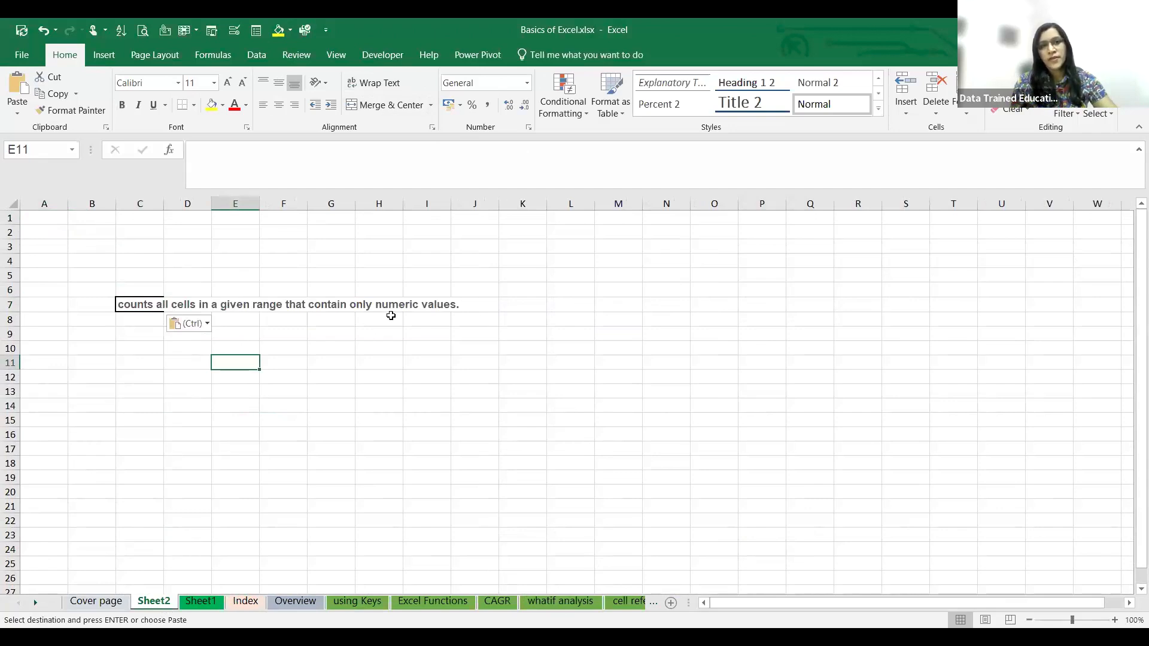
# - Auto-fit column C of Sheet2 to the text in C7, and undo the width change
pyautogui.doubleClick(164, 204)
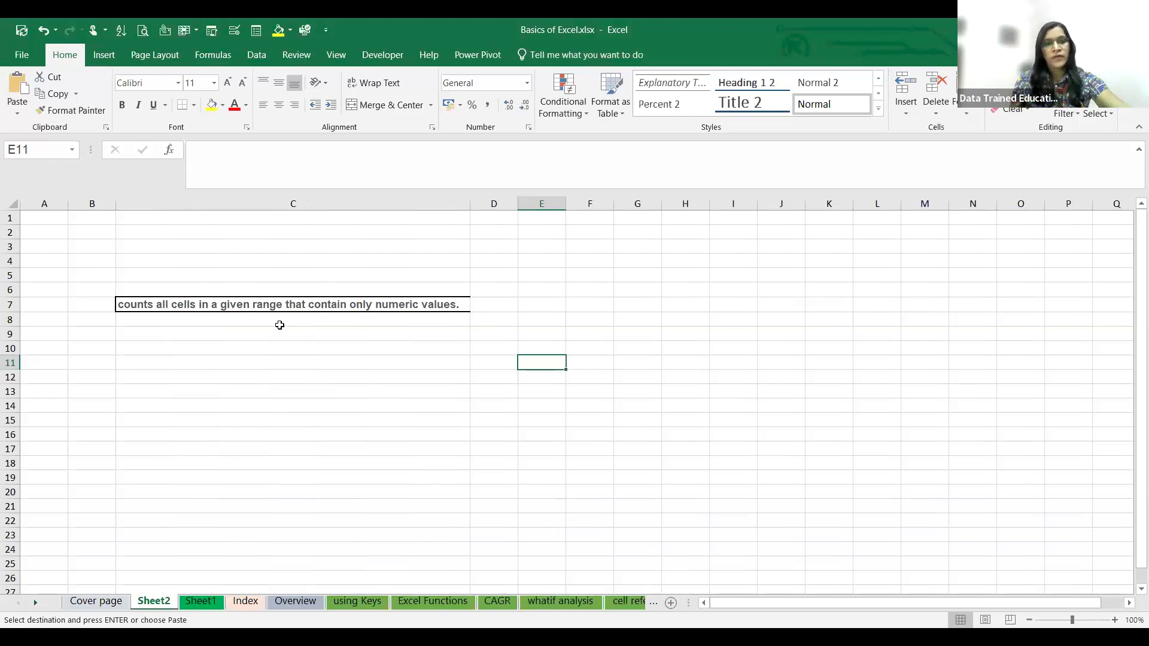
pyautogui.hotkey('ctrl', 'z')
pyautogui.click(78, 290)
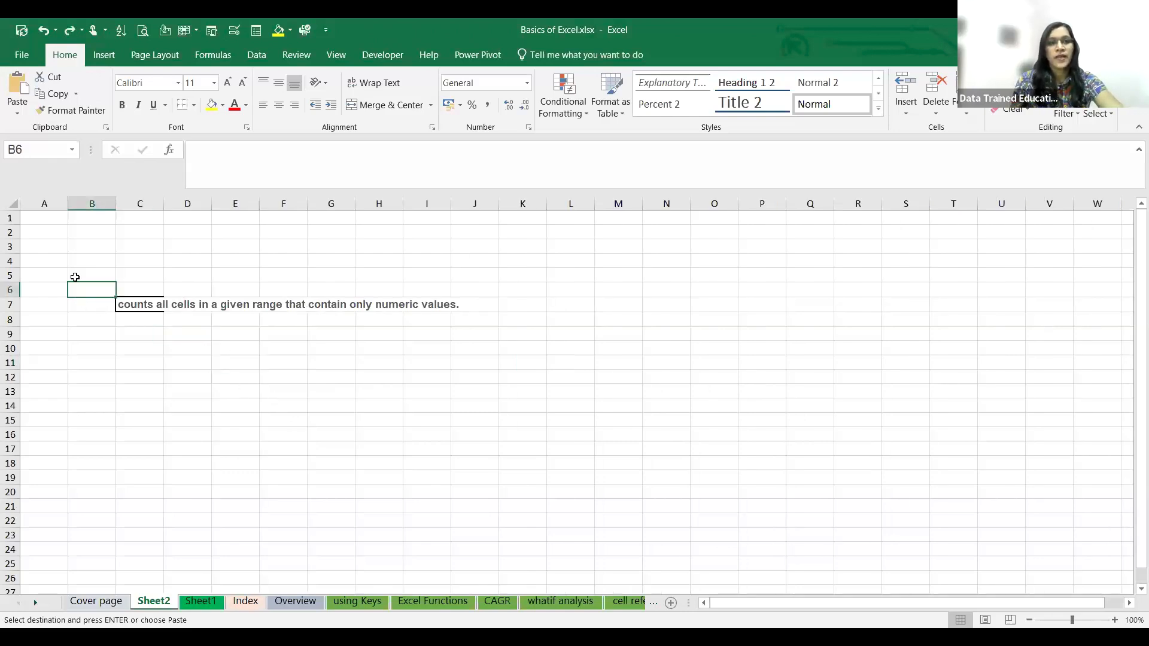
# - Merge and center the sentence across B6:J7 and align it vertically to the middle
pyautogui.click(114, 346)
pyautogui.moveTo(92, 299); pyautogui.dragTo(456, 294)
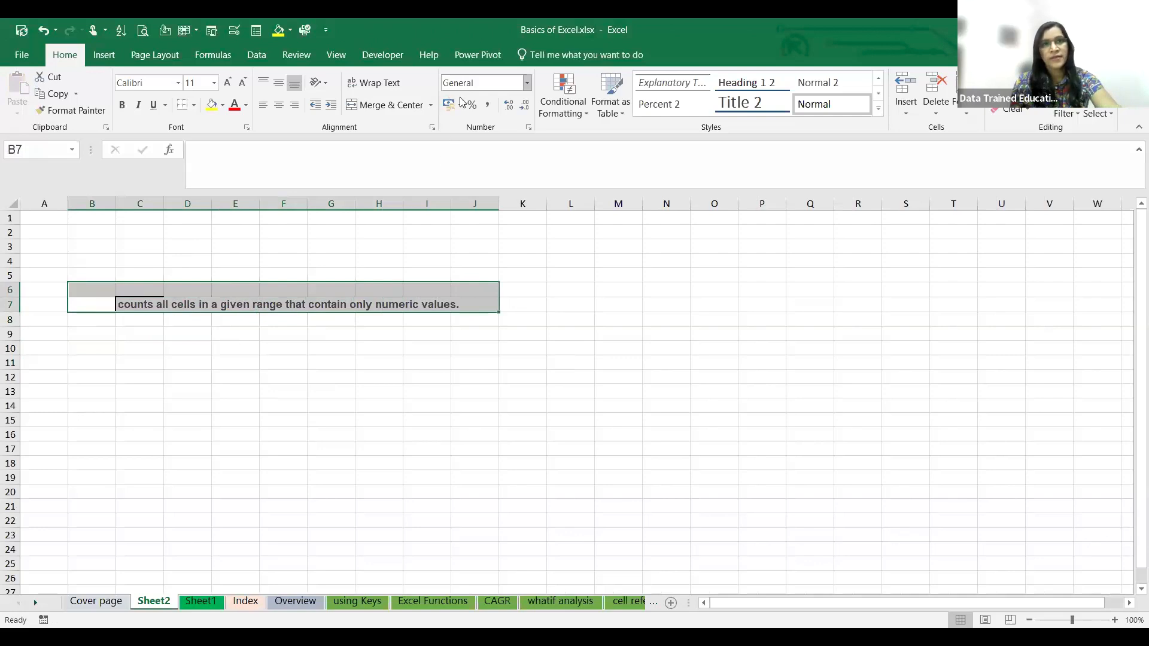
pyautogui.click(405, 106)
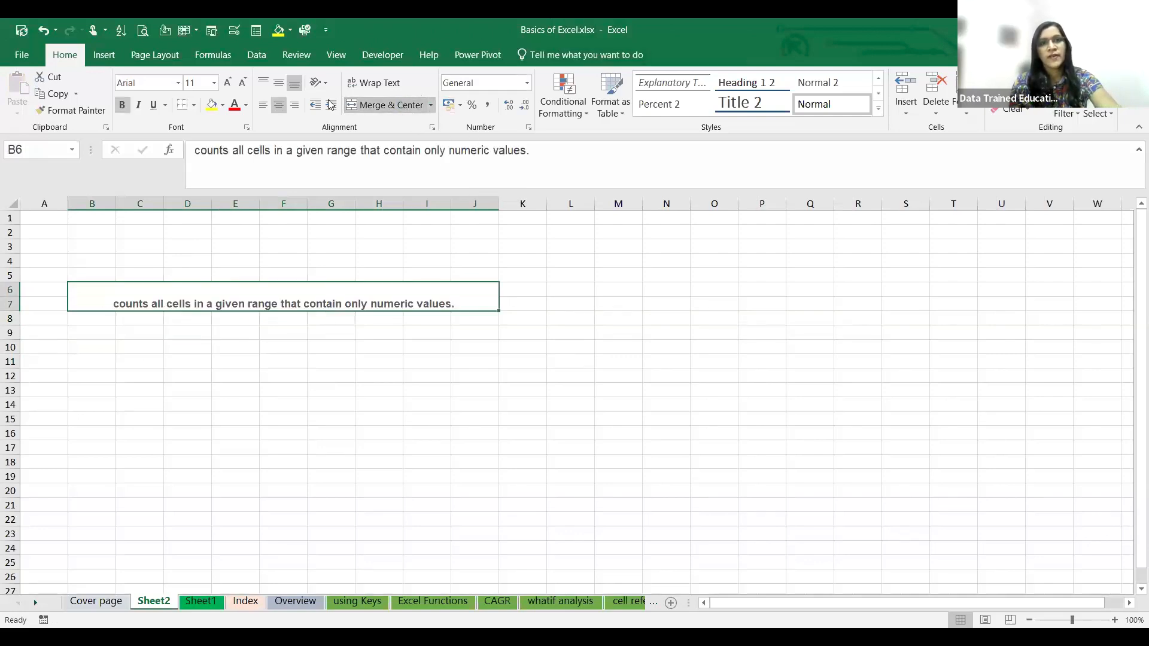
pyautogui.click(278, 88)
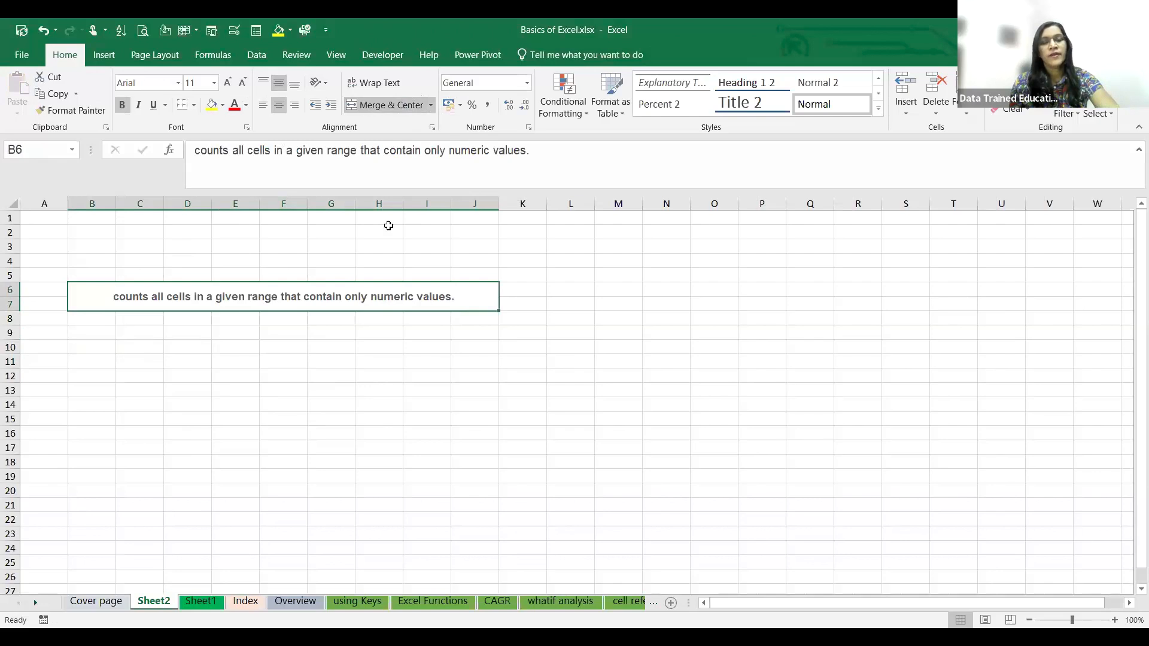
# - Apply Wrap Text to the merged cell B6:J7
pyautogui.click(399, 83)
pyautogui.click(371, 338)
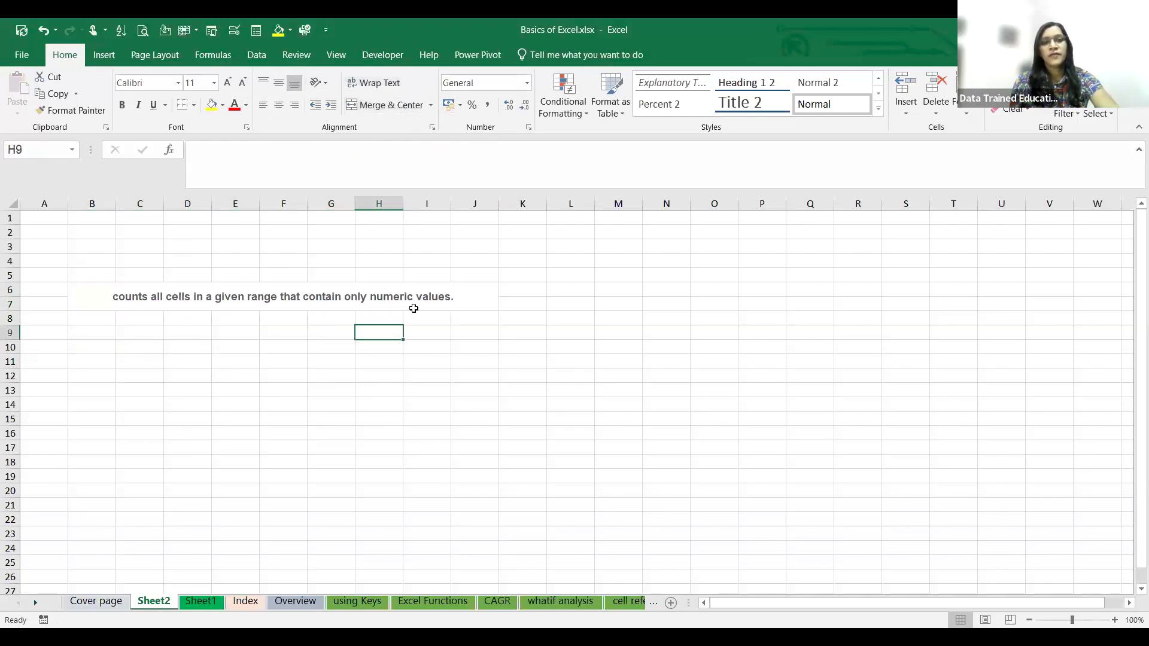
pyautogui.click(124, 331)
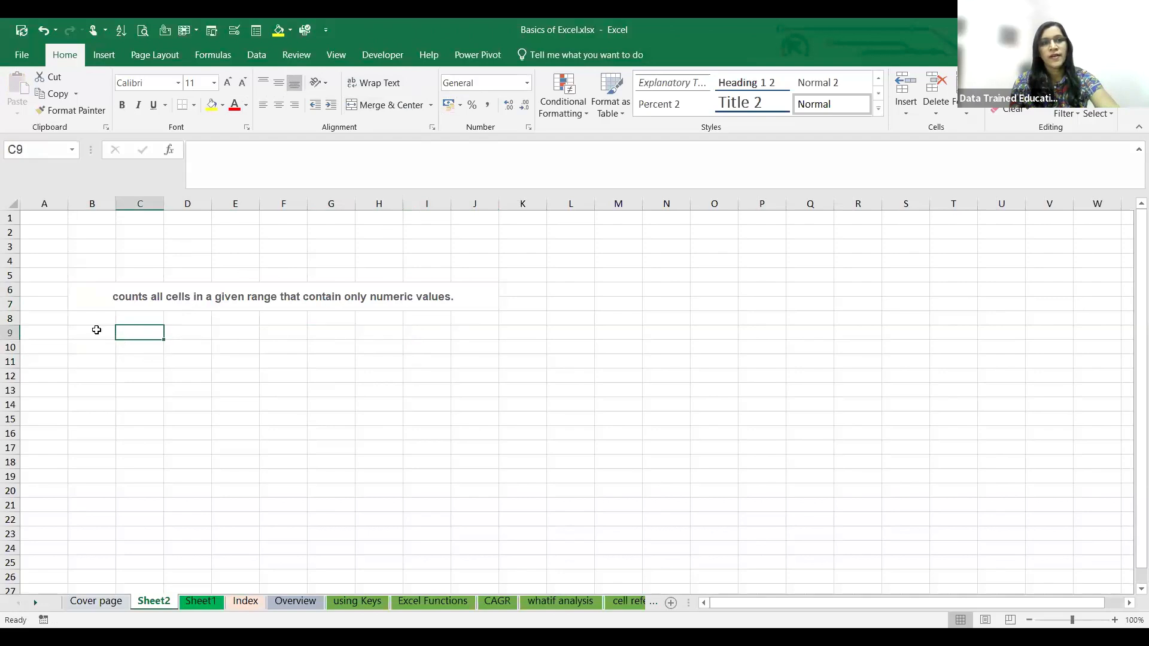
pyautogui.click(87, 318)
pyautogui.click(109, 298)
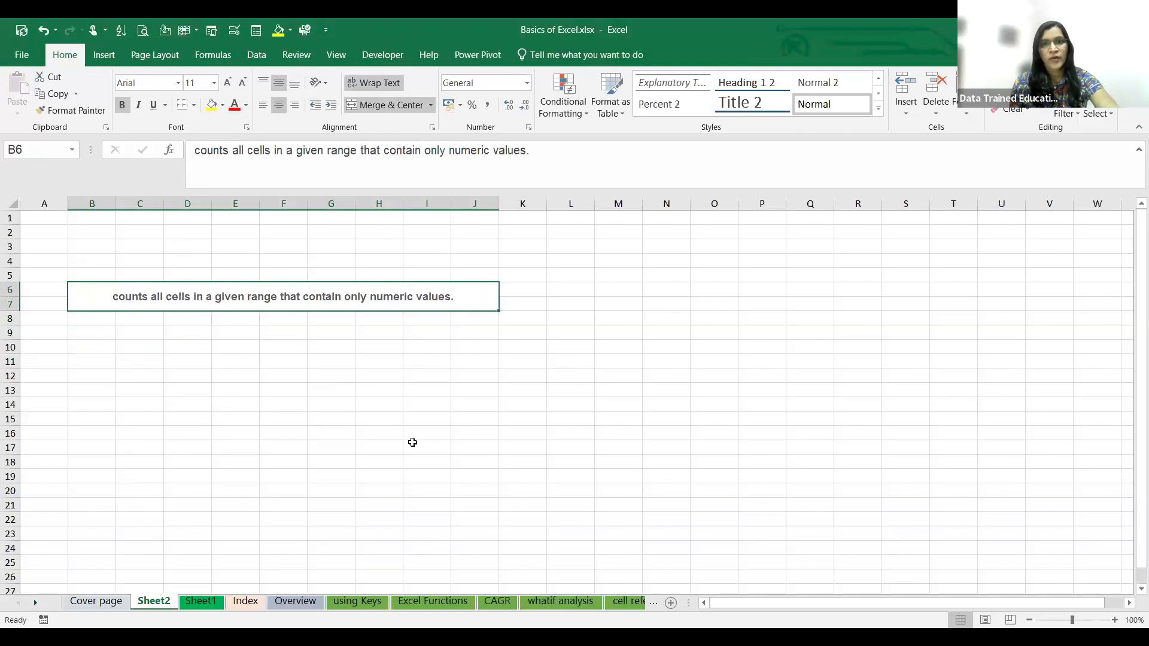
# - Review the popular commands available for the Quick Access Toolbar in Excel Options, highlight Save As, and close the options without changes
pyautogui.hotkey('alt', 'Tab')
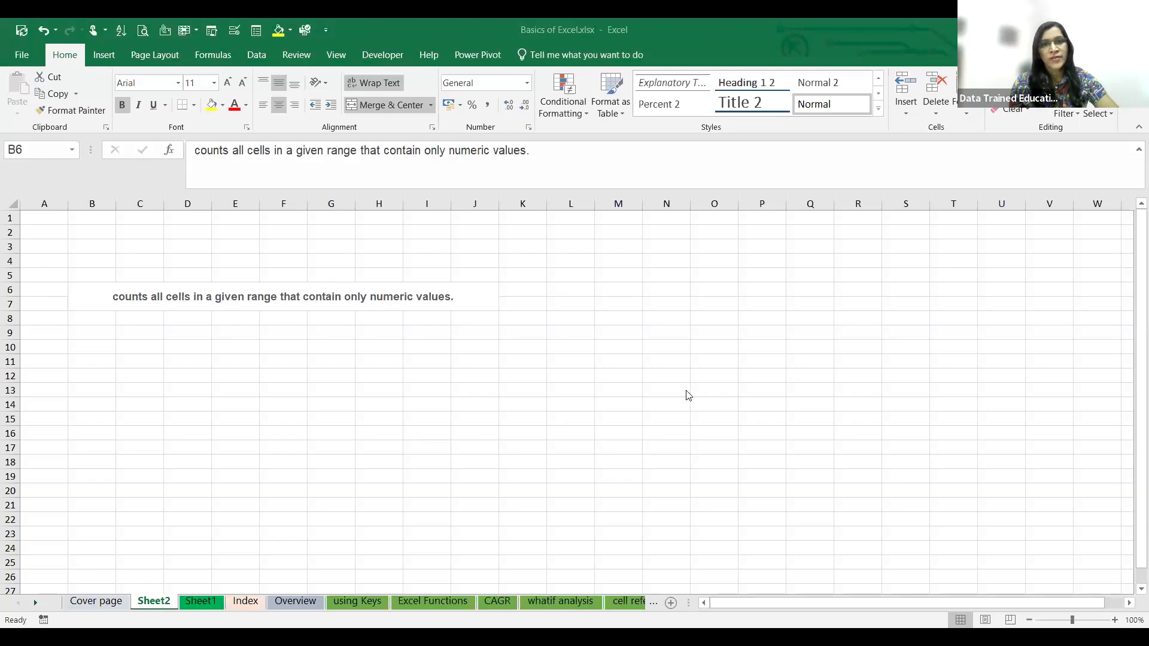
pyautogui.click(21, 57)
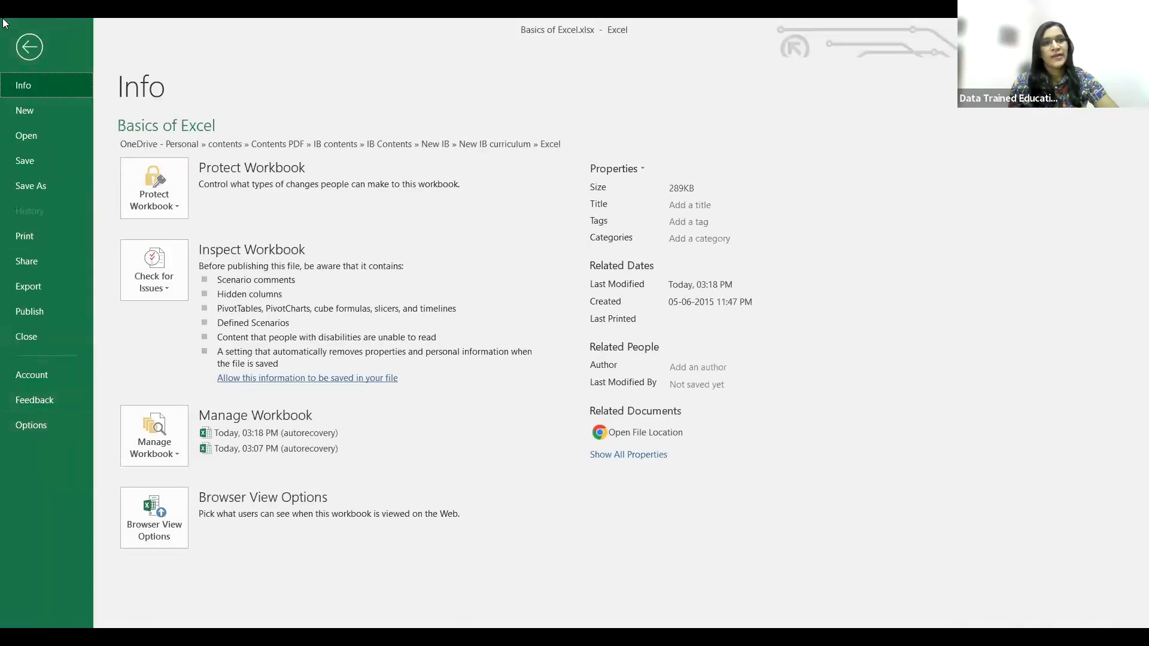
pyautogui.click(39, 428)
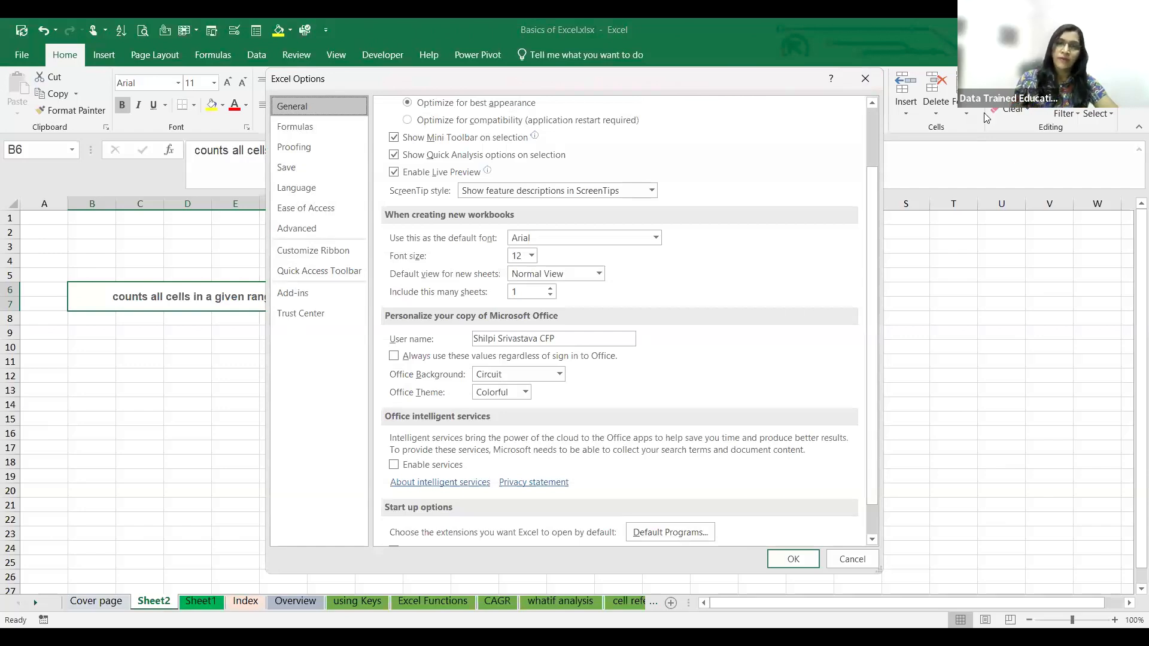
pyautogui.click(303, 272)
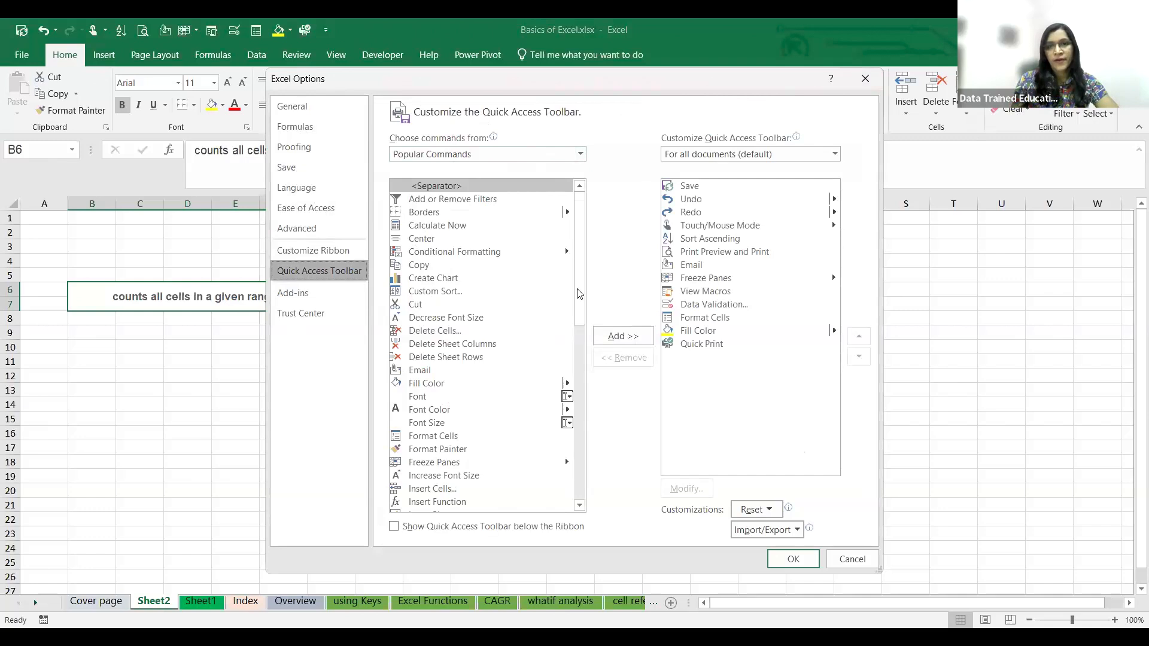
pyautogui.scroll(-9, 454, 359)
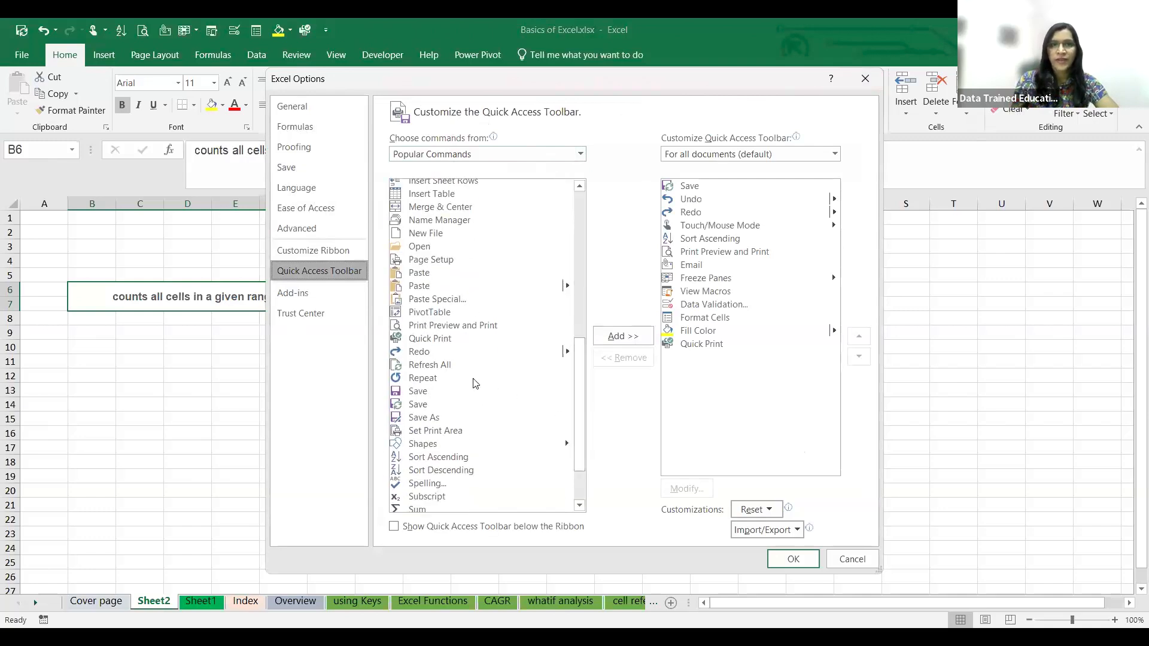
pyautogui.scroll(-2, 471, 384)
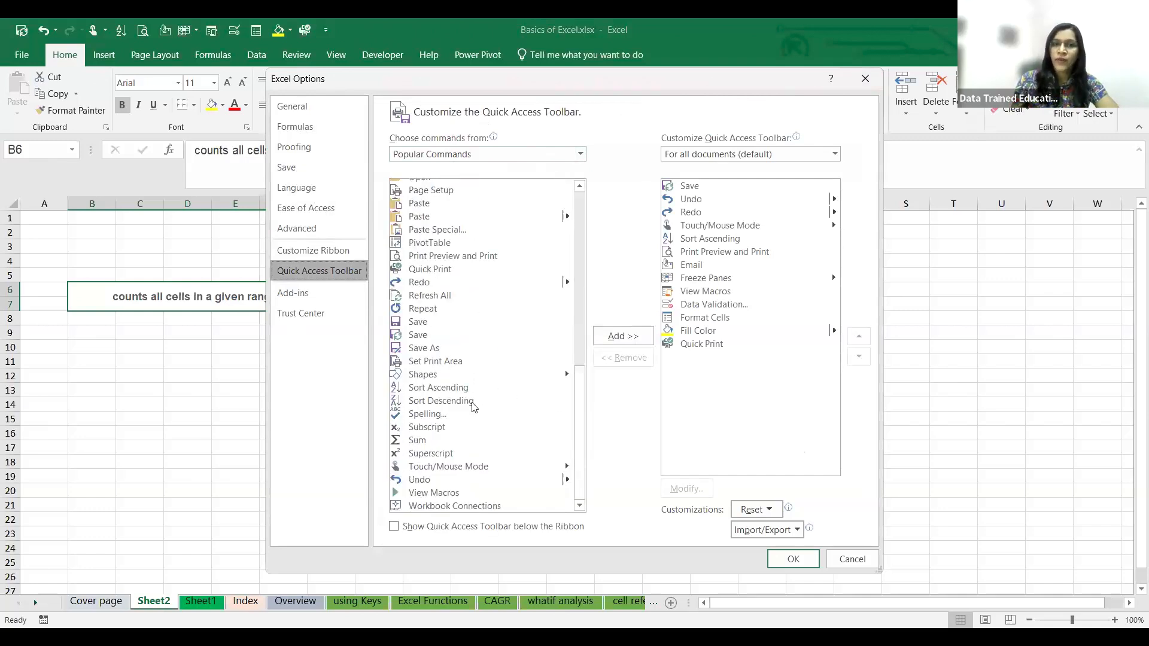
pyautogui.click(426, 349)
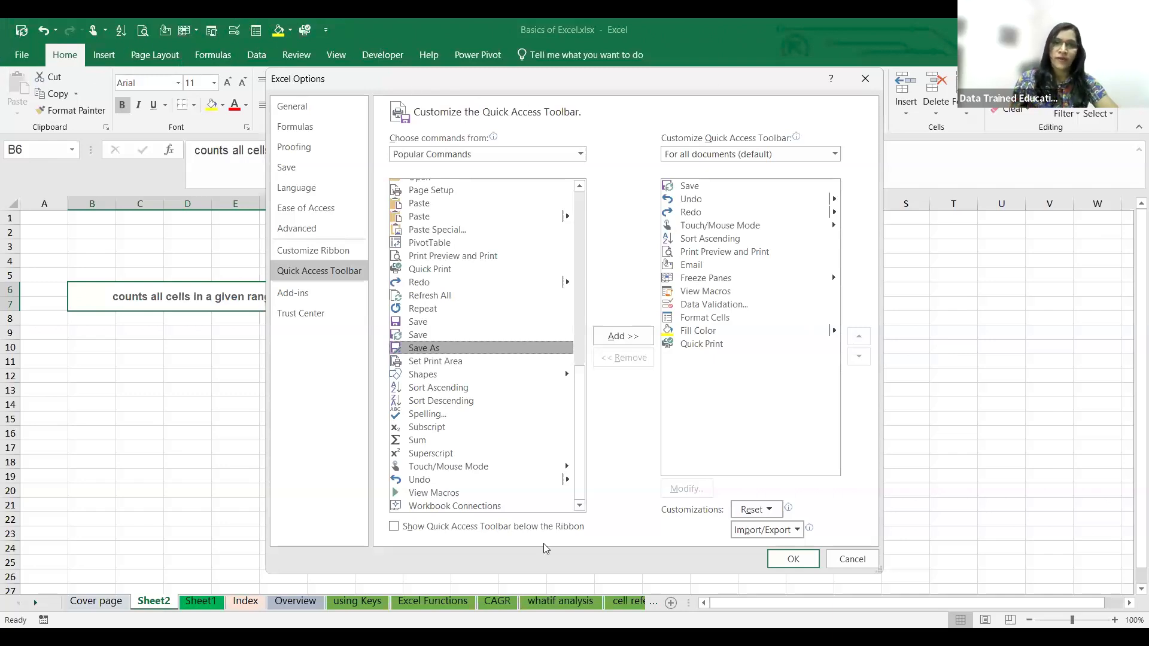
pyautogui.click(852, 561)
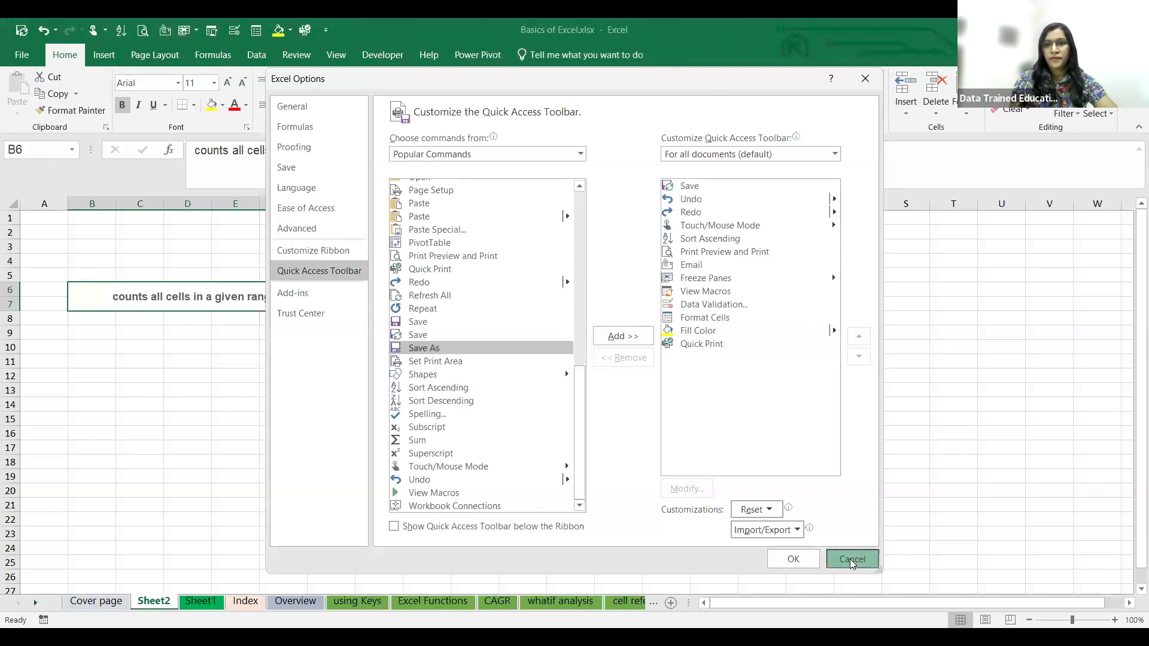
# - Look at the list of available fonts with cell B11 selected
pyautogui.click(111, 361)
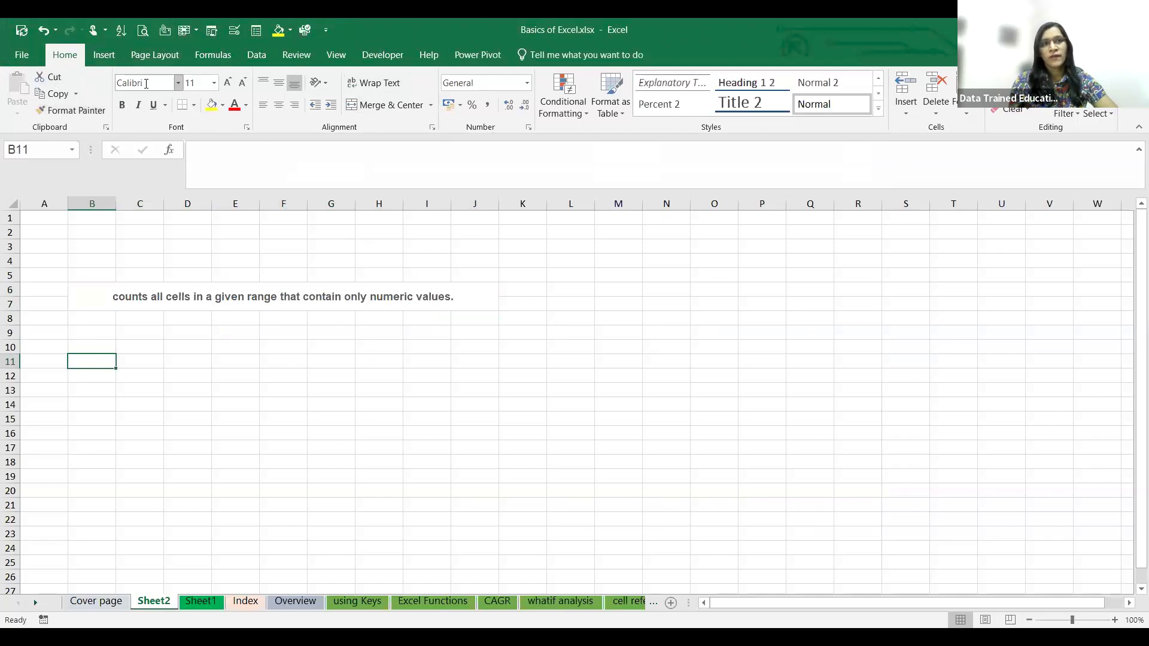
pyautogui.click(179, 83)
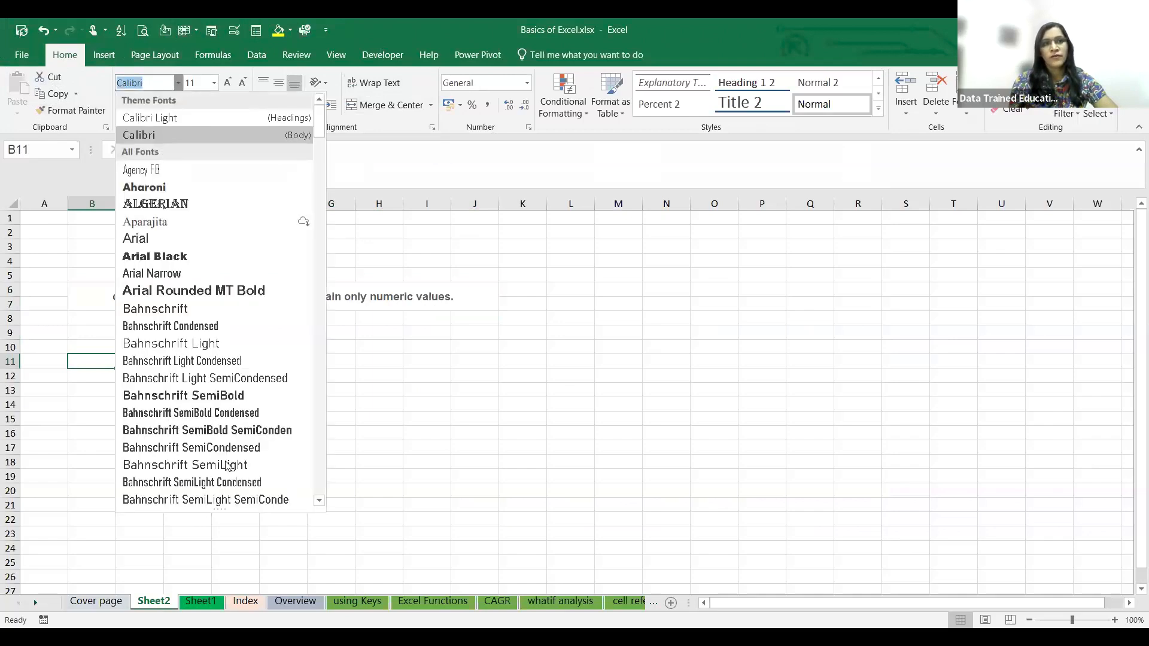
pyautogui.click(403, 295)
# - Fill the merged cell B6:J7 with yellow and set its font color to red
pyautogui.click(409, 292)
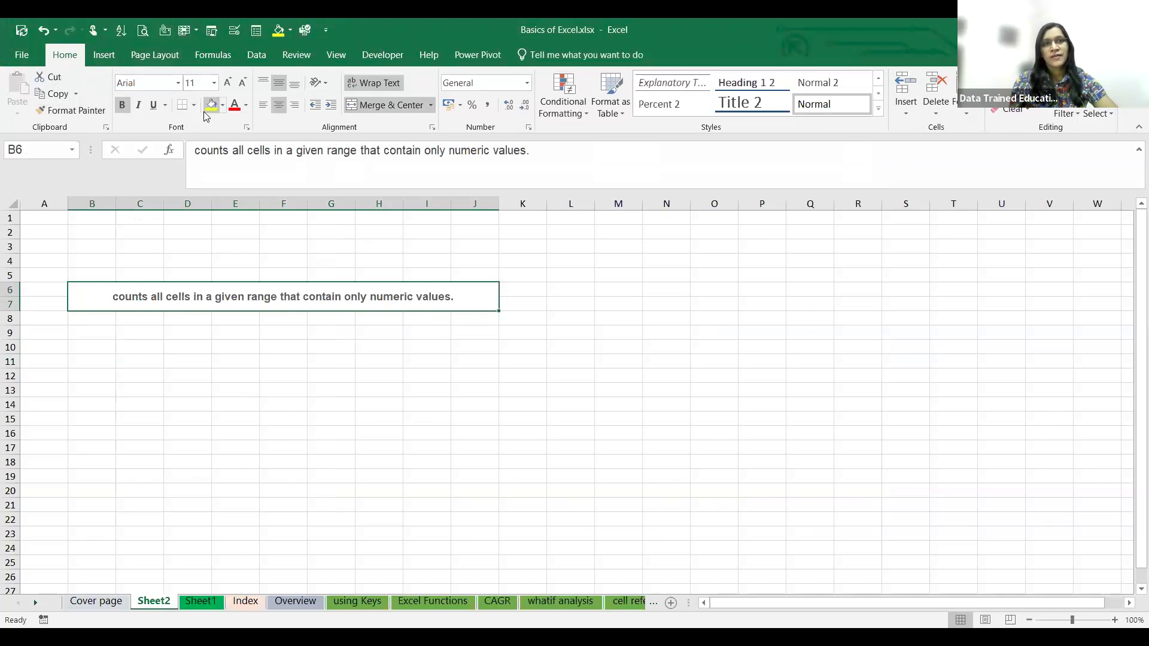
pyautogui.click(210, 106)
pyautogui.click(235, 110)
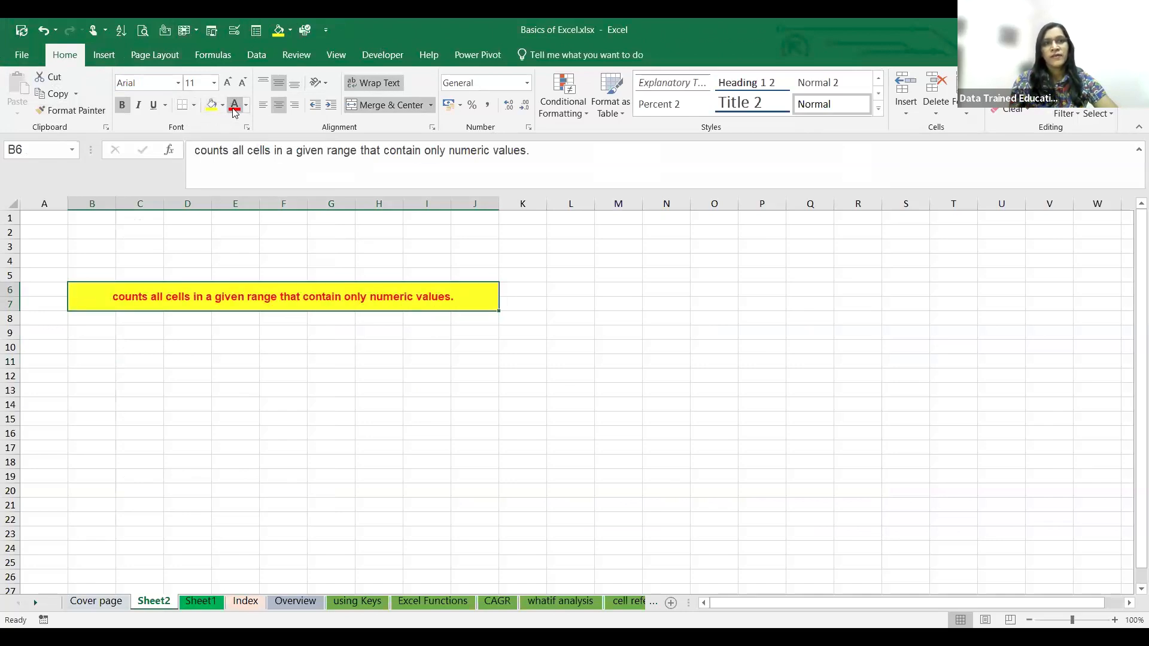
# - View the border types and line colors available for the merged cell B6:J7
pyautogui.click(195, 106)
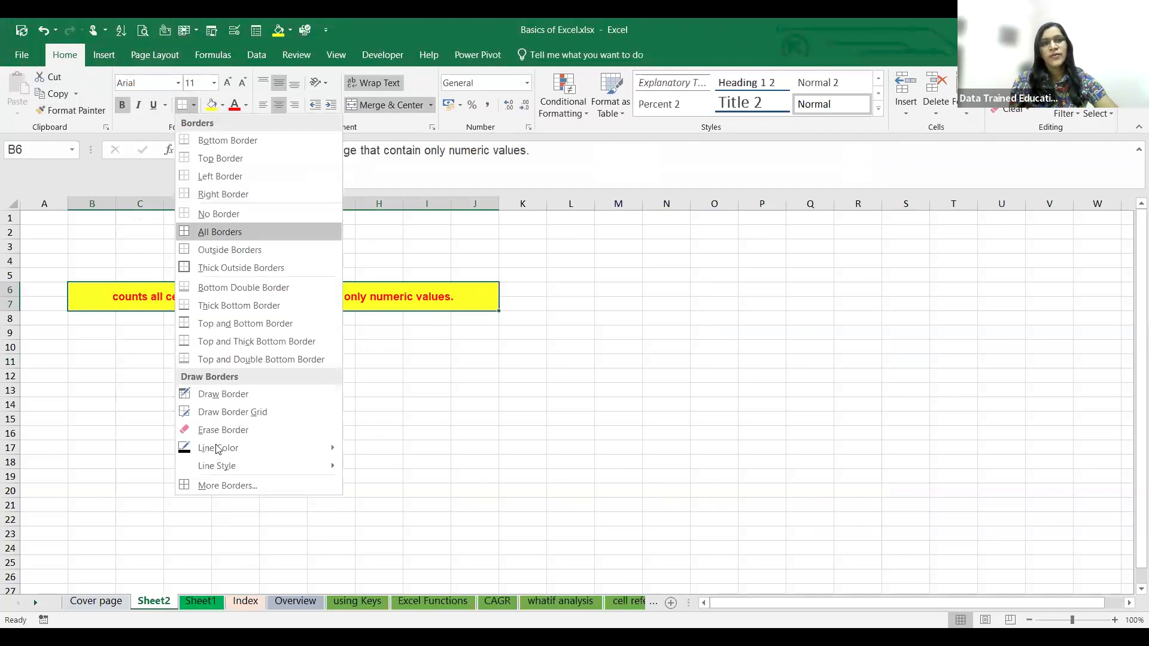
pyautogui.moveTo(219, 454)
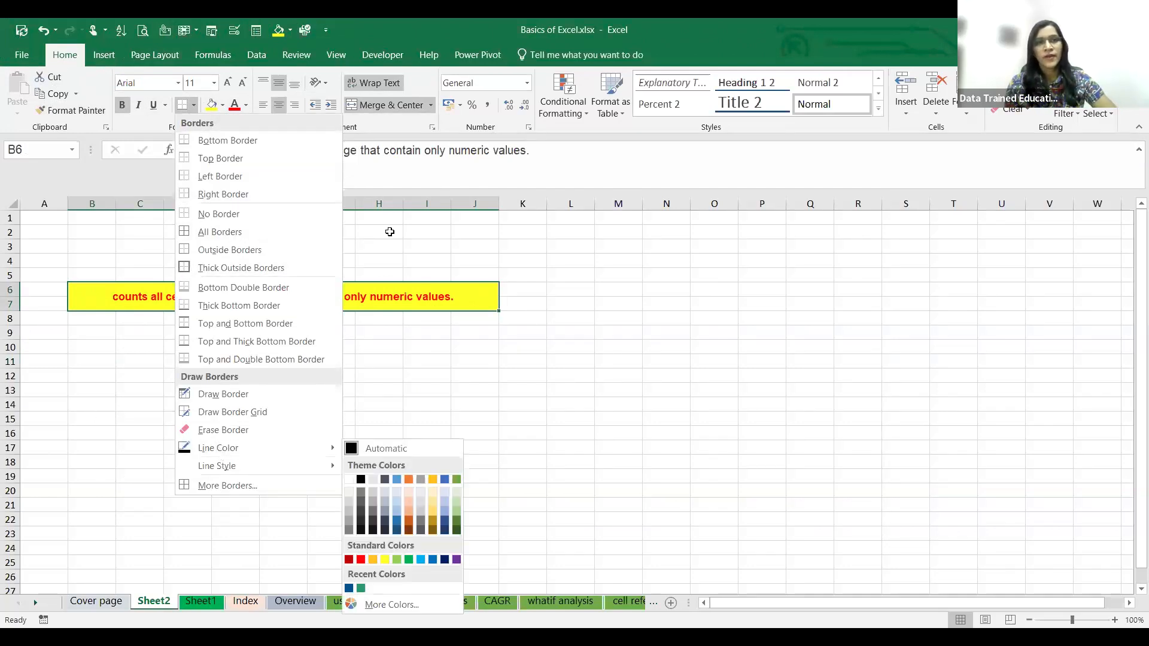
pyautogui.click(74, 333)
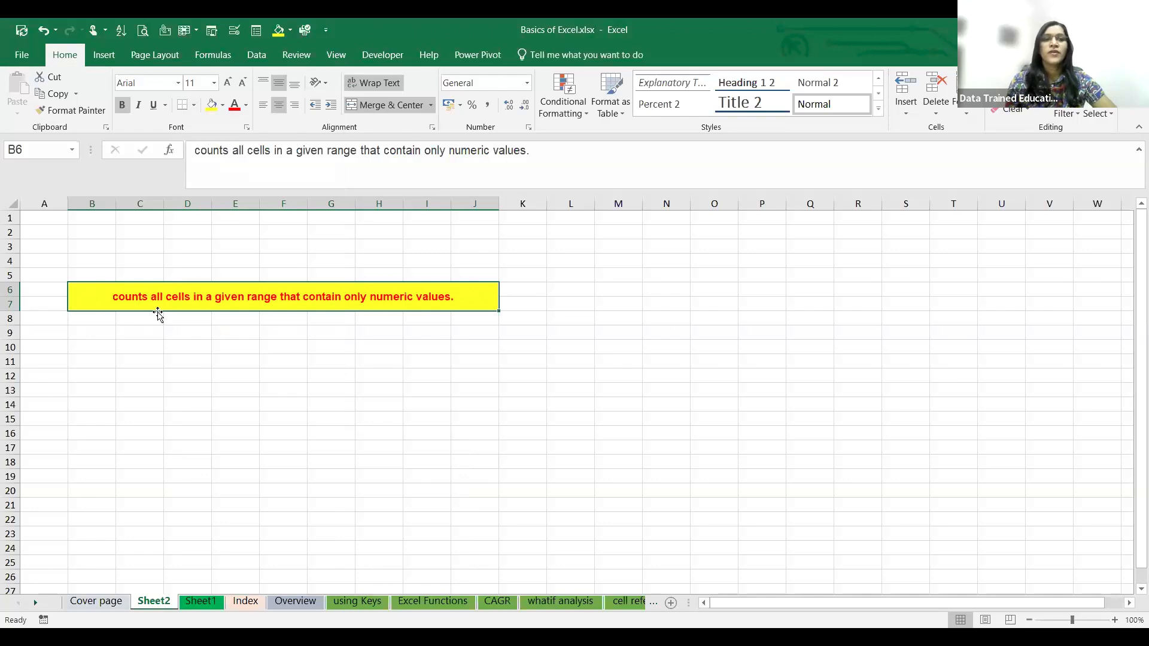
# - Undo the yellow fill and red font color on the merged cell B6:J7
pyautogui.hotkey('ctrl', 'z')
pyautogui.hotkey('ctrl', 'z')
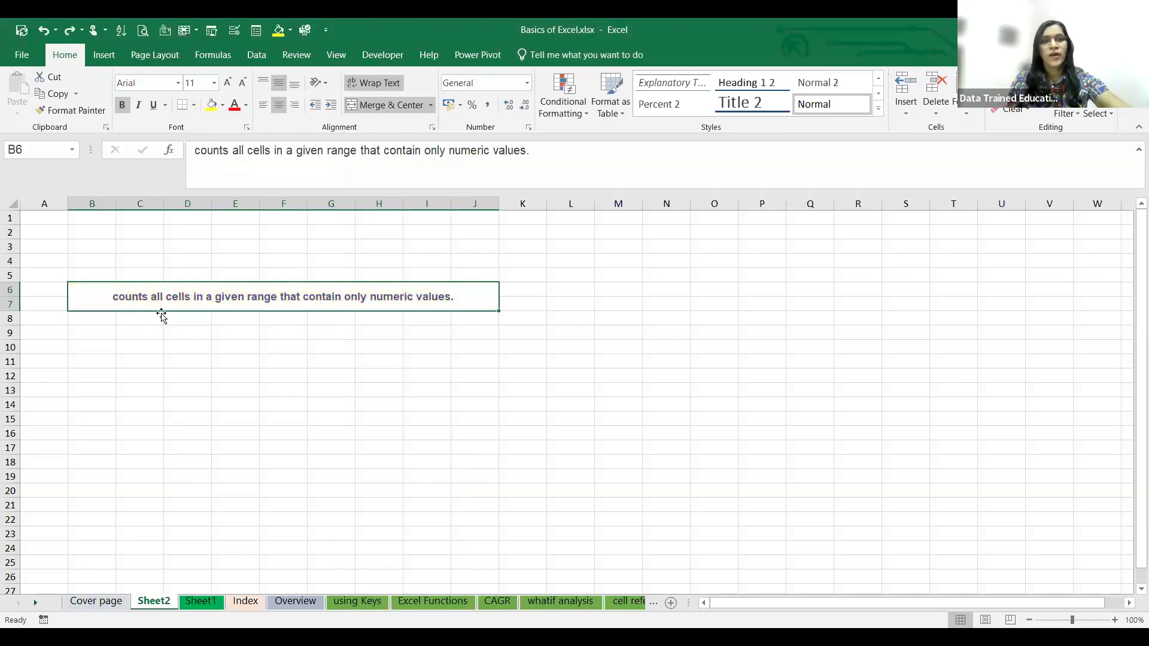
pyautogui.click(267, 393)
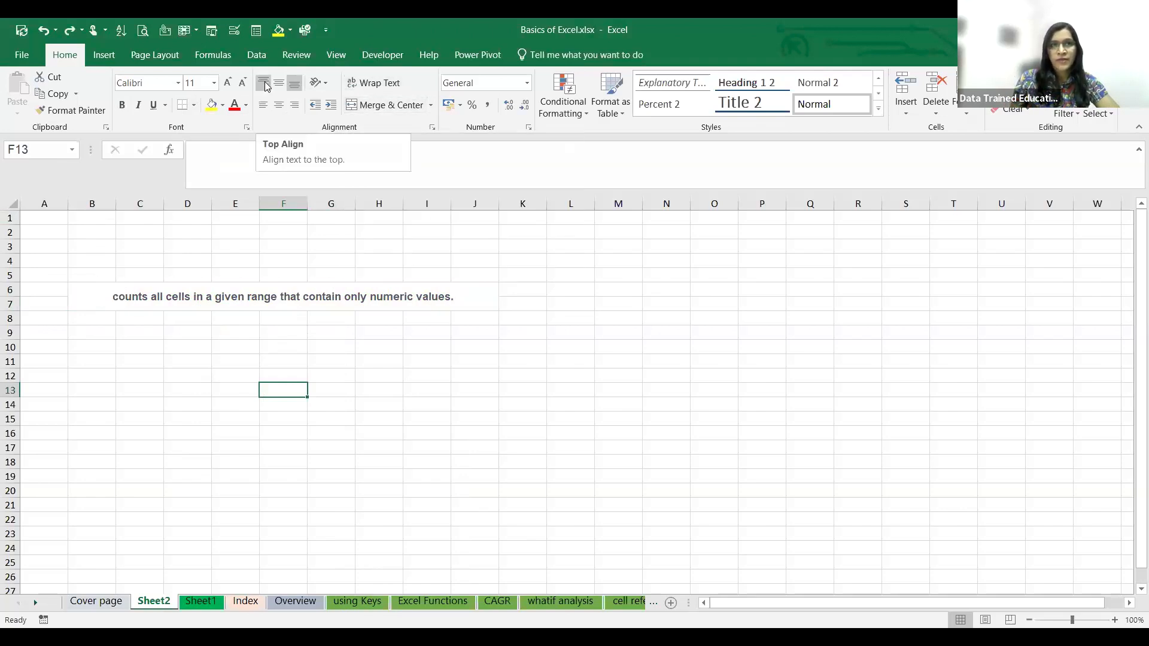
# - Apply Middle Align to the merged cell B6:J7
pyautogui.click(128, 292)
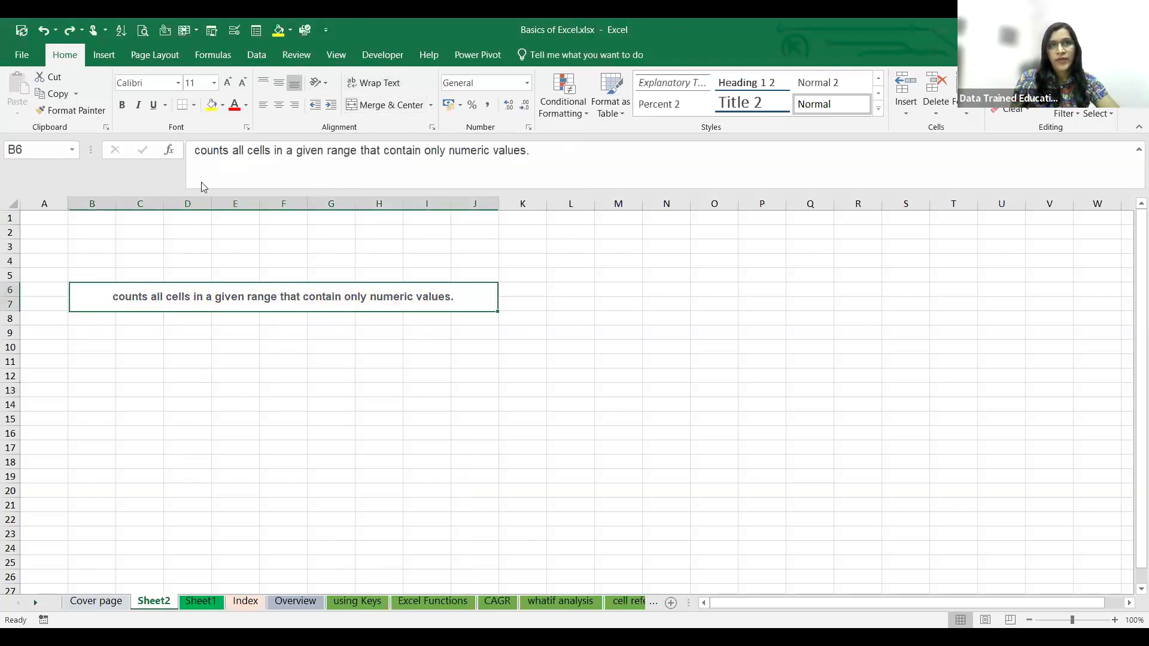
pyautogui.click(281, 87)
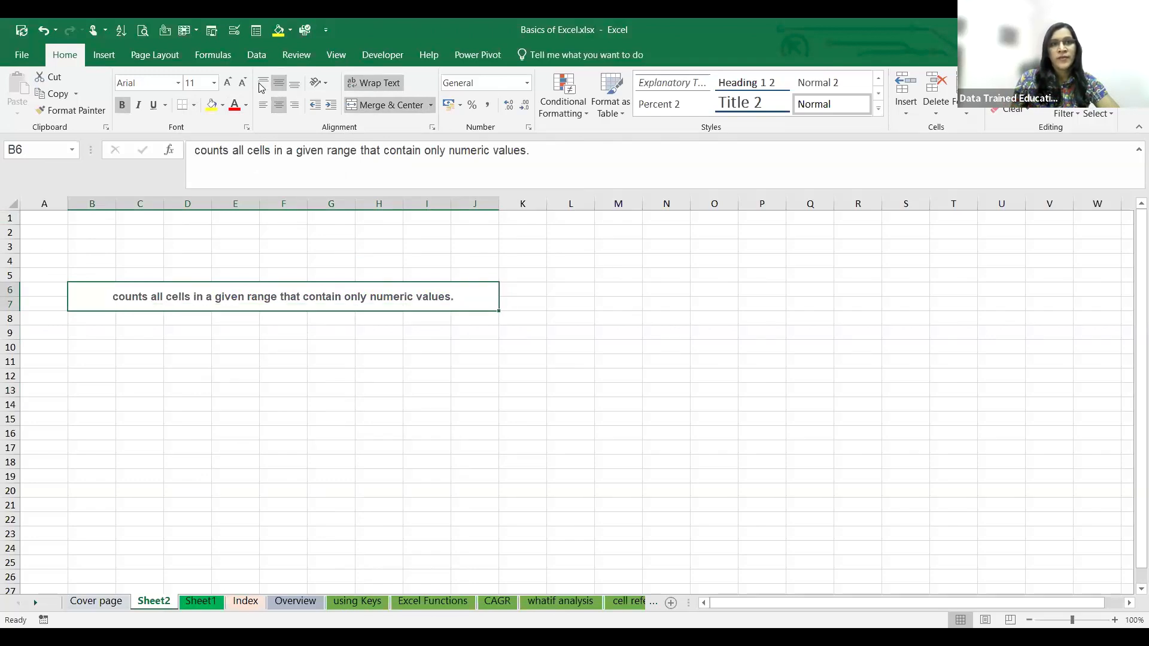
# - Try Top Align, Middle Align and Bottom Align in turn on the merged cell B6:J7
pyautogui.click(264, 86)
pyautogui.click(278, 84)
pyautogui.click(294, 84)
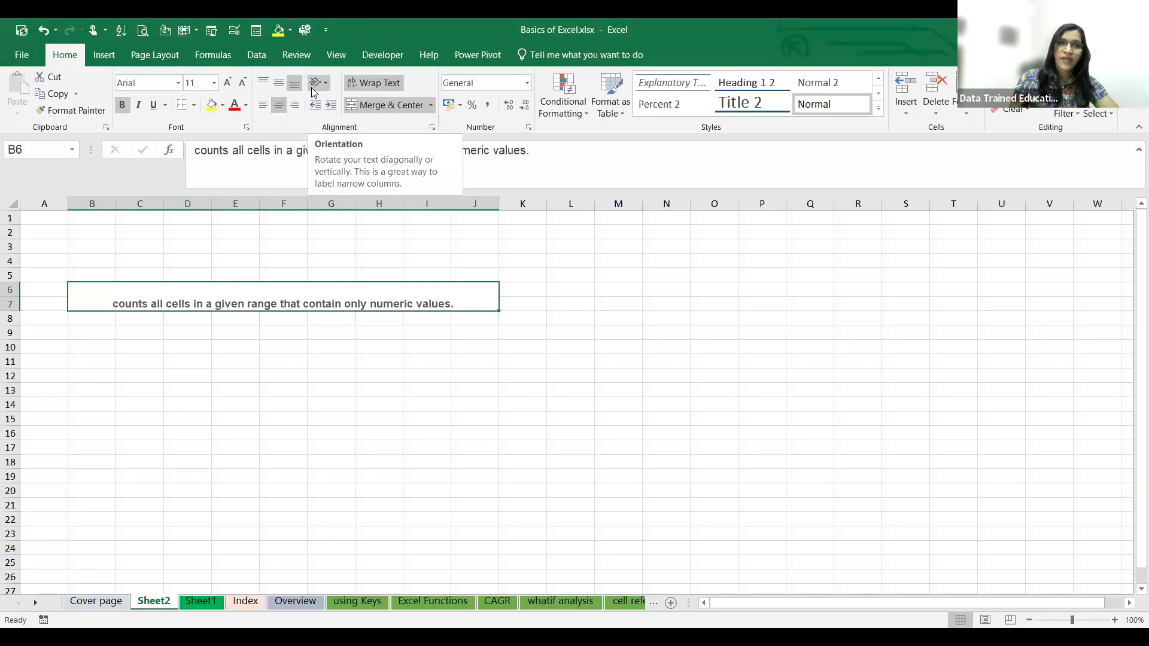
# - View the text orientation options and set the merged cell B6:J7 back to Middle Align
pyautogui.click(323, 83)
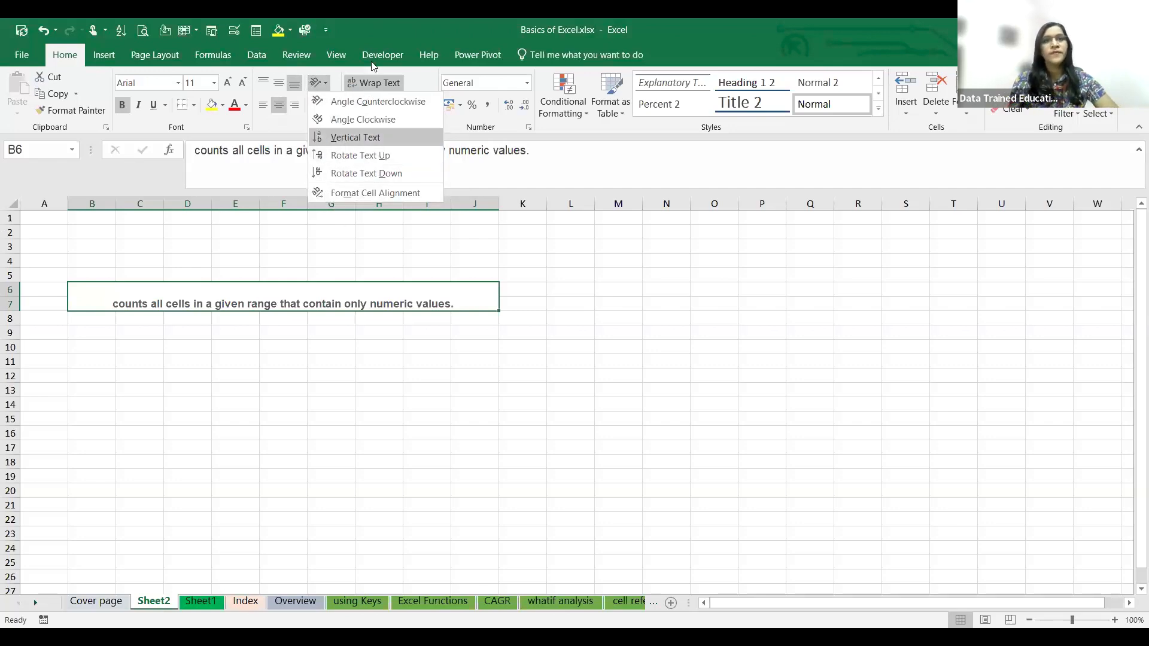
pyautogui.click(331, 371)
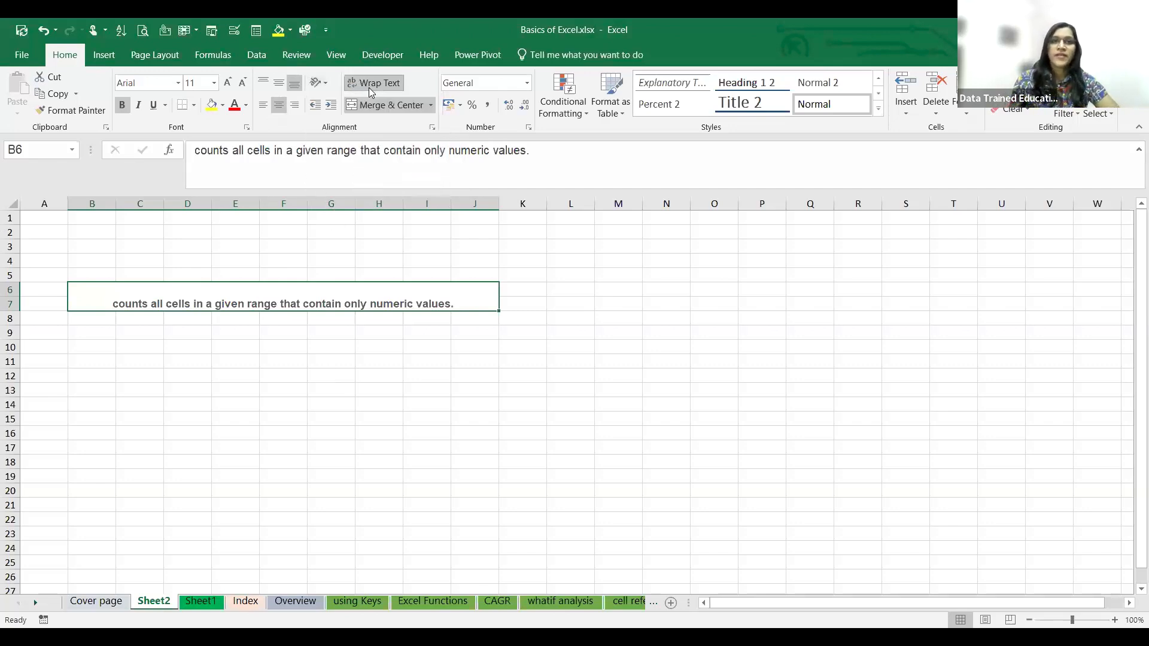
pyautogui.click(266, 80)
pyautogui.click(278, 83)
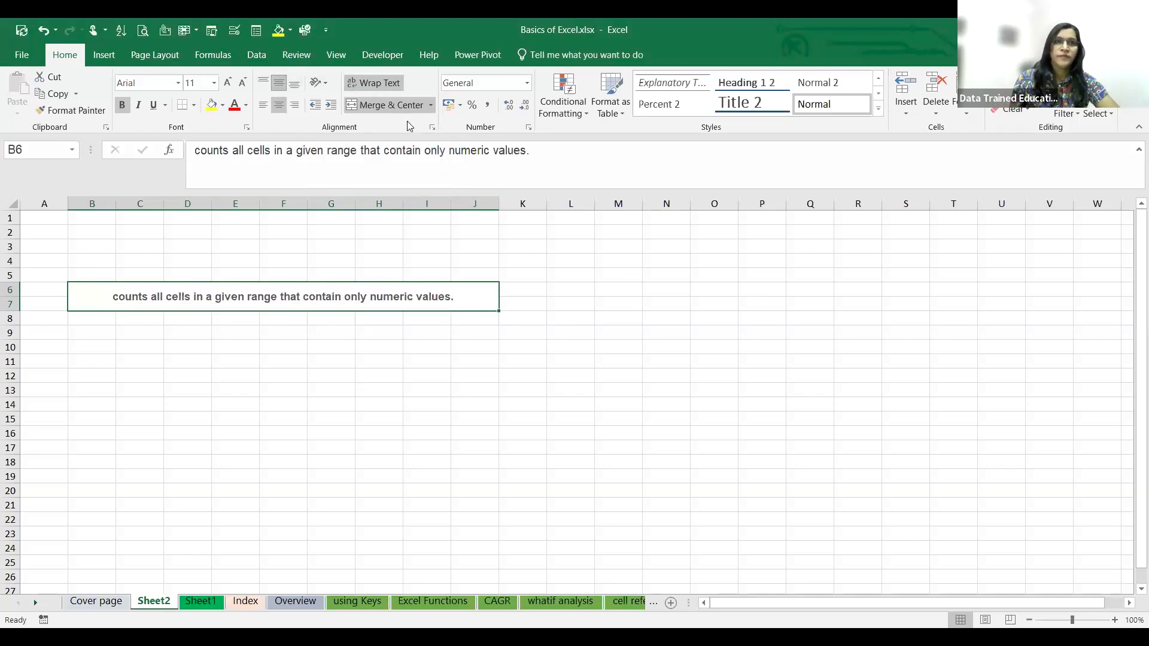
# - Unmerge B6:J7 and merge the range again with Merge Cells, without centering the text
pyautogui.click(413, 105)
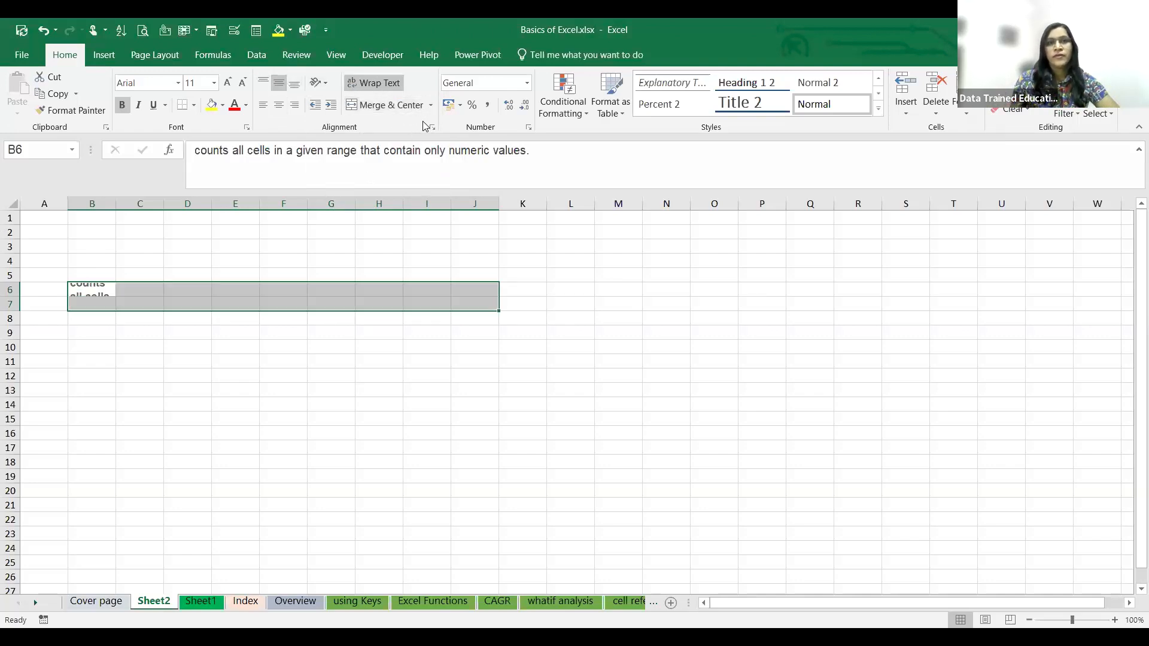
pyautogui.click(431, 106)
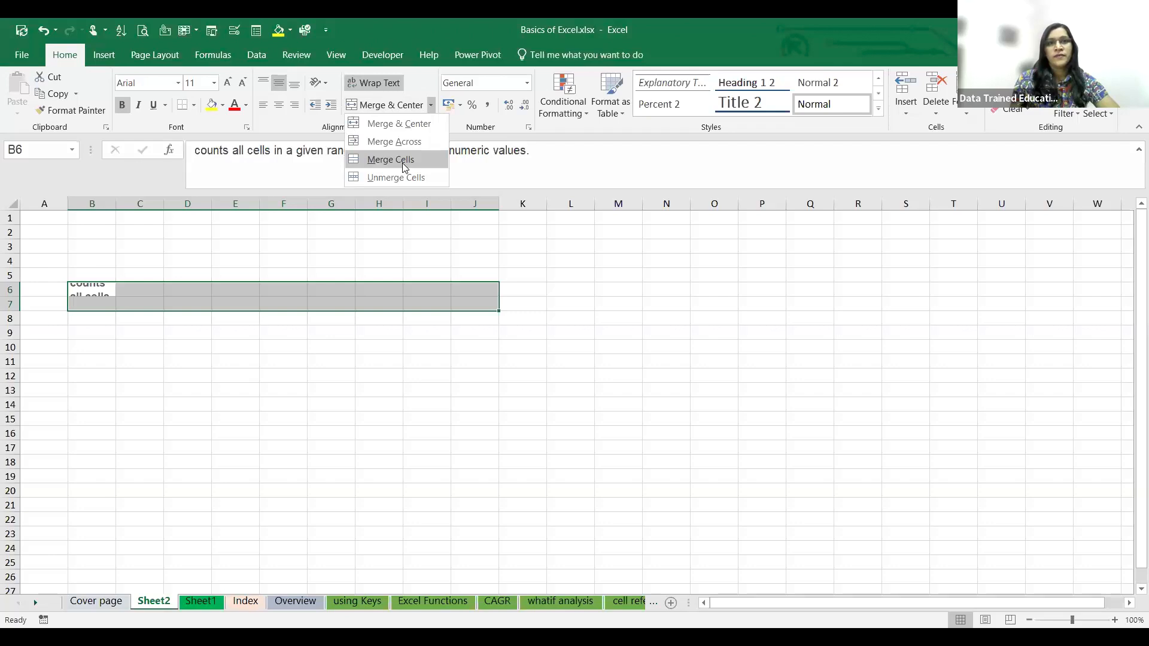
pyautogui.click(402, 163)
# - Apply the Number format to the empty cell G10
pyautogui.click(346, 347)
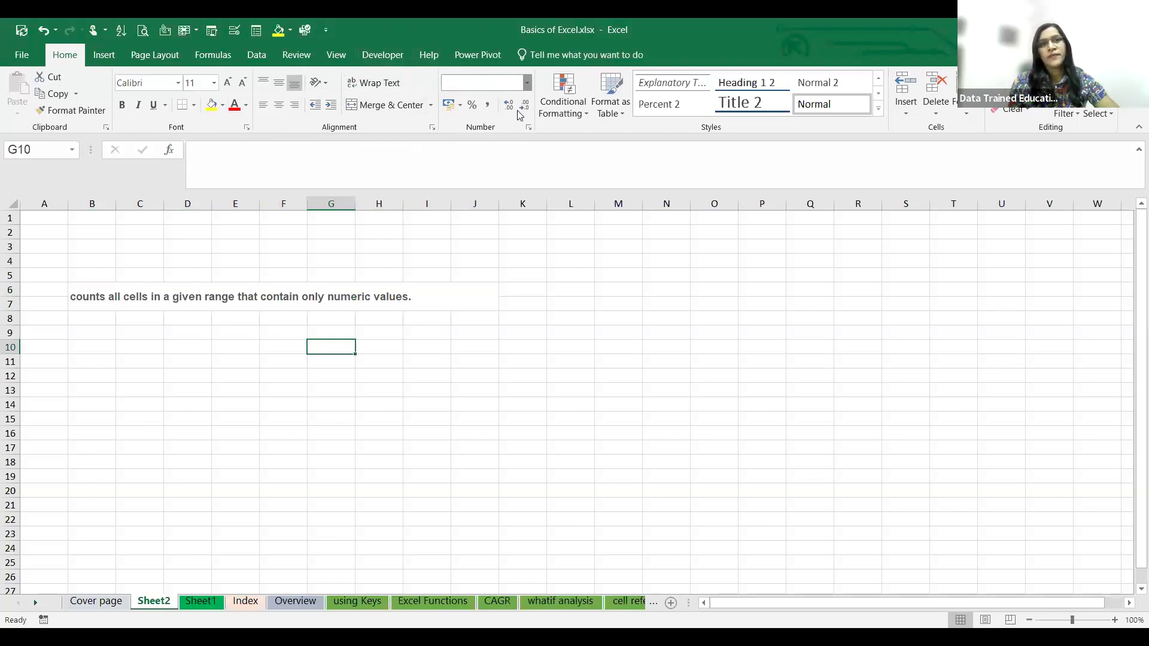
pyautogui.click(527, 84)
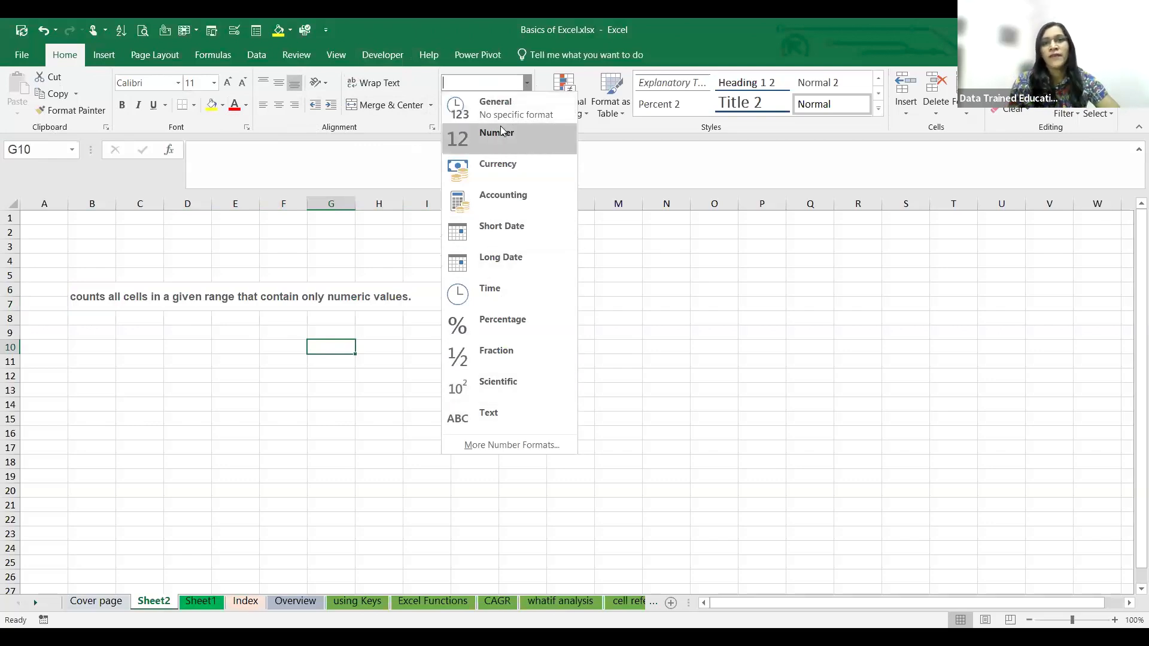
pyautogui.click(492, 144)
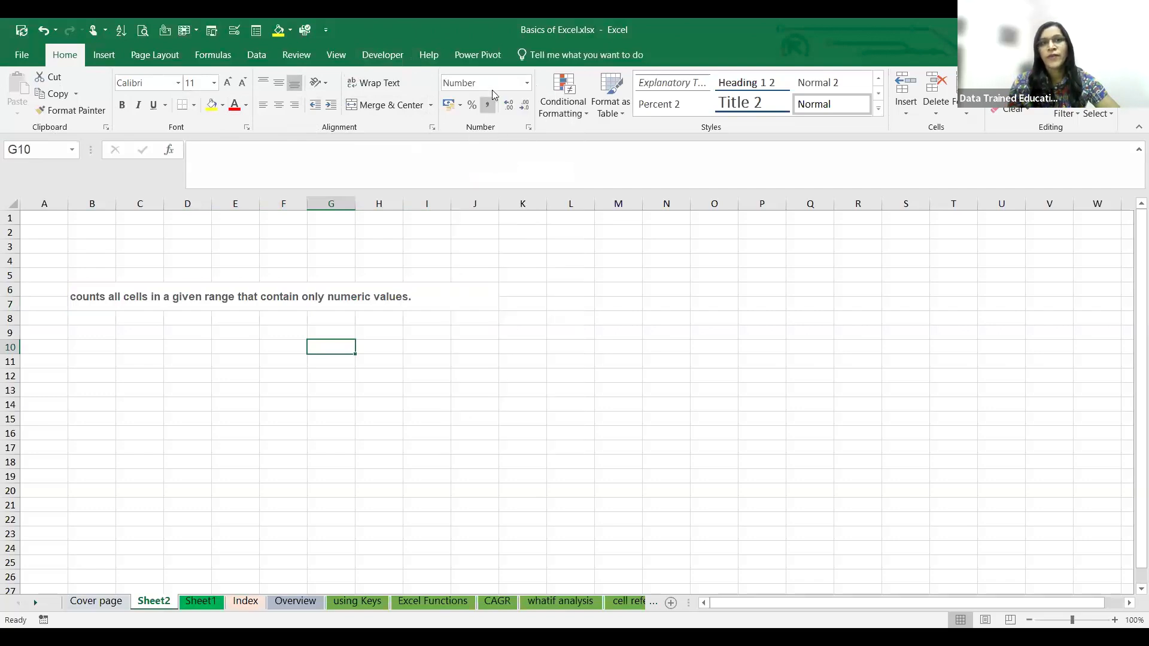
# - Enter 1256 in cell I10 and apply the Number format to it
pyautogui.click(418, 347)
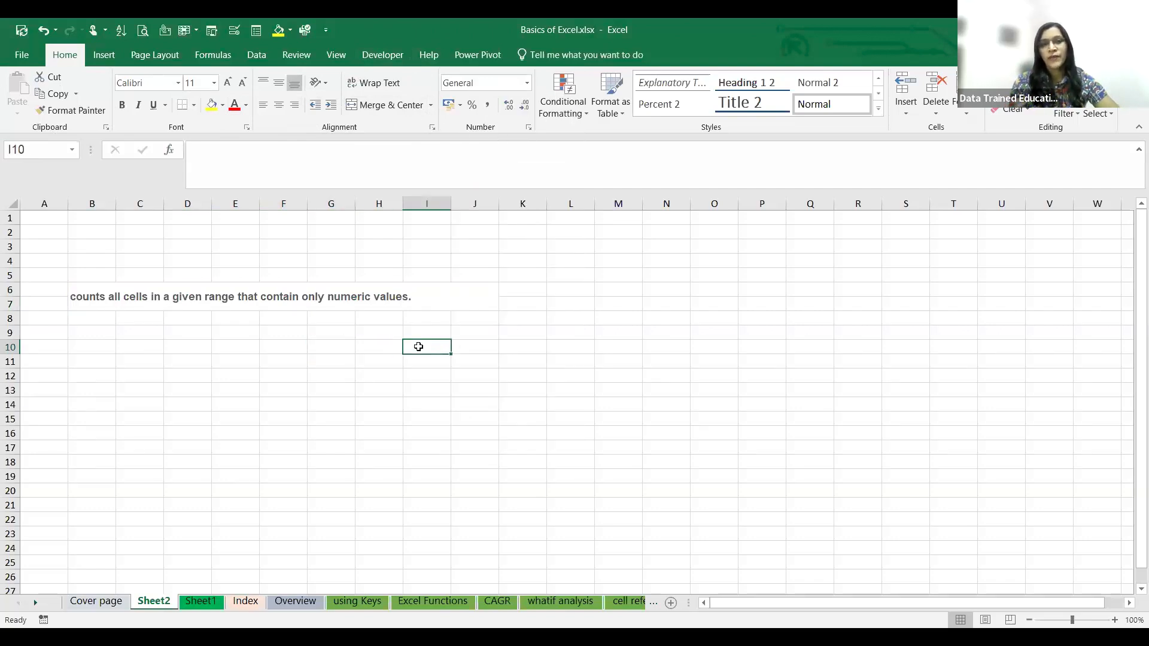
pyautogui.write('1256')
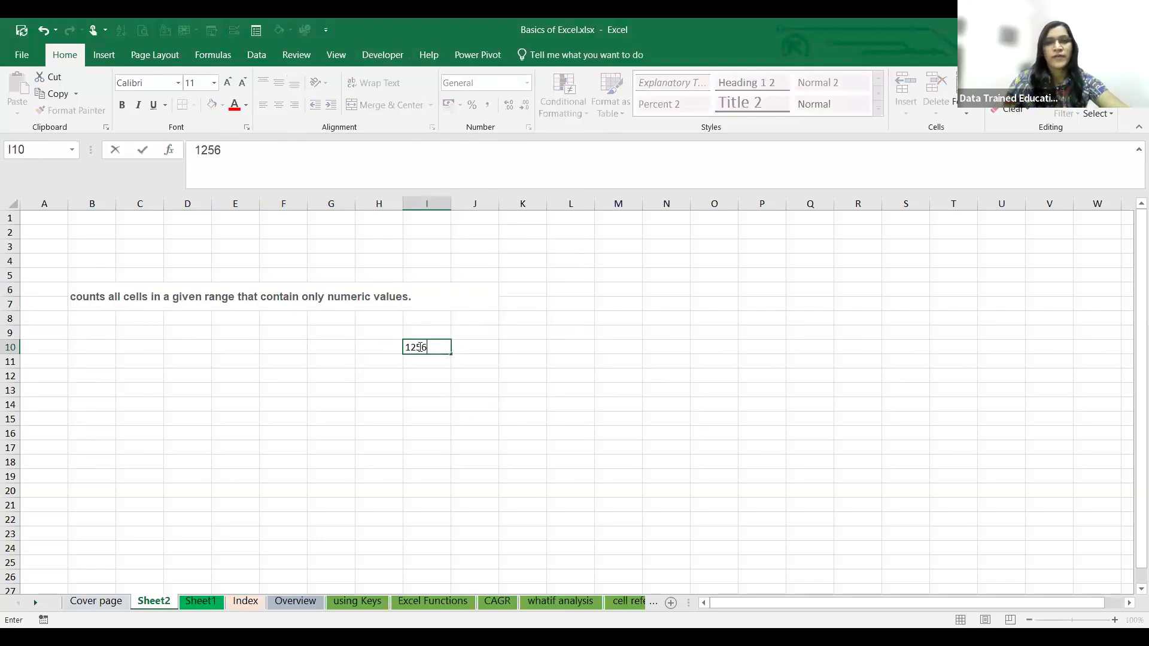
pyautogui.click(528, 320)
pyautogui.click(429, 347)
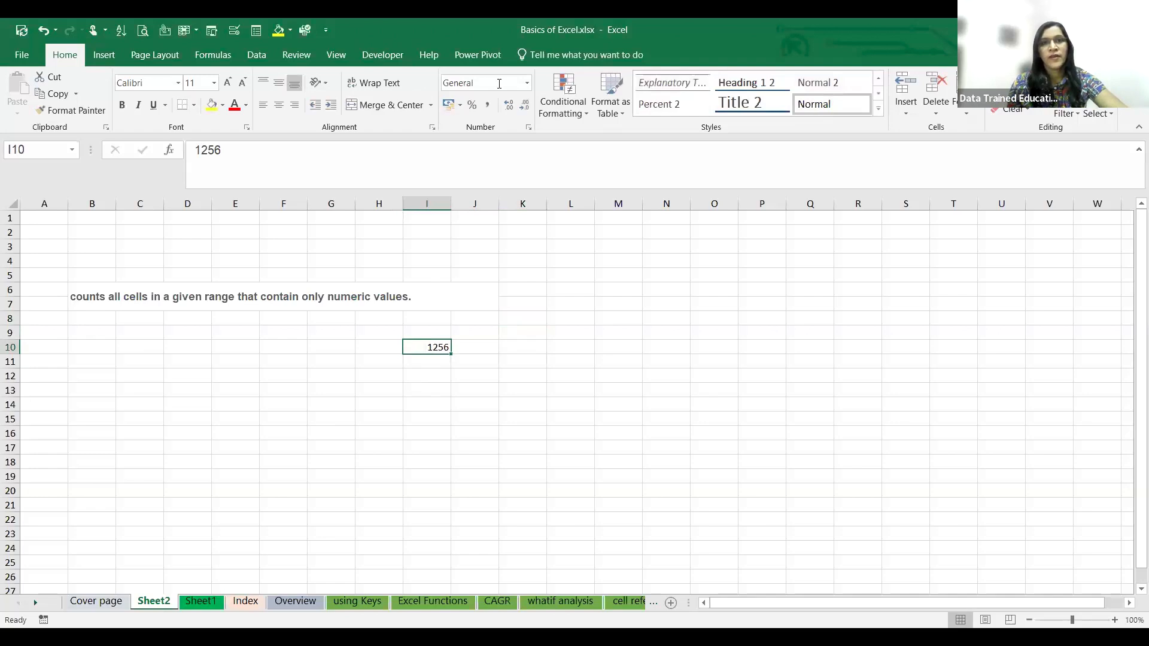
pyautogui.click(528, 84)
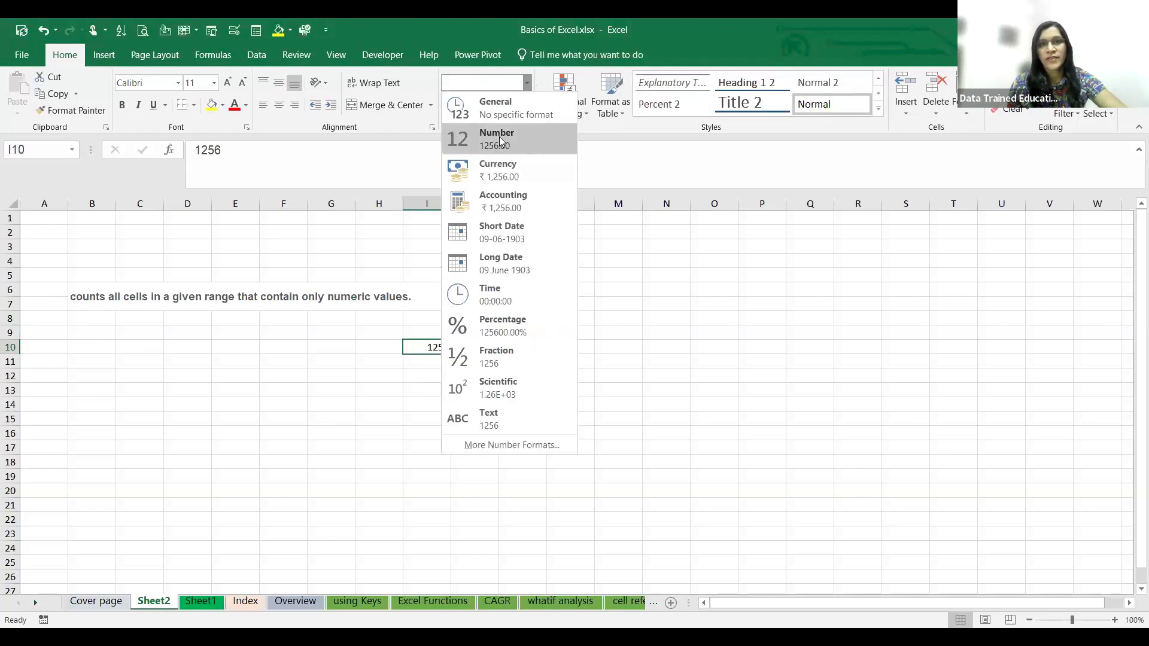
pyautogui.click(499, 137)
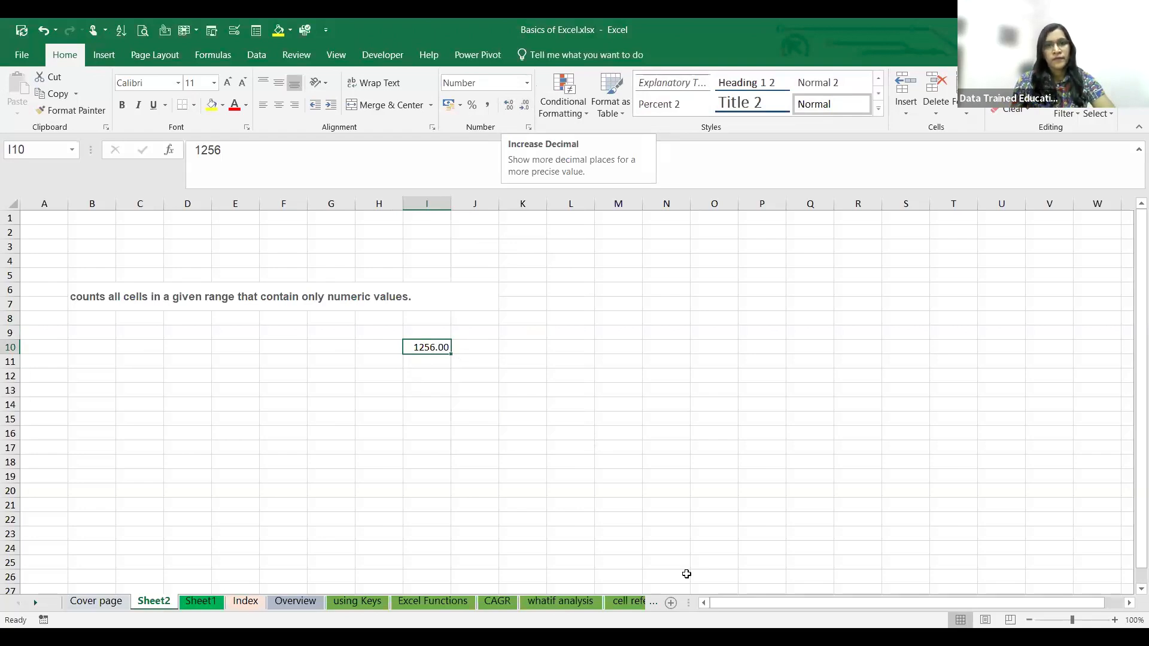
# - View the available number formats for the value in cell I10
pyautogui.hotkey('alt', 'Tab')
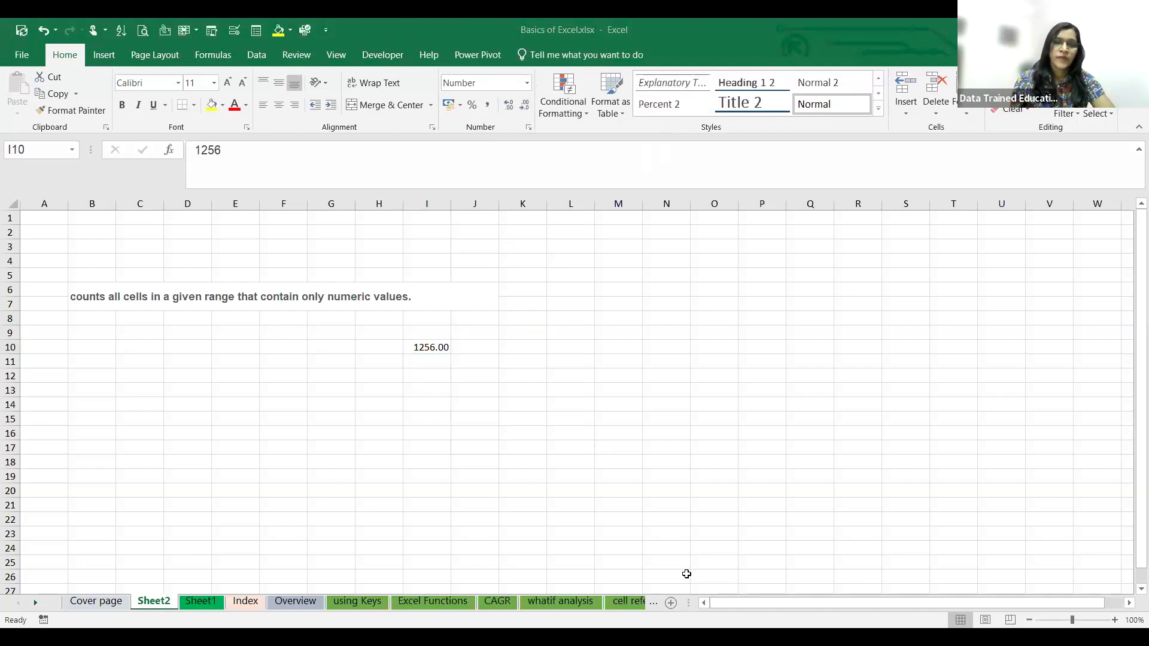
pyautogui.click(527, 83)
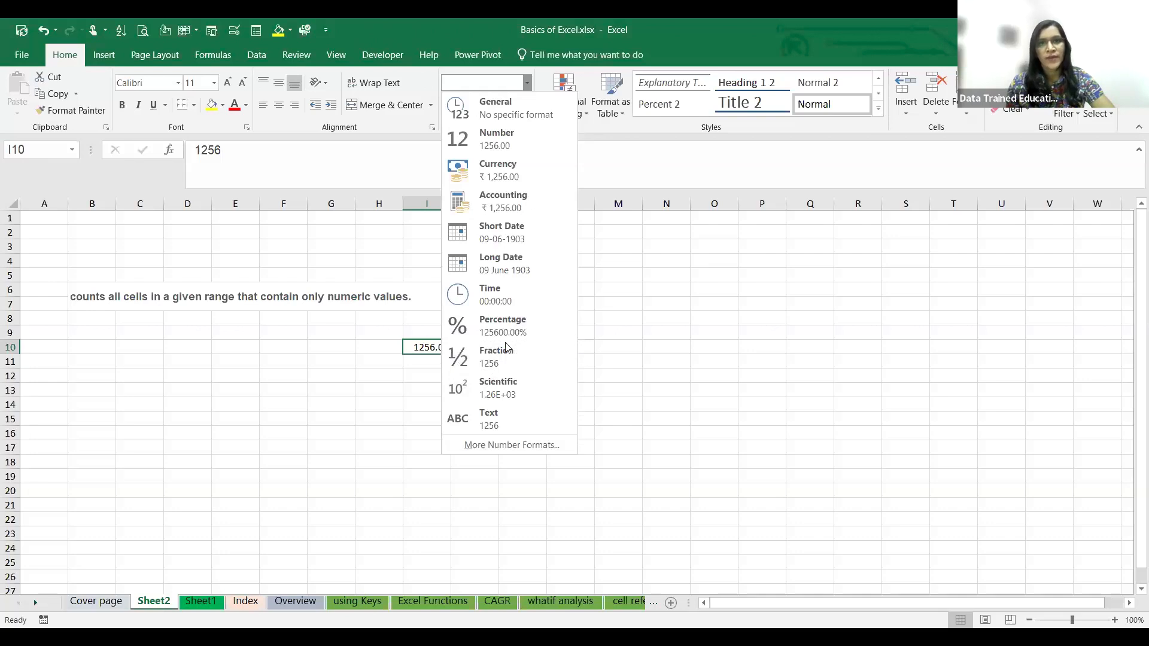
pyautogui.click(272, 419)
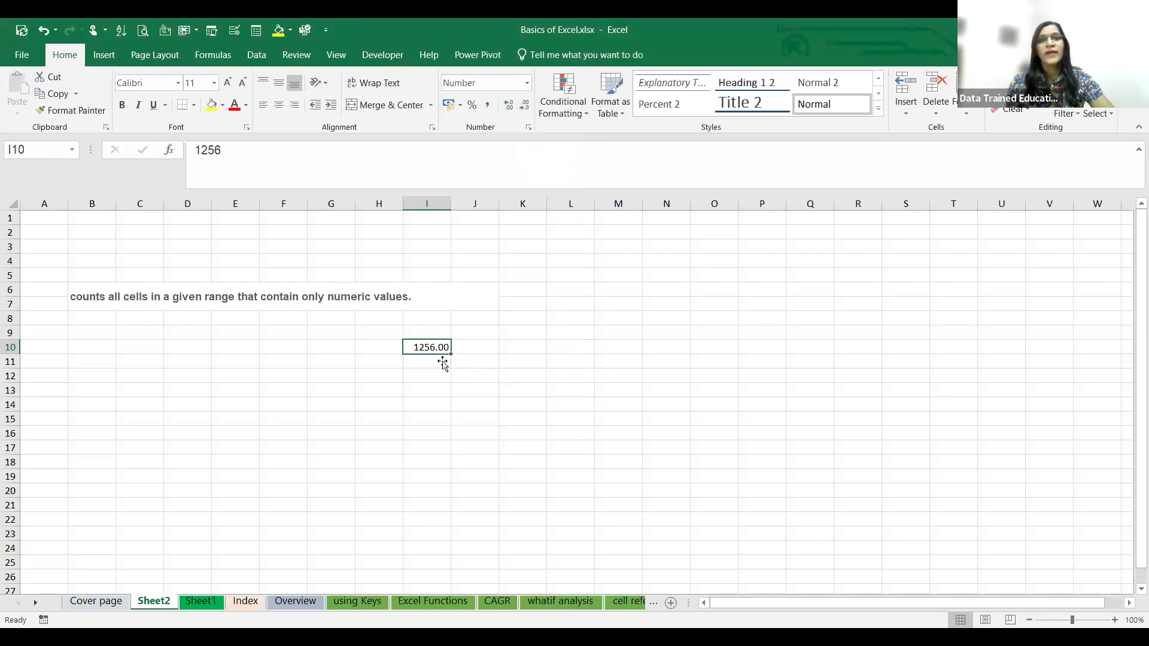
# - Try the Percent style on cell I10 and undo it
pyautogui.click(471, 107)
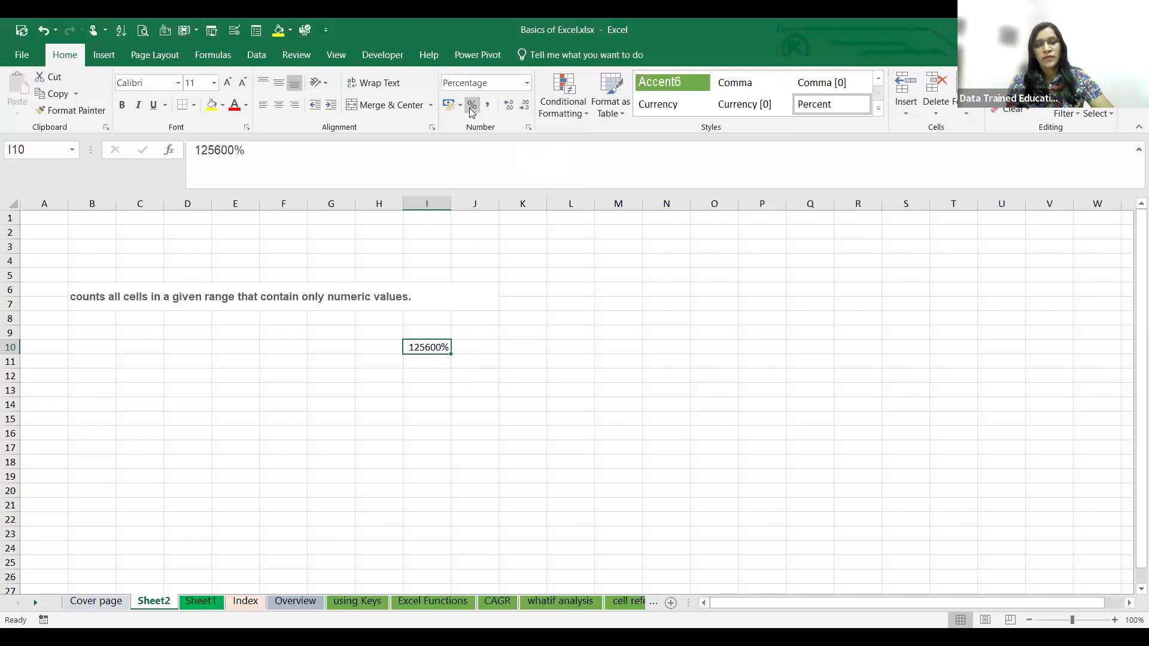
pyautogui.hotkey('ctrl', 'z')
pyautogui.click(517, 314)
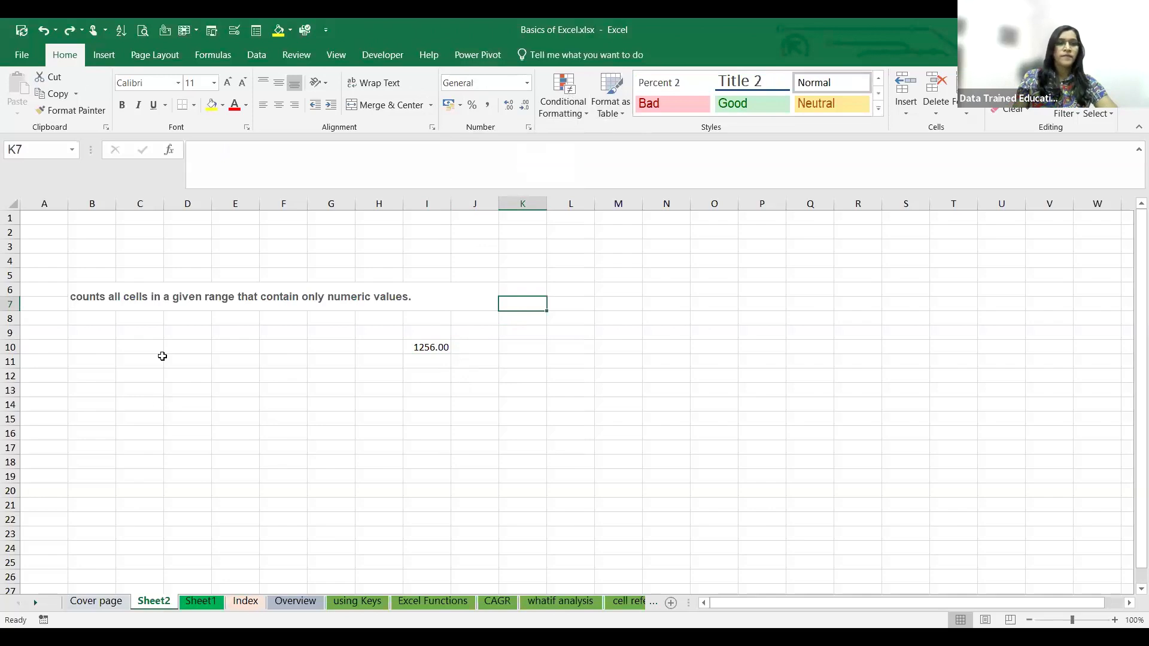
pyautogui.click(187, 405)
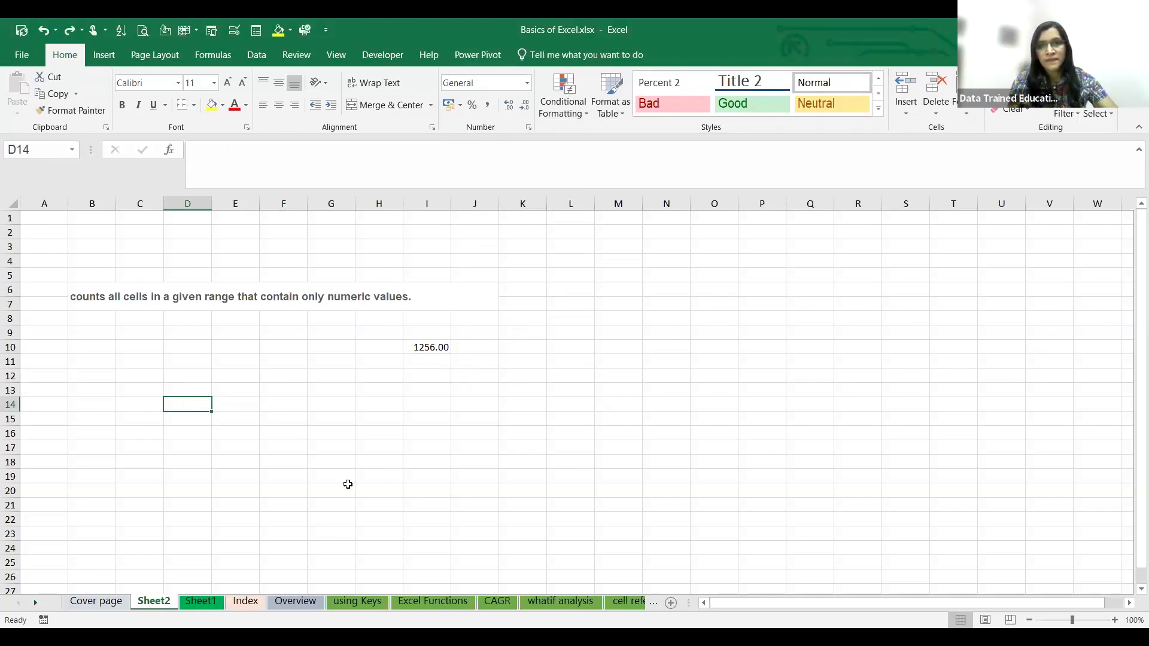
pyautogui.hotkey('ctrl', 'n')
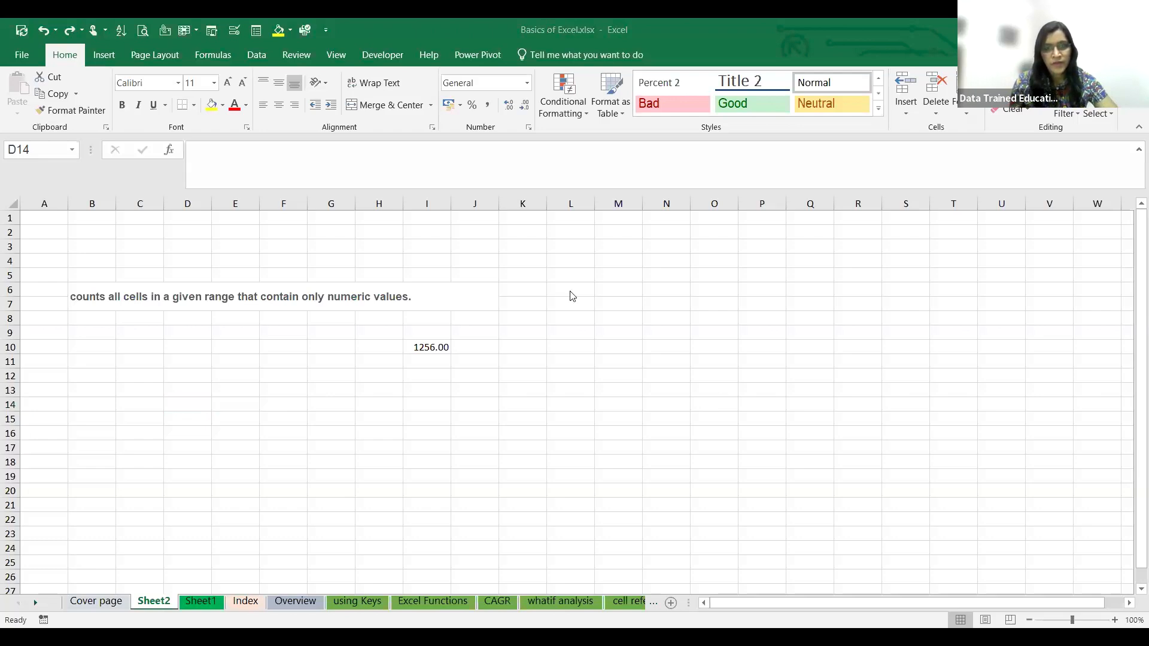
pyautogui.click(711, 391)
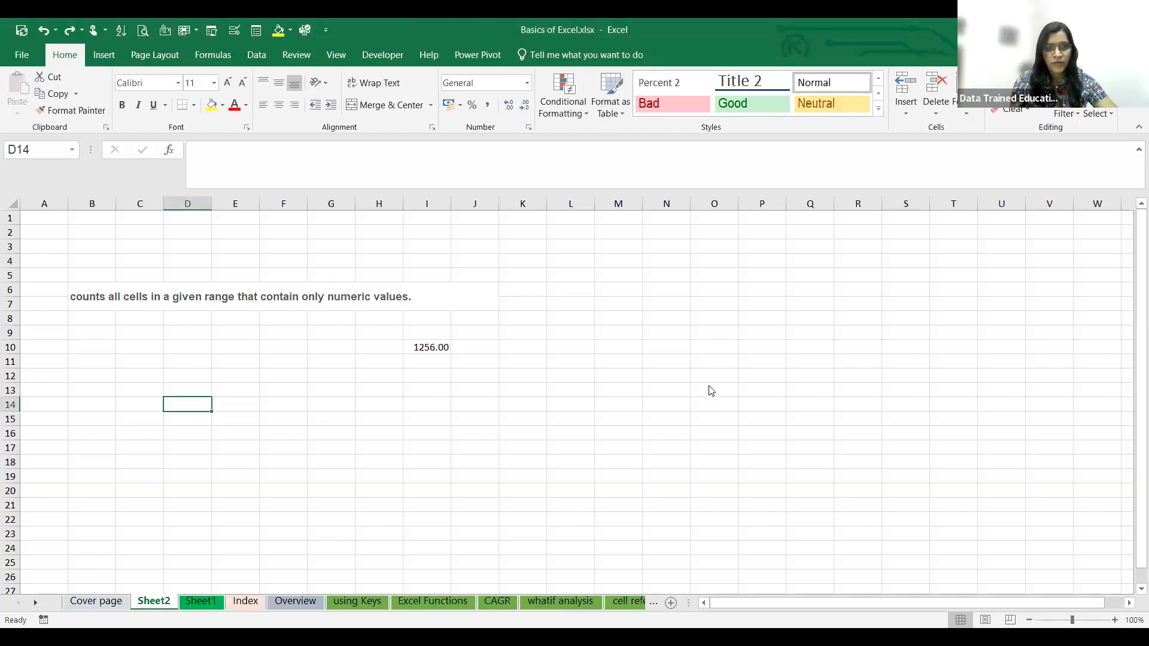
pyautogui.hotkey('alt', 'Tab')
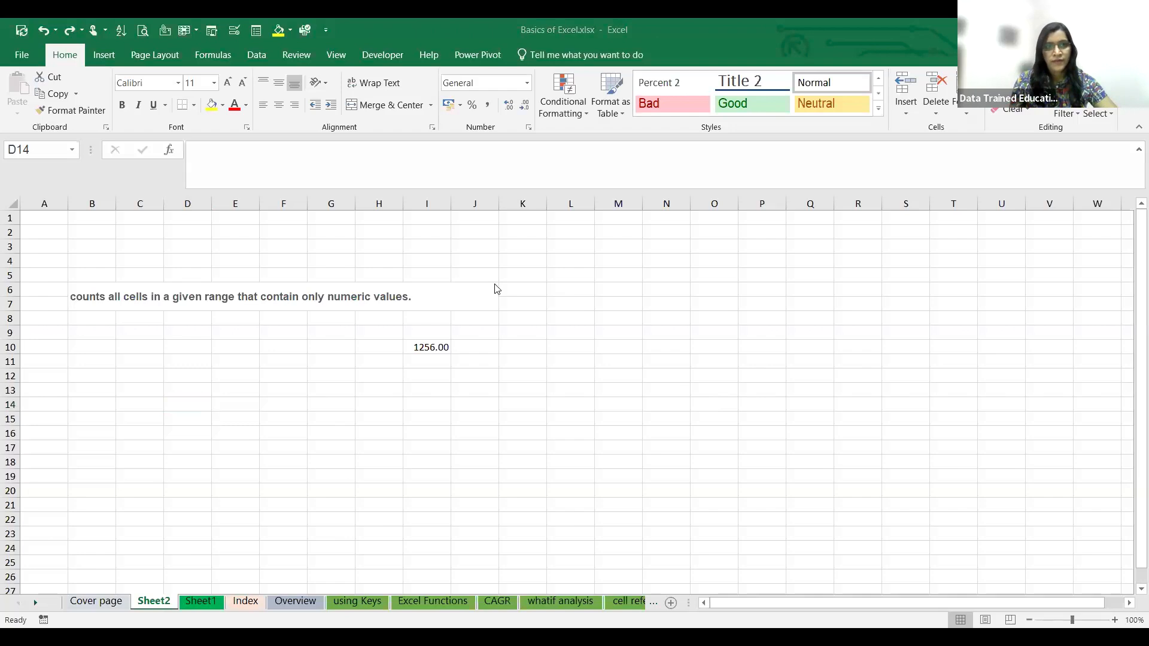
pyautogui.hotkey('alt', 'Tab')
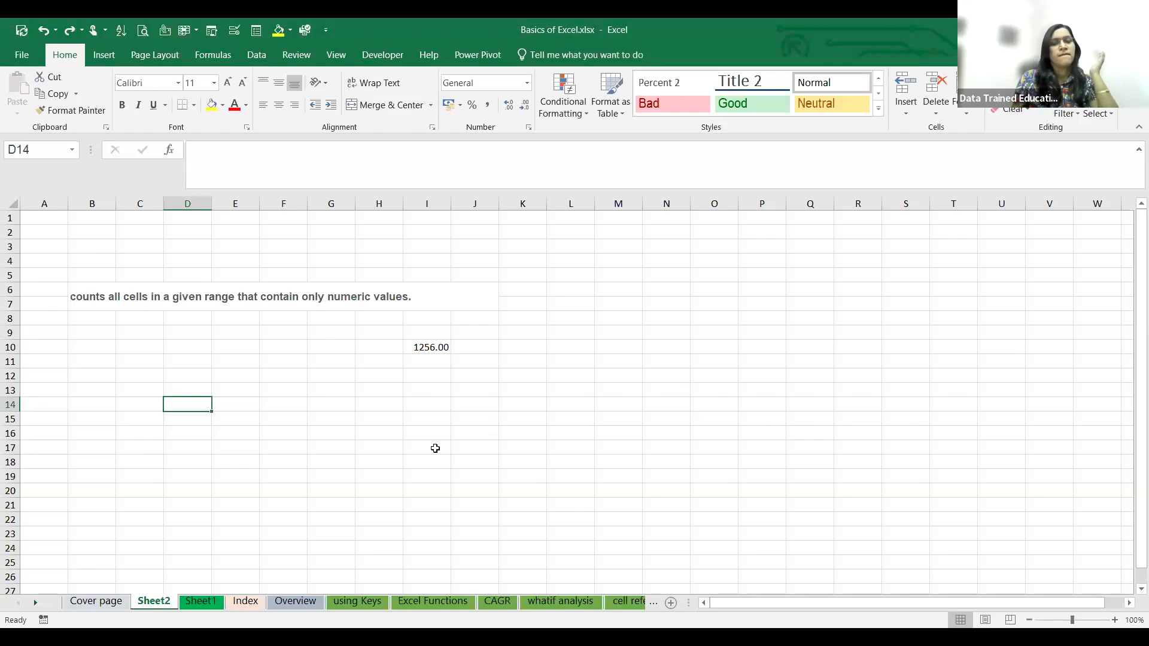
pyautogui.hotkey('alt', 'Tab')
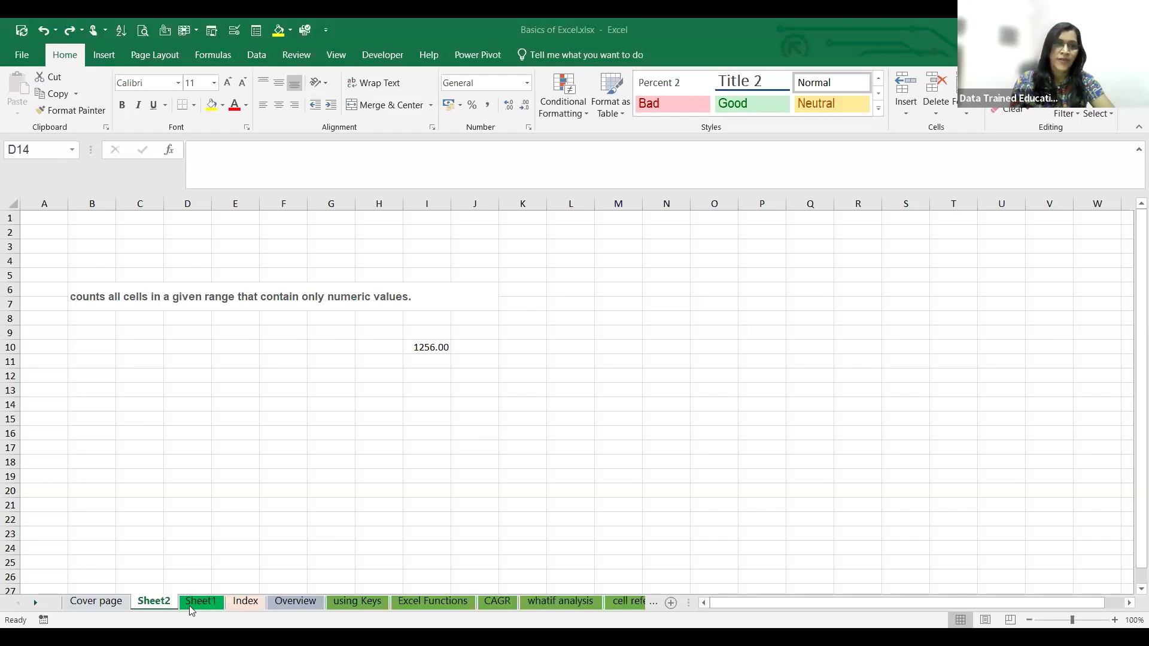
# - Look through the Cover page, Sheet2 and Sheet1 worksheets and open the Index sheet at its first rows
pyautogui.click(114, 601)
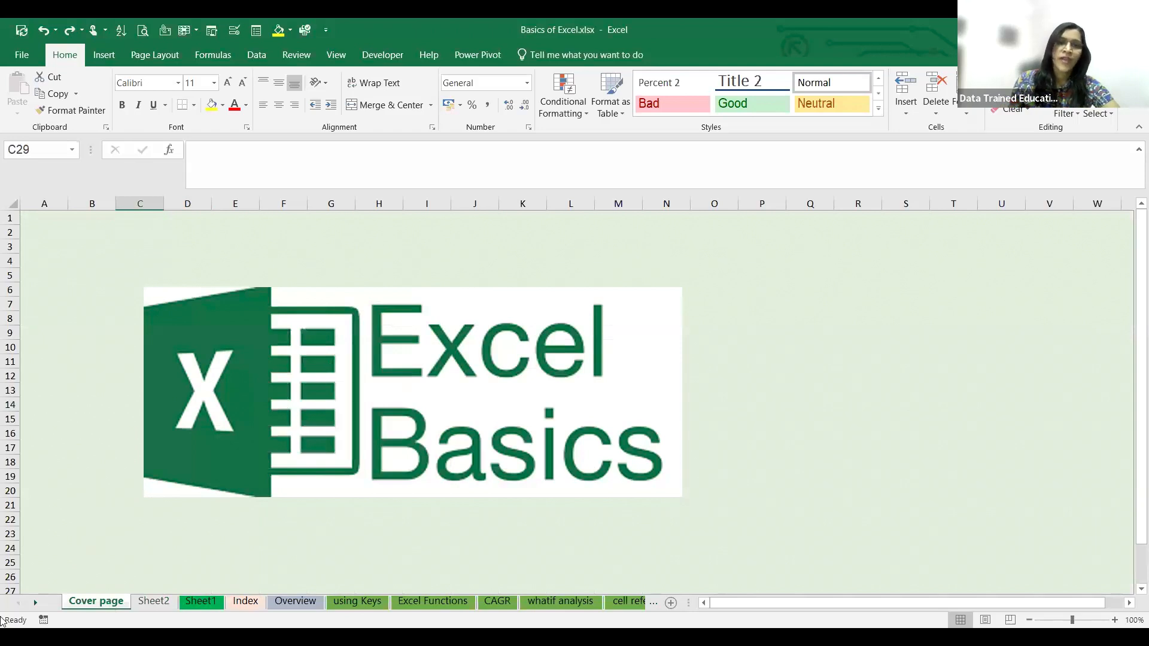
pyautogui.click(170, 600)
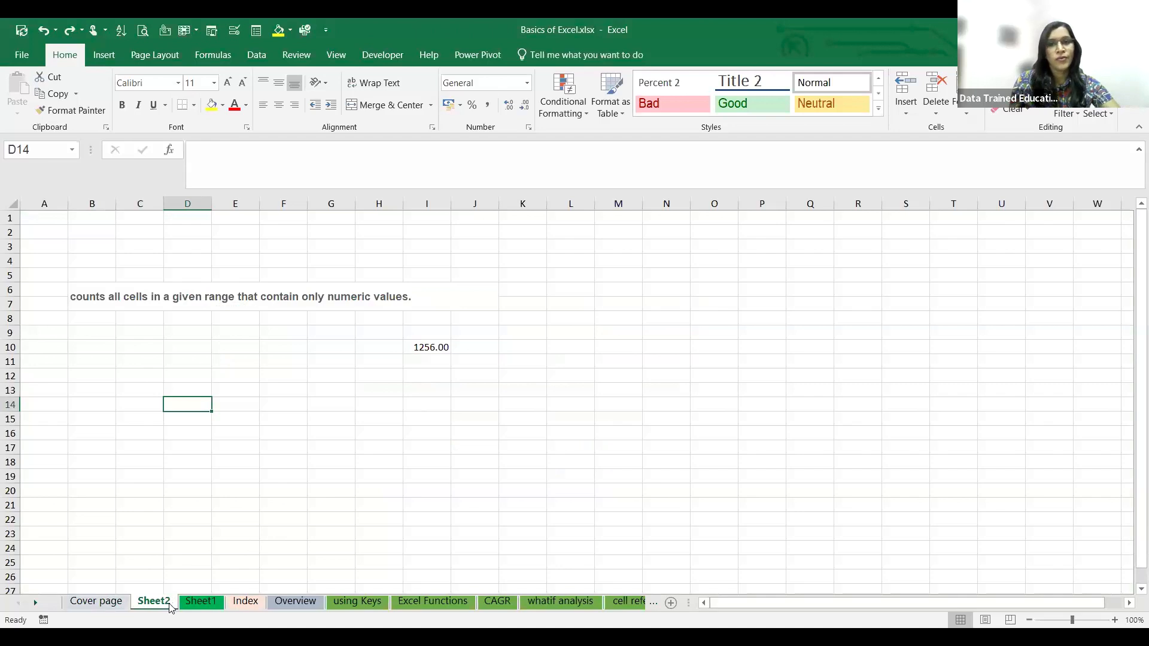
pyautogui.click(203, 601)
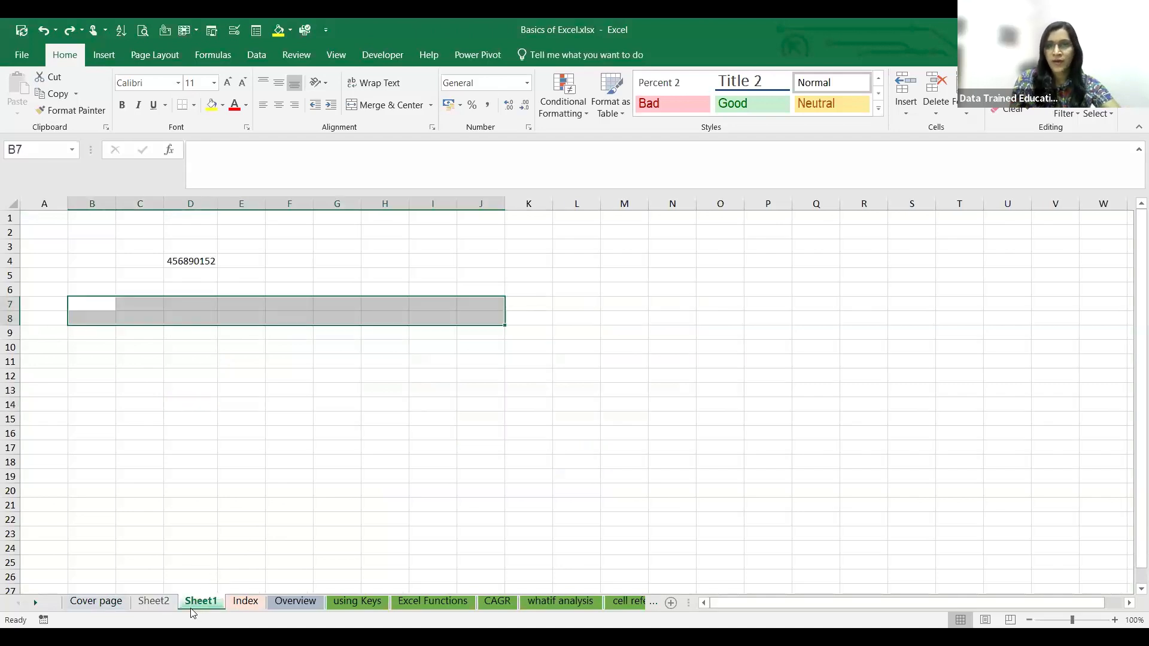
pyautogui.click(250, 605)
pyautogui.scroll(1, 149, 369)
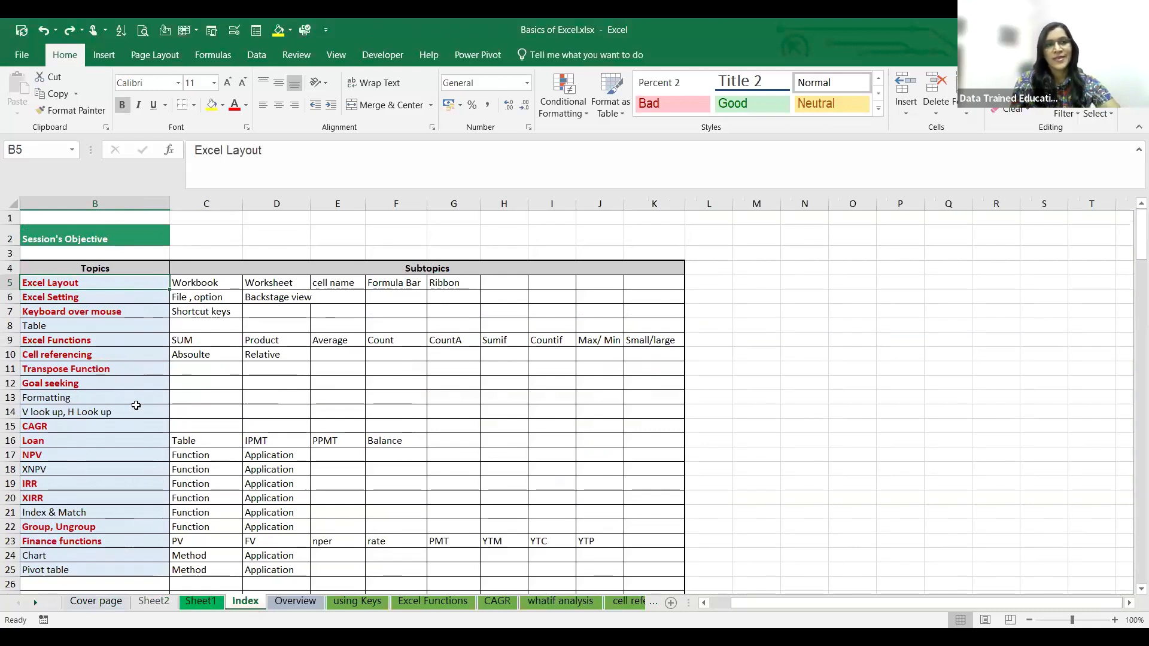
# - Go through the Excel Layout subtopics in row 5 from Workbook to Formula Bar and view the workbook's list of defined names
pyautogui.click(217, 284)
pyautogui.click(282, 281)
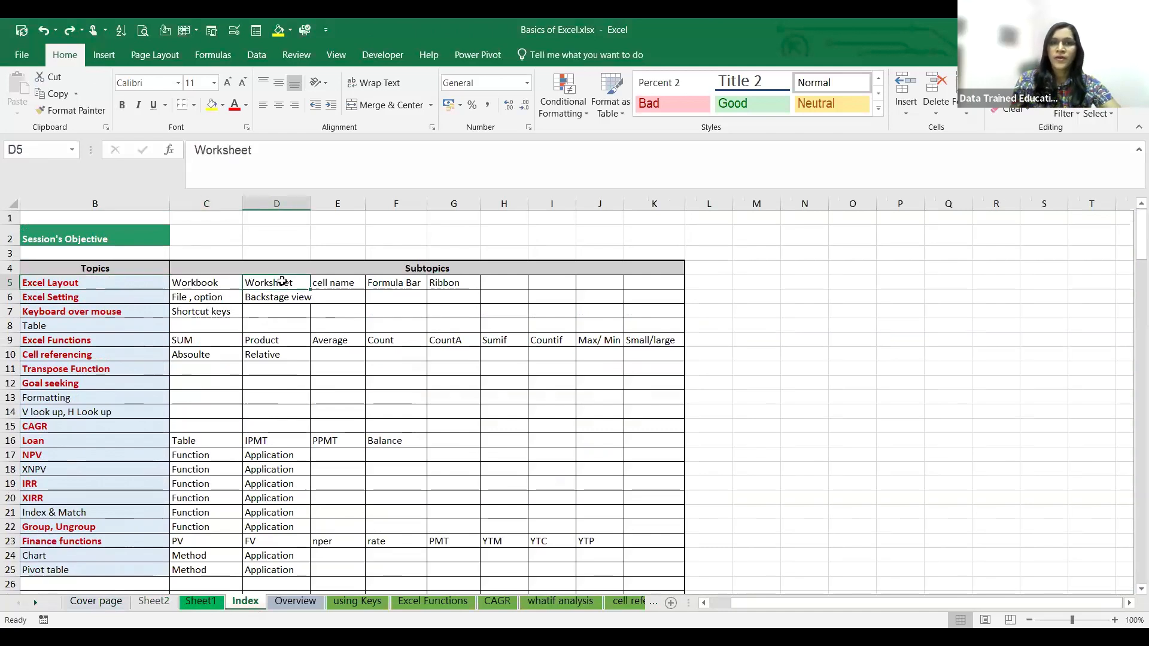
pyautogui.click(346, 283)
pyautogui.click(400, 285)
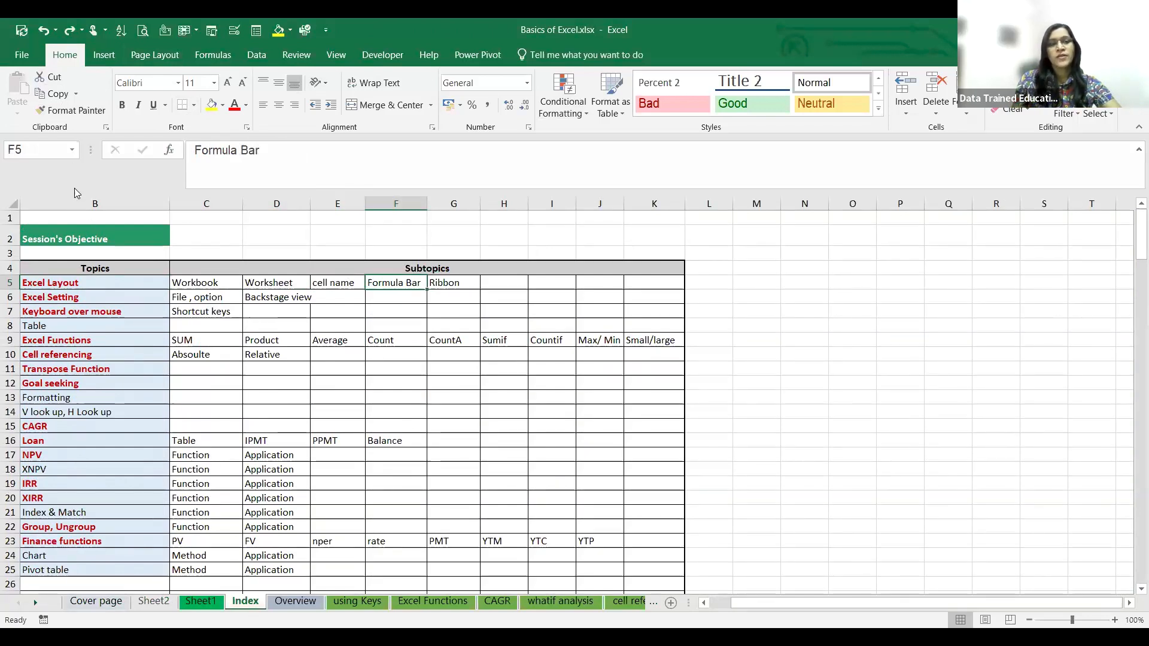
pyautogui.click(73, 150)
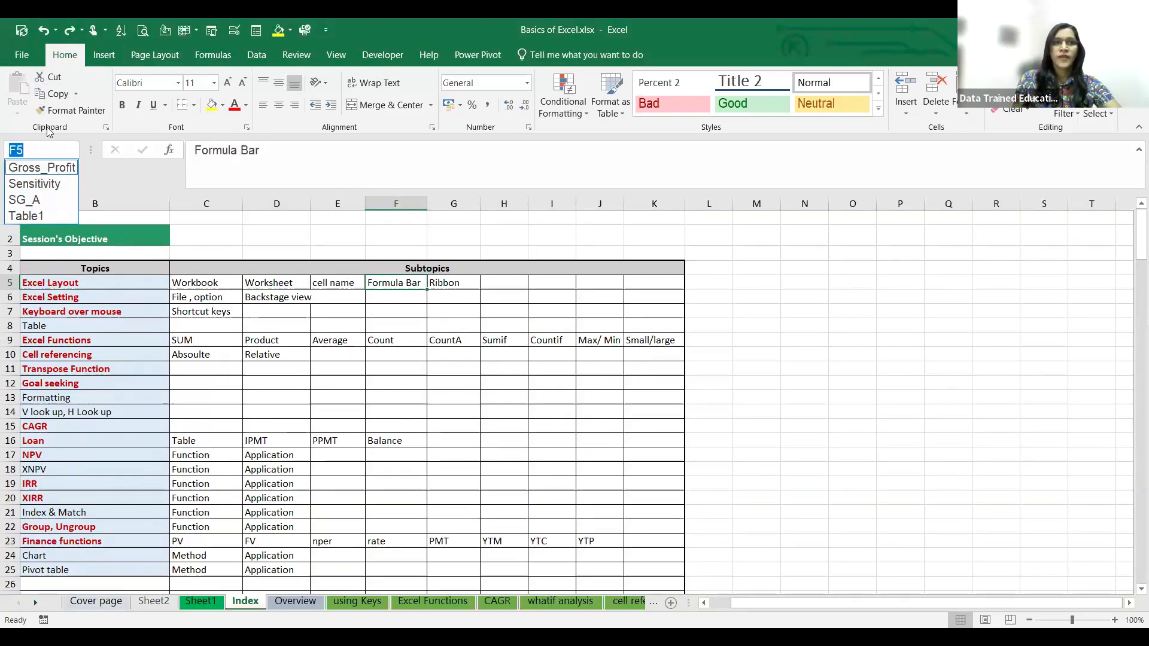
pyautogui.click(519, 319)
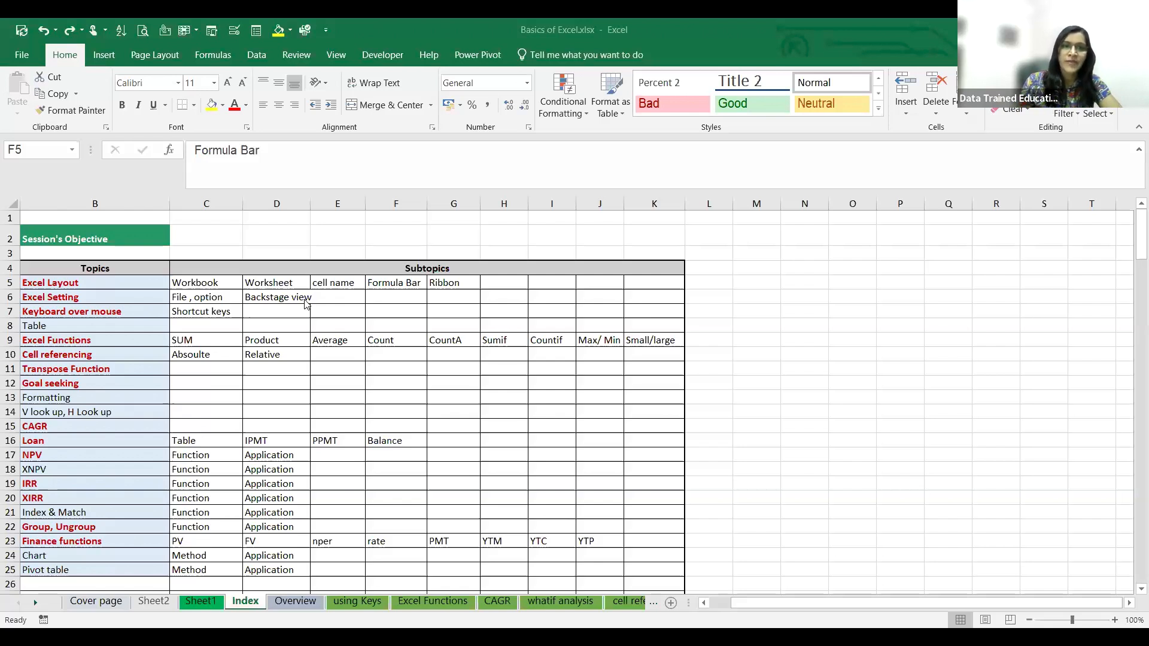
# - Open the using Keys sheet to view the list of keyboard shortcuts
pyautogui.click(366, 601)
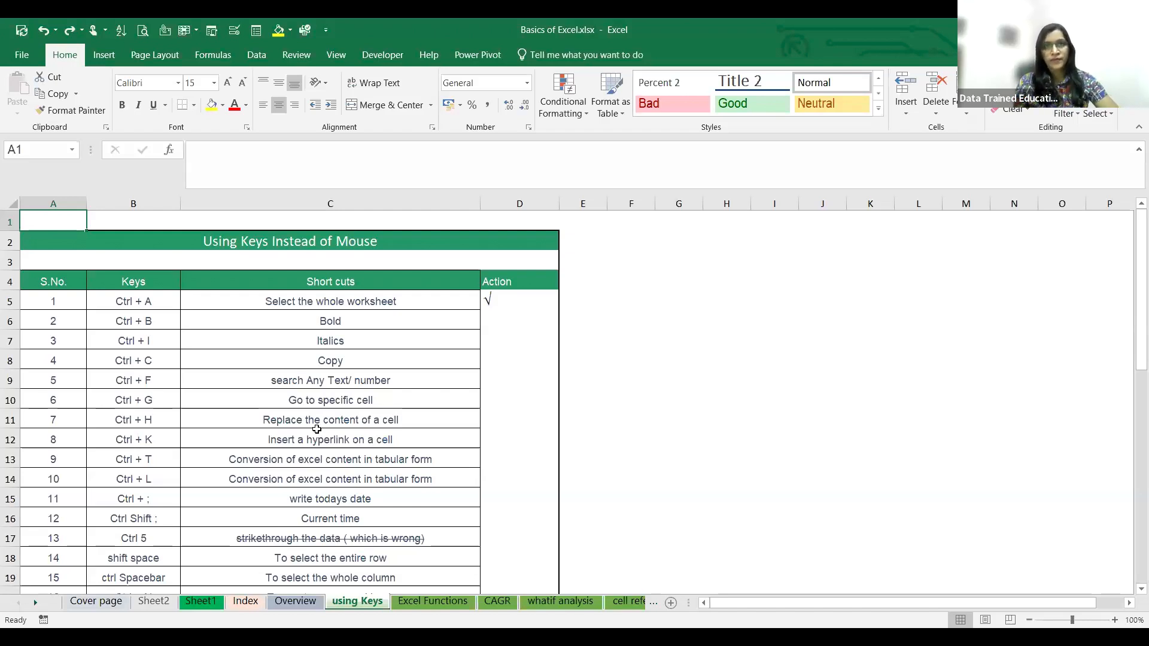
pyautogui.click(367, 405)
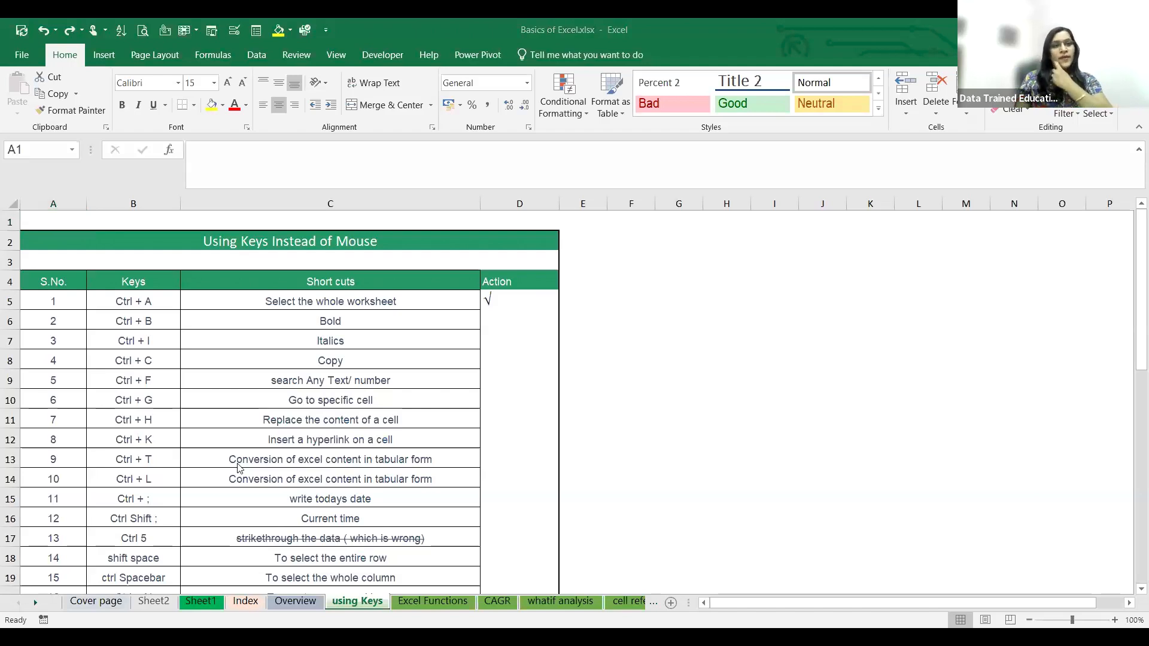
# - Look through the whole list of keyboard shortcuts down to Auto Sum and return to its beginning
pyautogui.scroll(-6, 239, 468)
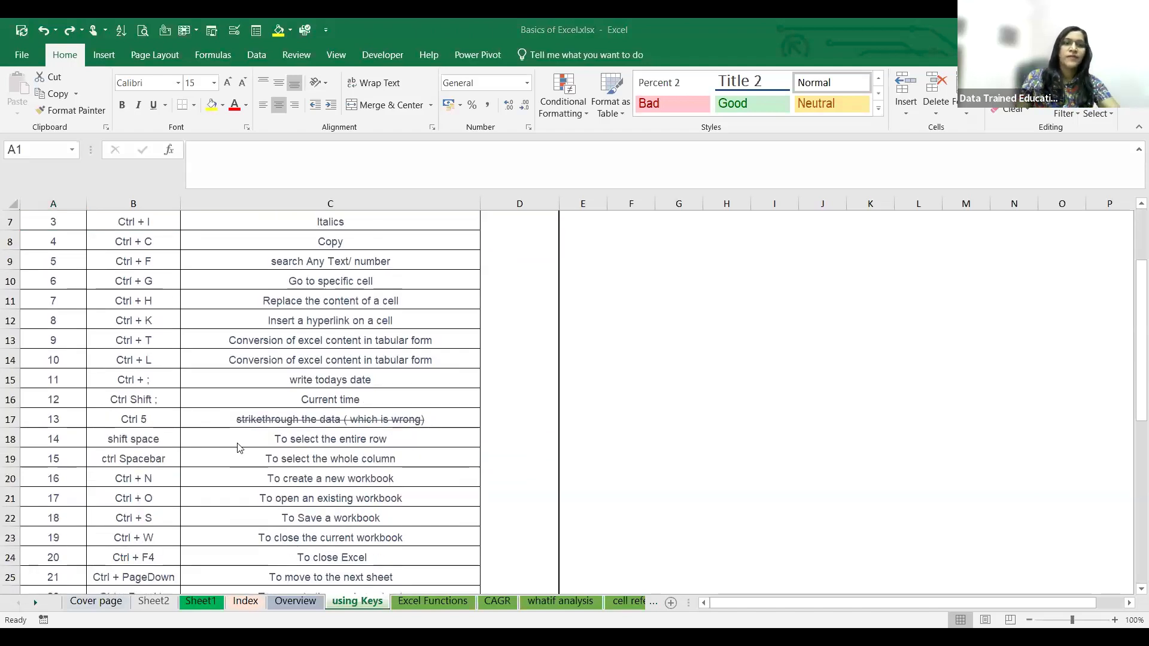
pyautogui.scroll(-2, 243, 472)
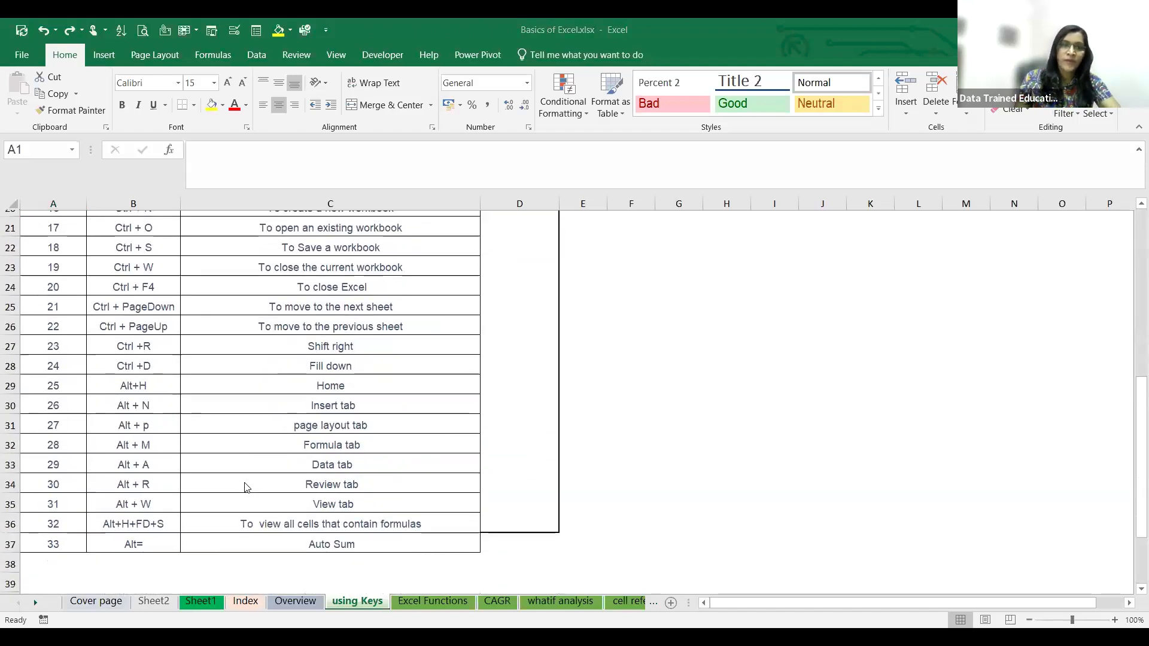
pyautogui.scroll(3, 245, 485)
pyautogui.scroll(3, 245, 488)
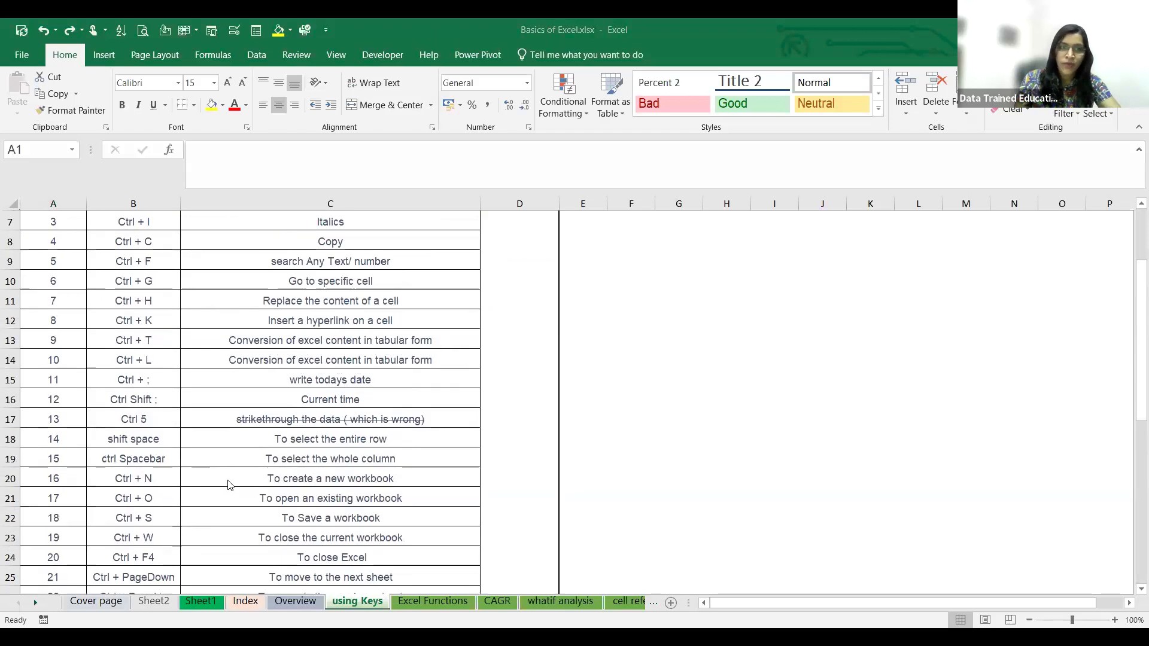
pyautogui.scroll(2, 183, 393)
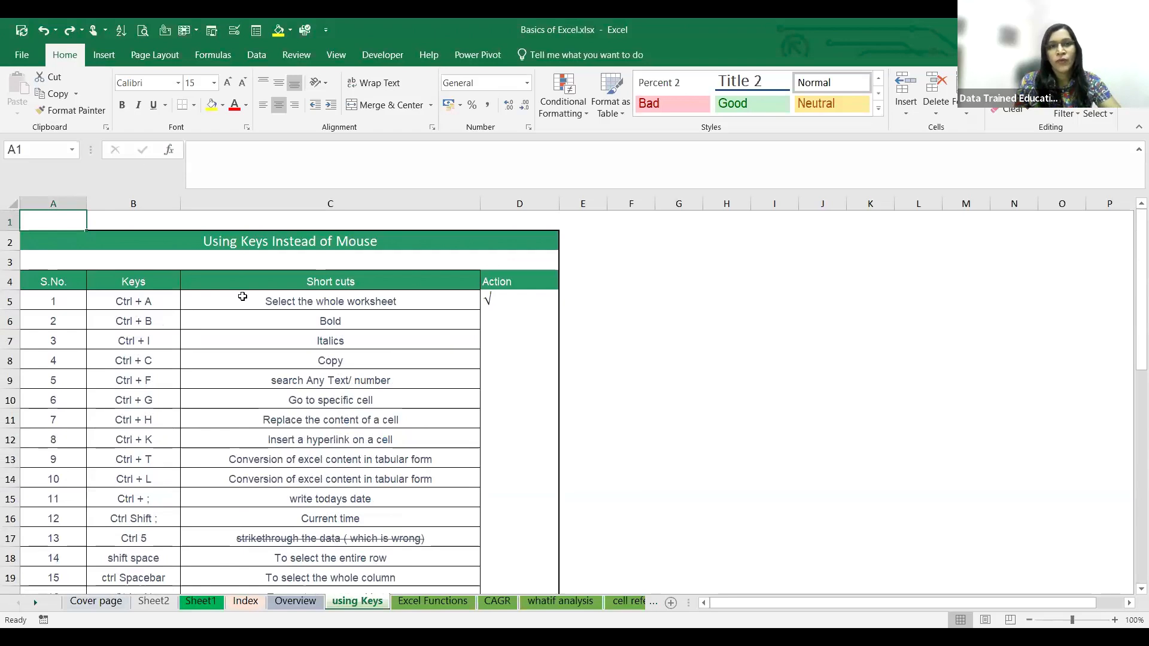
# - Select the entire using Keys worksheet to demonstrate the first shortcut, and end with cell B5 selected
pyautogui.click(680, 411)
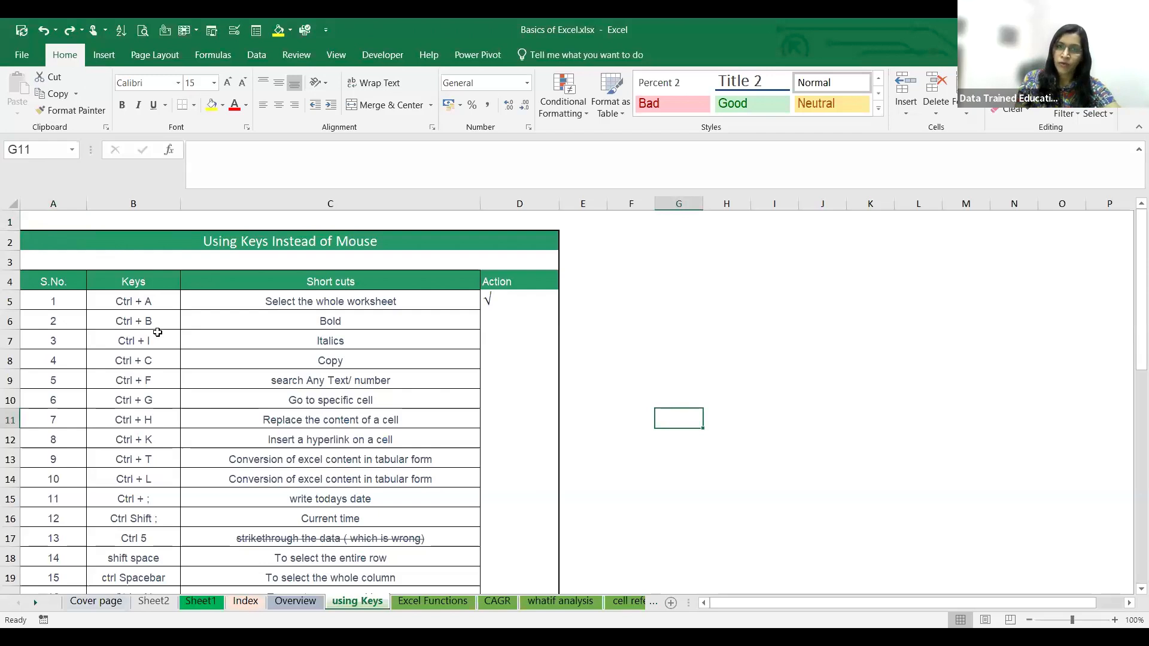
pyautogui.click(132, 244)
pyautogui.click(68, 220)
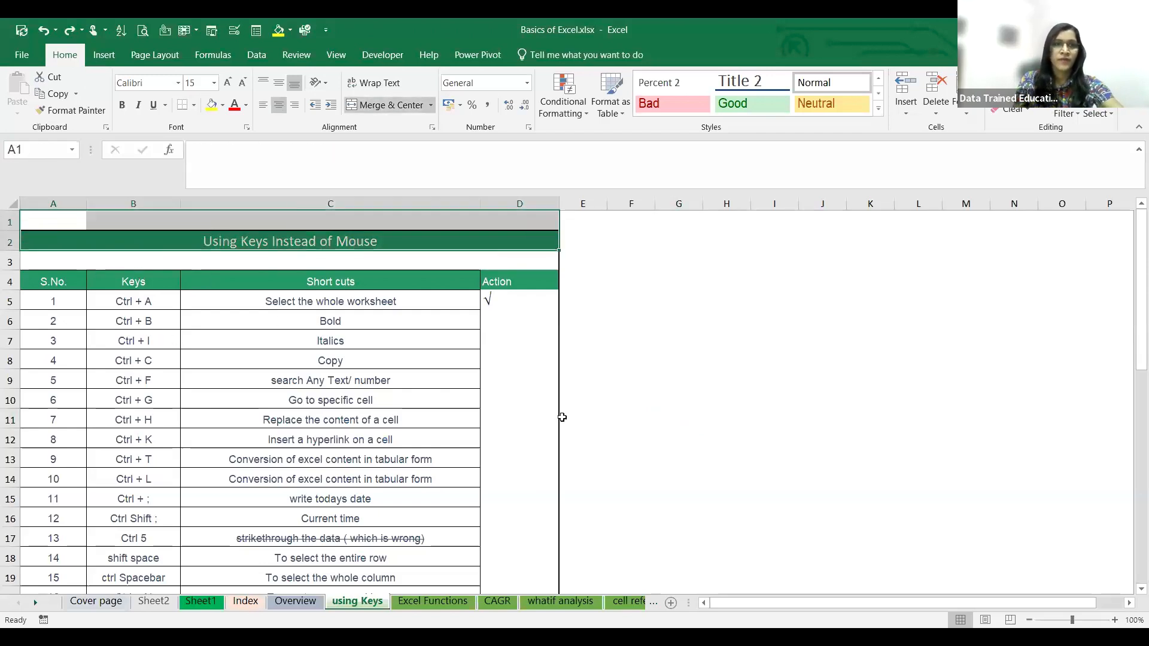
pyautogui.click(649, 307)
pyautogui.hotkey('ctrl', 'a')
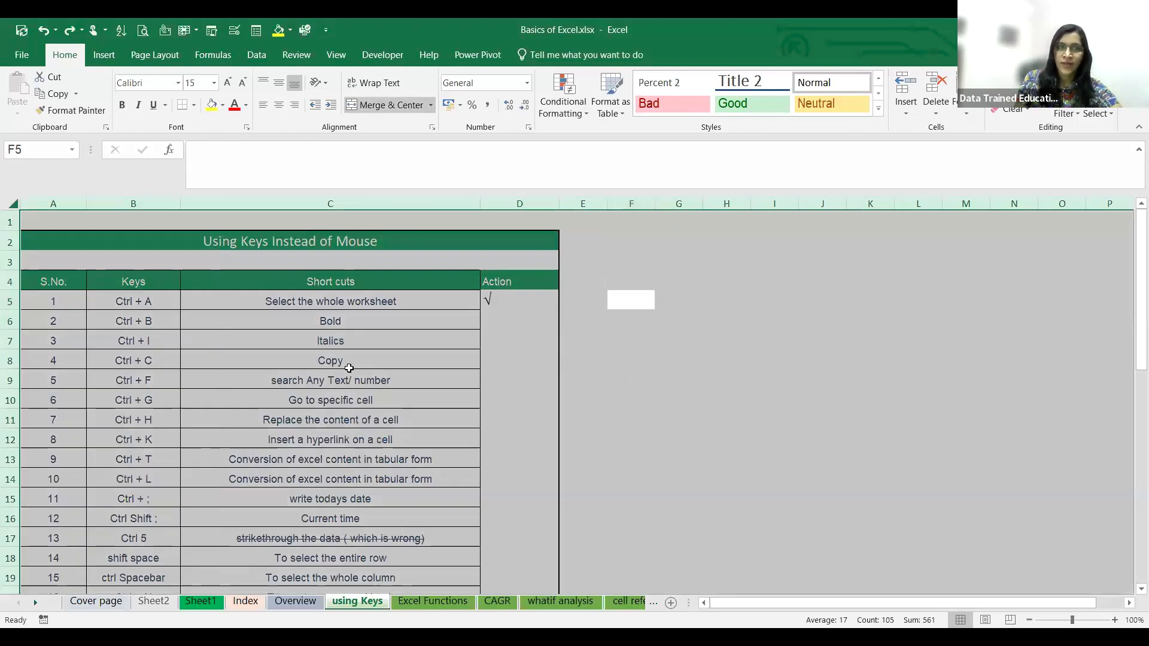
pyautogui.click(157, 304)
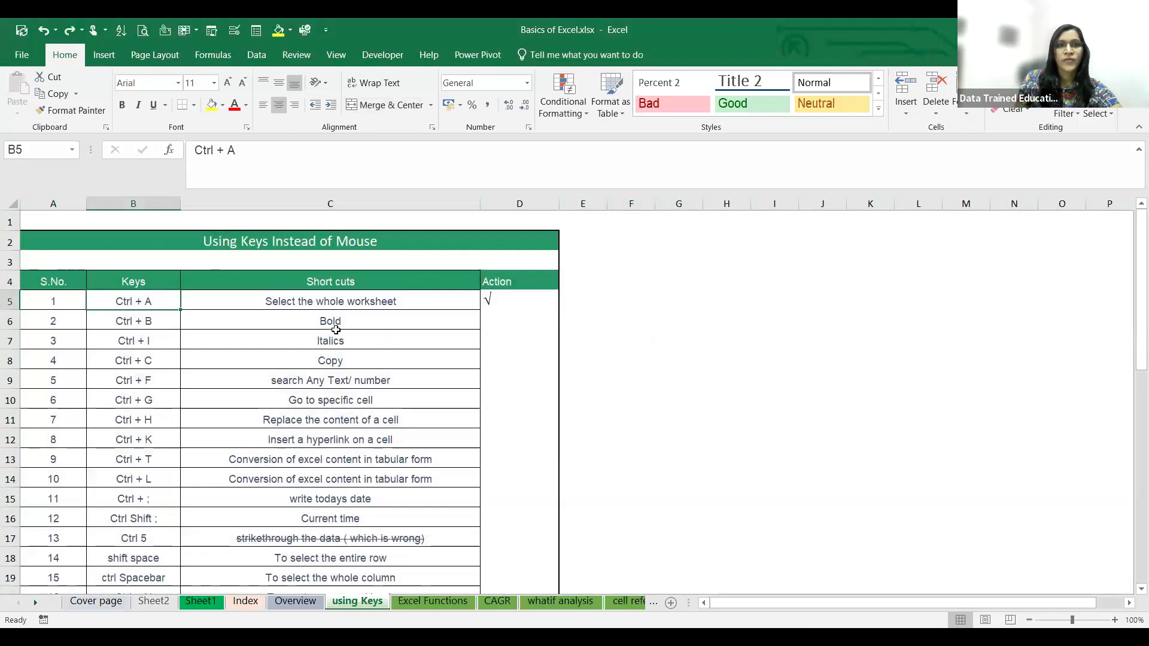
# - Make the word Bold in cell C6 bold and the word Italics in cell C7 italic
pyautogui.click(336, 326)
pyautogui.hotkey('ctrl', 'b')
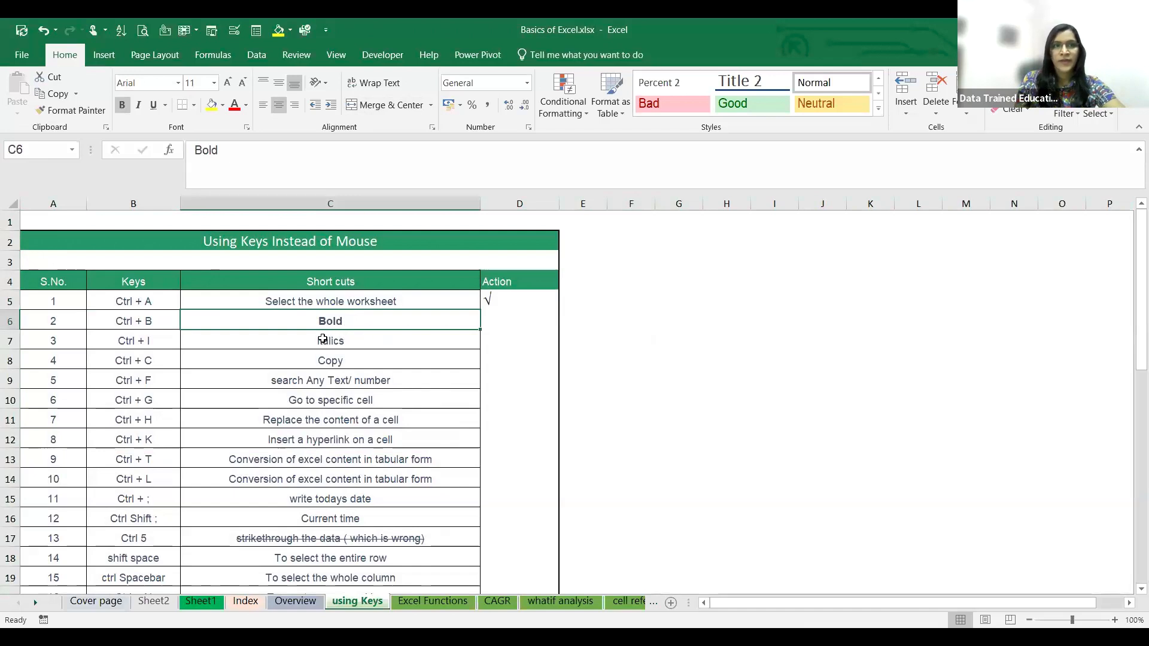
pyautogui.click(331, 342)
pyautogui.hotkey('ctrl', 'i')
# - Copy the Copy entry from cell C8 into cell F8
pyautogui.click(320, 362)
pyautogui.hotkey('ctrl', 'c')
pyautogui.click(641, 358)
pyautogui.hotkey('ctrl', 'v')
pyautogui.click(644, 396)
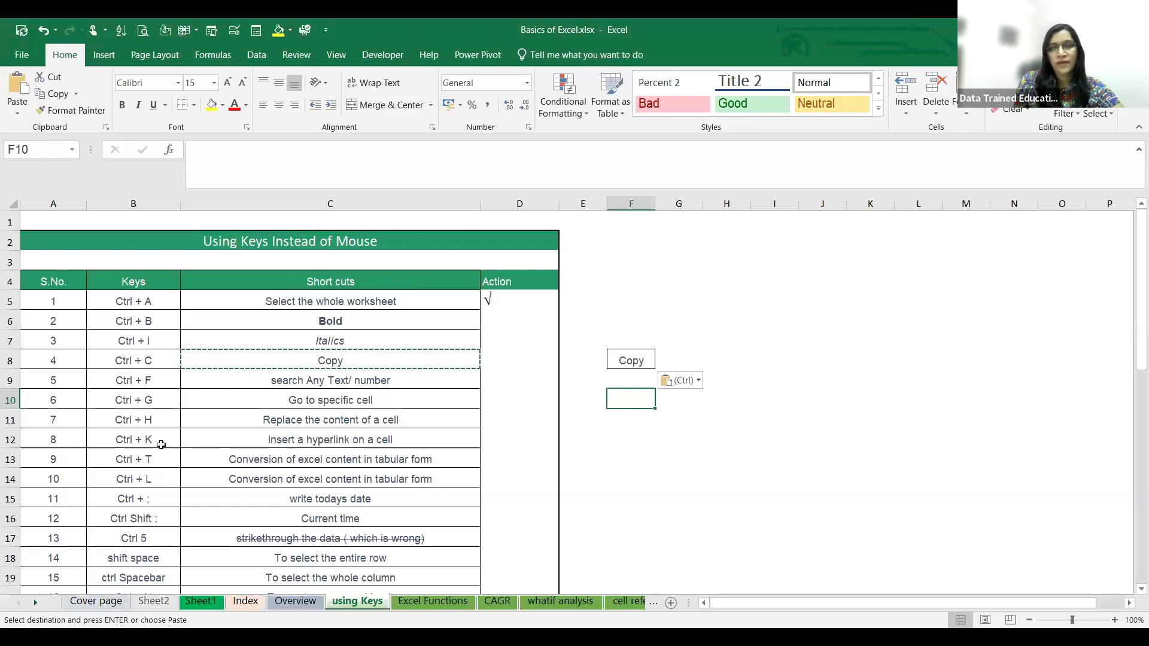
# - On the Index sheet, open the Insert Hyperlink dialog for the empty cell C28, examine its link options and close it
pyautogui.scroll(-1, 225, 439)
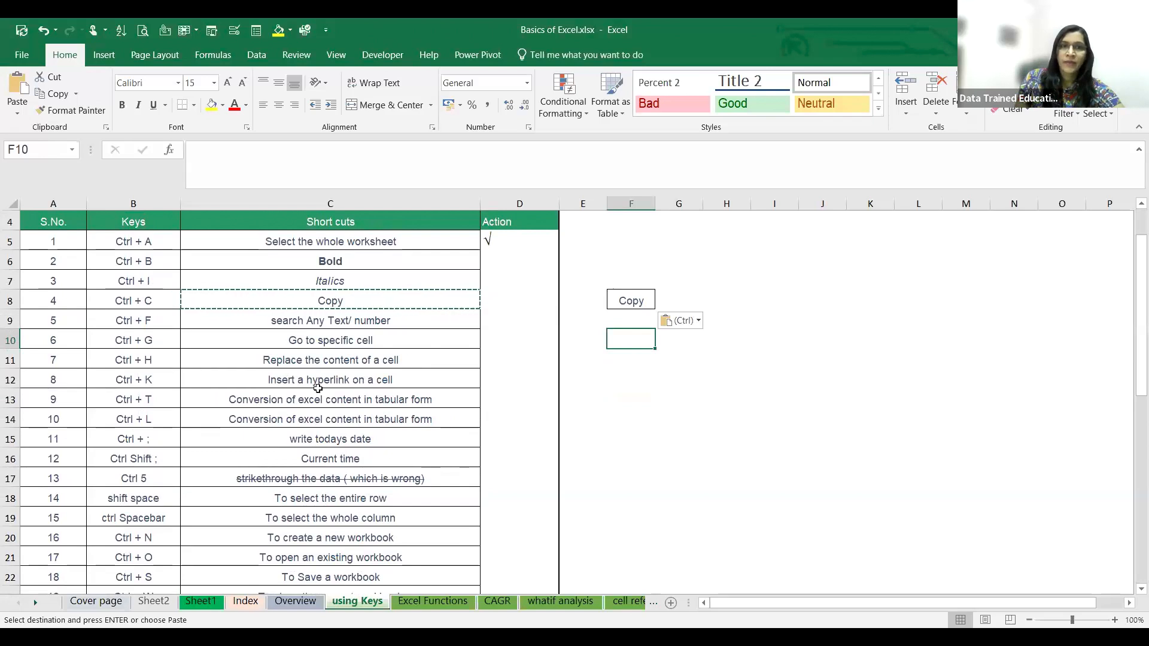
pyautogui.click(256, 602)
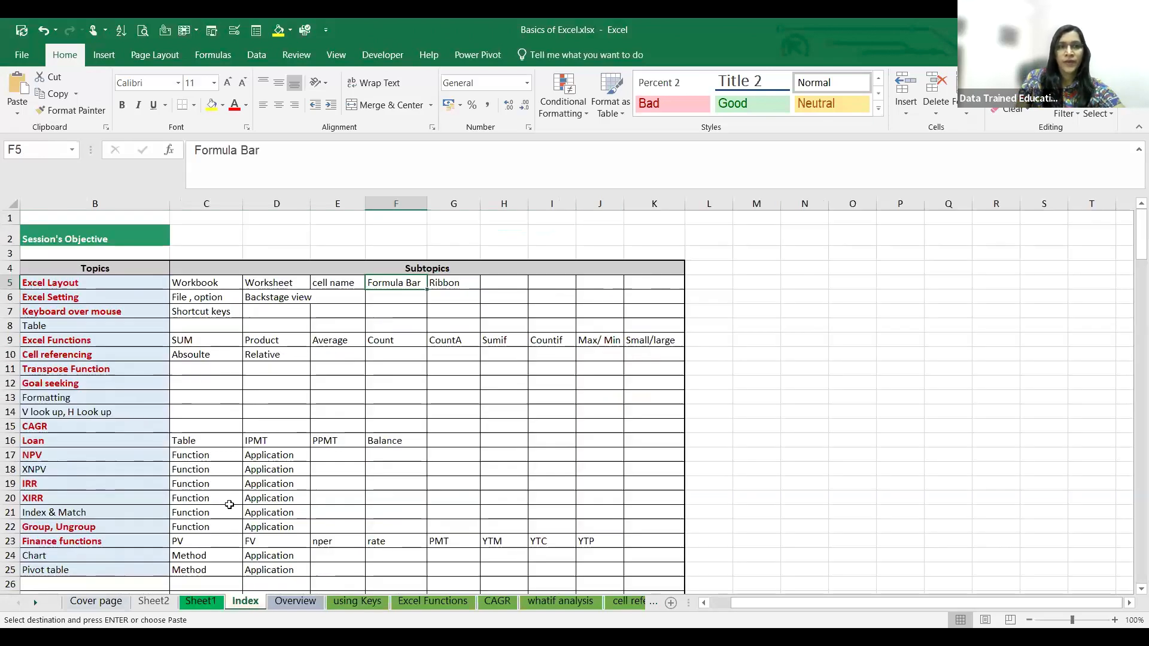
pyautogui.scroll(-1, 229, 505)
pyautogui.scroll(-3, 229, 504)
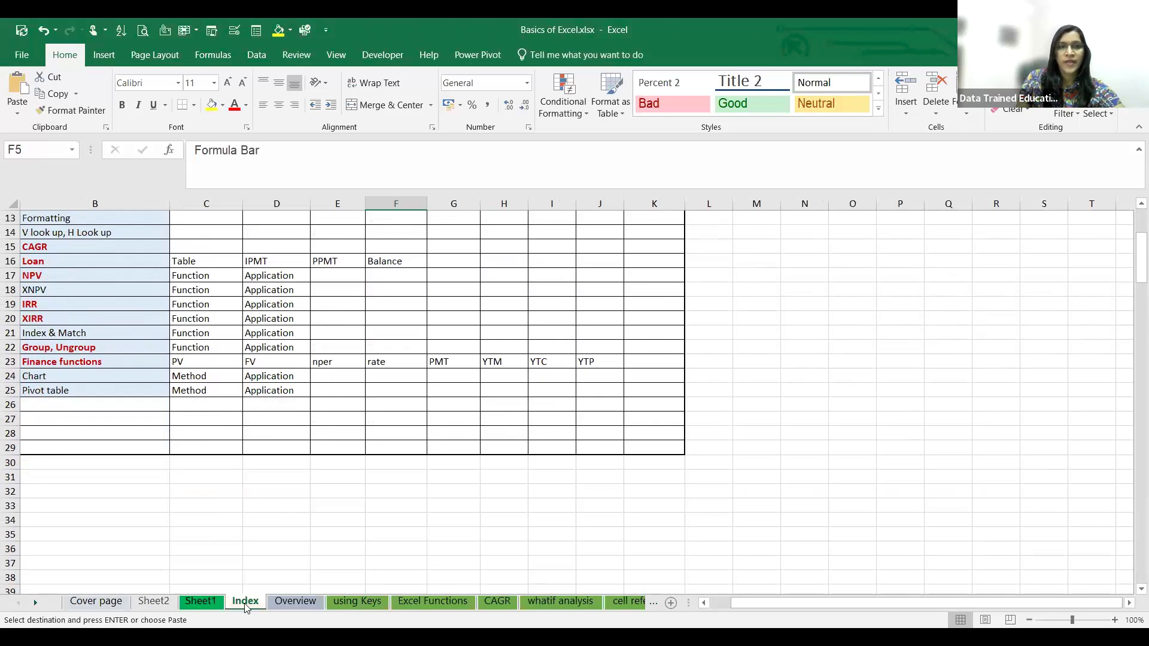
pyautogui.click(208, 378)
pyautogui.click(221, 430)
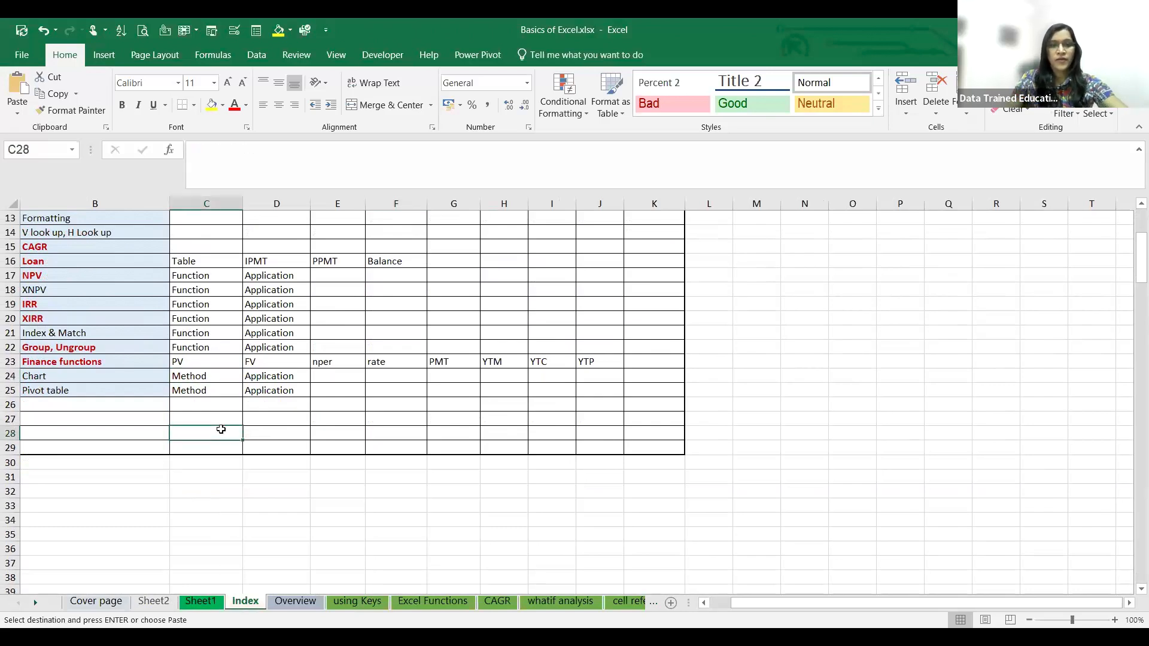
pyautogui.press('Escape')
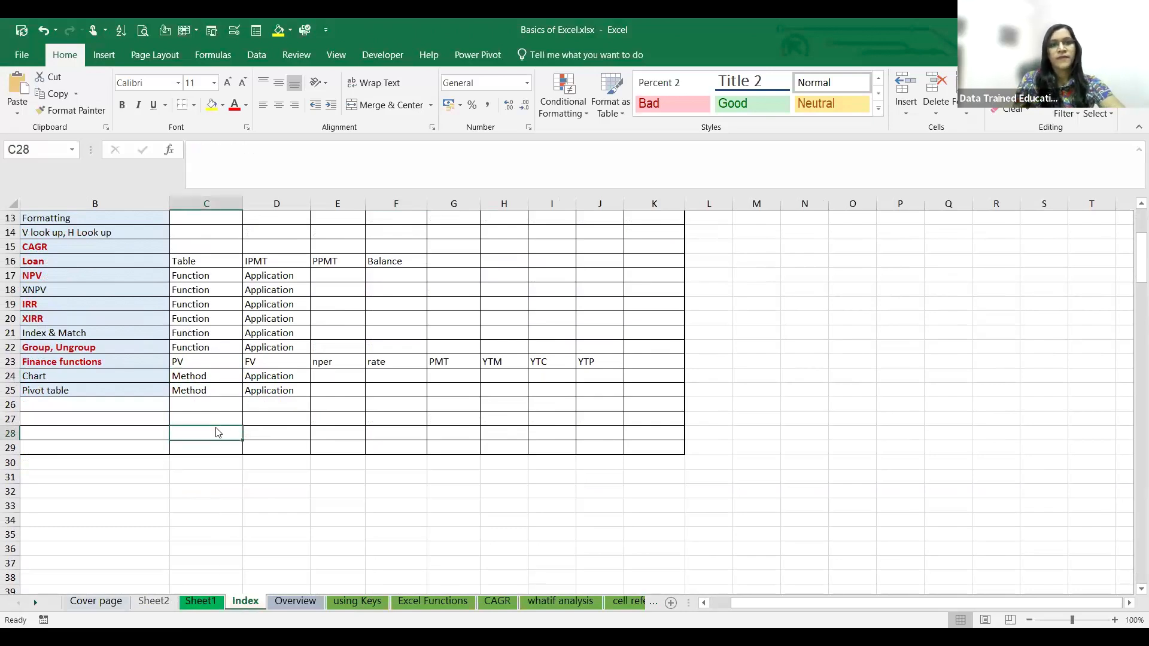
pyautogui.hotkey('ctrl', 'k')
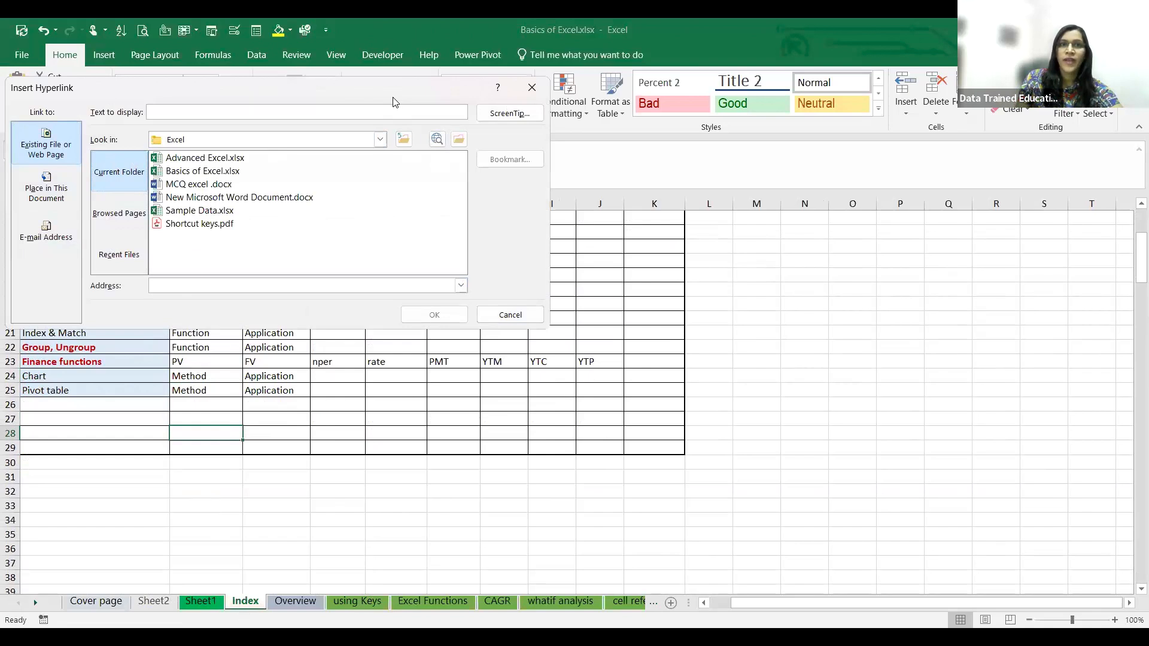
pyautogui.moveTo(393, 95); pyautogui.dragTo(402, 258)
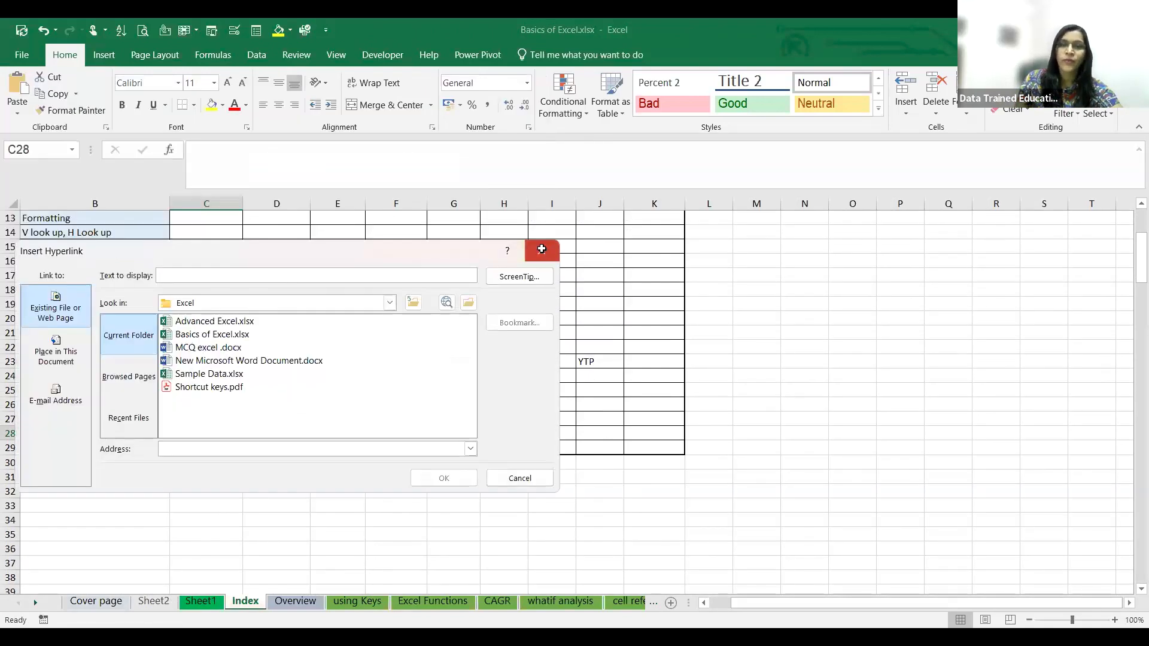
pyautogui.click(542, 249)
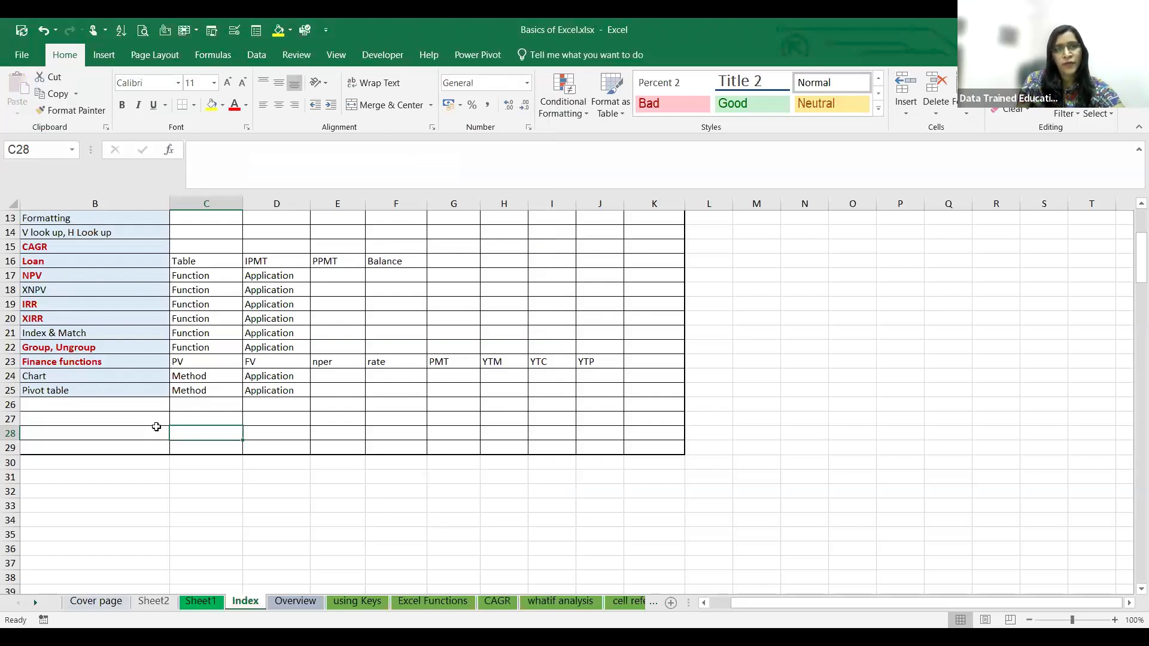
# - Look over the Index topics and the linked contents list on the Overview sheet, and return to the using Keys sheet
pyautogui.click(97, 440)
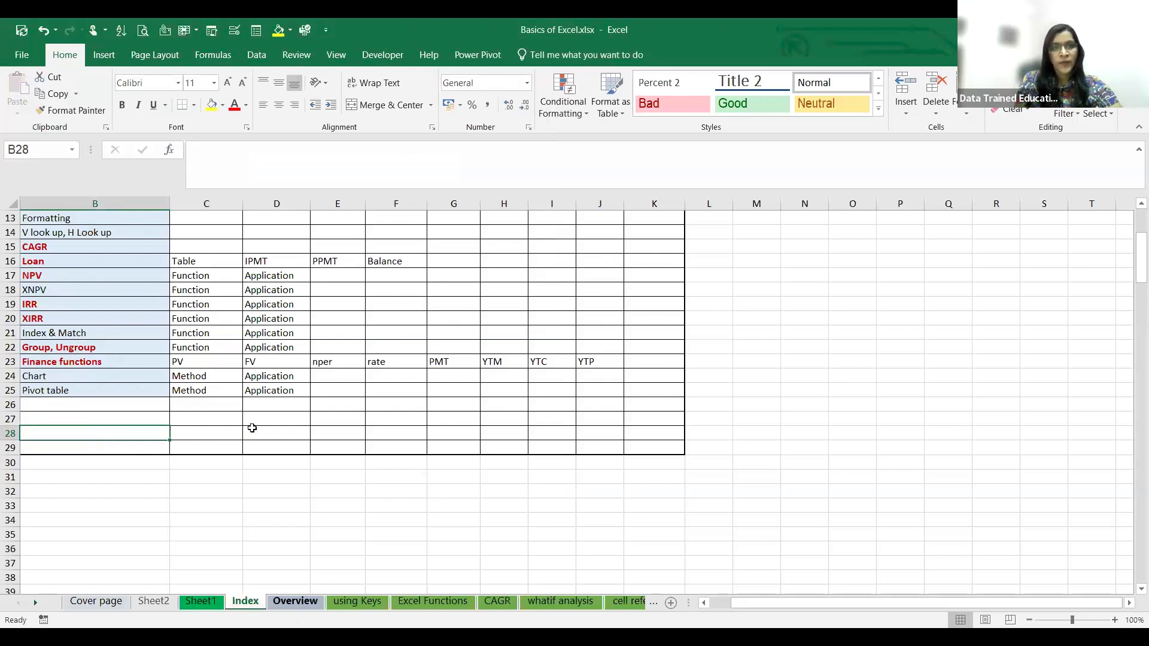
pyautogui.scroll(4, 251, 428)
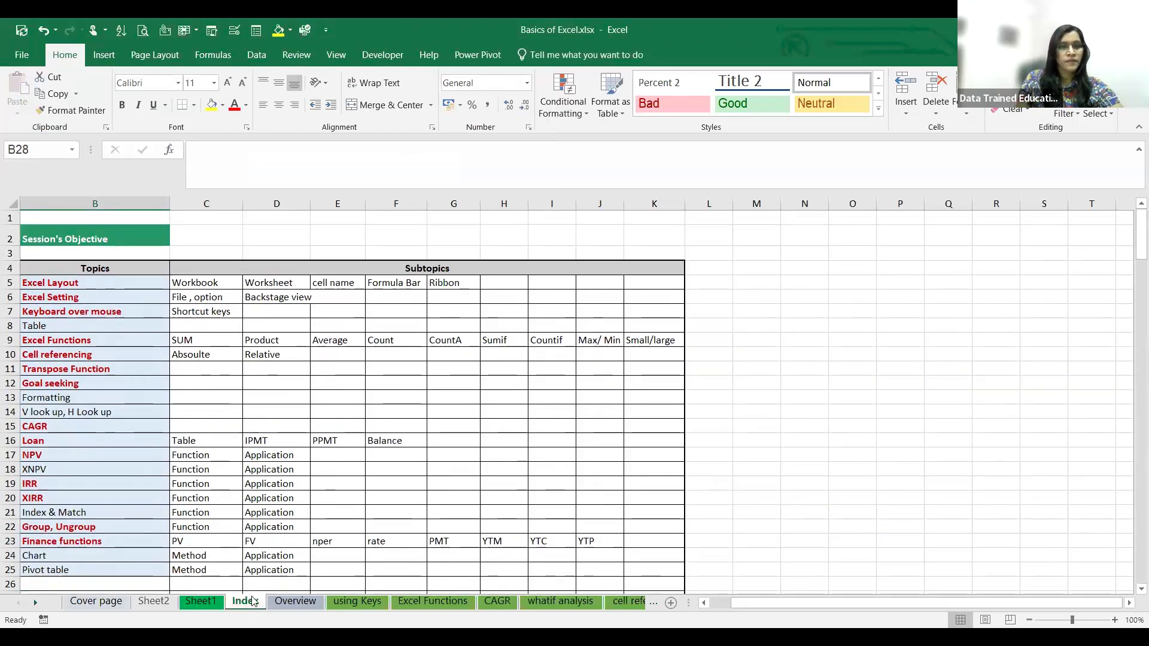
pyautogui.click(298, 603)
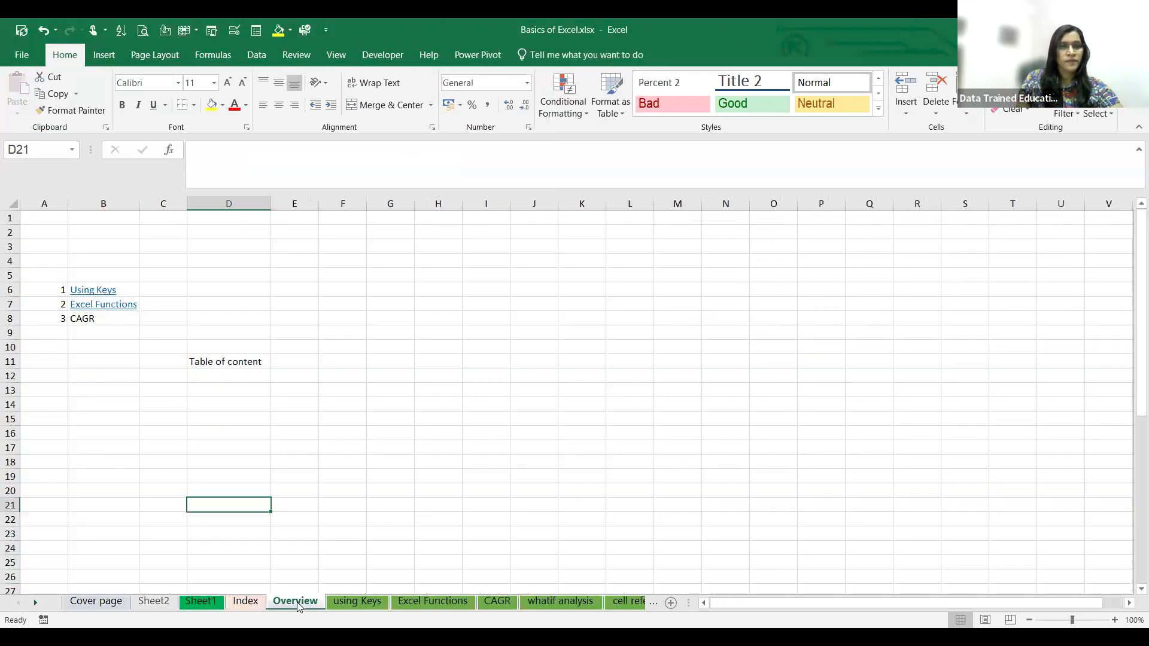
pyautogui.click(346, 603)
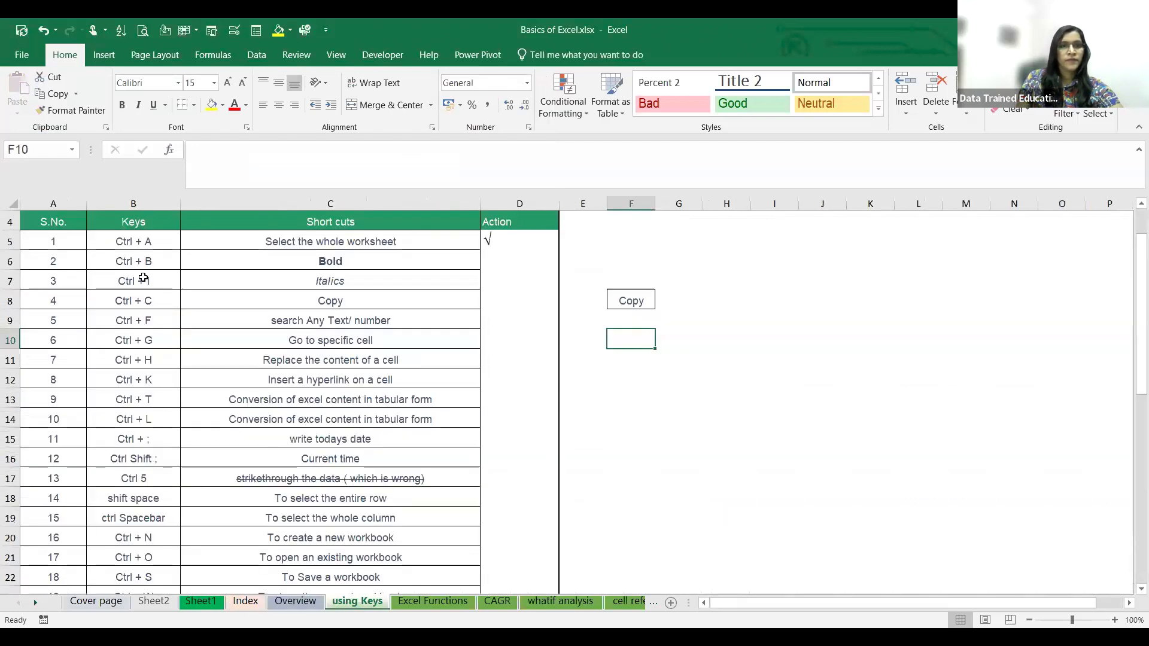
pyautogui.click(139, 401)
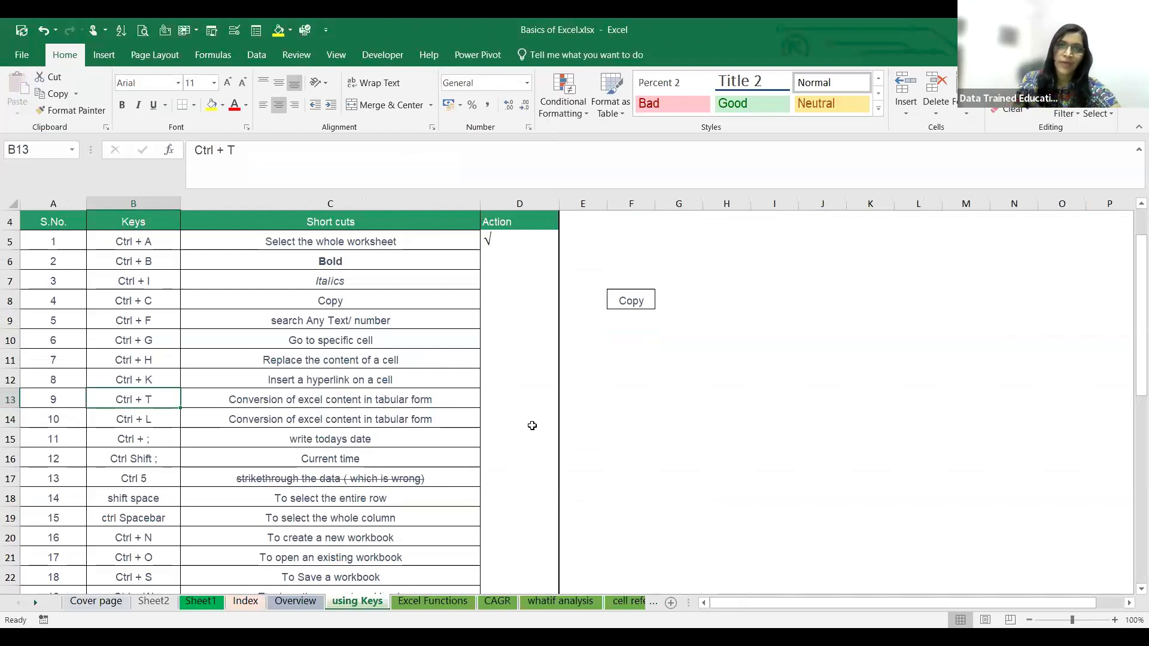
pyautogui.click(776, 412)
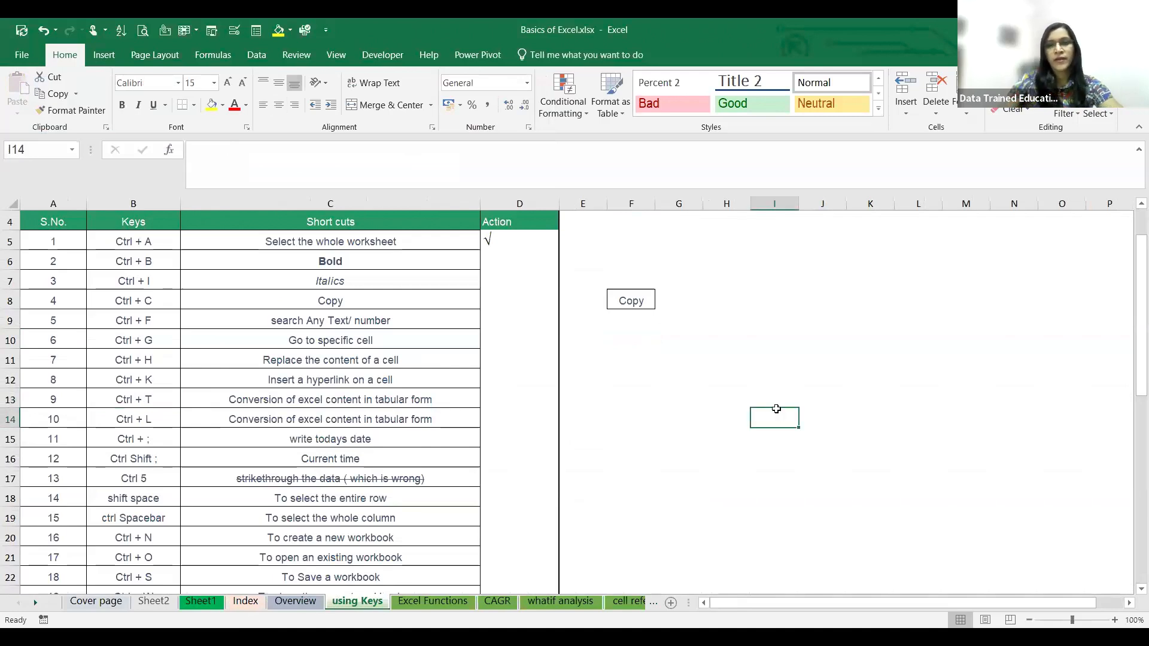
pyautogui.hotkey('ctrl', 't')
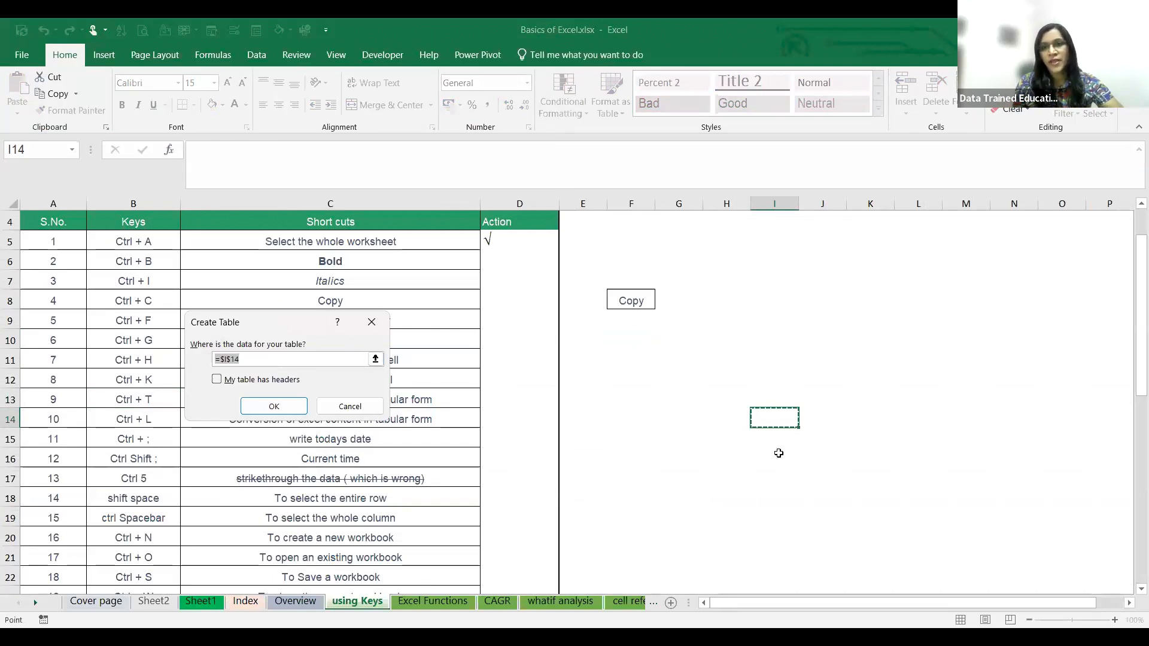
pyautogui.click(371, 321)
pyautogui.click(757, 445)
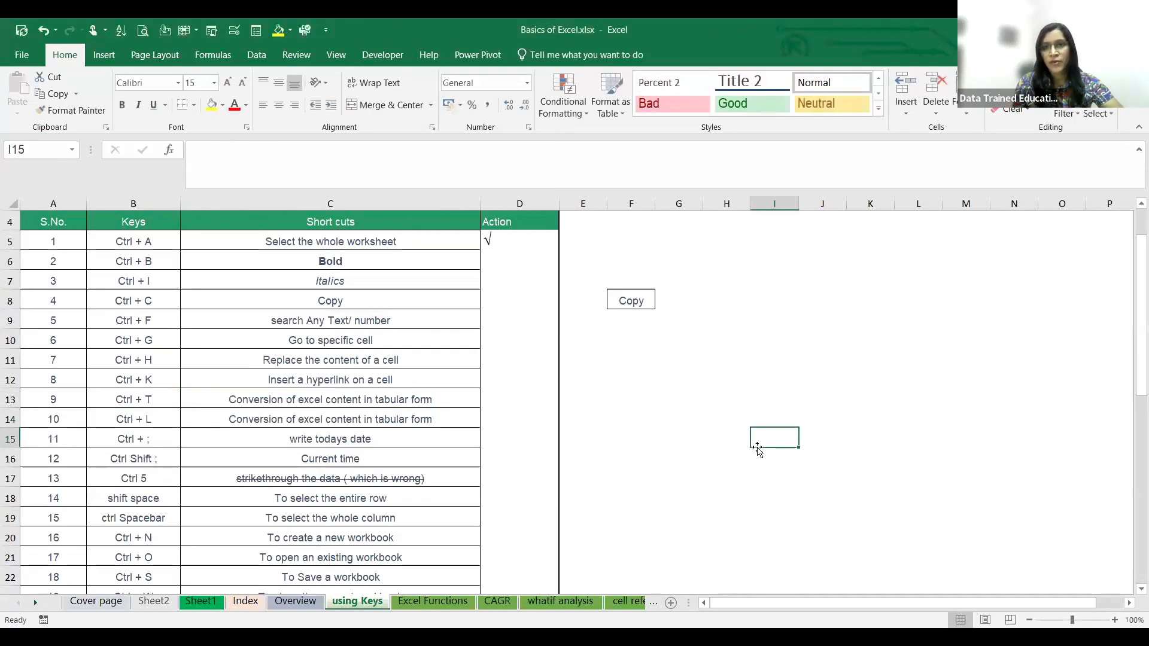
pyautogui.click(741, 378)
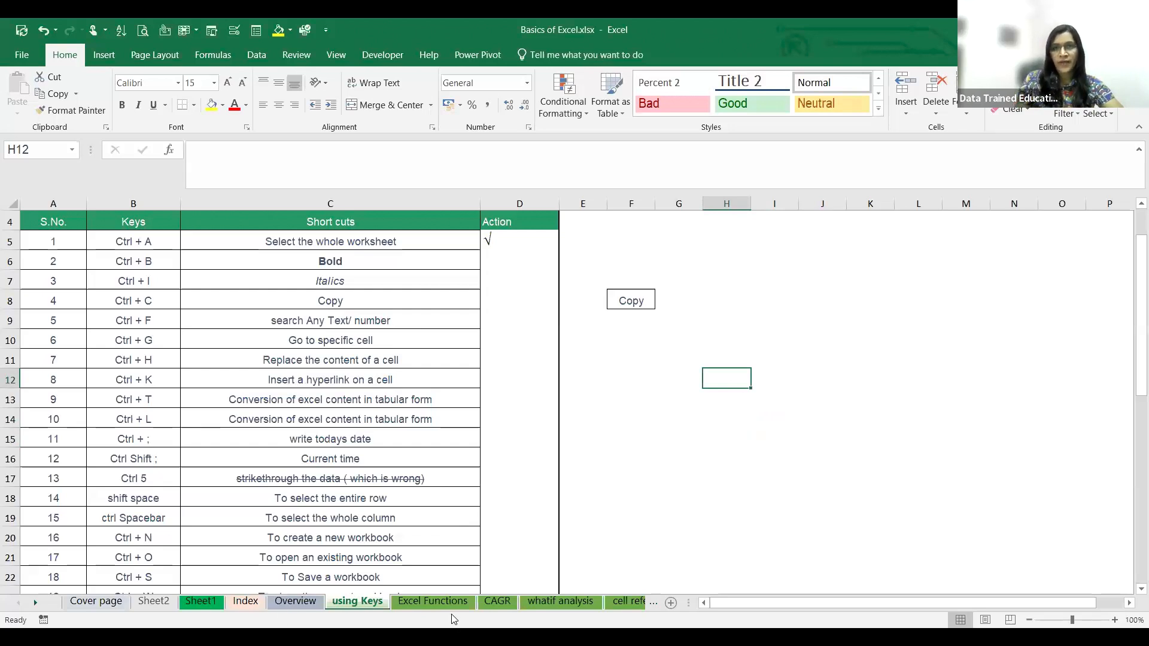
# - Copy the Goal Seek product data in B4:E13 of the whatif analysis sheet to Sheet1, starting at cell L11
pyautogui.click(543, 602)
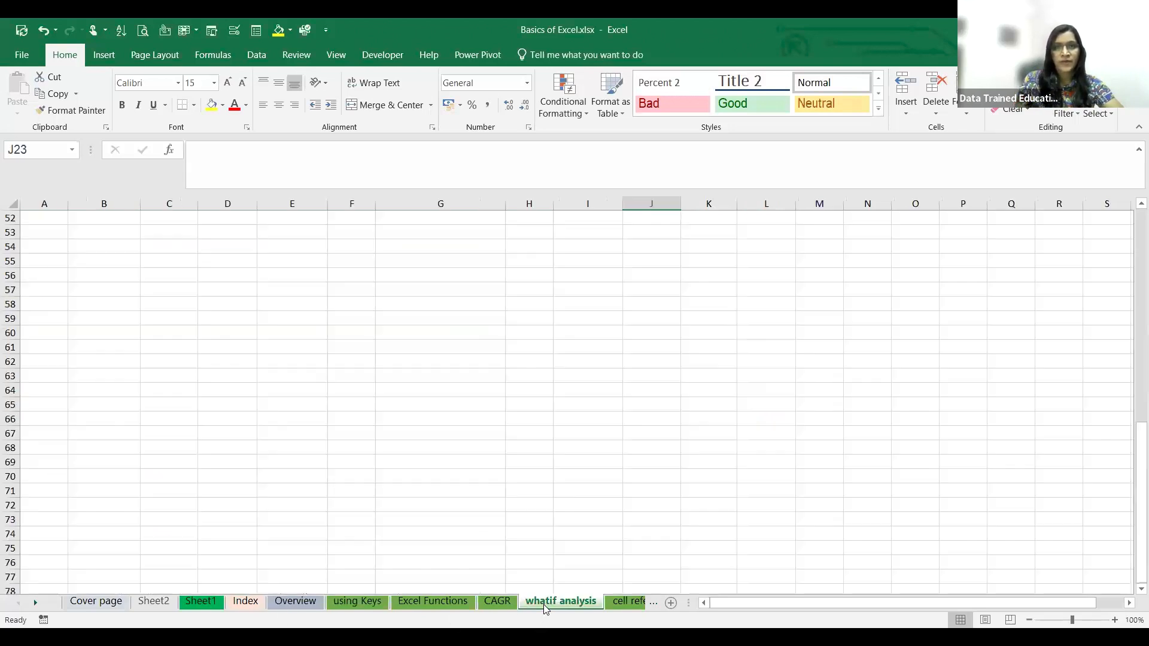
pyautogui.scroll(16, 382, 333)
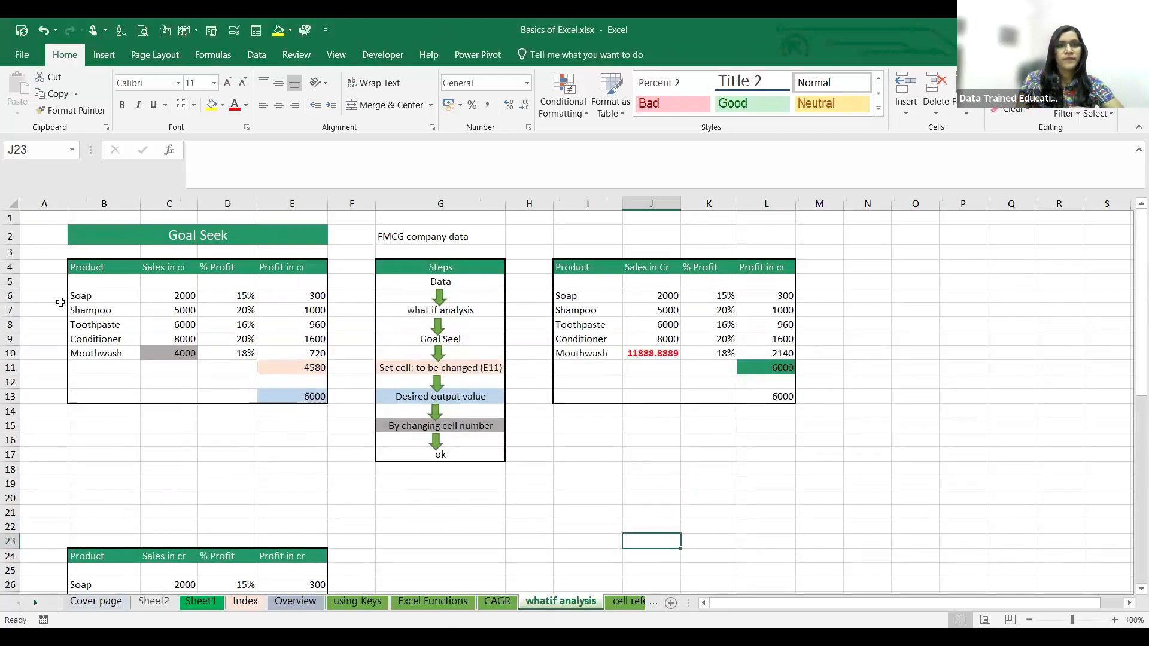
pyautogui.click(86, 270)
pyautogui.moveTo(96, 269); pyautogui.dragTo(300, 398)
pyautogui.hotkey('ctrl', 'c')
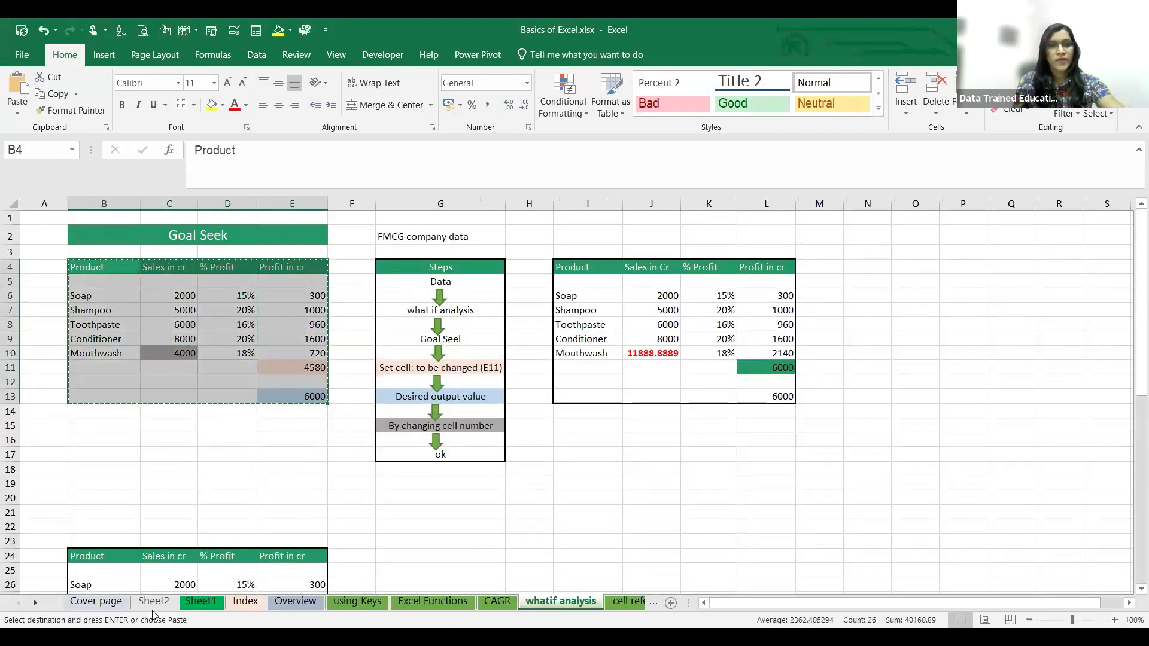
pyautogui.hotkey('ctrl', 'pageup')
pyautogui.hotkey('ctrl', 'pageup')
pyautogui.hotkey('ctrl', 'pageup')
pyautogui.hotkey('ctrl', 'pageup')
pyautogui.hotkey('ctrl', 'pageup')
pyautogui.hotkey('ctrl', 'pageup')
pyautogui.click(611, 374)
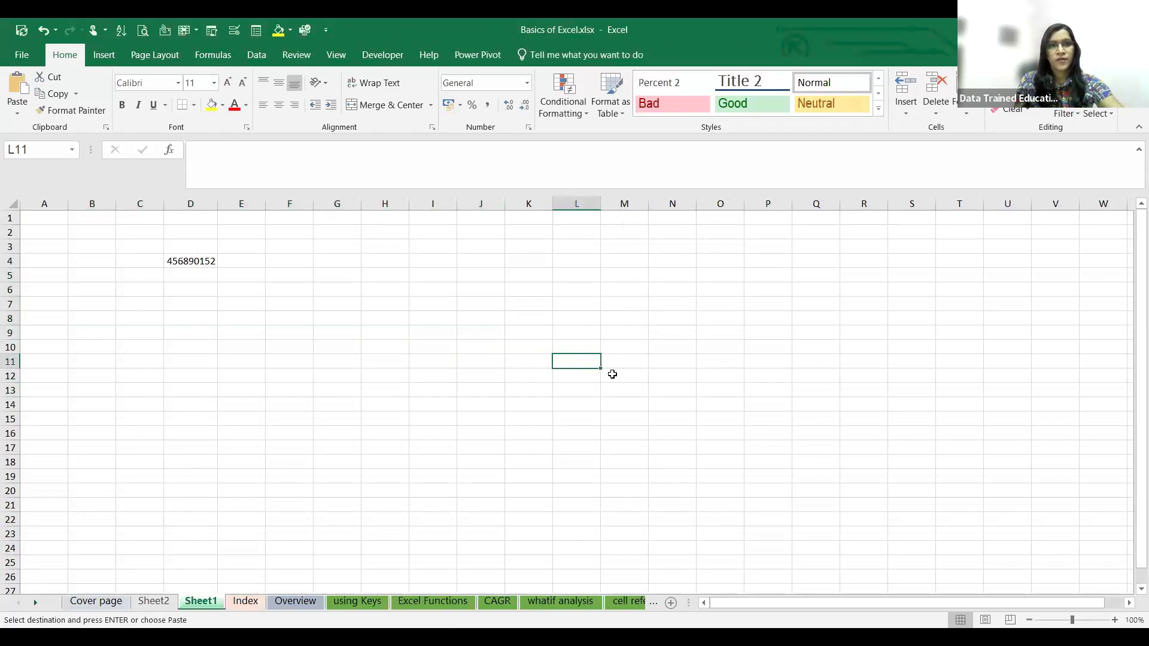
pyautogui.hotkey('ctrl', 'v')
pyautogui.click(839, 366)
# - Convert the range L11:O21 on Sheet1 into an Excel table with the headers option left off
pyautogui.moveTo(569, 359); pyautogui.dragTo(723, 503)
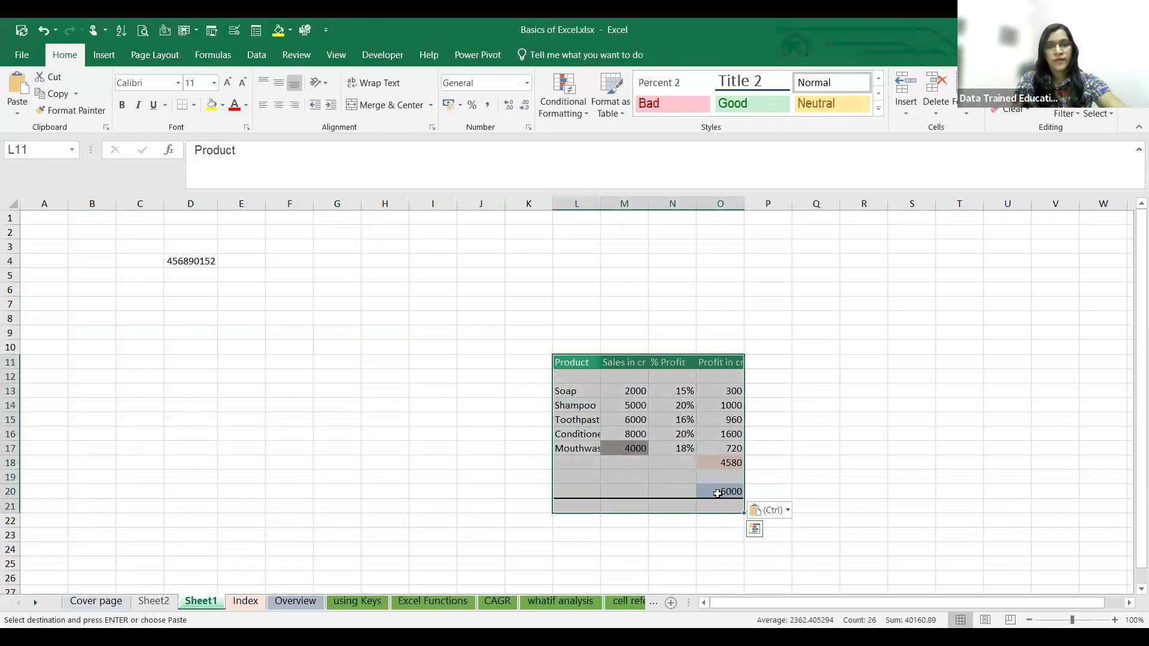
pyautogui.press('Escape')
pyautogui.hotkey('ctrl', 't')
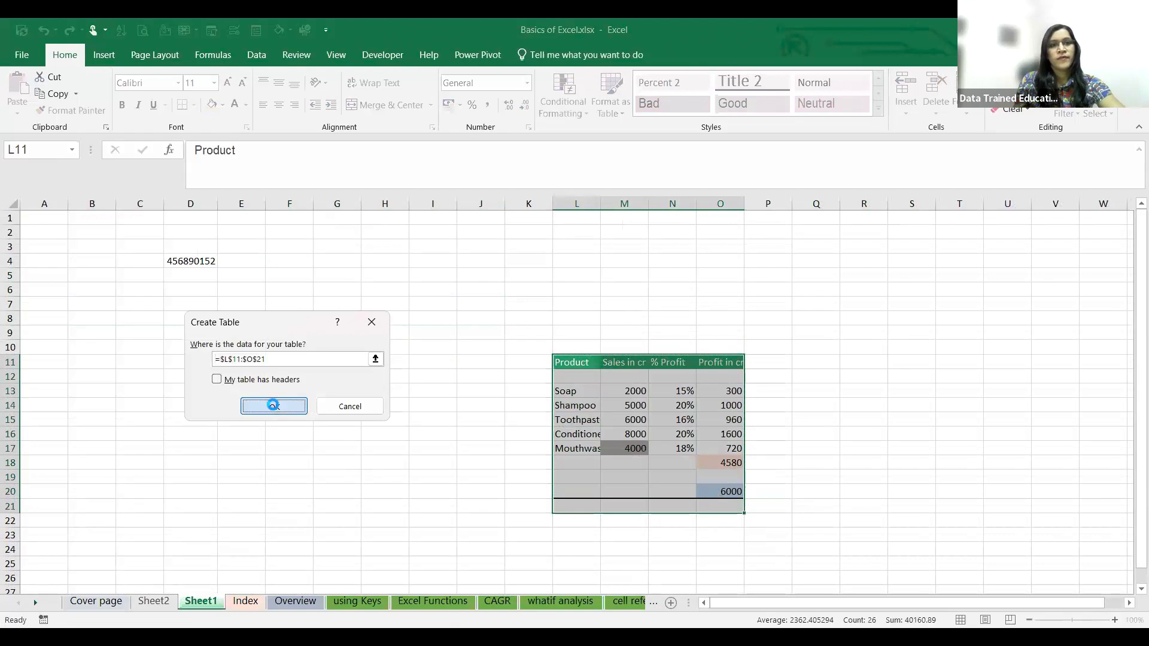
pyautogui.click(273, 404)
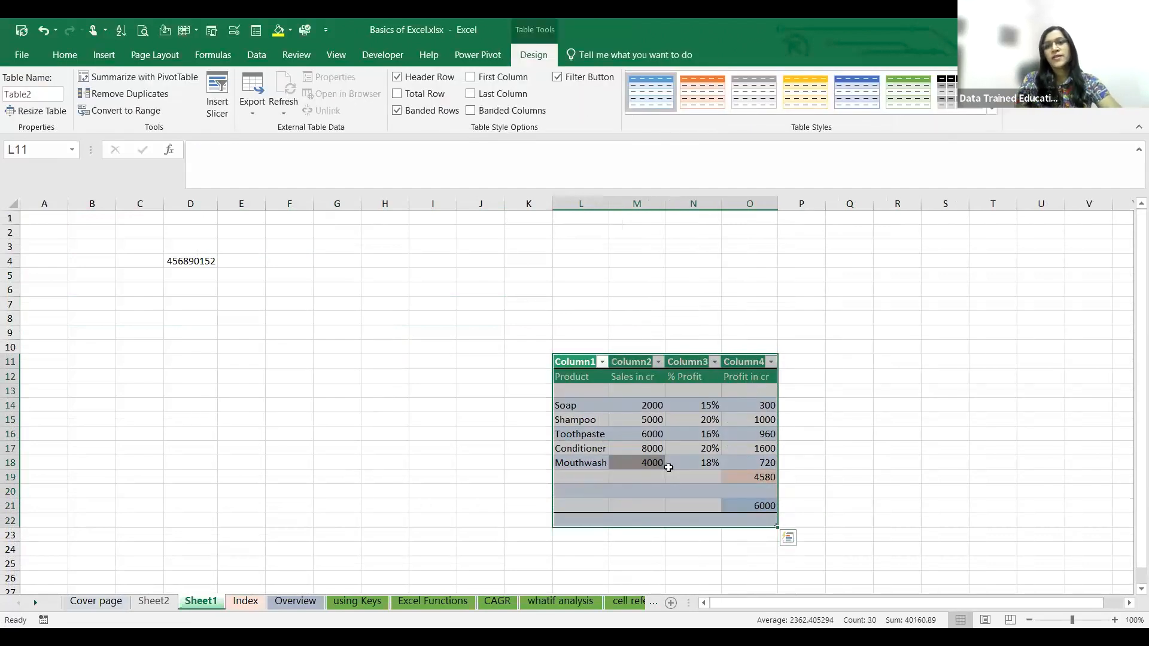
pyautogui.click(949, 358)
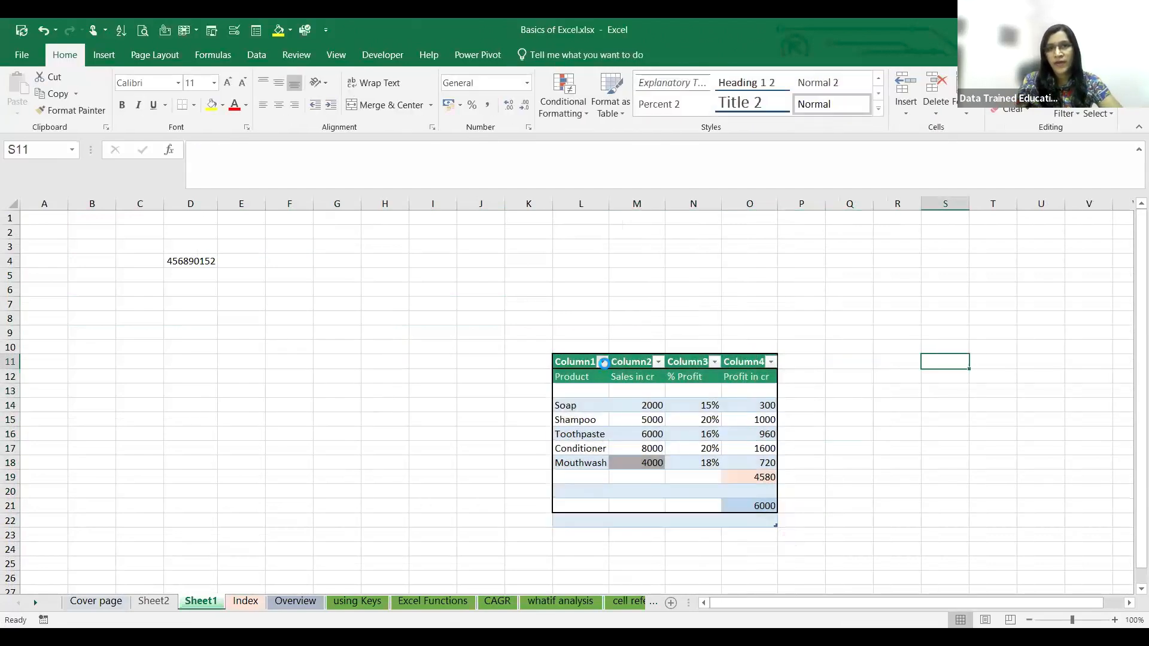
# - Examine the sort and filter options of the Column1 header in the table on Sheet1 and close them
pyautogui.click(602, 362)
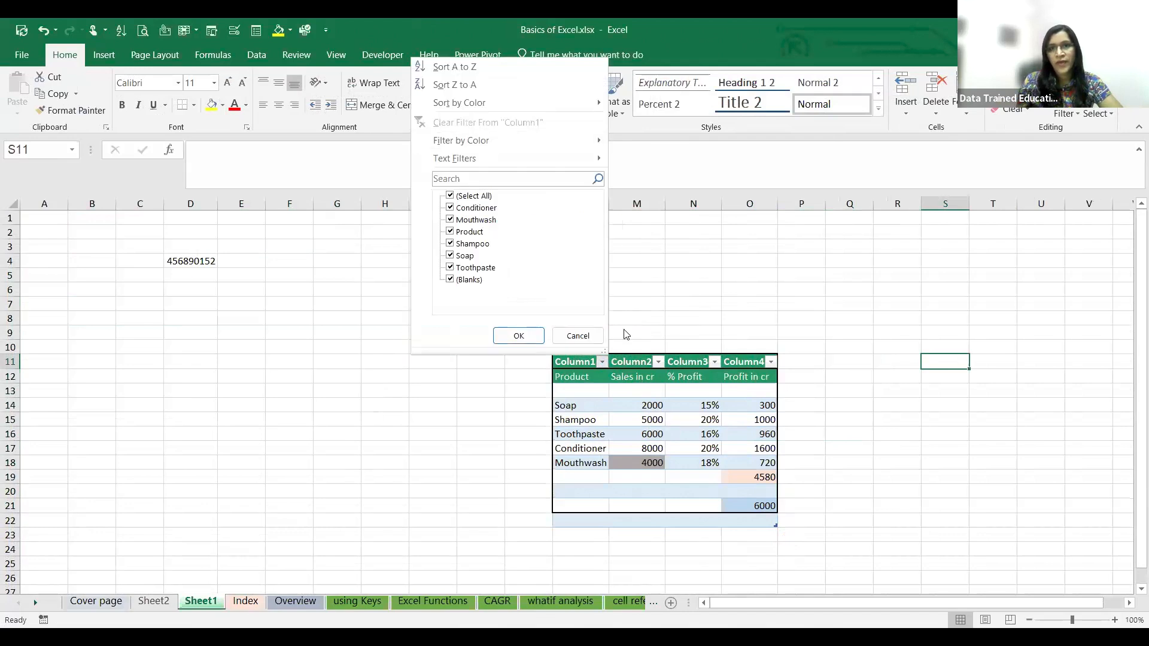
pyautogui.click(903, 414)
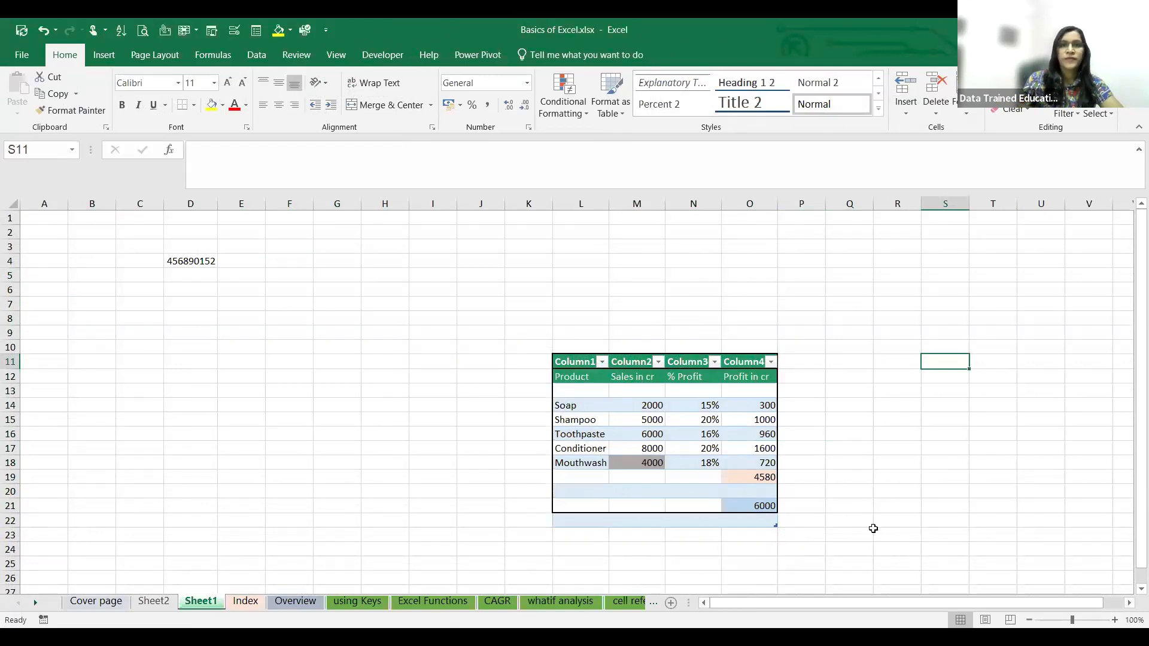
pyautogui.hotkey('alt', 'Tab')
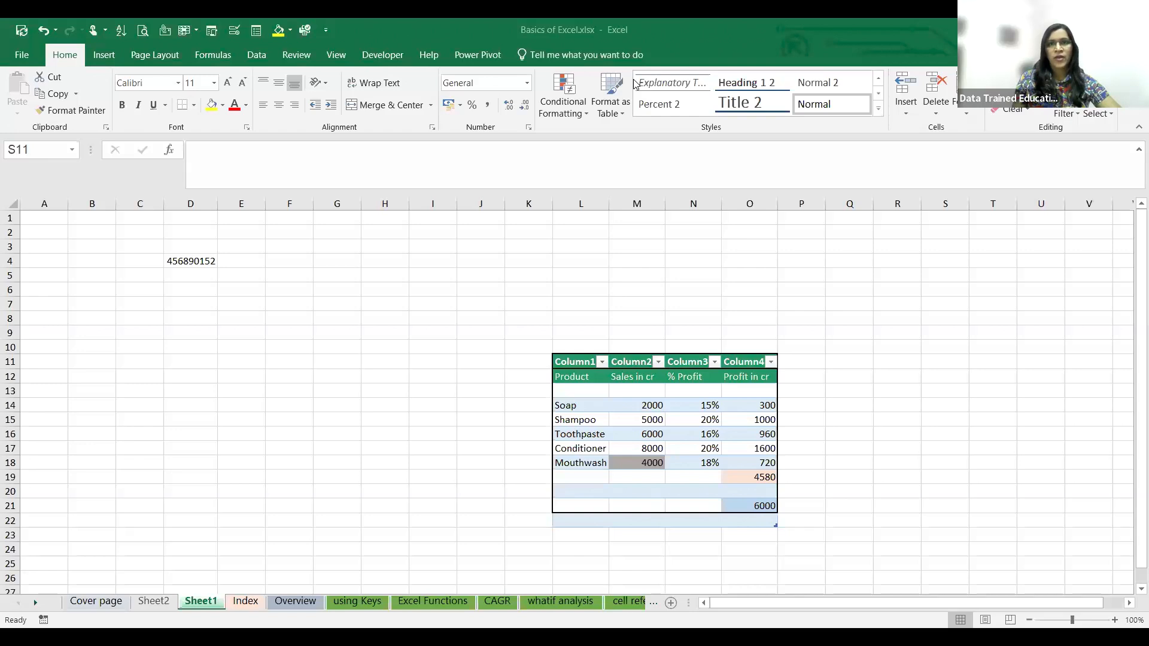
# - Enter the product names Soap, shampoo and Toothpaste in cells B9 to B11 of Sheet1
pyautogui.click(158, 346)
pyautogui.click(135, 406)
pyautogui.click(110, 334)
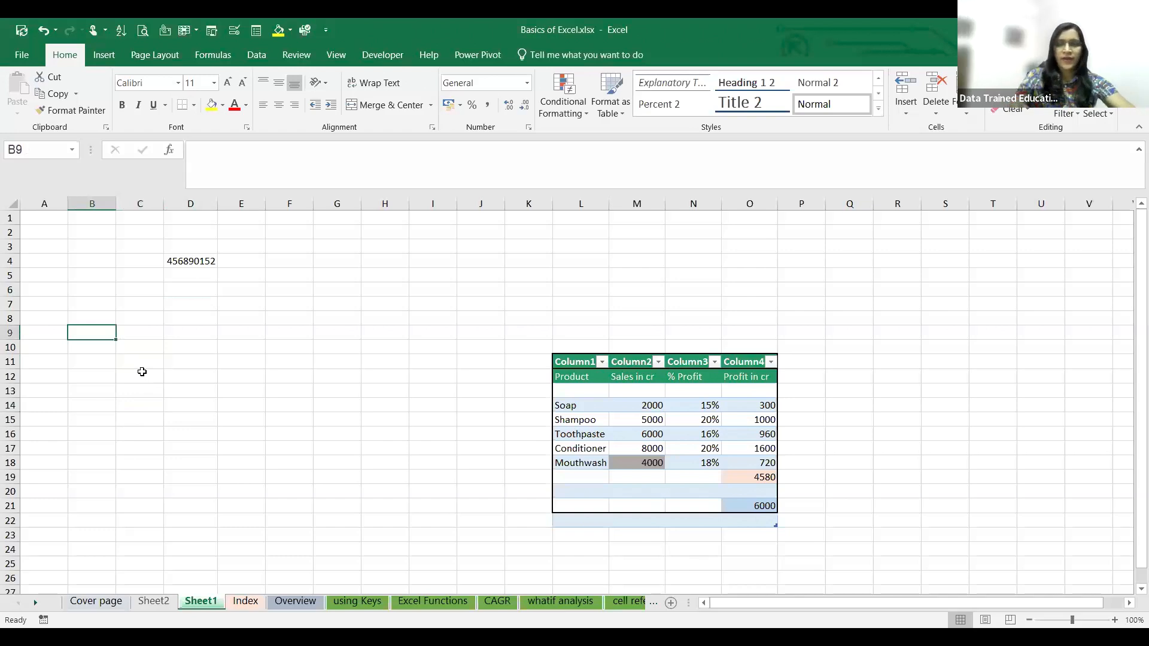
pyautogui.write('Soap')
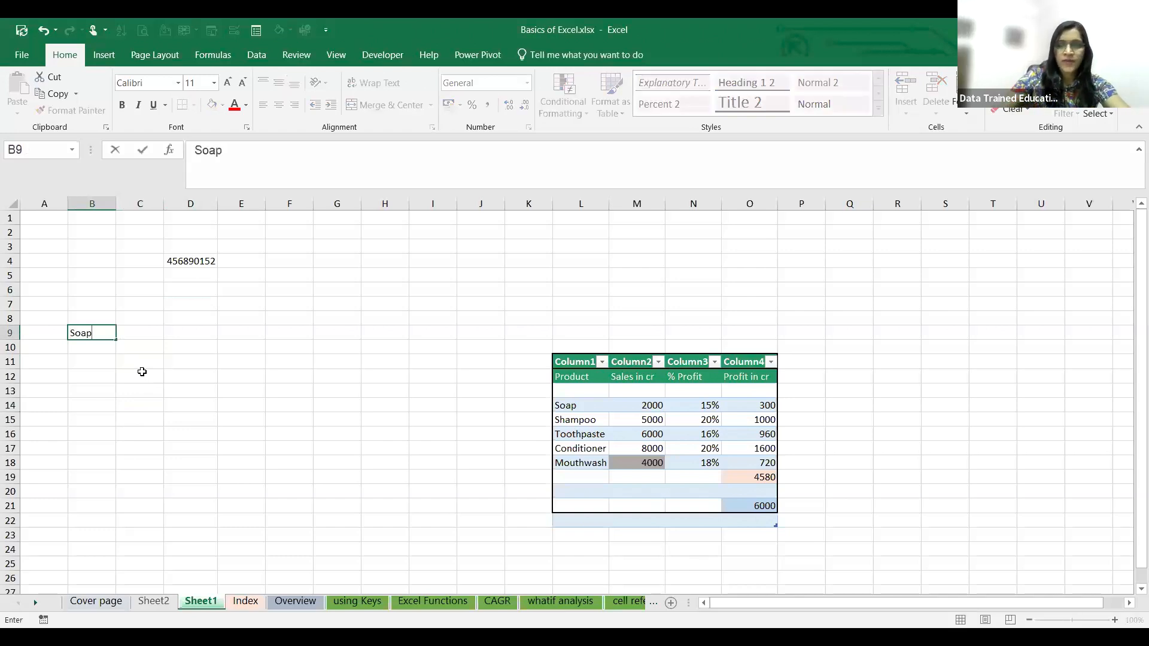
pyautogui.press('Return')
pyautogui.write('shampoo')
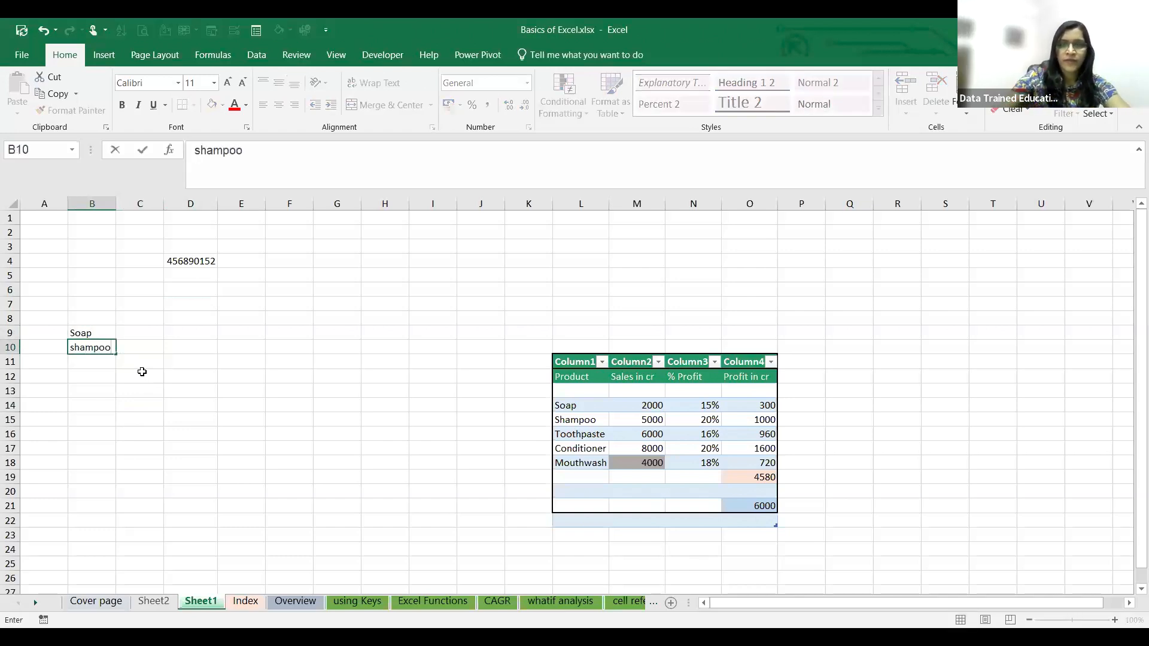
pyautogui.press('Return')
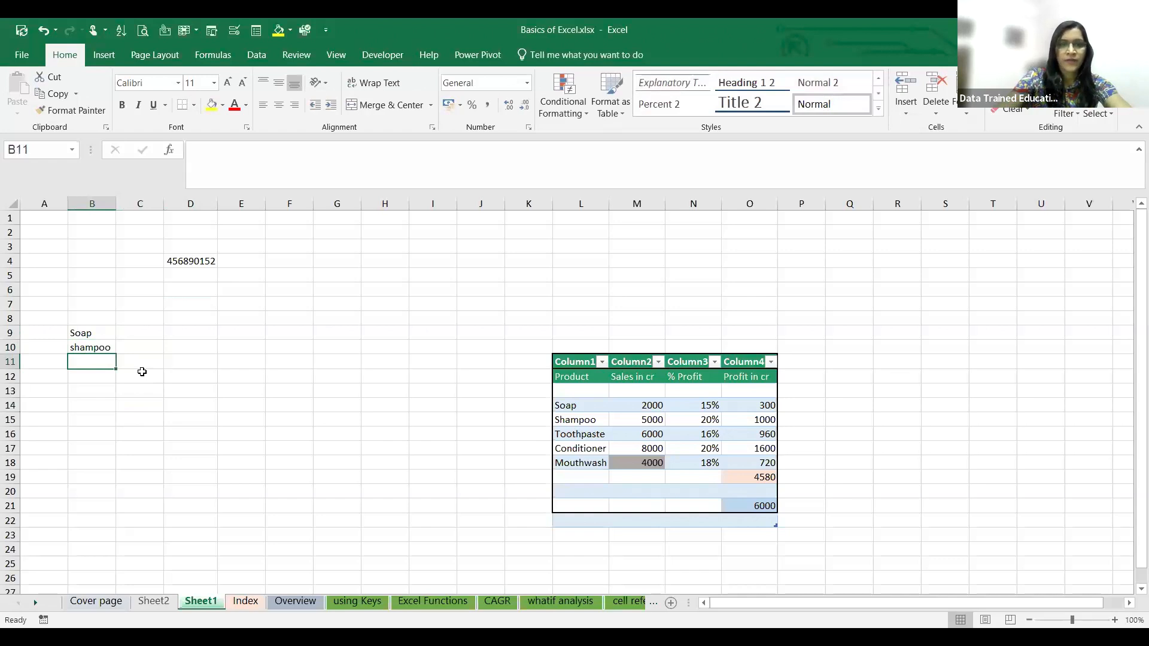
pyautogui.write('Toothpaste')
# - Enter the Soap row's values 200, 15% and 300 in cells C9 to E9
pyautogui.click(159, 338)
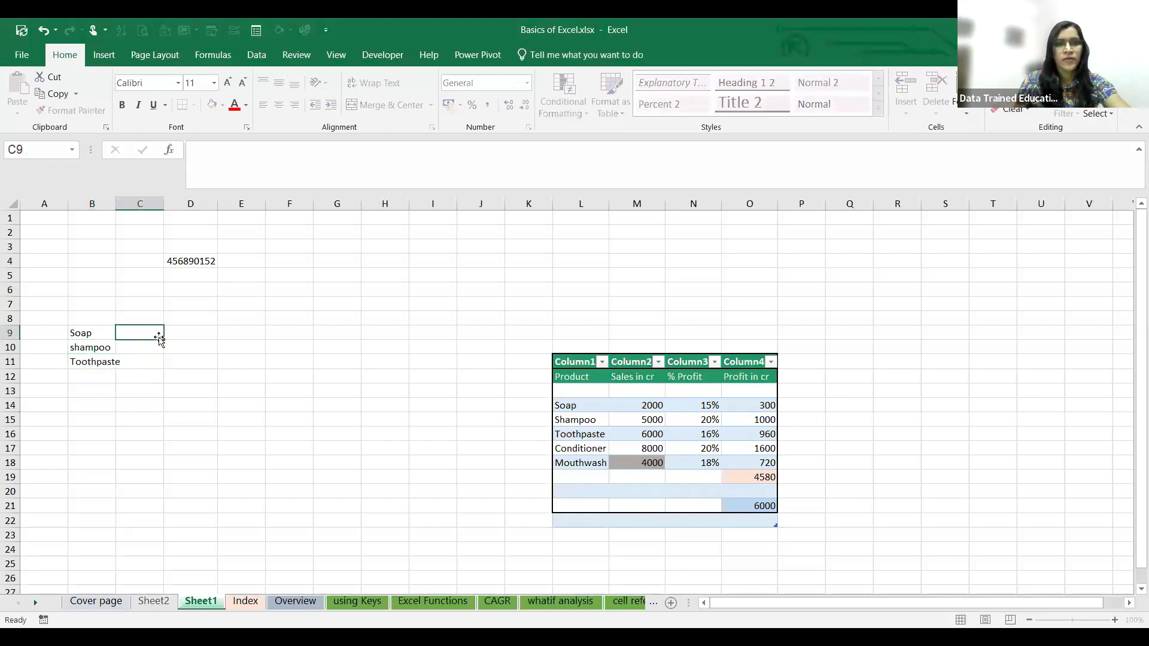
pyautogui.write('200')
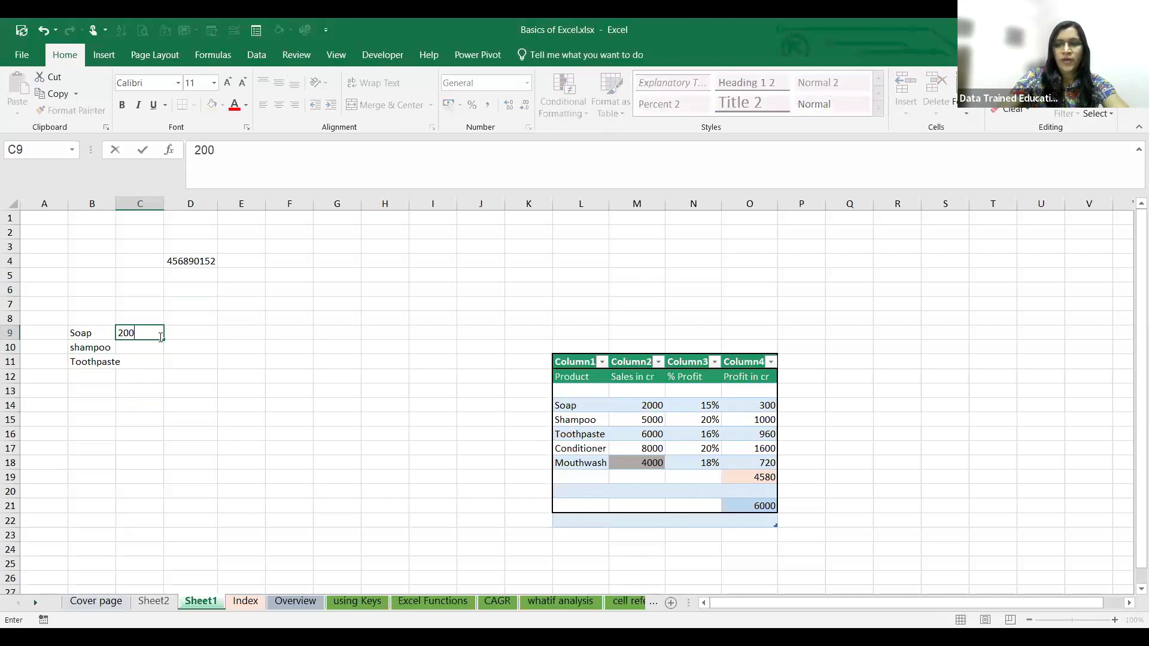
pyautogui.press('Tab')
pyautogui.write('15')
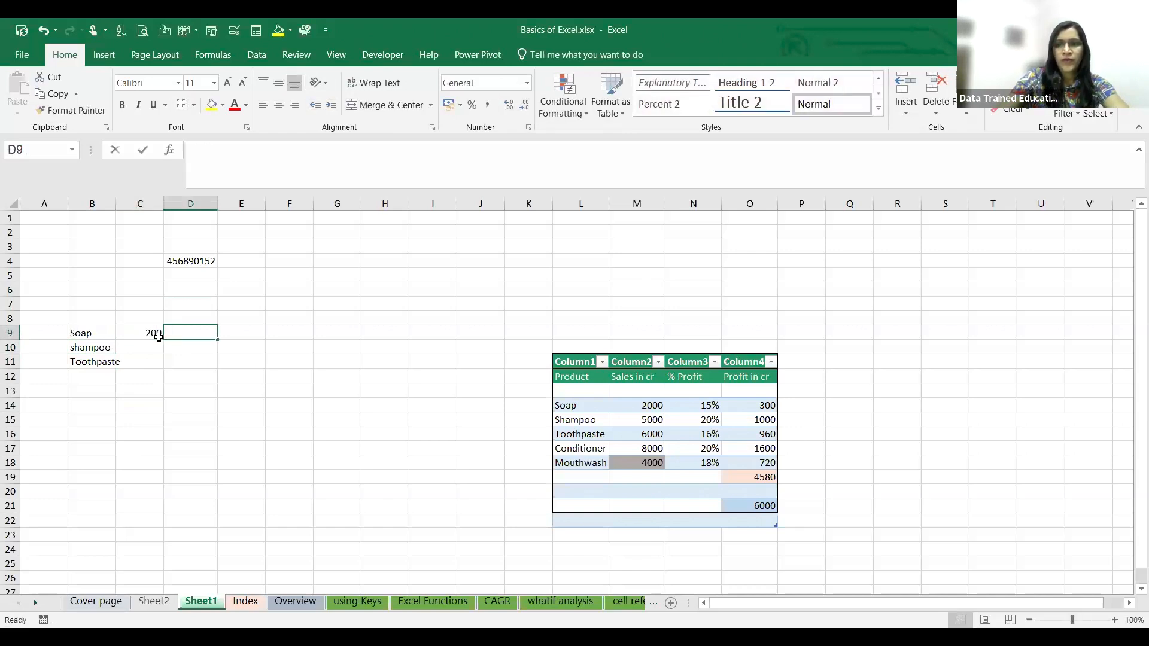
pyautogui.write('%')
pyautogui.press('Tab')
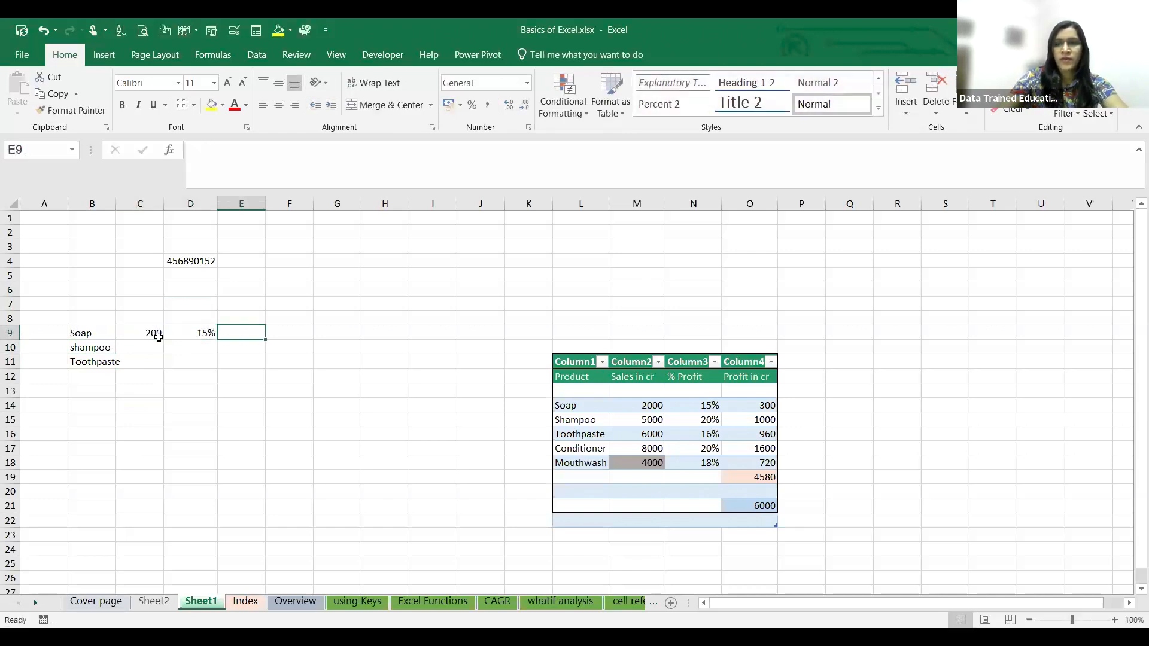
pyautogui.write('300')
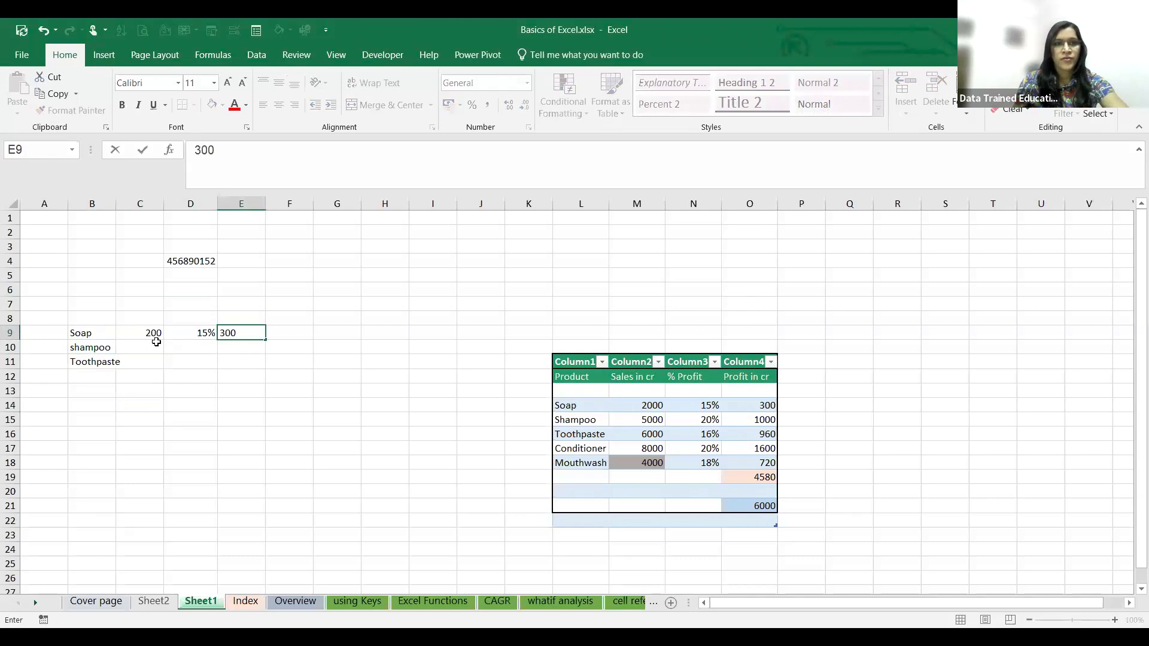
# - Fill the Soap row's values in C9:E9 down to row 11 and delete the surplus 300 in E12
pyautogui.click(154, 338)
pyautogui.moveTo(163, 339); pyautogui.dragTo(263, 407)
pyautogui.click(212, 331)
pyautogui.click(249, 331)
pyautogui.click(262, 407)
pyautogui.click(254, 379)
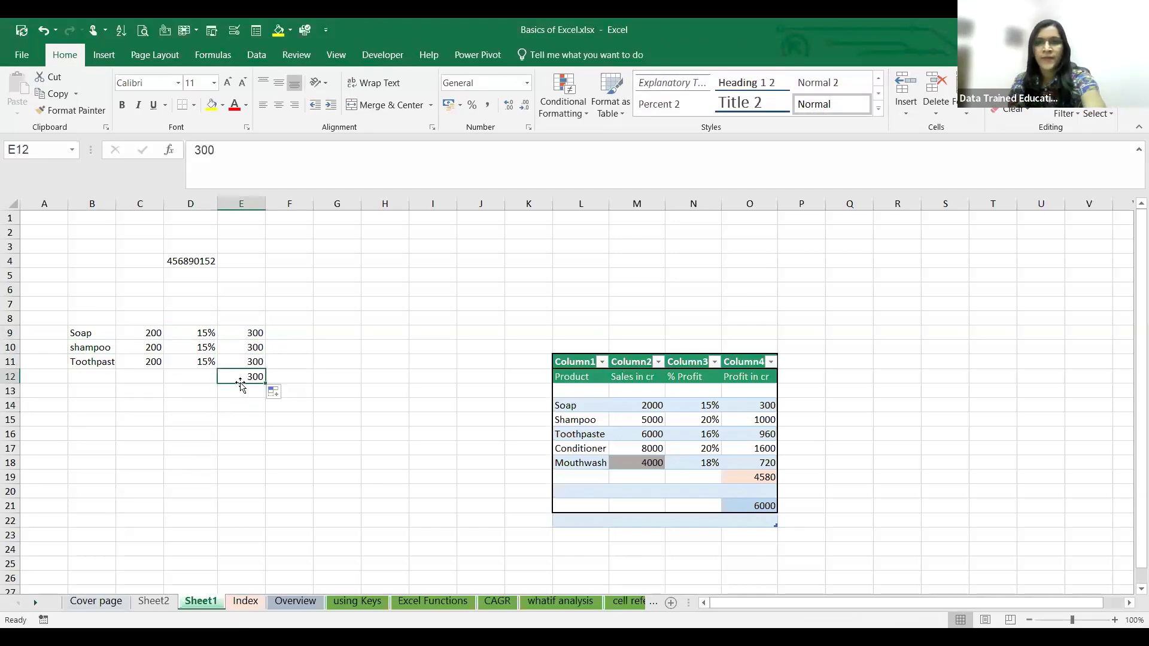
pyautogui.press('Delete')
# - Add the column headings Product, sales, Profit % and Profit in cr in cells B8 to E8
pyautogui.click(178, 371)
pyautogui.click(105, 317)
pyautogui.write('Product')
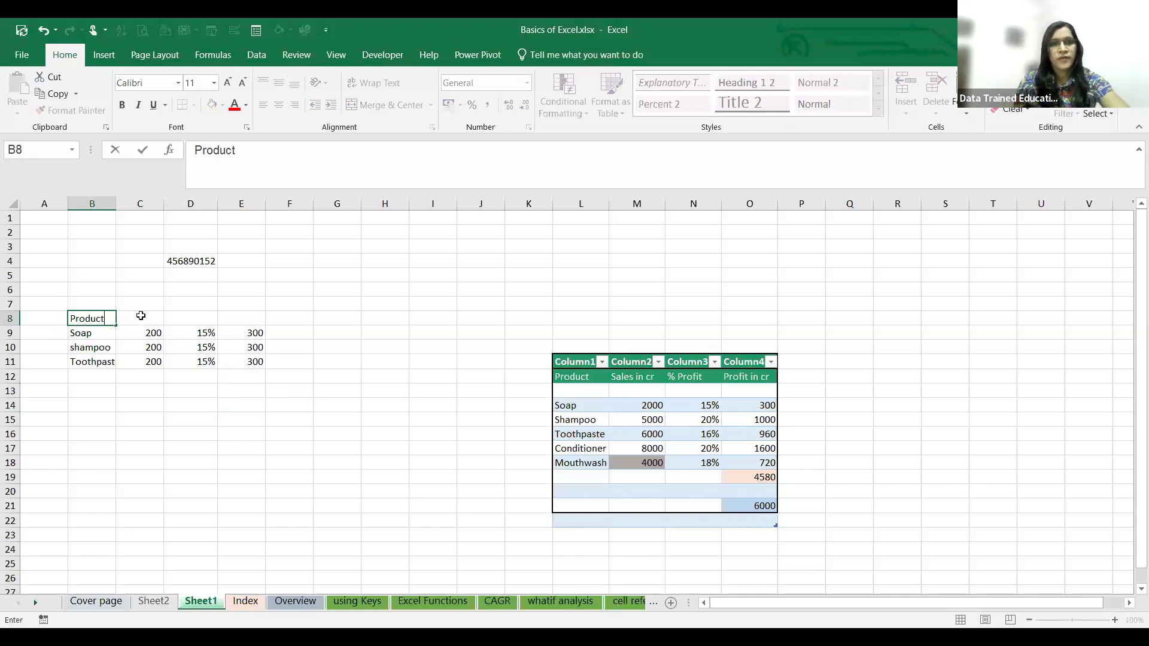
pyautogui.click(140, 315)
pyautogui.write('sales')
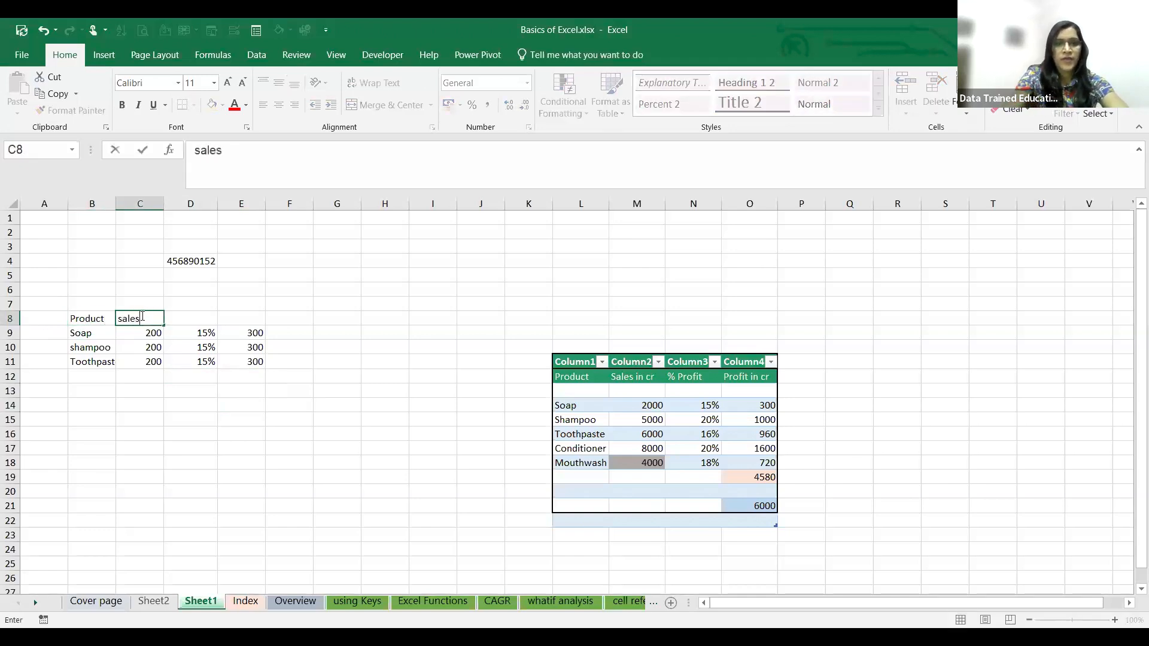
pyautogui.click(201, 317)
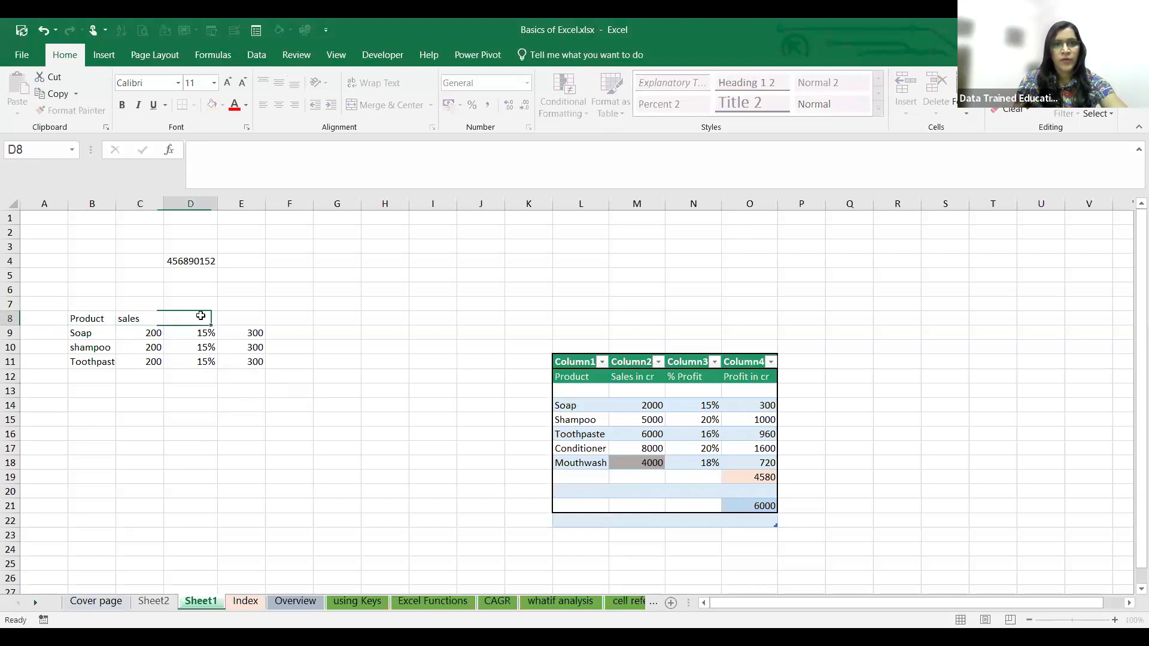
pyautogui.write('Profit %')
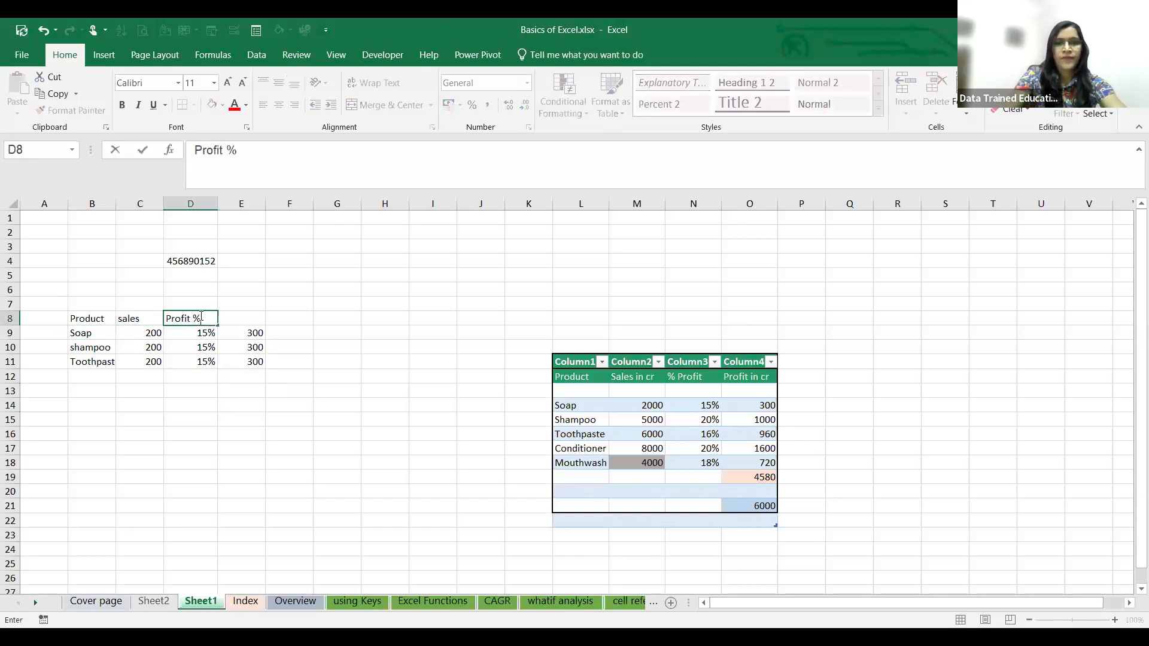
pyautogui.click(259, 321)
pyautogui.write('Pr')
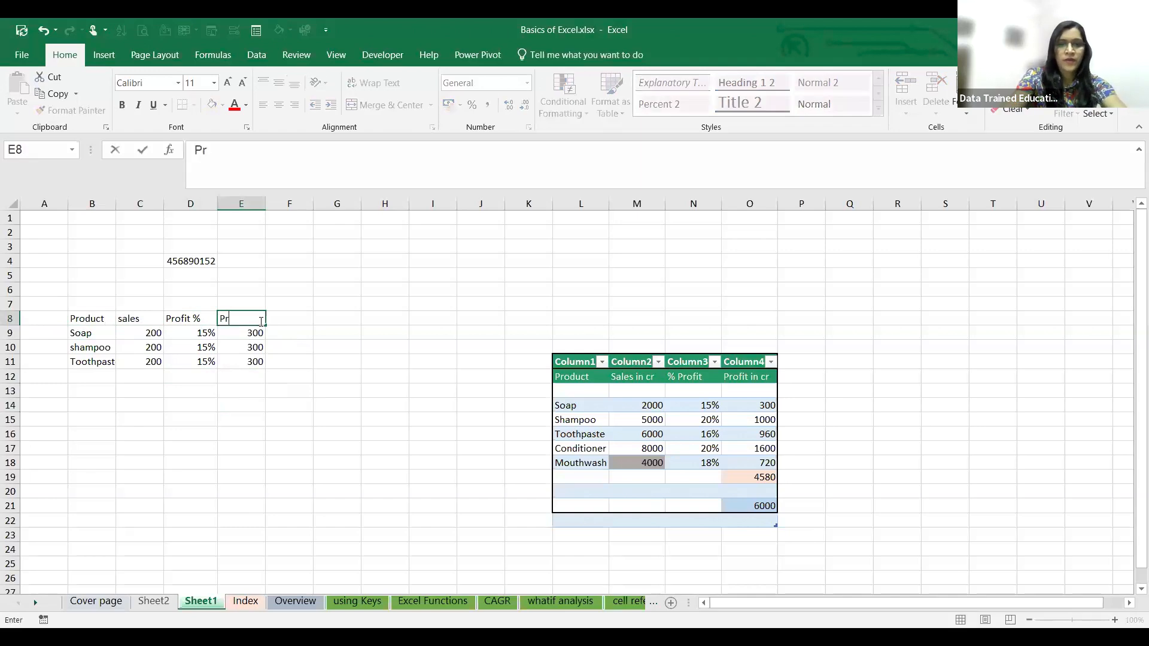
pyautogui.write('ofit in ')
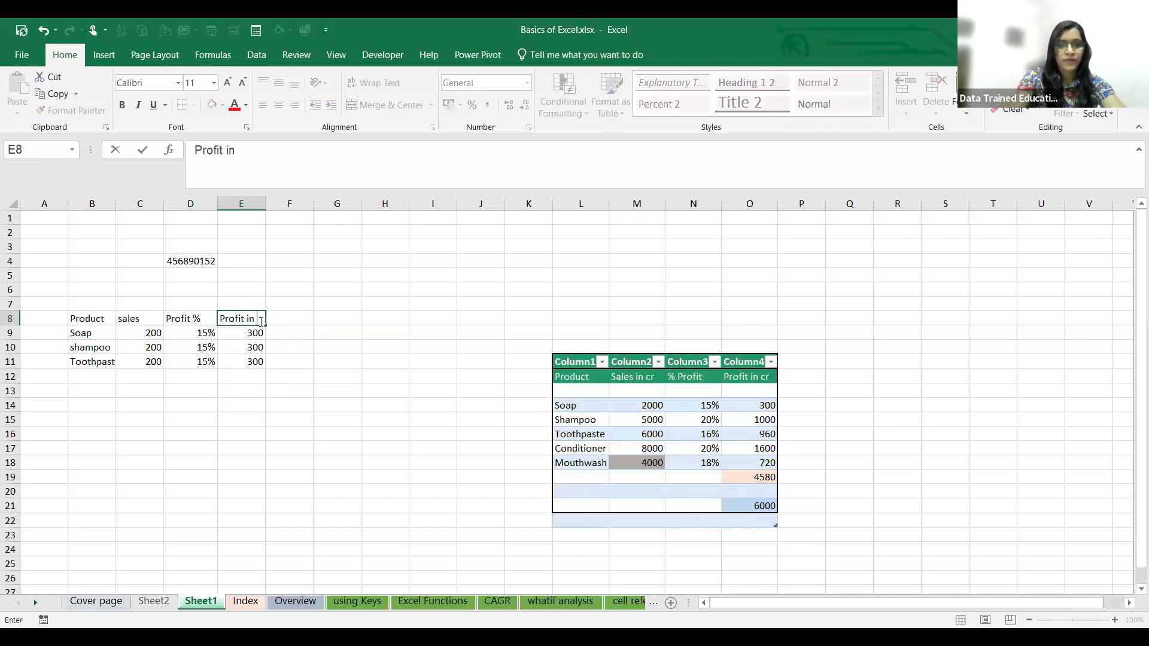
pyautogui.write('cr')
pyautogui.click(216, 445)
# - Extend the sales, Profit %, Profit in cr and Toothpaste entries down to row 17
pyautogui.click(150, 349)
pyautogui.moveTo(150, 349); pyautogui.dragTo(151, 362)
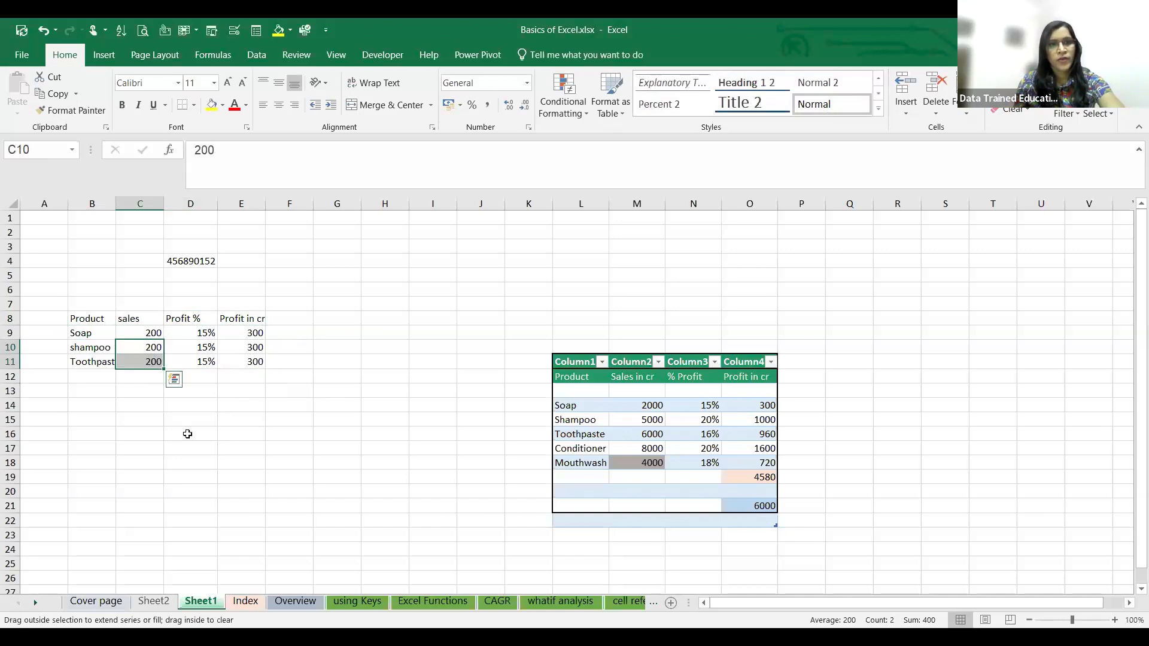
pyautogui.click(213, 360)
pyautogui.doubleClick(217, 369)
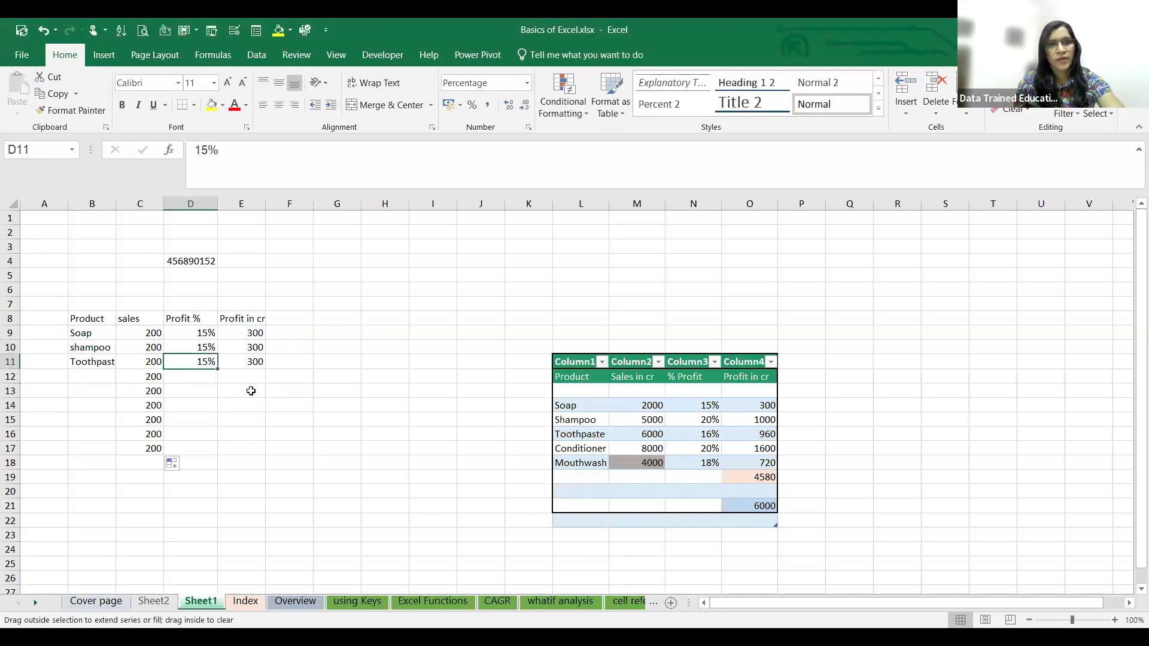
pyautogui.click(254, 361)
pyautogui.moveTo(265, 369); pyautogui.dragTo(269, 456)
pyautogui.click(99, 364)
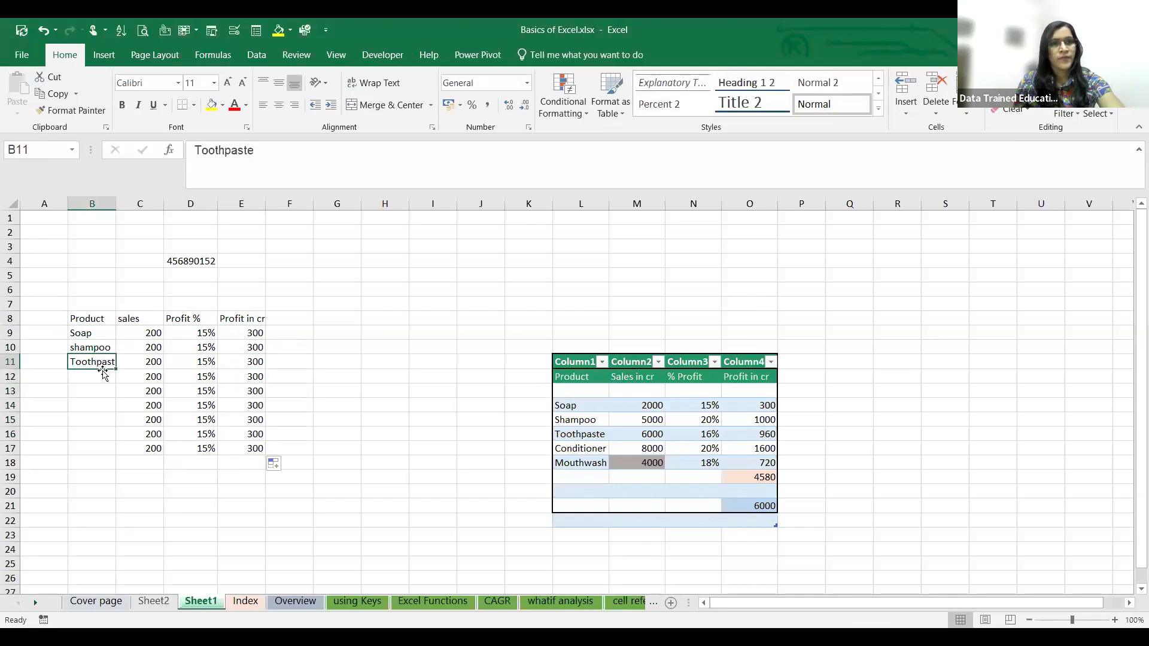
pyautogui.moveTo(116, 369); pyautogui.dragTo(113, 389)
pyautogui.moveTo(114, 448); pyautogui.dragTo(114, 453)
pyautogui.moveTo(112, 504); pyautogui.dragTo(123, 510)
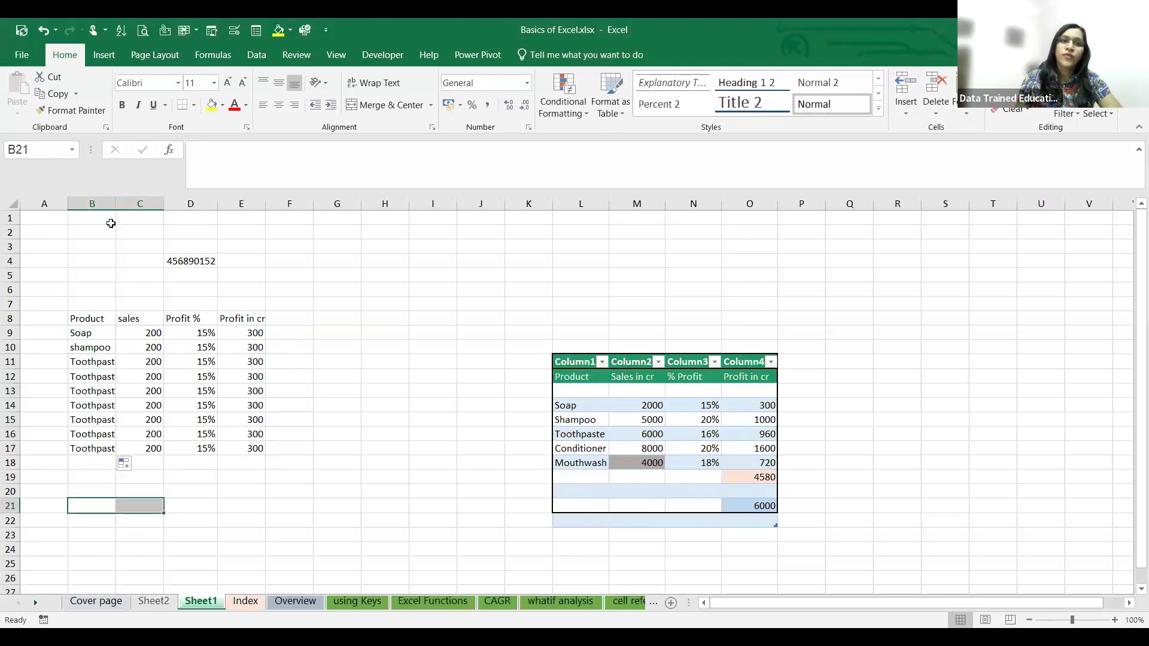
# - Autofit the widths of columns B, C and E to their contents
pyautogui.doubleClick(119, 200)
pyautogui.doubleClick(169, 206)
pyautogui.doubleClick(255, 205)
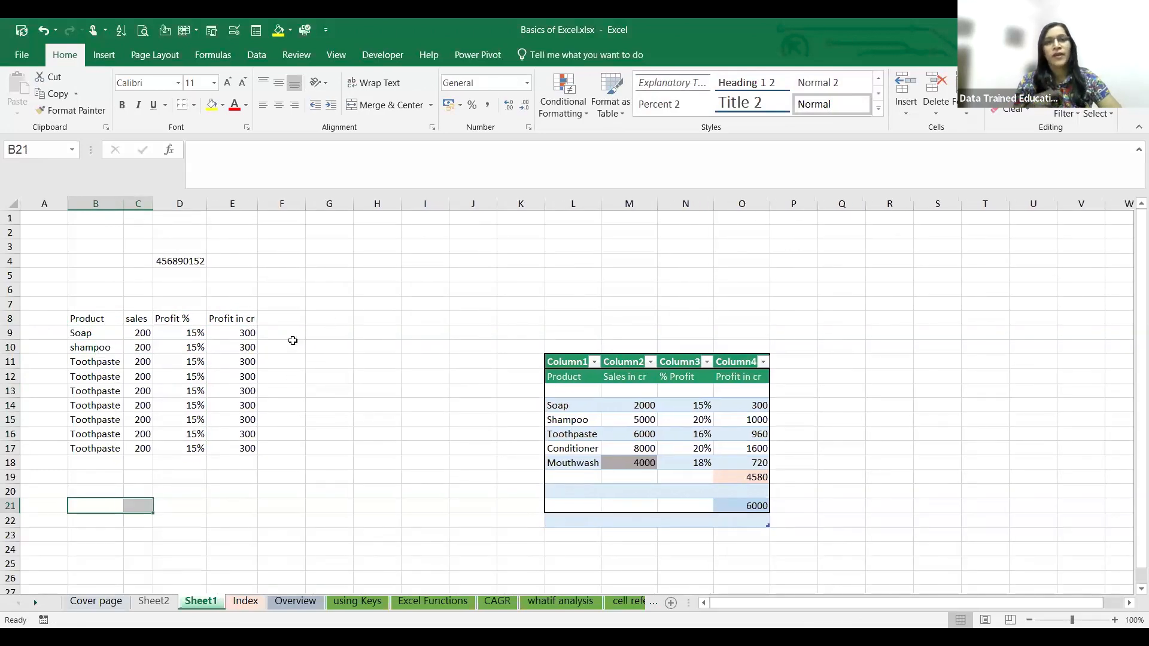
# - Convert the range B8:E17 into an Excel table with the headers option on
pyautogui.moveTo(87, 319); pyautogui.dragTo(248, 456)
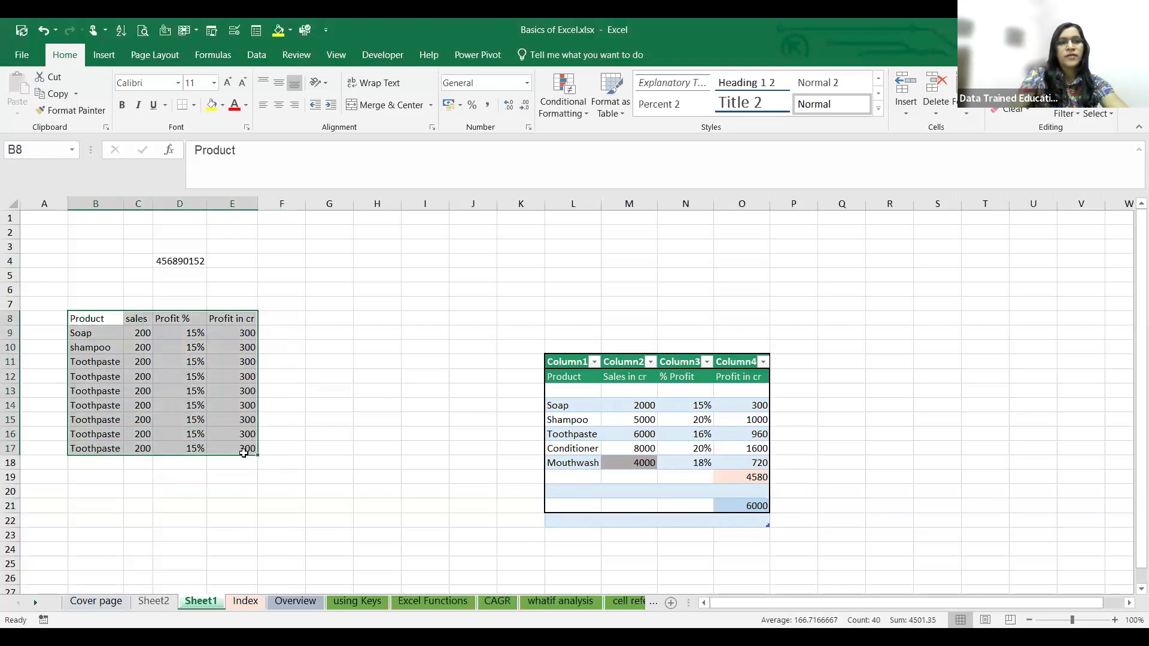
pyautogui.hotkey('ctrl', 't')
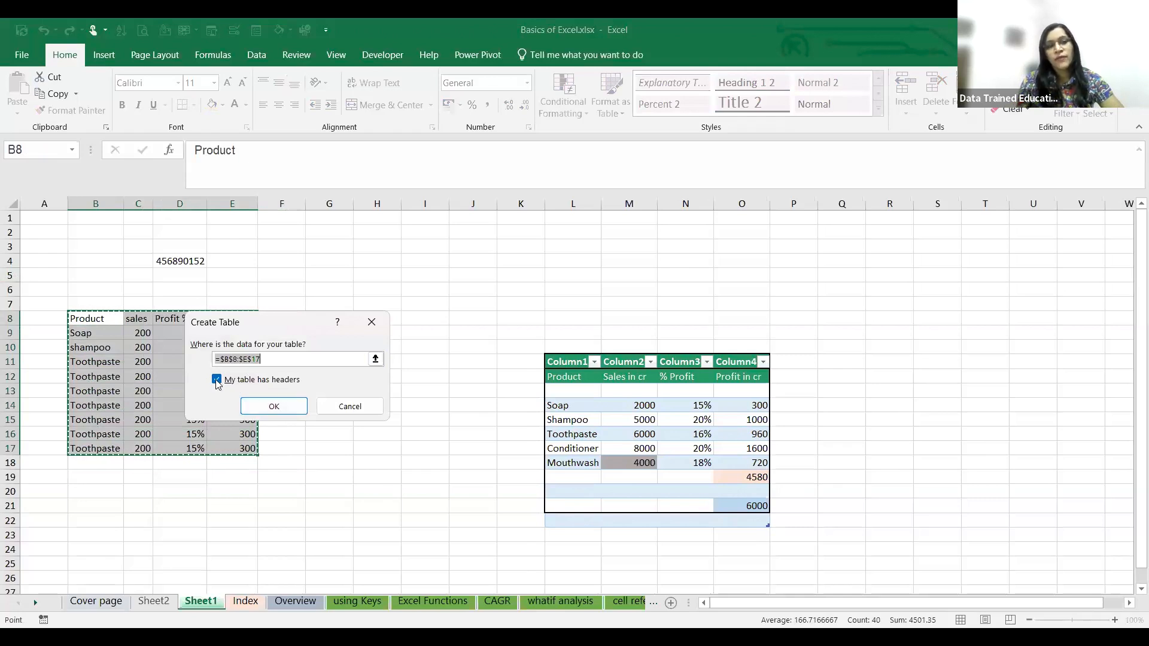
pyautogui.click(280, 411)
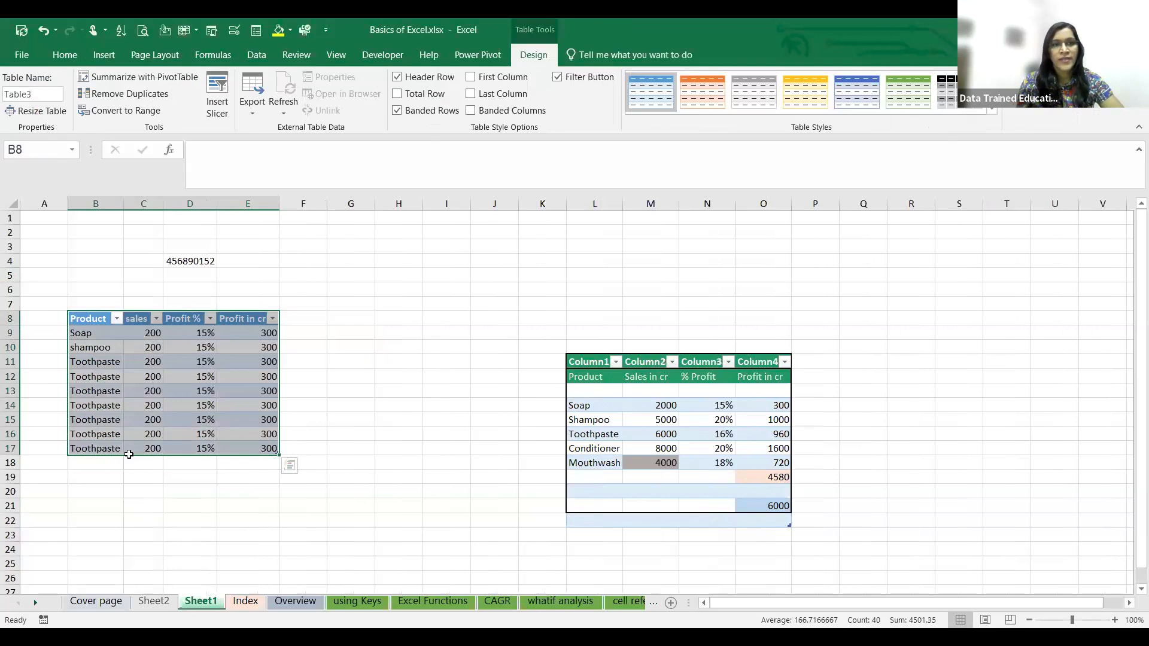
pyautogui.click(142, 506)
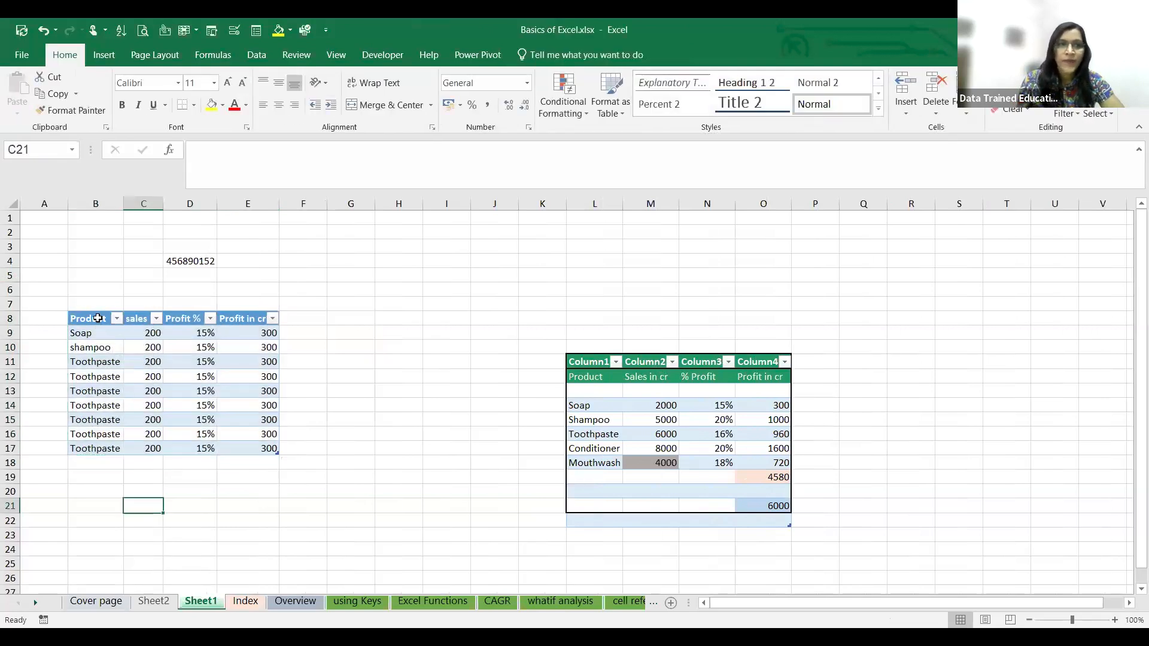
# - Filter the new table's Product column to show only Toothpaste
pyautogui.click(116, 318)
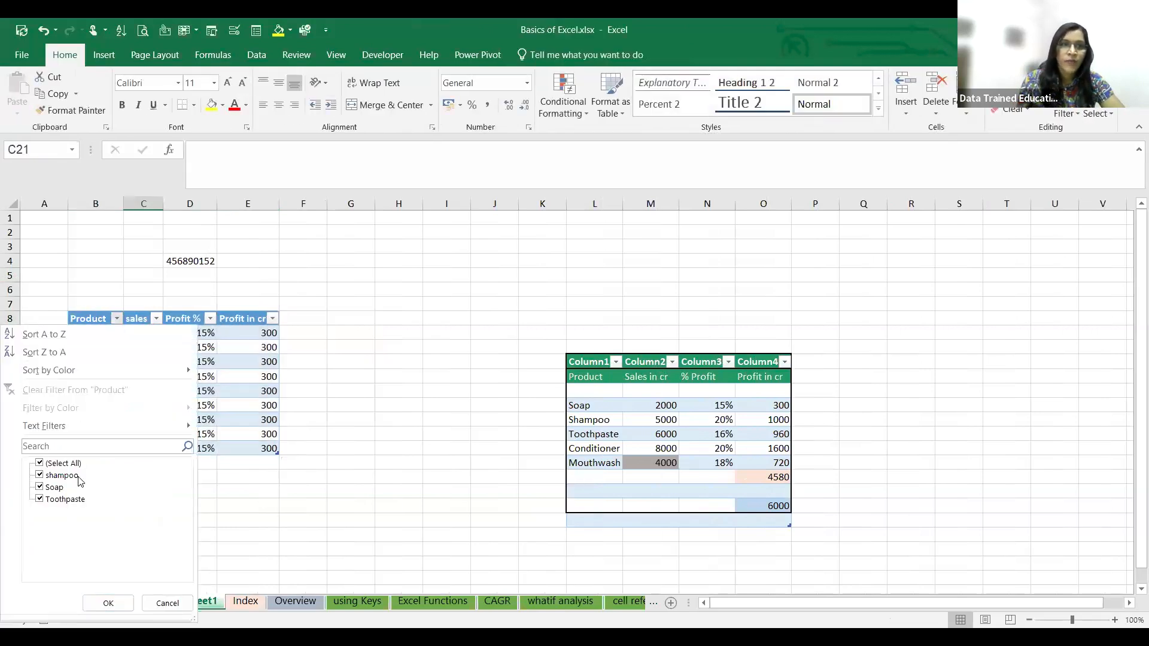
pyautogui.click(40, 463)
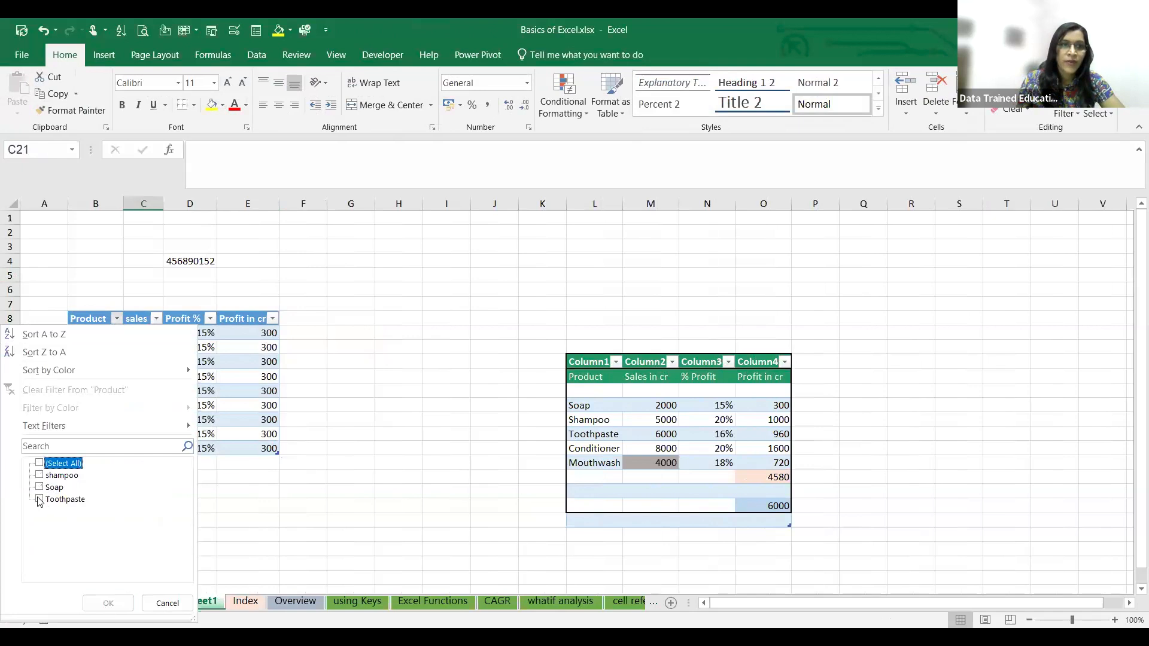
pyautogui.click(40, 499)
pyautogui.click(109, 603)
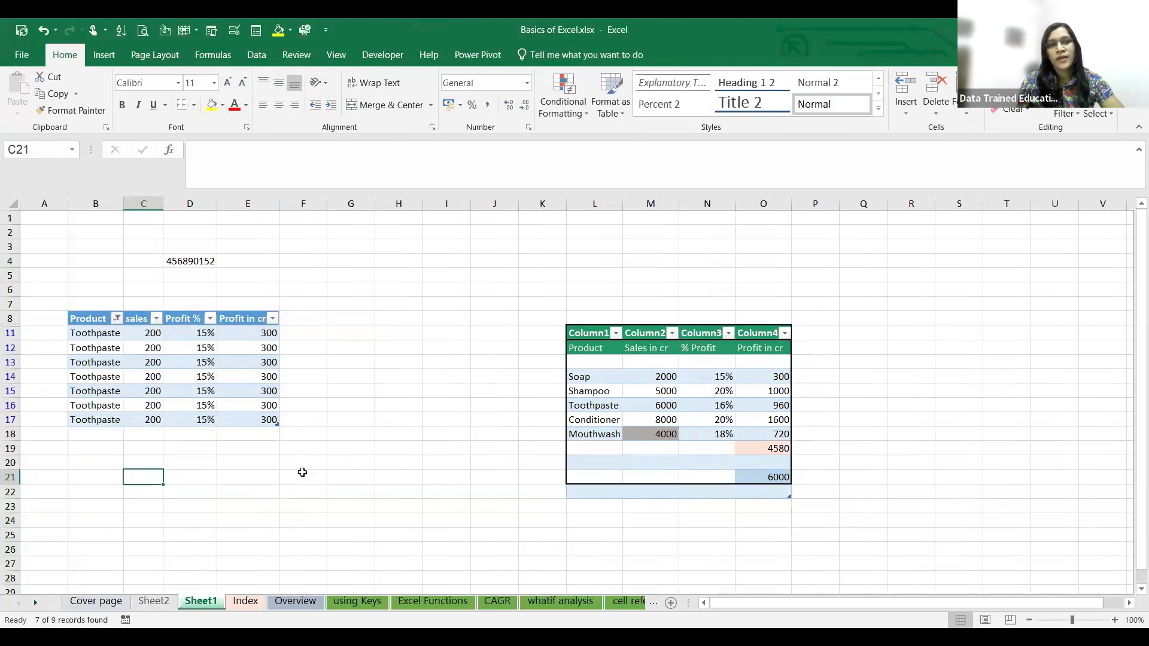
# - Reset the Product column's filter to show all products again
pyautogui.click(114, 319)
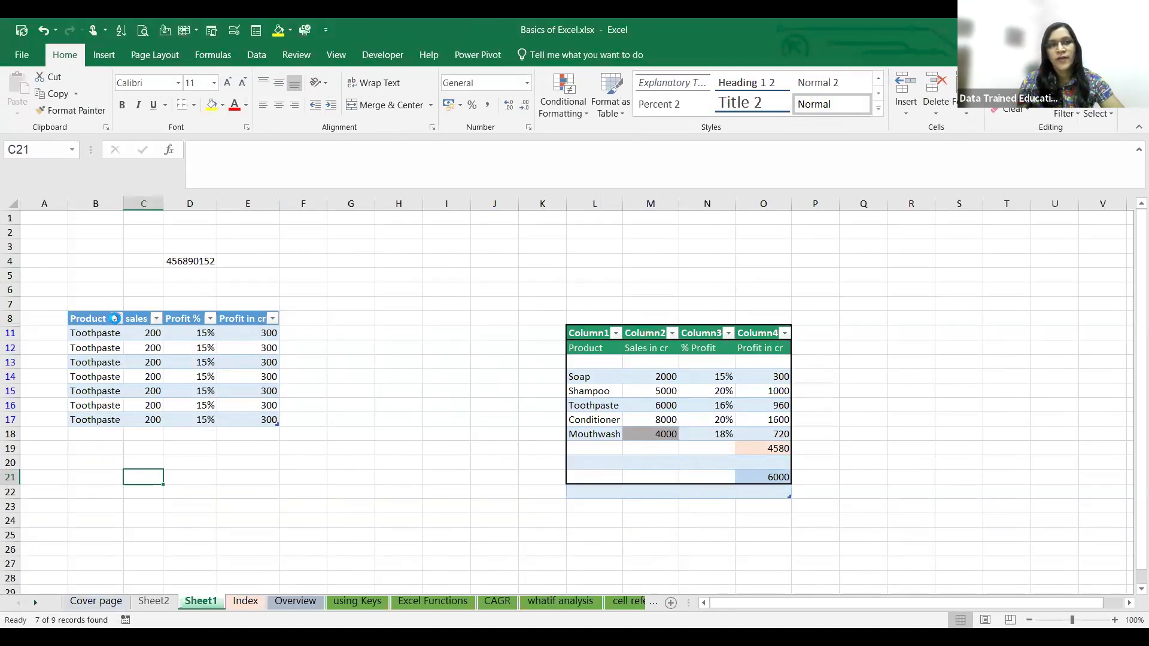
pyautogui.click(370, 369)
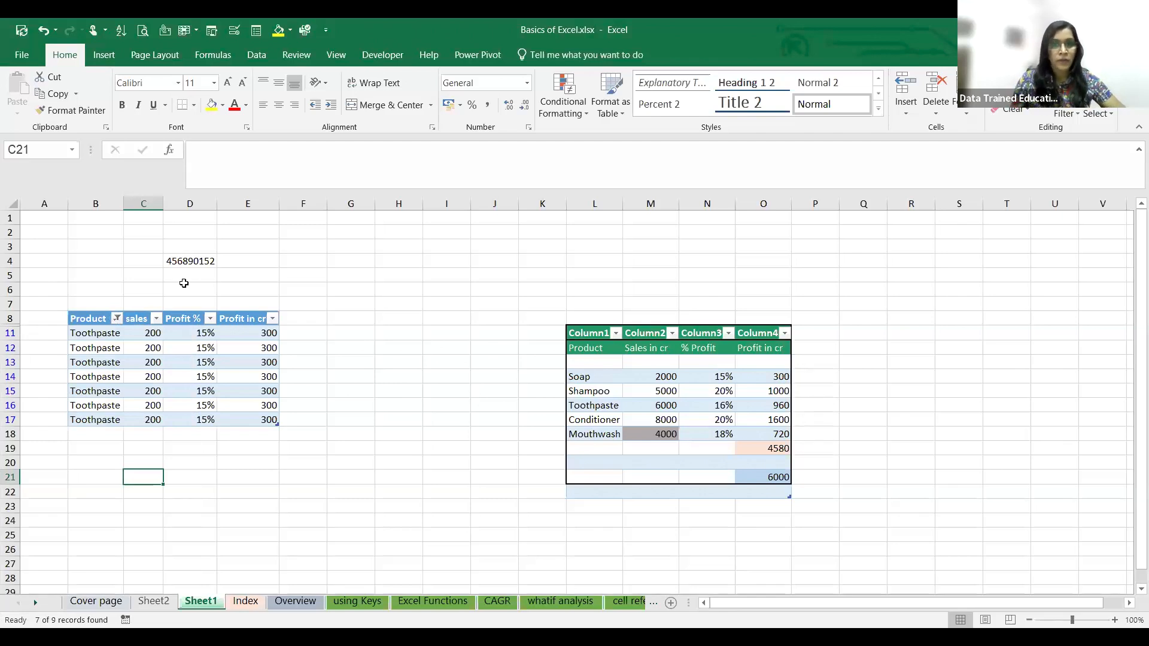
pyautogui.click(118, 320)
pyautogui.click(40, 464)
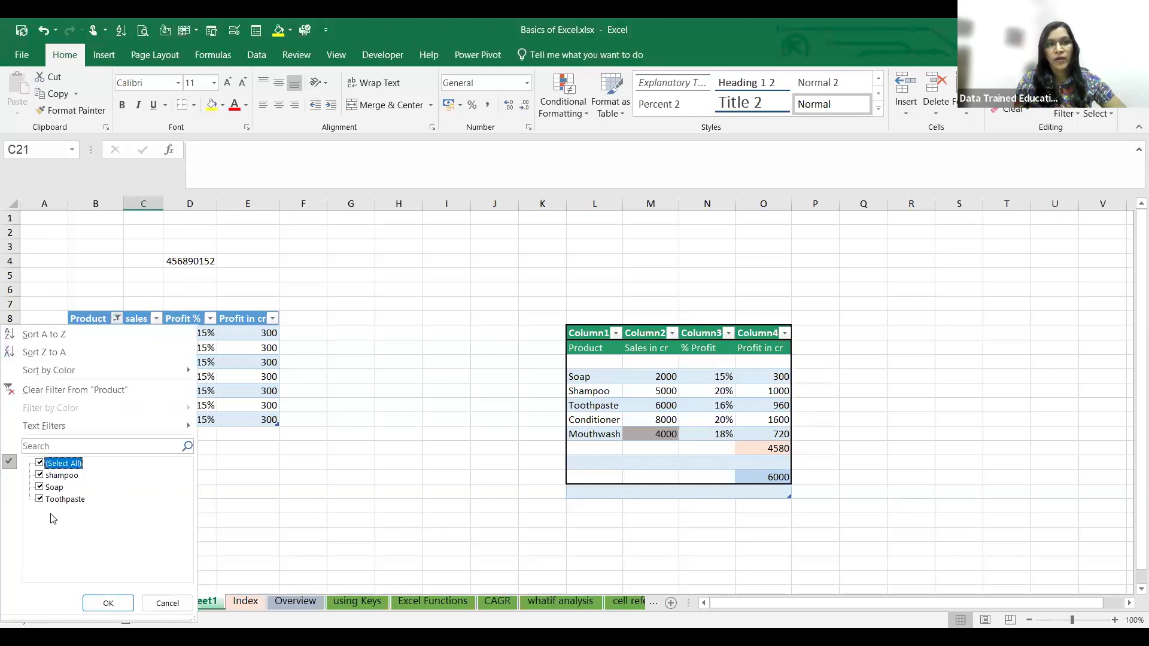
pyautogui.click(109, 603)
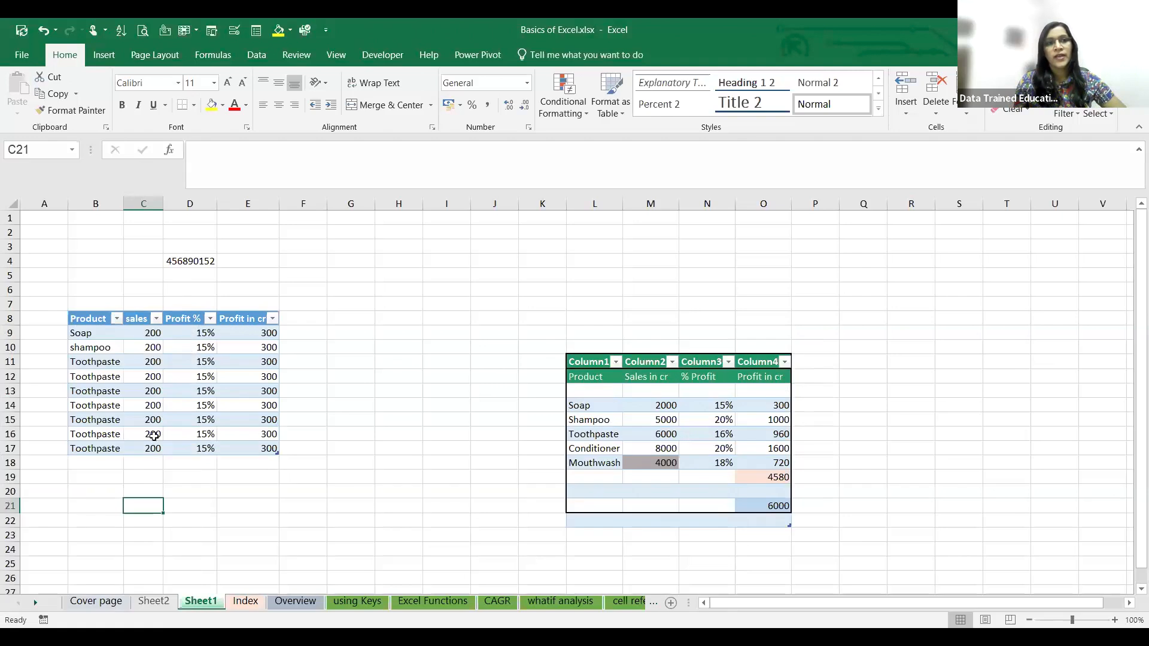
# - Examine the filter options of the sales column in the product table without applying a filter
pyautogui.click(157, 320)
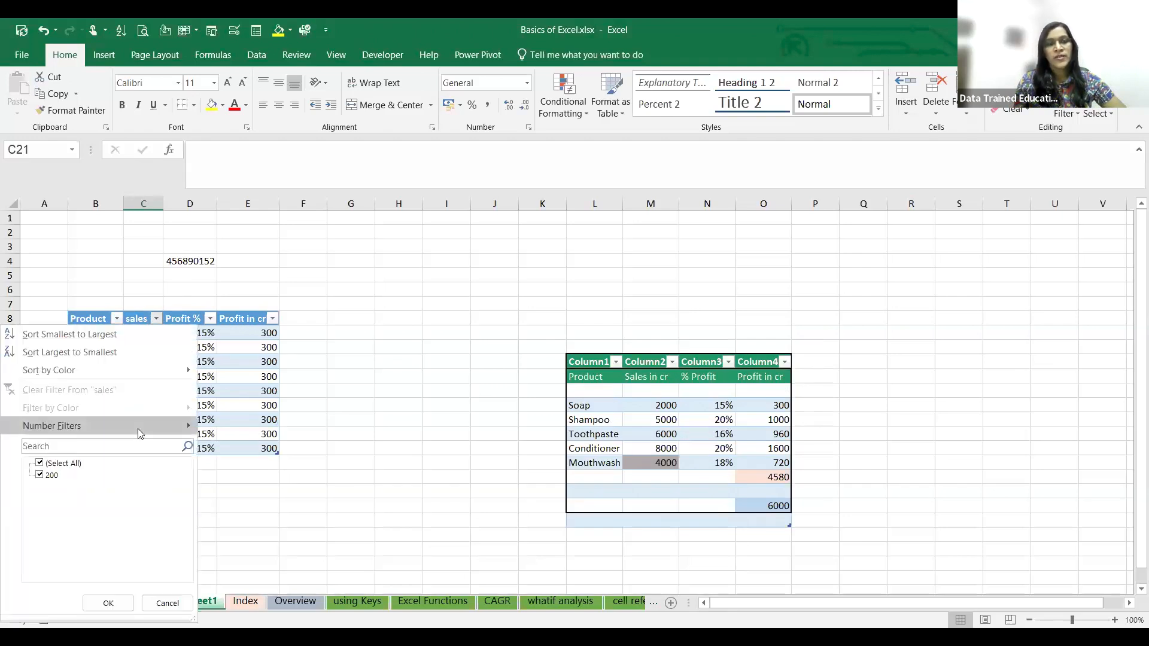
pyautogui.click(327, 361)
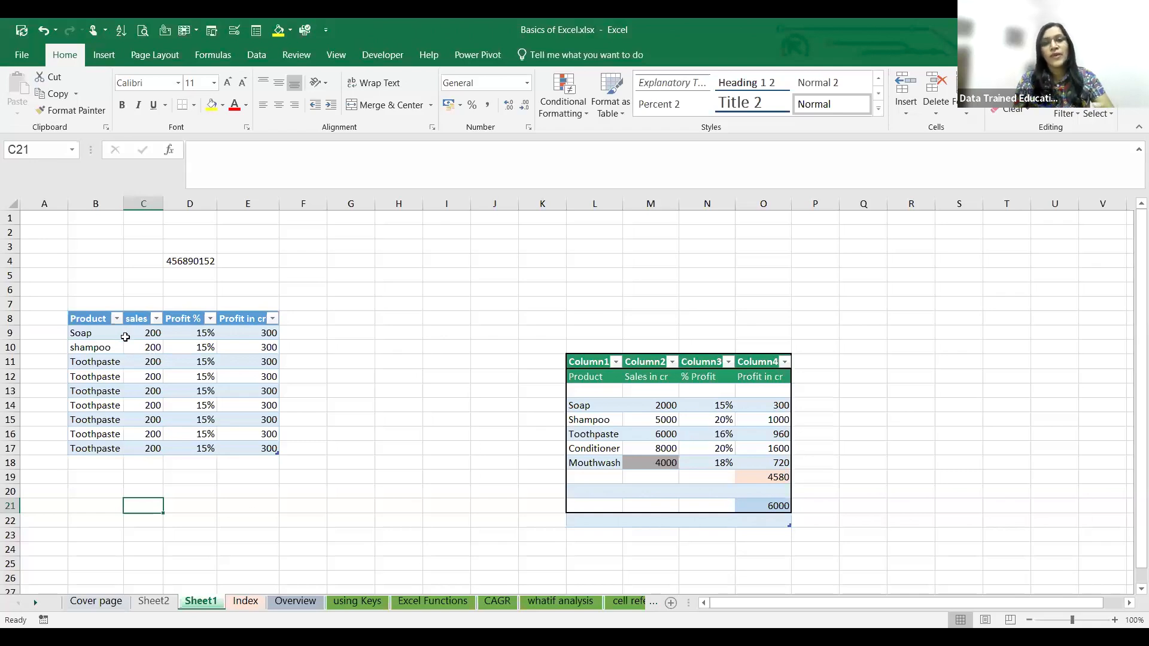
pyautogui.click(399, 390)
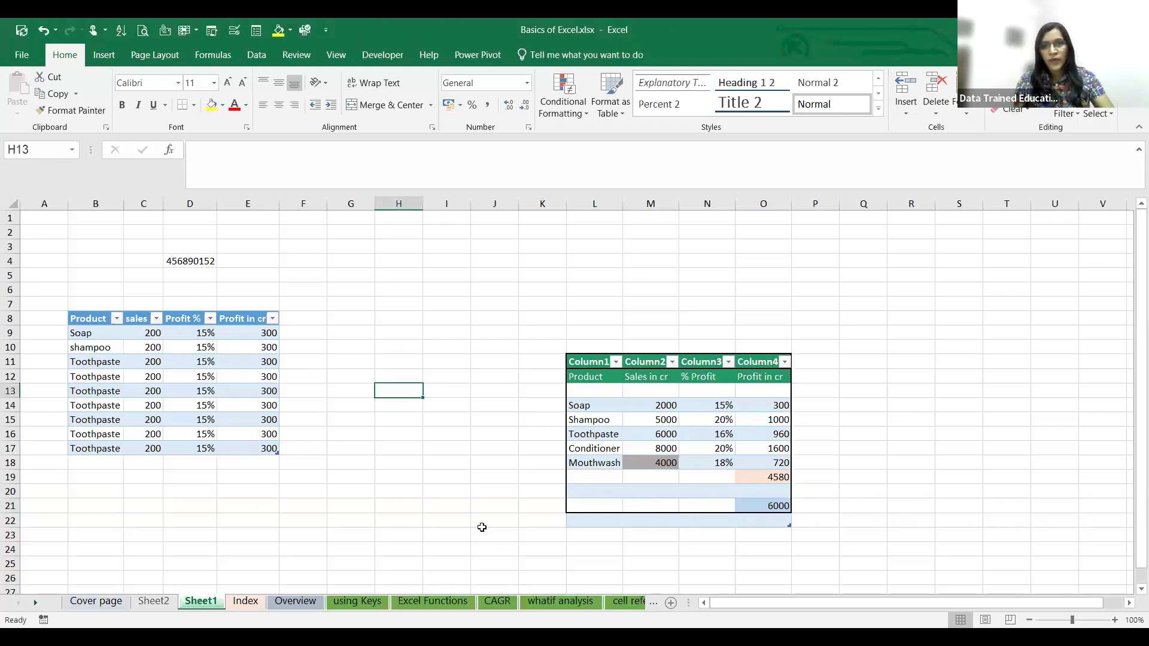
pyautogui.click(455, 448)
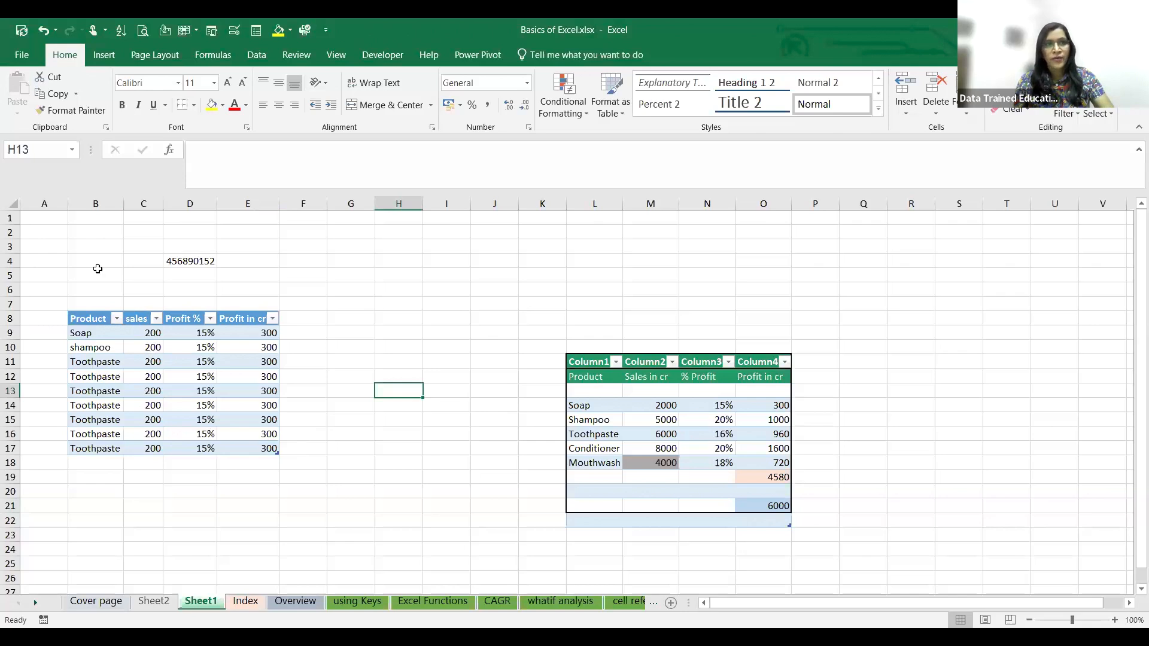
# - Copy the sentence text from merged cell B6 on Sheet2 into cell C17 and widen column C slightly
pyautogui.click(160, 604)
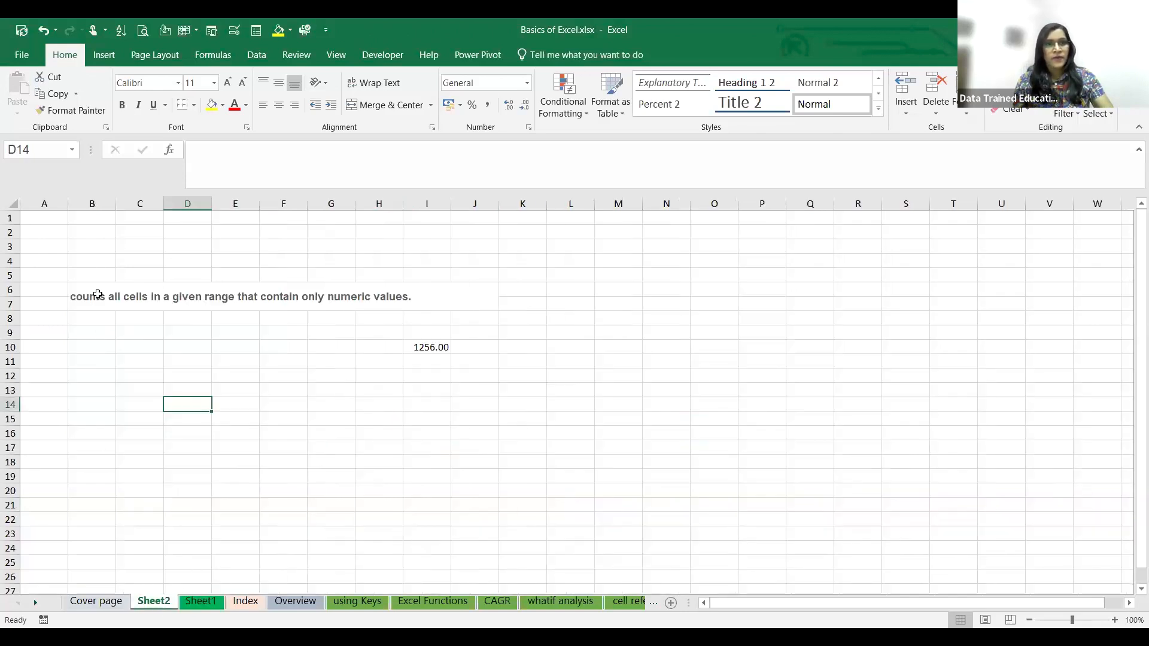
pyautogui.click(153, 290)
pyautogui.tripleClick(484, 145)
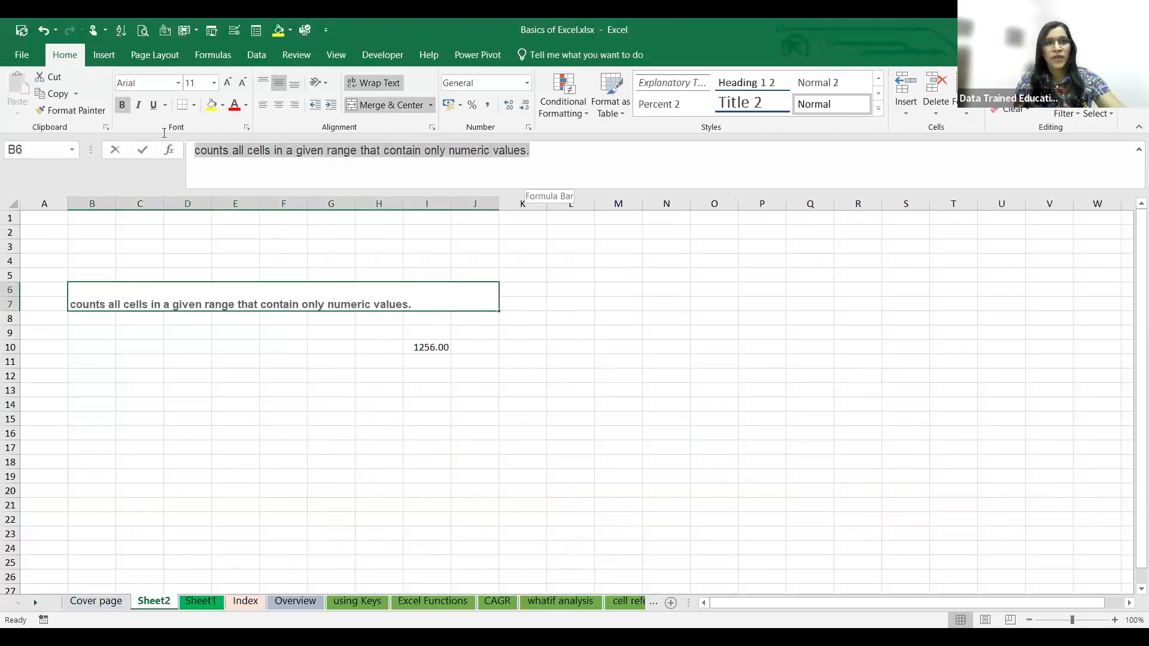
pyautogui.hotkey('ctrl', 'c')
pyautogui.click(118, 449)
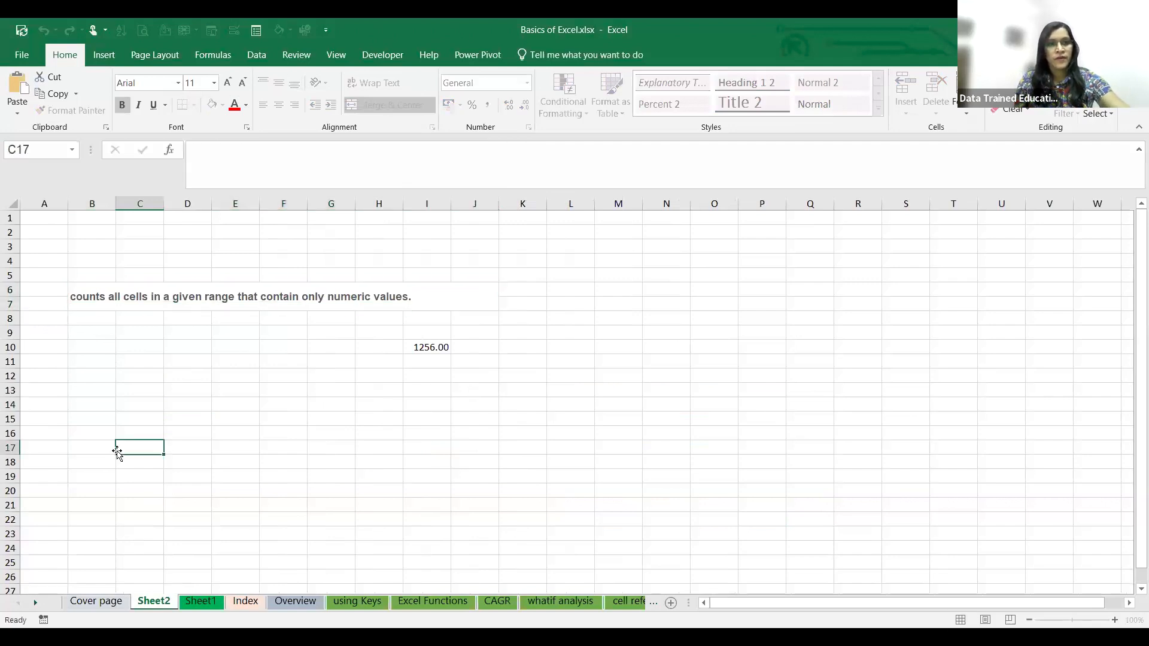
pyautogui.hotkey('ctrl', 'v')
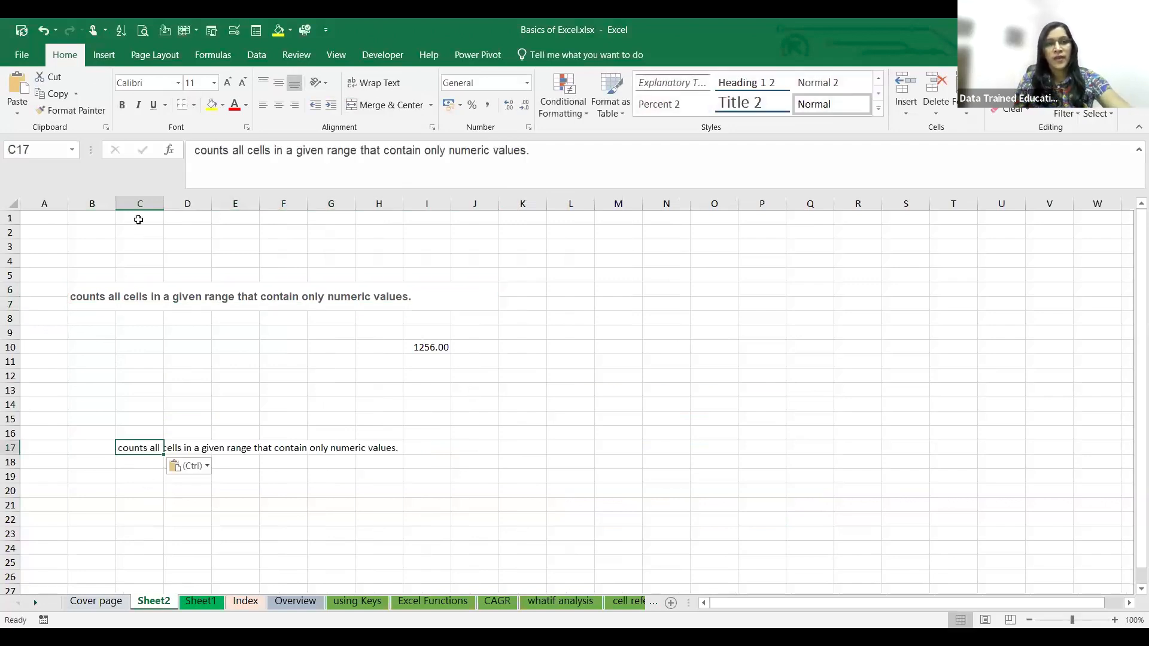
pyautogui.moveTo(163, 204); pyautogui.dragTo(166, 204)
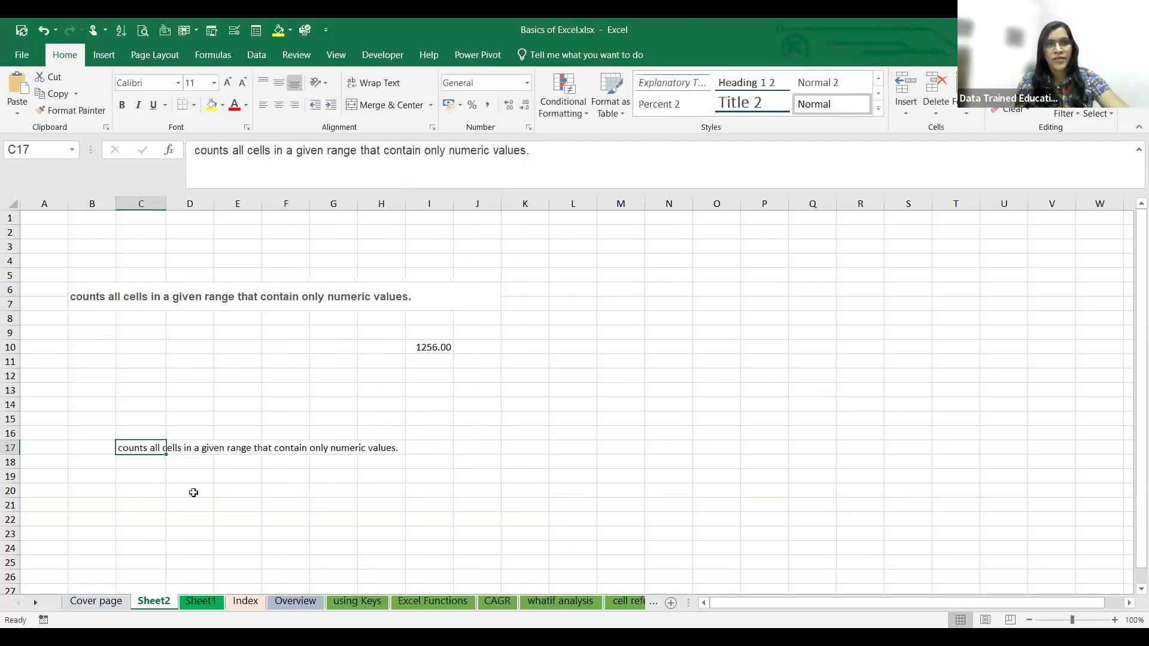
pyautogui.click(176, 466)
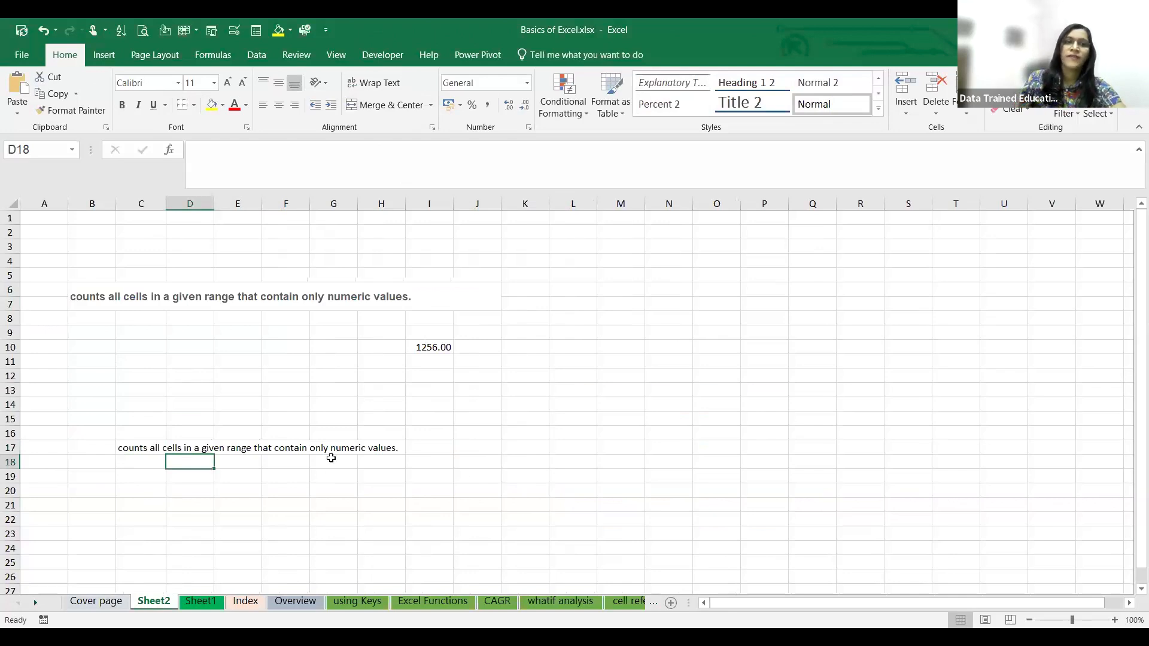
# - Merge cells B16:I17 around the pasted sentence and centre its text vertically and horizontally
pyautogui.click(118, 445)
pyautogui.click(103, 488)
pyautogui.moveTo(103, 448); pyautogui.dragTo(431, 429)
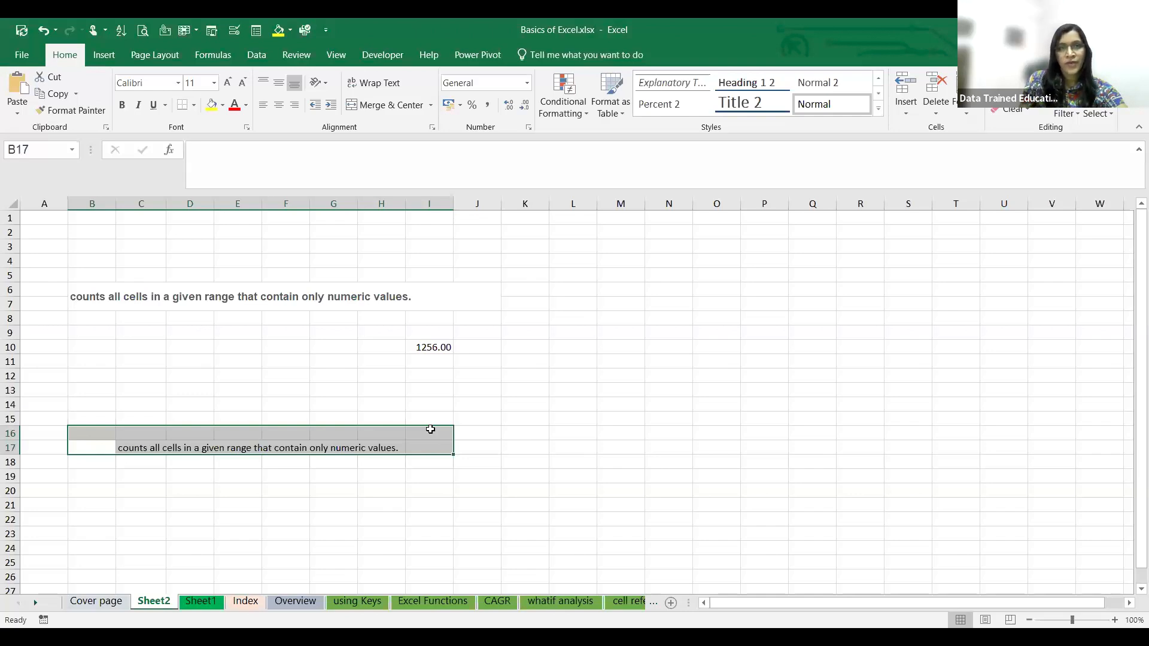
pyautogui.click(431, 105)
pyautogui.click(404, 161)
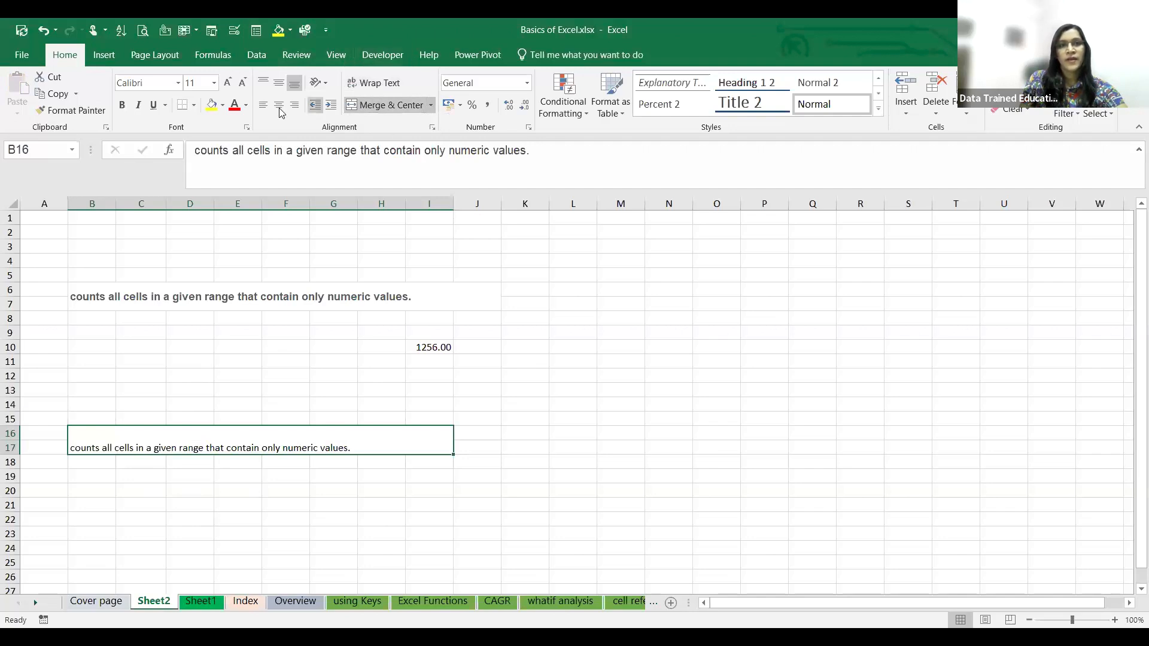
pyautogui.click(279, 83)
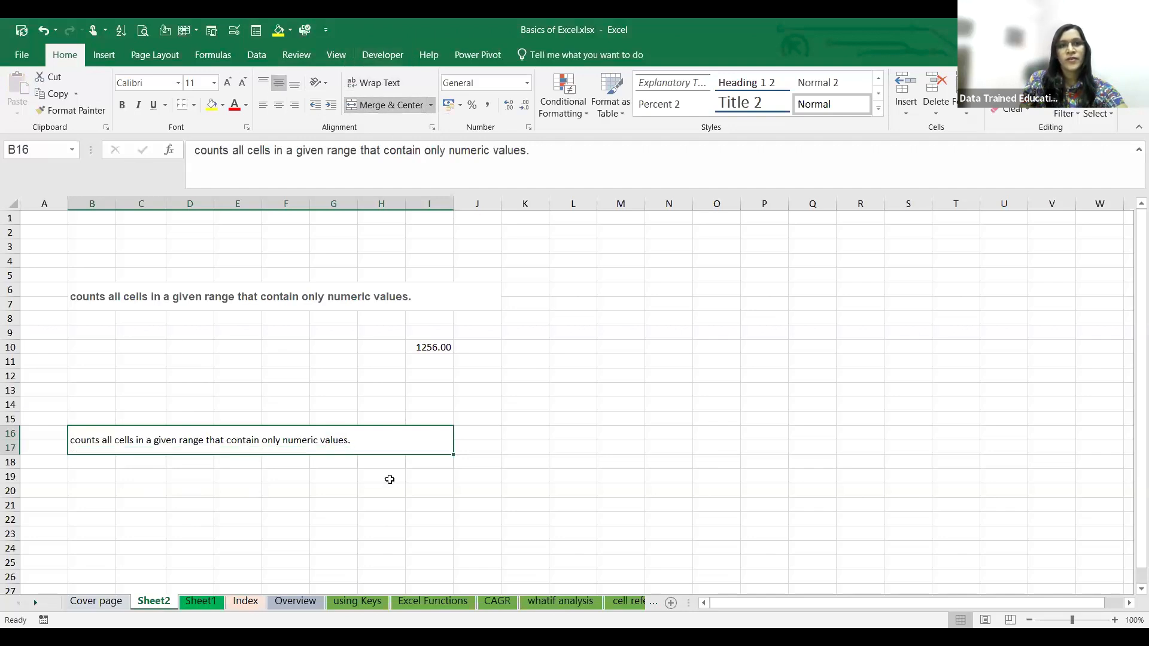
pyautogui.click(279, 105)
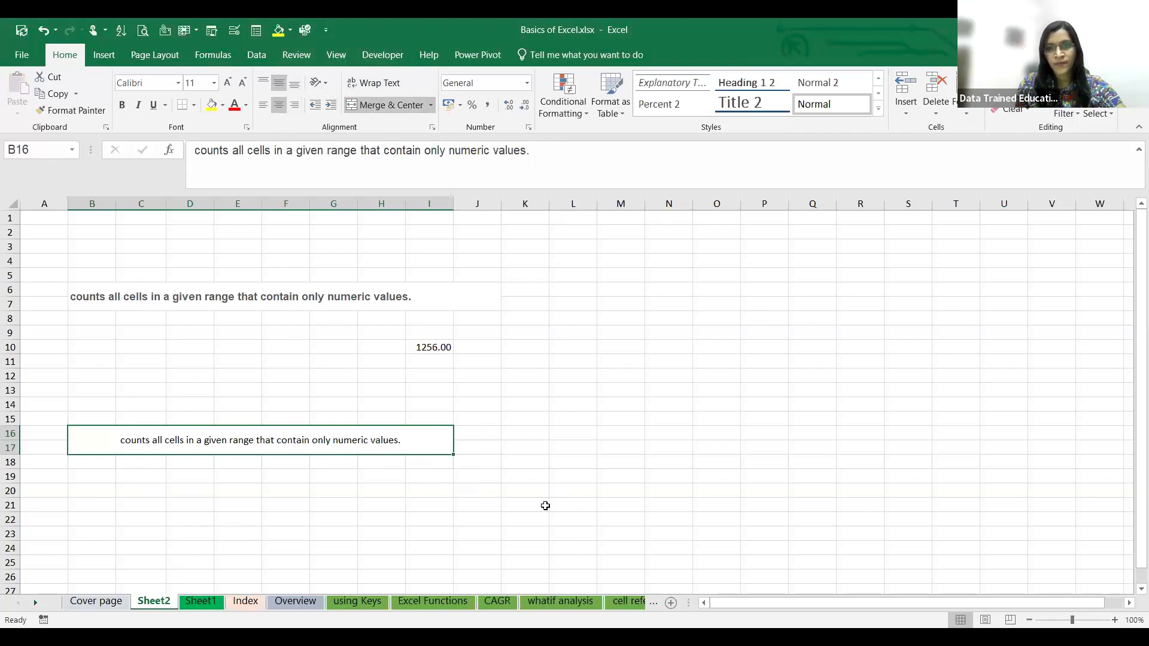
# - Display the Cover page sheet of the workbook
pyautogui.hotkey('alt', 'Tab')
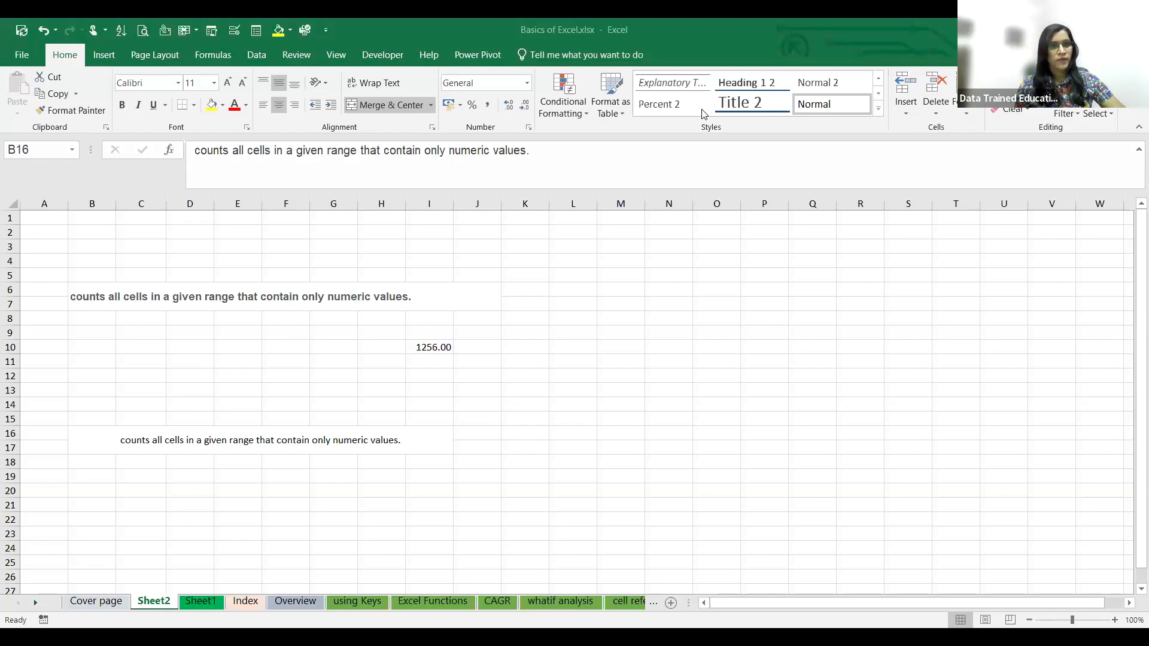
pyautogui.click(195, 604)
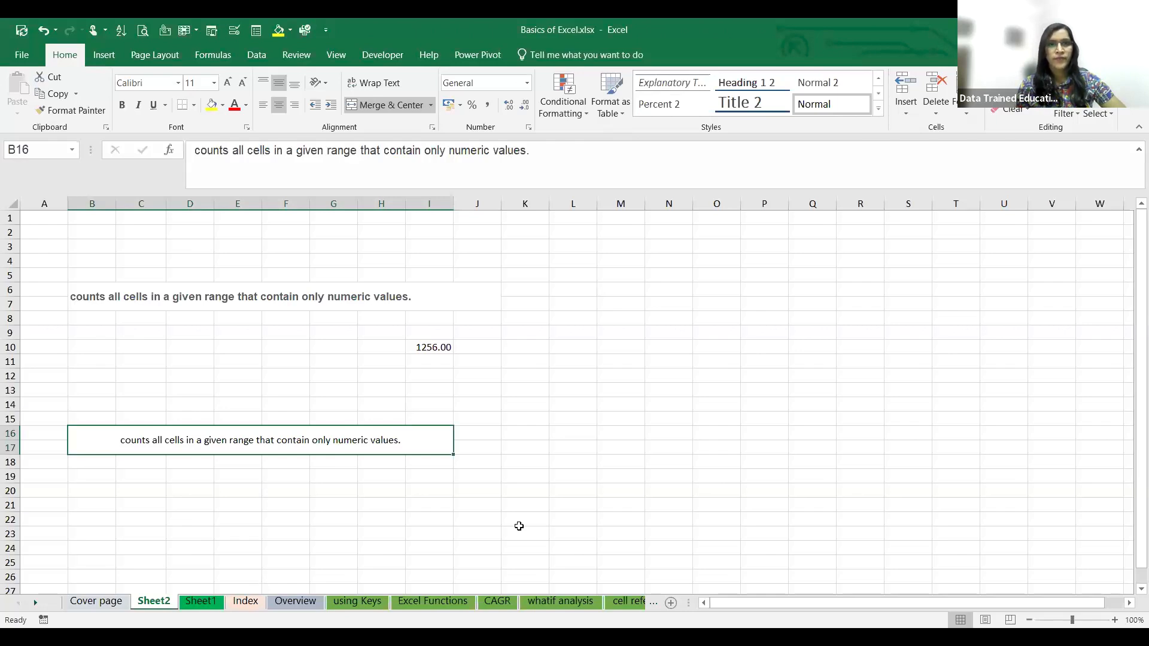
pyautogui.hotkey('alt', 'Tab')
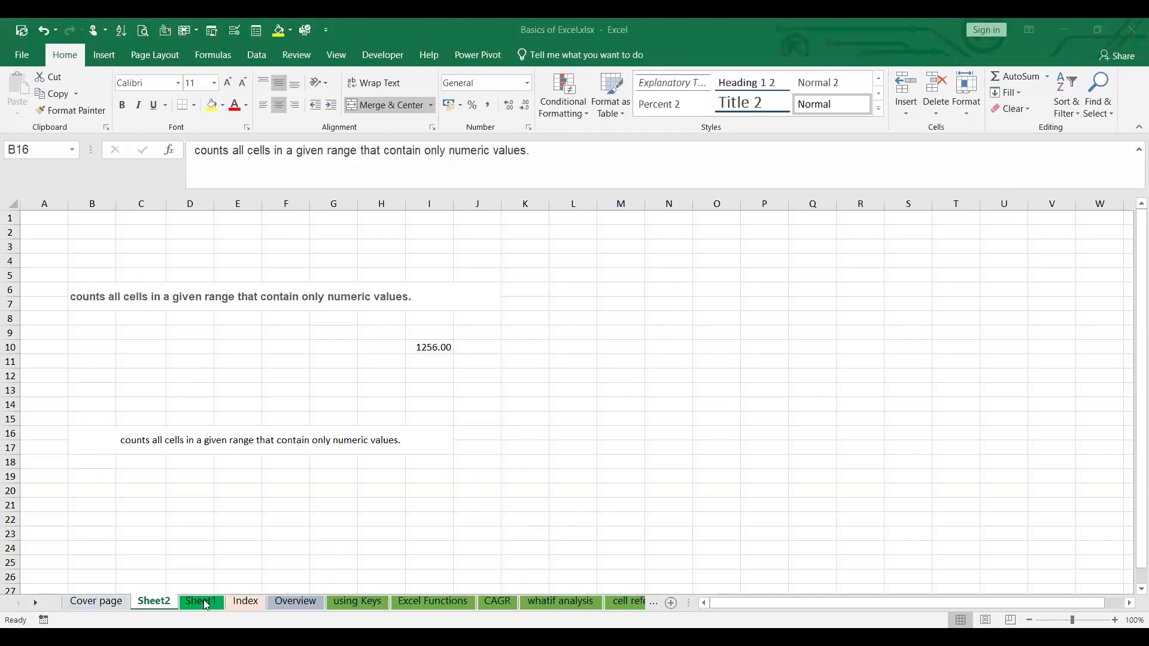
pyautogui.click(107, 603)
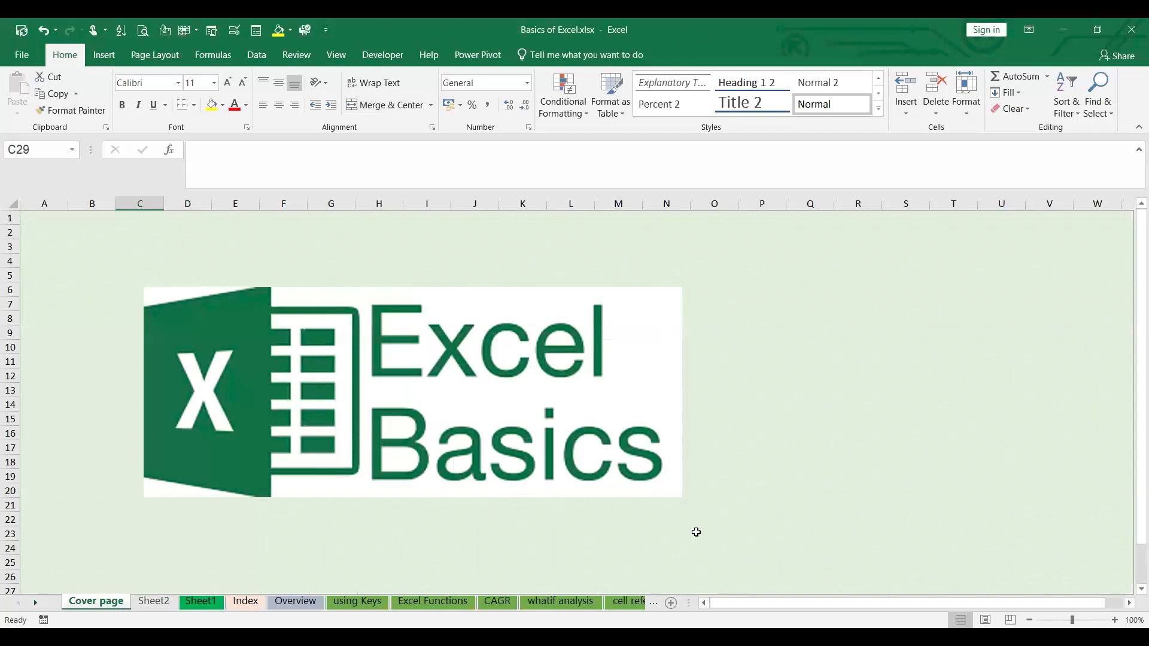
pyautogui.hotkey('alt', 'Tab')
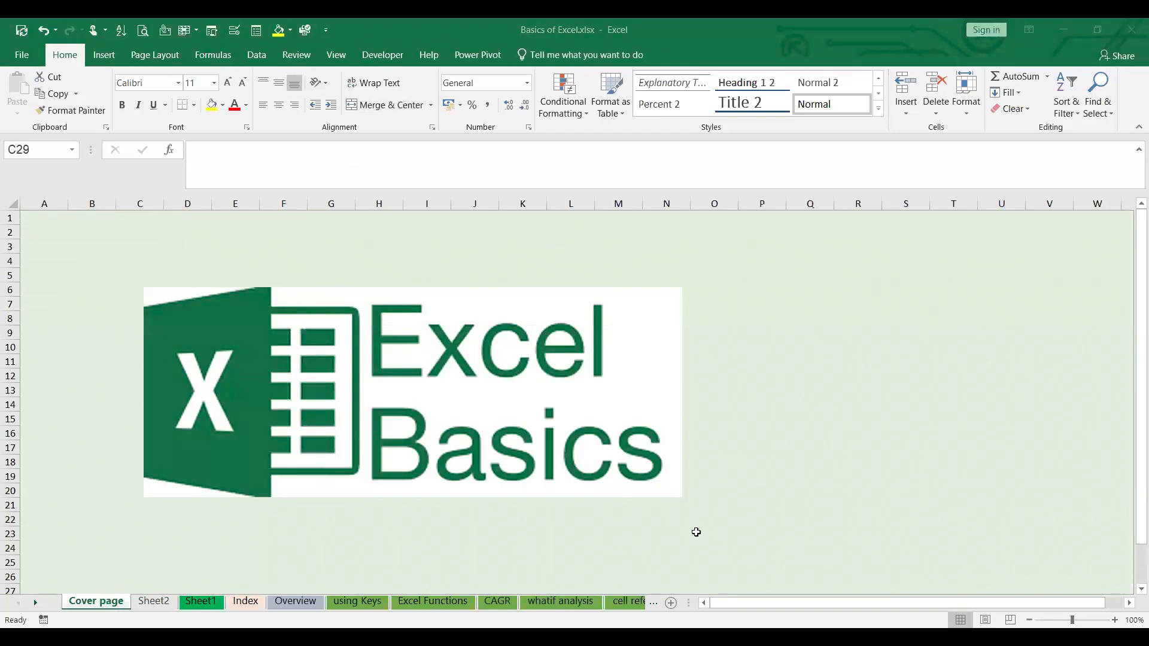
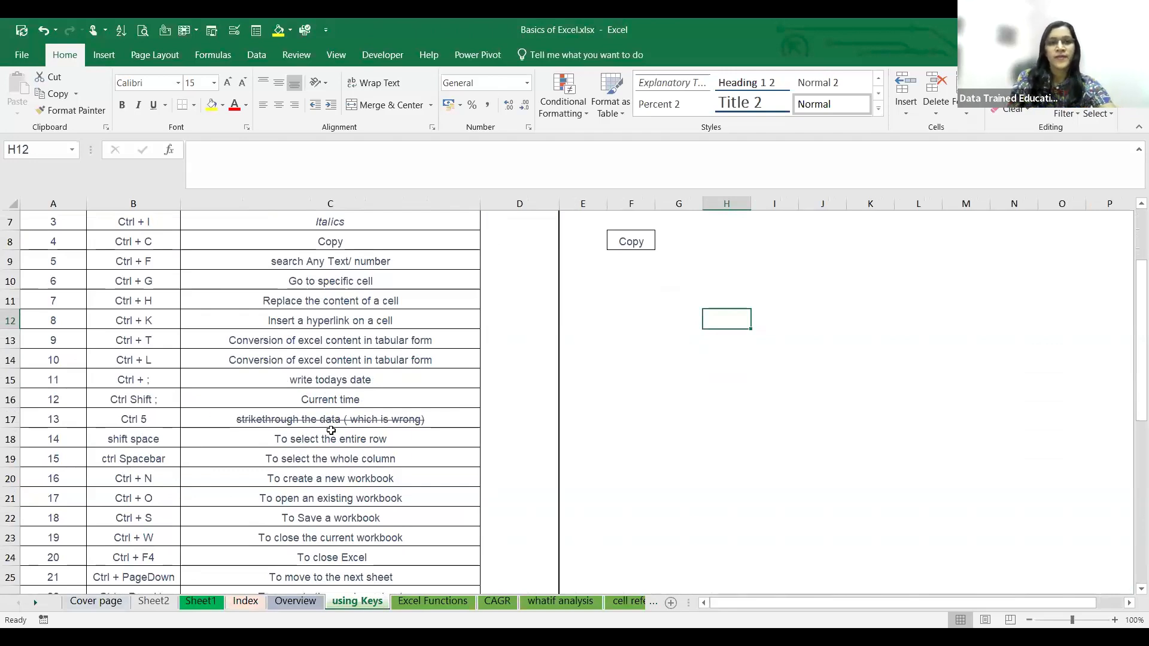
# - Strike through the text "Go to specific cell" in cell C10
pyautogui.click(328, 279)
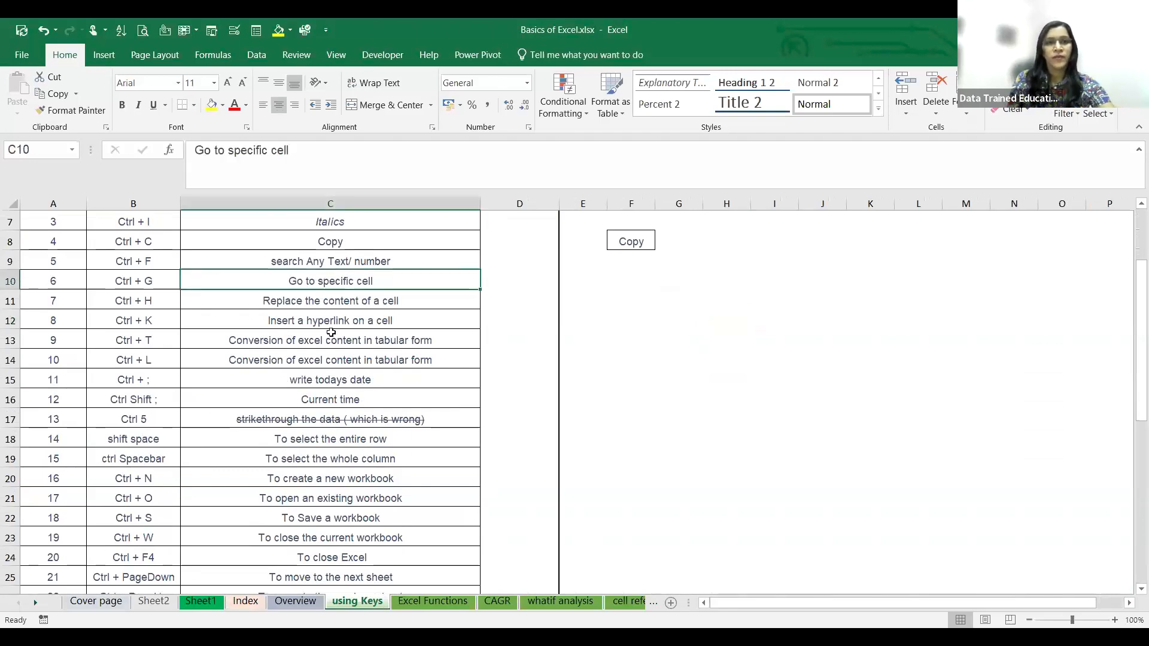
pyautogui.hotkey('ctrl', '5')
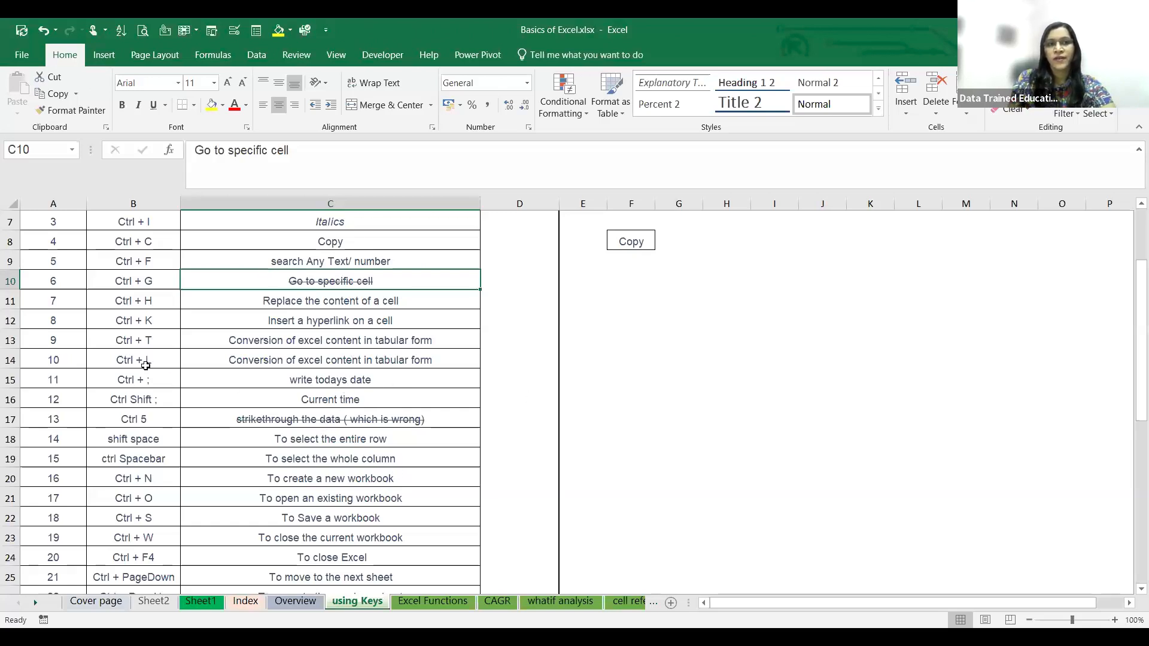
# - Try to enter the formula =(today) in cell D15, beside the "write todays date" entry
pyautogui.click(526, 377)
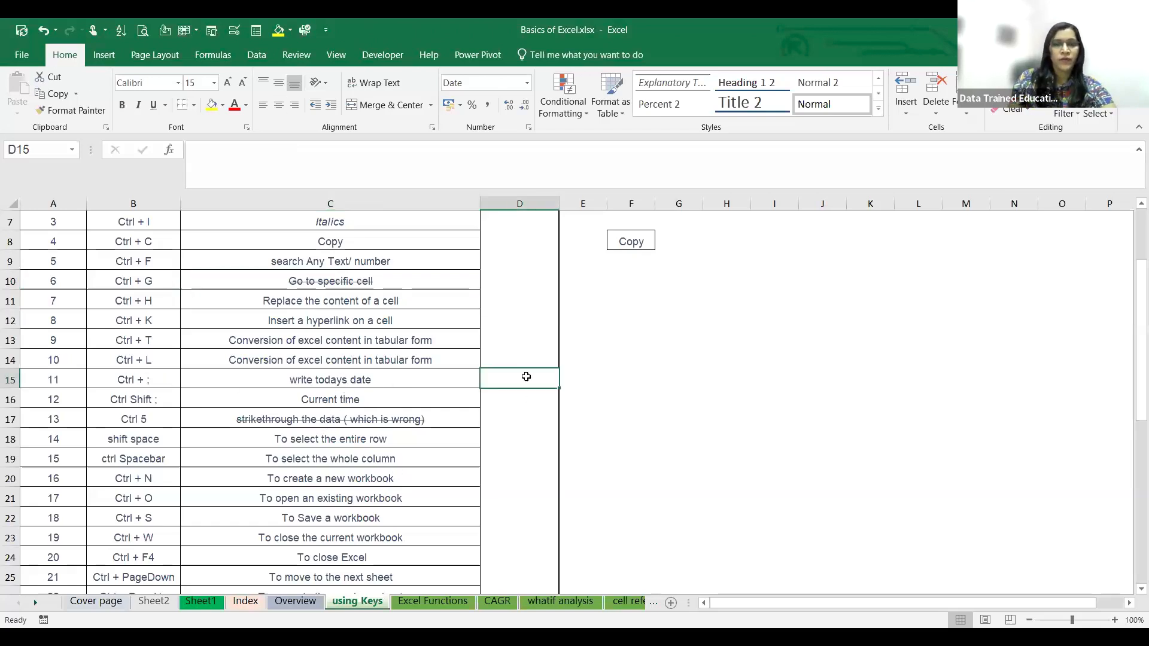
pyautogui.write('=(')
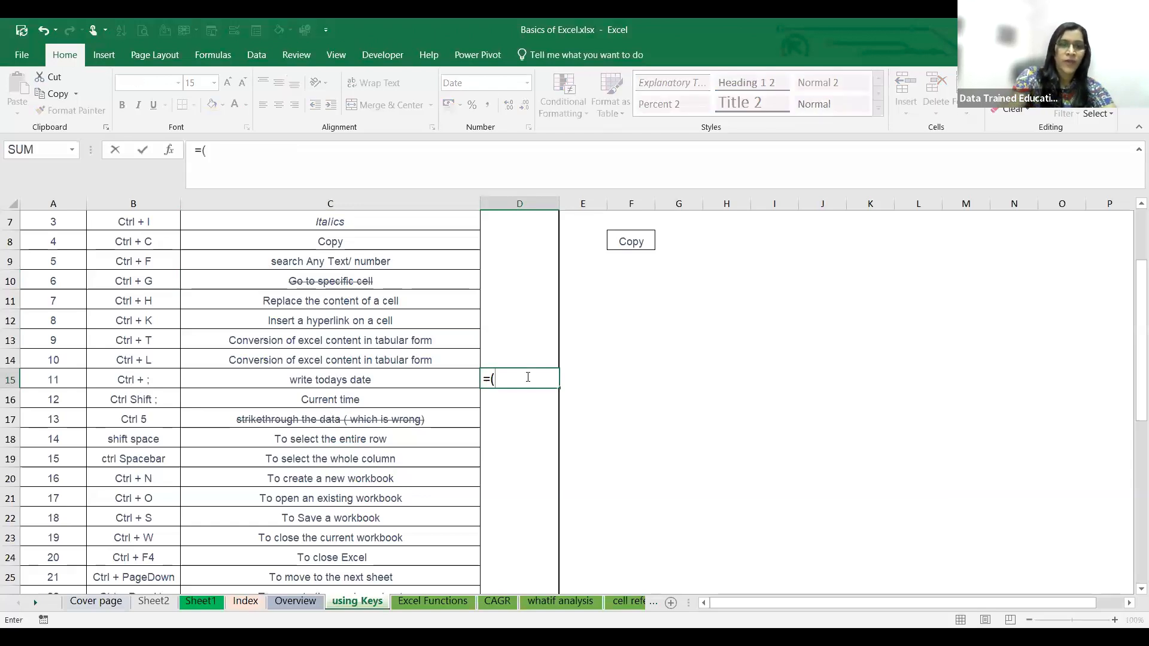
pyautogui.write('today)')
pyautogui.hotkey('ctrl', 'Return')
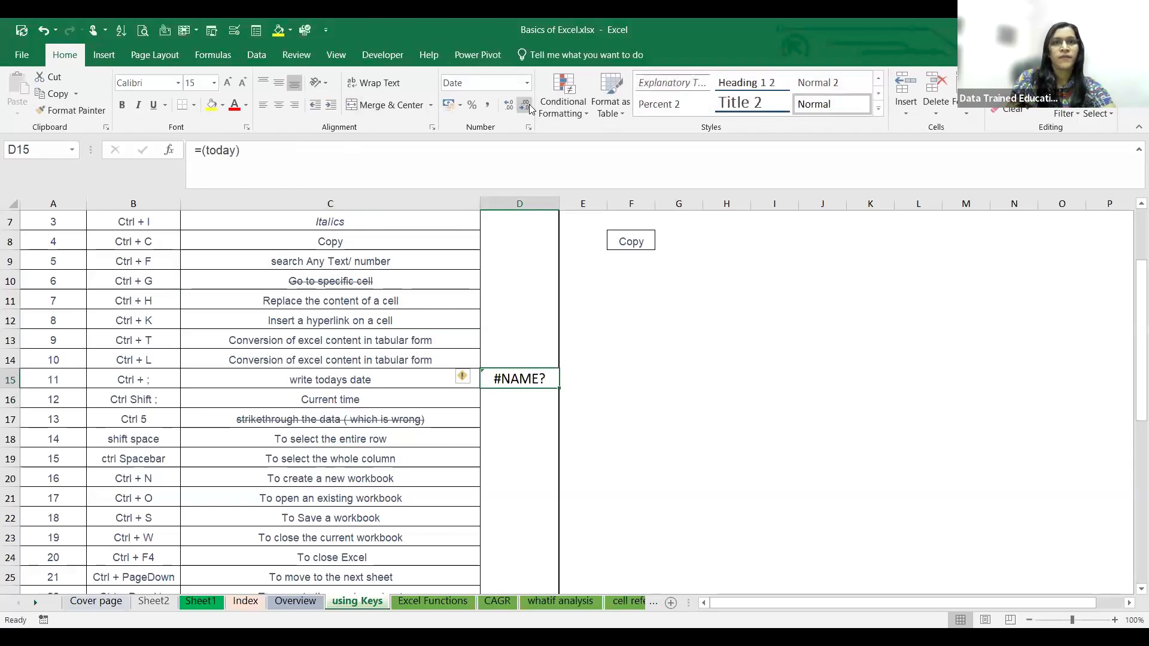
# - Apply the Currency number format to cell D15 and clear its formula
pyautogui.click(527, 82)
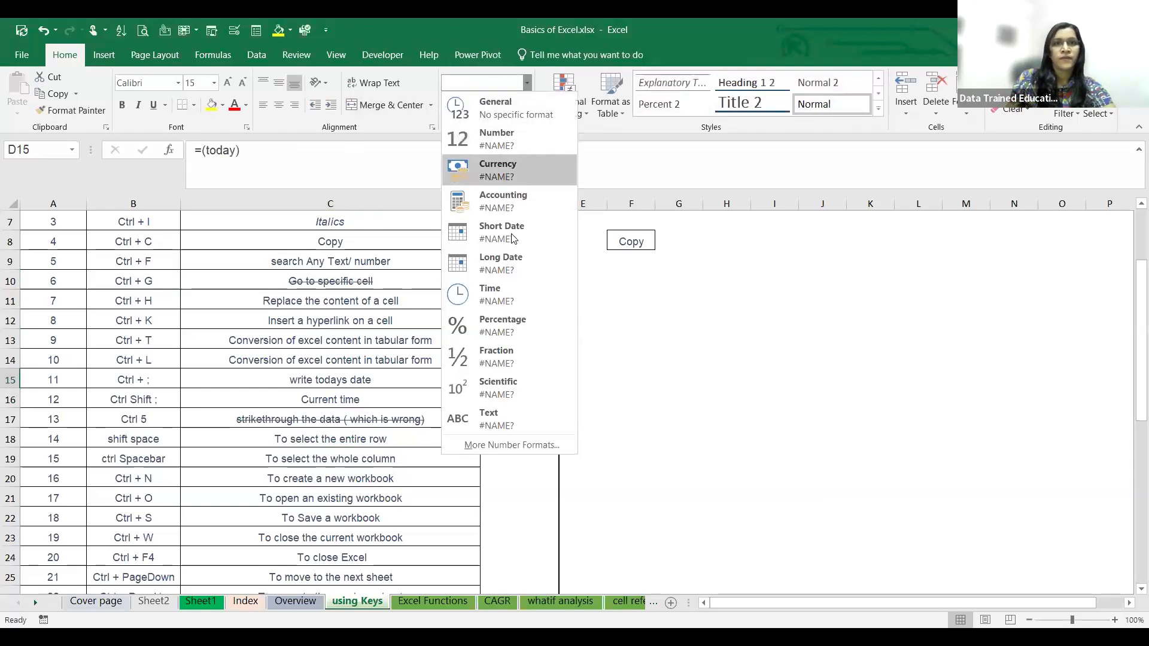
pyautogui.click(508, 176)
pyautogui.click(638, 422)
pyautogui.click(507, 378)
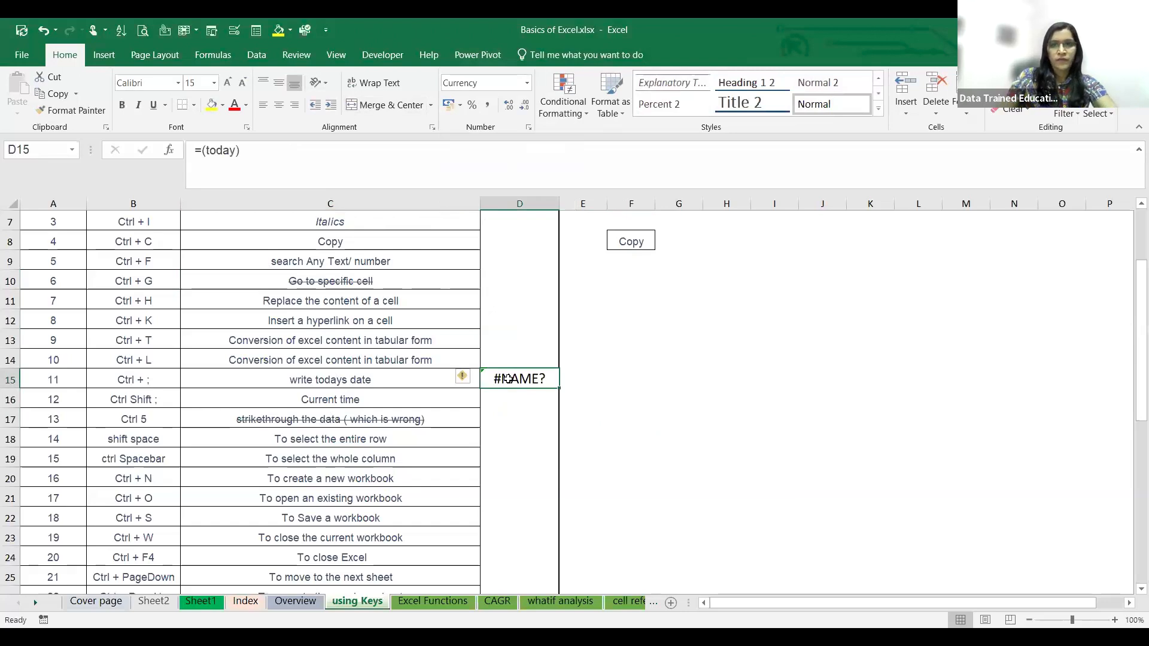
pyautogui.press('Delete')
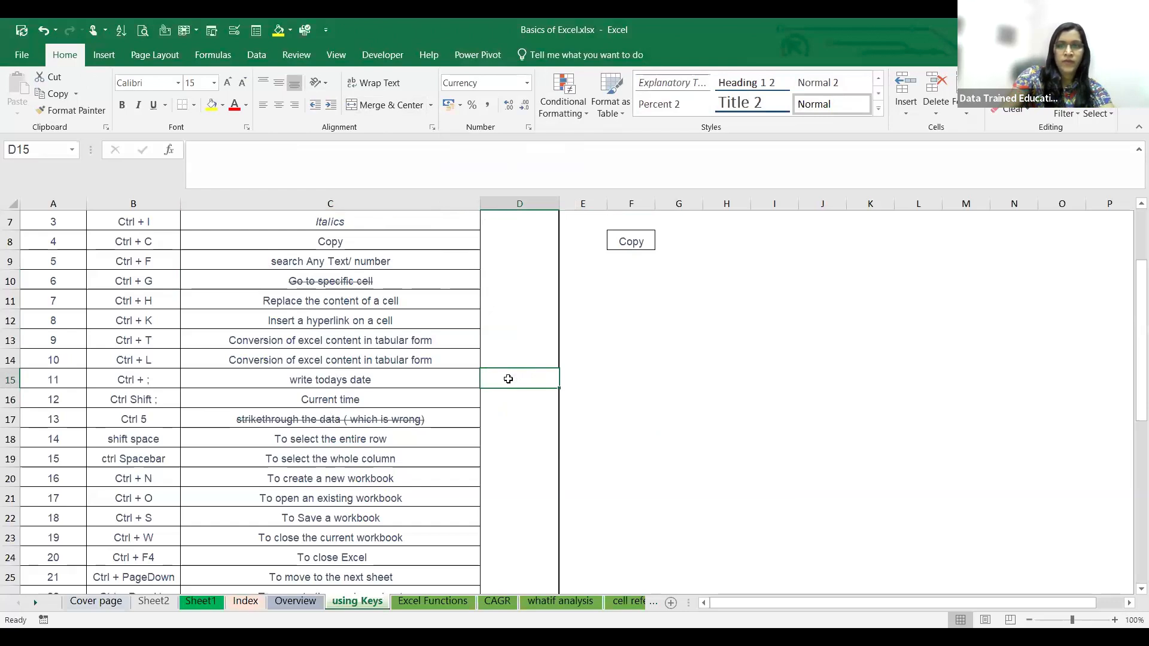
# - Insert today's date, 23-03-2024, as a fixed value in cell D15
pyautogui.hotkey('ctrl', ';')
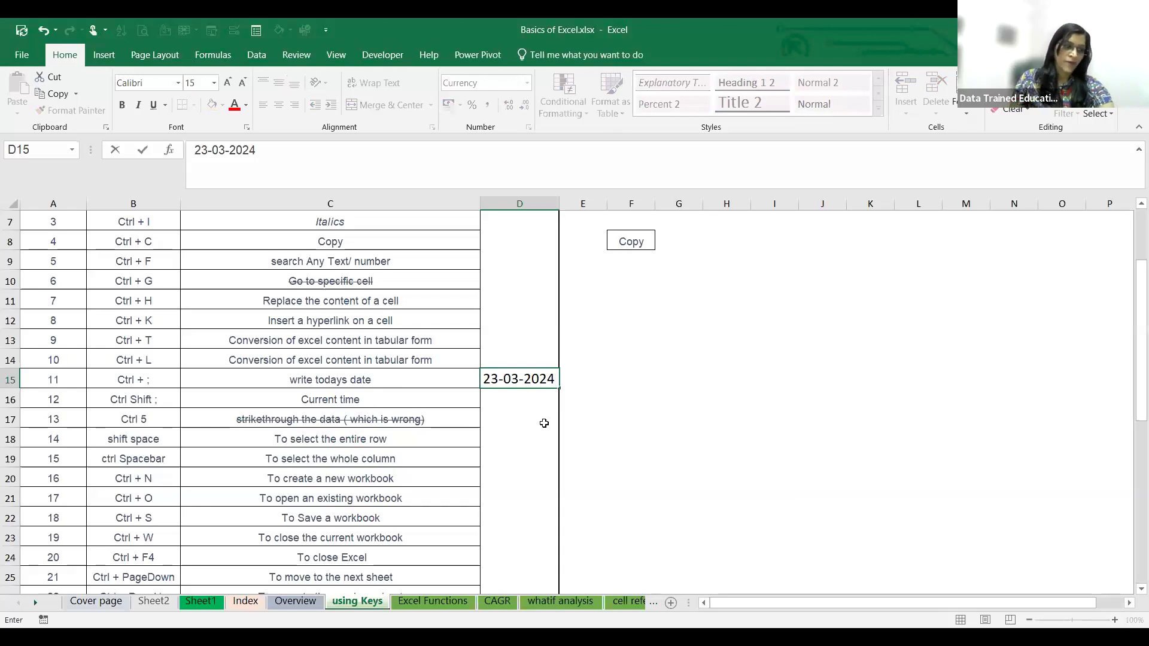
pyautogui.click(539, 395)
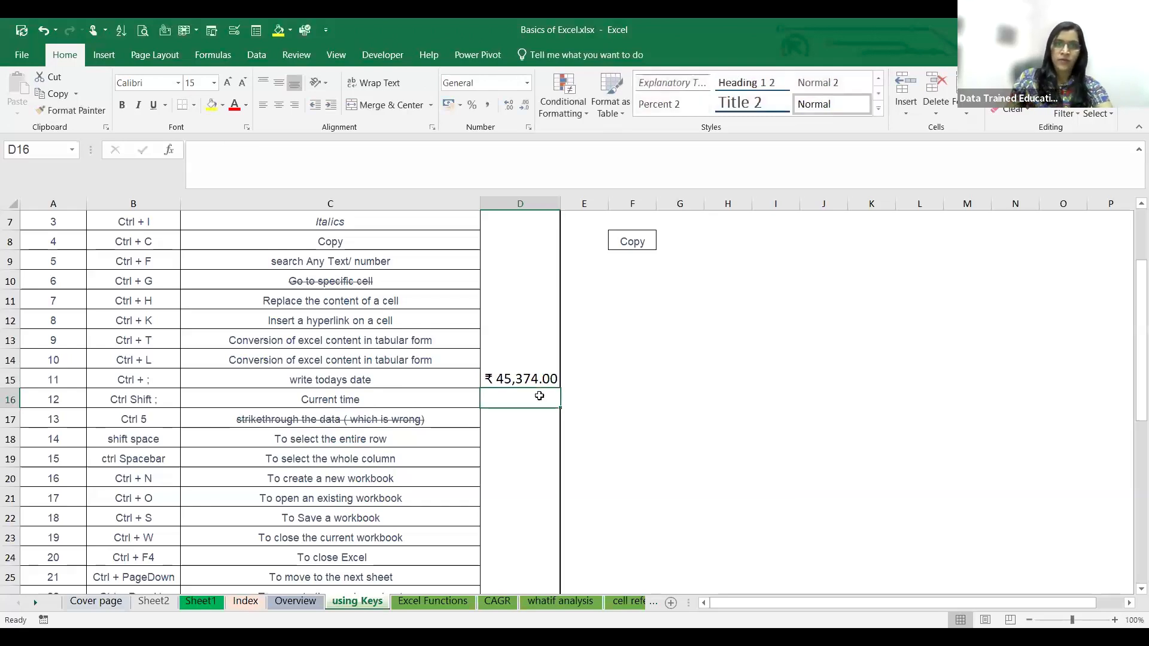
# - Set the number format of cell D15 to General and clear its contents
pyautogui.click(530, 378)
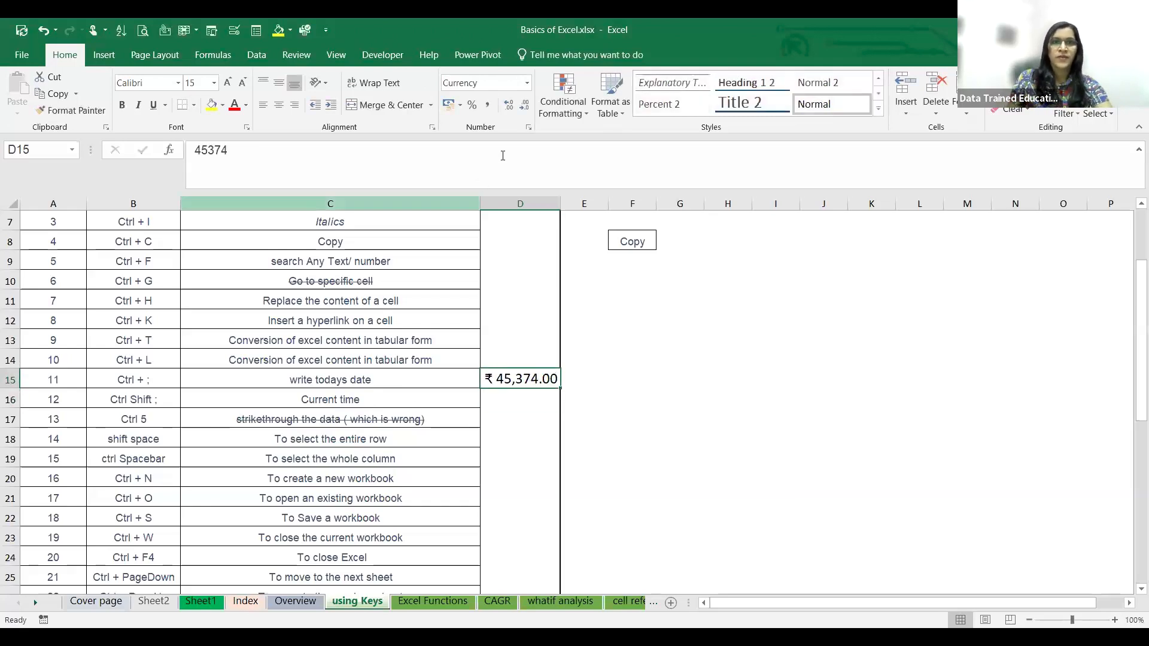
pyautogui.click(522, 83)
pyautogui.click(527, 90)
pyautogui.click(471, 101)
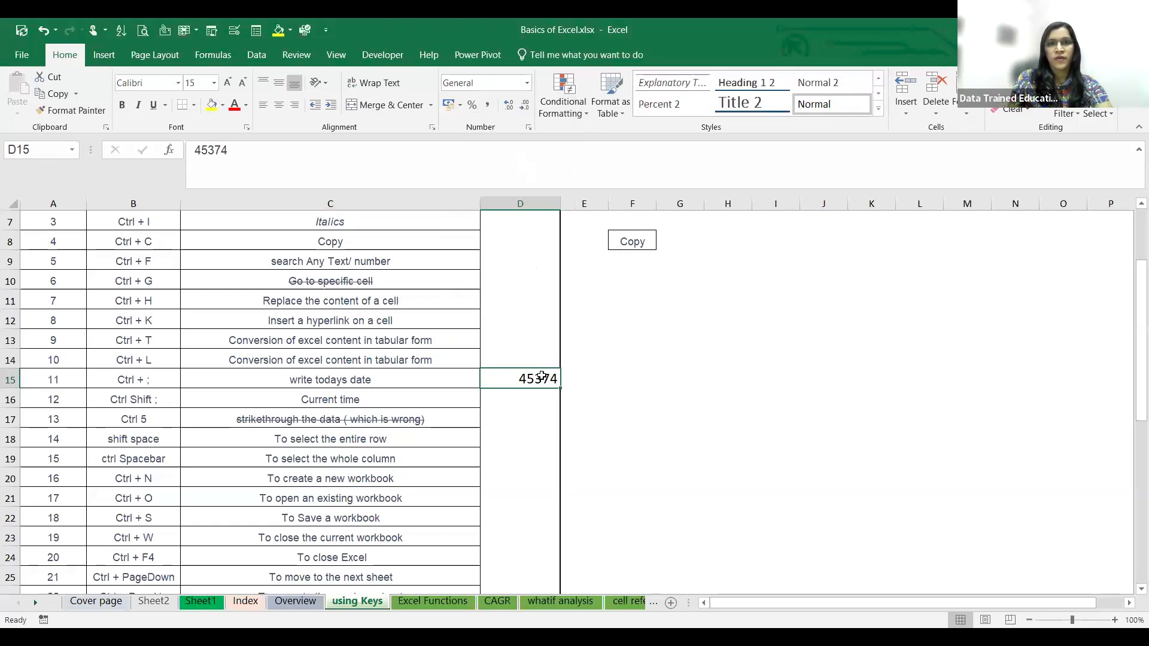
pyautogui.press('Delete')
pyautogui.click(646, 413)
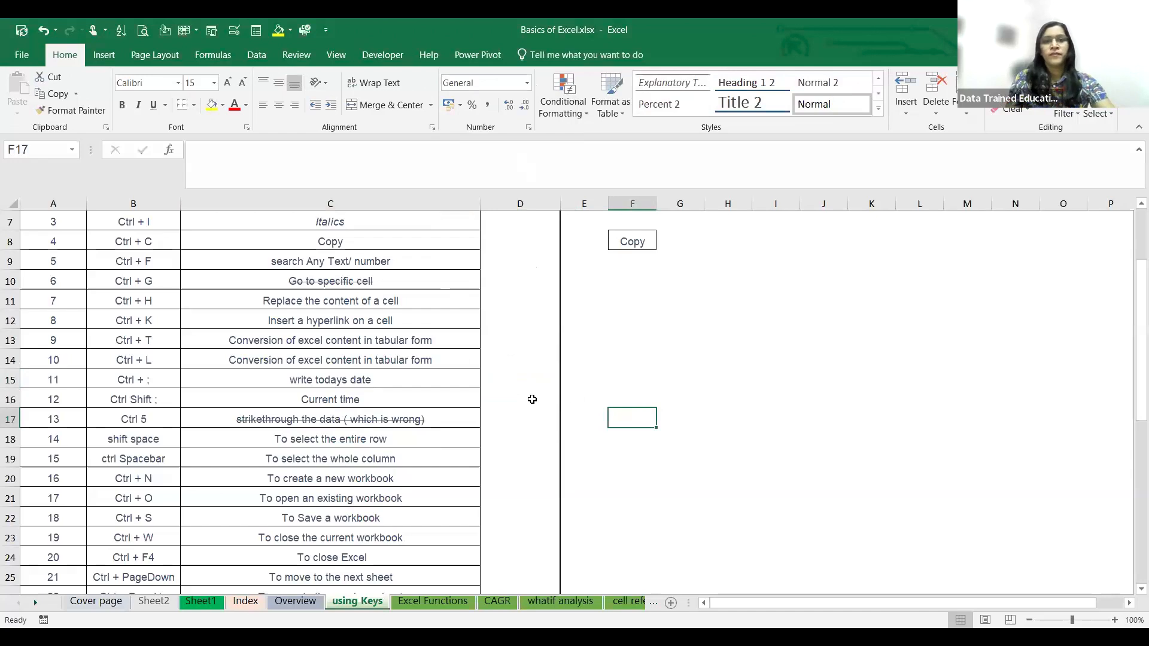
# - Examine the rest of the keyboard shortcut list on the using Keys sheet, down to the Auto Sum entry
pyautogui.click(504, 379)
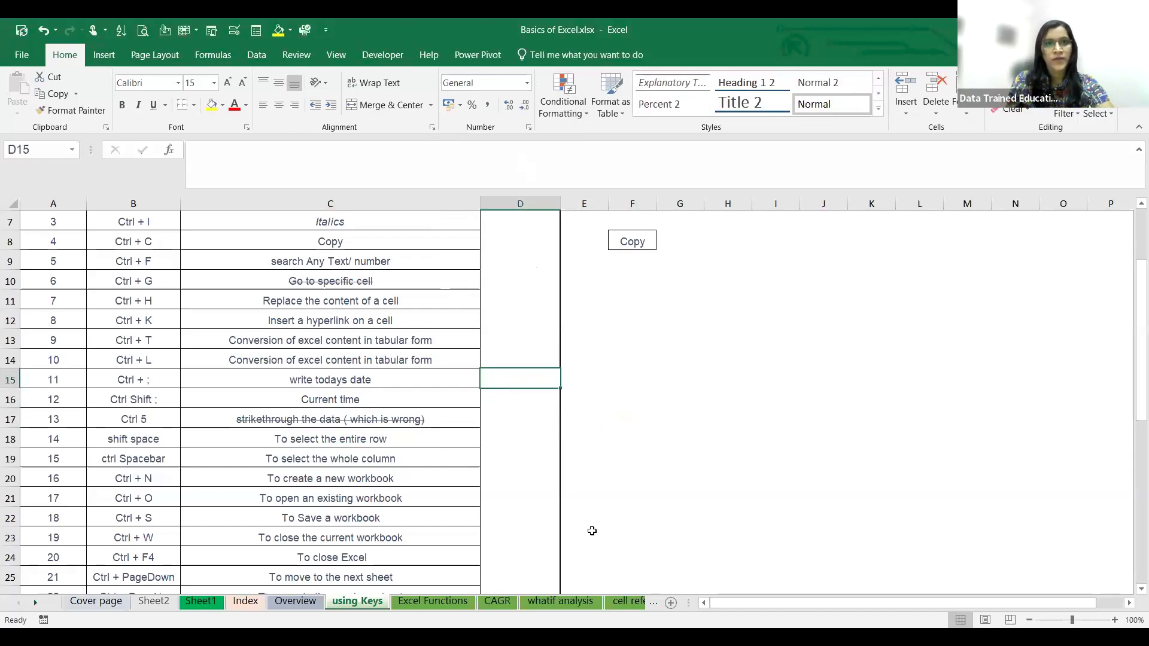
pyautogui.hotkey('ctrl', 'n')
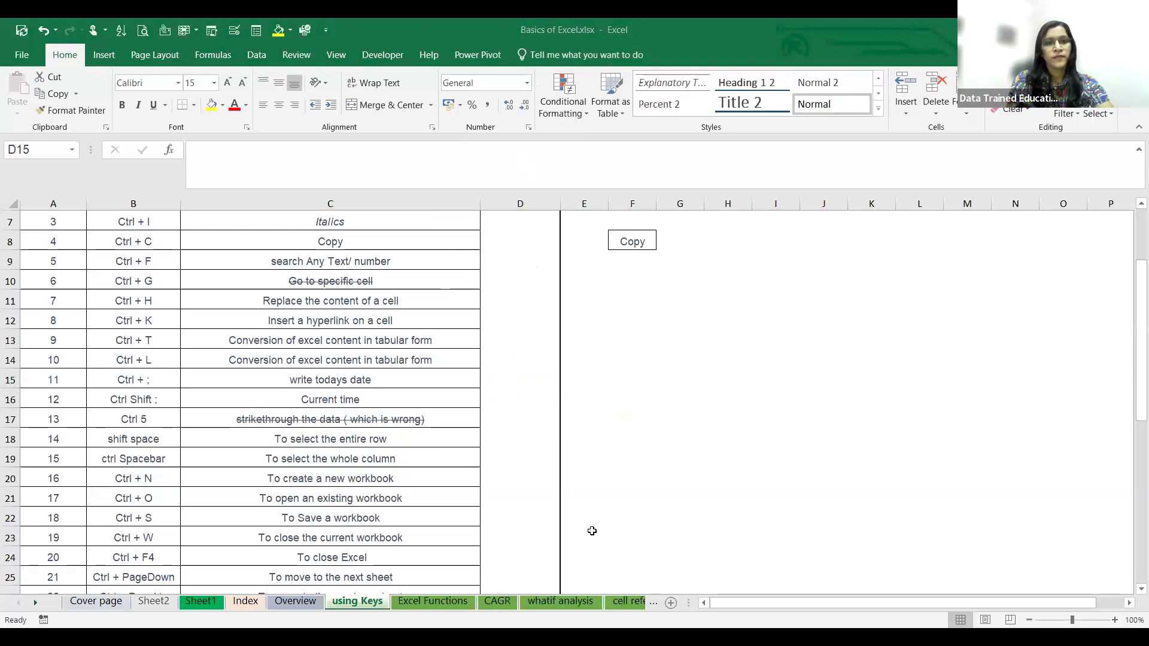
pyautogui.scroll(-3, 308, 500)
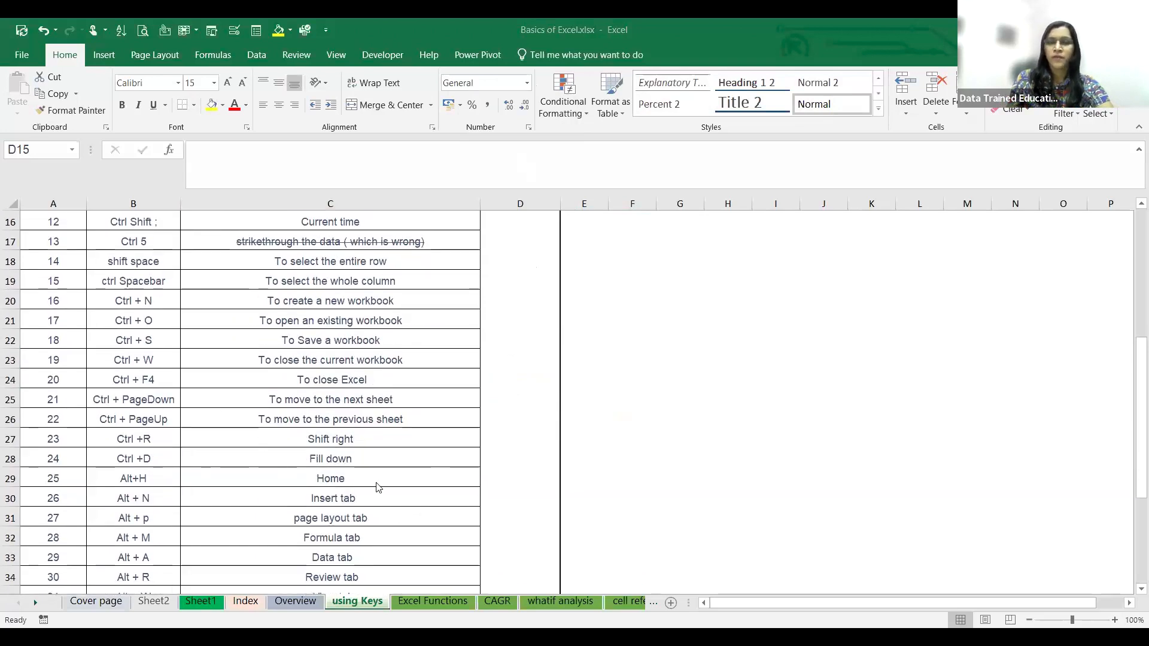
pyautogui.scroll(-1, 425, 438)
pyautogui.scroll(-2, 424, 437)
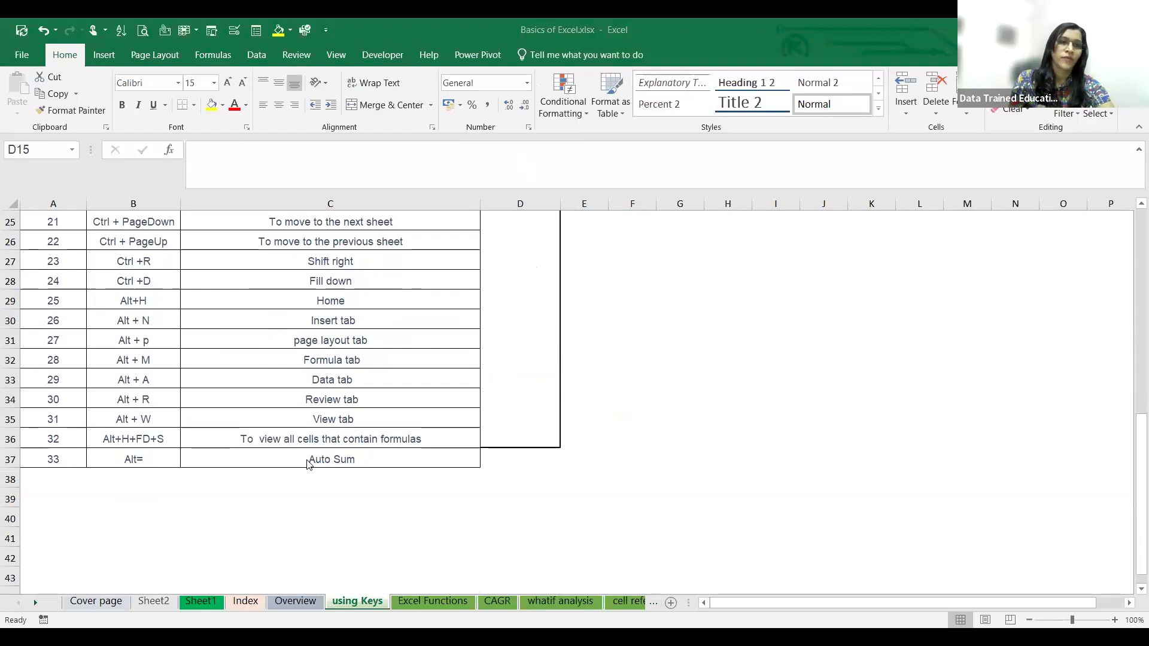
pyautogui.scroll(5, 307, 464)
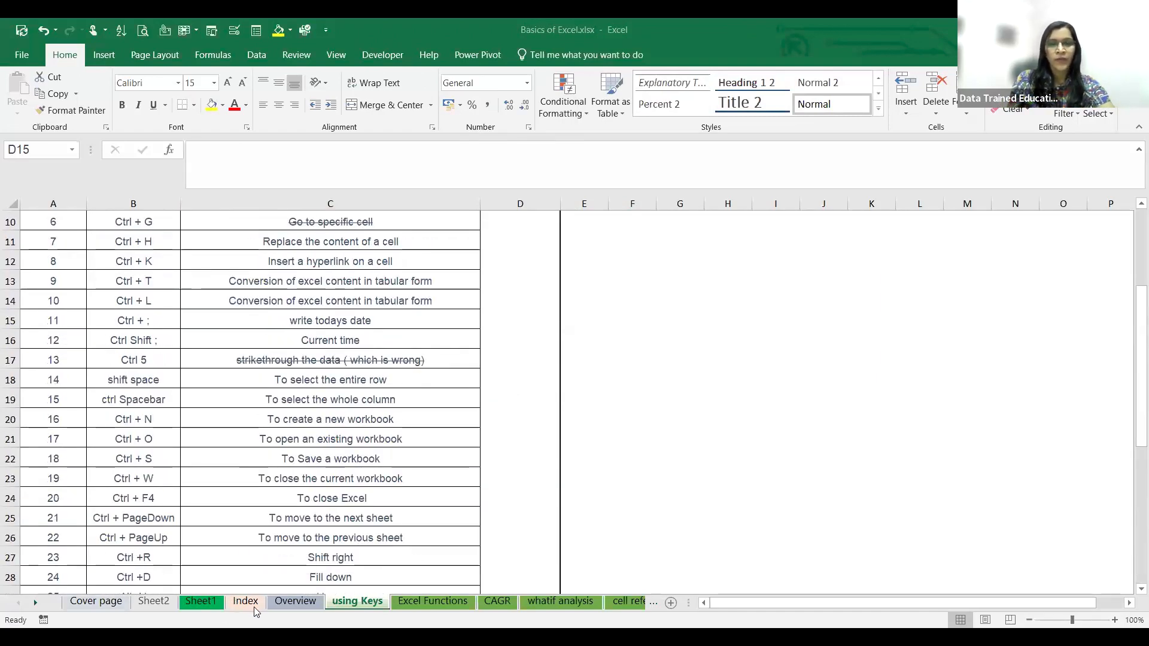
# - Display the Excel Functions sheet and clear the Sum(J4:J7) text from cell G5
pyautogui.click(432, 601)
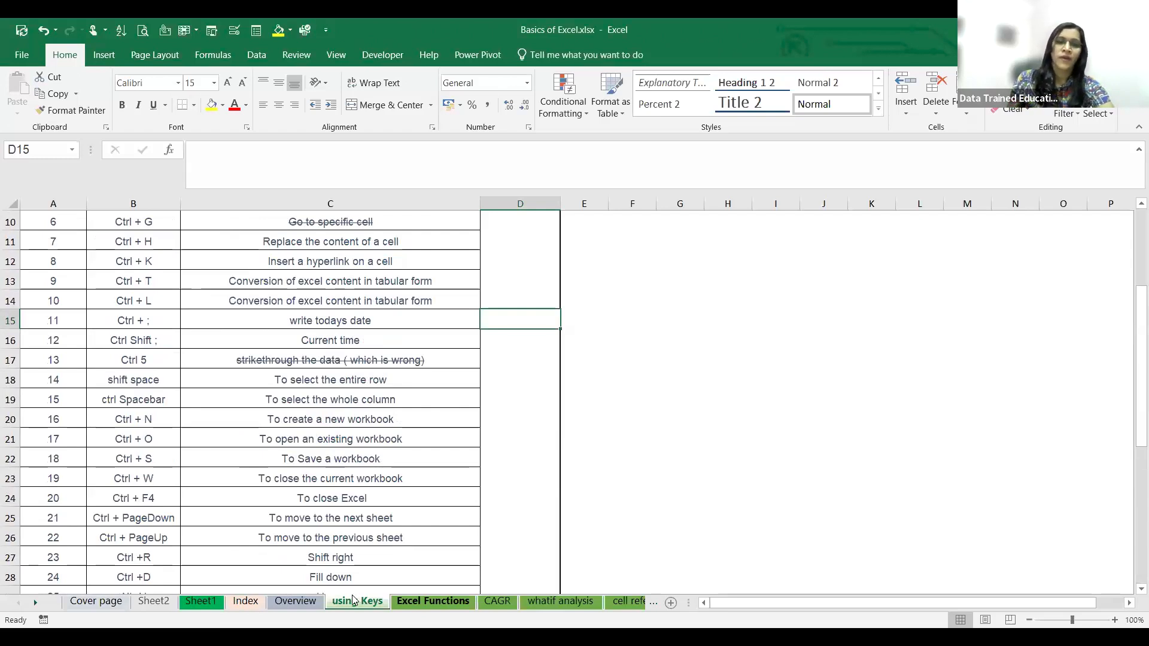
pyautogui.hotkey('ctrl', 'pagedown')
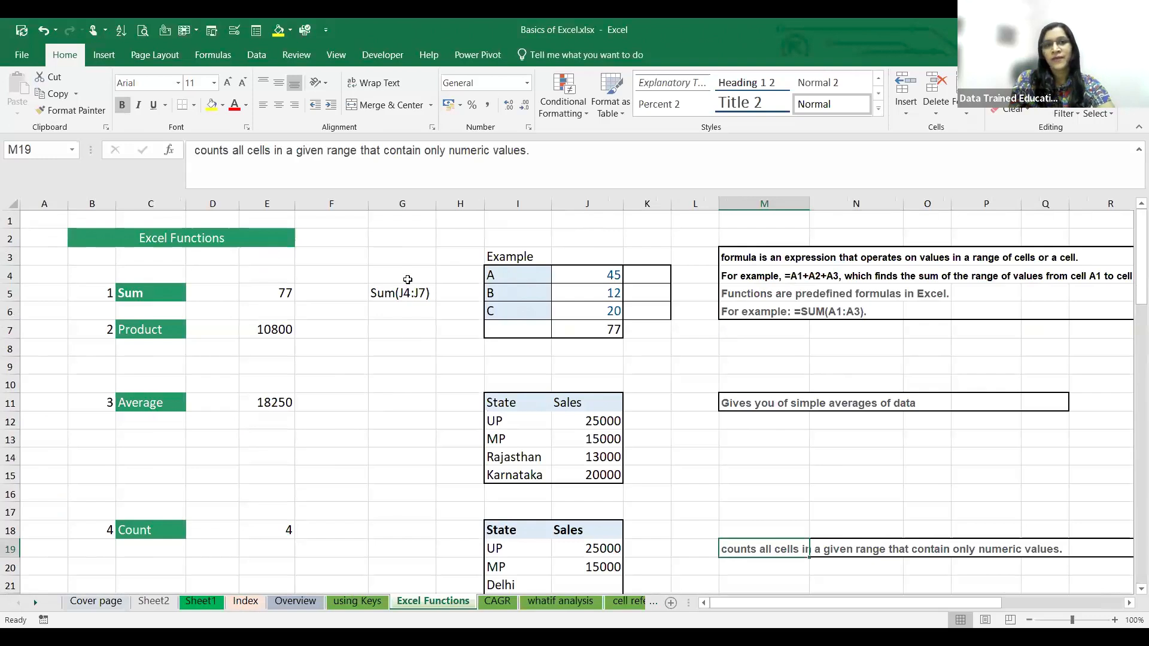
pyautogui.click(408, 279)
pyautogui.click(407, 289)
pyautogui.press('Delete')
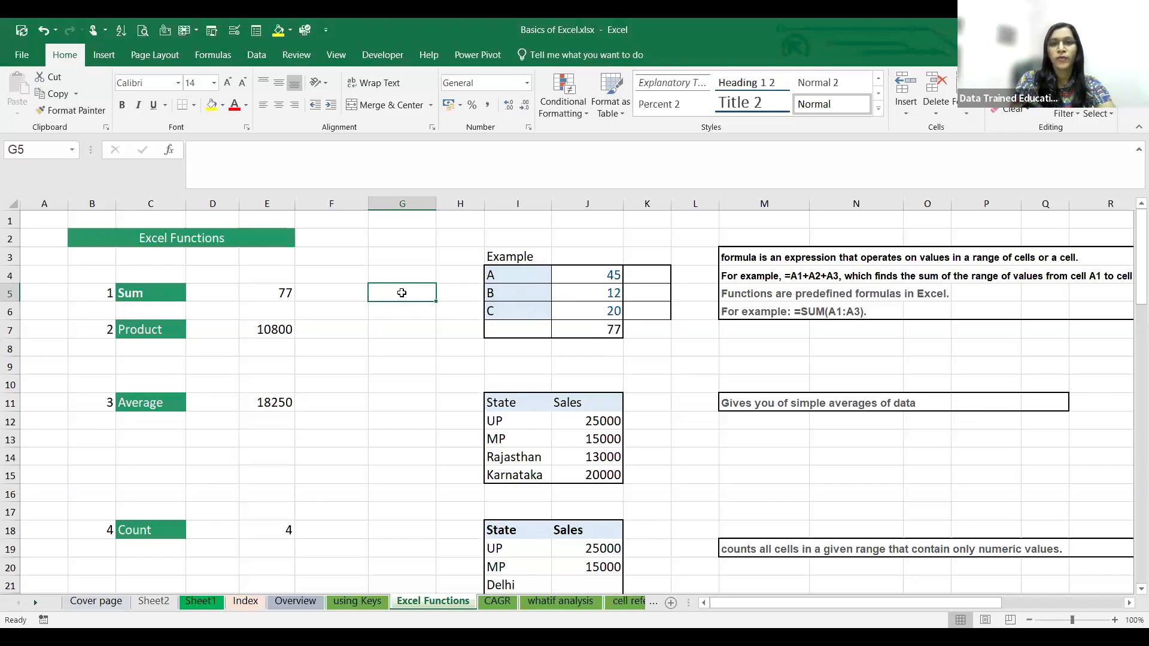
# - Enter the formula =J4+J5+J6 in cell G5 to add the three example values
pyautogui.write('=')
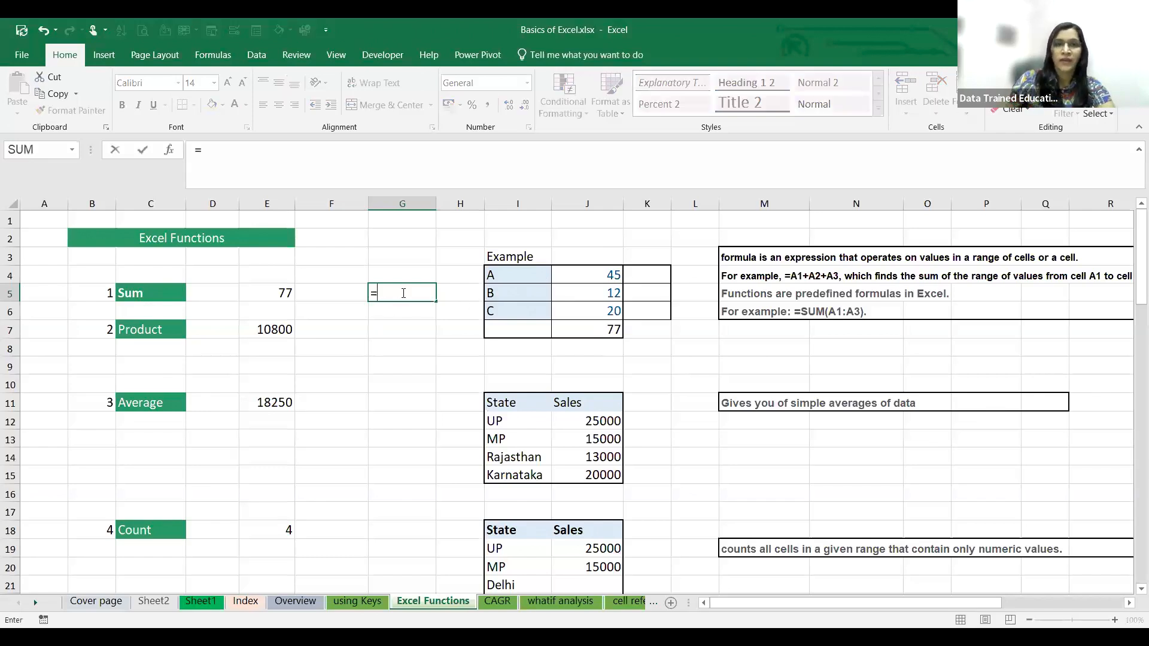
pyautogui.click(594, 275)
pyautogui.write('+')
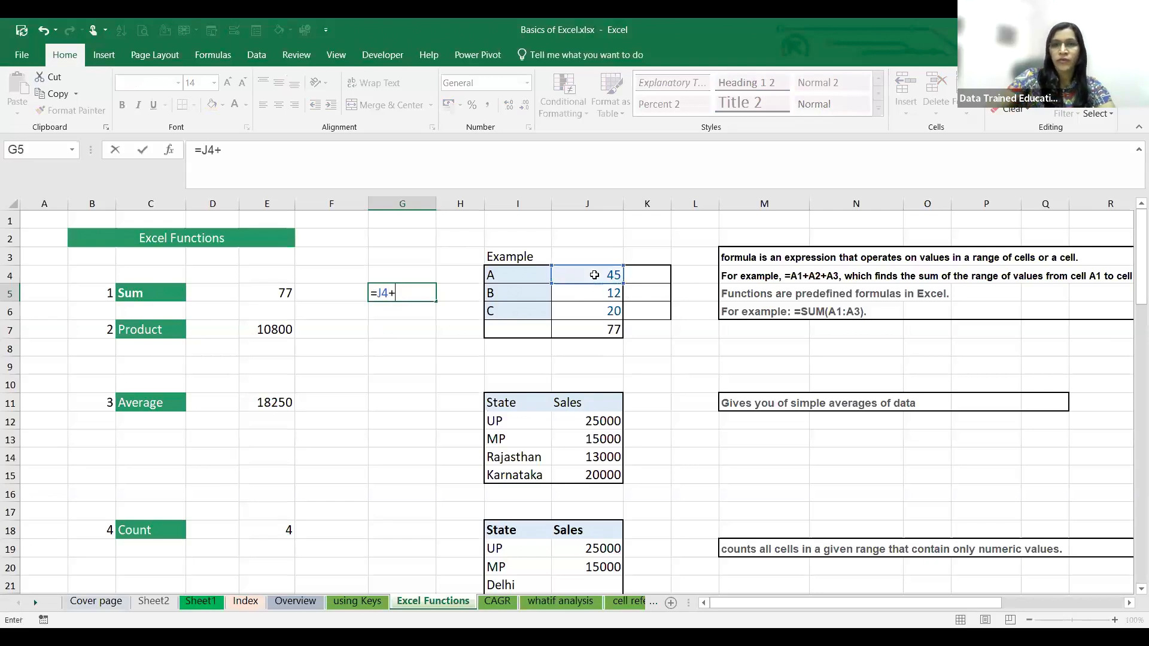
pyautogui.click(619, 294)
pyautogui.write('+')
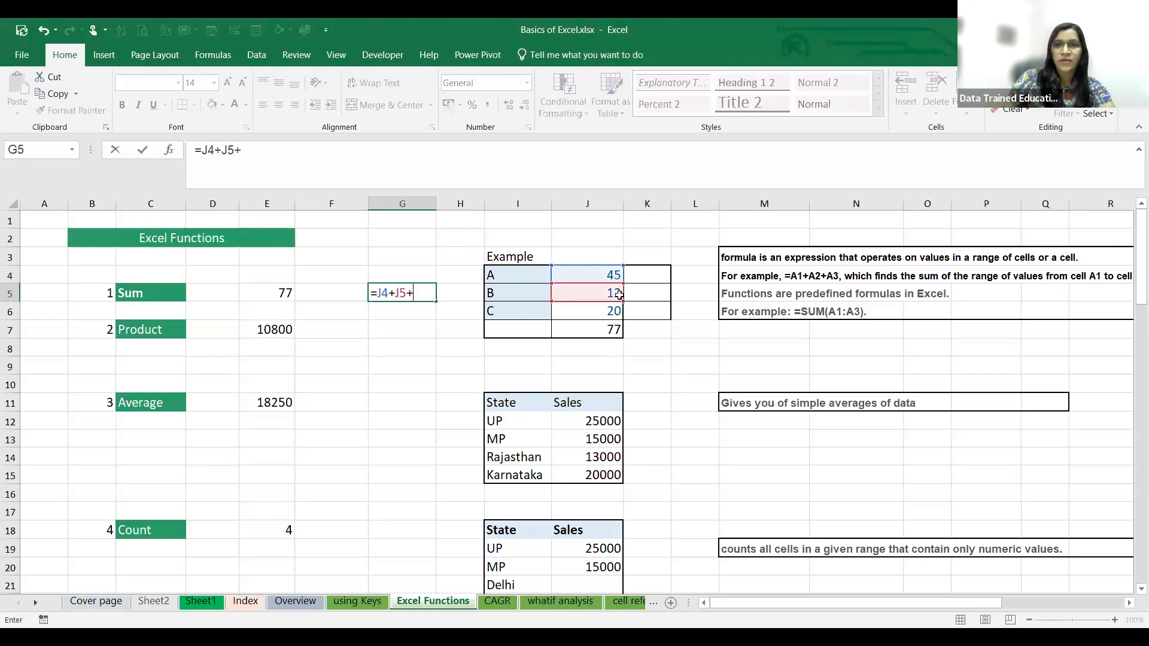
pyautogui.click(605, 312)
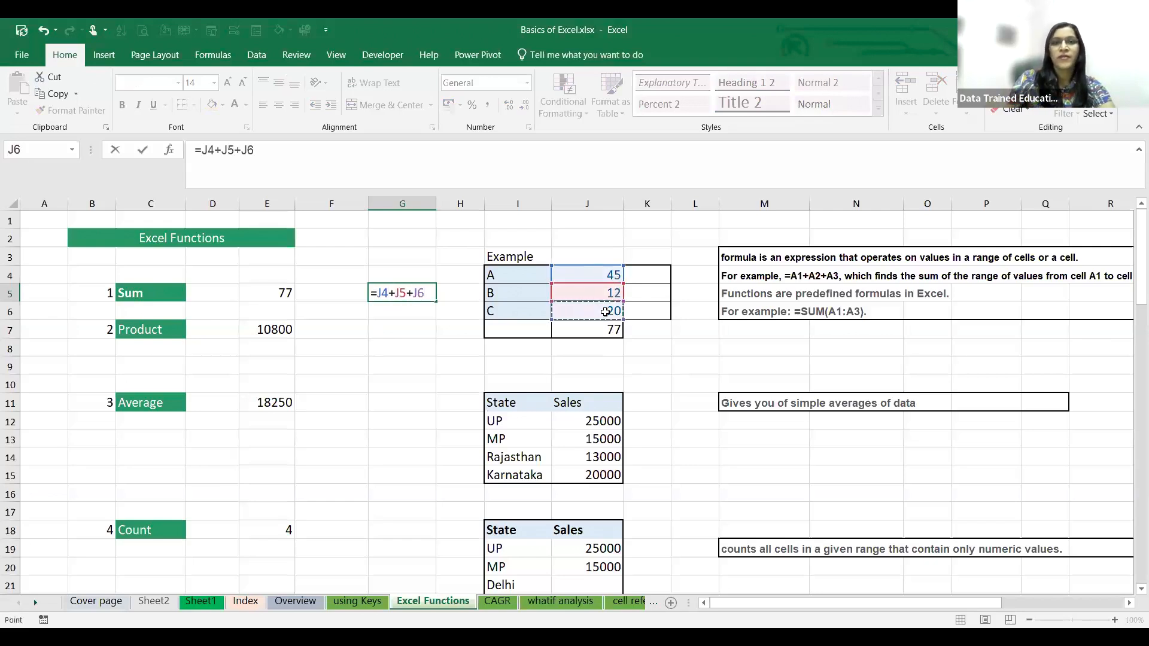
pyautogui.press('Return')
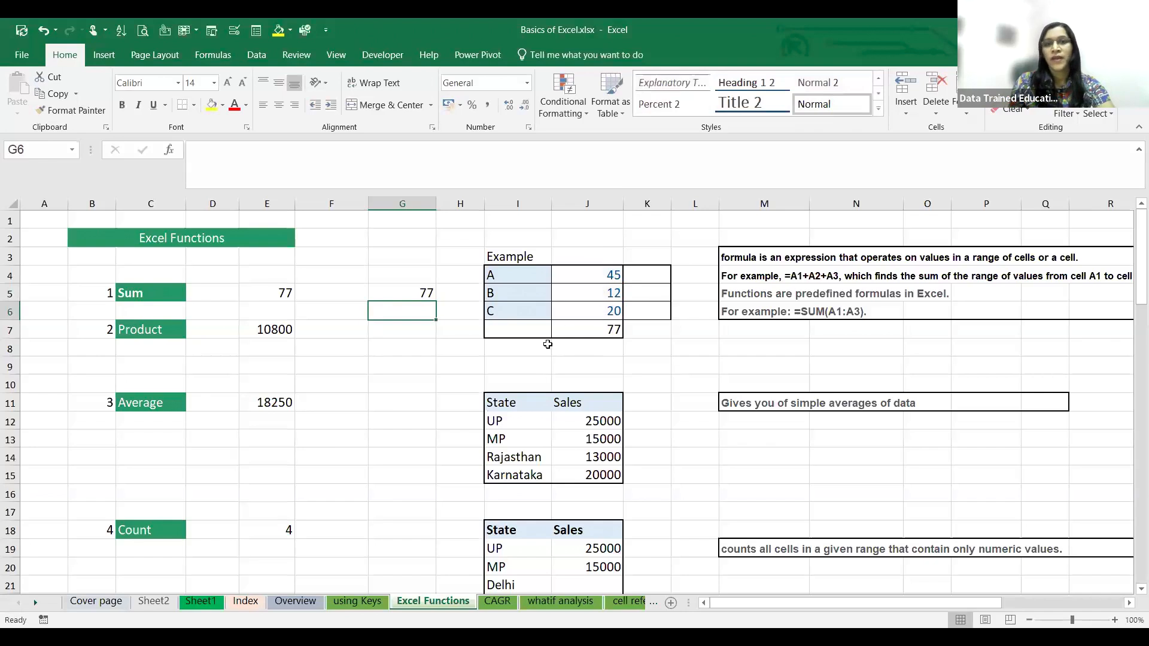
# - Replace the total in cell J7 with the formula =SUM(J4:J6)
pyautogui.click(604, 357)
pyautogui.click(608, 331)
pyautogui.press('Delete')
pyautogui.doubleClick(608, 331)
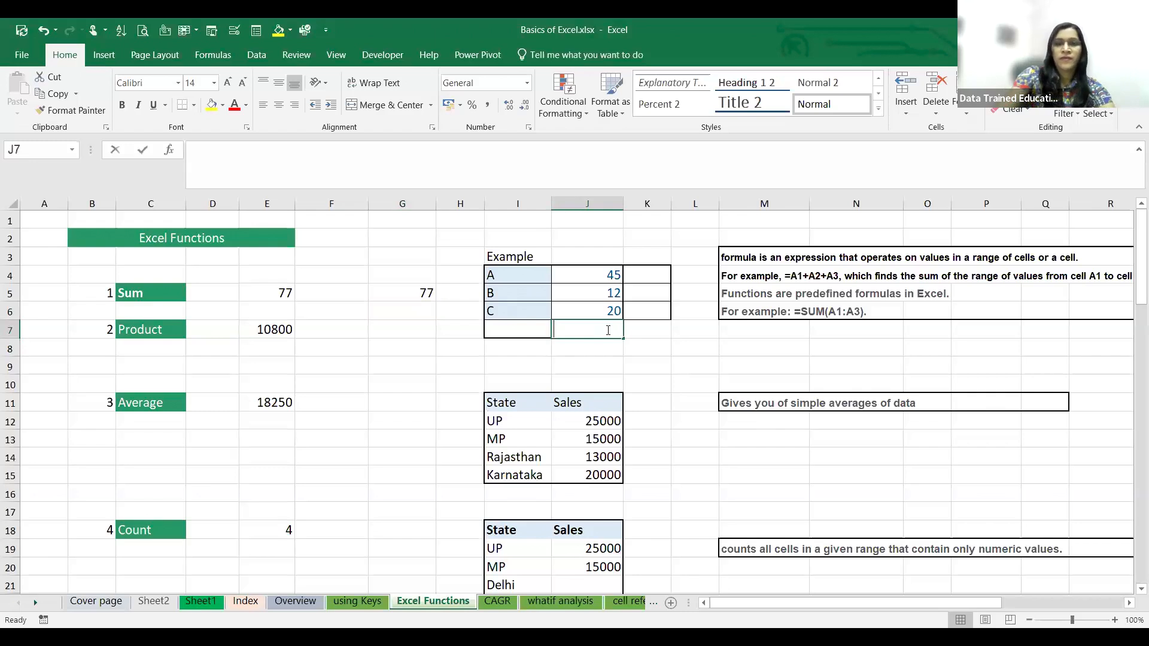
pyautogui.write('=')
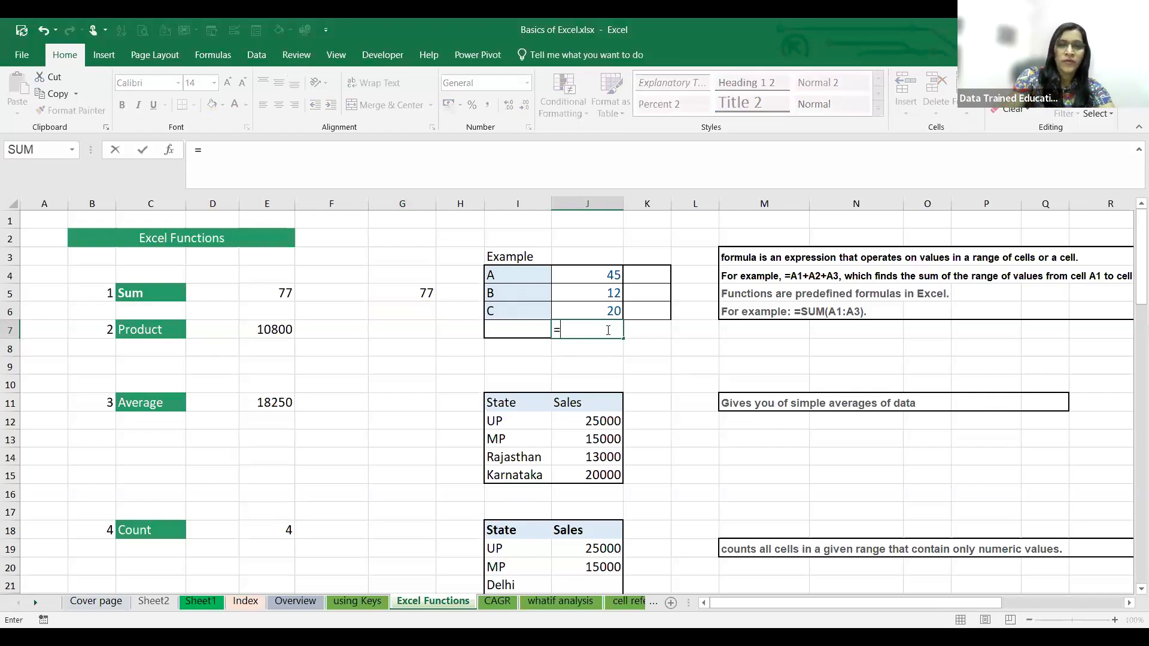
pyautogui.write('SUM(')
pyautogui.moveTo(610, 275); pyautogui.dragTo(606, 305)
pyautogui.write(')')
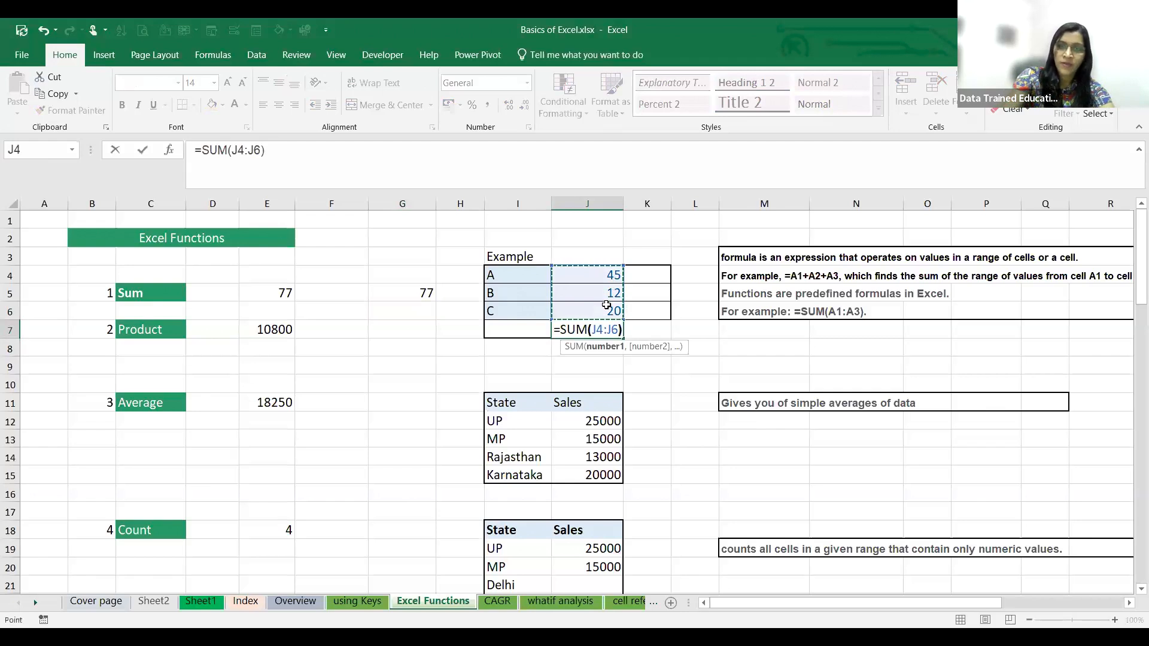
pyautogui.press('Return')
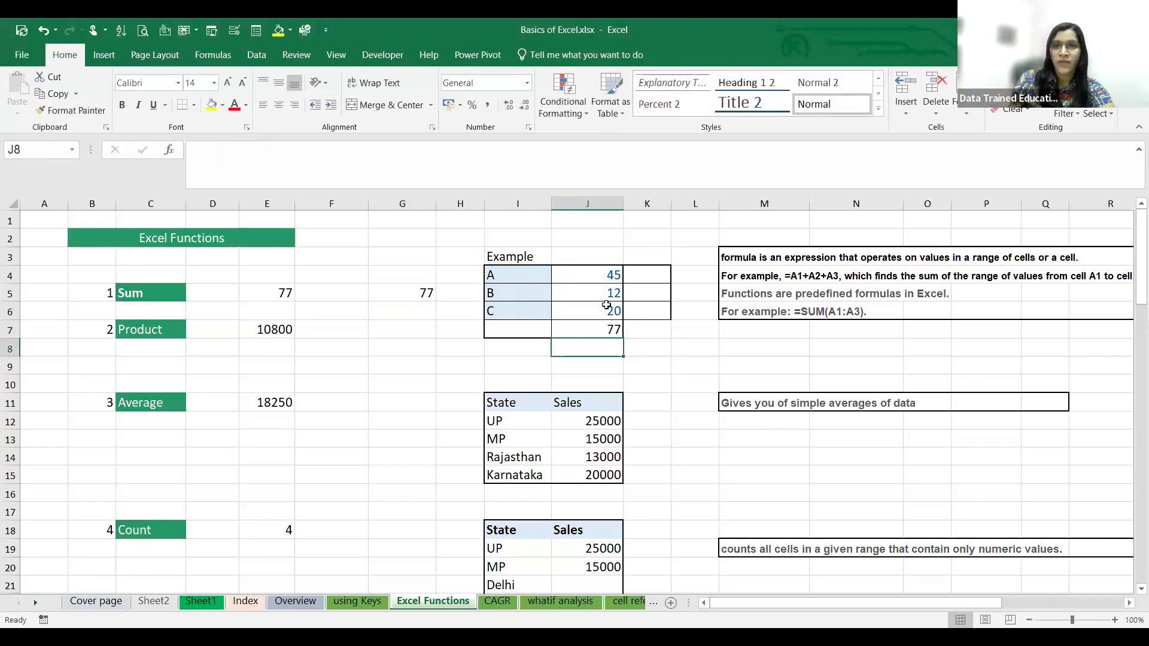
# - Clear the formula from cell J7 and total the example values J4:J6 there with AutoSum
pyautogui.click(599, 332)
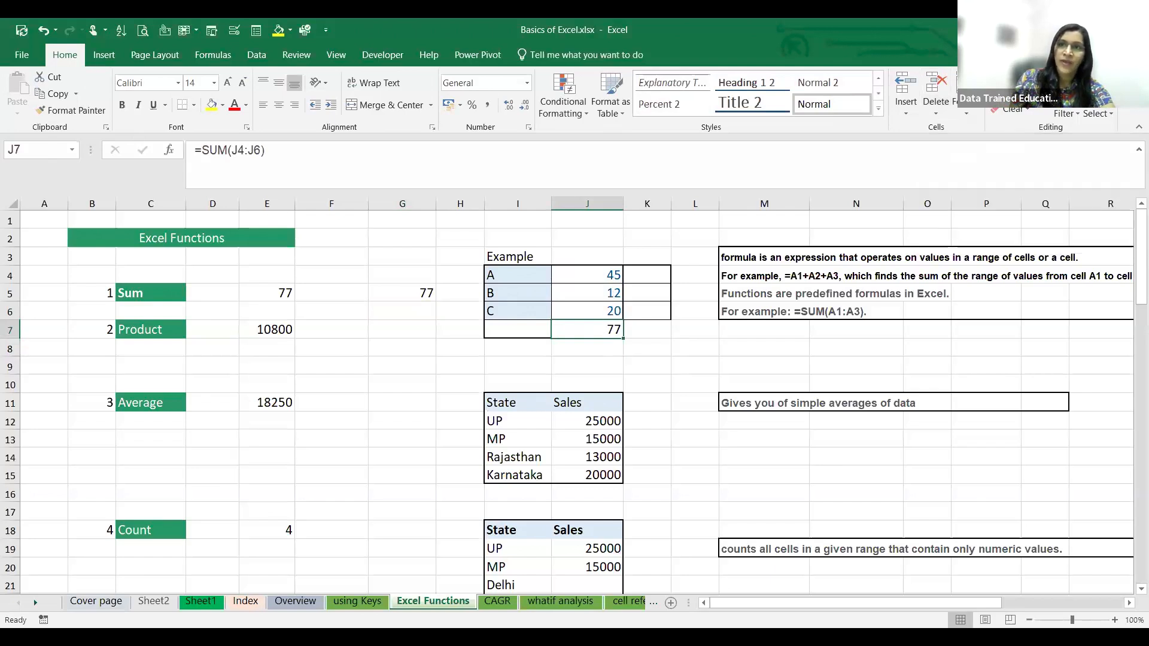
pyautogui.doubleClick(608, 330)
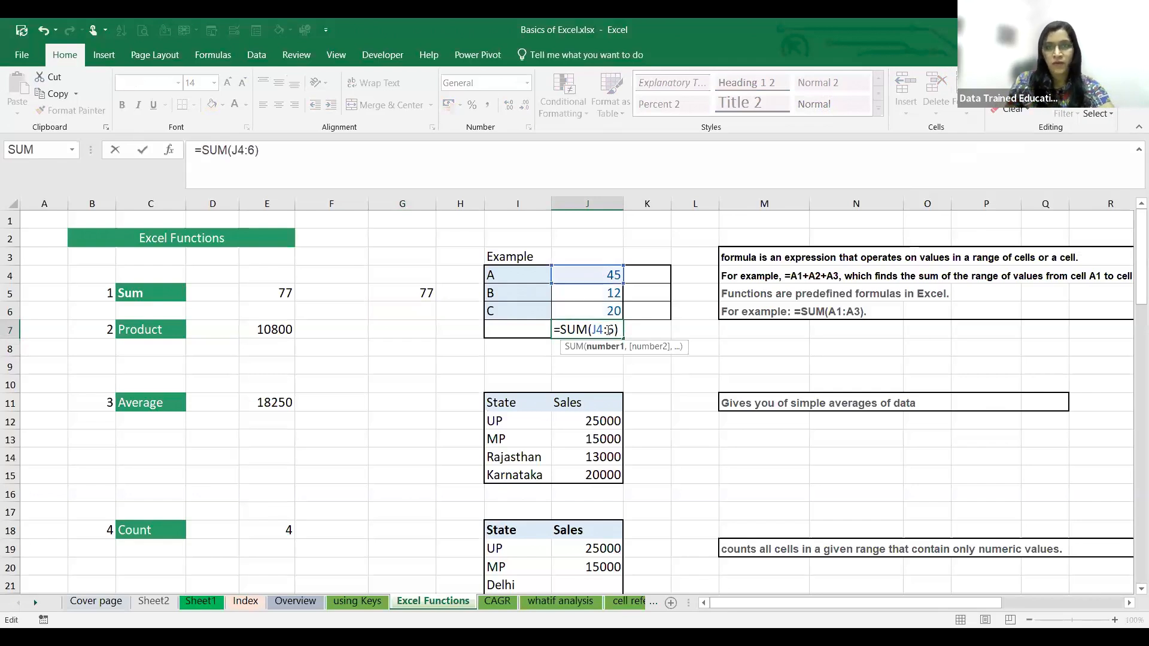
pyautogui.moveTo(616, 333); pyautogui.dragTo(556, 334)
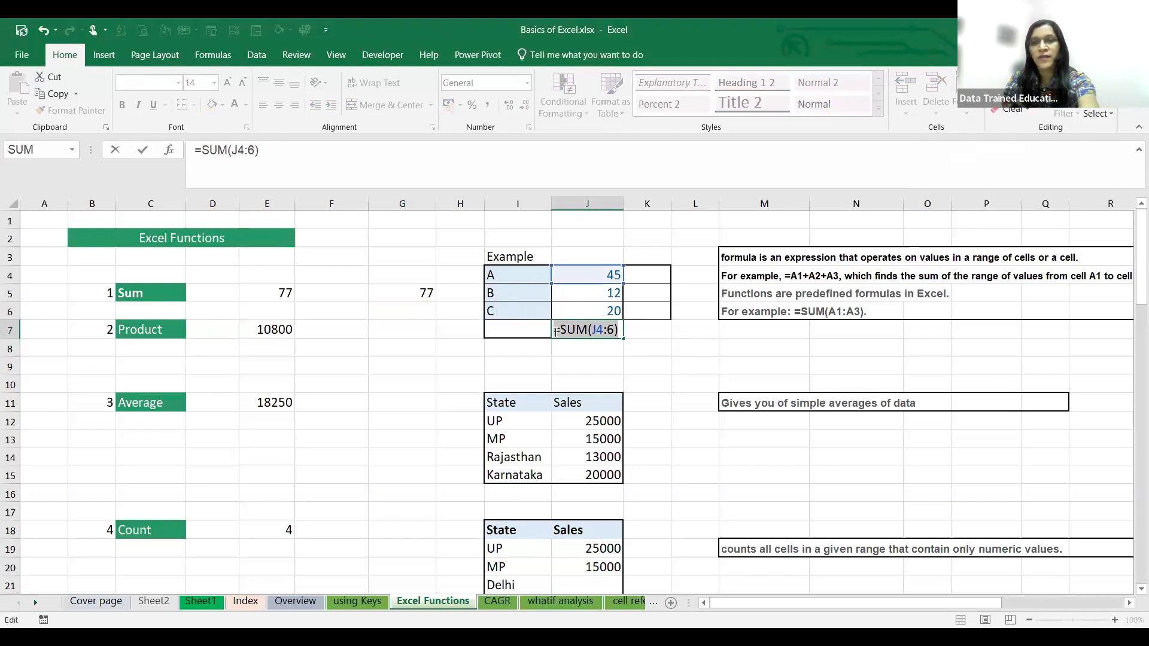
pyautogui.press('BackSpace')
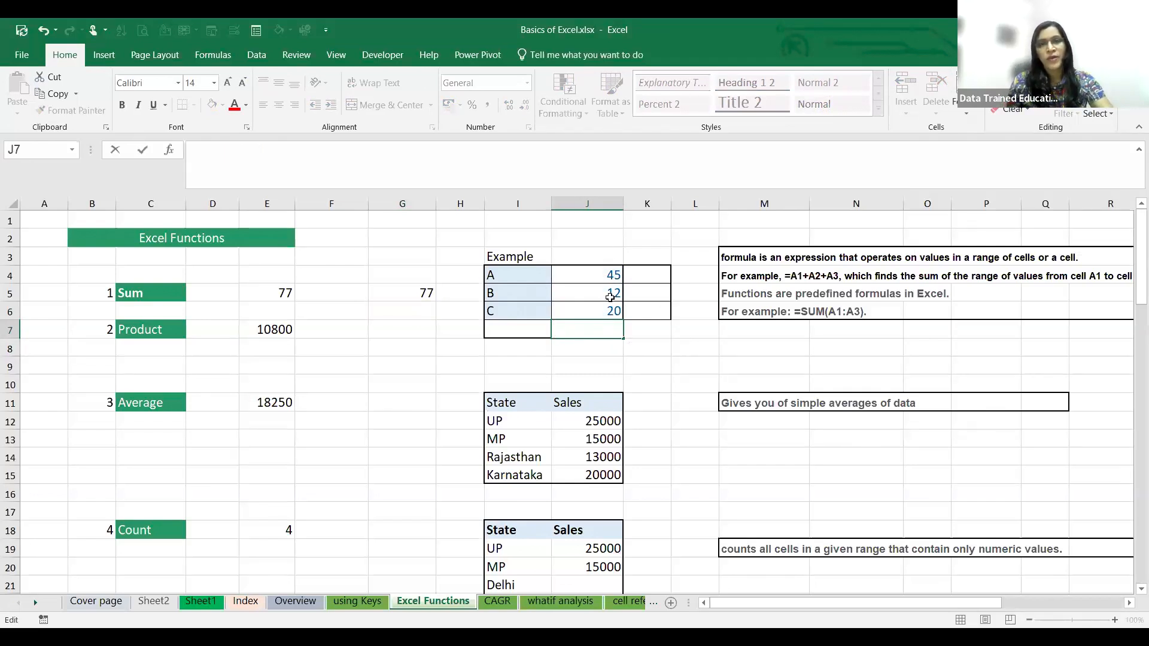
pyautogui.moveTo(607, 275); pyautogui.dragTo(618, 331)
pyautogui.hotkey('alt', '=')
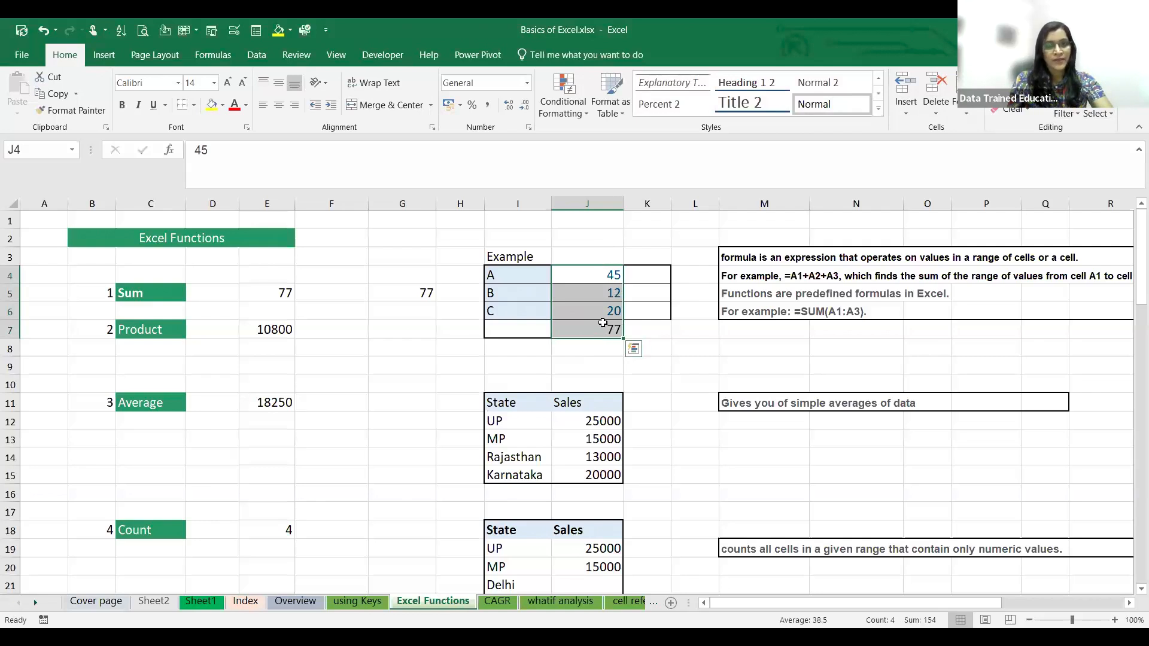
# - Delete the total in cell J7 and sum the example values J4:J6 there once more with AutoSum
pyautogui.click(606, 344)
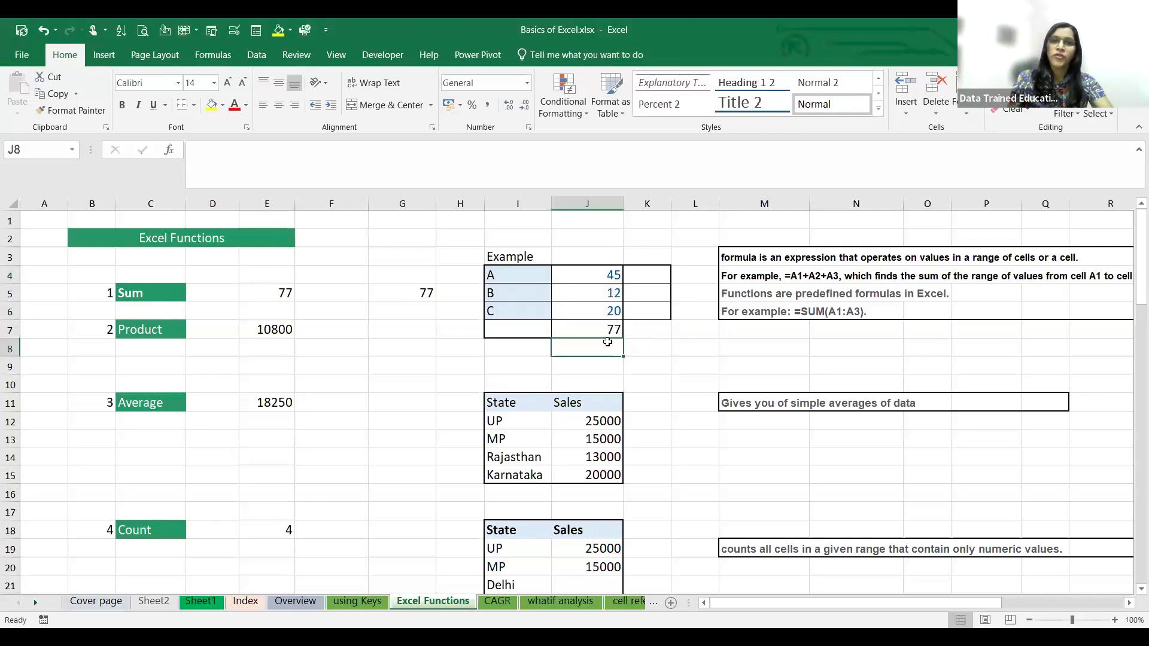
pyautogui.click(603, 328)
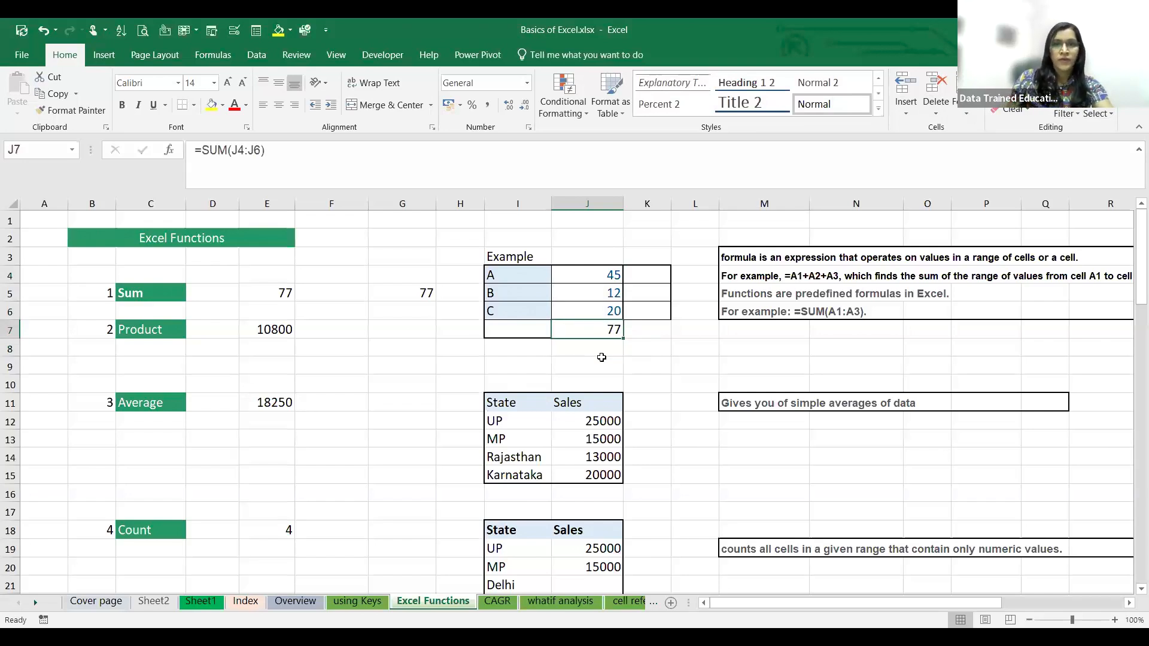
pyautogui.press('Delete')
pyautogui.click(641, 350)
pyautogui.moveTo(596, 272); pyautogui.dragTo(603, 330)
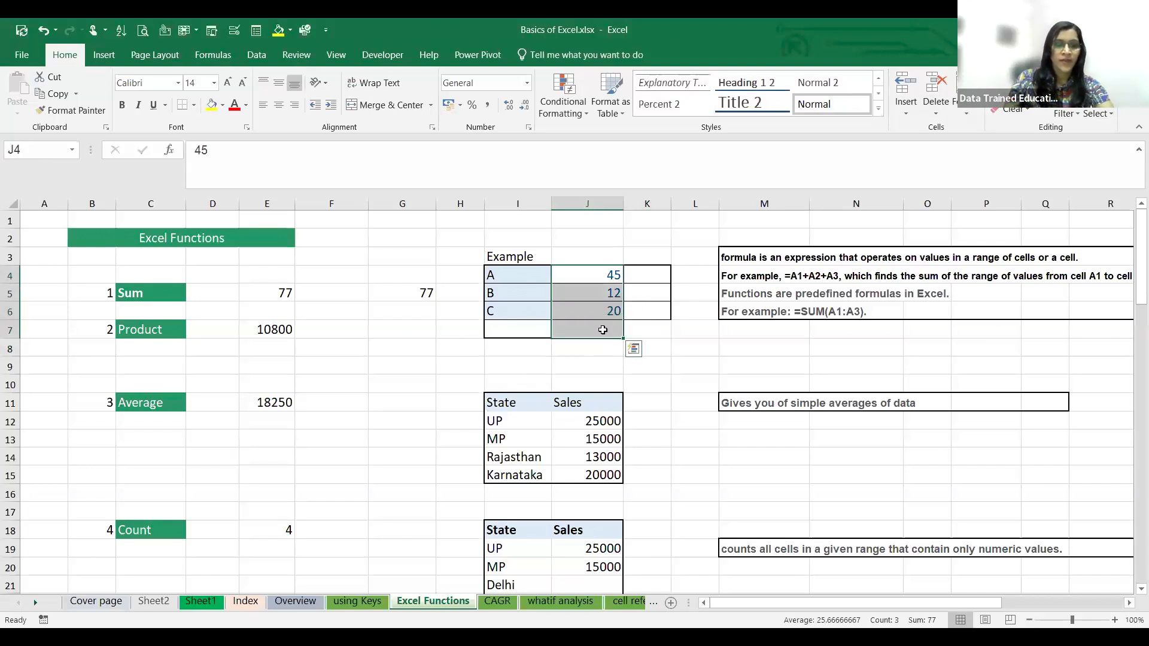
pyautogui.hotkey('alt', '=')
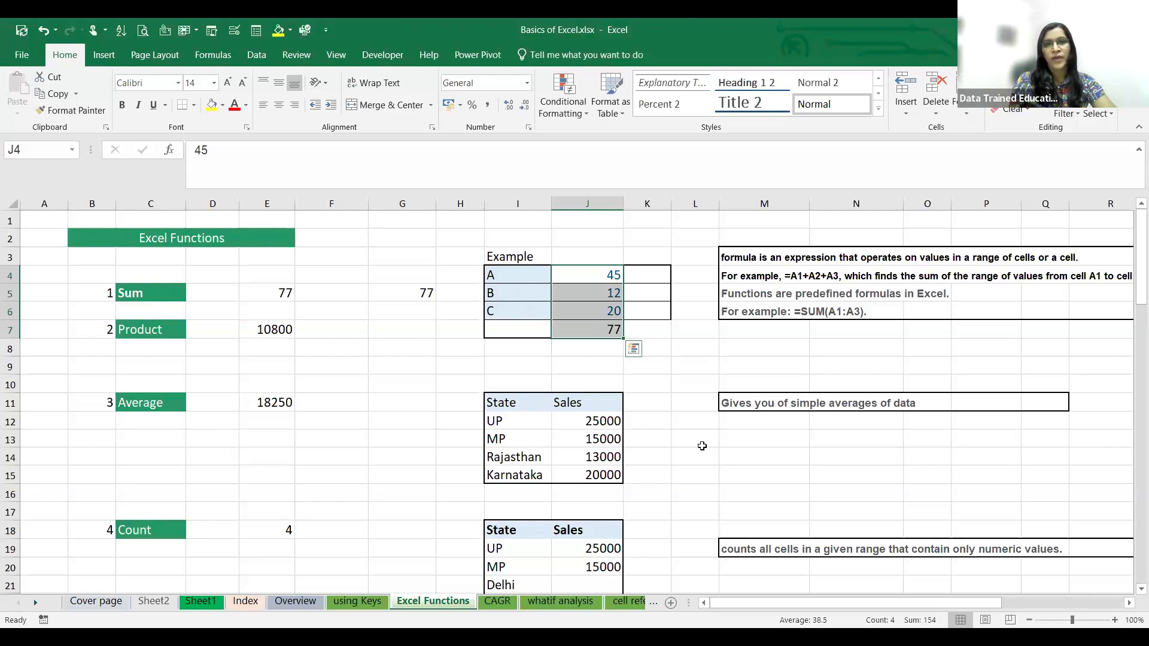
pyautogui.click(614, 350)
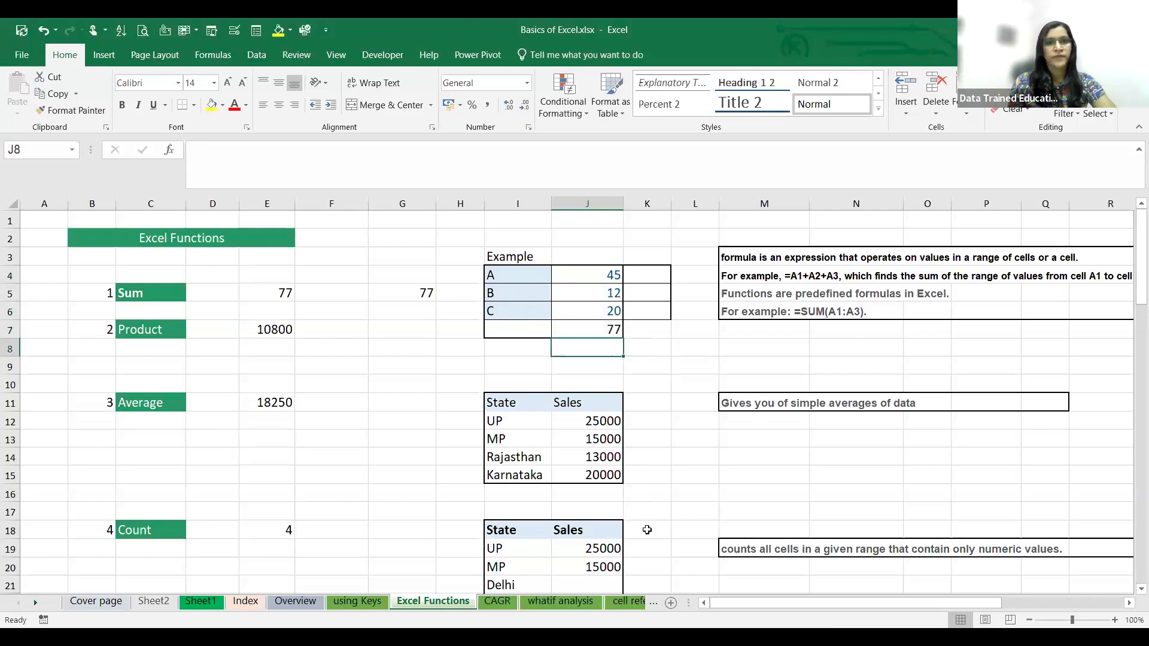
pyautogui.hotkey('ctrl', 'n')
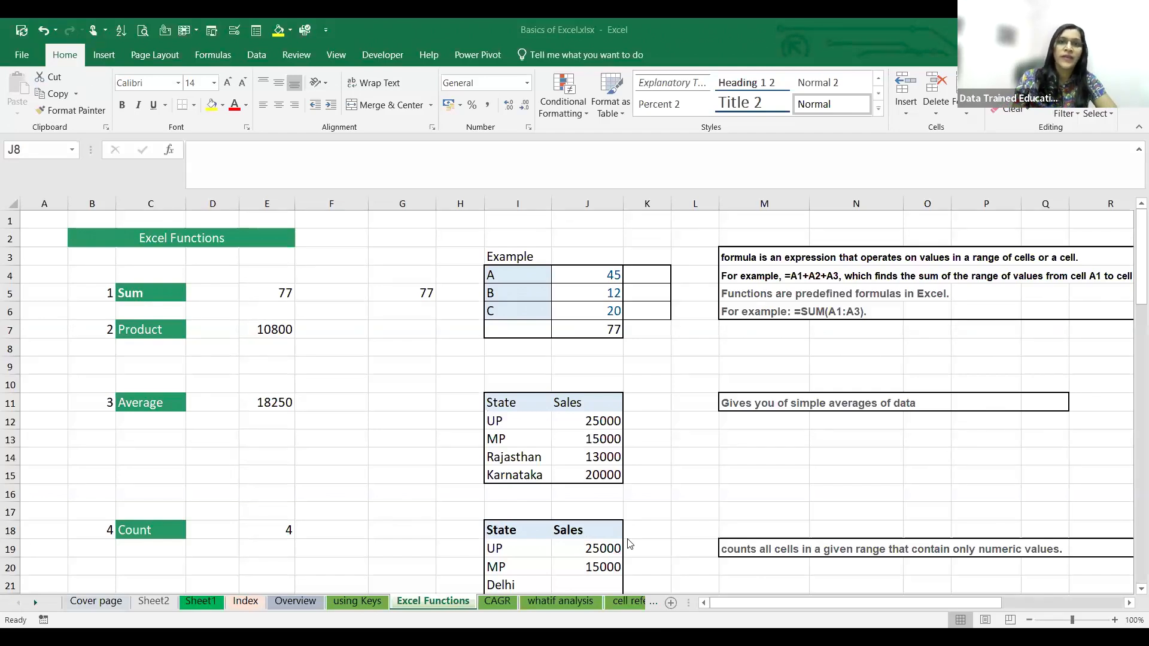
pyautogui.click(646, 328)
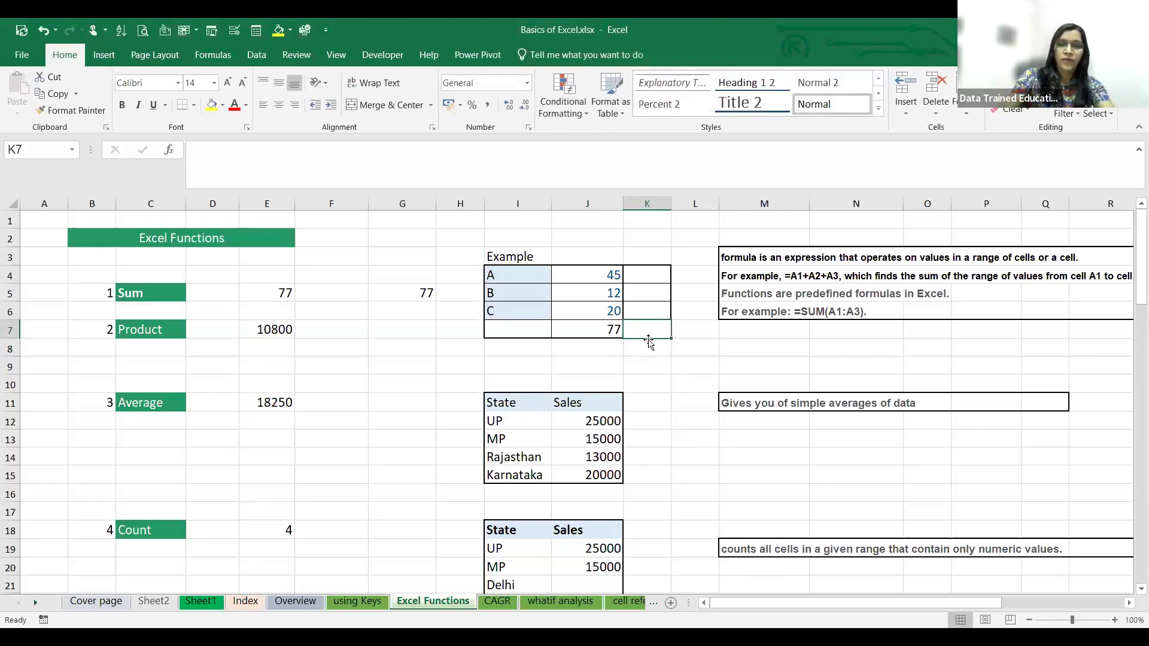
pyautogui.press('alt')
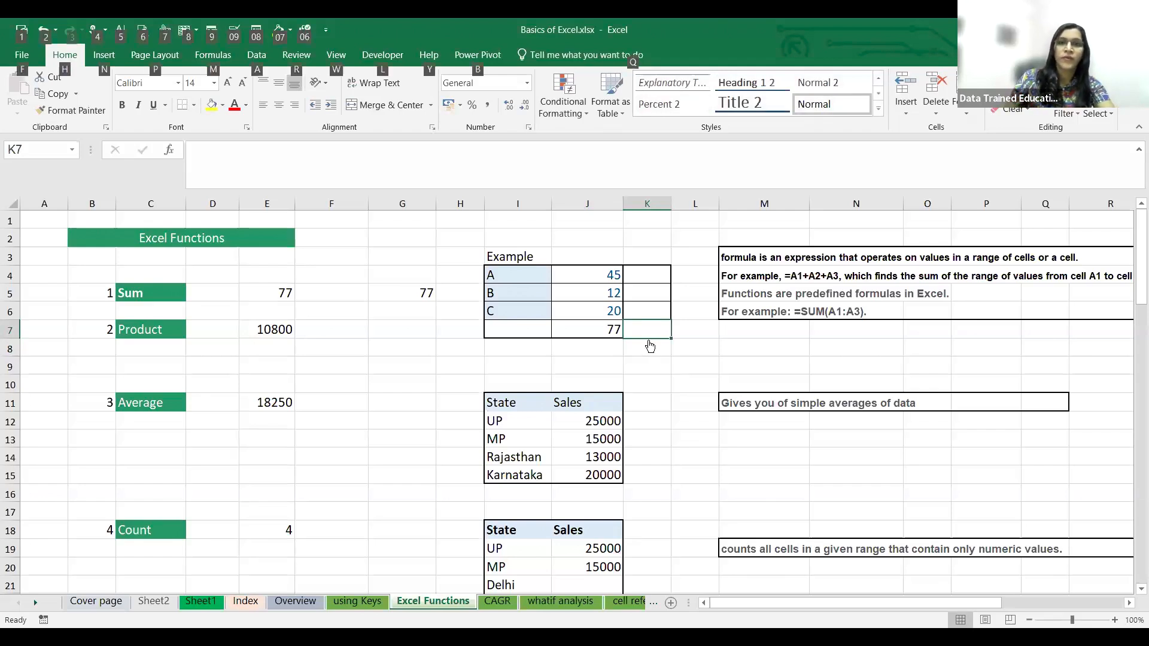
pyautogui.hotkey('alt', '=')
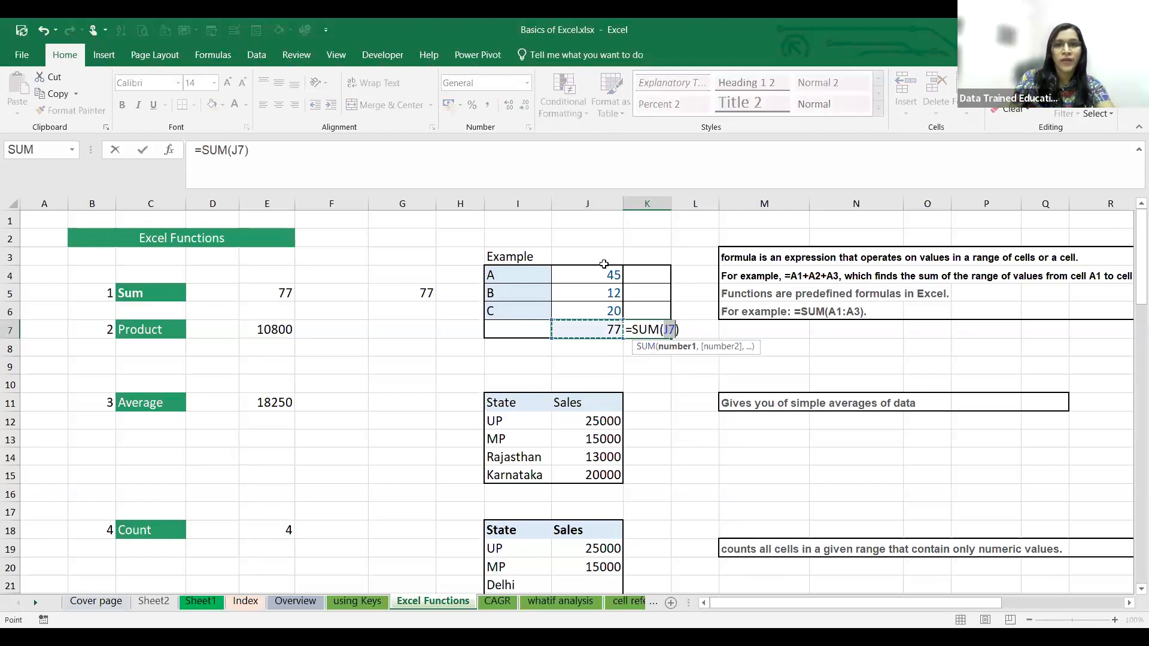
pyautogui.press('BackSpace')
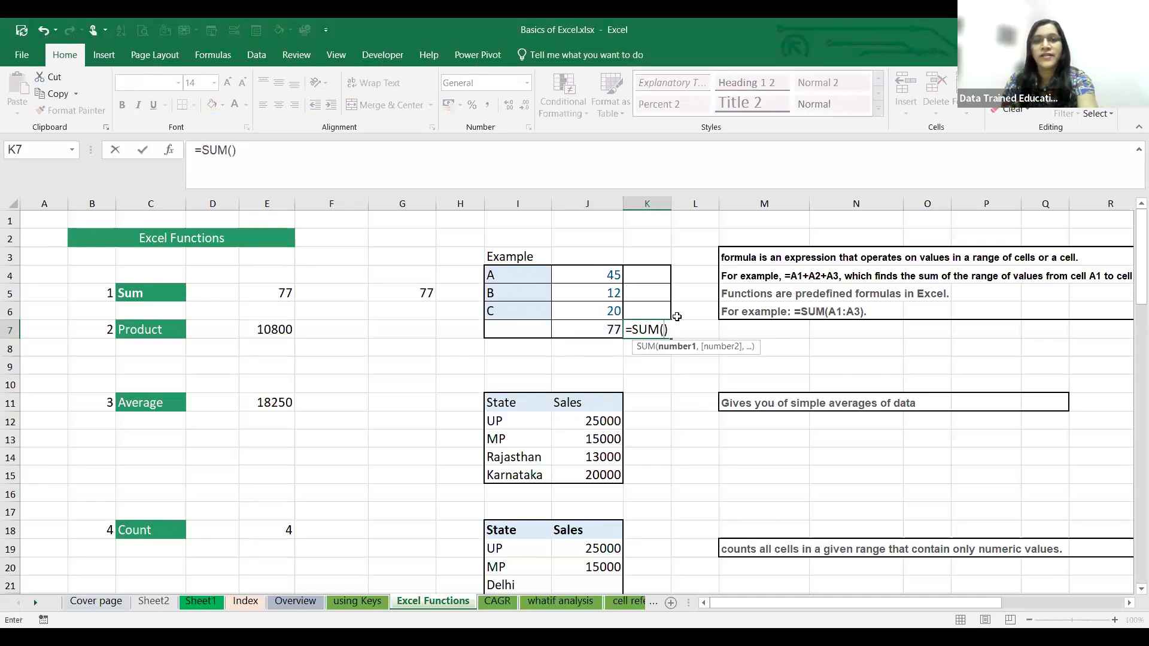
pyautogui.click(669, 329)
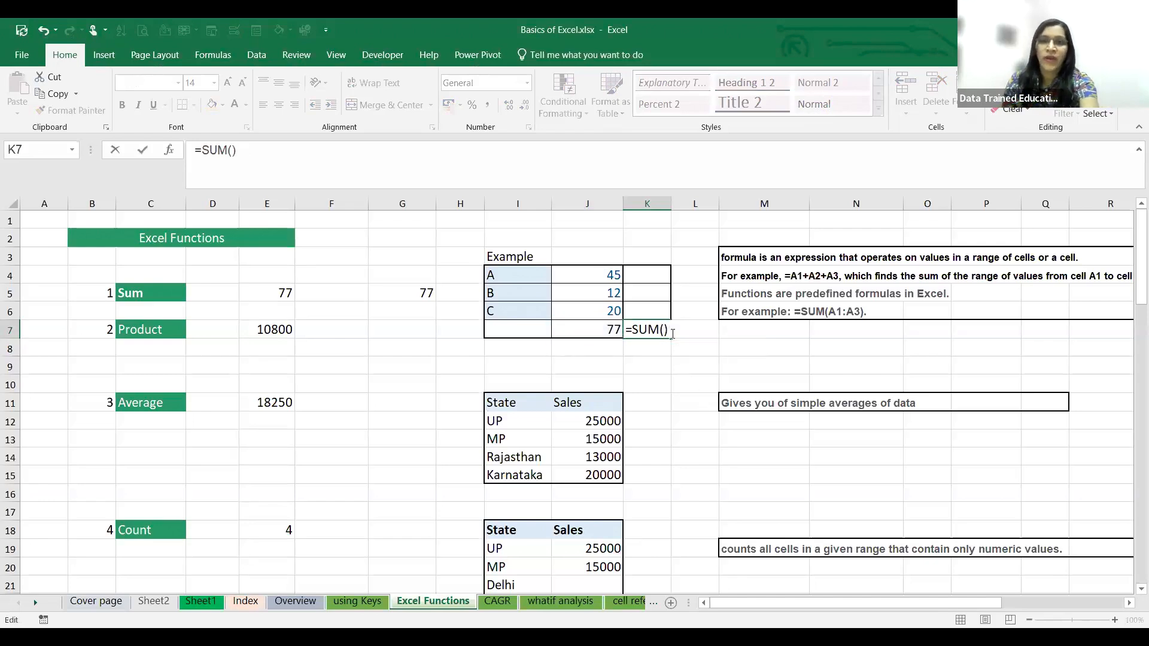
pyautogui.press('BackSpace')
pyautogui.press('BackSpace')
pyautogui.press('BackSpace')
pyautogui.press('BackSpace')
pyautogui.press('BackSpace')
pyautogui.press('BackSpace')
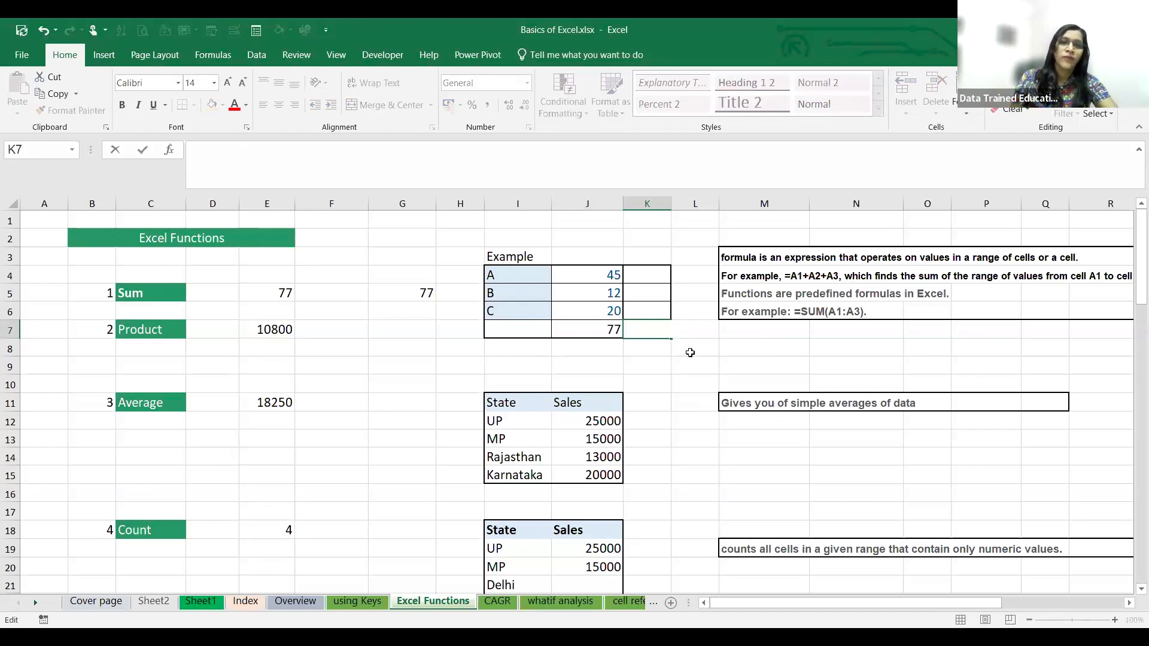
# - Enter the formula =PRODUCT(J4:J6) in cell G7 to multiply the three example values
pyautogui.click(397, 330)
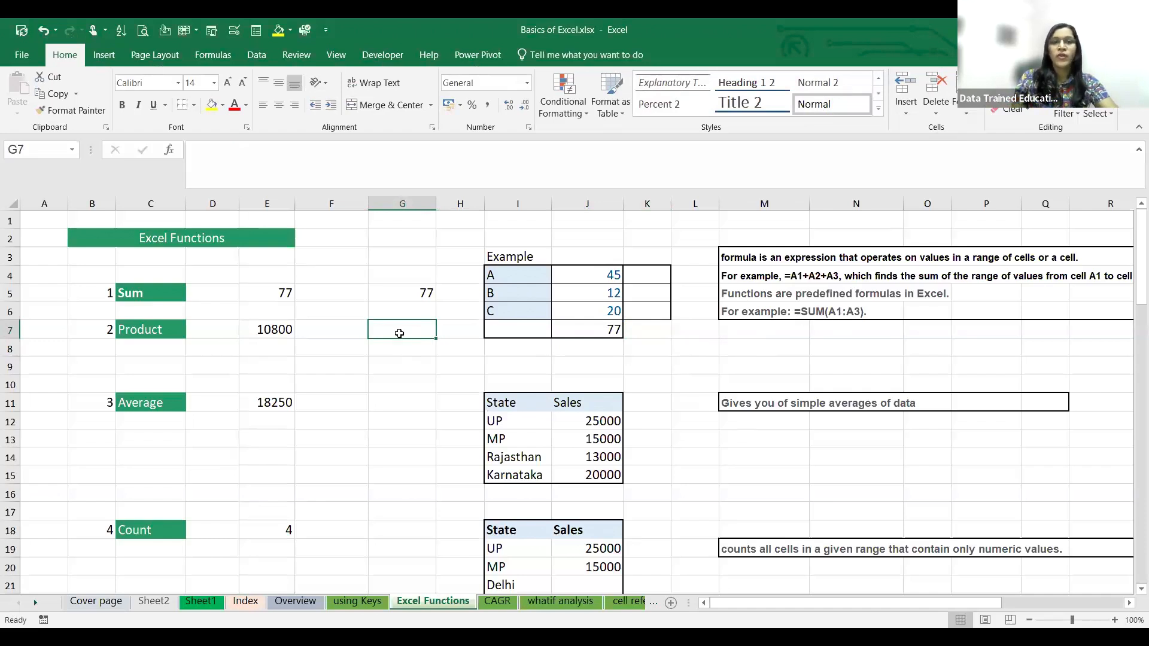
pyautogui.write('=')
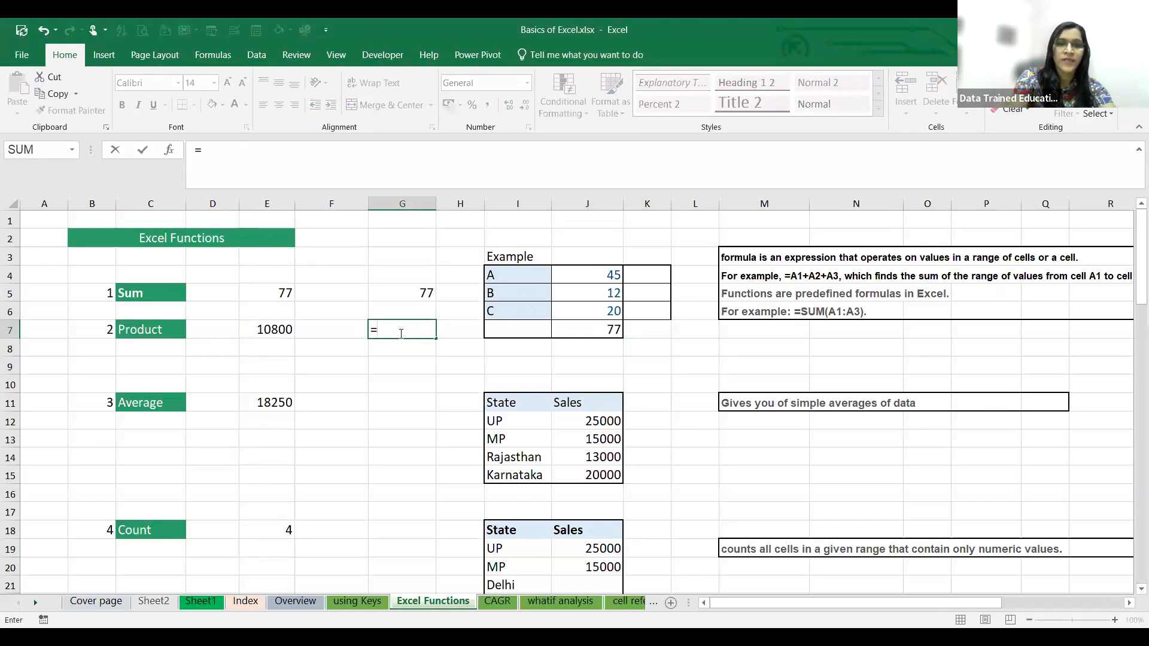
pyautogui.write('PRoduct')
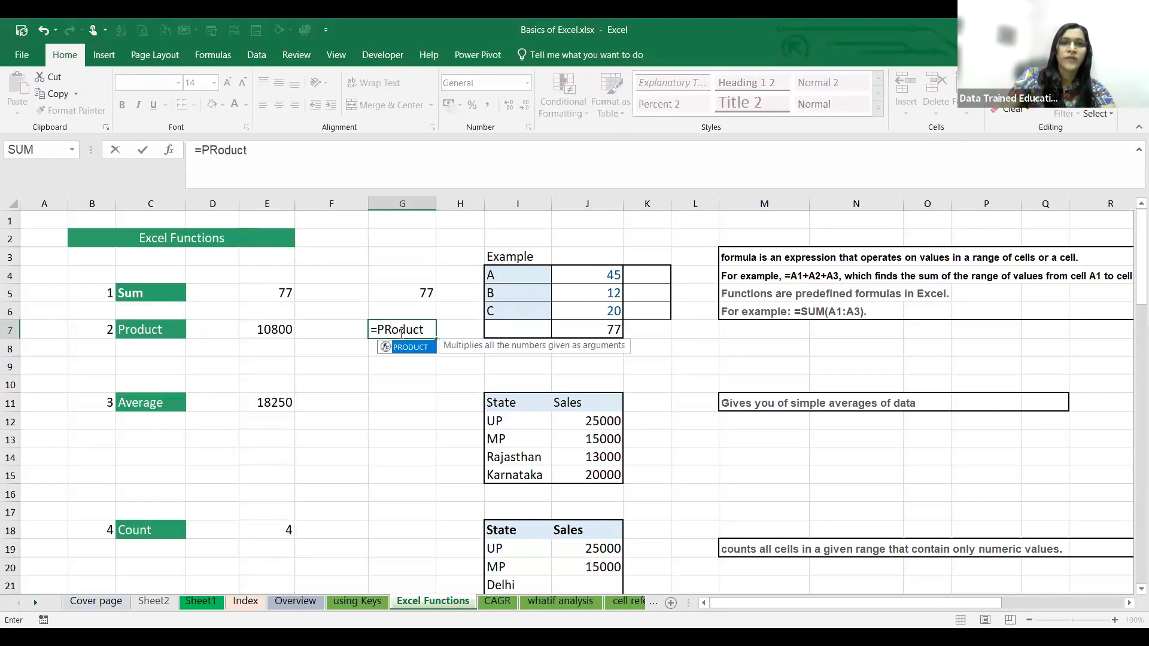
pyautogui.write('(')
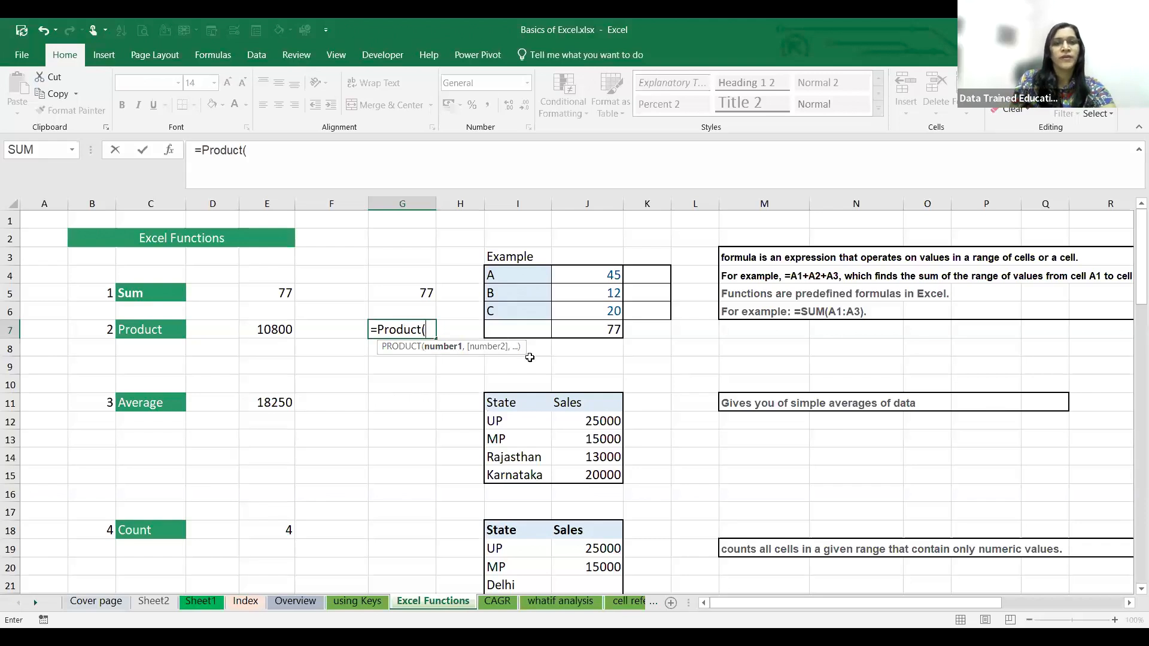
pyautogui.moveTo(598, 278); pyautogui.dragTo(605, 307)
pyautogui.write(')')
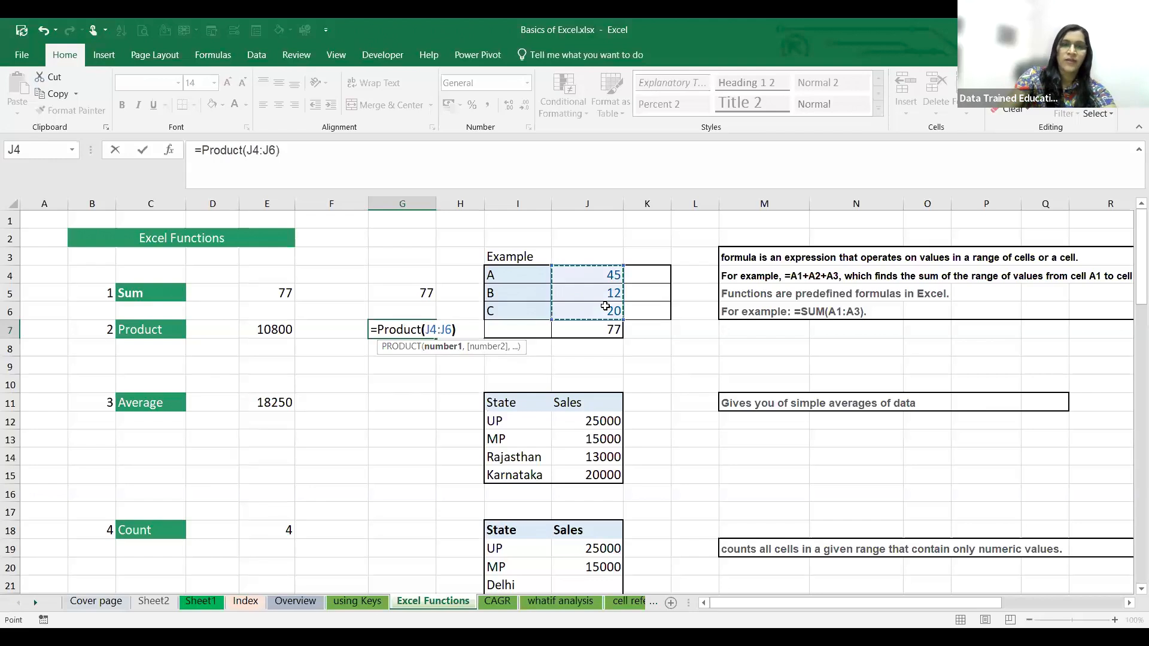
pyautogui.press('Return')
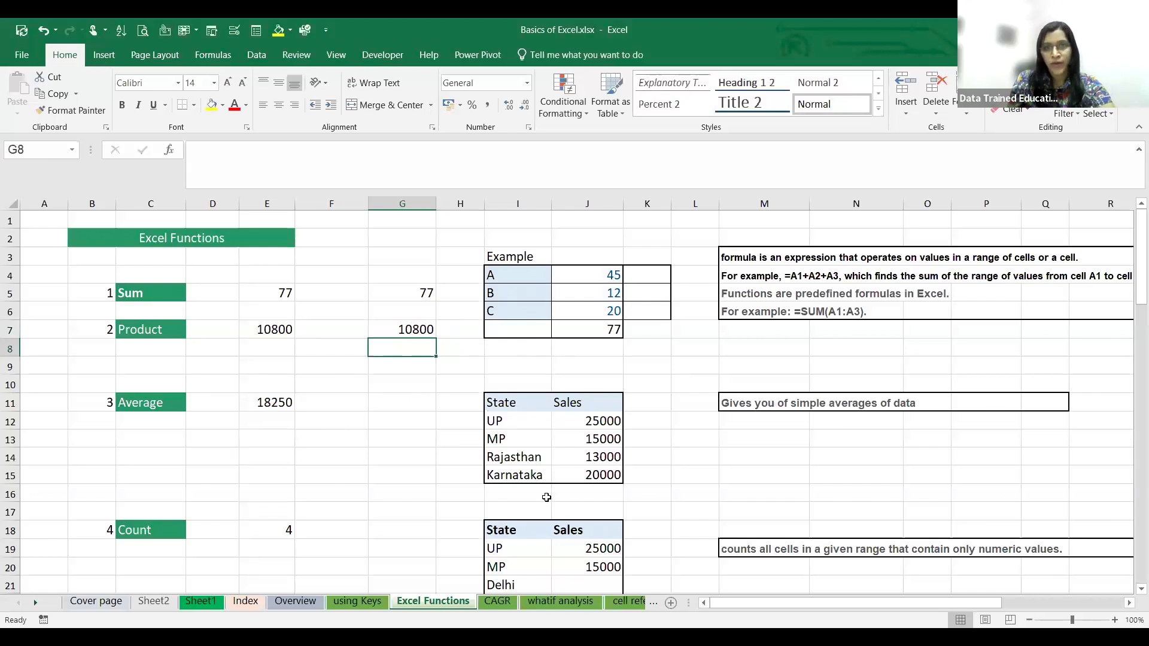
# - Open the Sales Data sheet and fit the width of the Total Profit column N to its contents
pyautogui.scroll(-1, 598, 473)
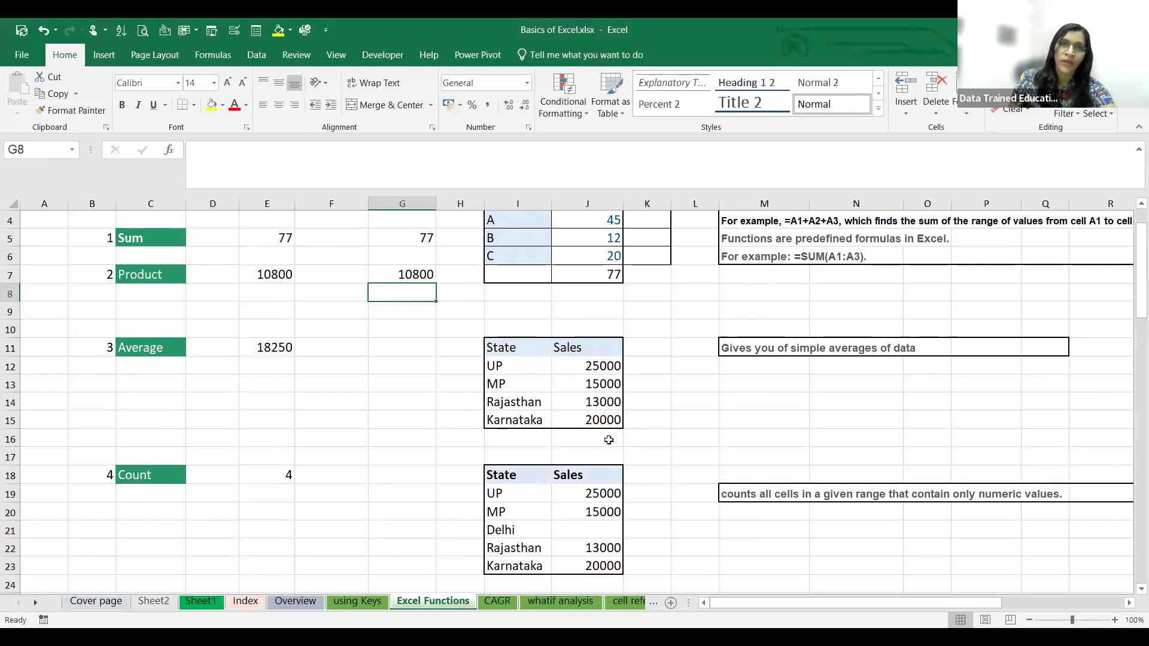
pyautogui.scroll(1, 609, 440)
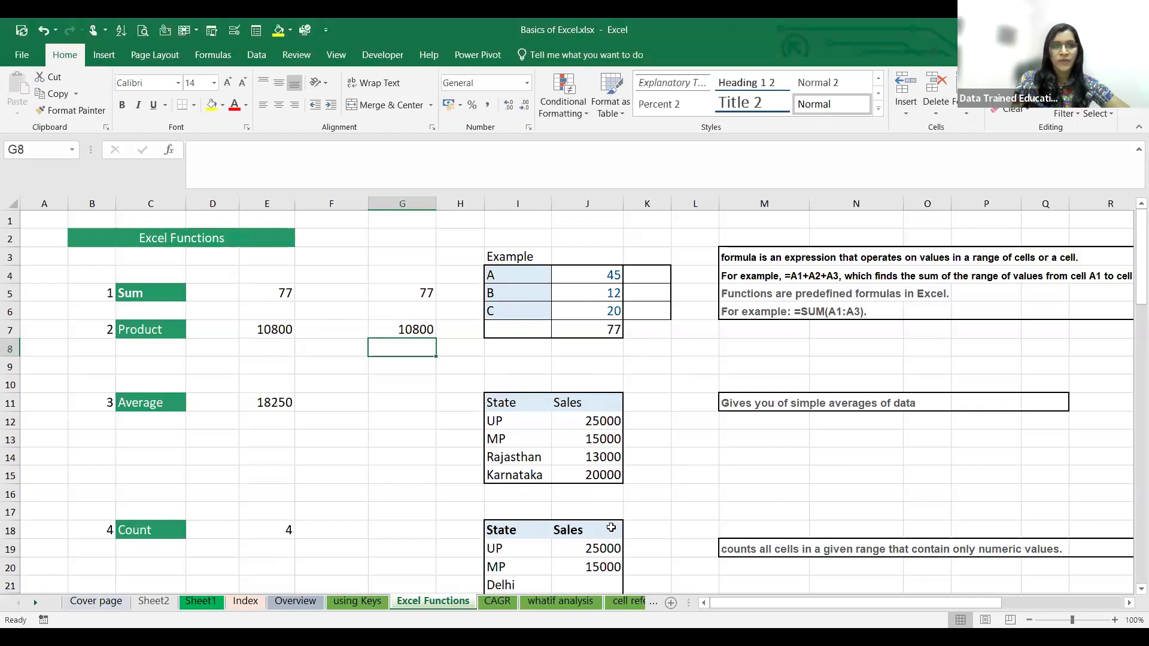
pyautogui.click(36, 603)
pyautogui.click(35, 603)
pyautogui.click(36, 602)
pyautogui.click(36, 603)
pyautogui.click(35, 603)
pyautogui.click(35, 602)
pyautogui.click(35, 602)
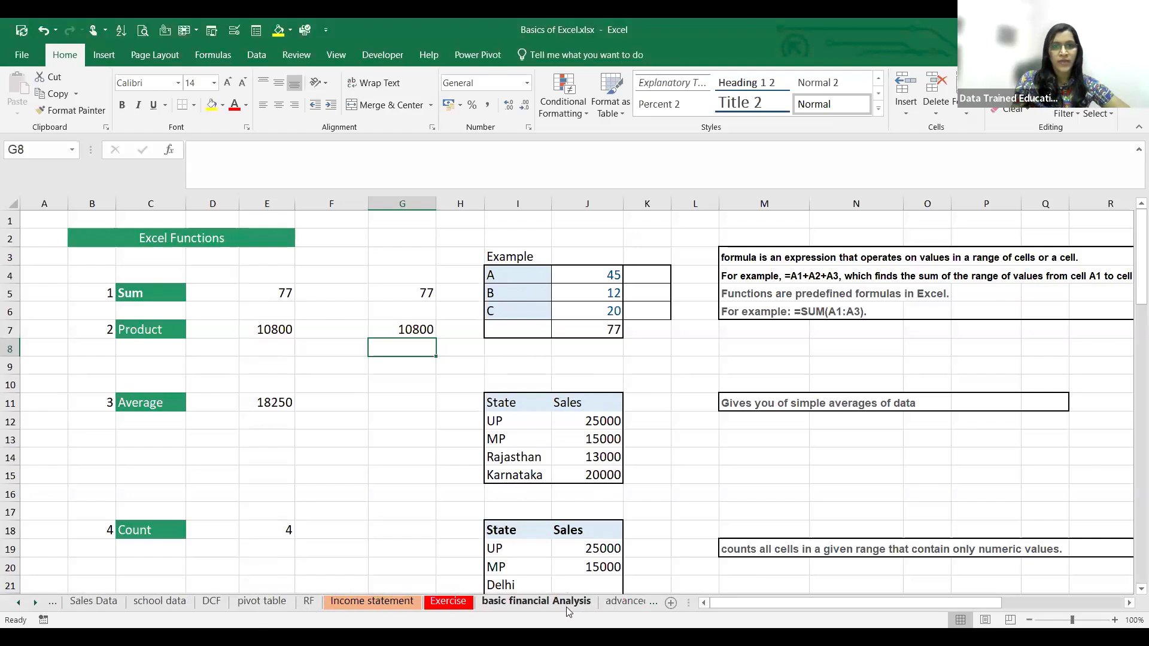
pyautogui.click(93, 604)
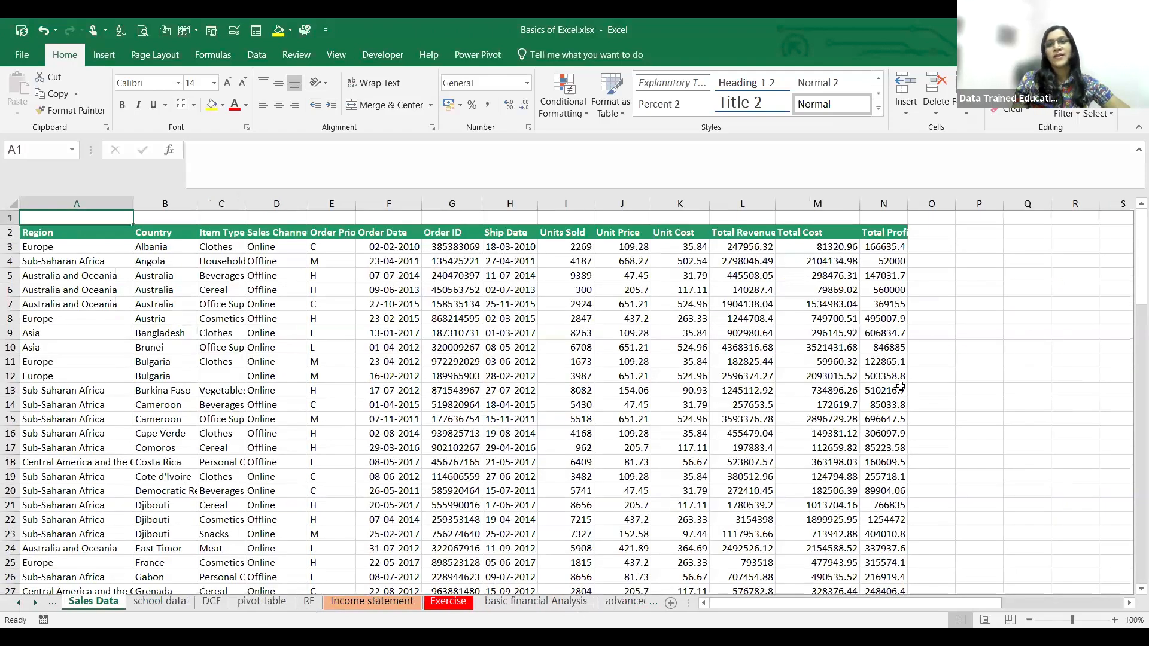
pyautogui.doubleClick(907, 203)
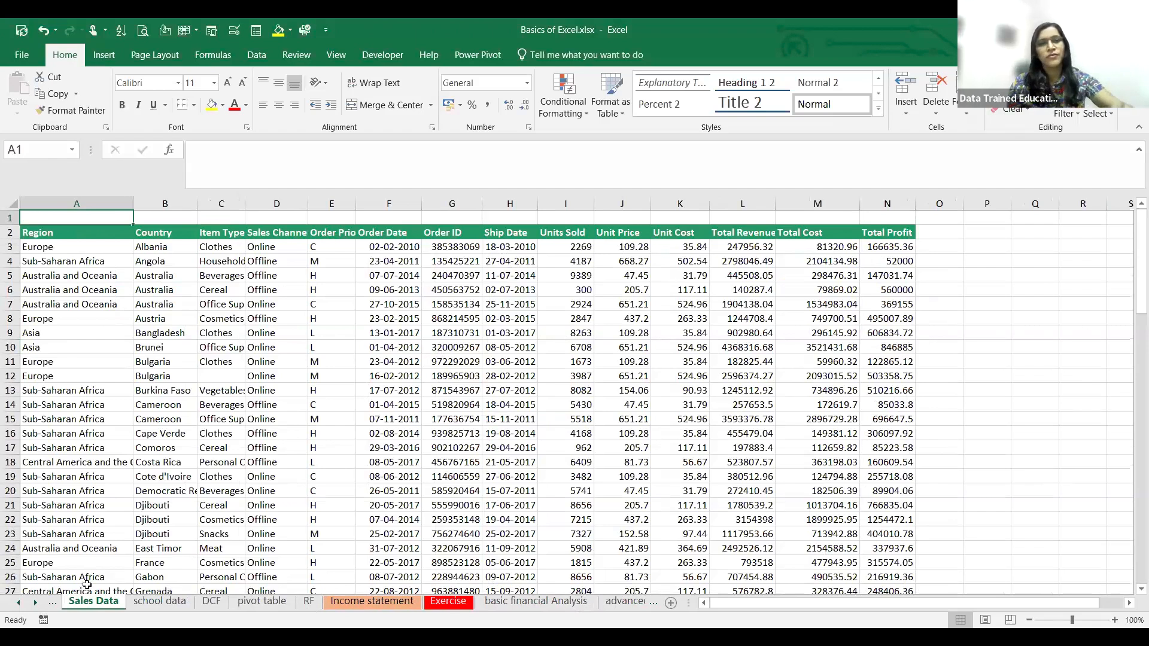
# - Go back from the Sales Data sheet to the Excel Functions sheet
pyautogui.click(18, 603)
pyautogui.click(18, 603)
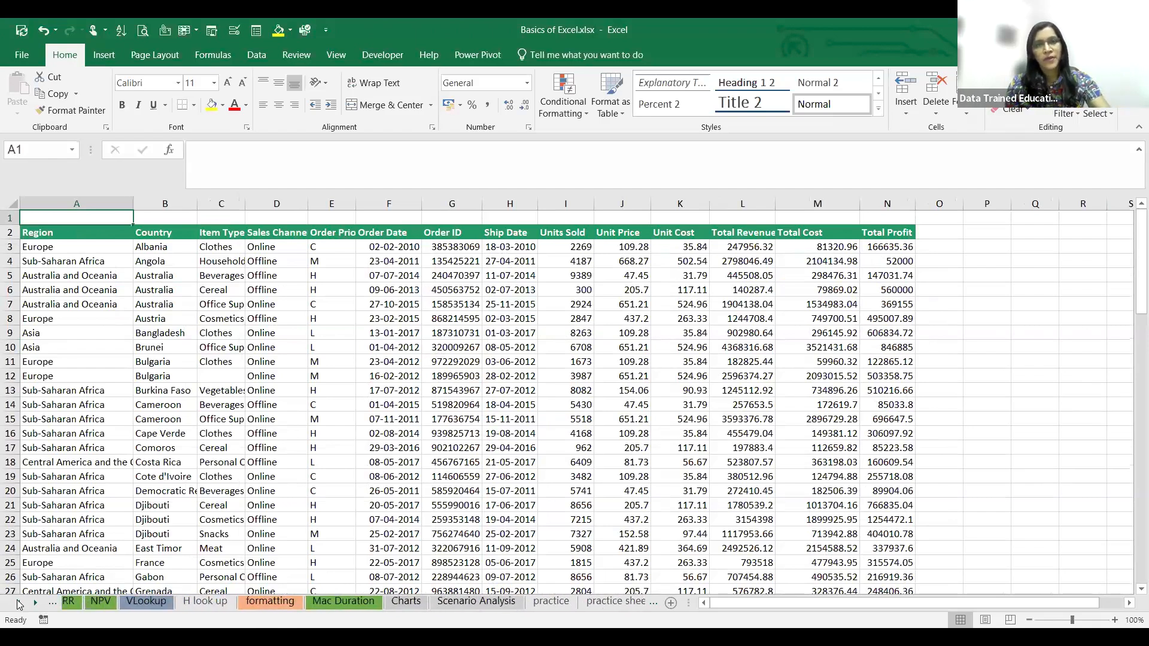
pyautogui.click(19, 604)
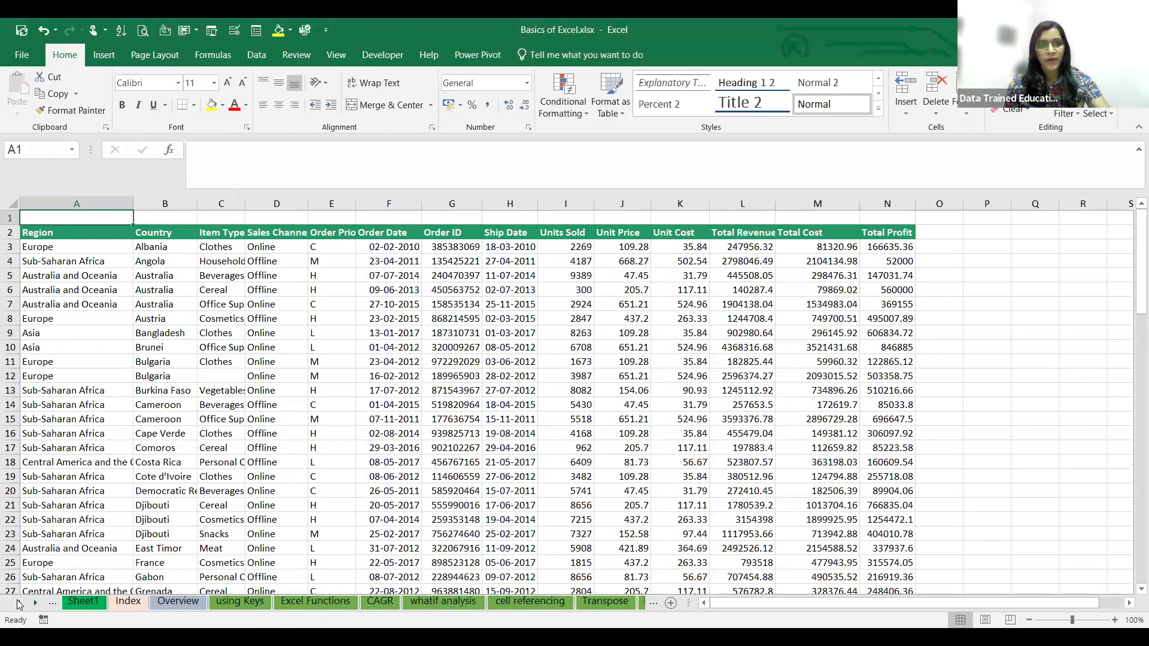
pyautogui.click(19, 603)
pyautogui.click(292, 601)
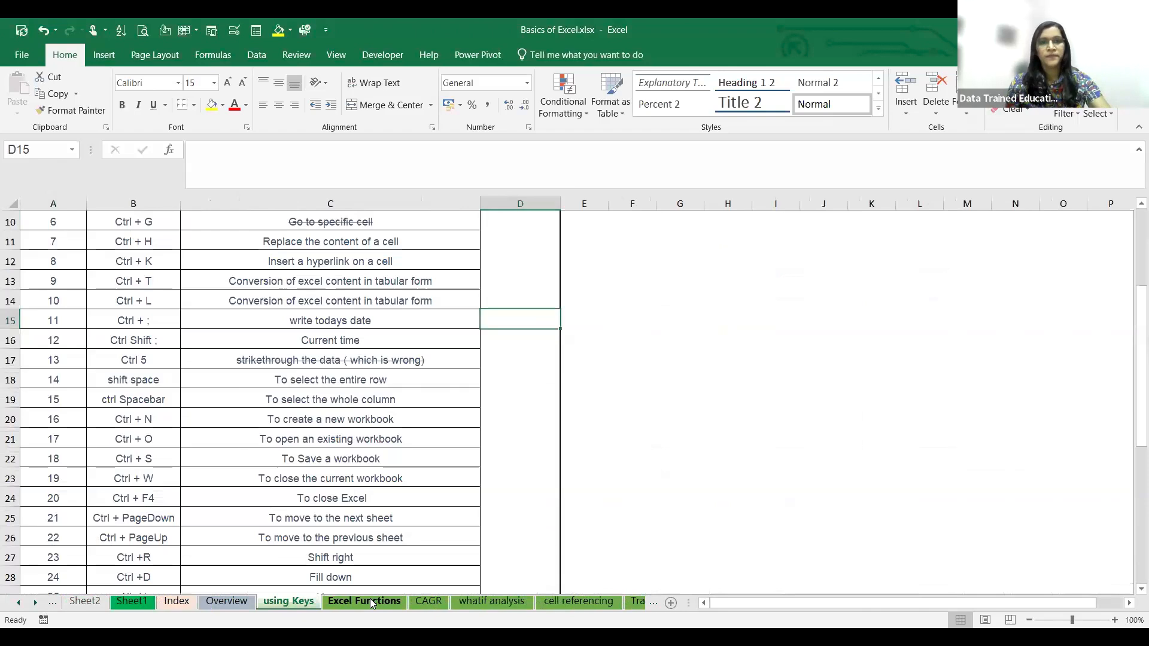
pyautogui.click(366, 601)
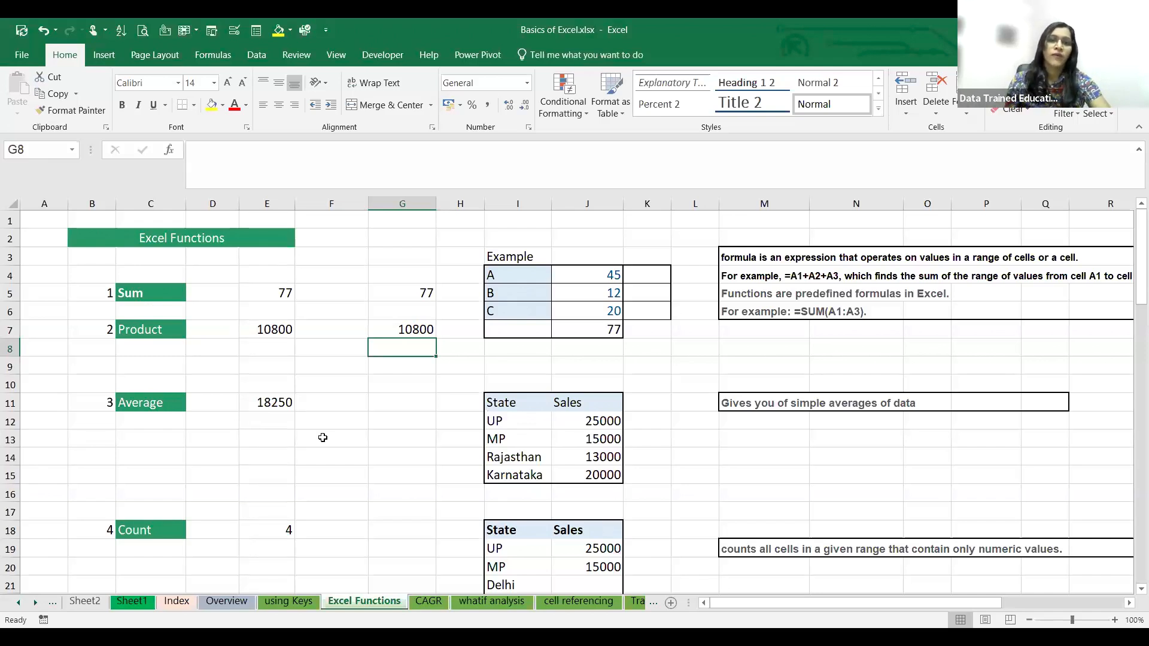
# - Enter the formula =AVERAGE(J12:J15) in cell F13 to average the sales of the four states
pyautogui.click(347, 442)
pyautogui.write('=')
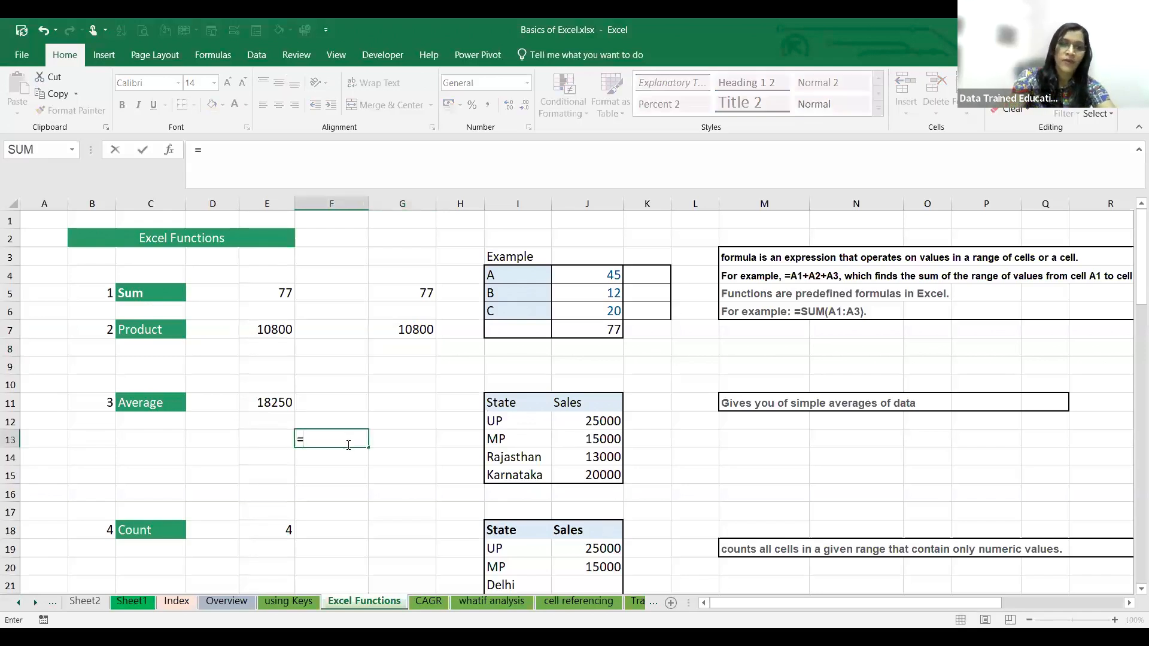
pyautogui.write('average')
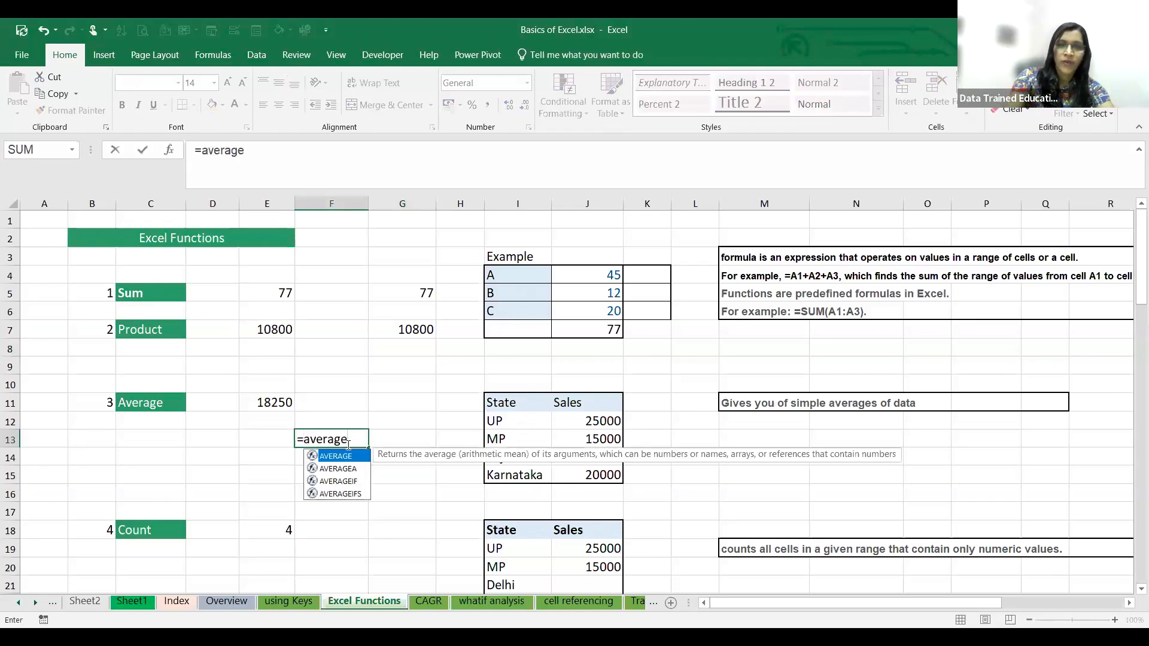
pyautogui.write('(')
pyautogui.moveTo(573, 421); pyautogui.dragTo(593, 475)
pyautogui.write(')')
pyautogui.press('Return')
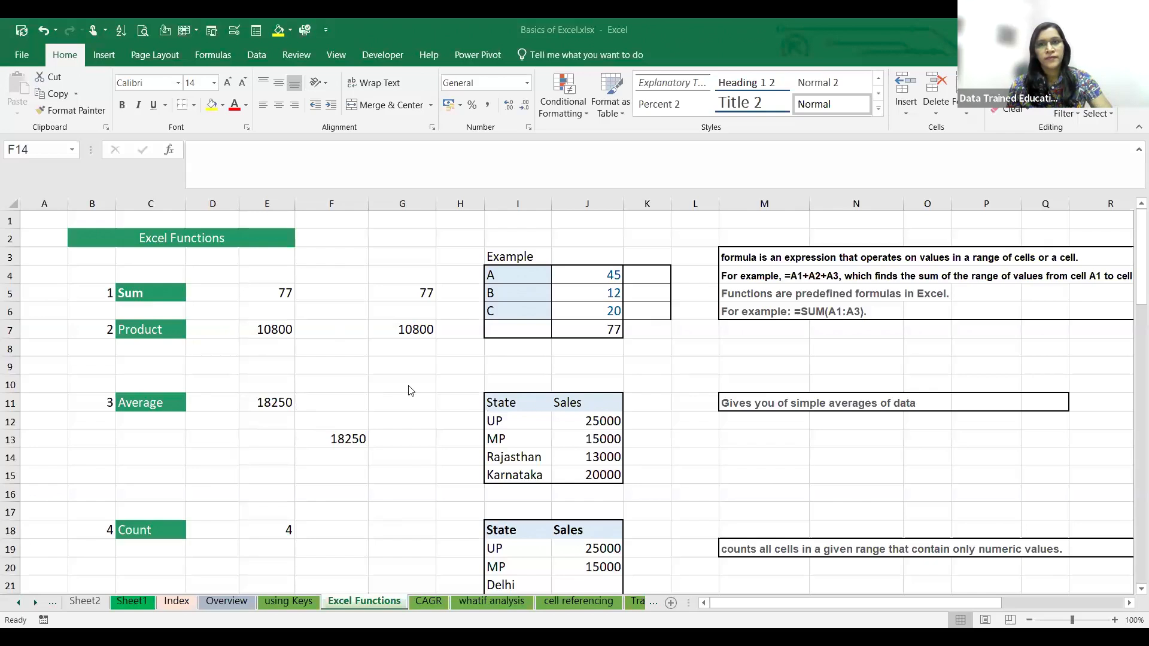
# - Enter the formula =(J12+J13+J14+J15)/4 in cell G14 to average the four states' sales manually
pyautogui.scroll(-2, 410, 391)
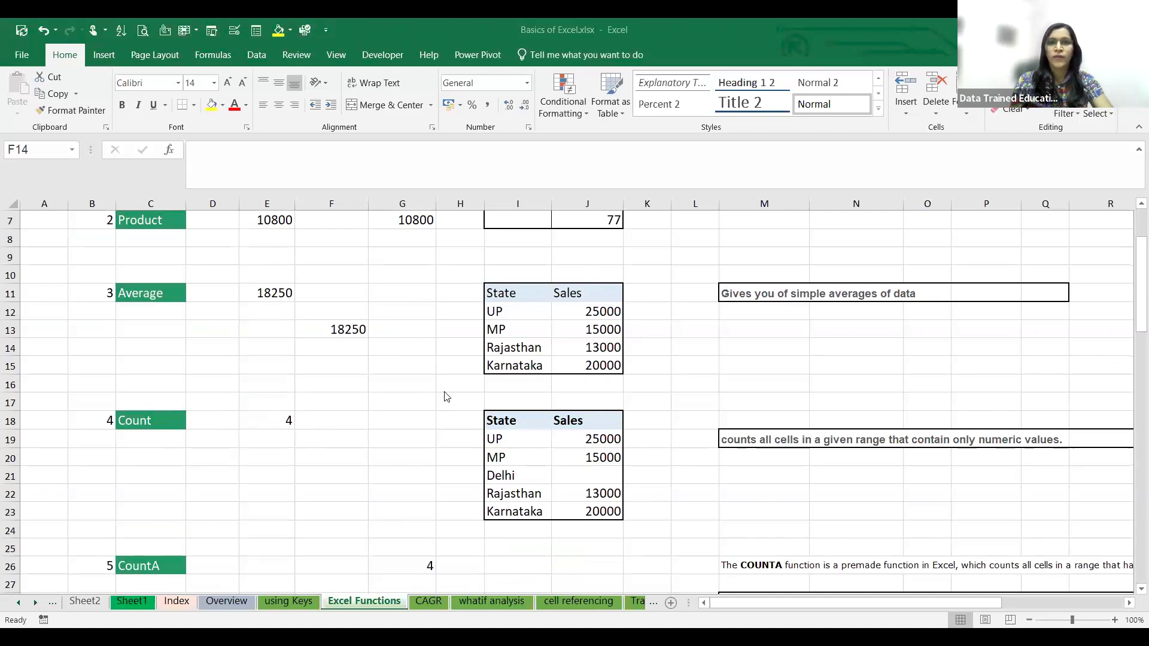
pyautogui.click(401, 350)
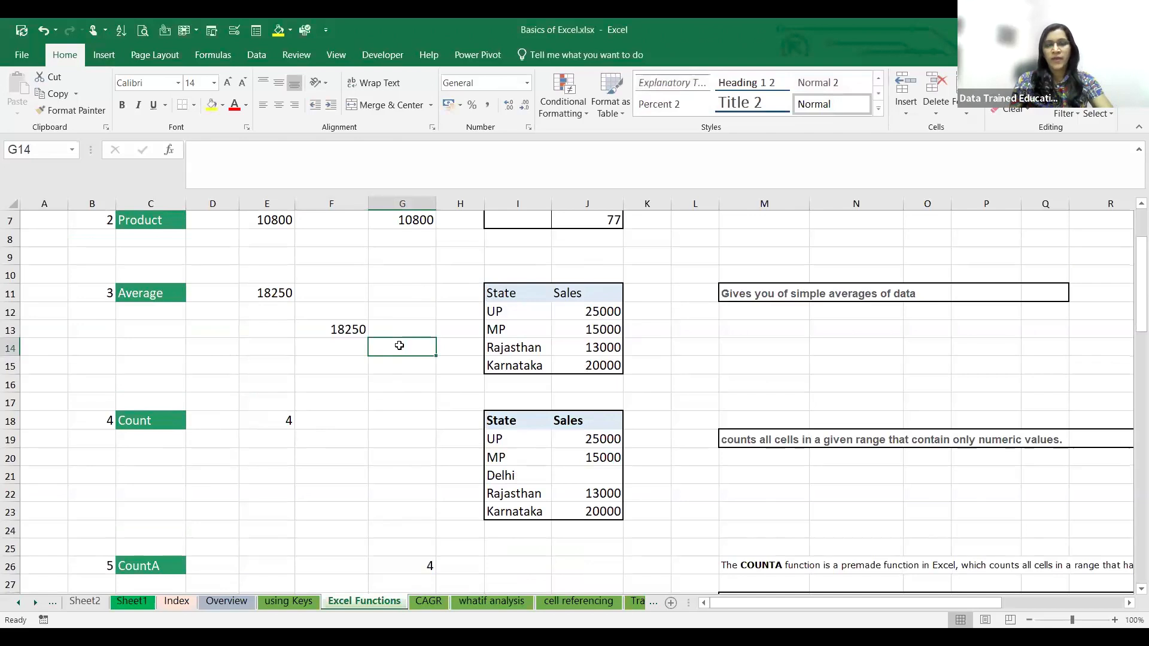
pyautogui.write('=')
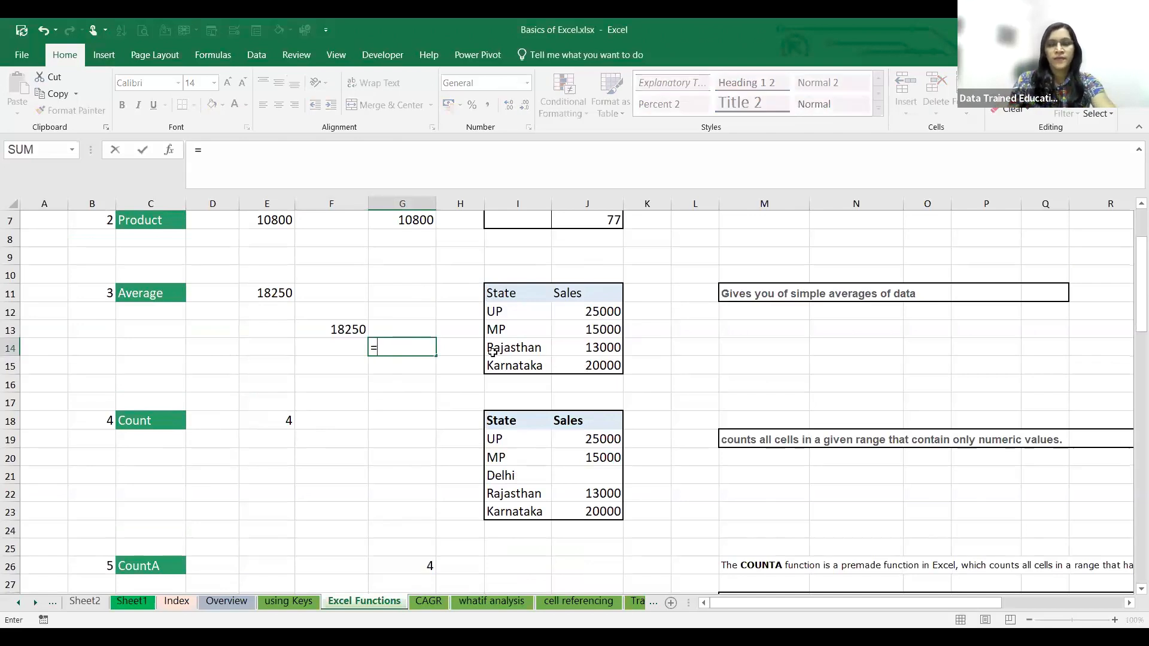
pyautogui.write('(')
pyautogui.click(607, 312)
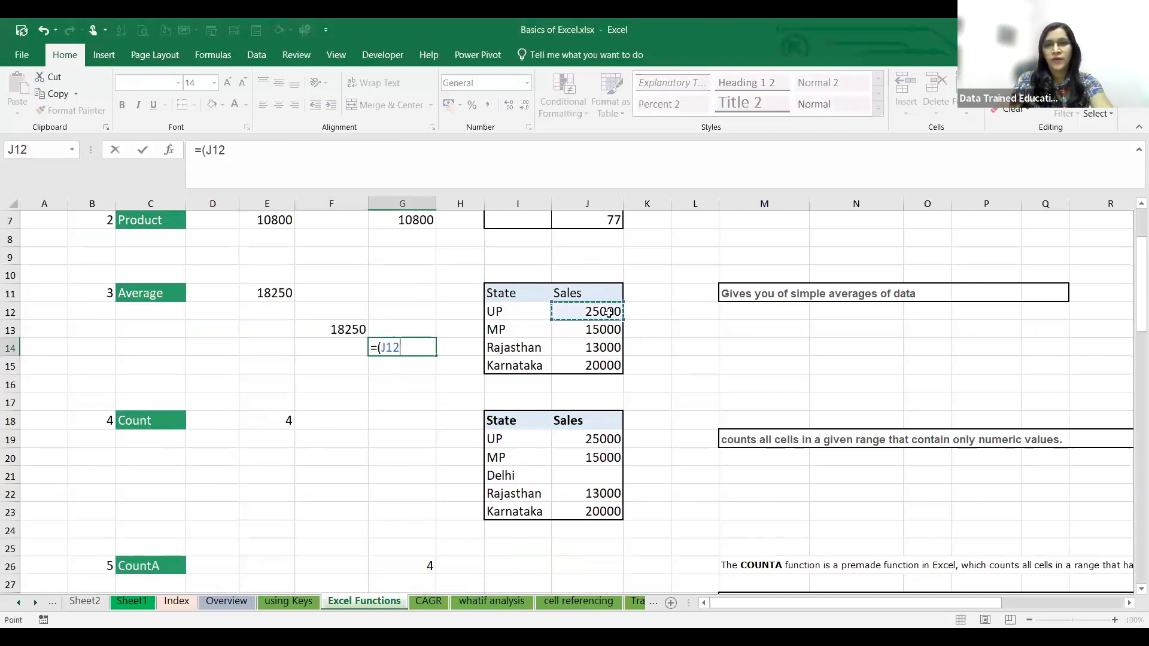
pyautogui.write('+')
pyautogui.click(607, 330)
pyautogui.write('+')
pyautogui.click(608, 348)
pyautogui.write('+')
pyautogui.click(614, 365)
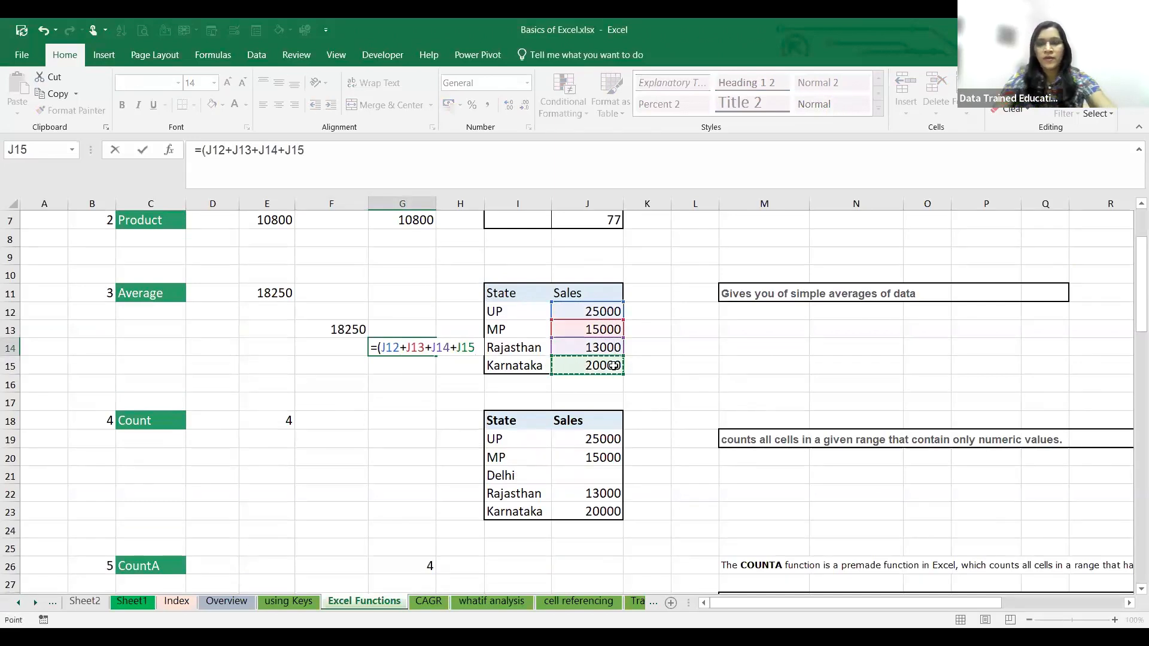
pyautogui.write(')/4')
pyautogui.hotkey('ctrl', 'Return')
pyautogui.press('Return')
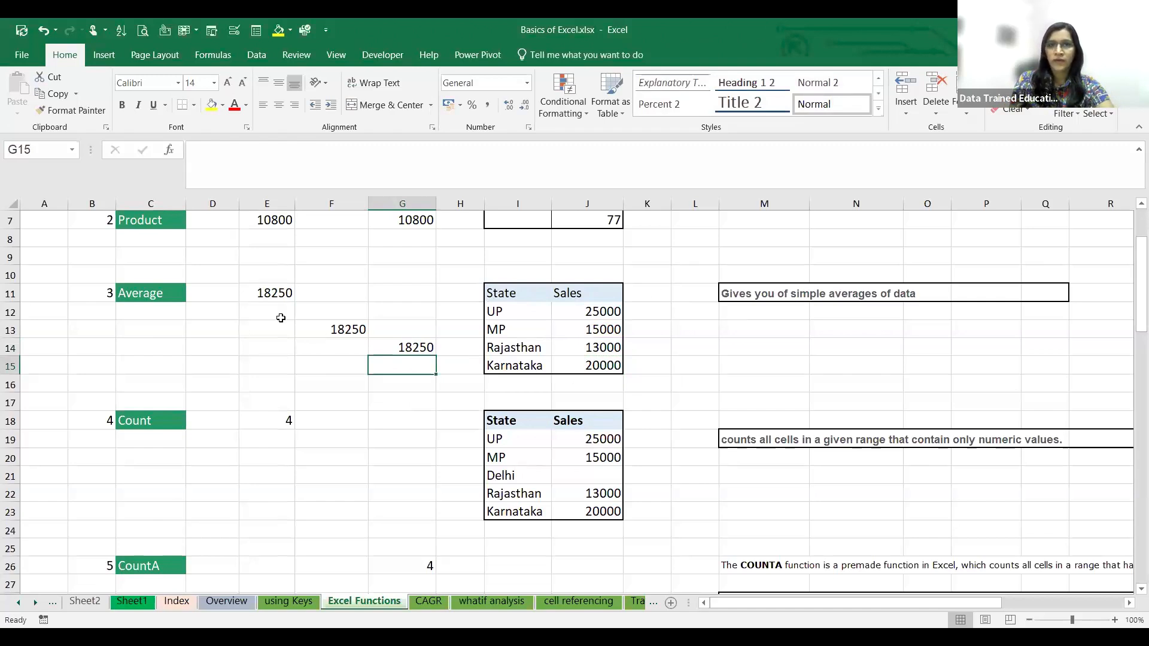
pyautogui.click(401, 348)
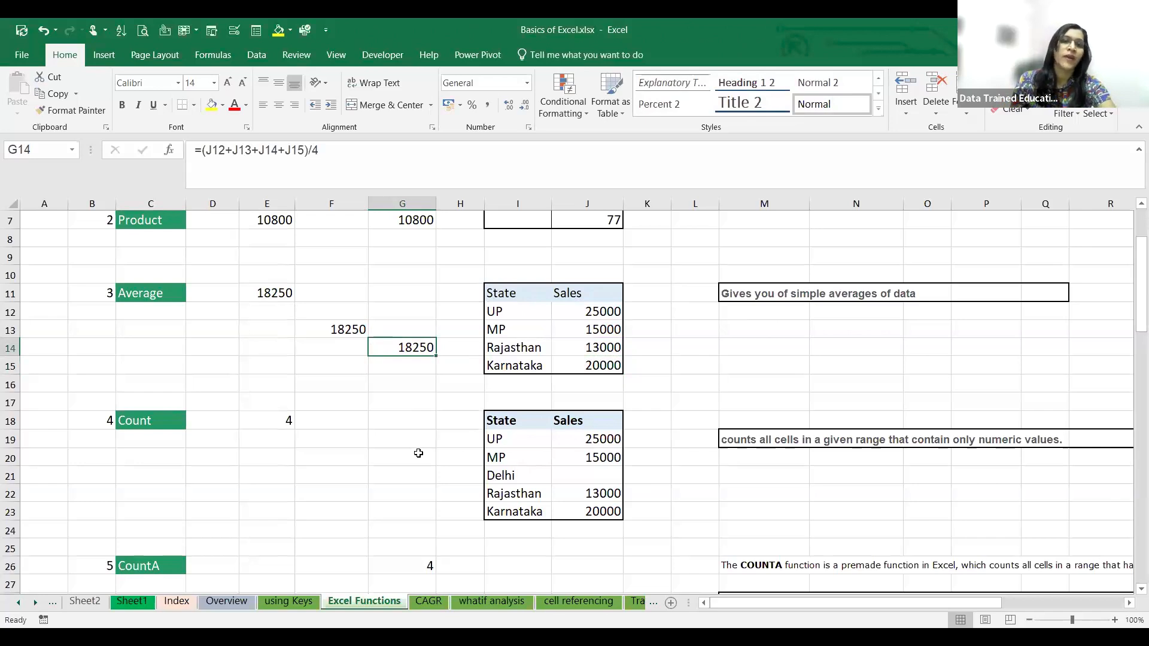
# - Review the existing COUNT formula in E18 and enter =COUNT(J19:J23) in cell F20 to count the numeric sales values
pyautogui.click(430, 418)
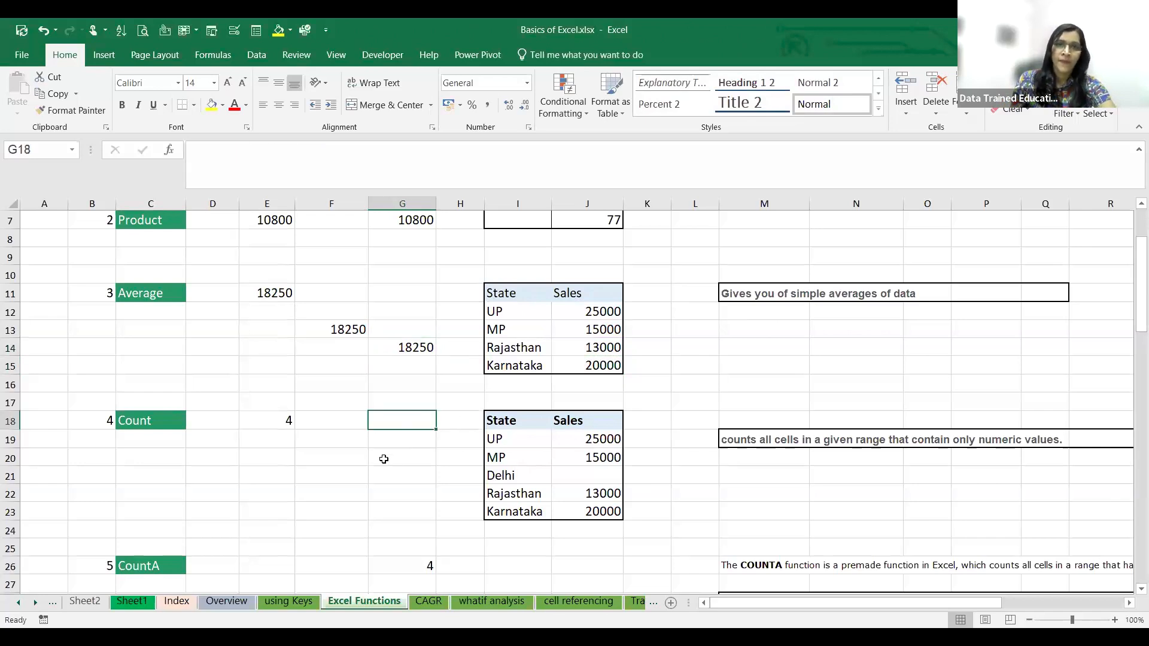
pyautogui.scroll(-2, 384, 460)
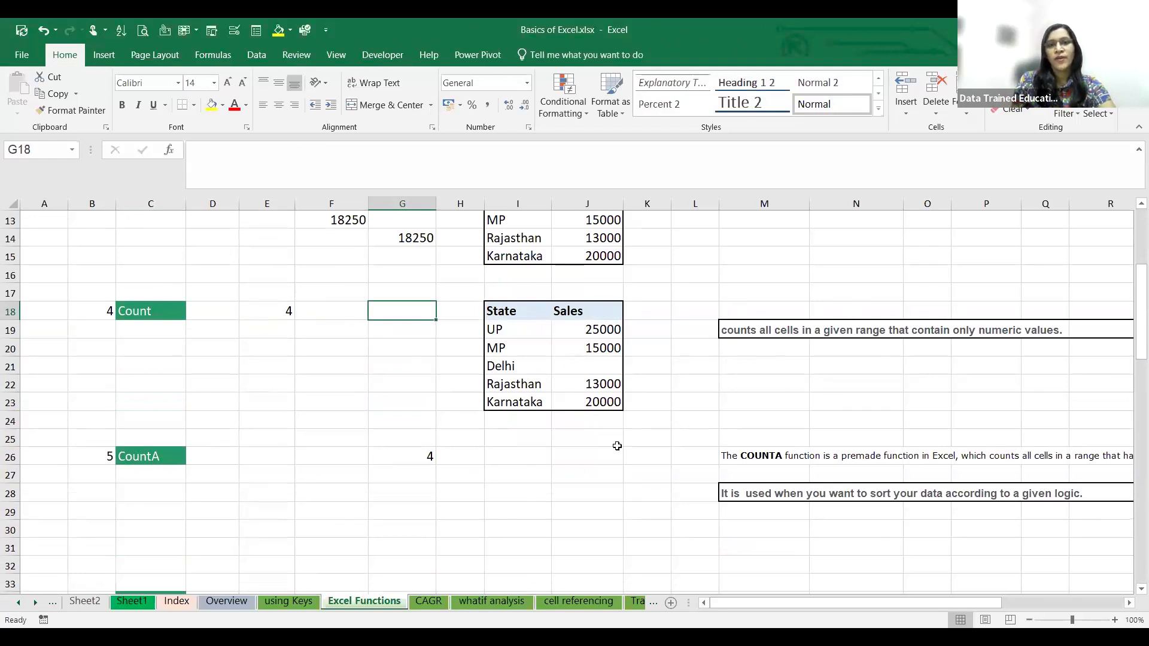
pyautogui.click(592, 367)
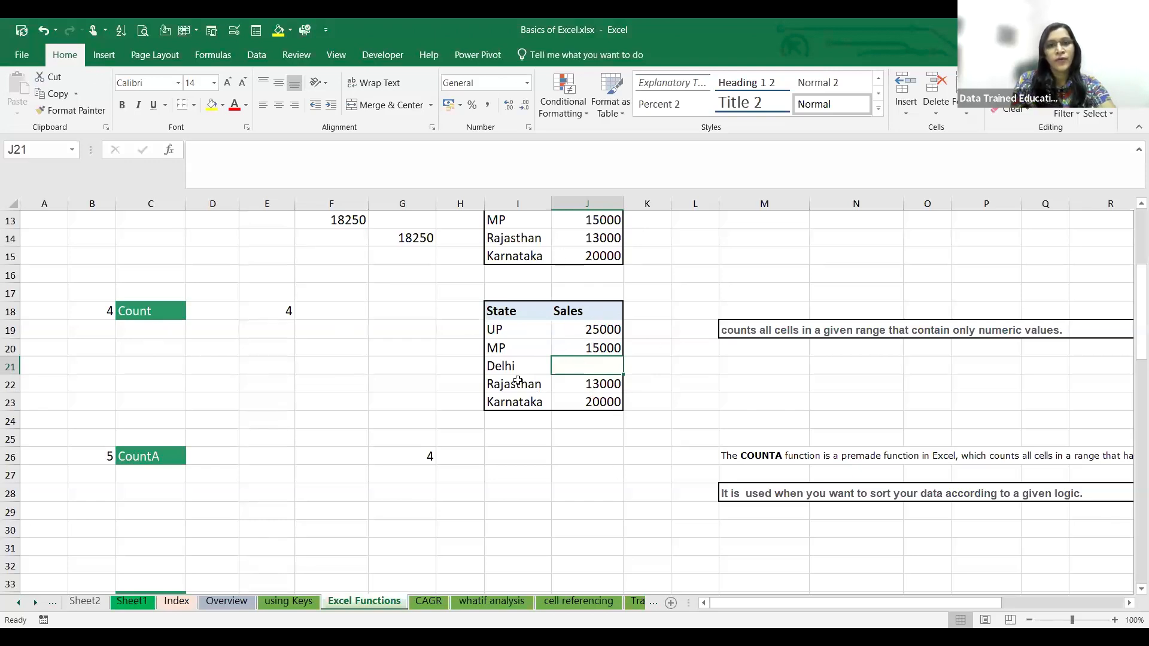
pyautogui.click(274, 361)
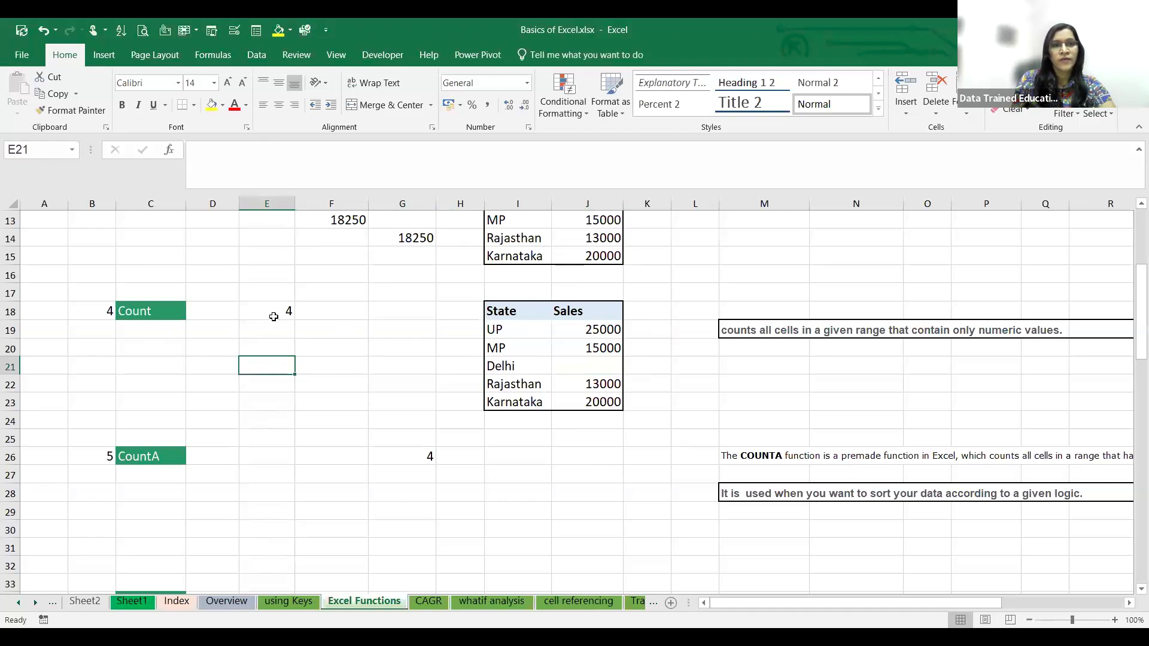
pyautogui.click(274, 317)
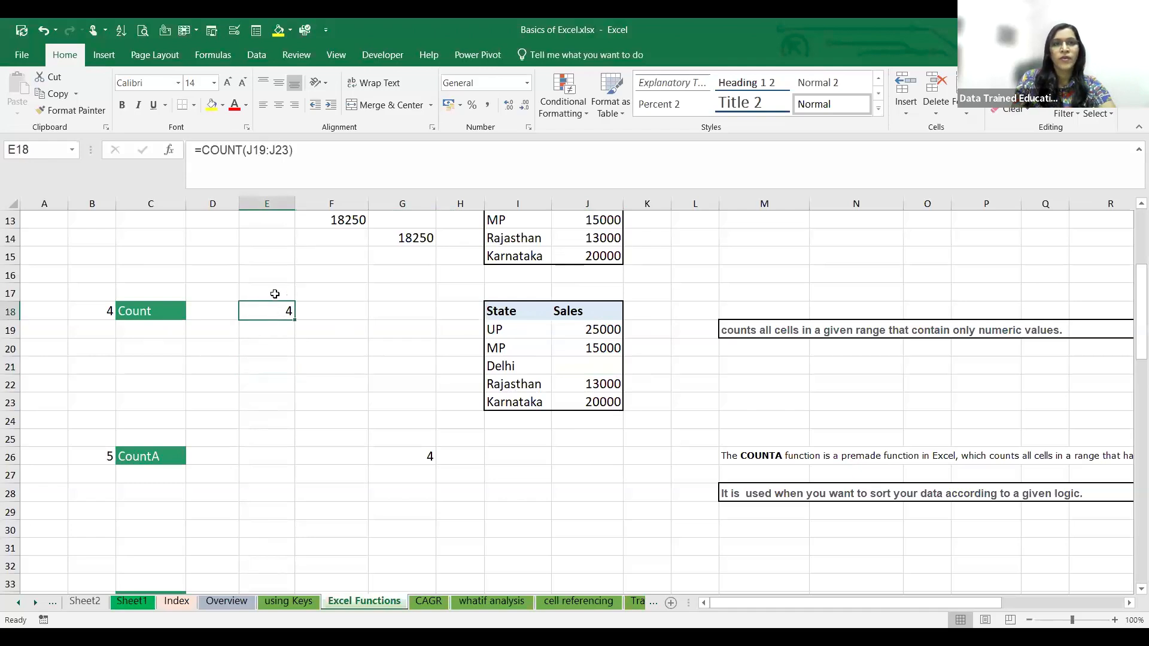
pyautogui.click(332, 341)
pyautogui.write('=')
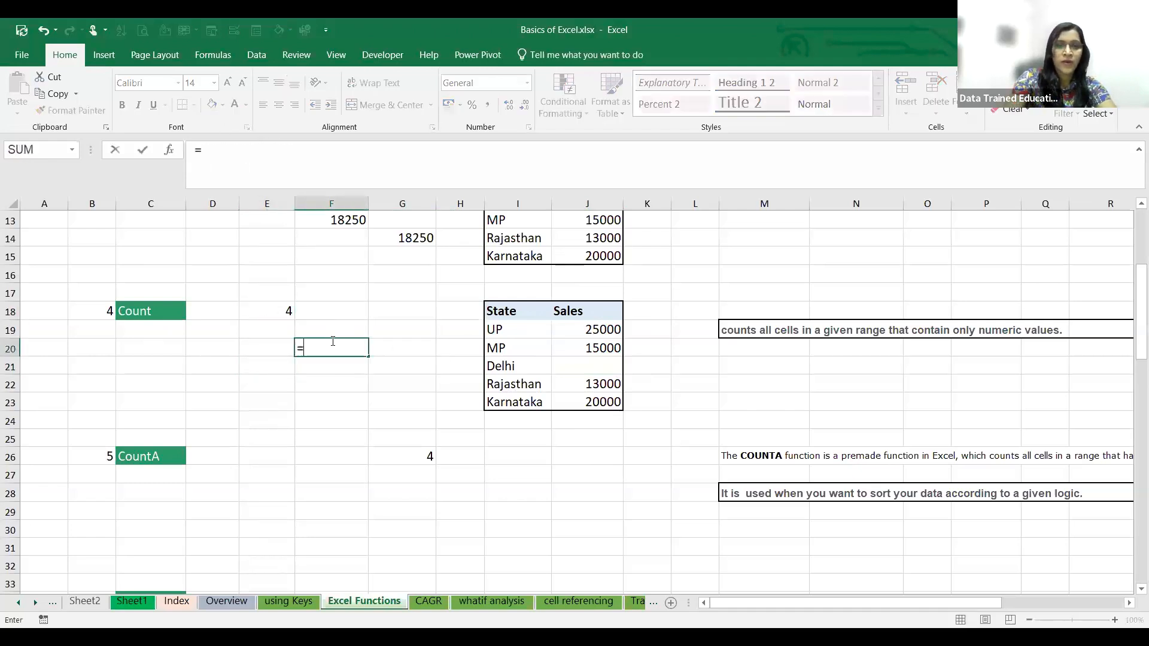
pyautogui.write('count(')
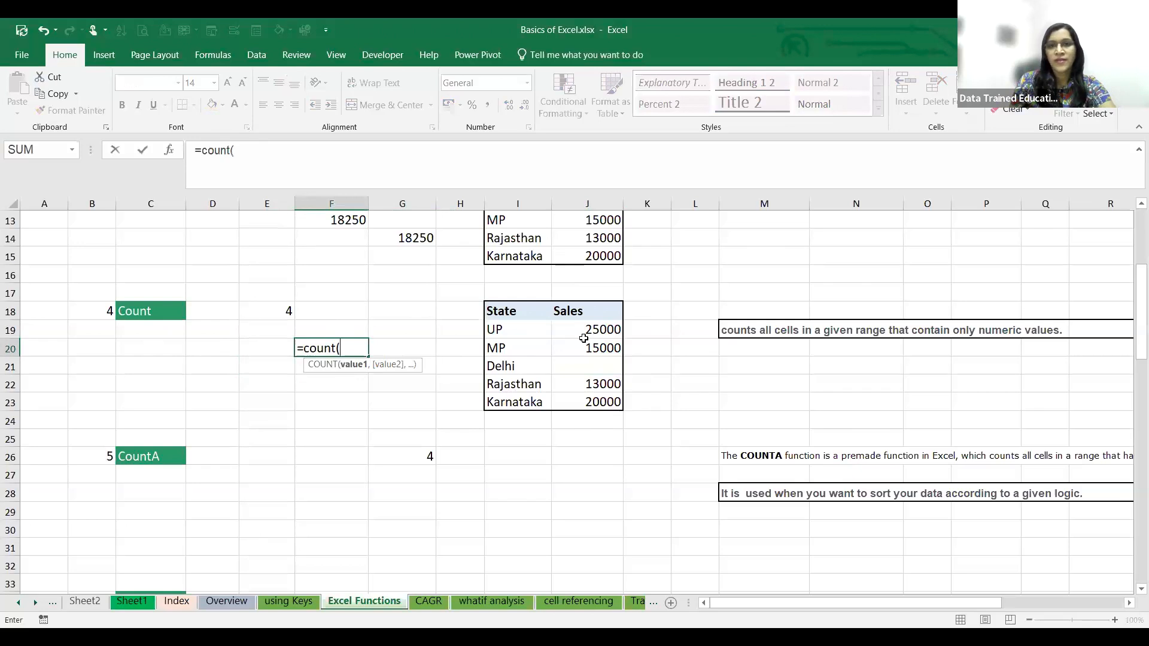
pyautogui.click(585, 330)
pyautogui.keyDown('shift'); pyautogui.click(583, 405); pyautogui.keyUp('shift')
pyautogui.write(')')
pyautogui.press('Return')
# - Enter 15 as Delhi's sales in cell J21 of the Count example table
pyautogui.click(587, 366)
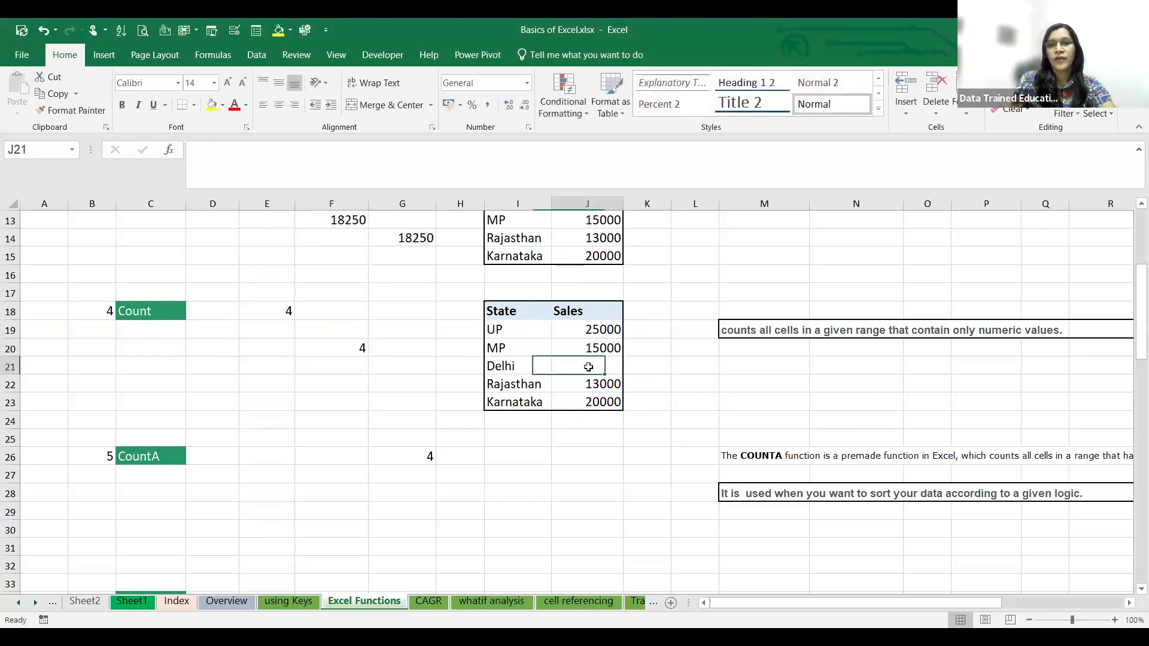
pyautogui.write('15')
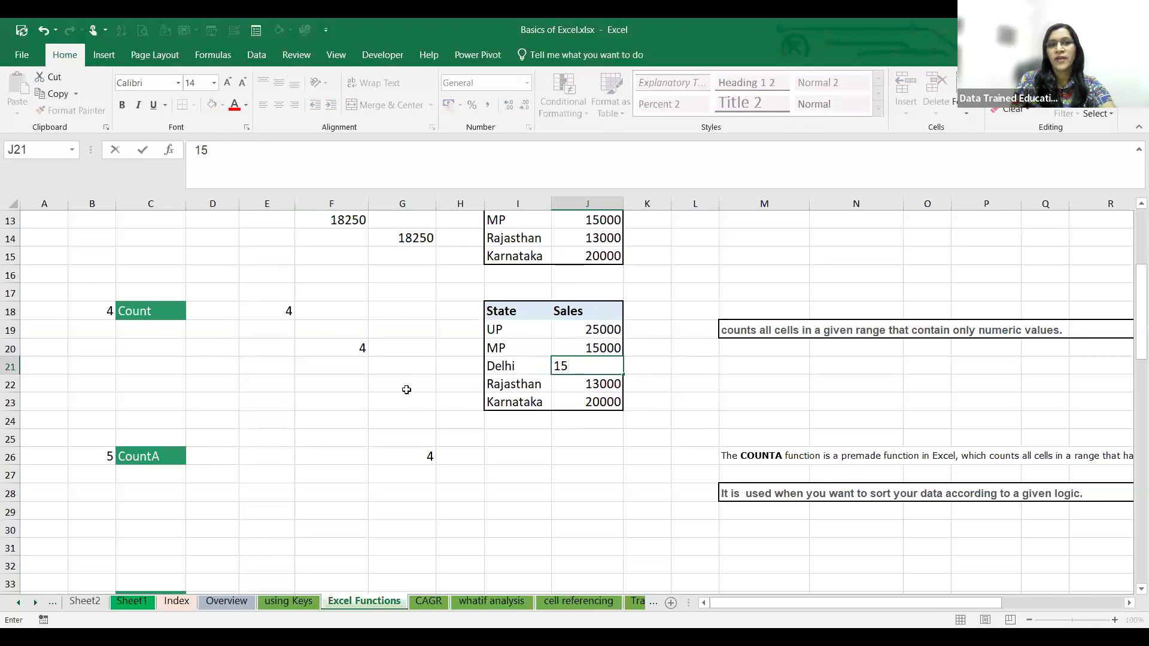
pyautogui.click(404, 388)
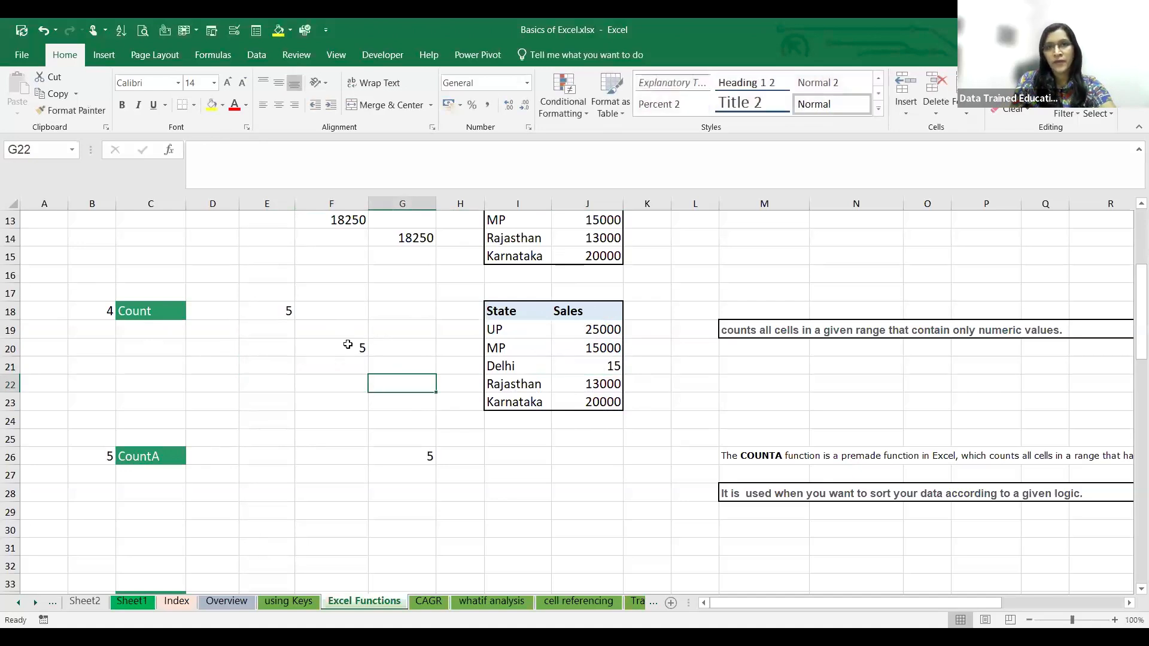
# - Replace Delhi's sales in cell J21 with TRUE and inspect the COUNTA formula in cell G26
pyautogui.click(593, 367)
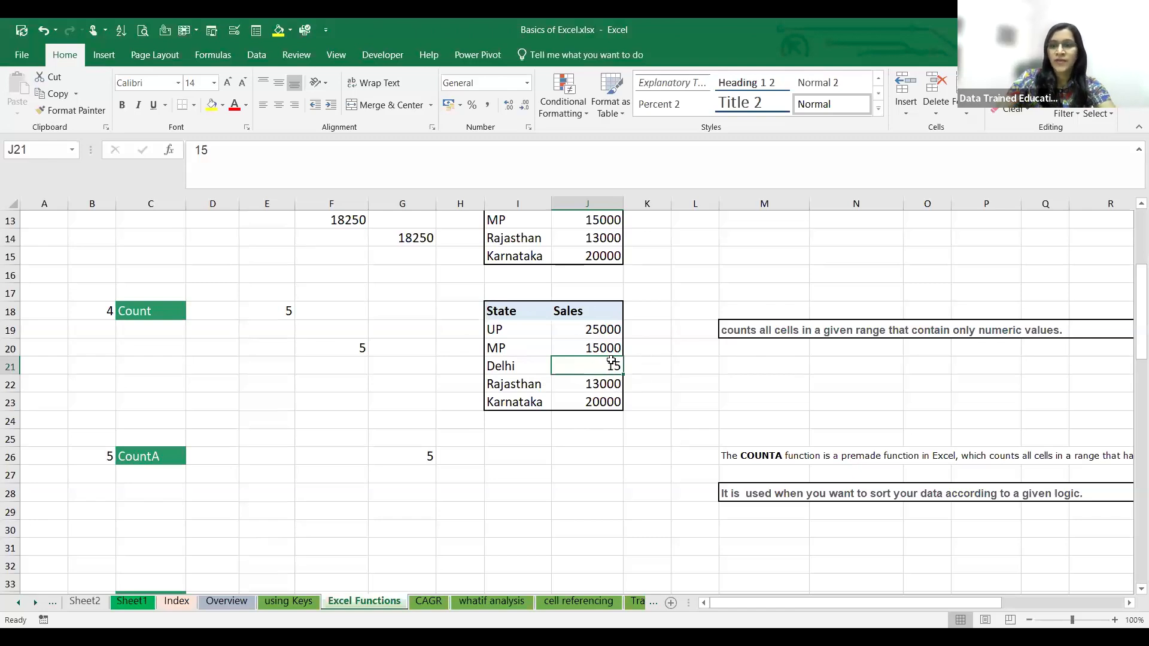
pyautogui.write('true')
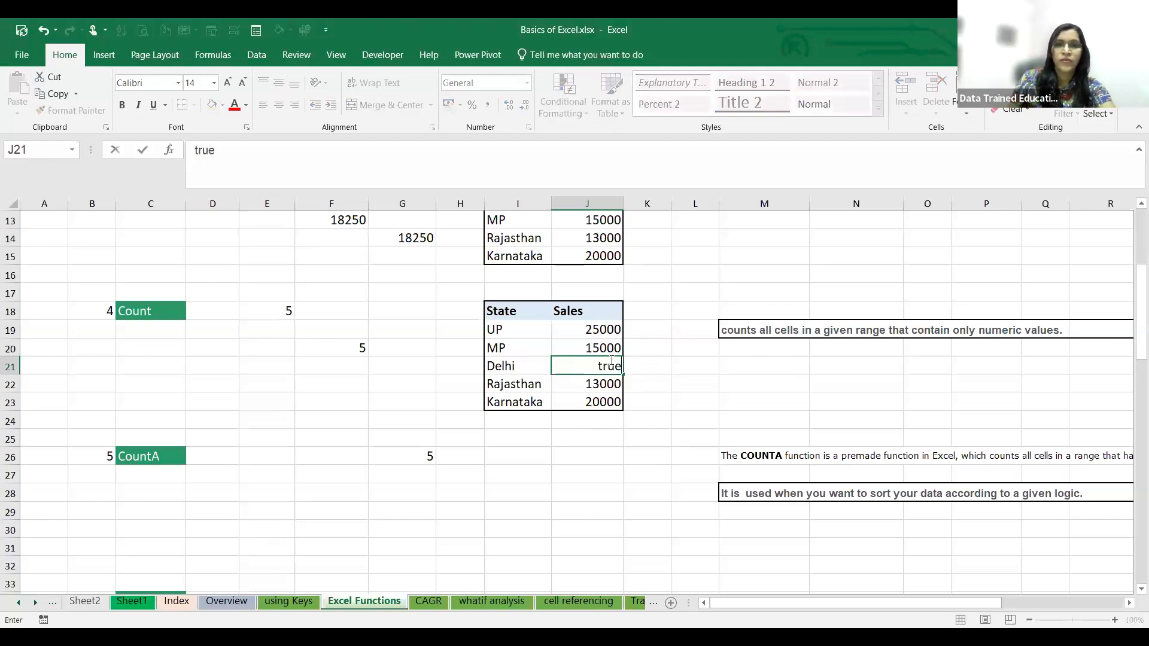
pyautogui.click(581, 472)
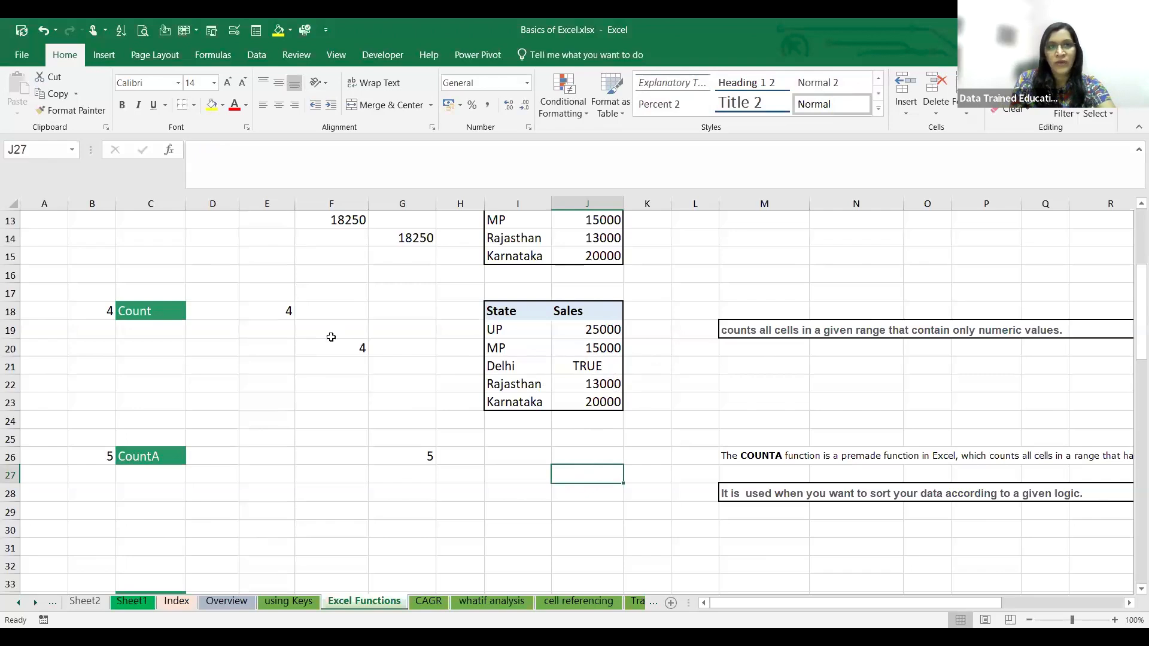
pyautogui.scroll(-1, 411, 444)
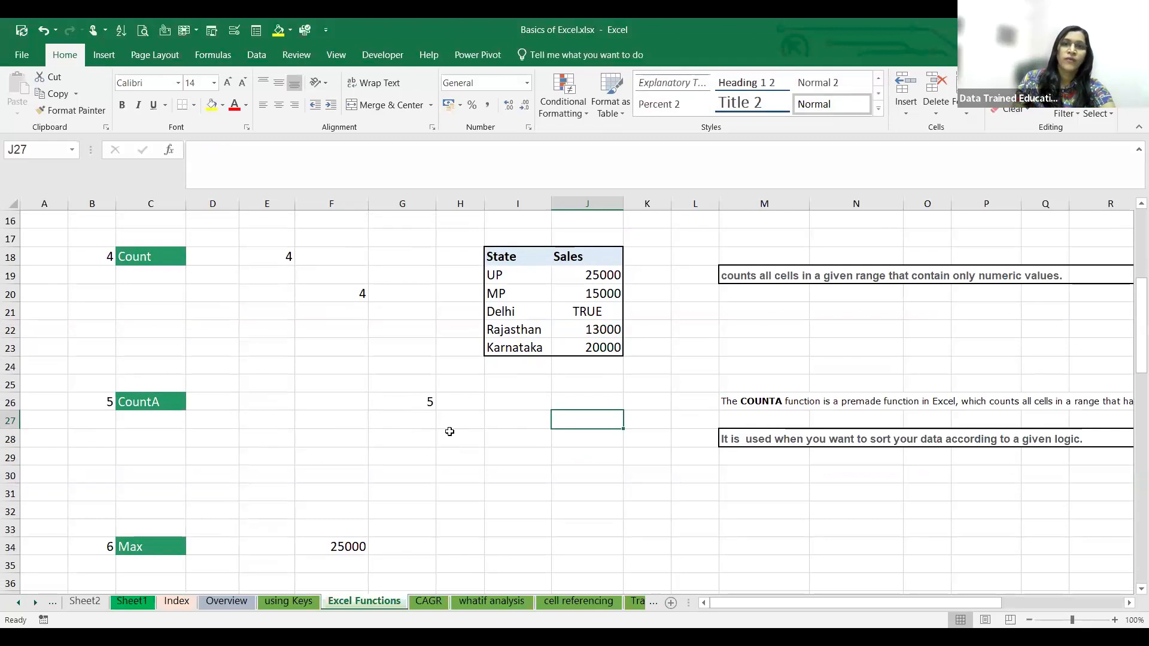
pyautogui.click(390, 404)
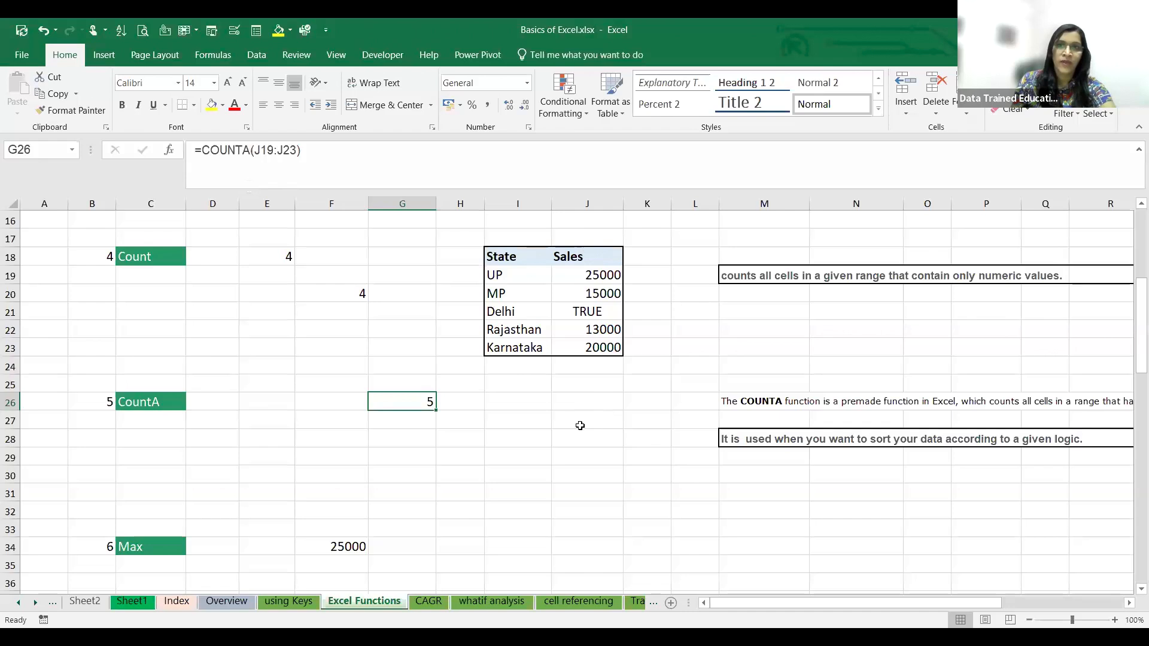
pyautogui.scroll(-2, 632, 458)
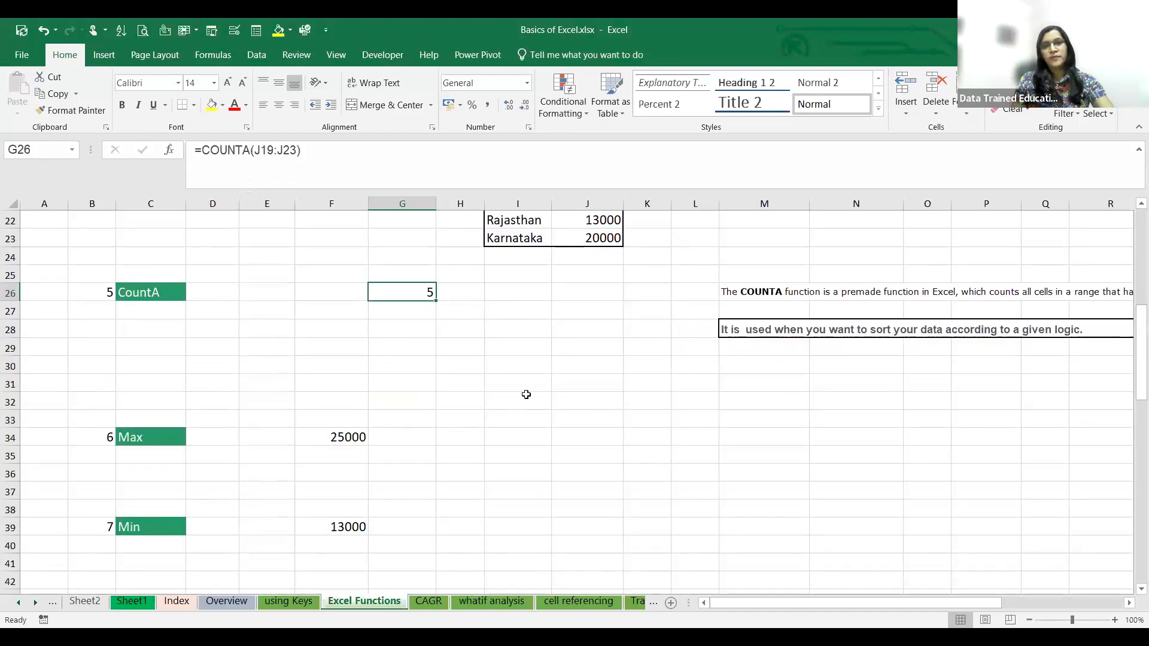
# - Clear Delhi's sales value from cell J21 of the Count example table
pyautogui.scroll(5, 526, 395)
pyautogui.click(608, 477)
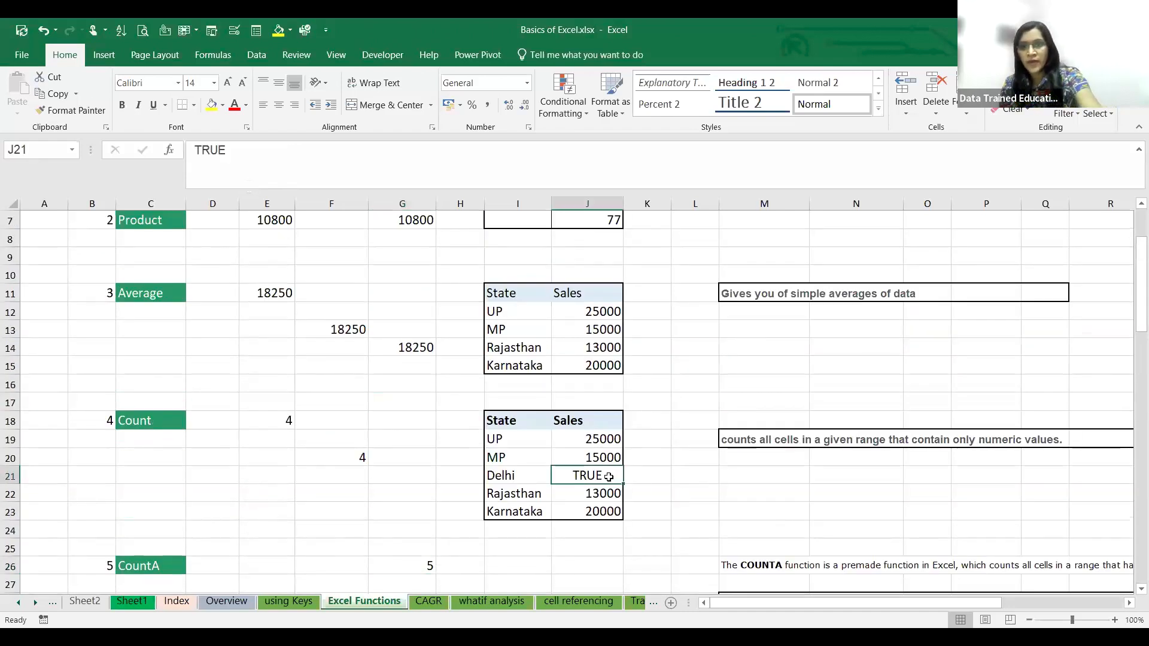
pyautogui.press('Delete')
# - Copy the State and Sales table from I18:J23 and paste it at cell I32 beside the Max example
pyautogui.scroll(-3, 154, 497)
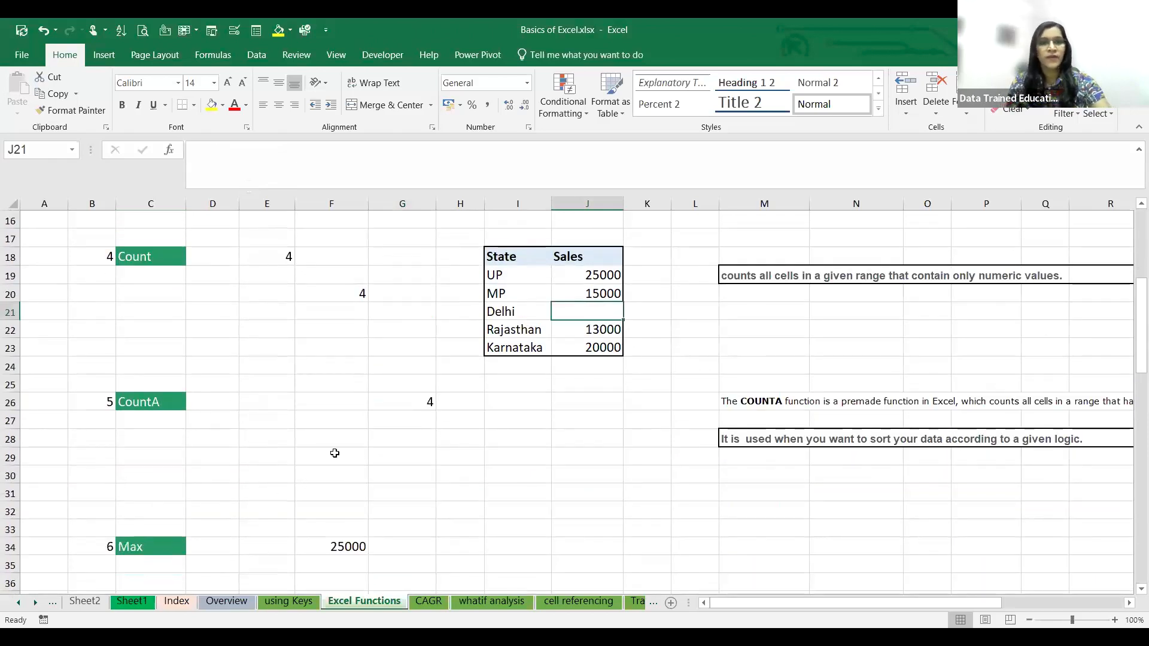
pyautogui.scroll(-2, 448, 458)
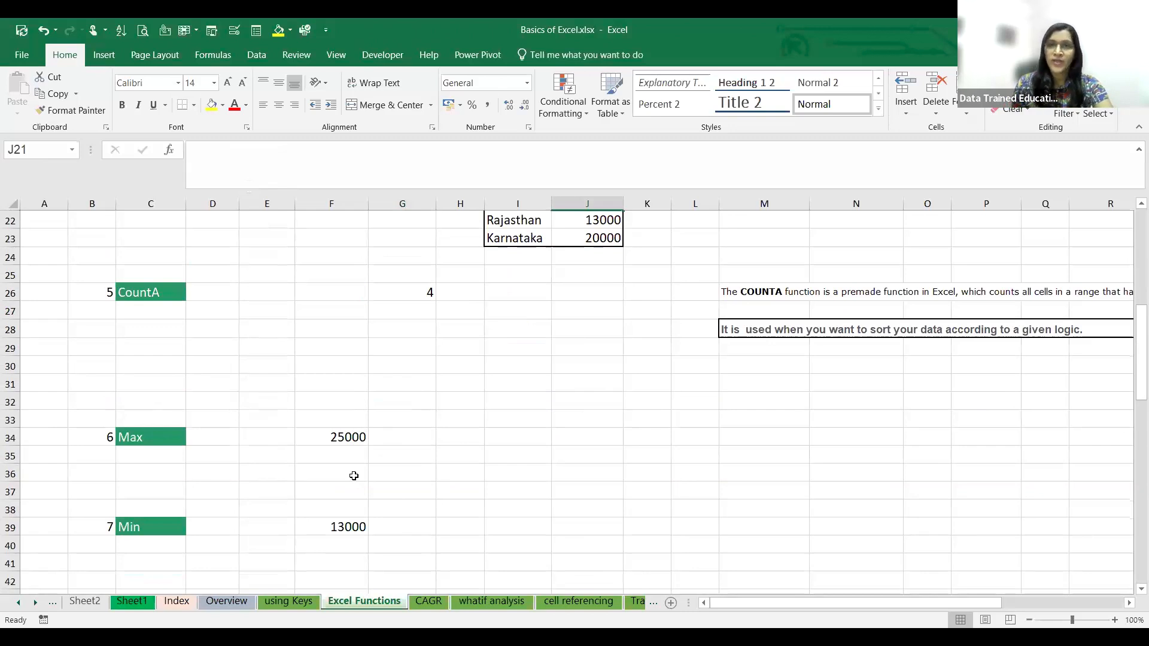
pyautogui.scroll(3, 353, 476)
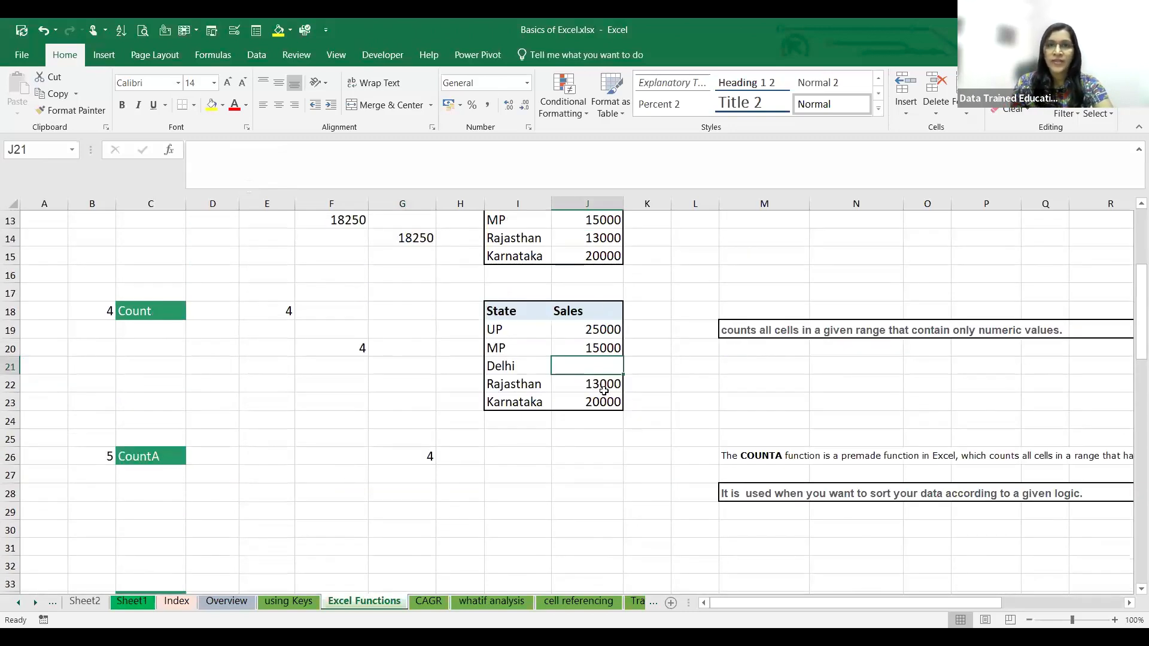
pyautogui.moveTo(503, 309); pyautogui.dragTo(587, 411)
pyautogui.hotkey('ctrl', 'c')
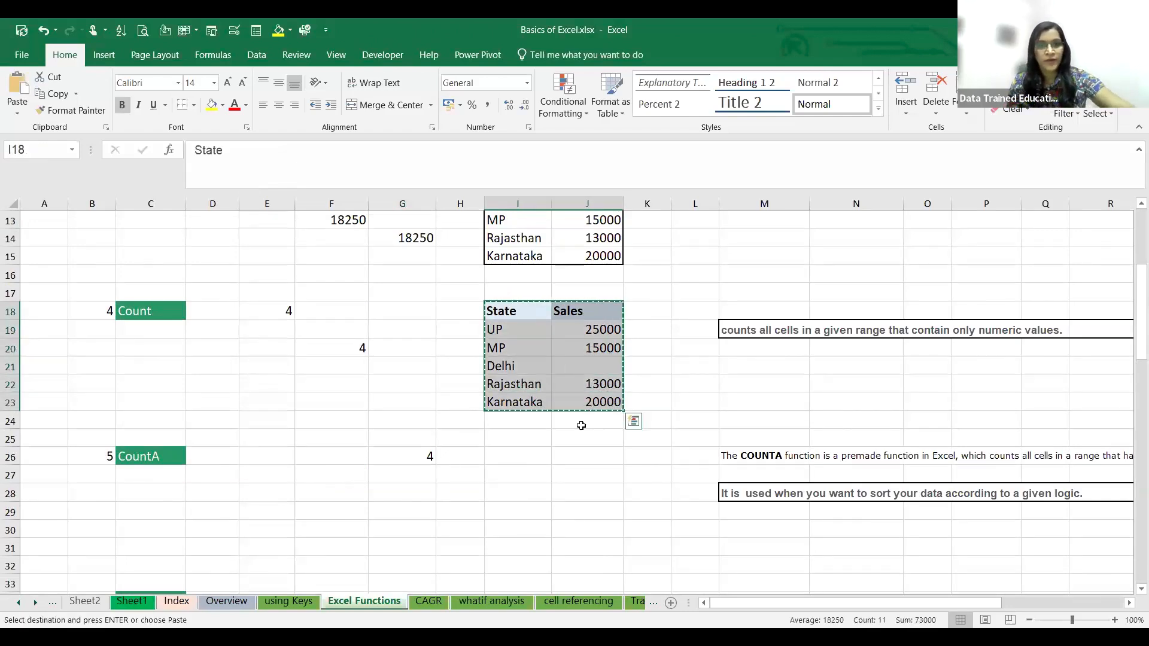
pyautogui.scroll(-5, 526, 522)
pyautogui.scroll(-2, 525, 522)
pyautogui.scroll(3, 526, 521)
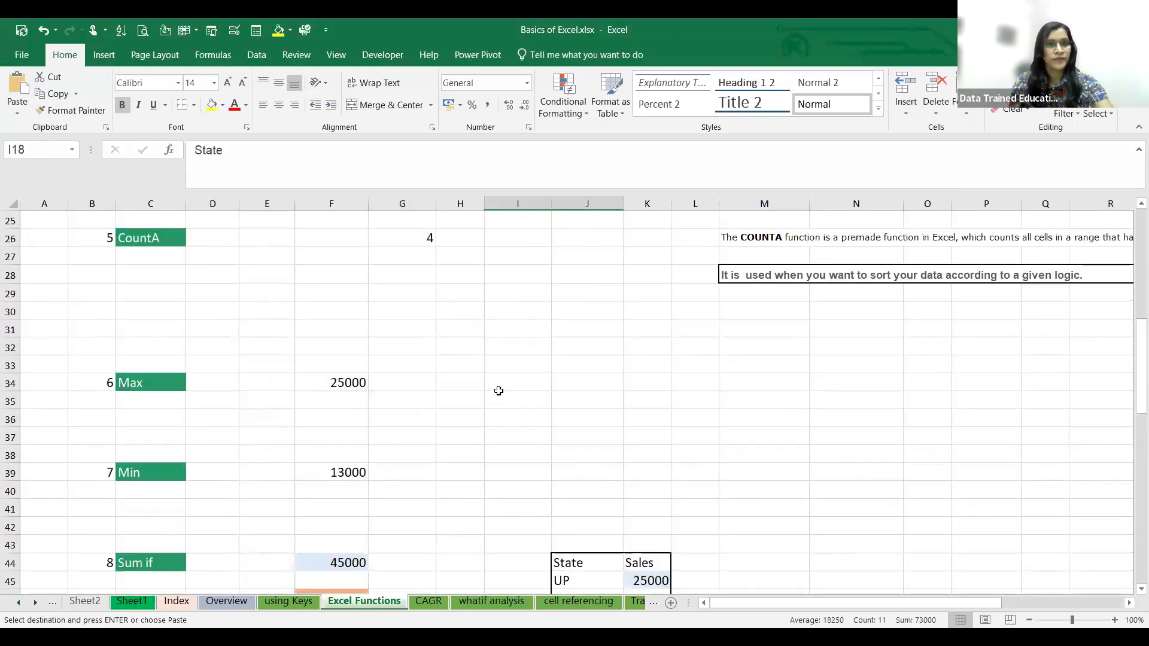
pyautogui.click(504, 340)
pyautogui.hotkey('ctrl', 'v')
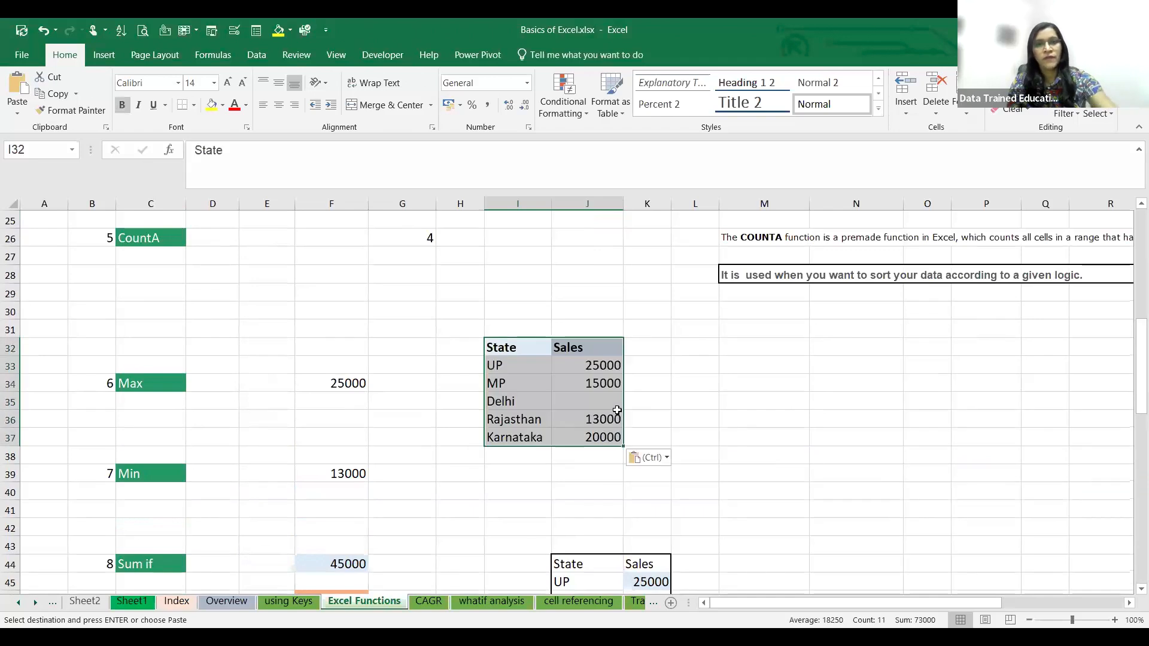
pyautogui.click(638, 385)
# - In the pasted table, set UP's sales in J33 to 45000 and Delhi's sales in J35 to 58000
pyautogui.click(591, 366)
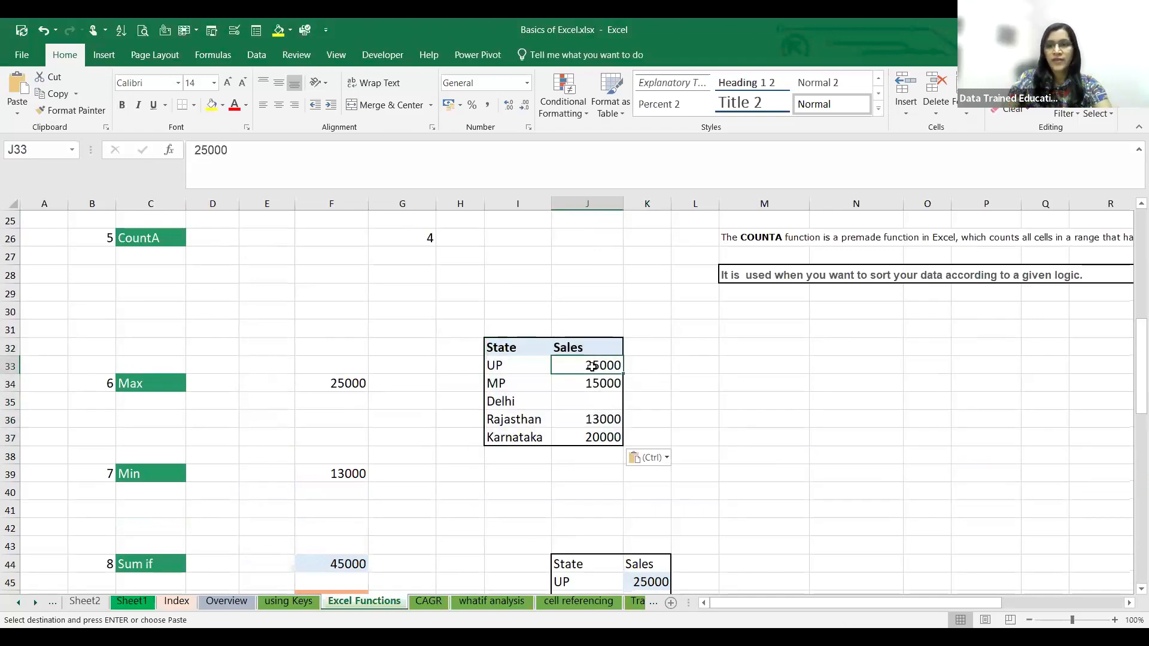
pyautogui.write('45000')
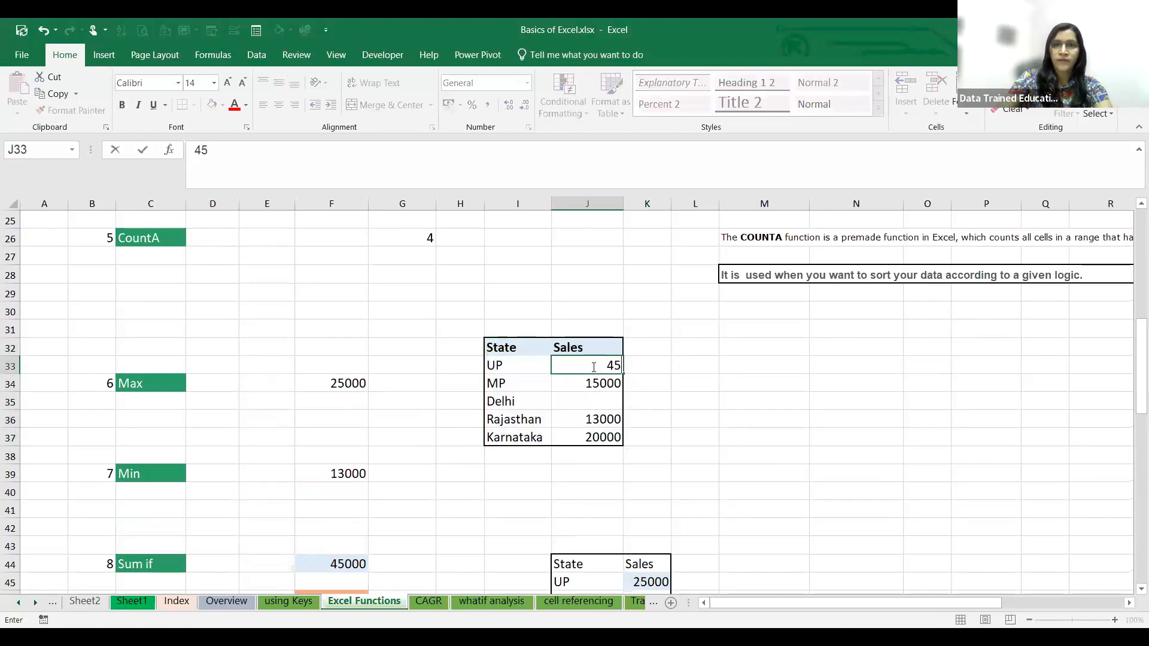
pyautogui.click(670, 392)
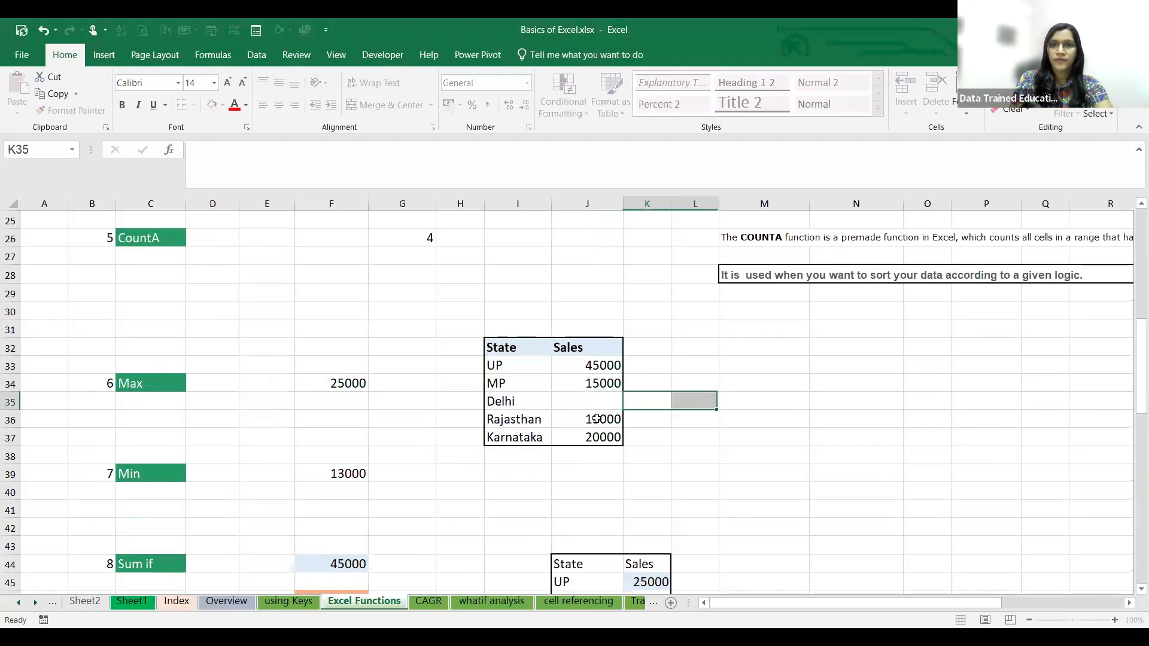
pyautogui.click(604, 409)
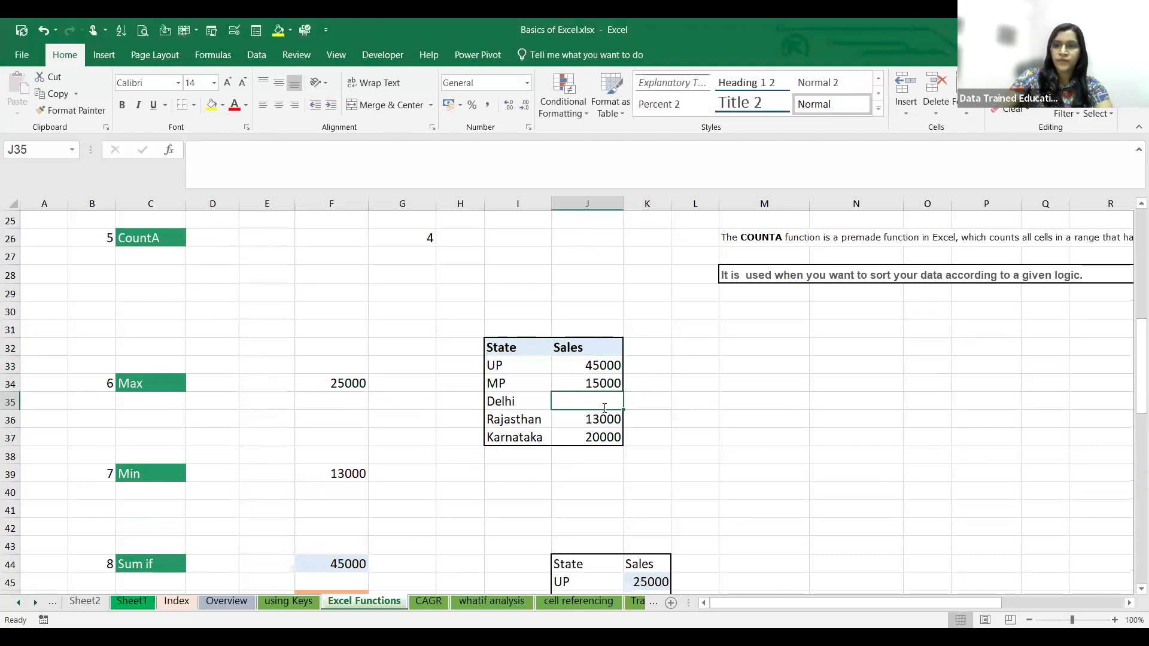
pyautogui.write('58000')
pyautogui.click(1024, 477)
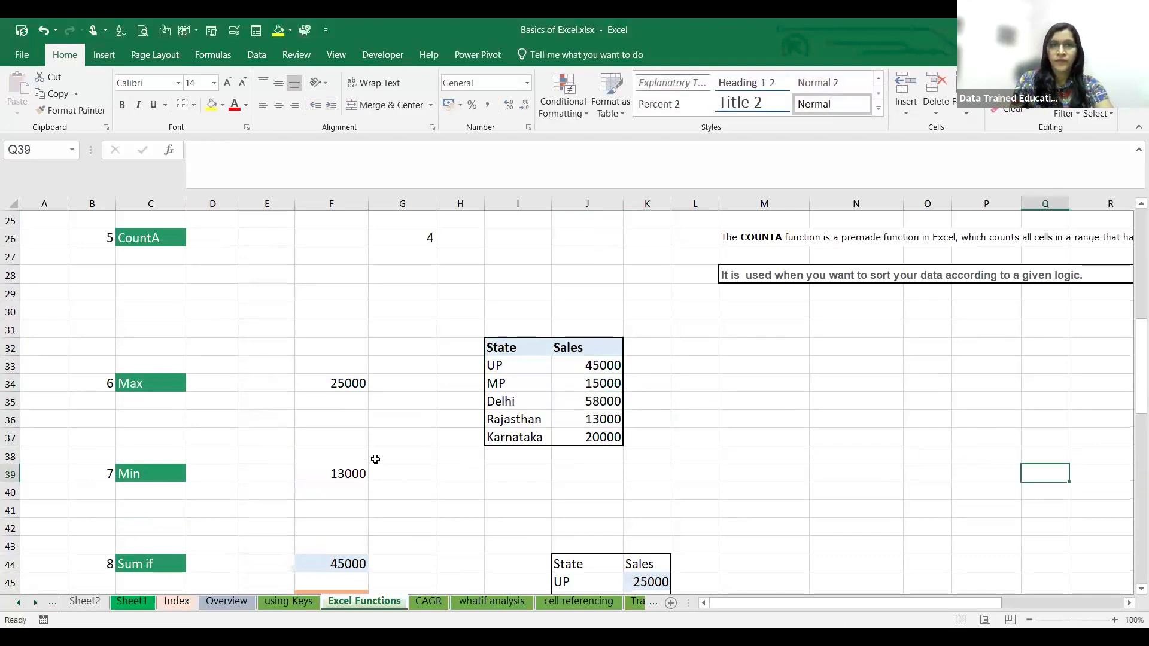
# - Change the Max example's formula in F34 to take its range from J33:J37 and check it against Delhi's sales in J35
pyautogui.click(354, 383)
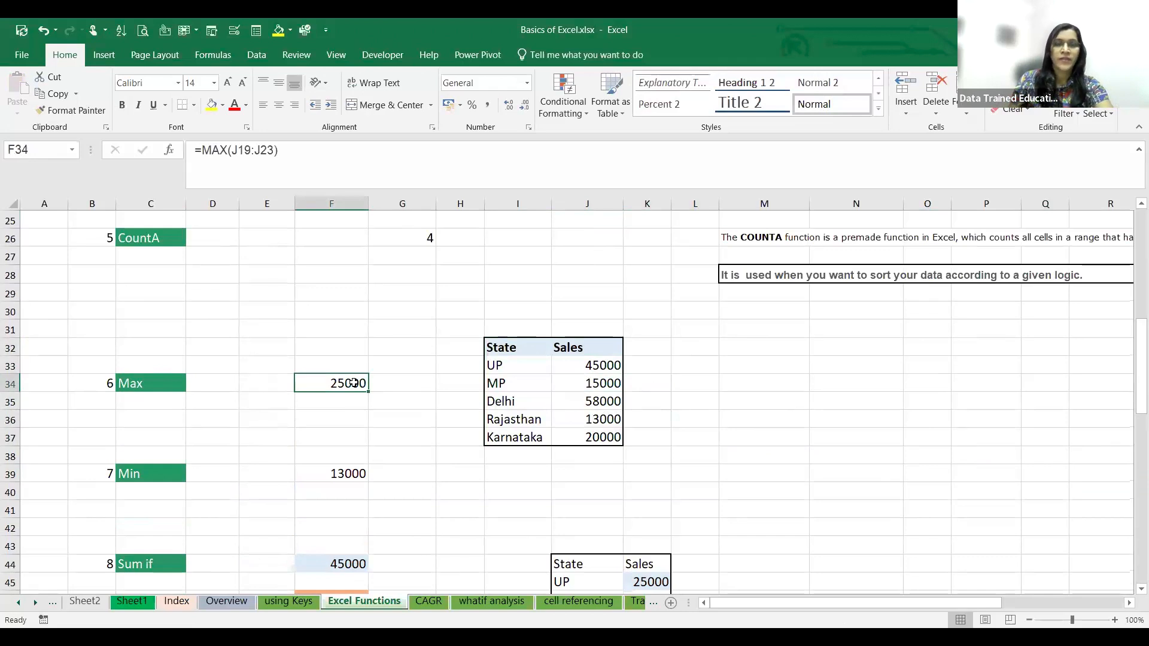
pyautogui.click(286, 149)
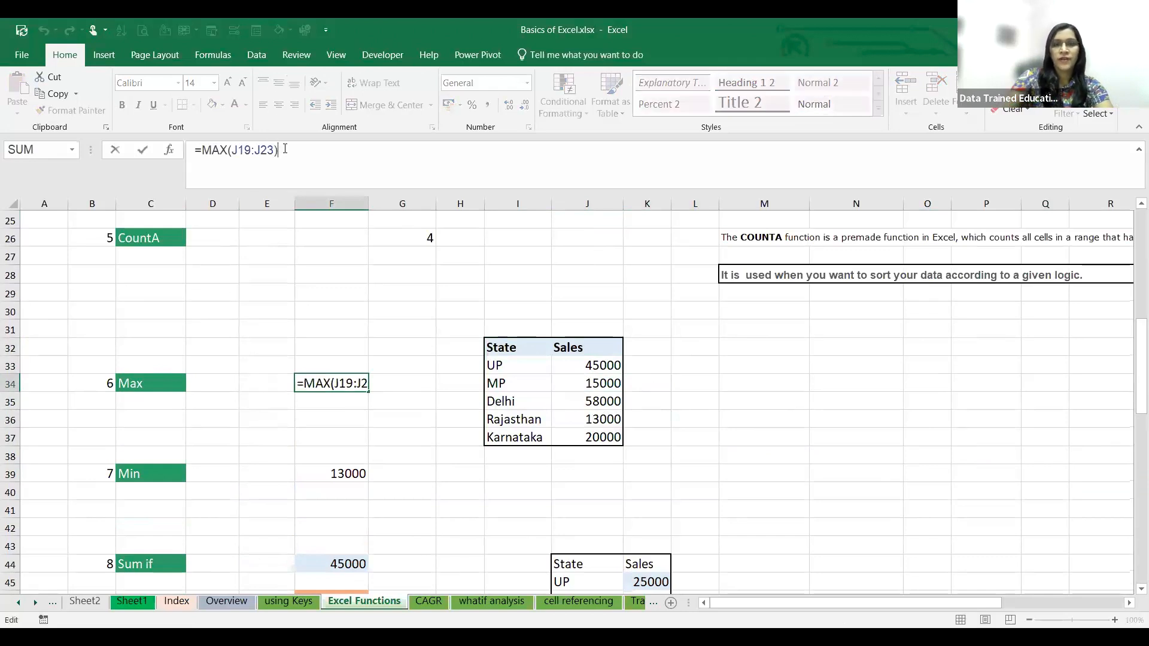
pyautogui.press('BackSpace')
pyautogui.press('BackSpace')
pyautogui.press('BackSpace')
pyautogui.press('BackSpace')
pyautogui.press('BackSpace')
pyautogui.press('BackSpace')
pyautogui.press('BackSpace')
pyautogui.press('BackSpace')
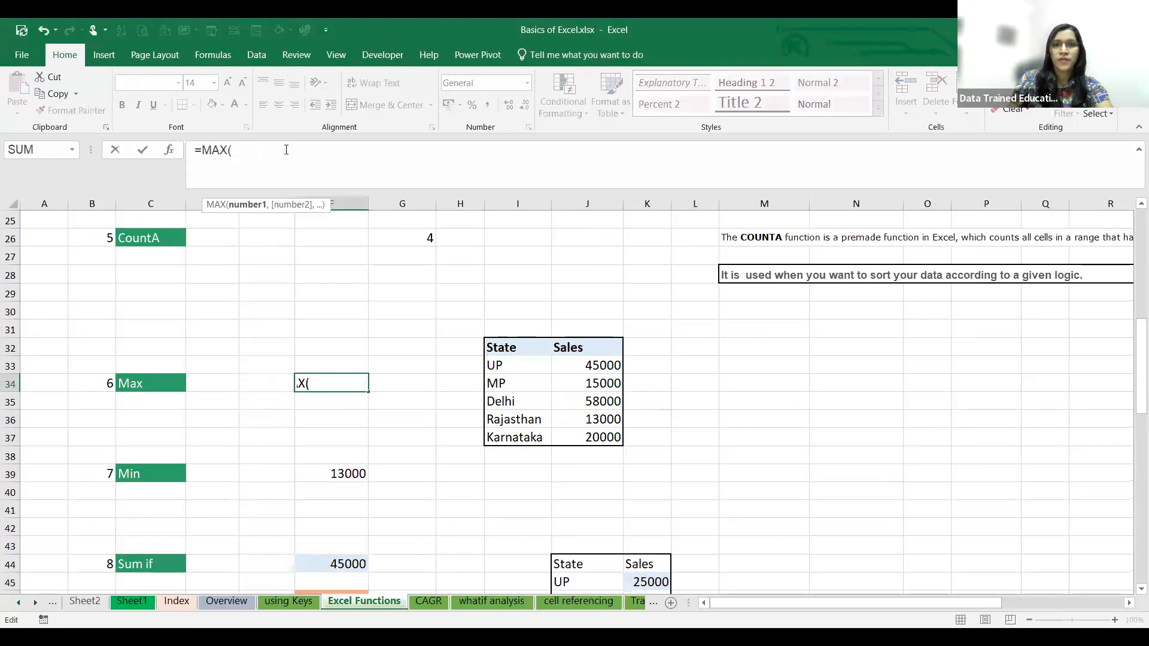
pyautogui.moveTo(566, 362); pyautogui.dragTo(576, 434)
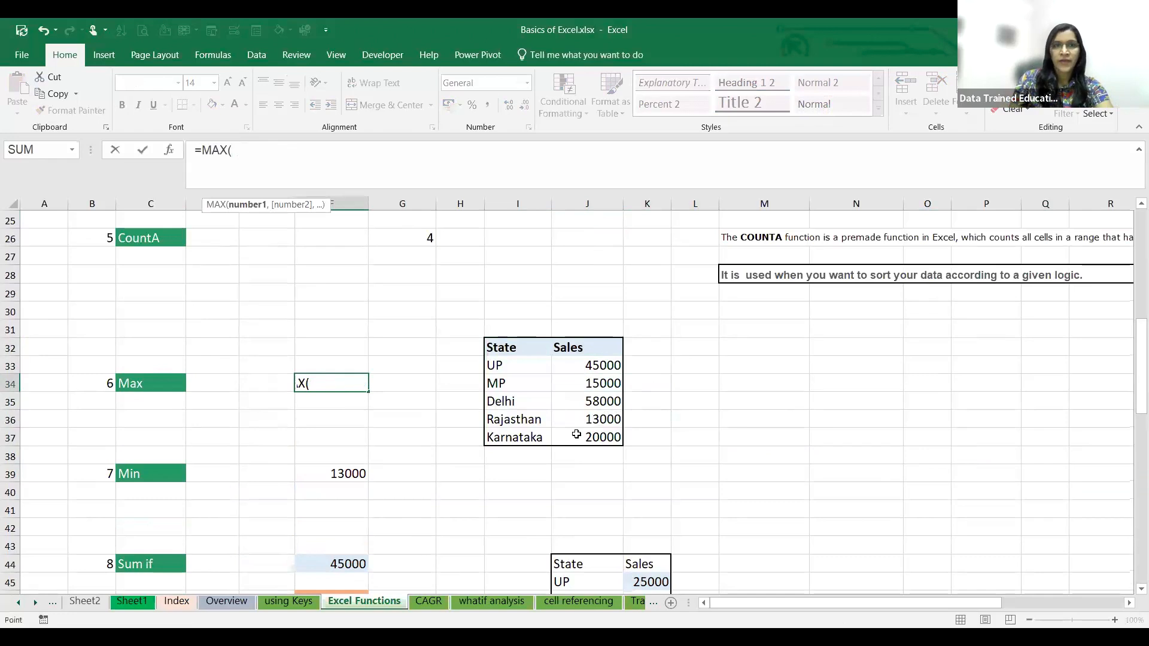
pyautogui.press('Return')
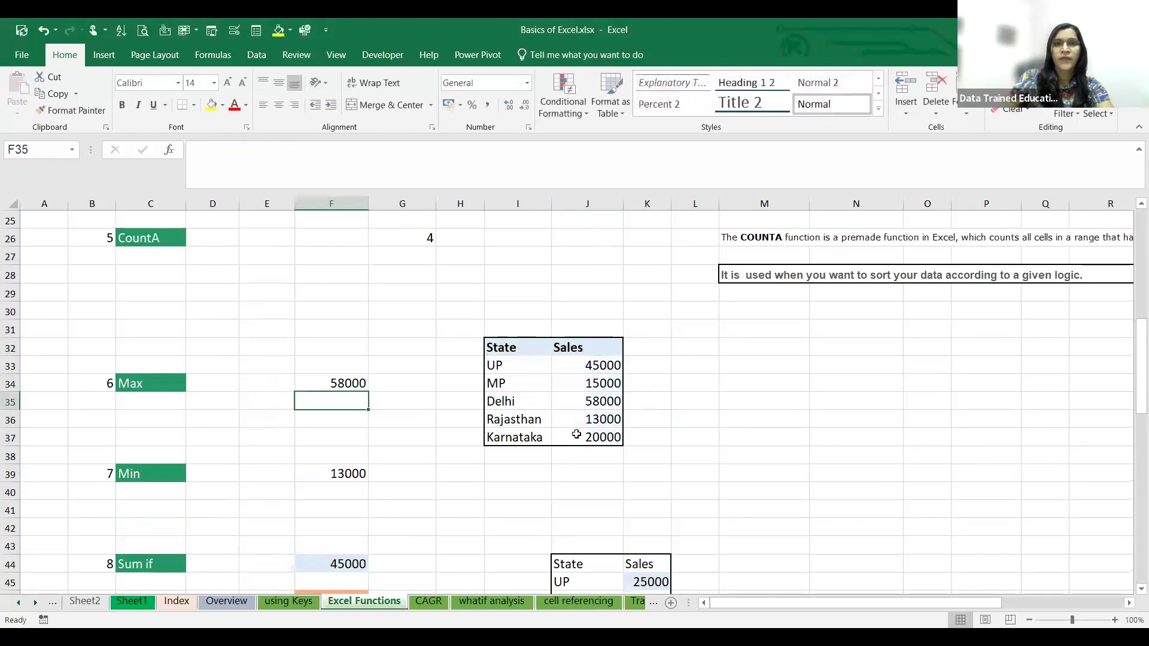
pyautogui.click(589, 402)
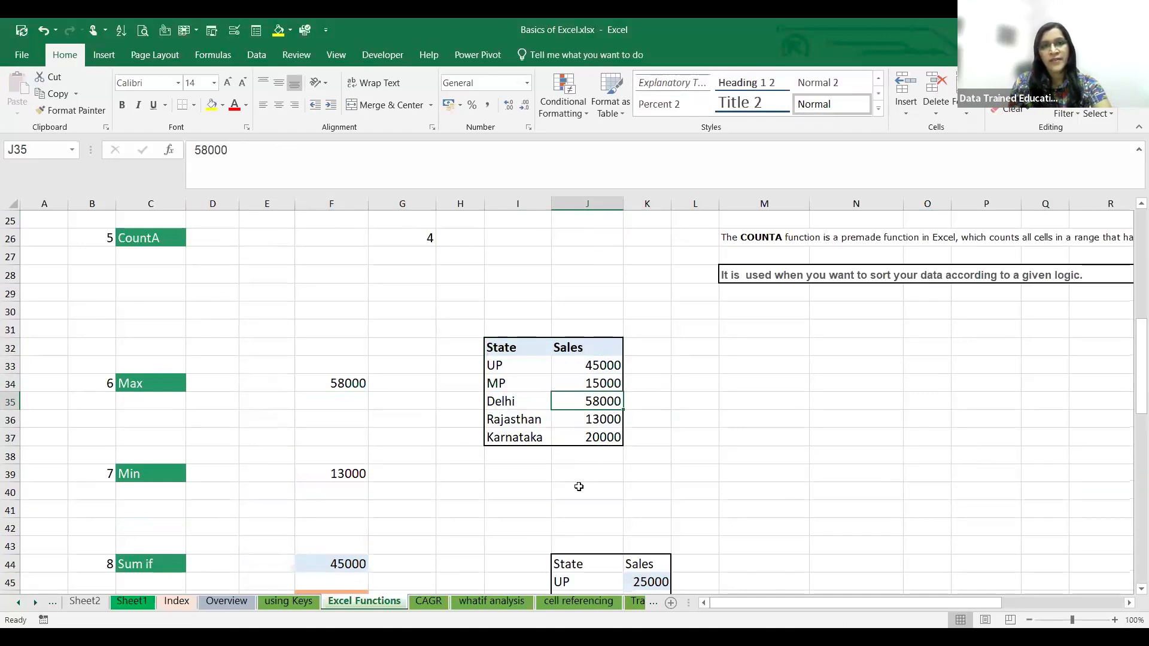
# - Change the Min example's formula in F39 to take its range from J33:J37
pyautogui.scroll(-1, 578, 486)
pyautogui.click(314, 419)
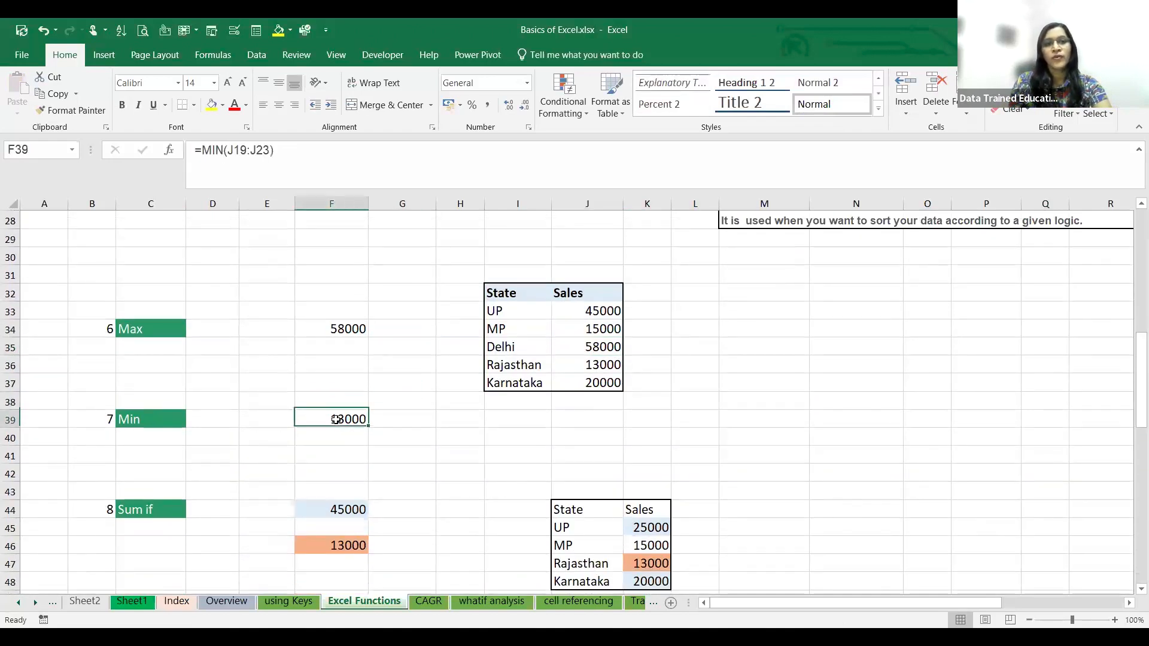
pyautogui.click(271, 152)
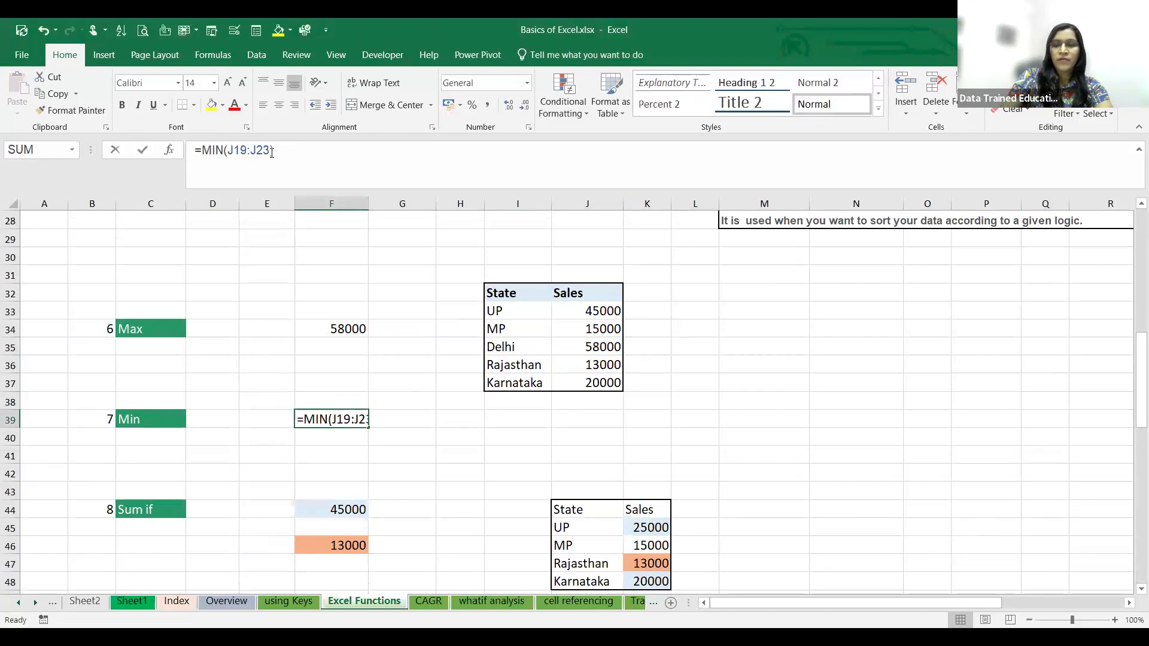
pyautogui.press('BackSpace')
pyautogui.press('BackSpace')
pyautogui.press('BackSpace')
pyautogui.press('BackSpace')
pyautogui.press('BackSpace')
pyautogui.press('BackSpace')
pyautogui.press('BackSpace')
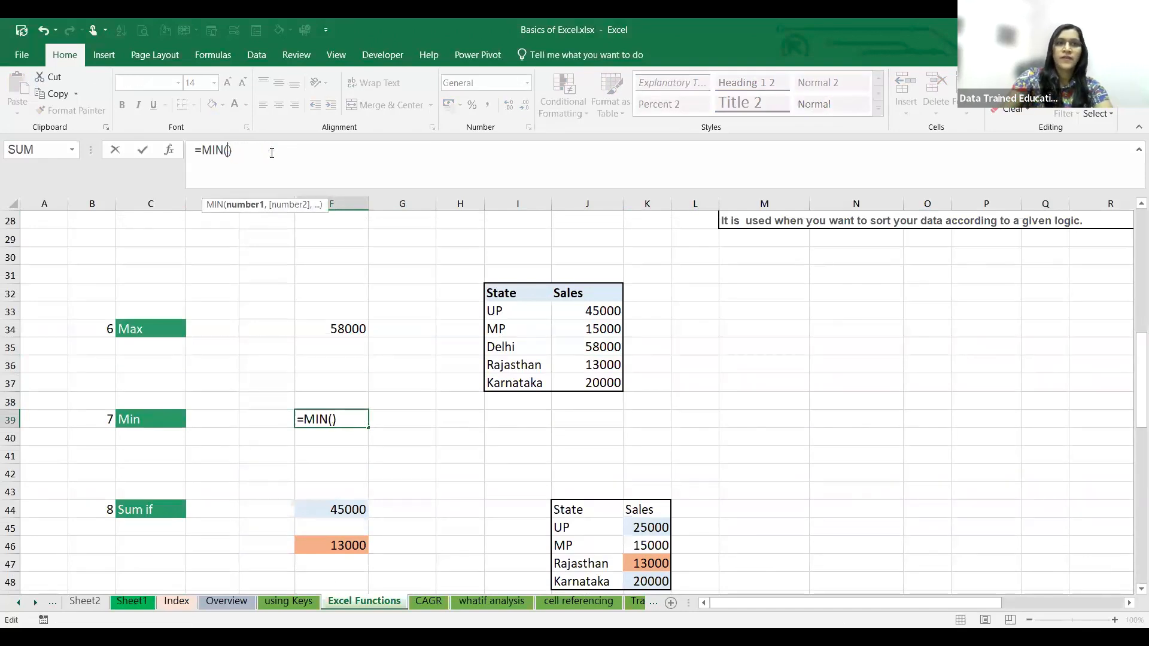
pyautogui.moveTo(581, 310); pyautogui.dragTo(591, 377)
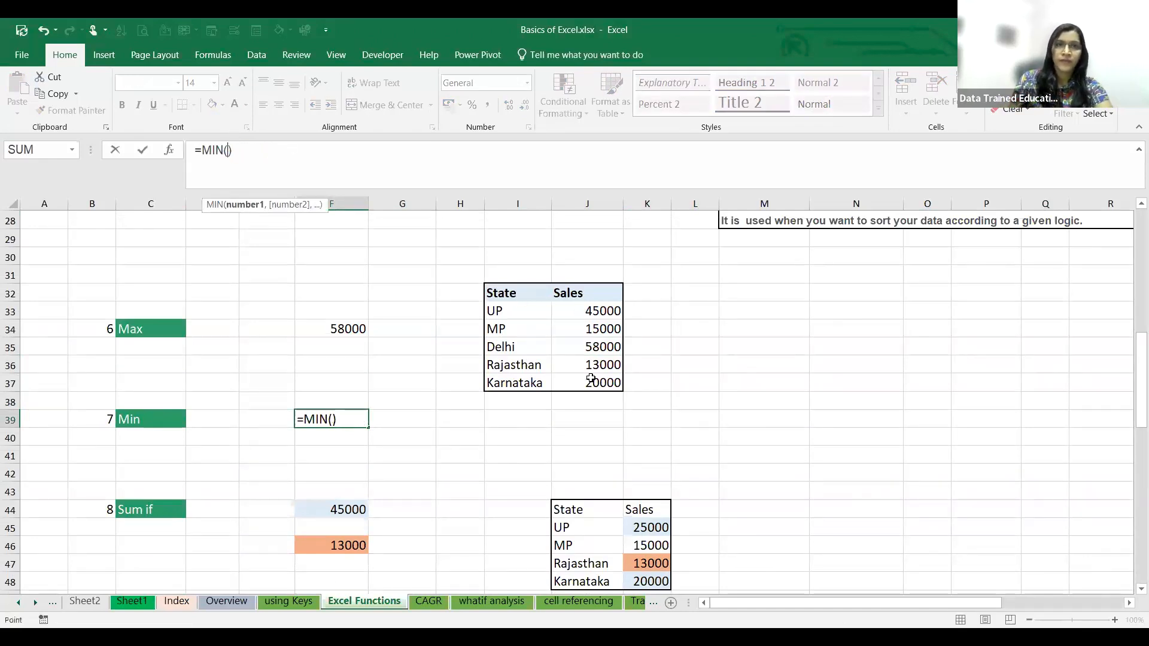
pyautogui.press('Return')
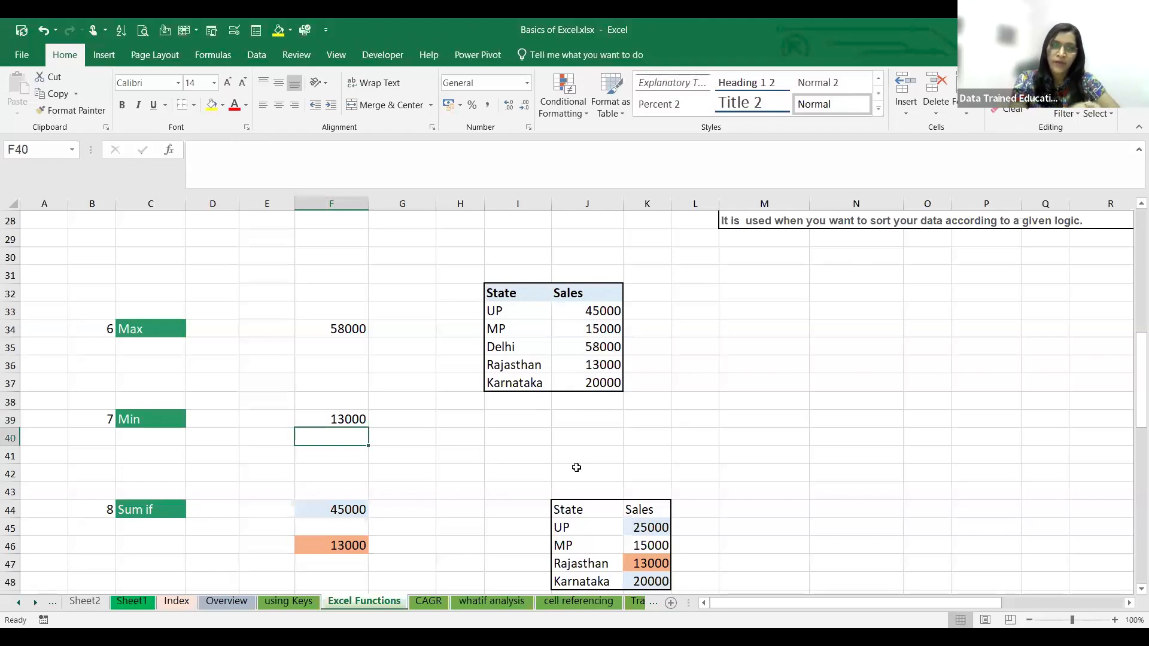
# - Open the Sales Data sheet of the workbook
pyautogui.click(36, 602)
pyautogui.click(36, 603)
pyautogui.click(36, 603)
pyautogui.click(36, 603)
pyautogui.click(36, 603)
pyautogui.click(36, 603)
pyautogui.click(36, 604)
pyautogui.click(36, 603)
pyautogui.click(35, 603)
pyautogui.click(36, 603)
pyautogui.click(36, 604)
pyautogui.click(36, 603)
pyautogui.click(36, 603)
pyautogui.click(36, 603)
pyautogui.click(36, 604)
pyautogui.click(419, 602)
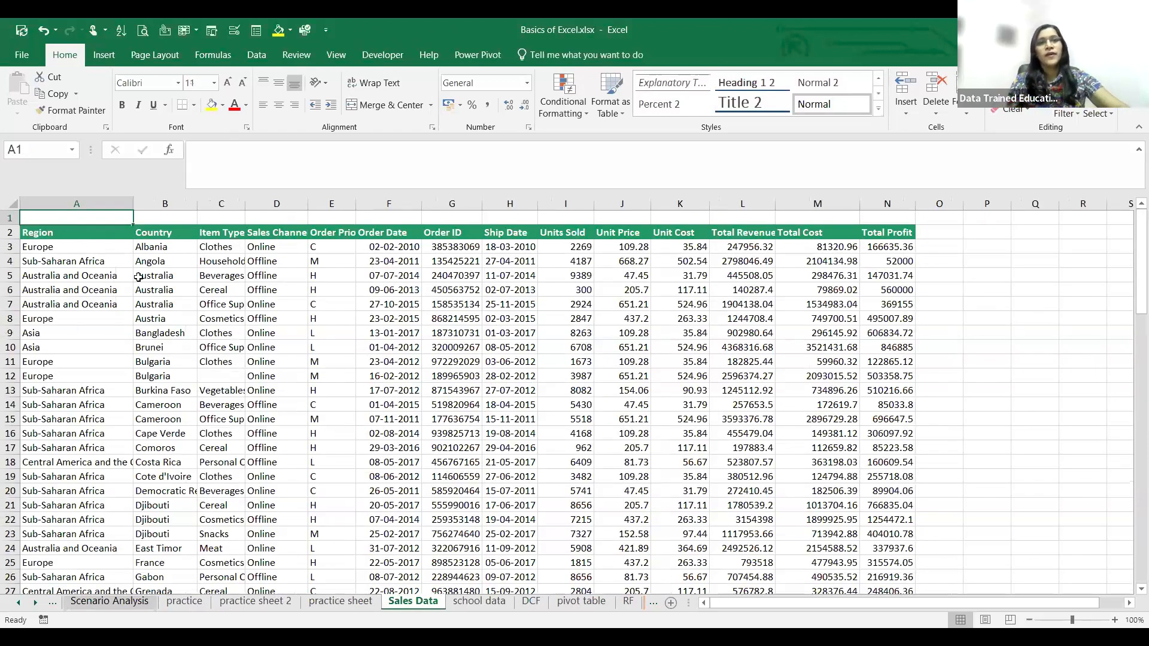
# - Look through the sales records and select the Units Sold column from I3 downward to examine where its data ends
pyautogui.click(389, 303)
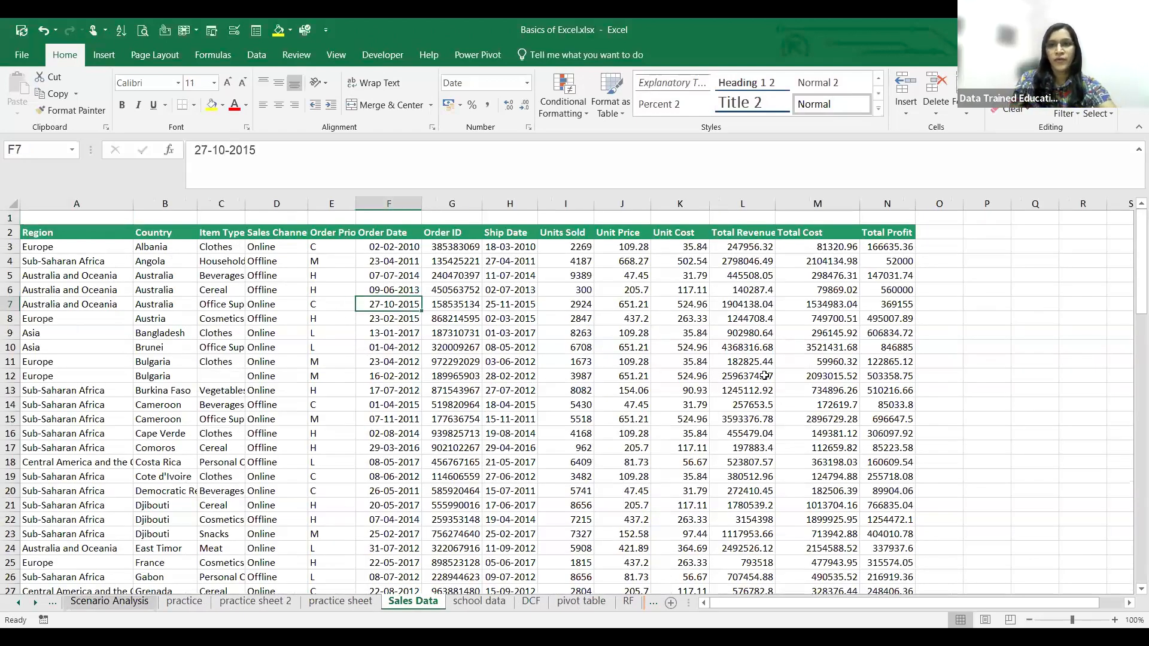
pyautogui.scroll(-12, 765, 376)
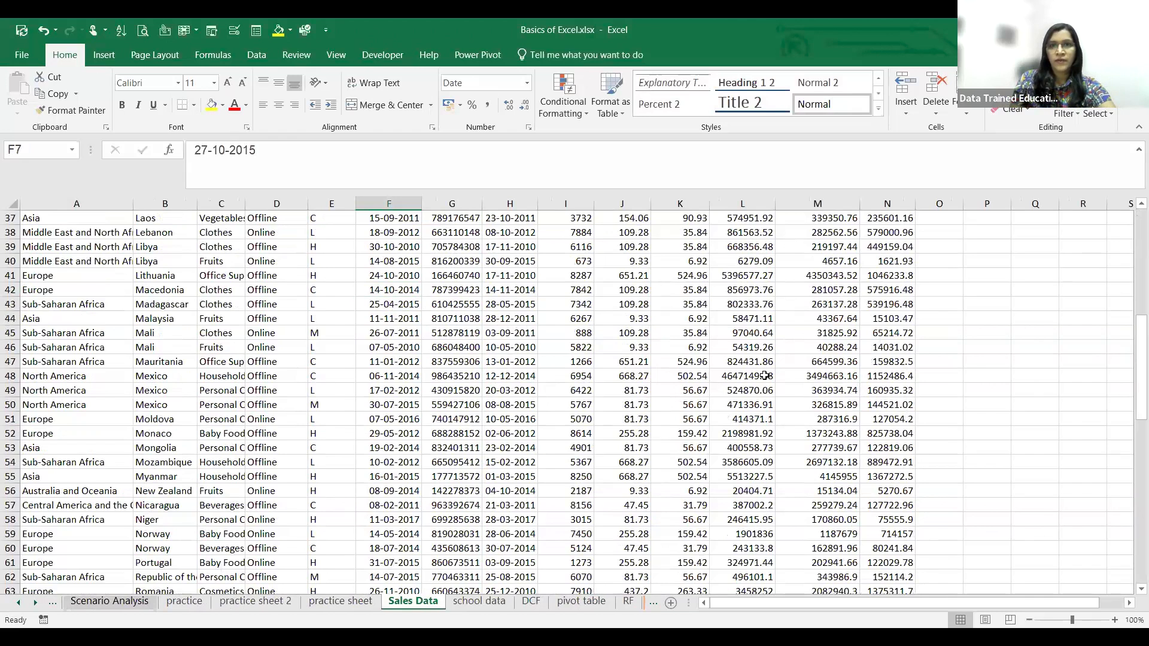
pyautogui.scroll(-15, 764, 375)
pyautogui.scroll(13, 554, 246)
pyautogui.scroll(15, 553, 246)
pyautogui.click(562, 247)
pyautogui.moveTo(562, 249); pyautogui.dragTo(571, 615)
pyautogui.moveTo(548, 499); pyautogui.dragTo(565, 261)
pyautogui.scroll(-20, 566, 261)
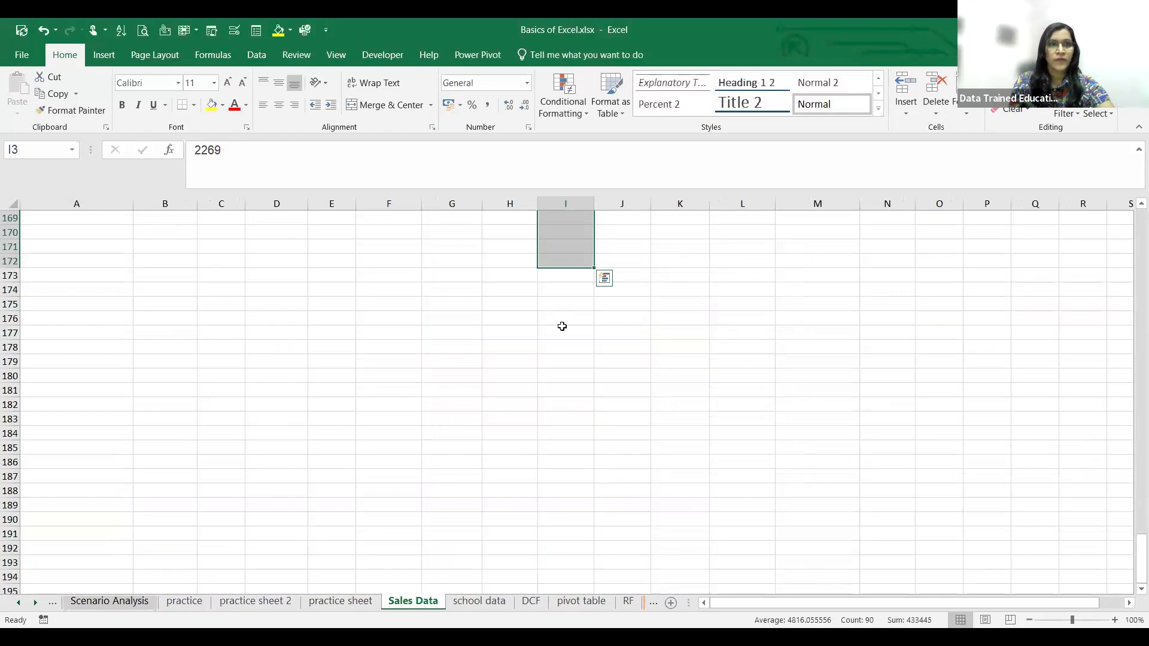
pyautogui.scroll(20, 562, 326)
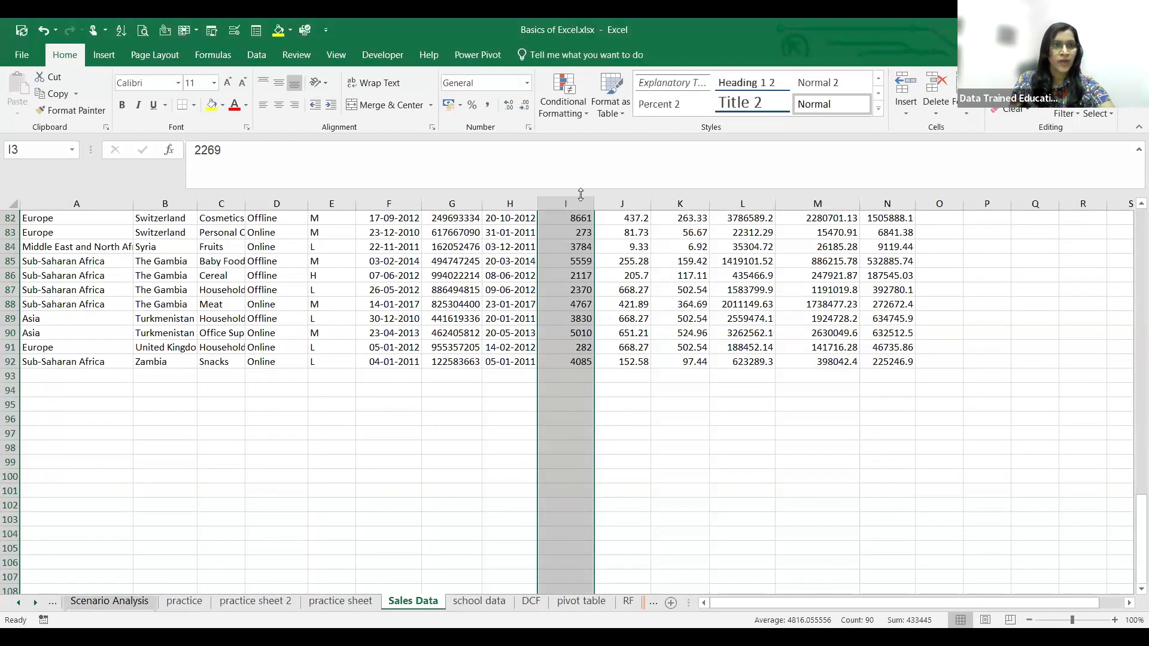
pyautogui.scroll(9, 546, 415)
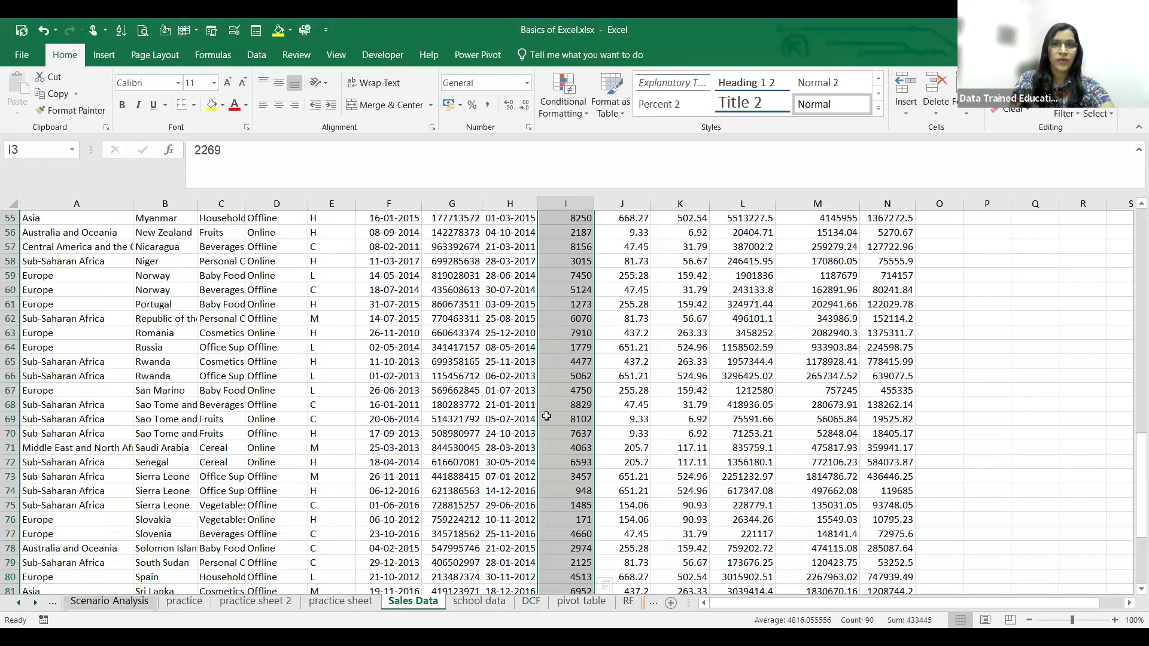
pyautogui.scroll(18, 546, 416)
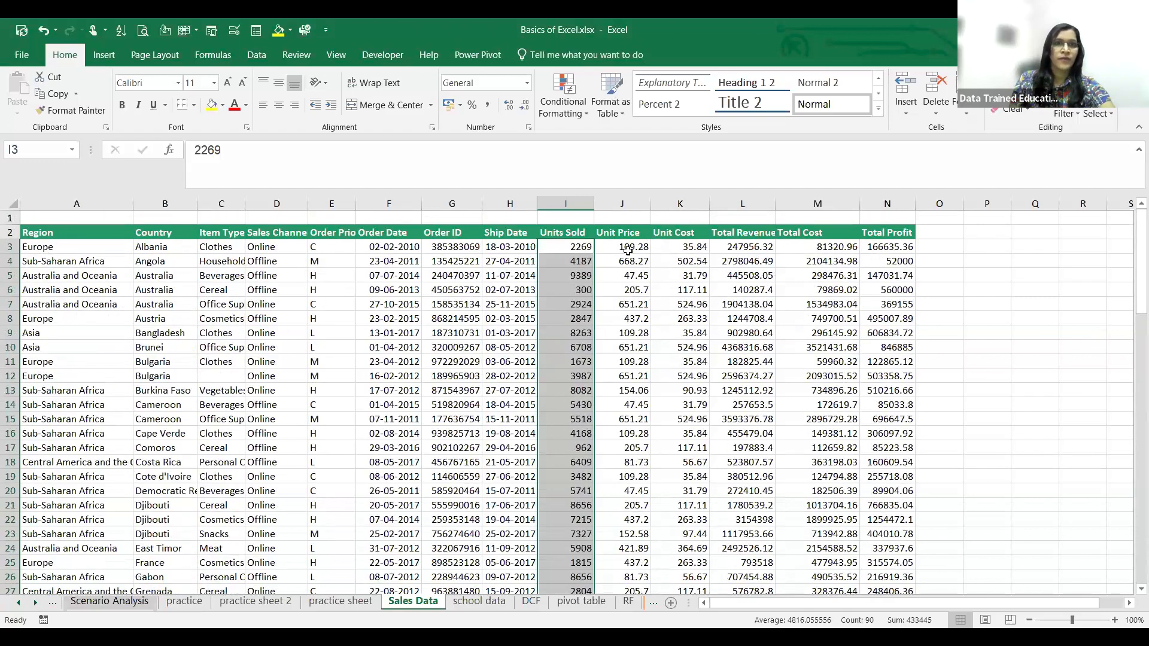
pyautogui.scroll(-6, 566, 372)
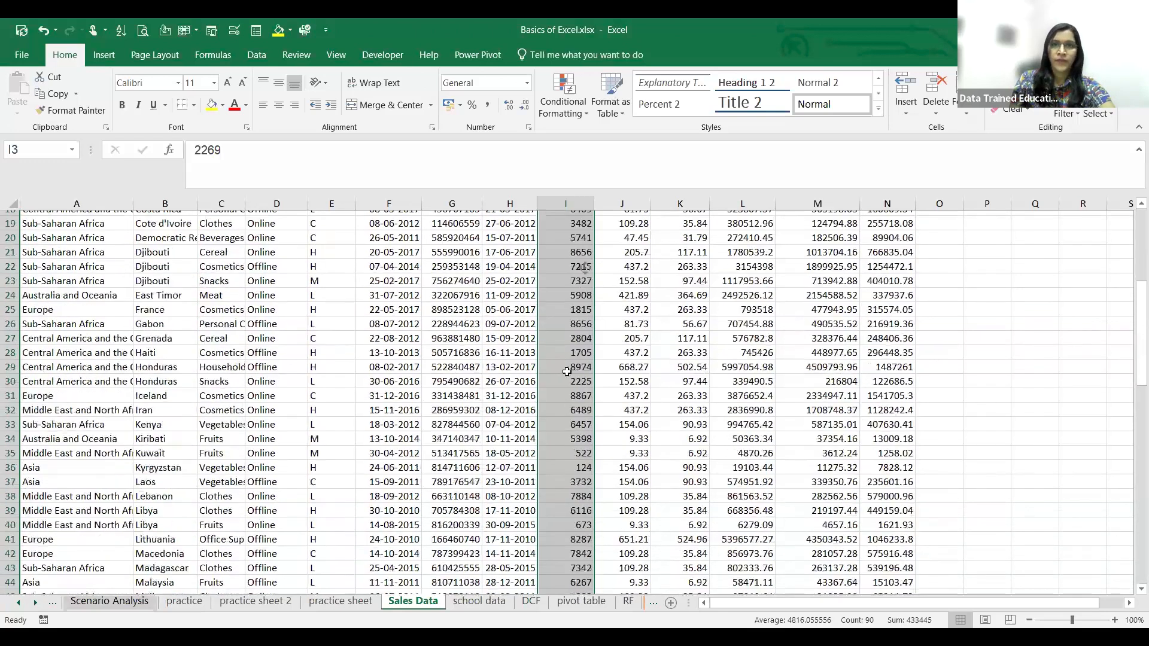
pyautogui.scroll(-7, 566, 371)
pyautogui.middleClick(962, 421)
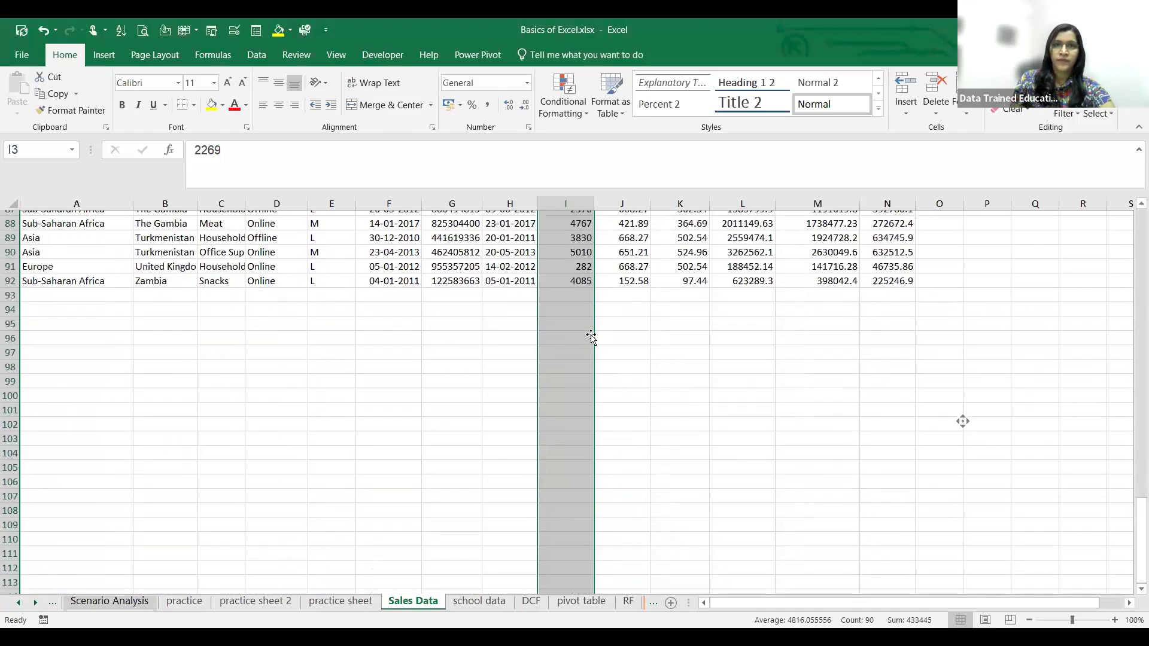
# - Enter =MAX(I3:I92) in cell I95 below the Units Sold column and inspect the formula
pyautogui.click(557, 314)
pyautogui.write('=')
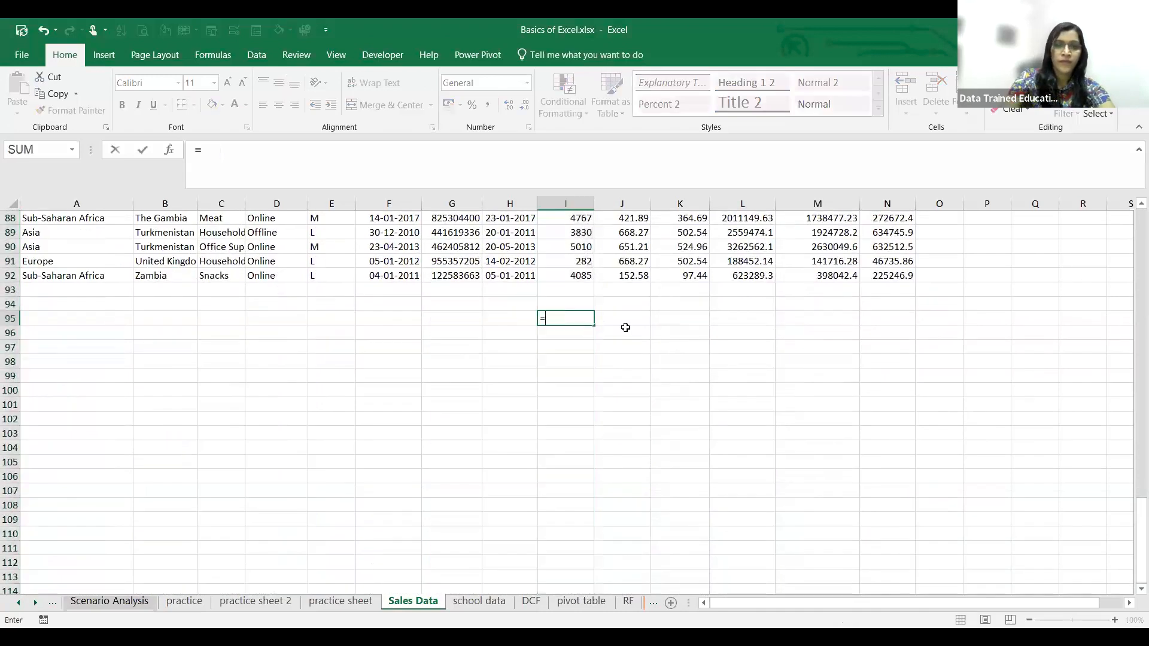
pyautogui.write('MAX(')
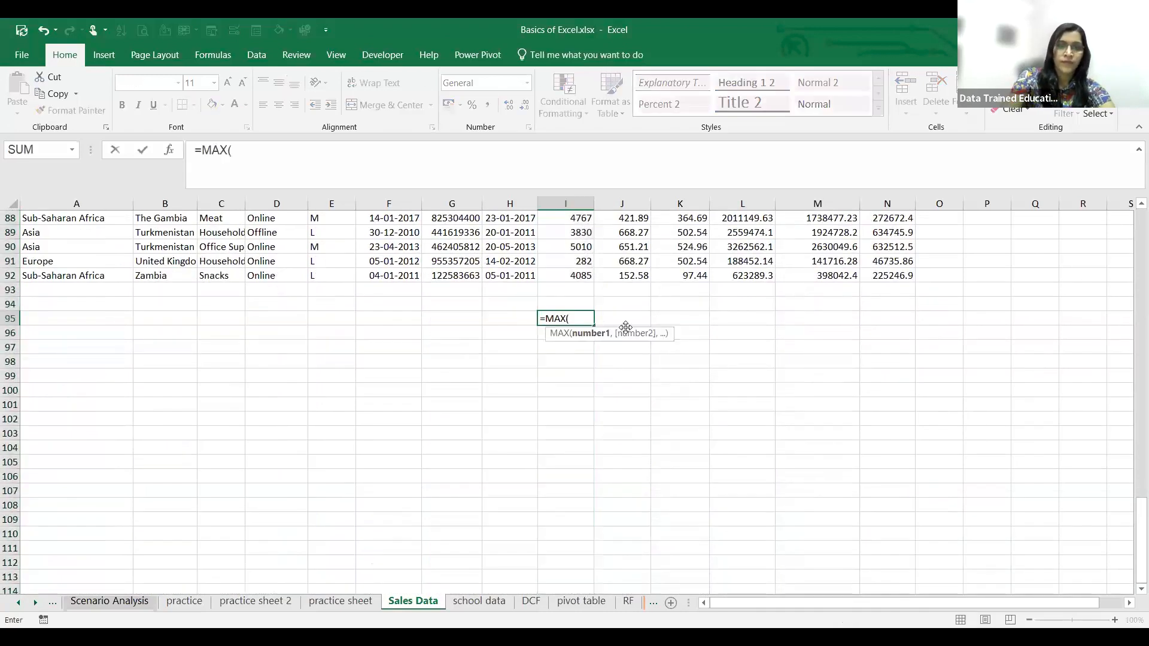
pyautogui.write('I3')
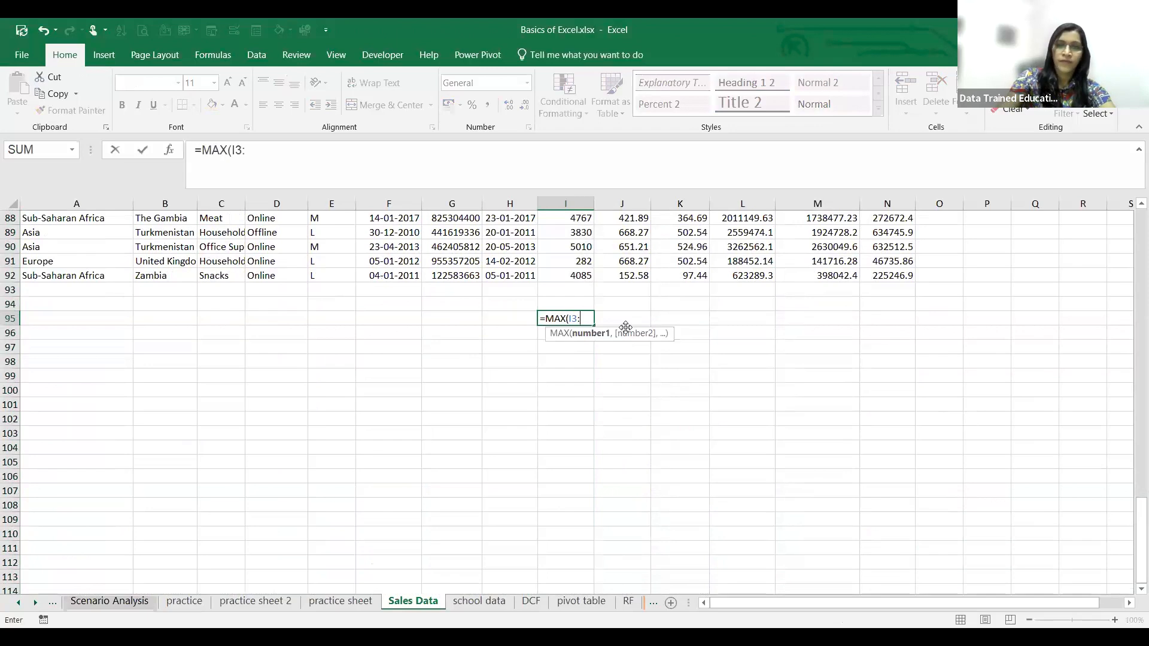
pyautogui.write(':I9')
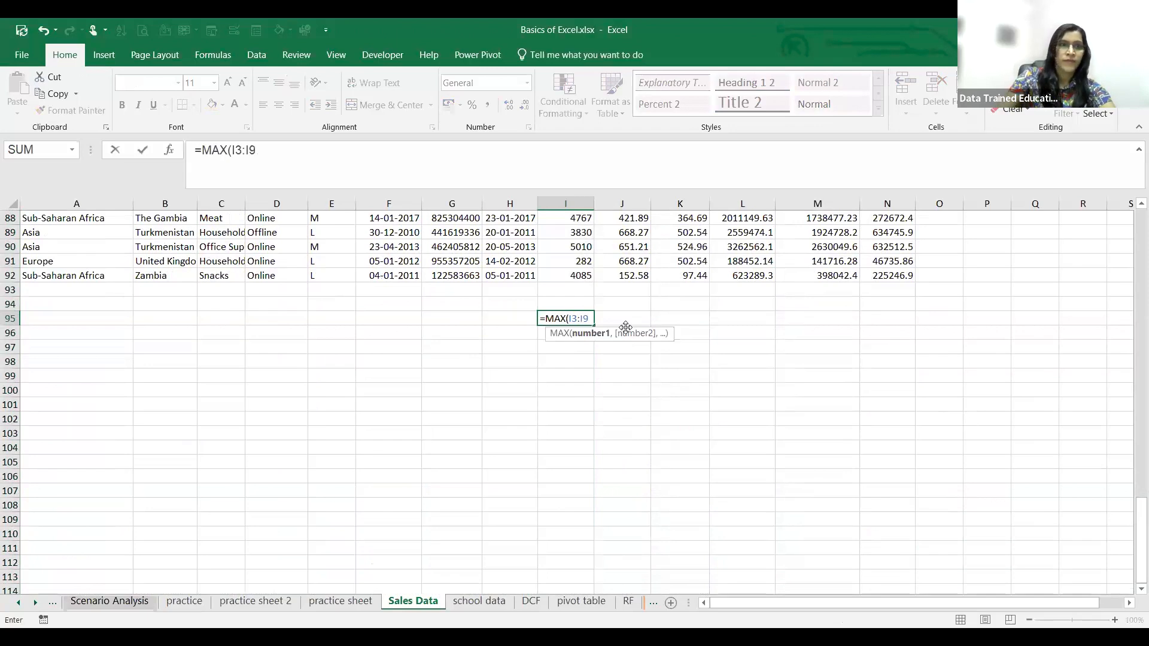
pyautogui.write('2')
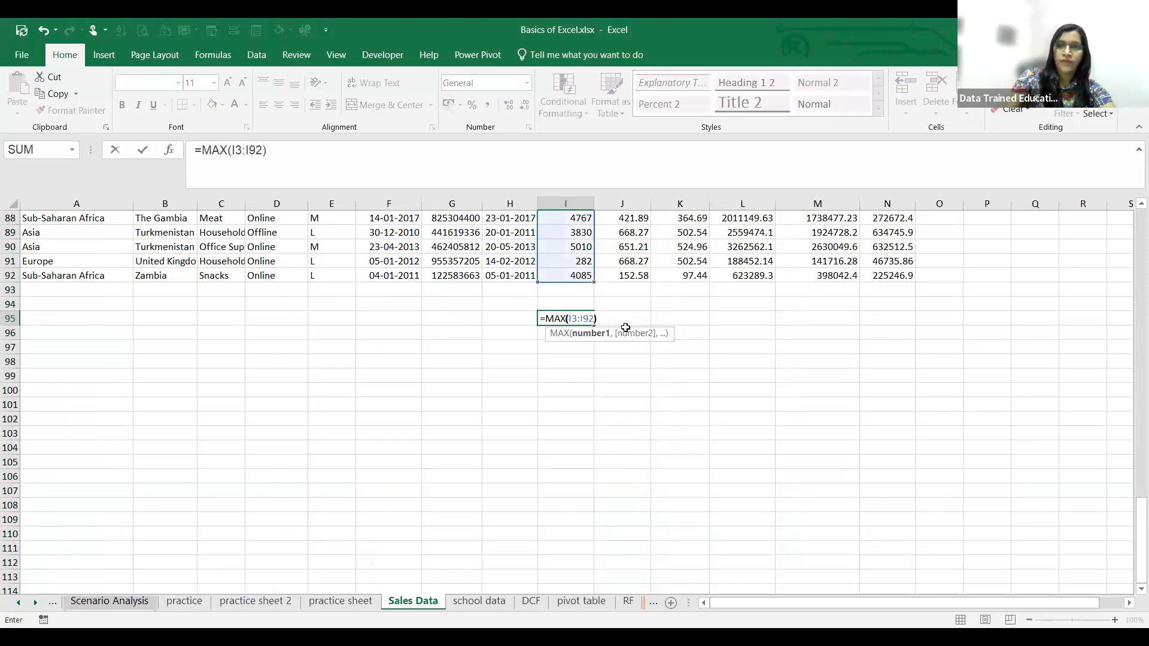
pyautogui.write(')')
pyautogui.press('Return')
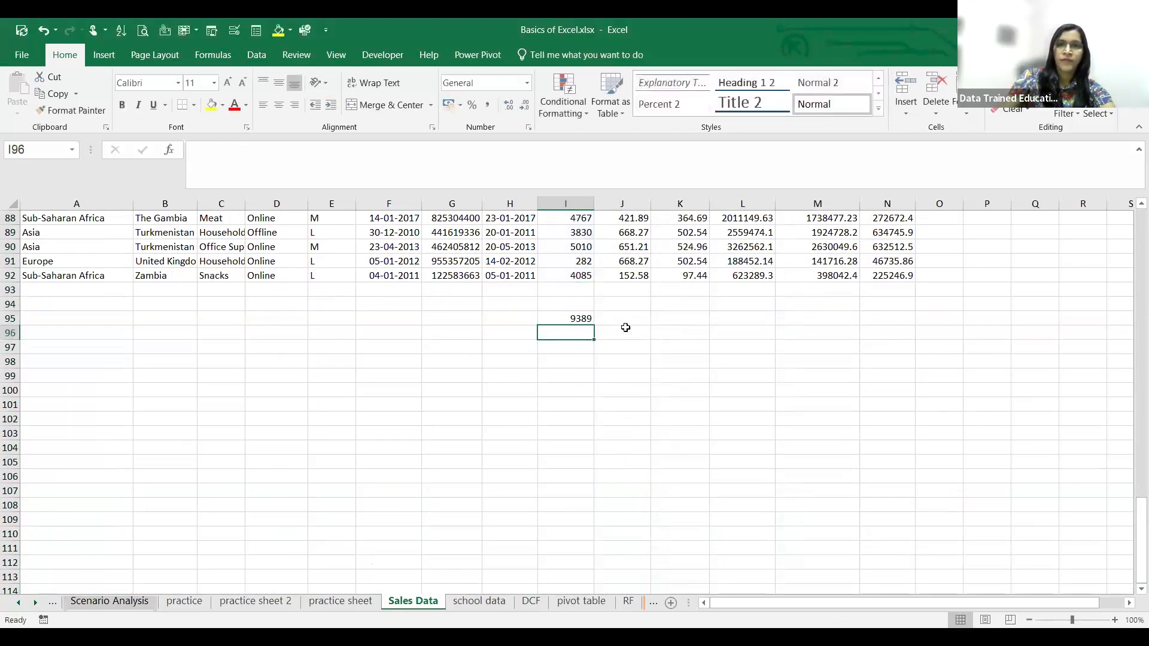
pyautogui.click(576, 321)
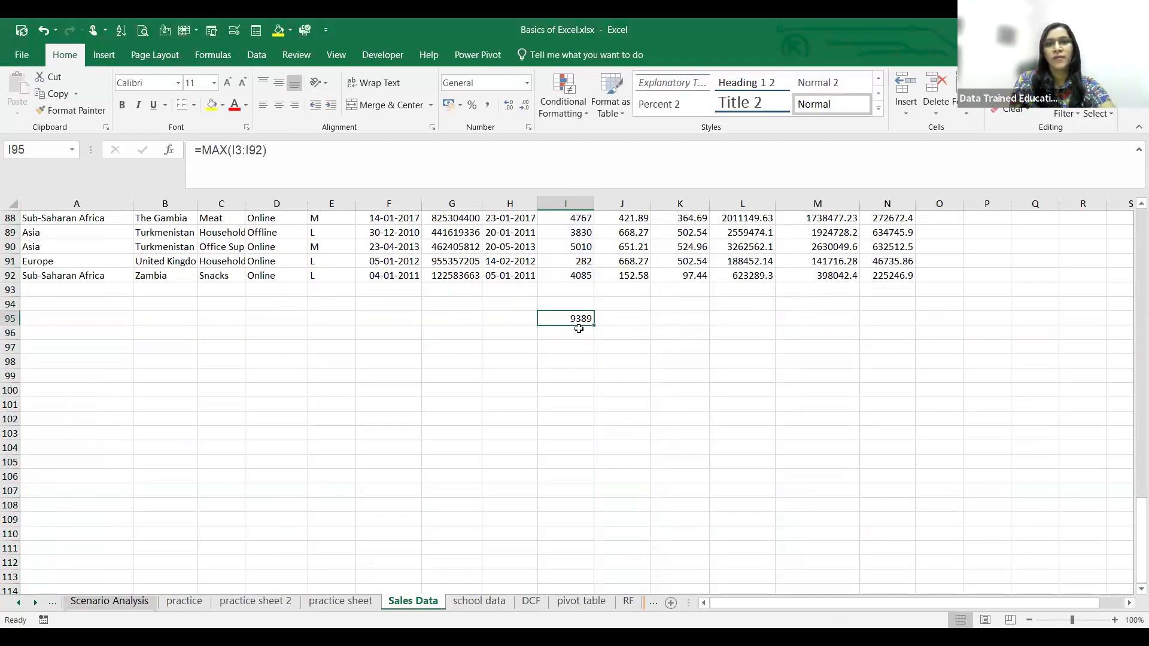
# - Locate the highest Units Sold value in cell I5 and highlight that cell with a yellow fill
pyautogui.scroll(3, 578, 330)
pyautogui.scroll(6, 579, 335)
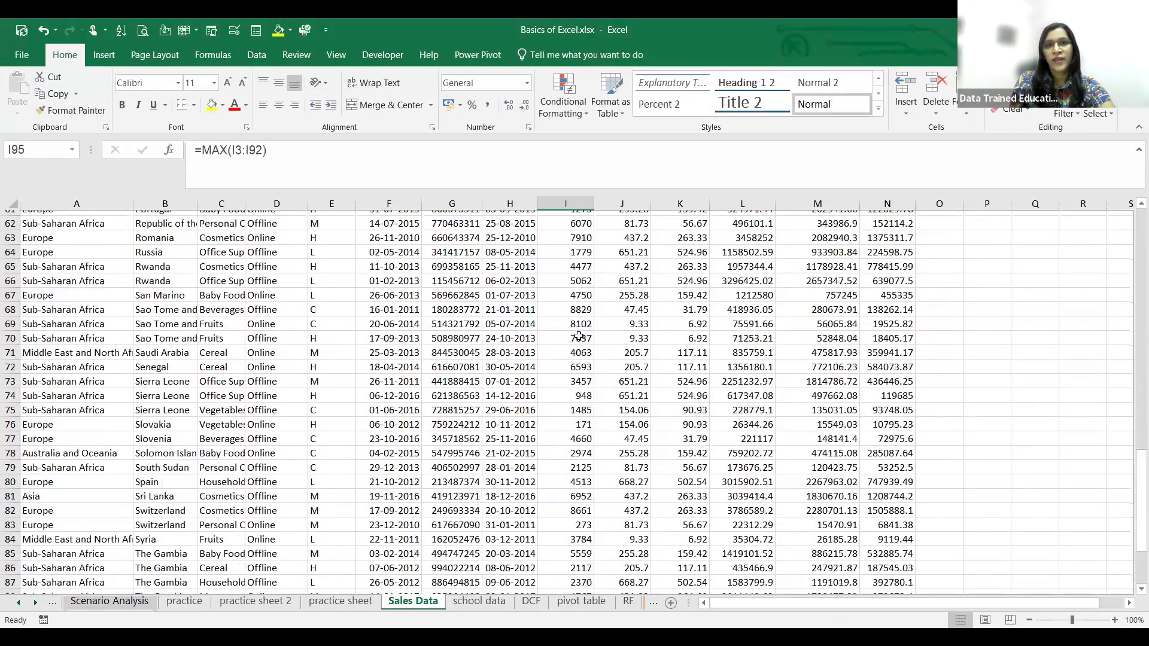
pyautogui.scroll(6, 578, 336)
pyautogui.scroll(9, 579, 336)
pyautogui.scroll(6, 591, 277)
pyautogui.click(580, 277)
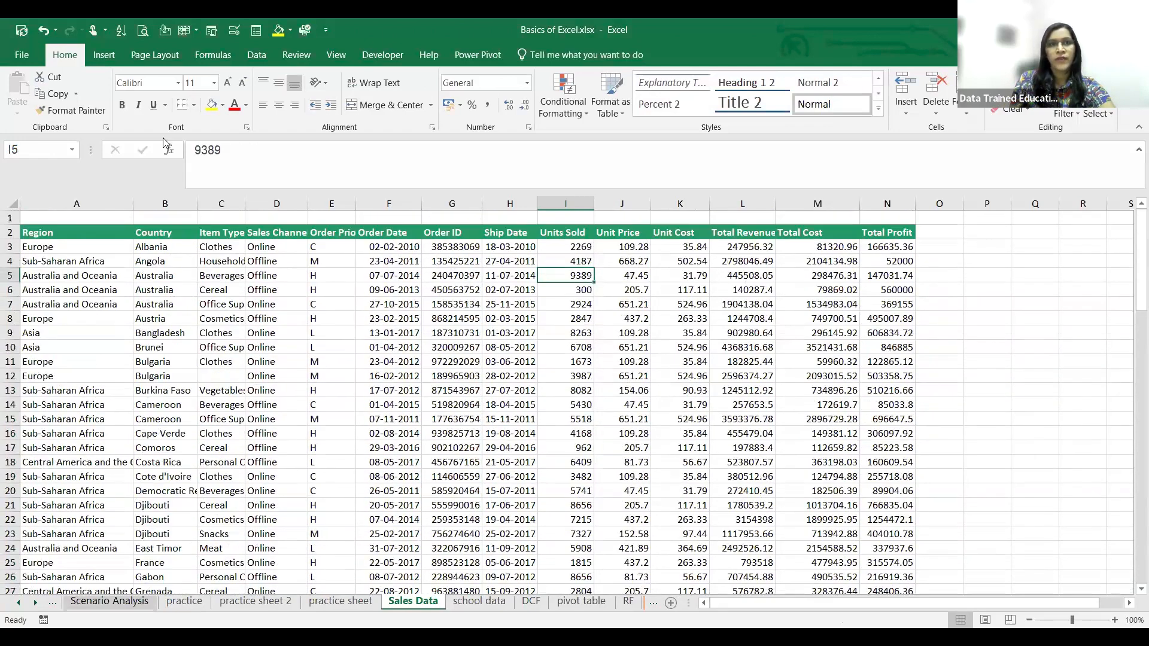
pyautogui.click(212, 105)
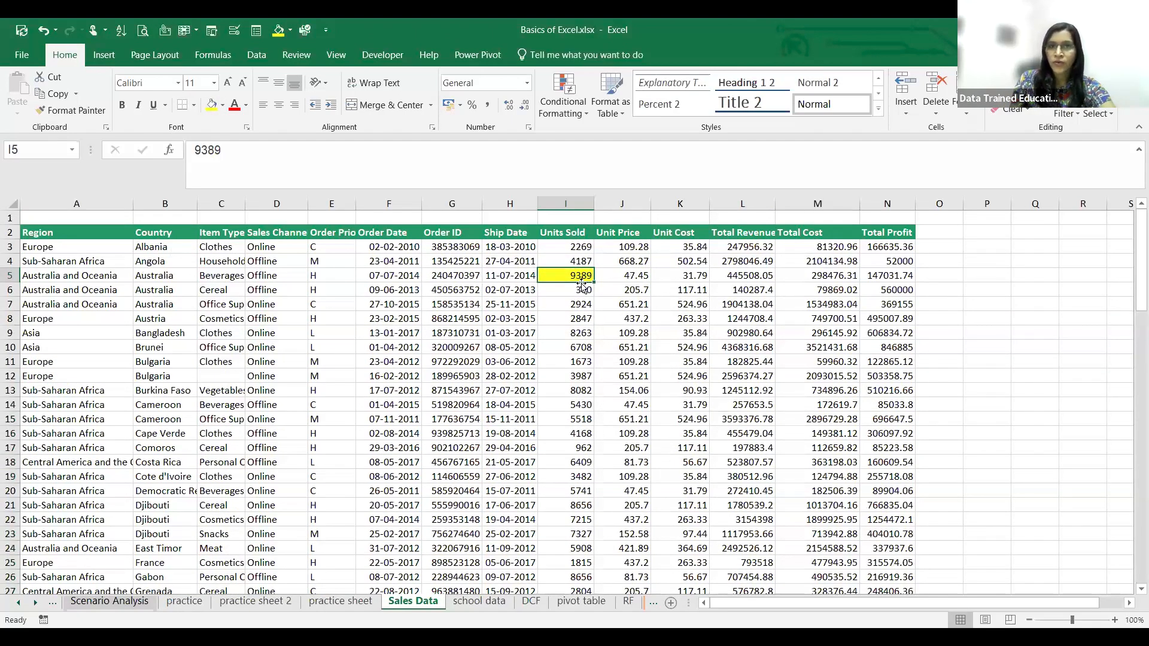
# - Compare the highlighted Units Sold cell I5 with the rest of the column and the MAX result in I95
pyautogui.scroll(-11, 582, 287)
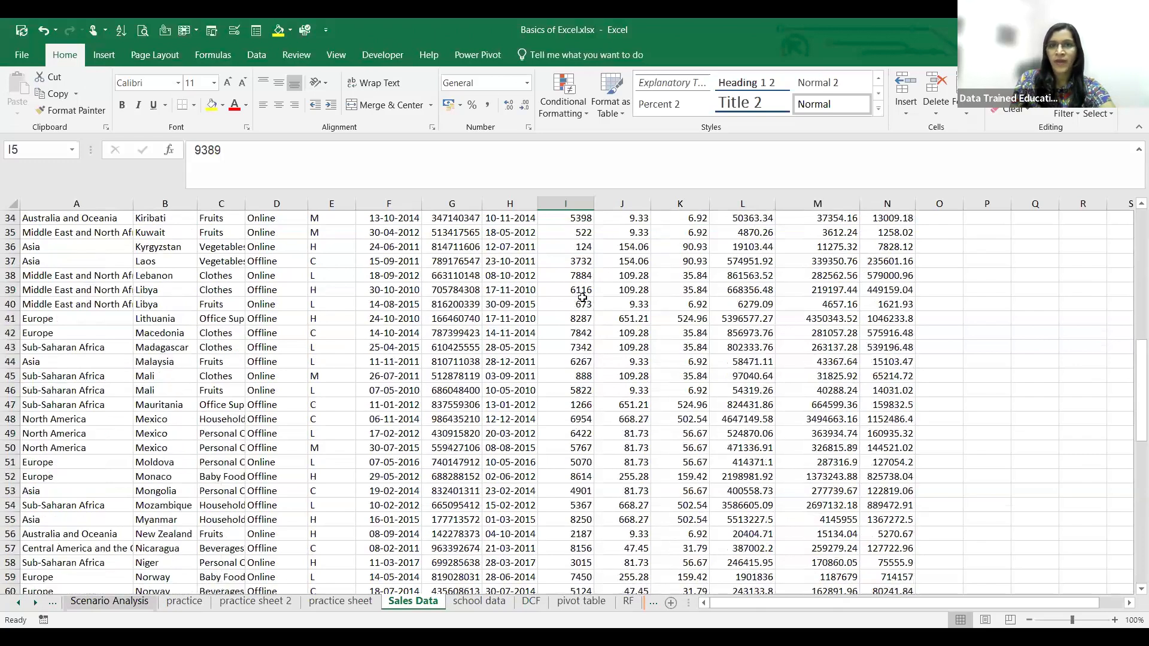
pyautogui.scroll(11, 582, 298)
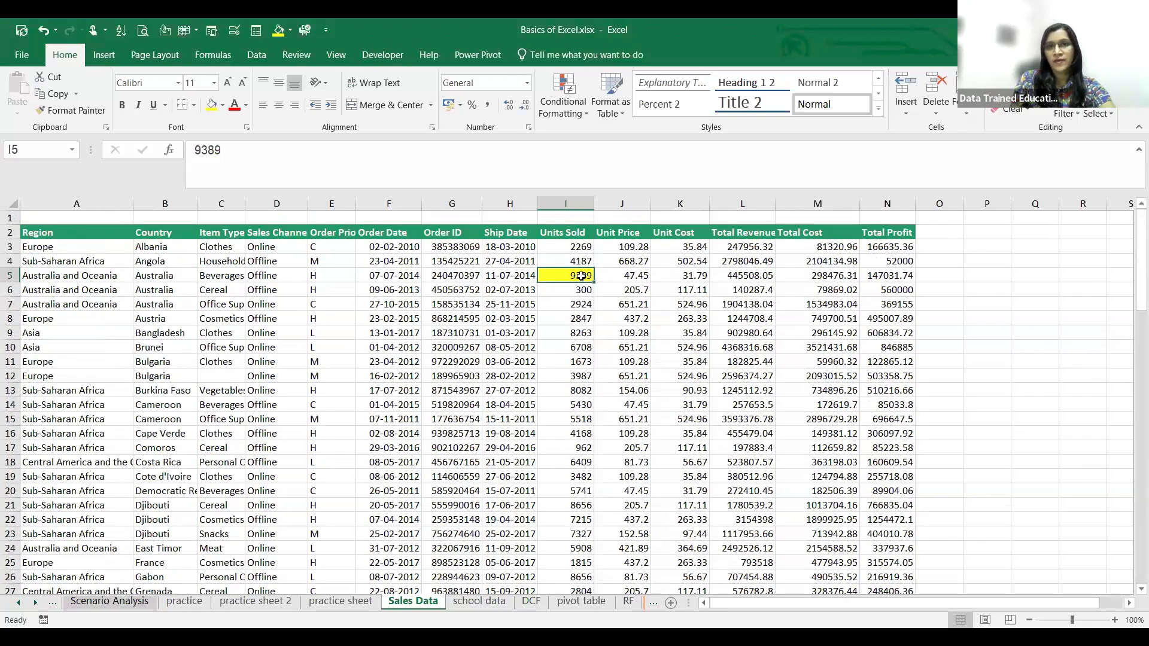
pyautogui.scroll(-7, 589, 290)
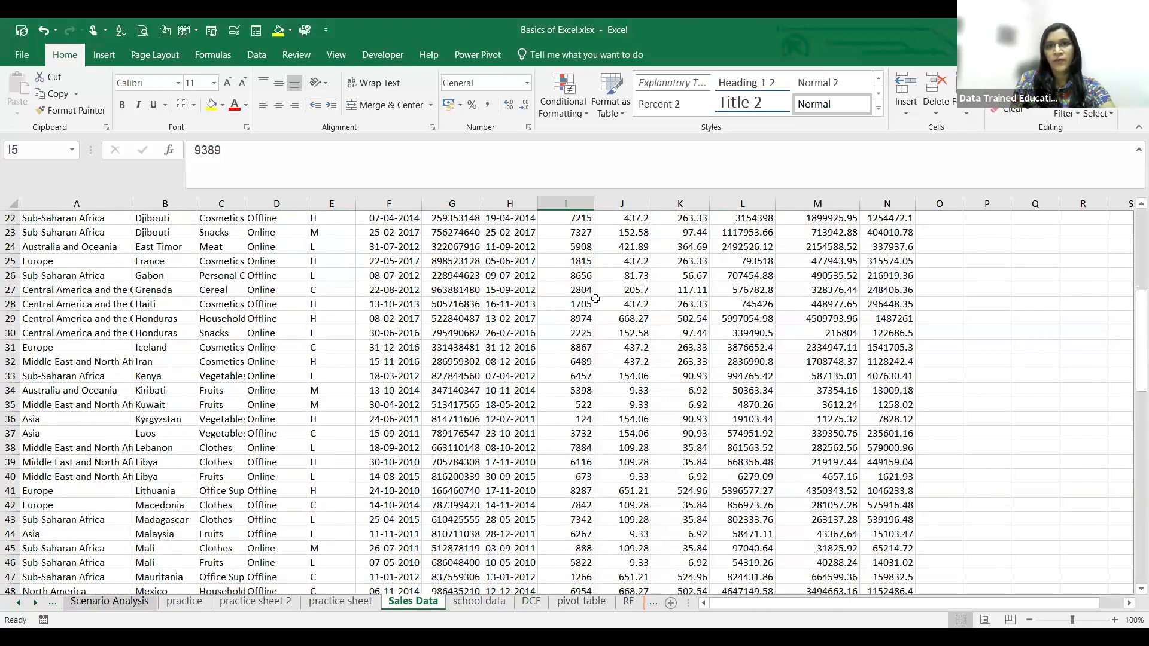
pyautogui.scroll(-20, 595, 299)
pyautogui.scroll(3, 577, 396)
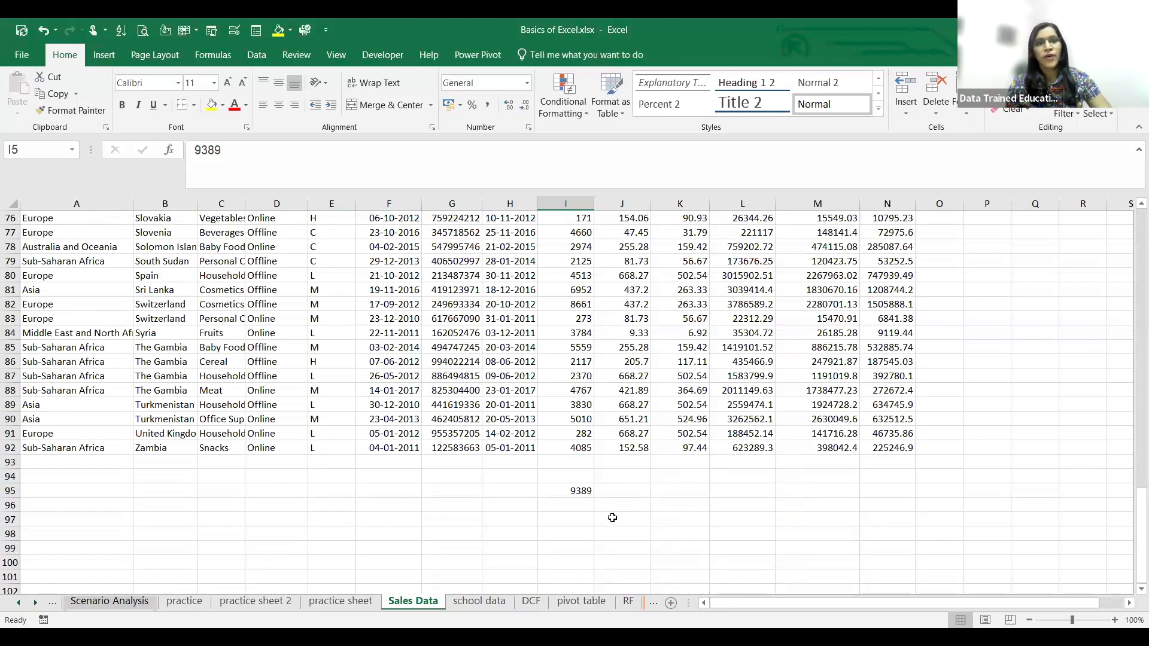
pyautogui.hotkey('alt', 'Tab')
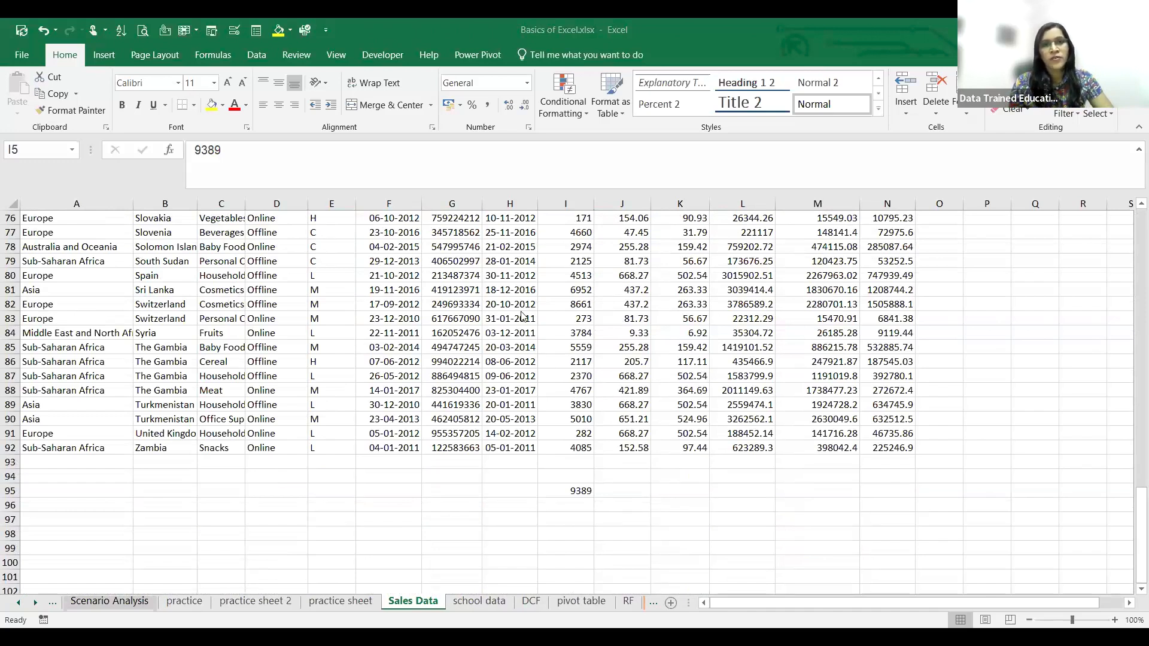
pyautogui.scroll(2, 525, 383)
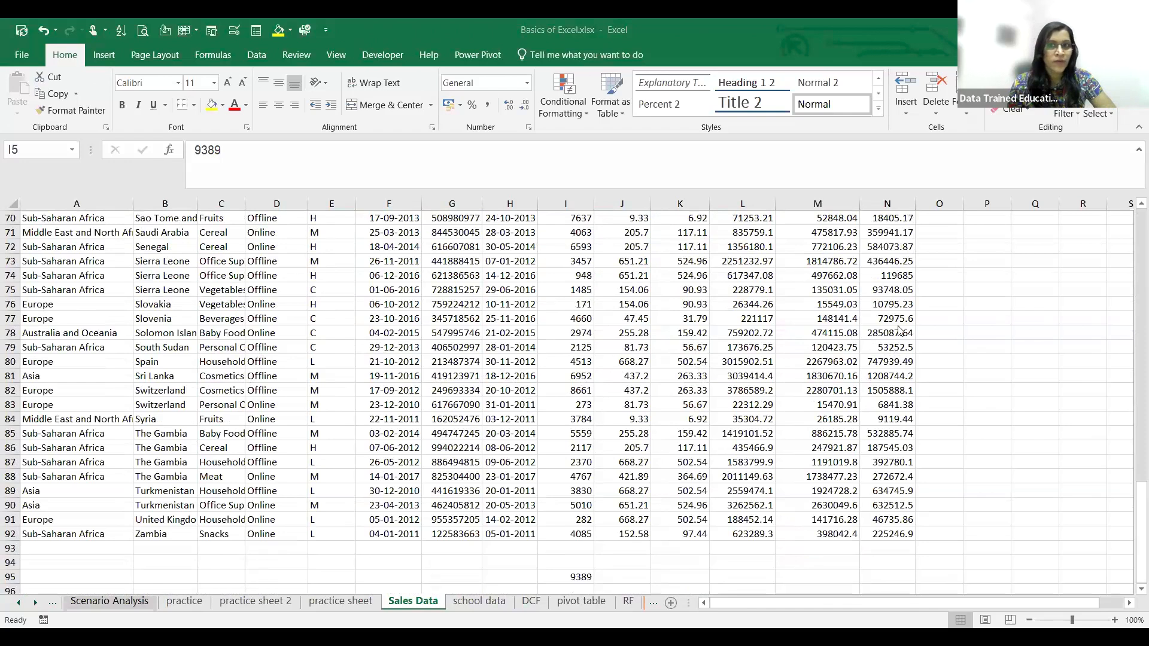
# - Leave the Sales Data sheet and open the Excel Functions sheet
pyautogui.scroll(3, 908, 369)
pyautogui.scroll(4, 909, 370)
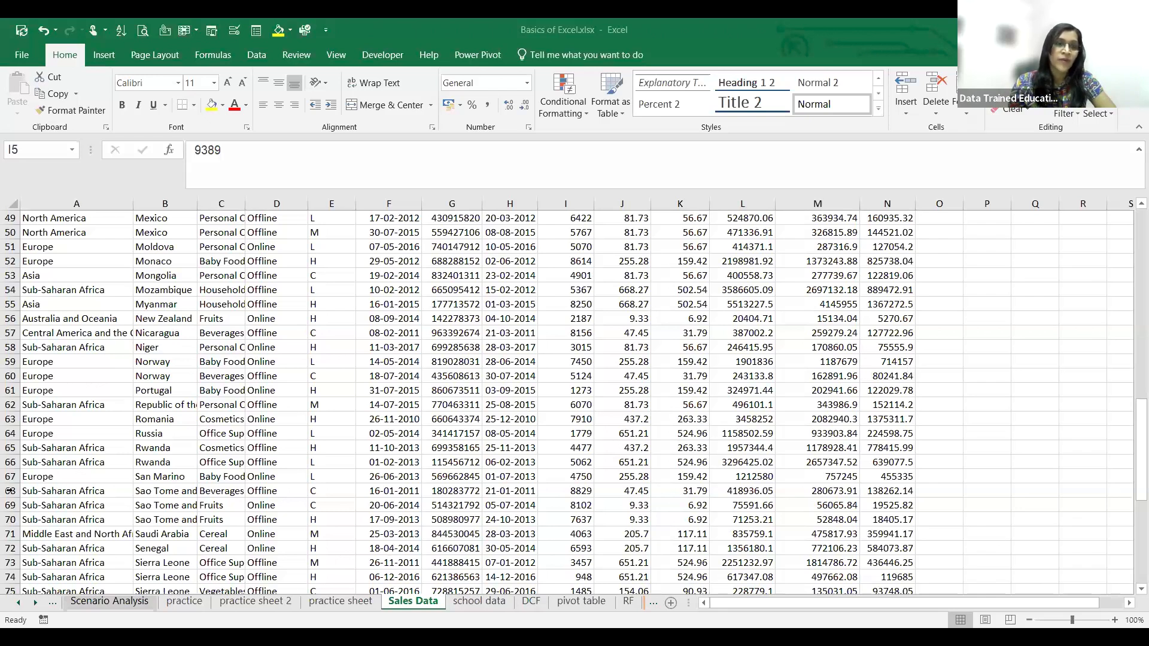
pyautogui.scroll(-11, 18, 502)
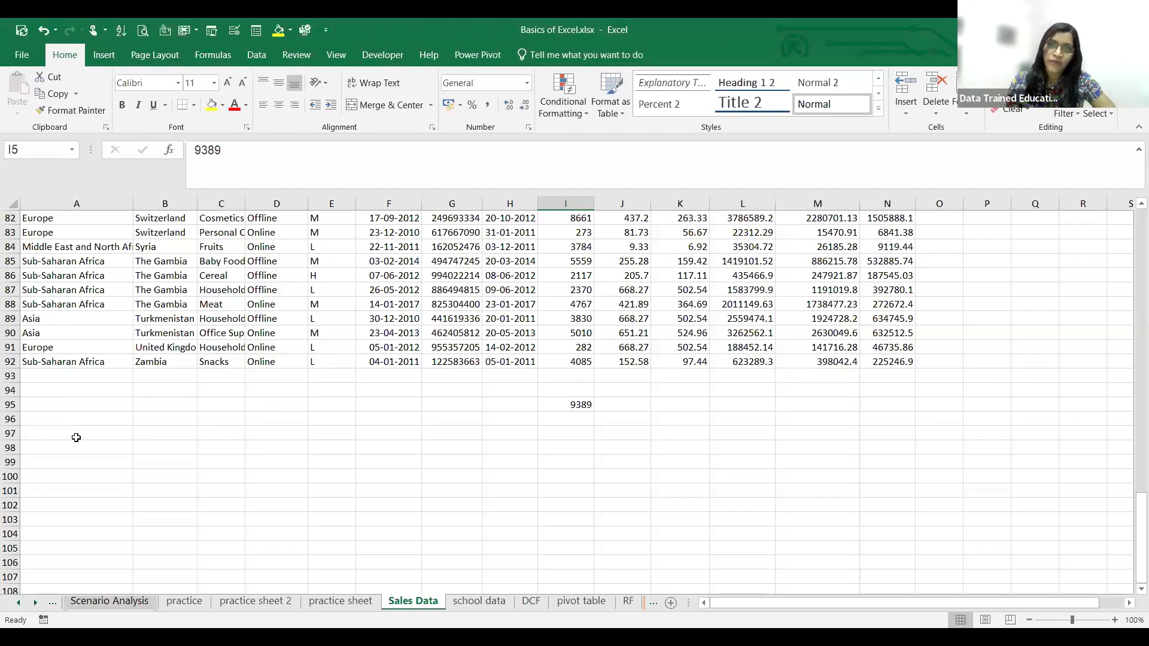
pyautogui.click(19, 602)
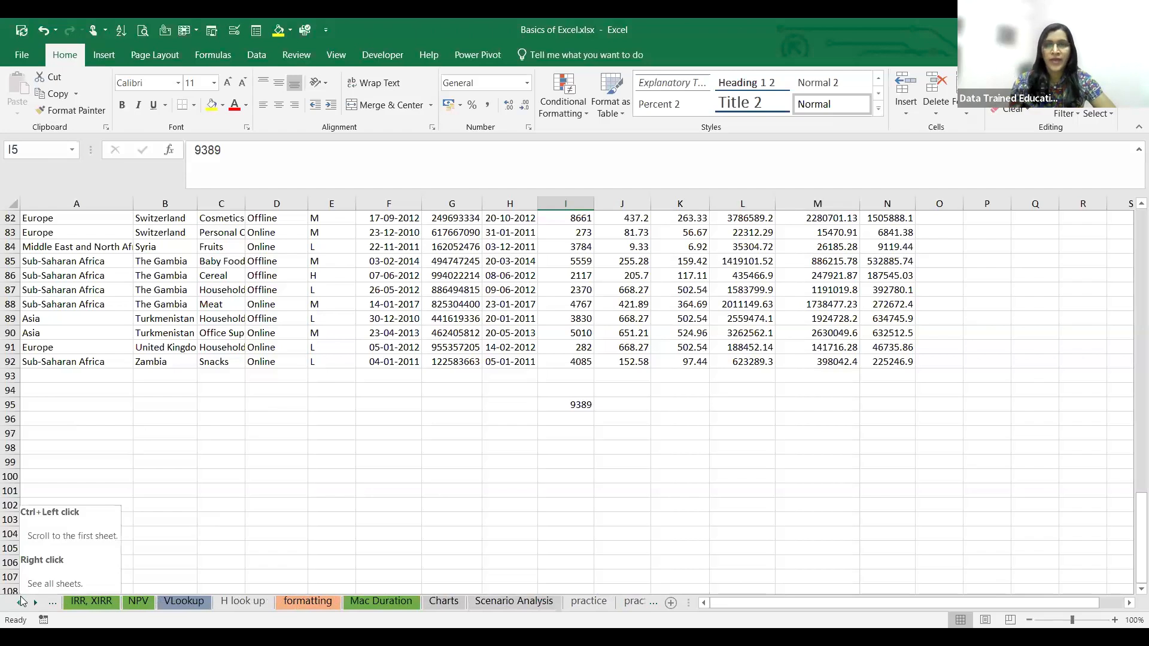
pyautogui.click(22, 601)
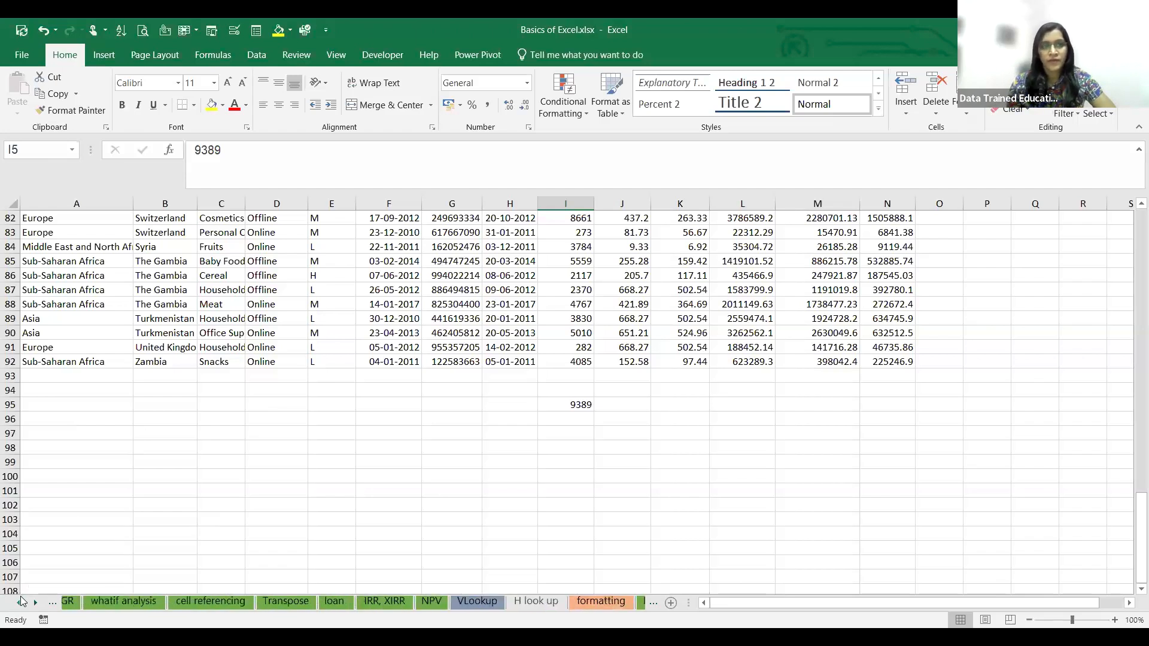
pyautogui.click(263, 602)
pyautogui.click(320, 603)
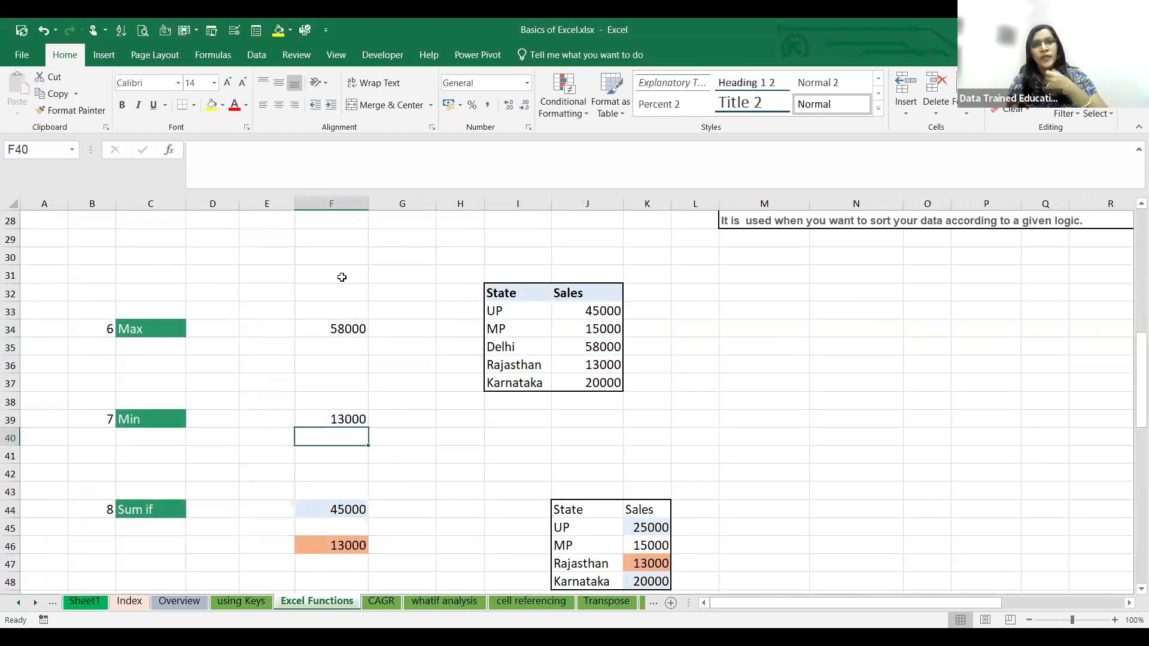
# - Look through the function examples down to the Sum if section and inspect the SUMIF formula in F44
pyautogui.scroll(-5, 470, 446)
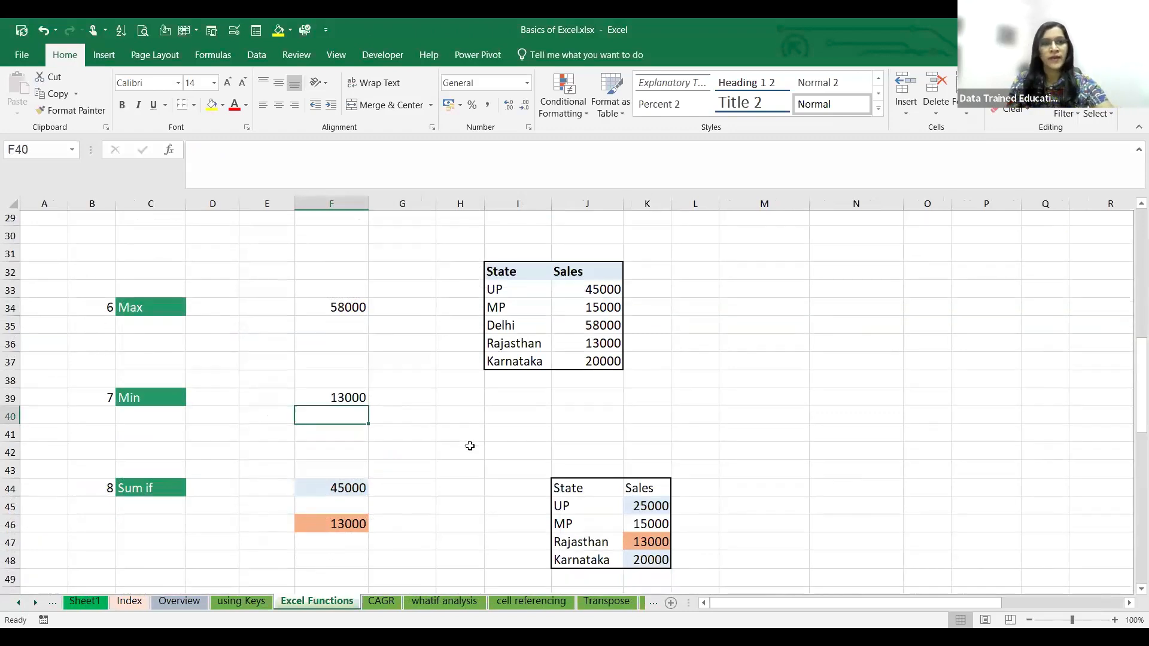
pyautogui.scroll(6, 469, 445)
pyautogui.scroll(5, 470, 445)
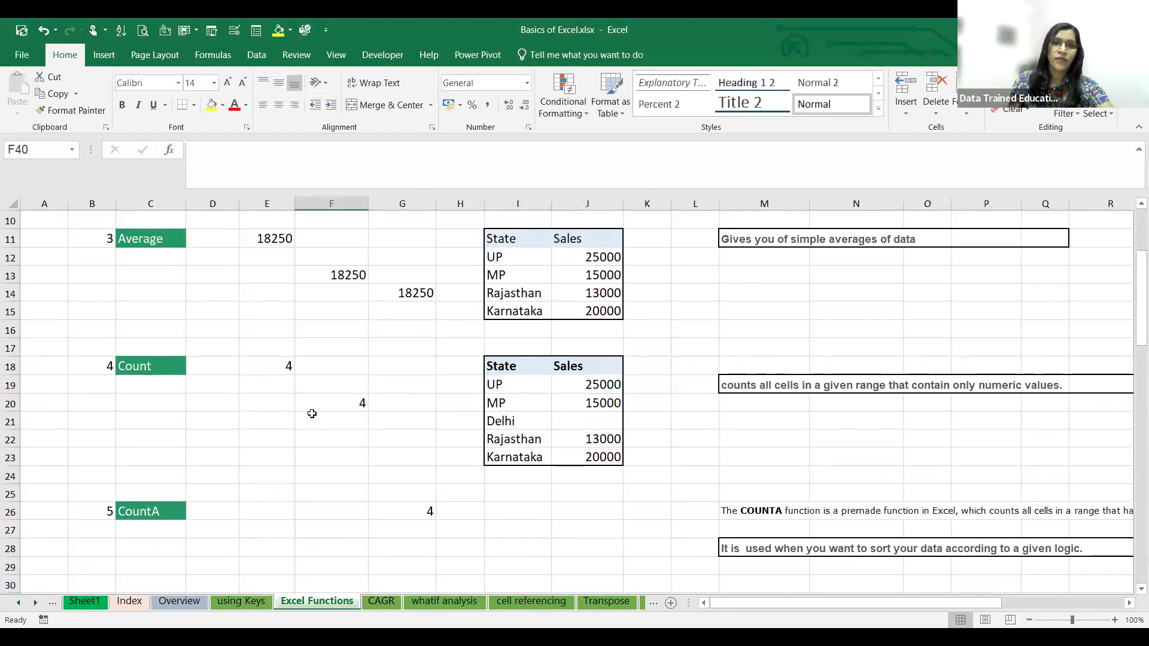
pyautogui.scroll(-7, 303, 406)
pyautogui.scroll(-7, 302, 406)
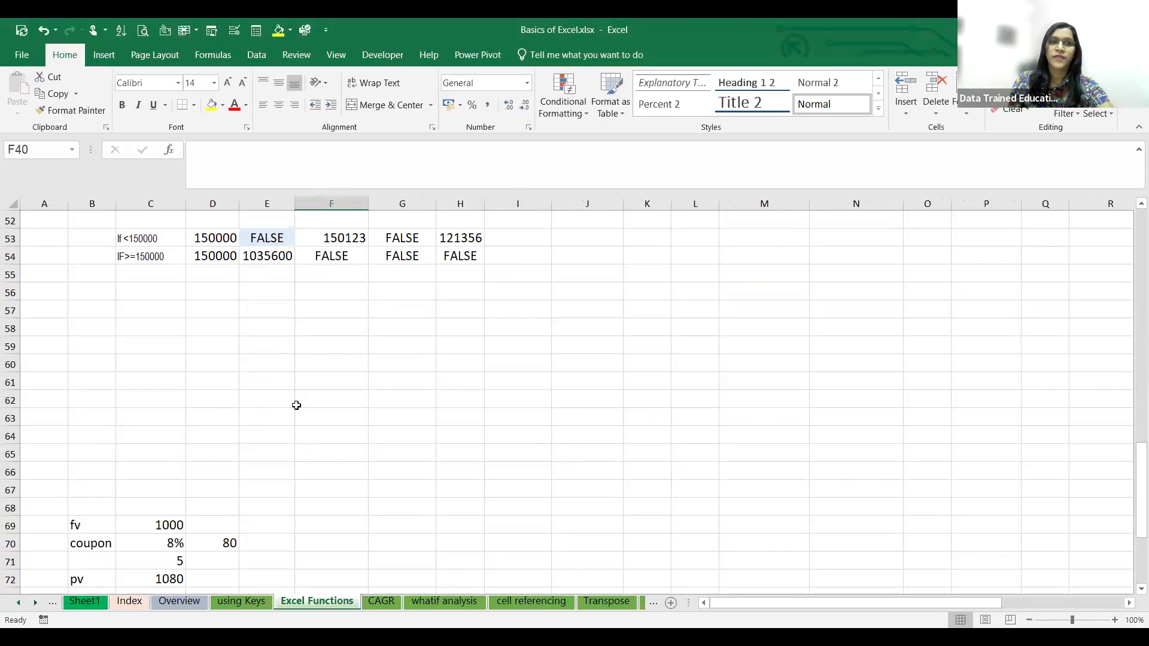
pyautogui.scroll(6, 290, 406)
pyautogui.scroll(3, 289, 406)
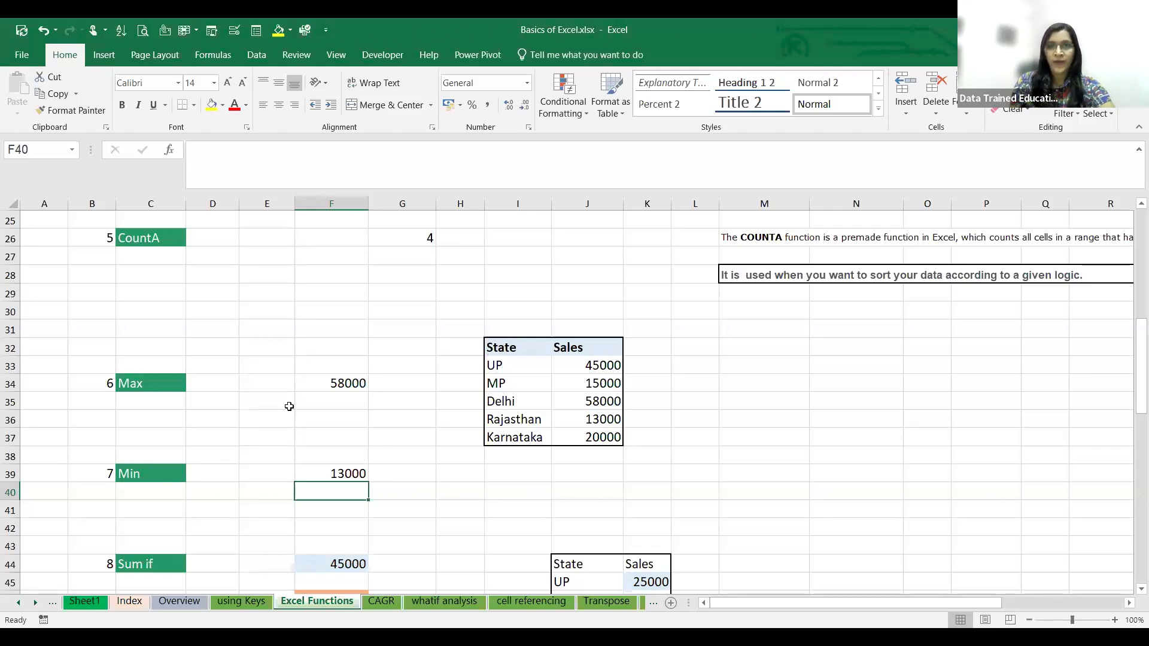
pyautogui.scroll(-4, 282, 469)
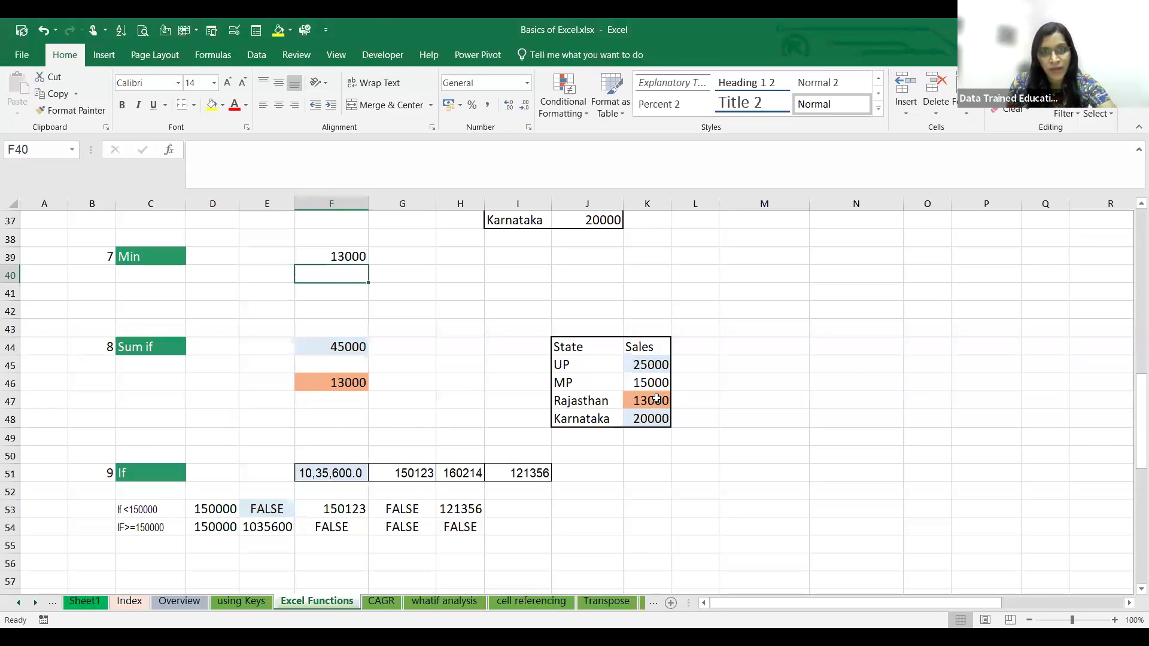
pyautogui.click(345, 347)
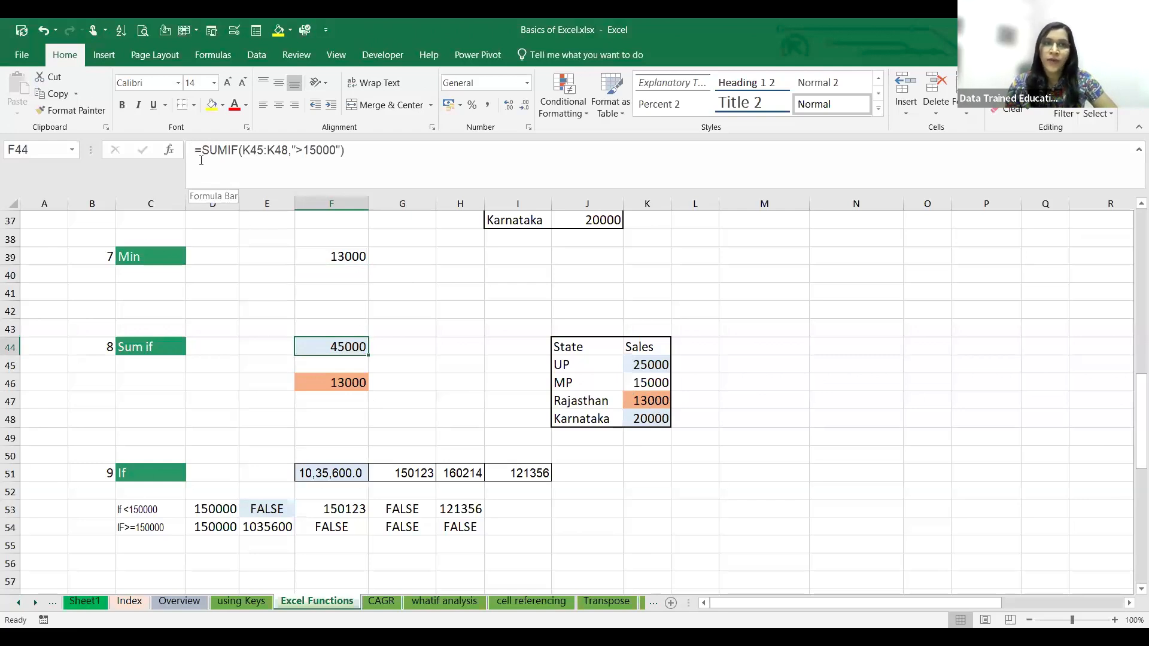
pyautogui.moveTo(202, 150); pyautogui.dragTo(336, 174)
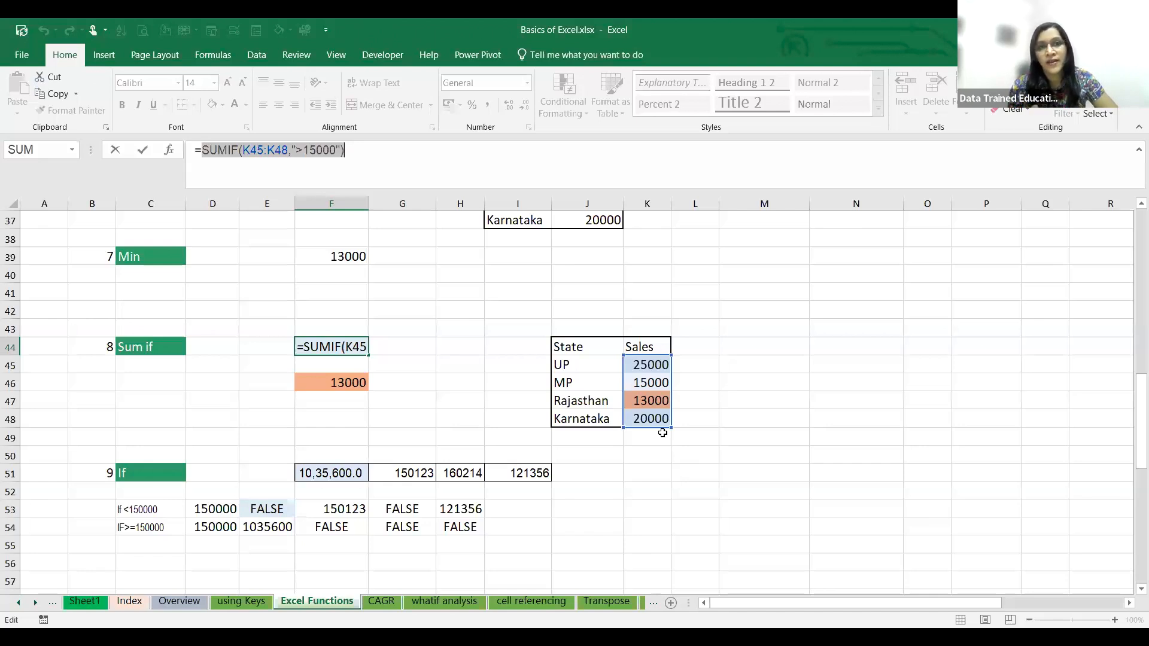
pyautogui.click(645, 402)
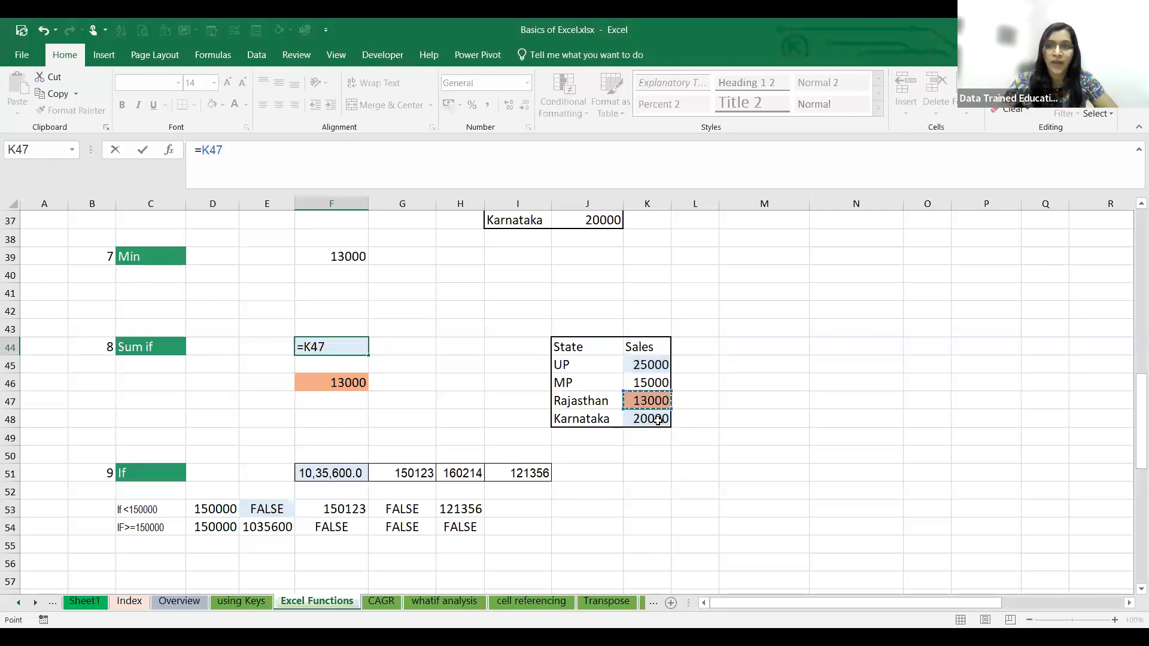
pyautogui.press('BackSpace')
pyautogui.hotkey('ctrl', 'z')
pyautogui.click(898, 439)
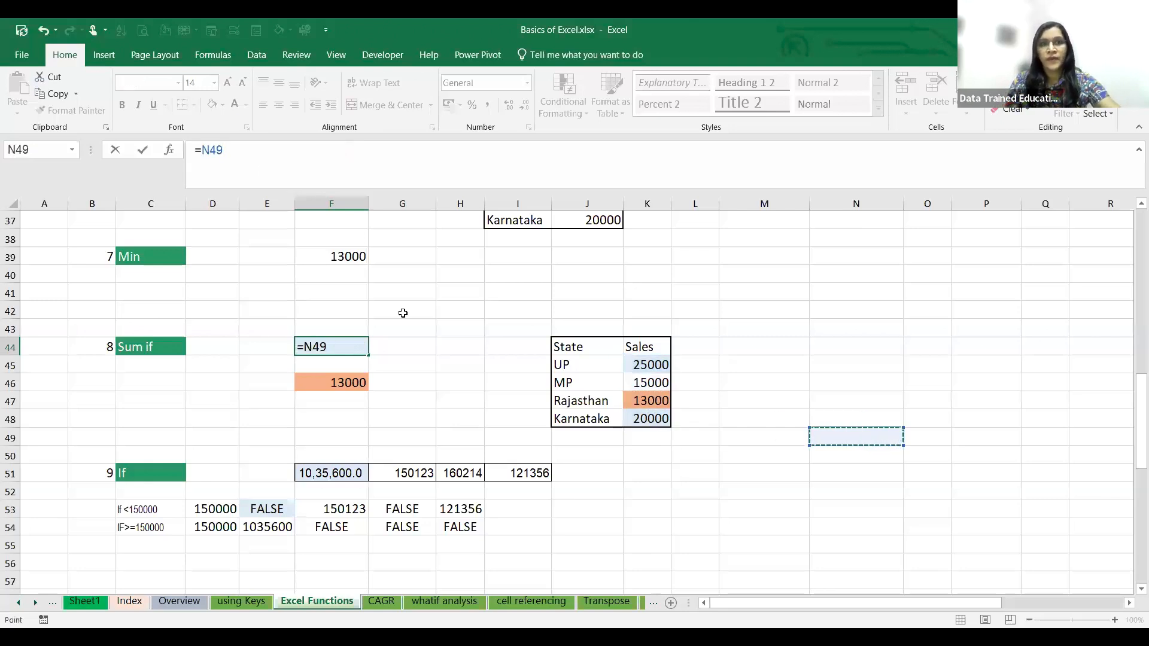
pyautogui.hotkey('ctrl', 'z')
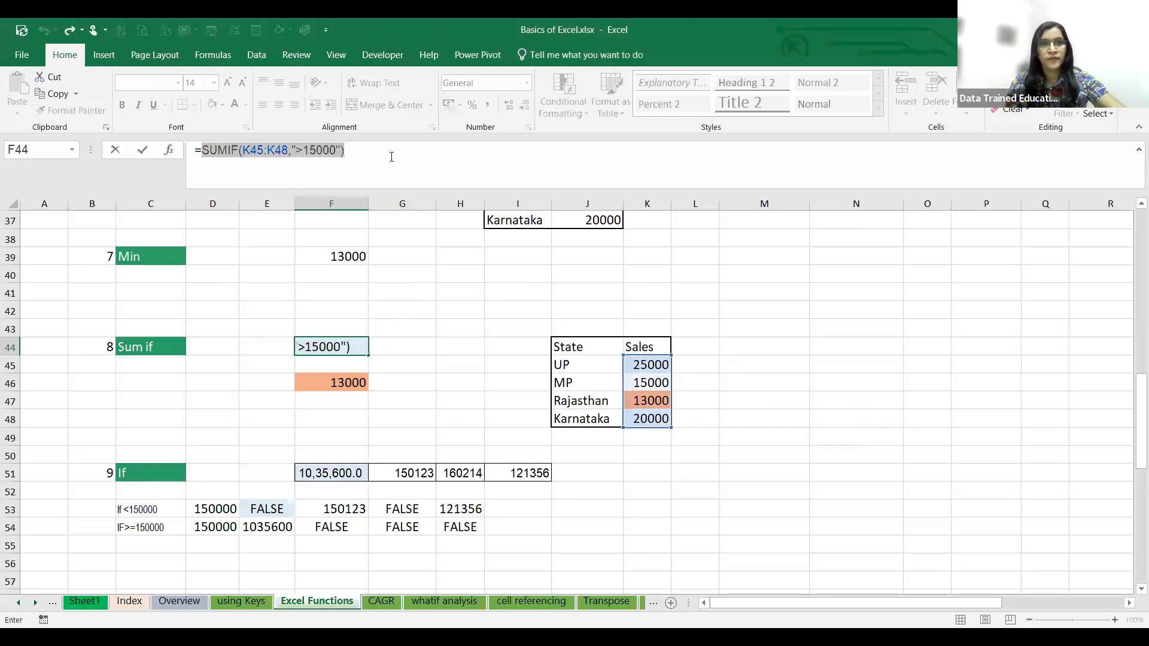
pyautogui.click(391, 157)
pyautogui.press('Return')
pyautogui.click(646, 509)
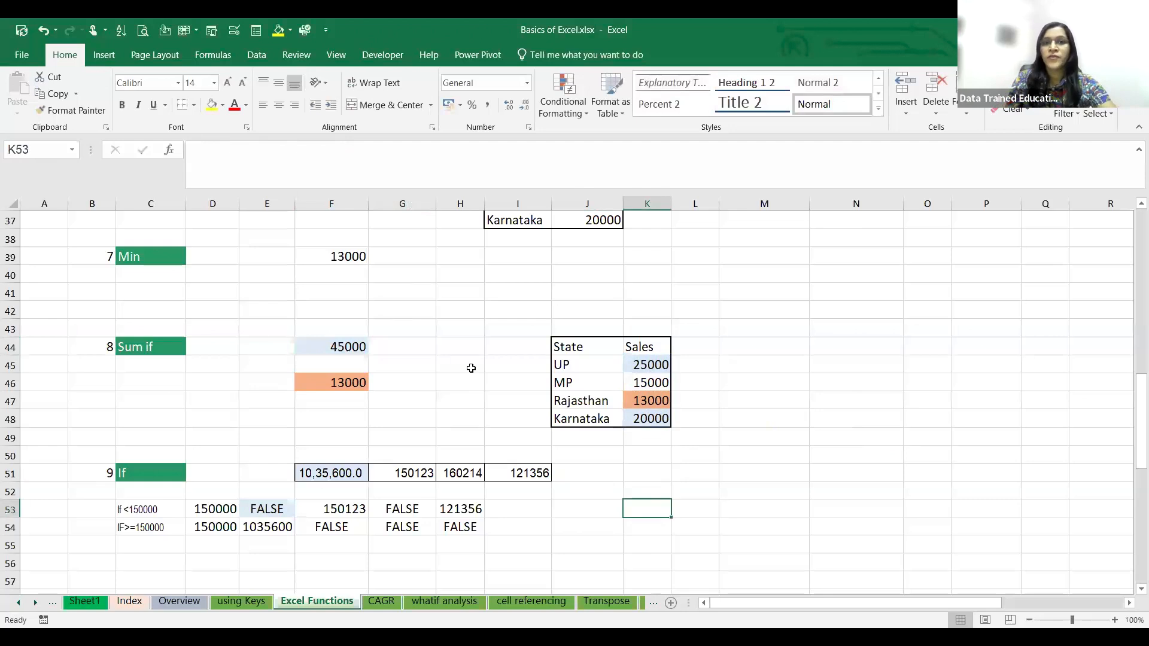
# - Examine the criteria argument of the SUMIF formula in F44
pyautogui.click(353, 348)
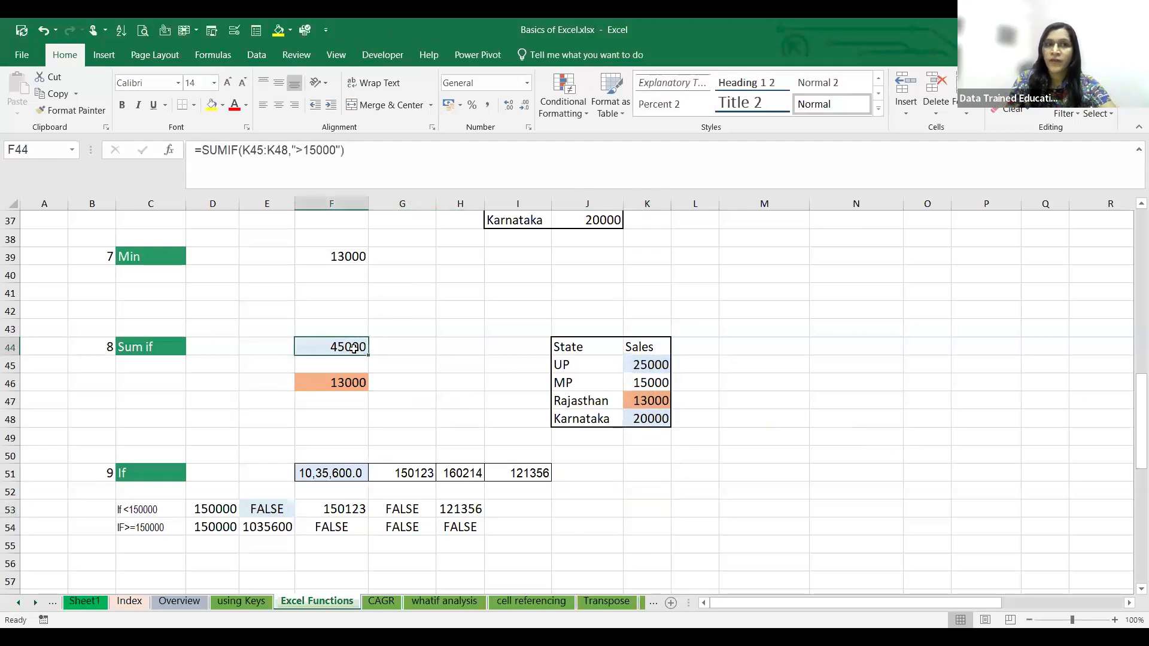
pyautogui.click(298, 150)
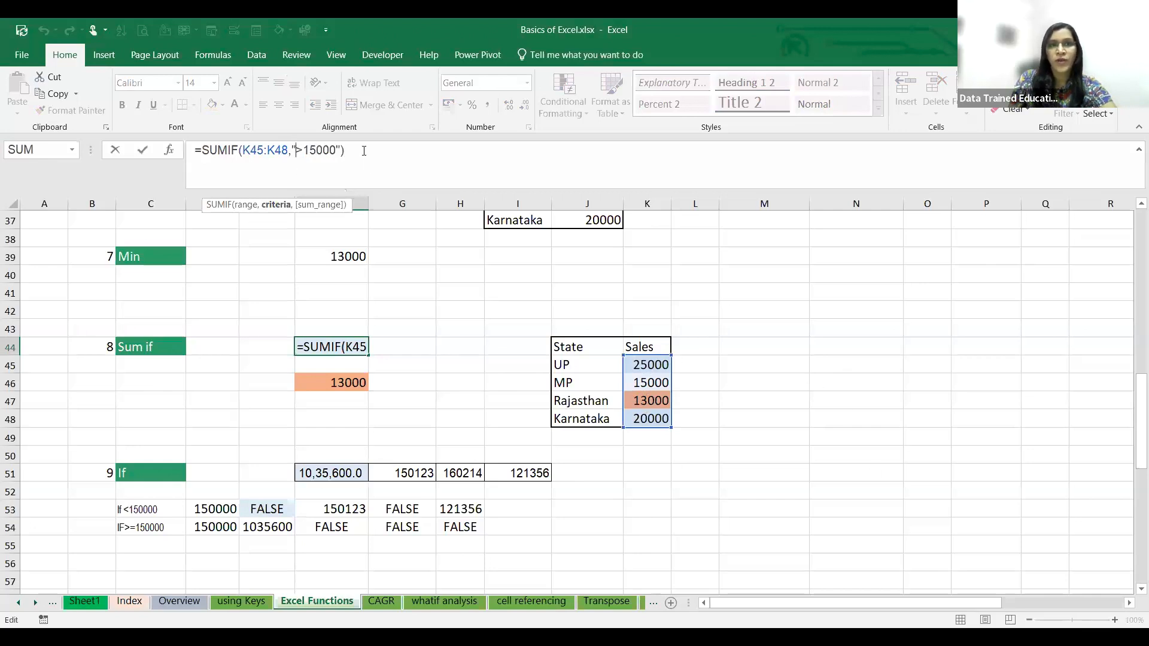
pyautogui.press('Return')
# - Enter =SUMIF(K45:K48,">15000") in cell M45 beside the State and Sales table, and inspect the formula
pyautogui.click(768, 357)
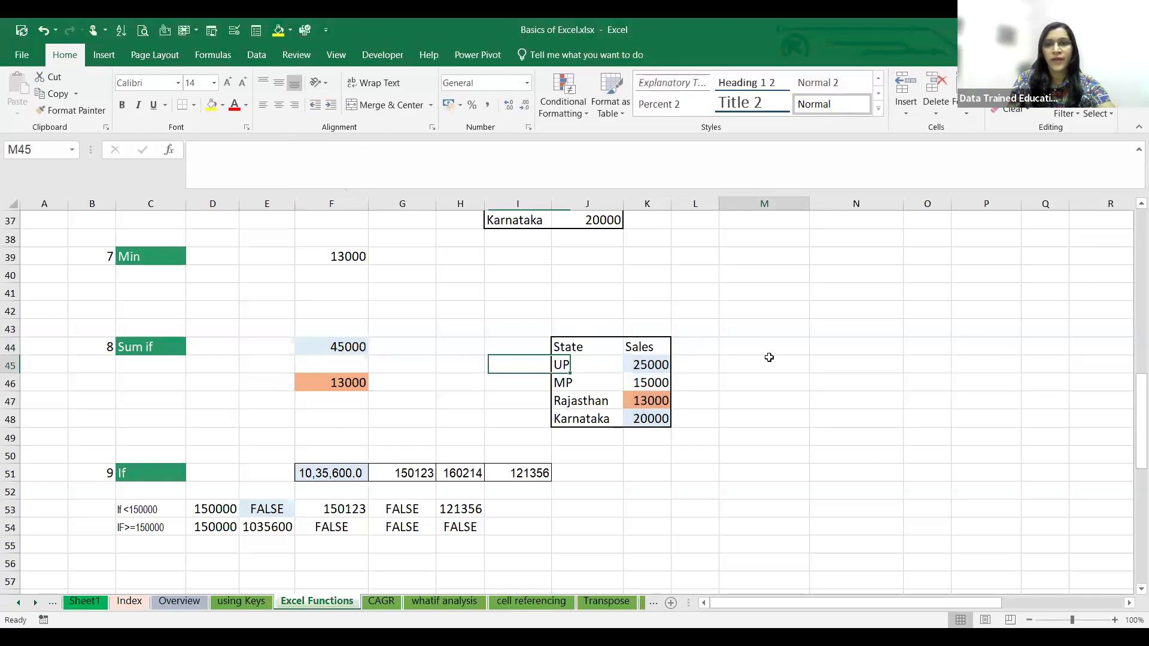
pyautogui.write('=')
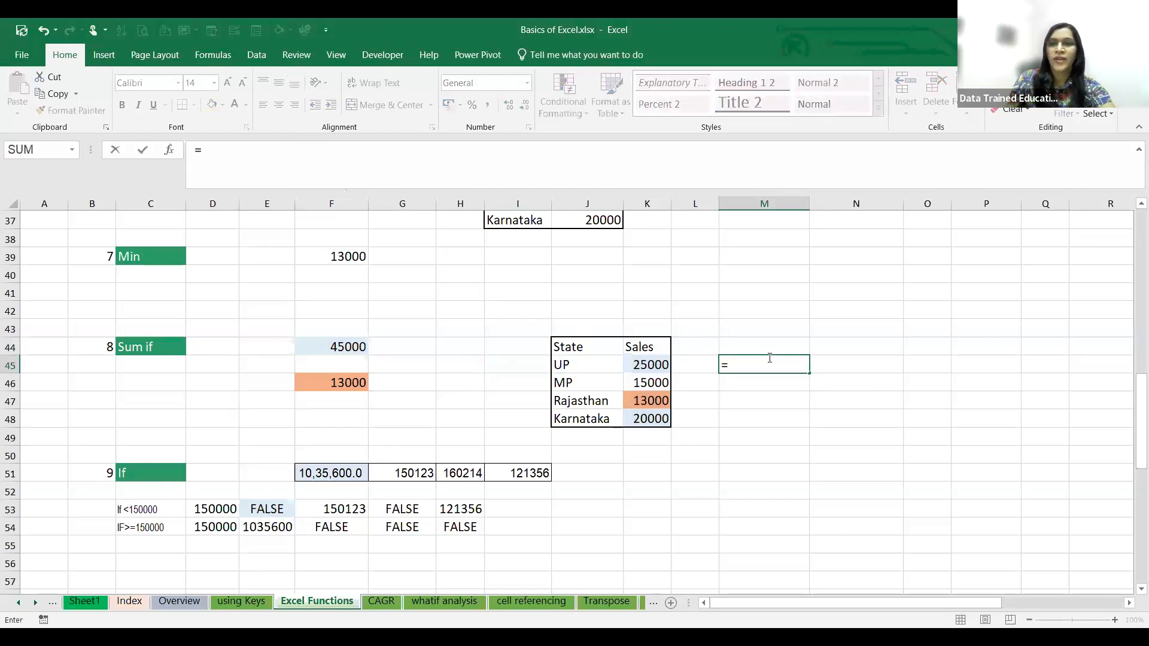
pyautogui.write('SUMIF(')
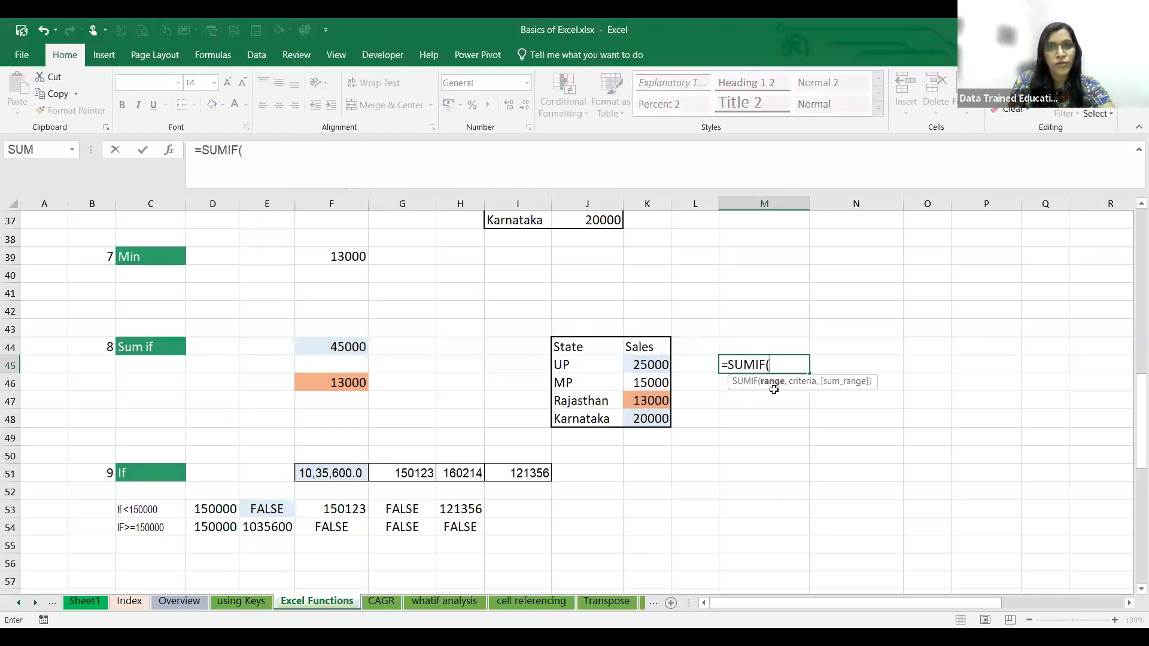
pyautogui.moveTo(636, 365); pyautogui.dragTo(641, 418)
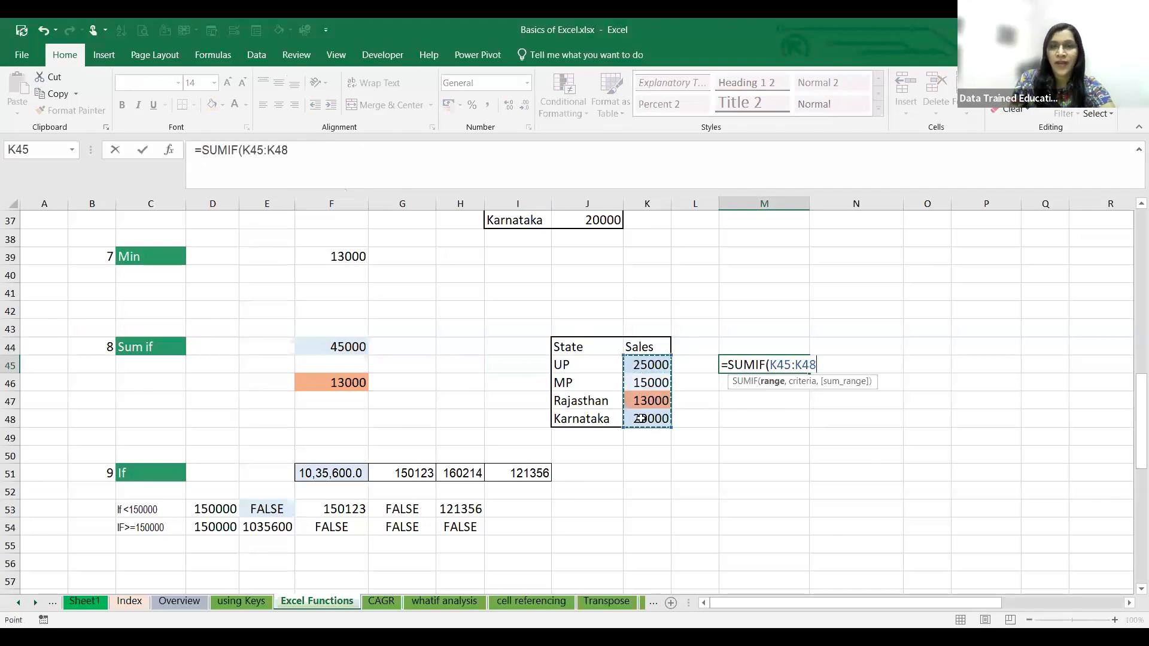
pyautogui.write(',"')
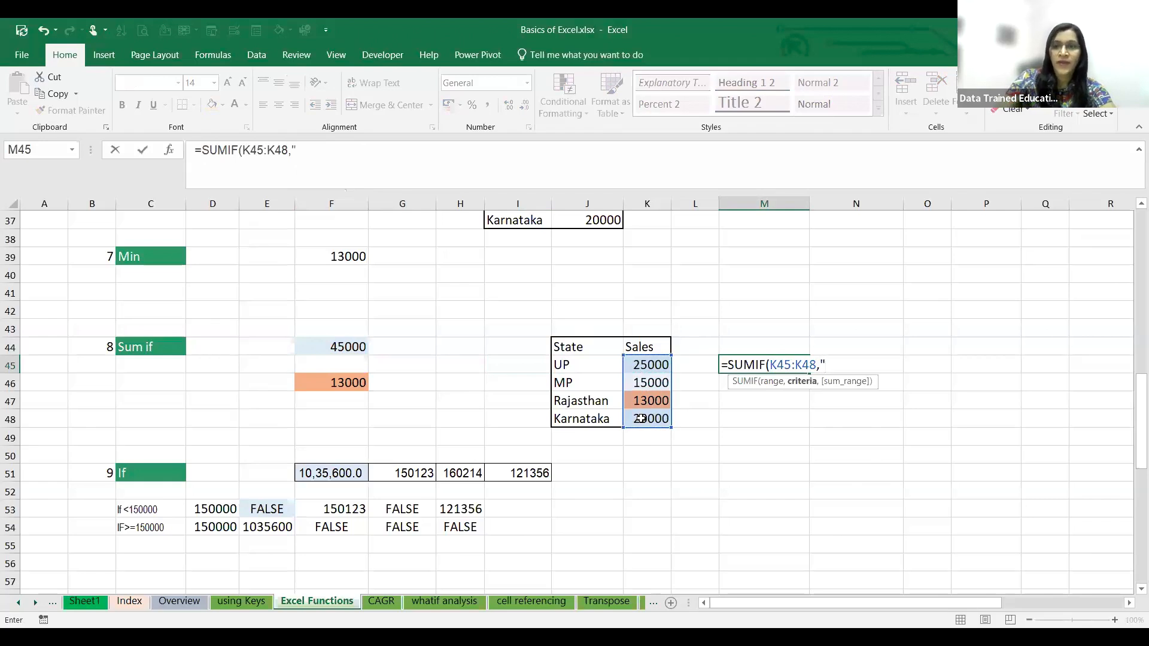
pyautogui.write('>')
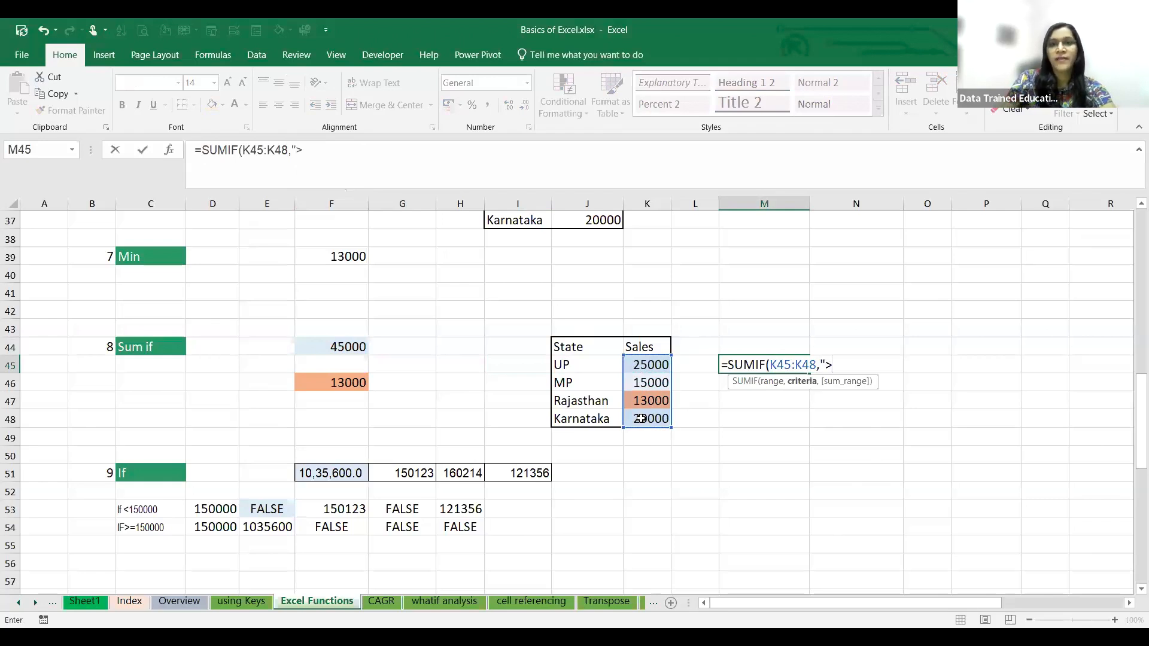
pyautogui.write('15000')
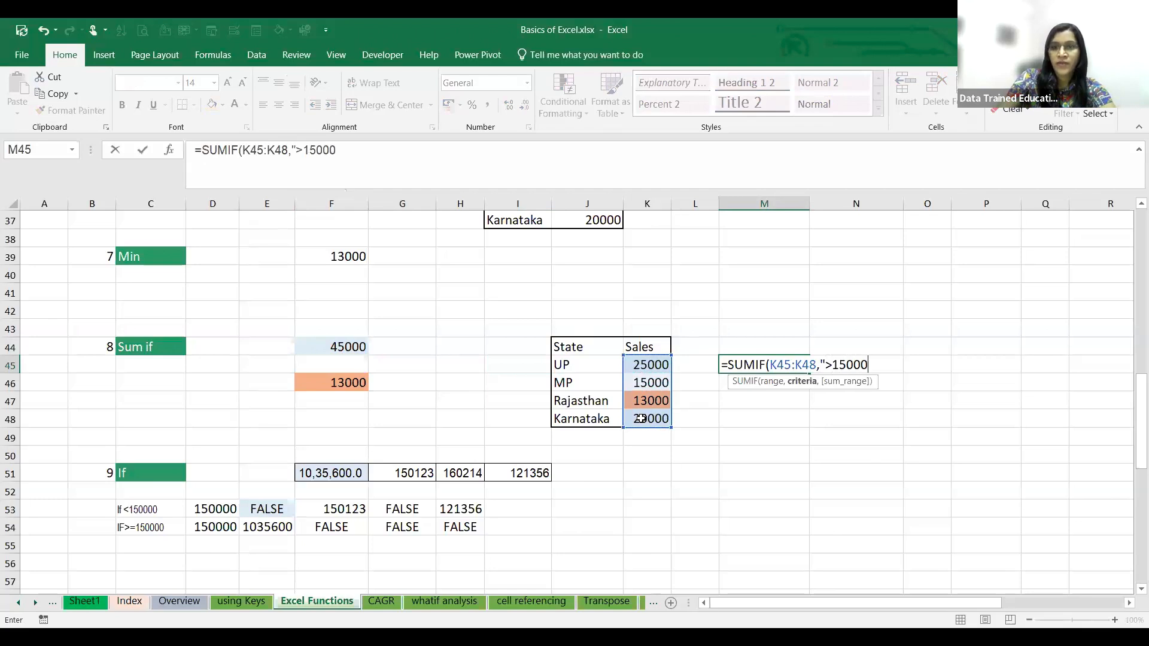
pyautogui.write('")')
pyautogui.press('Return')
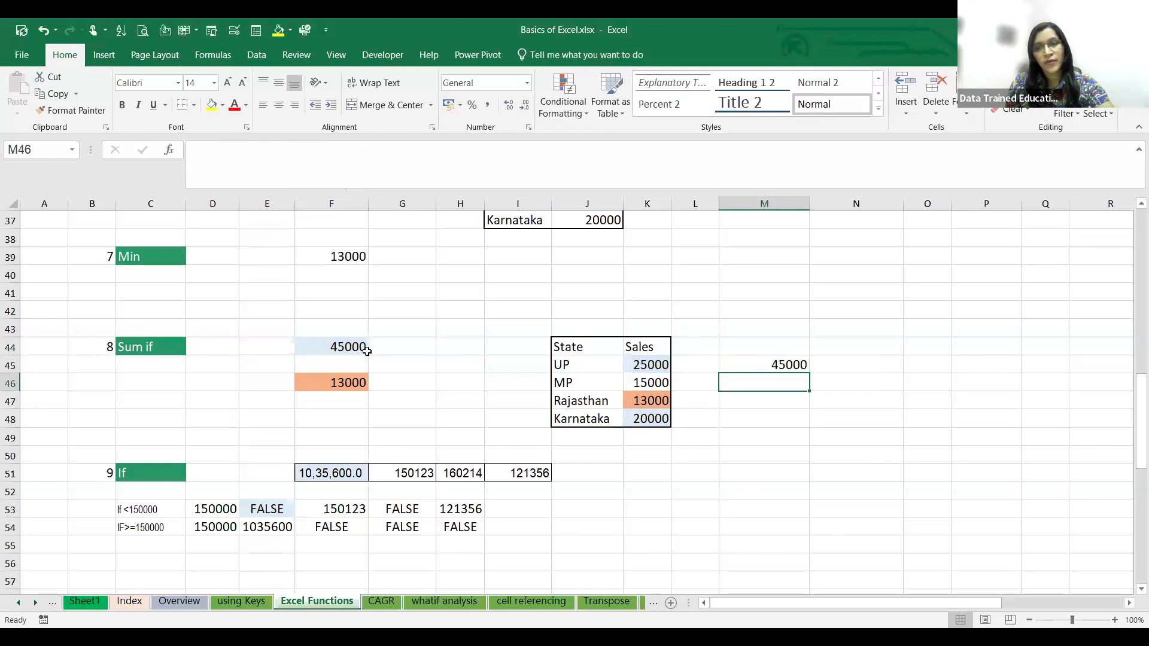
pyautogui.click(809, 364)
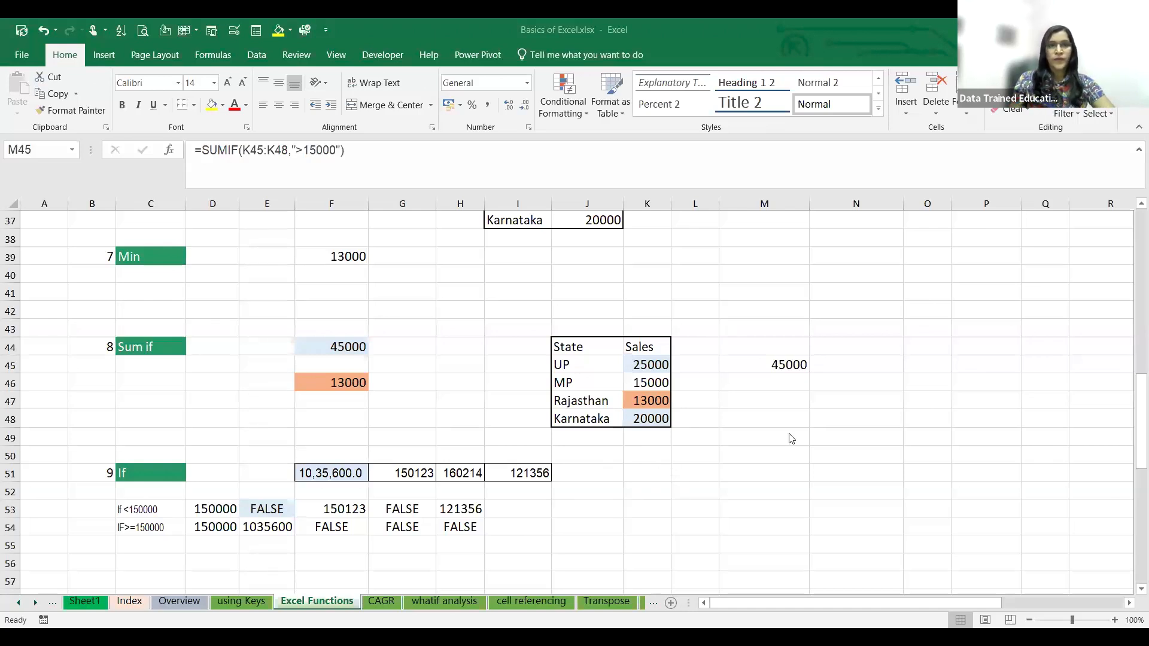
# - Examine the If example: the values in row 51, the conditions in C53:C54, the thresholds in D53:D54 and the formula in E53
pyautogui.scroll(-2, 762, 466)
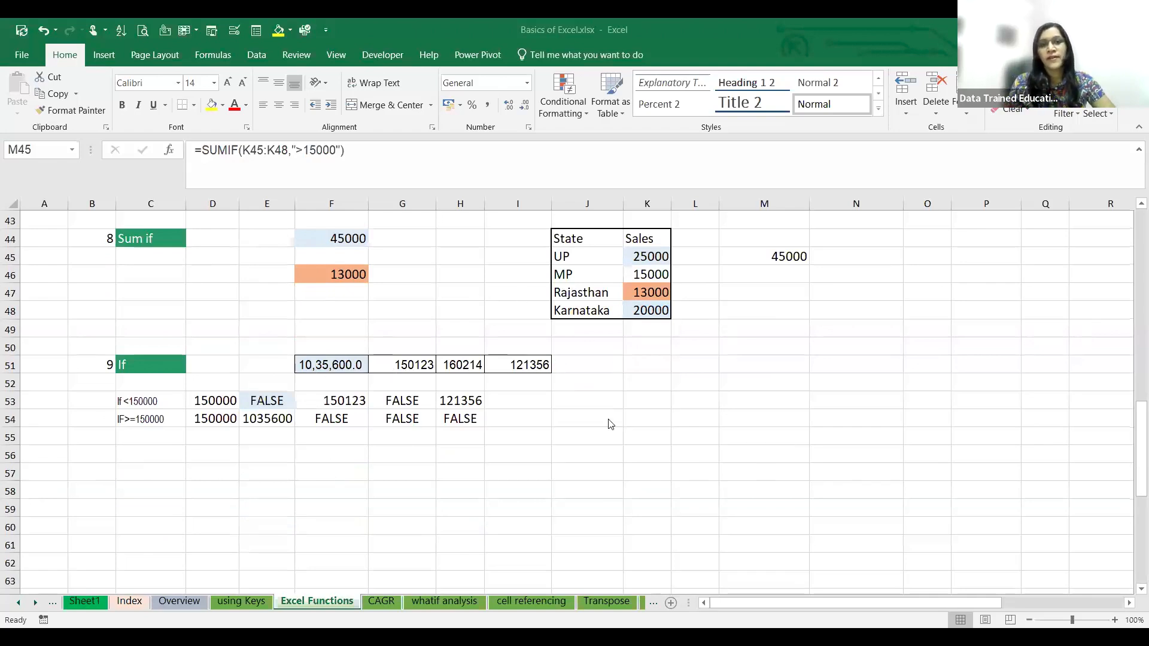
pyautogui.click(349, 364)
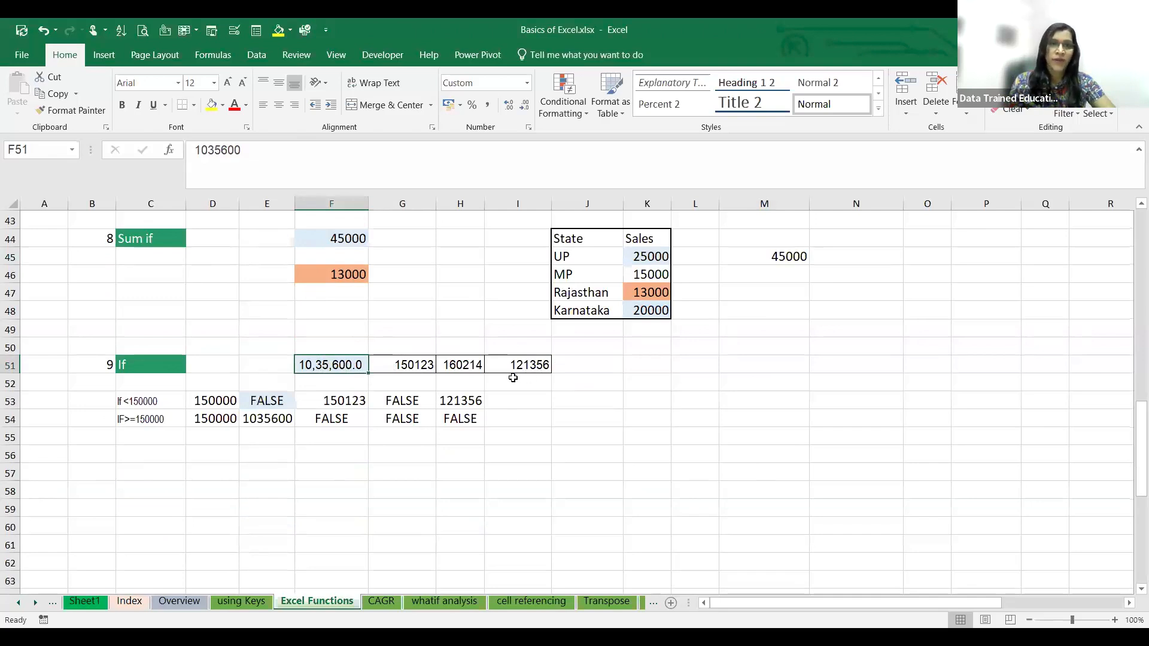
pyautogui.click(145, 404)
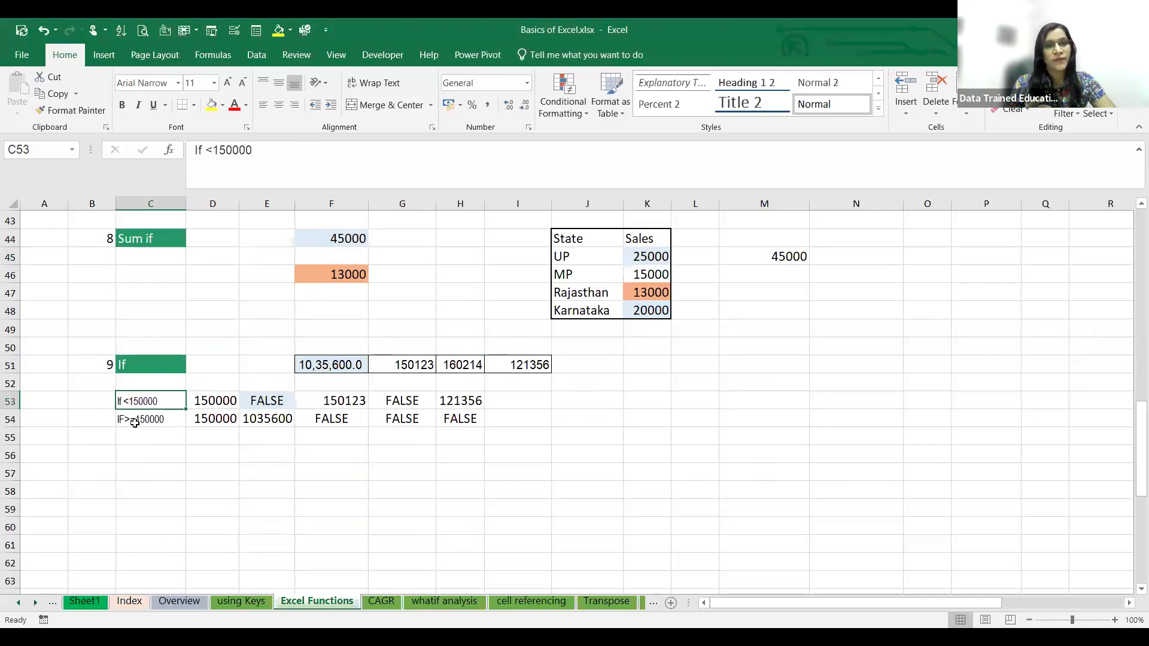
pyautogui.click(134, 422)
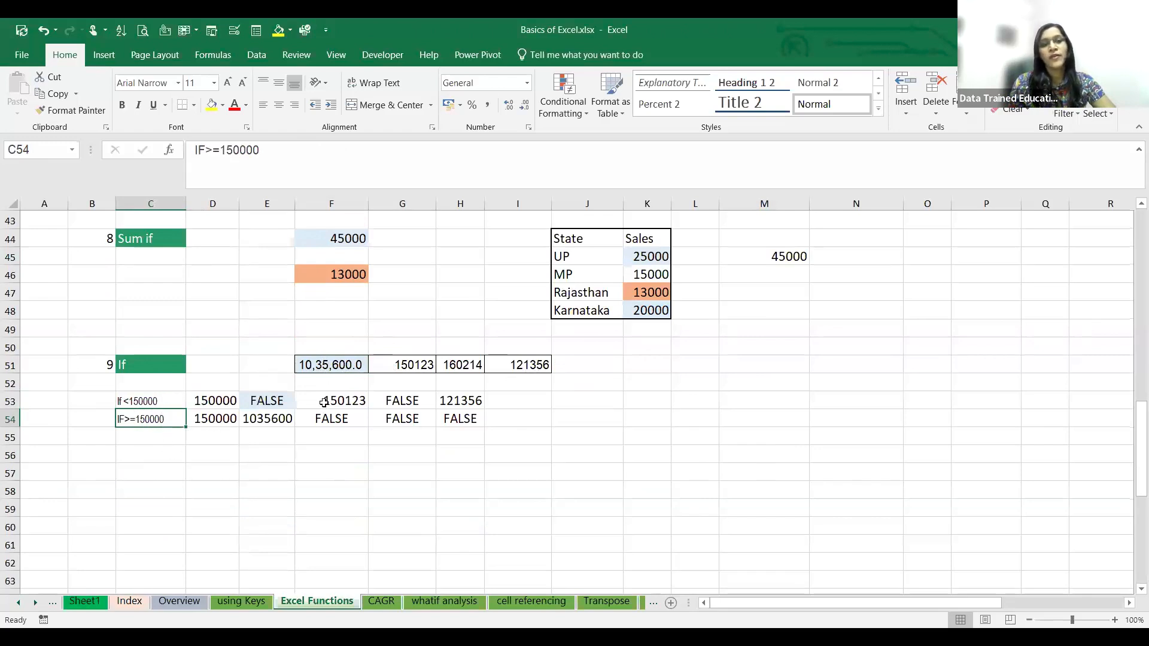
pyautogui.click(231, 402)
pyautogui.click(228, 420)
pyautogui.click(265, 399)
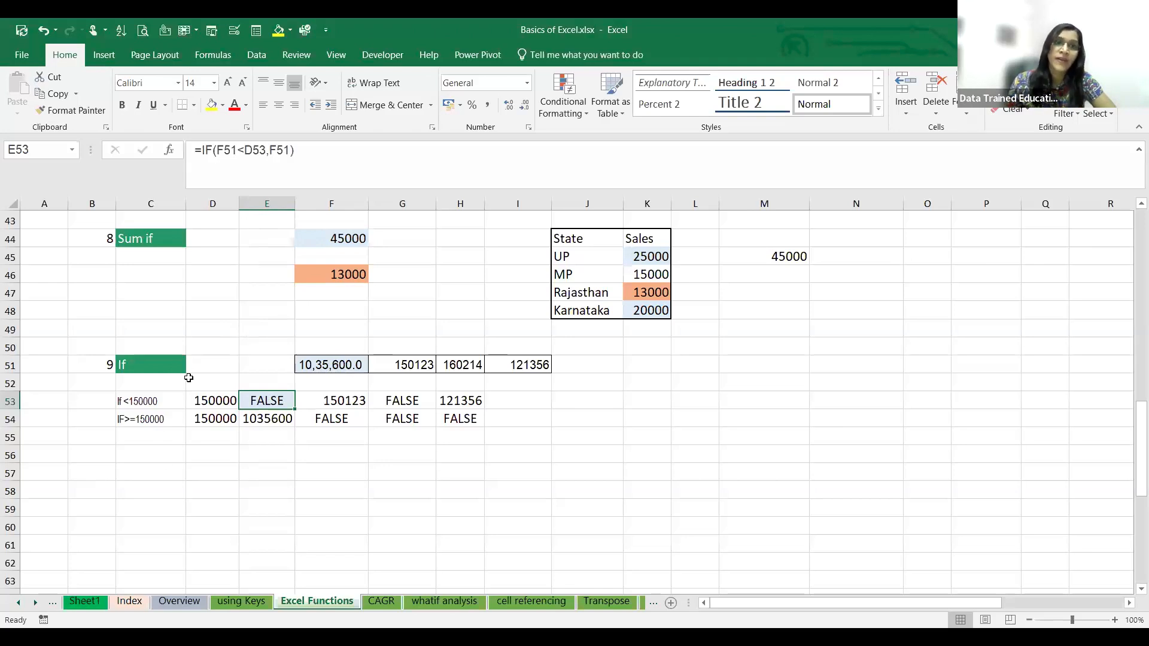
pyautogui.click(200, 400)
pyautogui.click(251, 409)
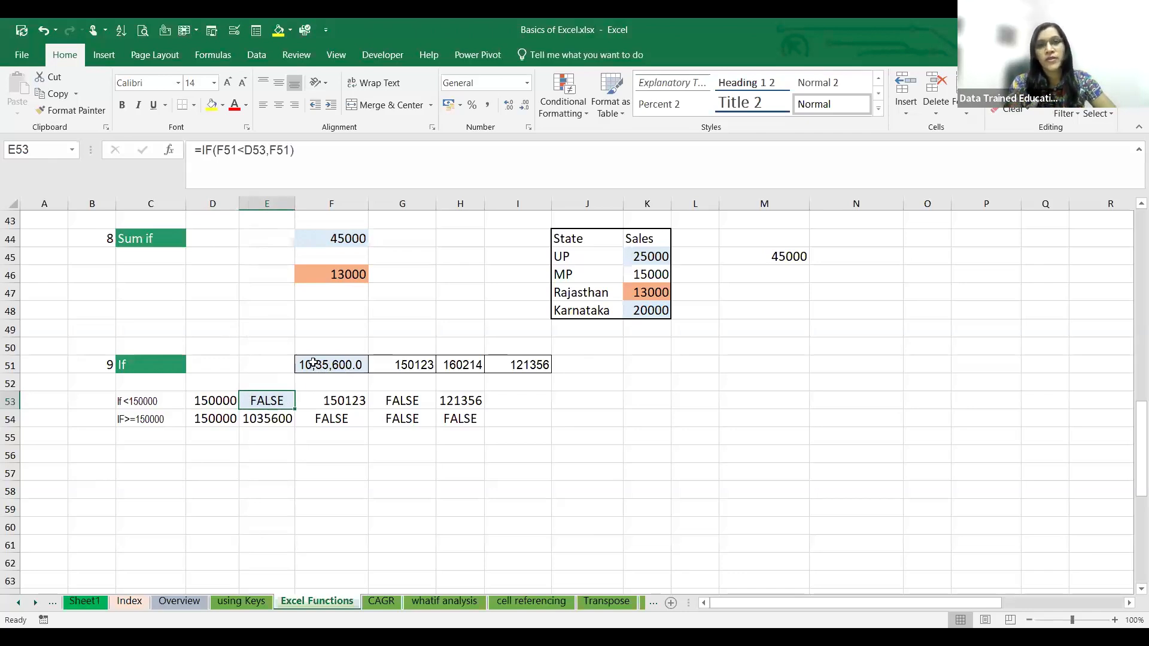
# - Enter =IF(F51>D53,F51) in cell E57 below the If example
pyautogui.click(267, 441)
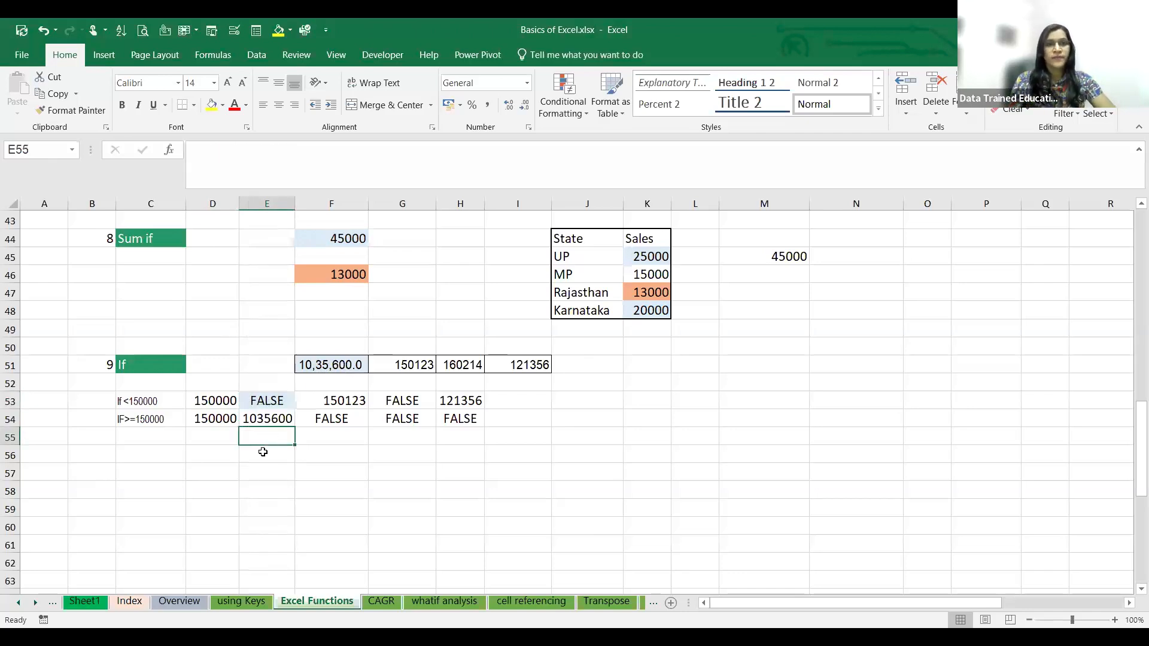
pyautogui.click(264, 475)
pyautogui.write('=')
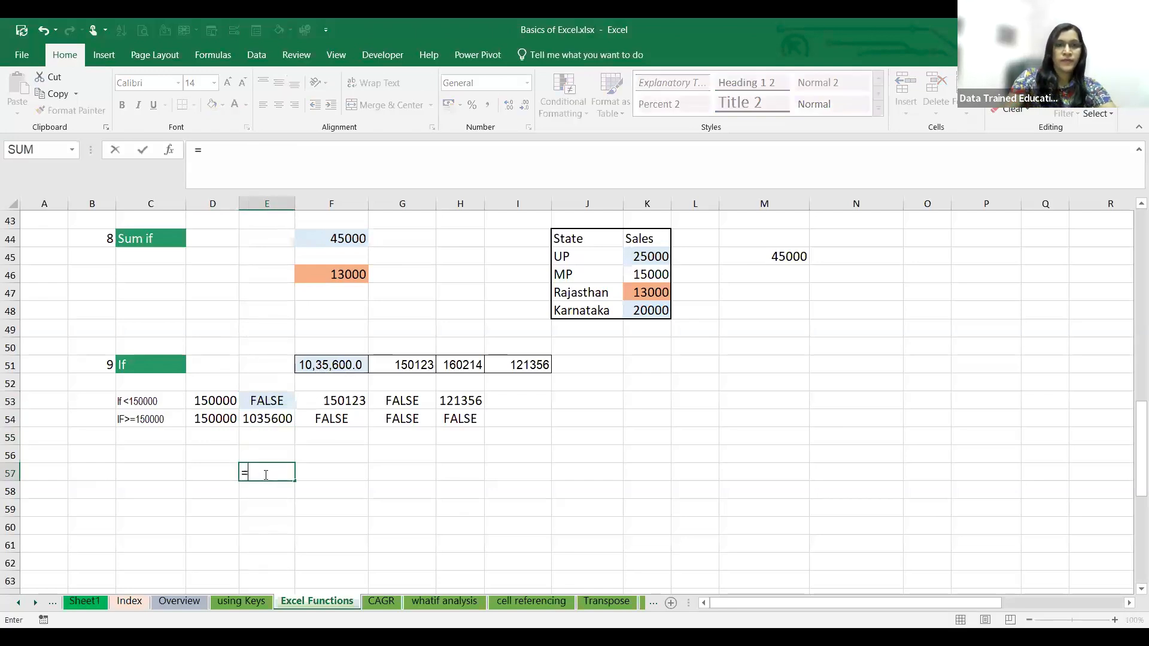
pyautogui.write('IF')
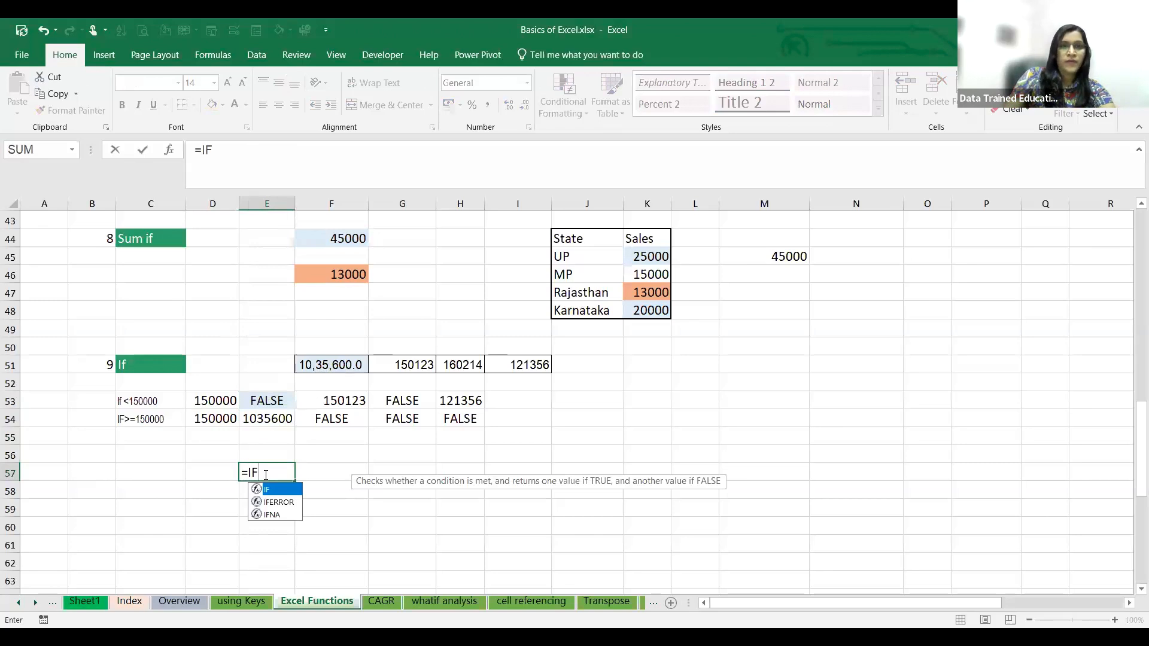
pyautogui.click(335, 362)
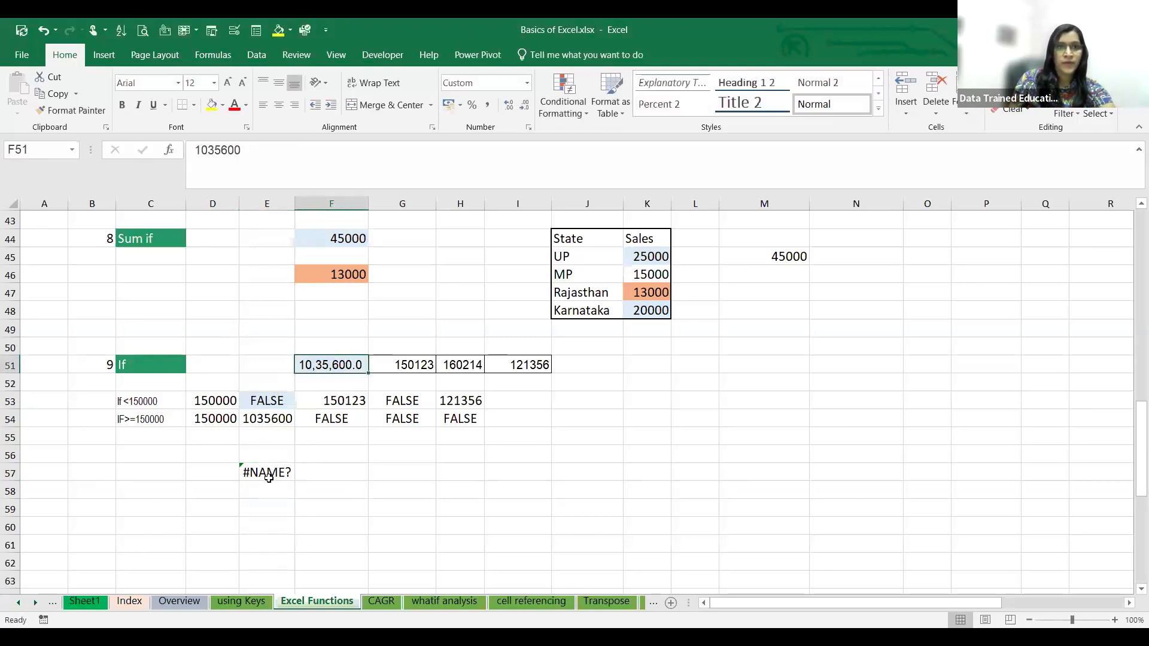
pyautogui.click(268, 477)
pyautogui.click(219, 157)
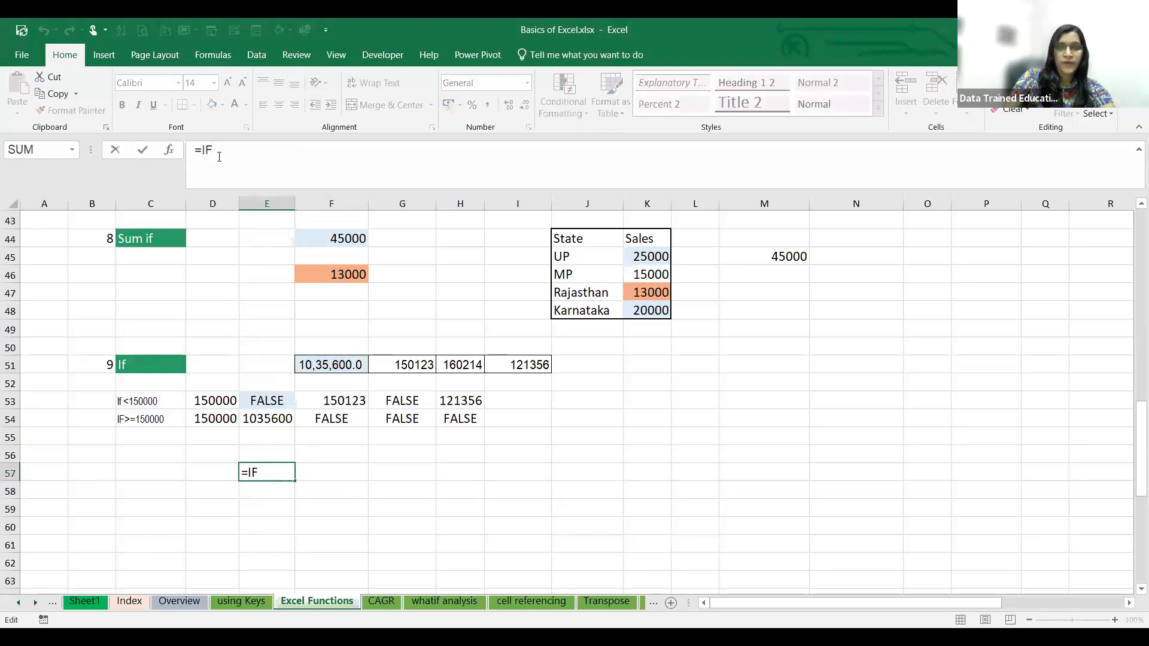
pyautogui.click(345, 362)
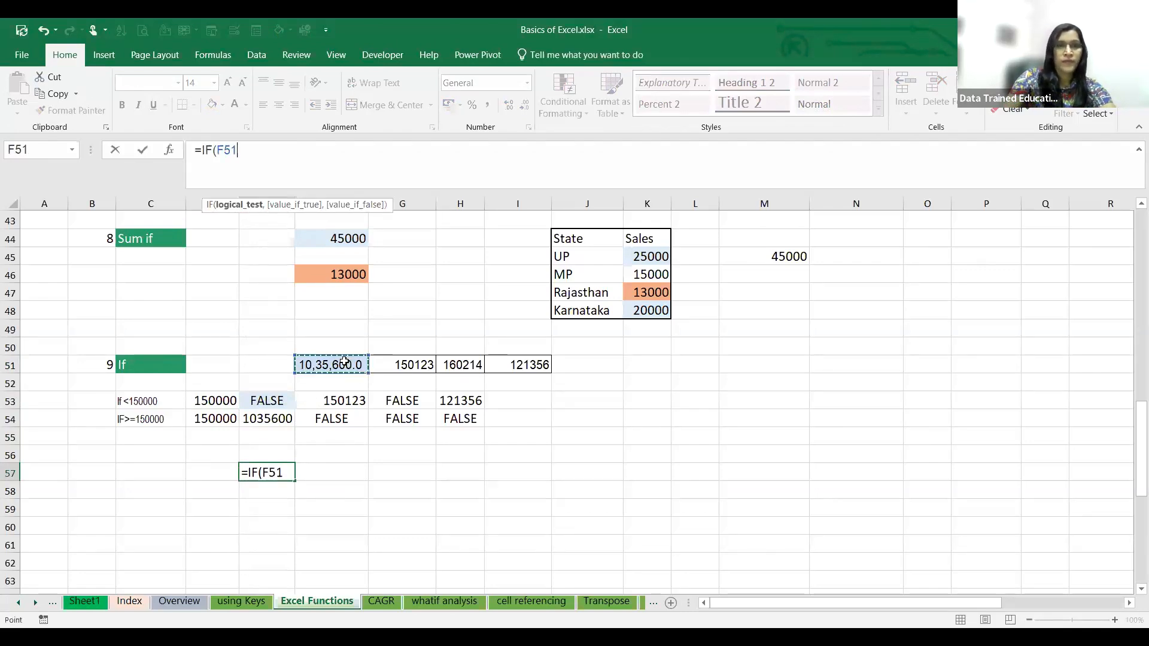
pyautogui.write('>')
pyautogui.click(216, 398)
pyautogui.write(',')
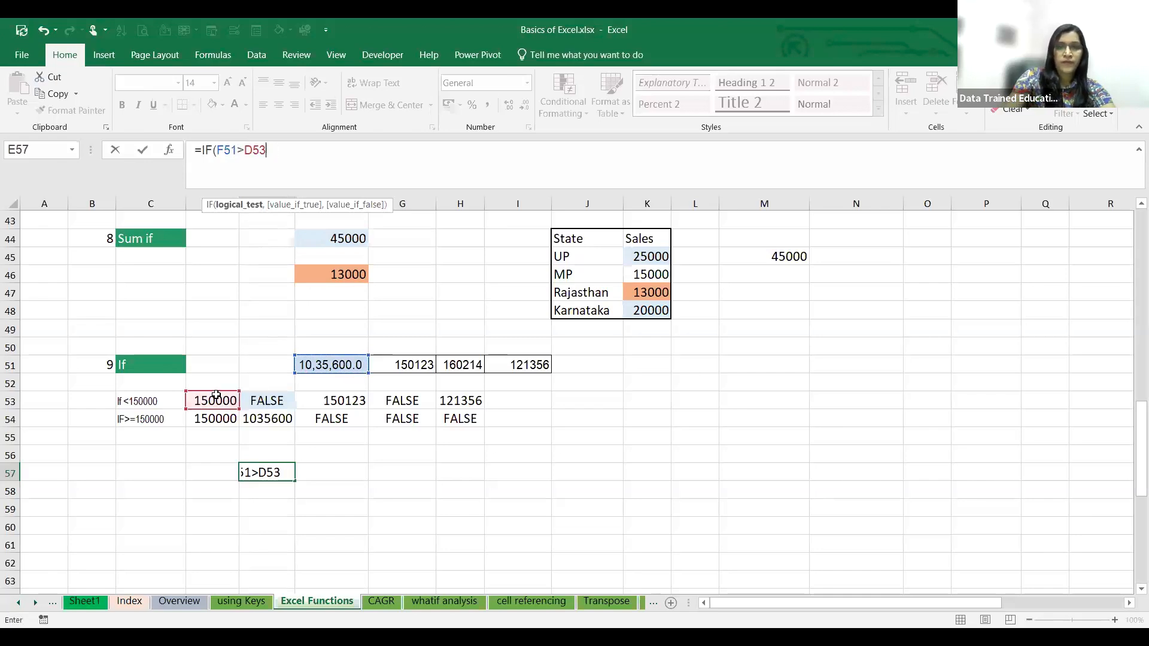
pyautogui.click(317, 365)
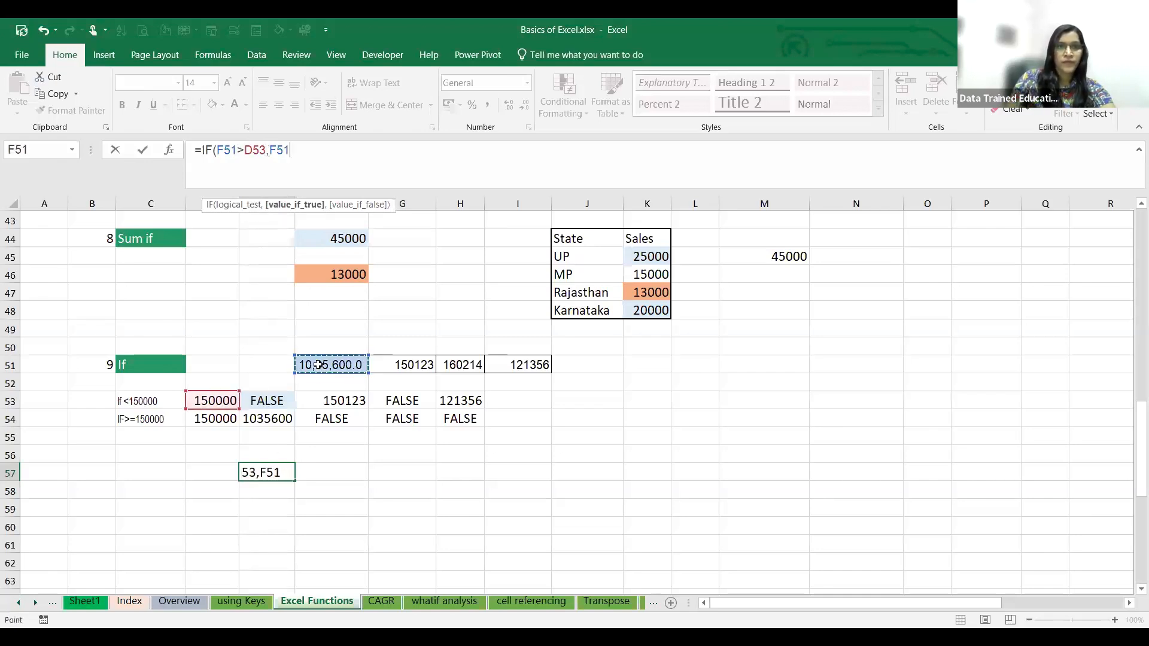
pyautogui.write(')')
pyautogui.press('Return')
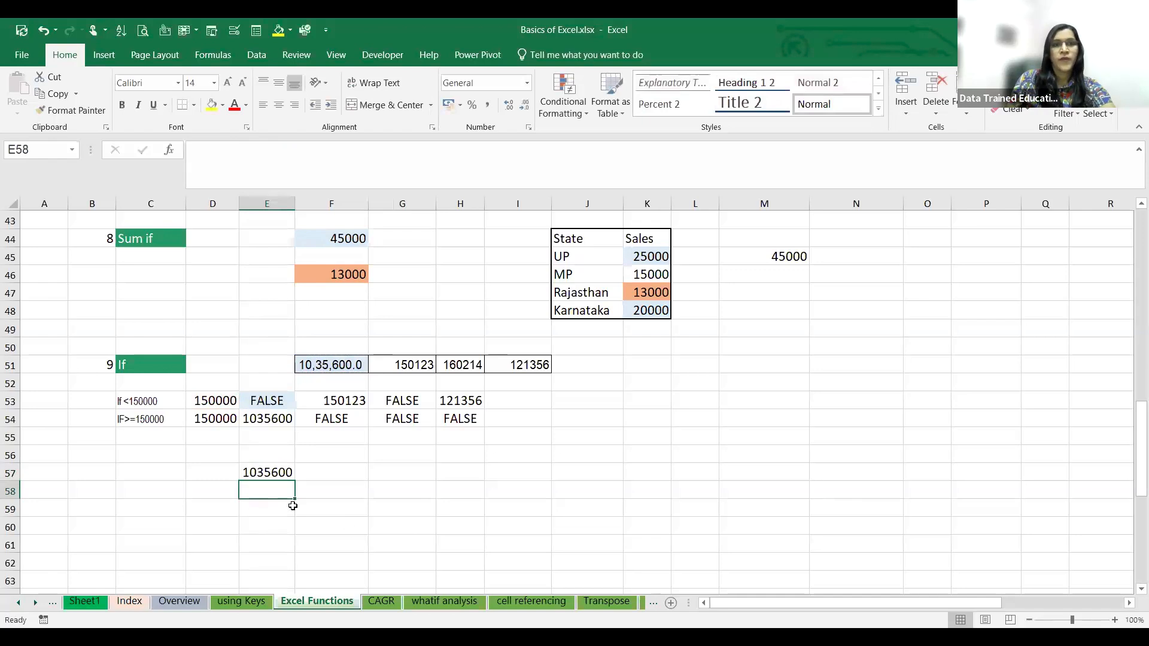
# - Change the comparison operator in the E57 formula to less than, making it =IF(F51<D53,F51)
pyautogui.click(276, 473)
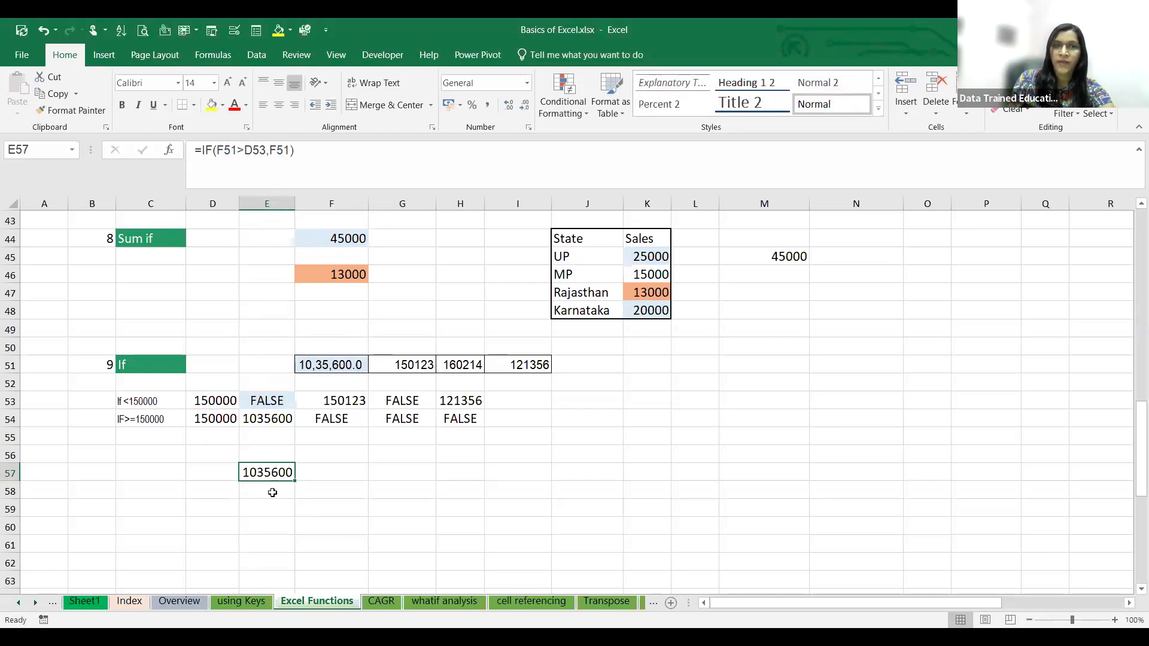
pyautogui.click(247, 149)
pyautogui.press('BackSpace')
pyautogui.write('<')
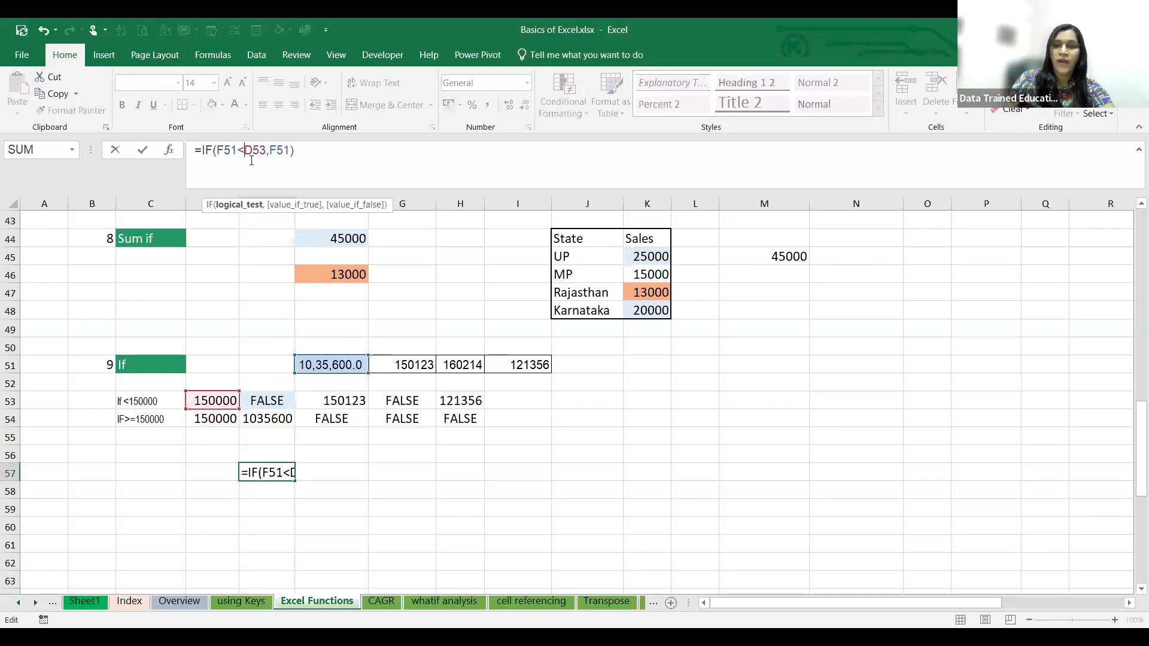
pyautogui.press('Return')
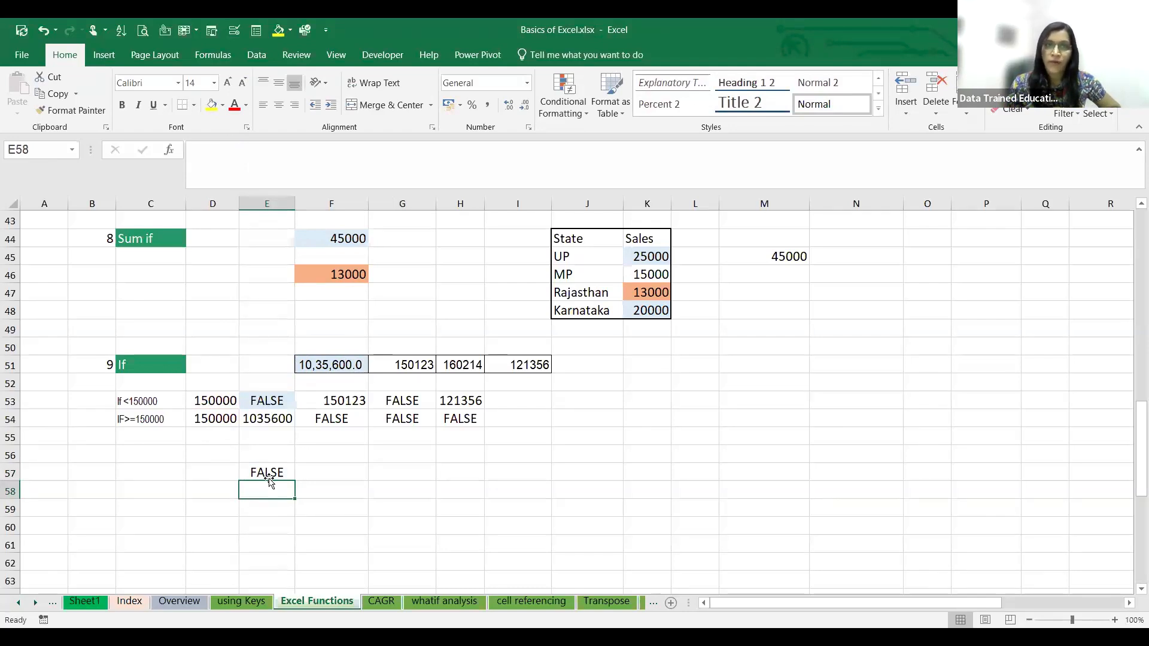
# - Inspect the IF formulas in cells F53, G54 and H53 of the If example
pyautogui.click(336, 400)
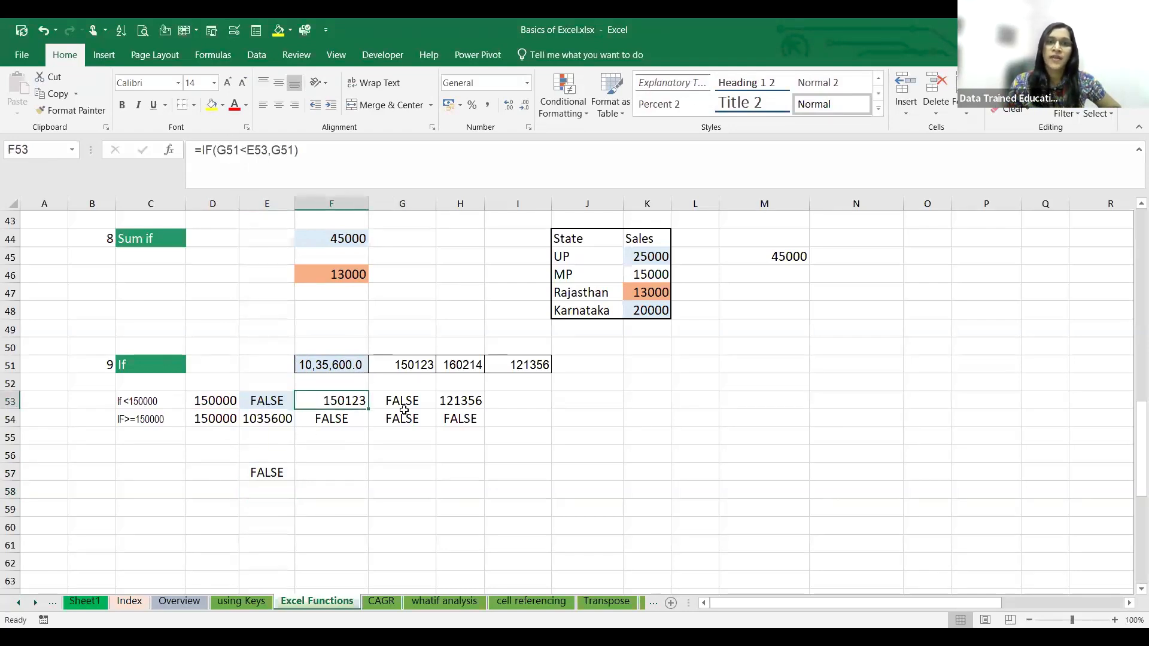
pyautogui.click(402, 414)
pyautogui.click(446, 401)
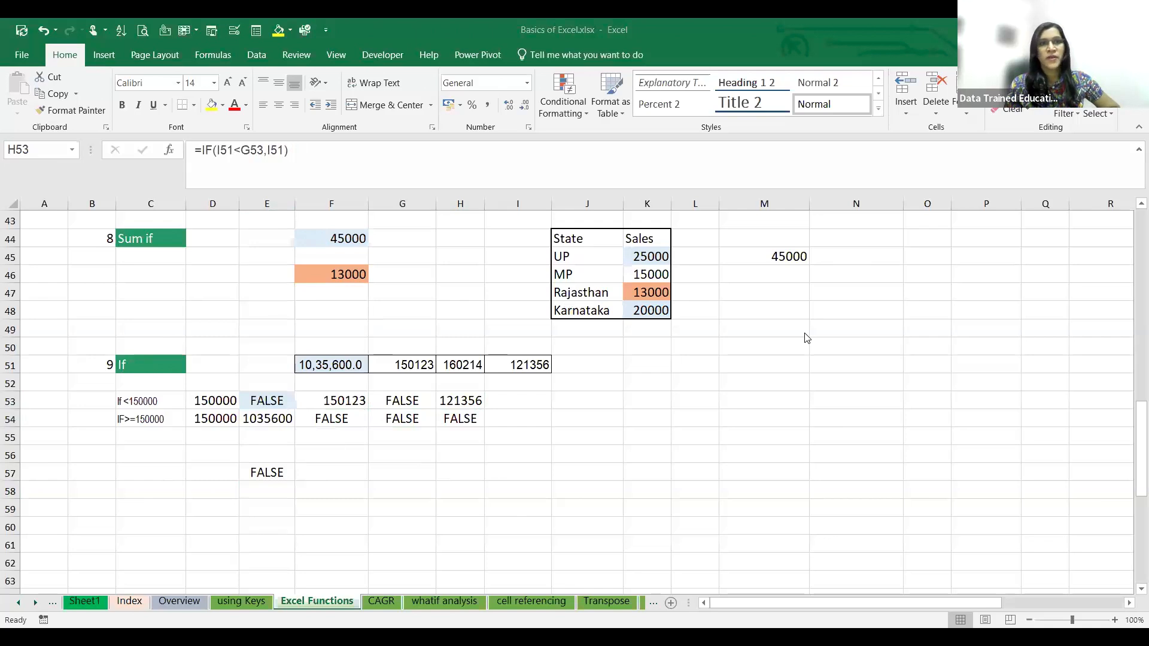
pyautogui.scroll(2, 357, 341)
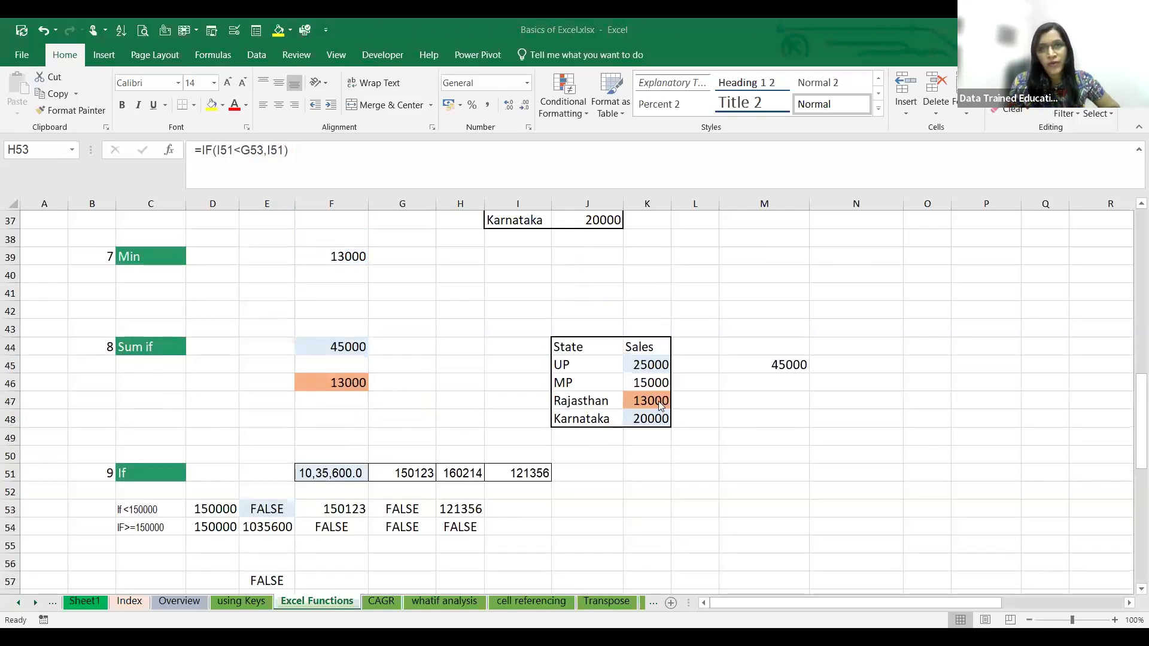
pyautogui.press('F2')
pyautogui.press('Home')
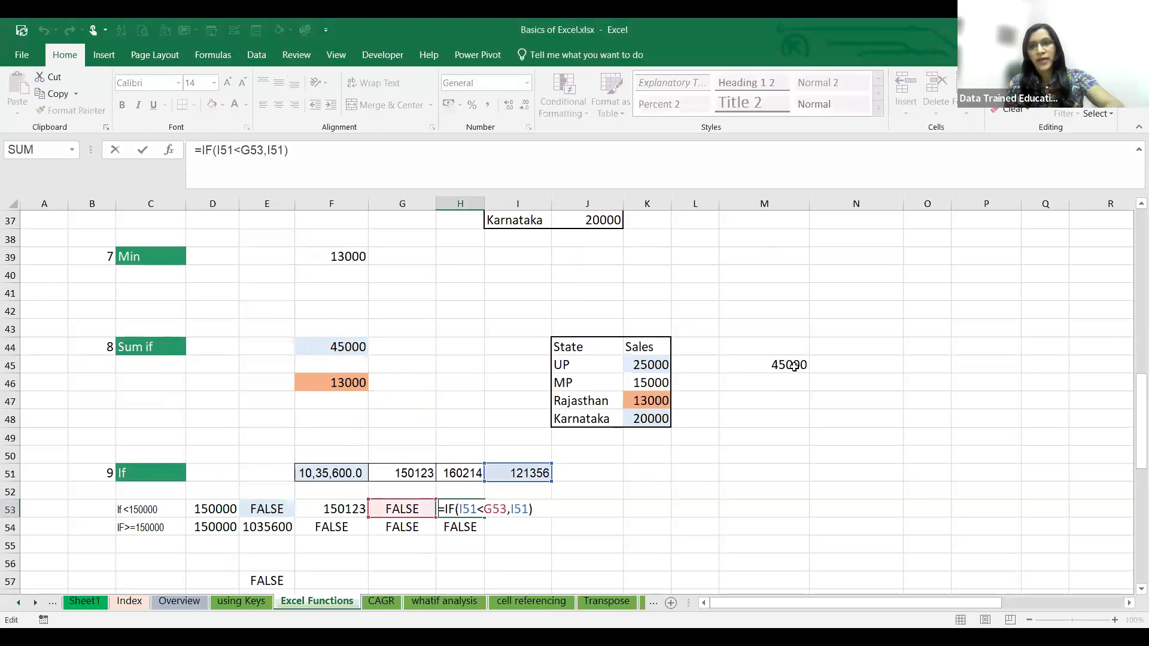
pyautogui.write('=')
pyautogui.click(784, 367)
pyautogui.click(215, 165)
pyautogui.click(346, 152)
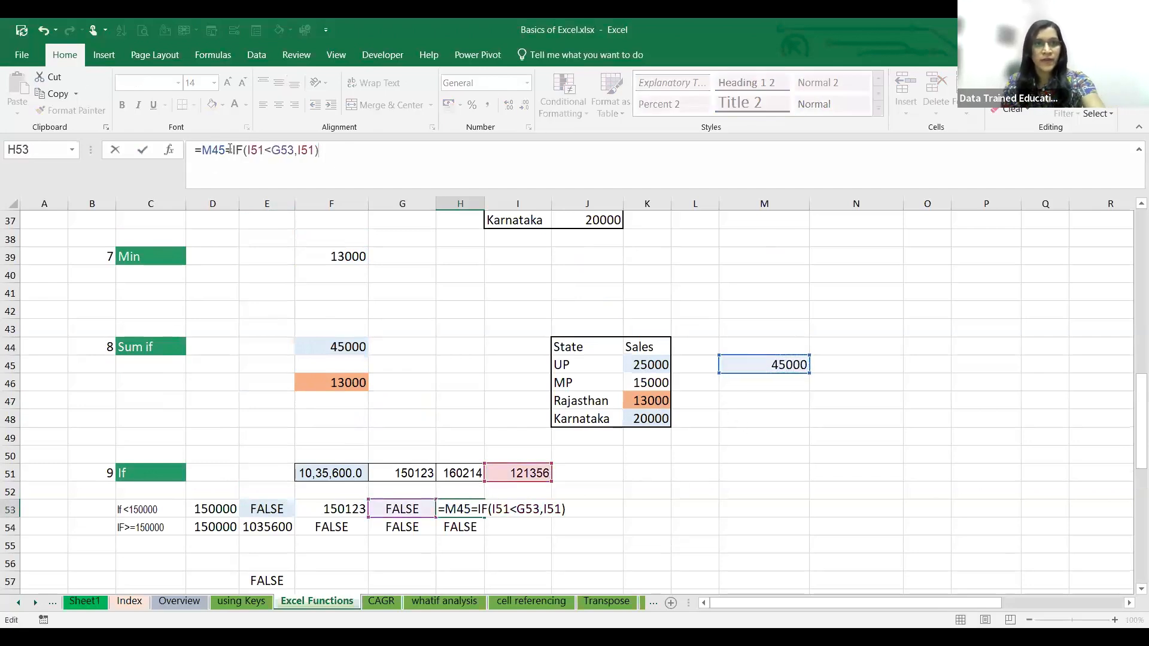
pyautogui.click(224, 154)
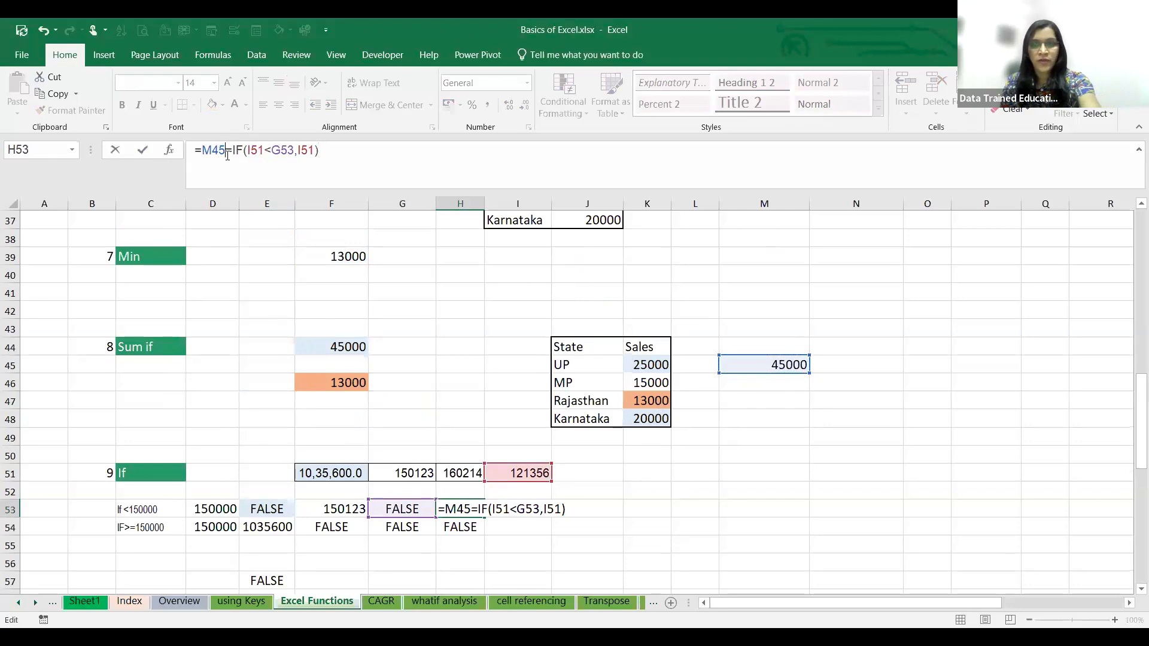
pyautogui.press('BackSpace')
pyautogui.press('Delete')
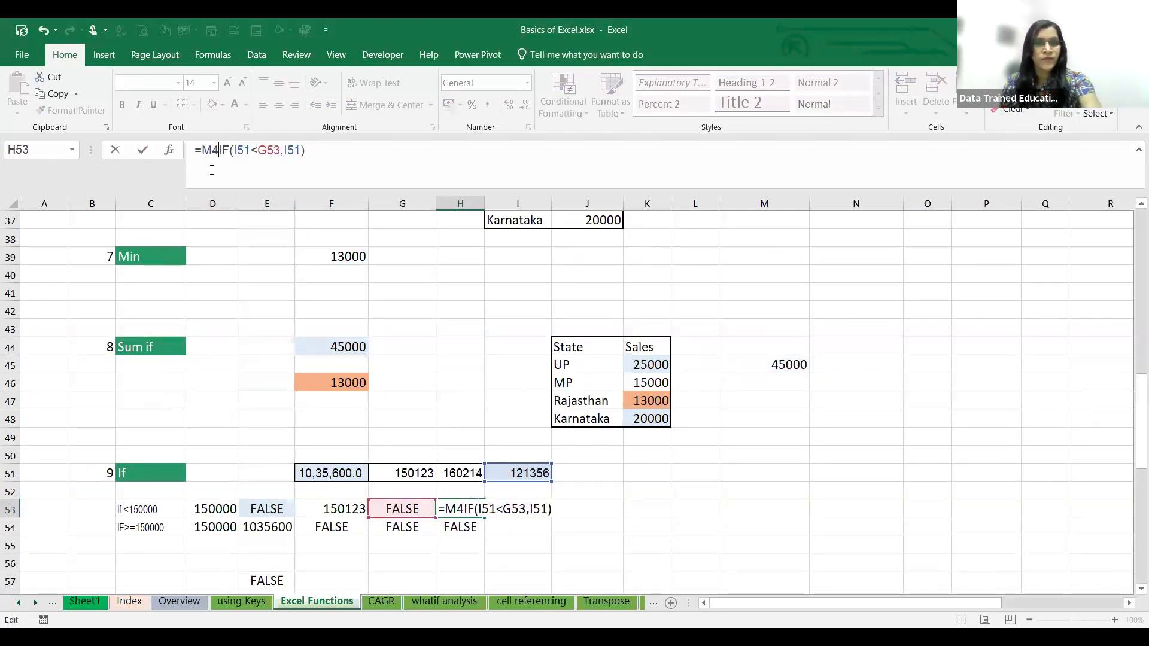
pyautogui.press('BackSpace')
pyautogui.press('BackSpace')
pyautogui.press('BackSpace')
pyautogui.write('=')
pyautogui.press('Return')
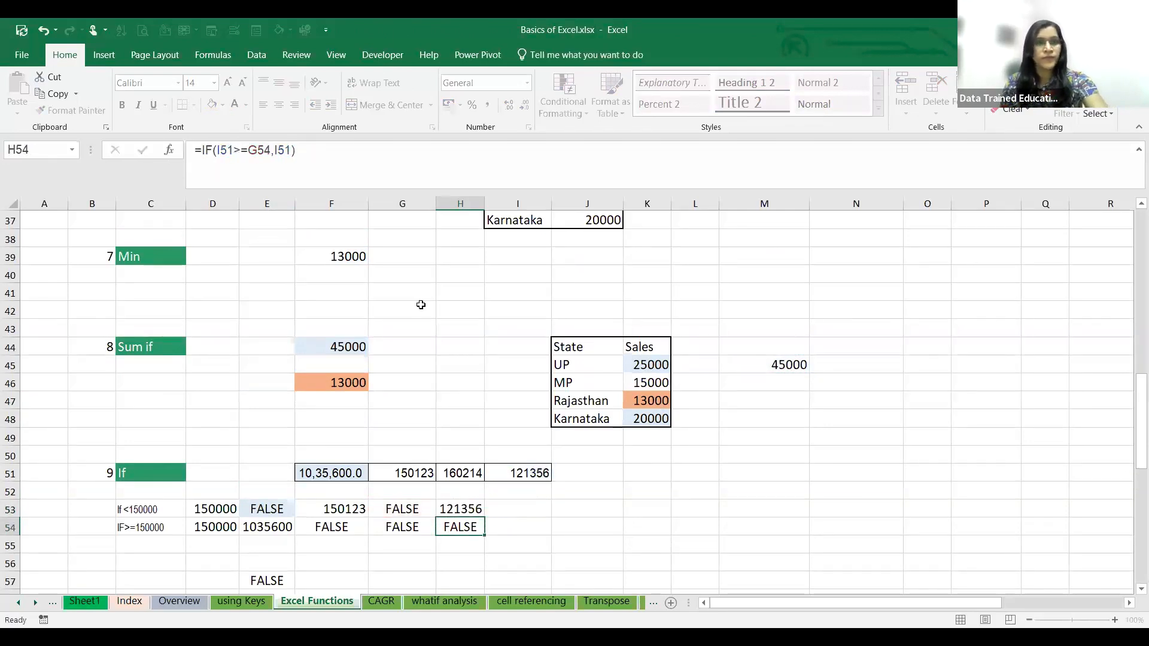
# - Delete the SUMIF formula from cell M45 beside the State and Sales table
pyautogui.click(707, 520)
pyautogui.click(783, 363)
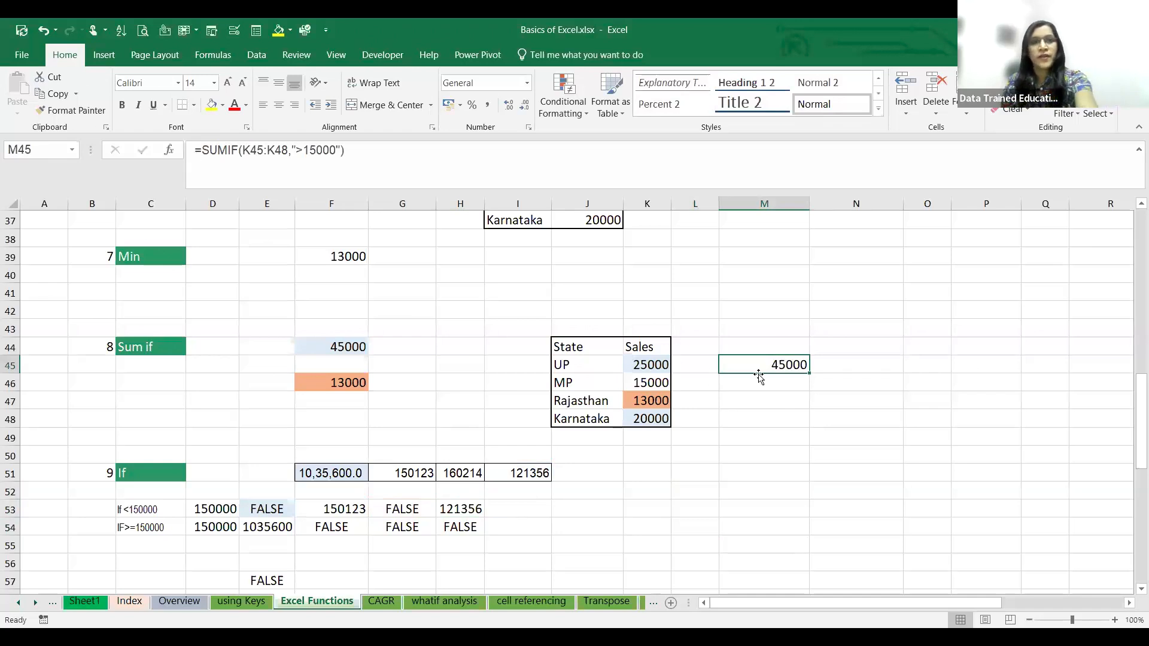
pyautogui.click(794, 416)
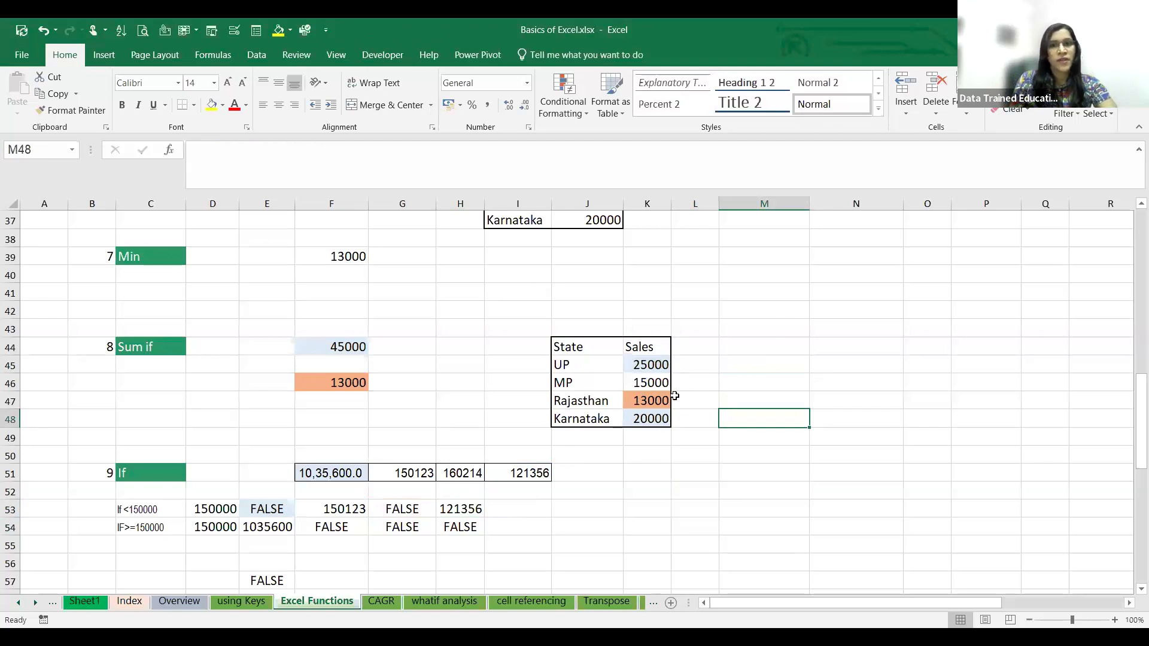
# - Enter =SUMIF(K45:K48,">15000") in cell M46 to sum the sales above 15000
pyautogui.click(762, 375)
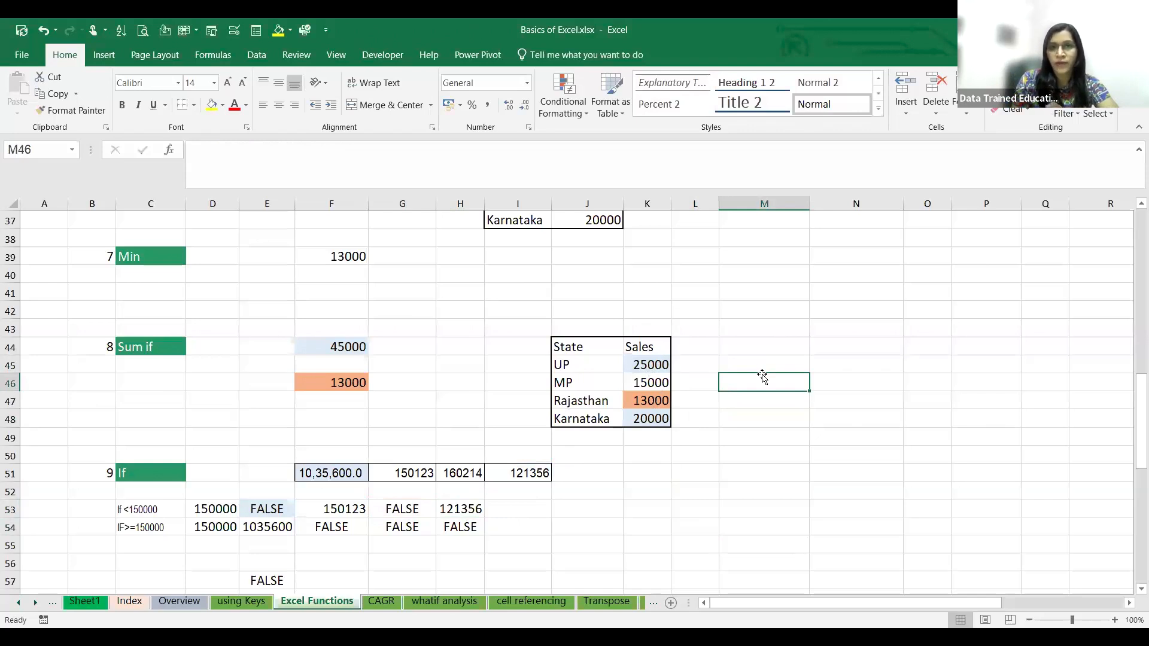
pyautogui.write('=')
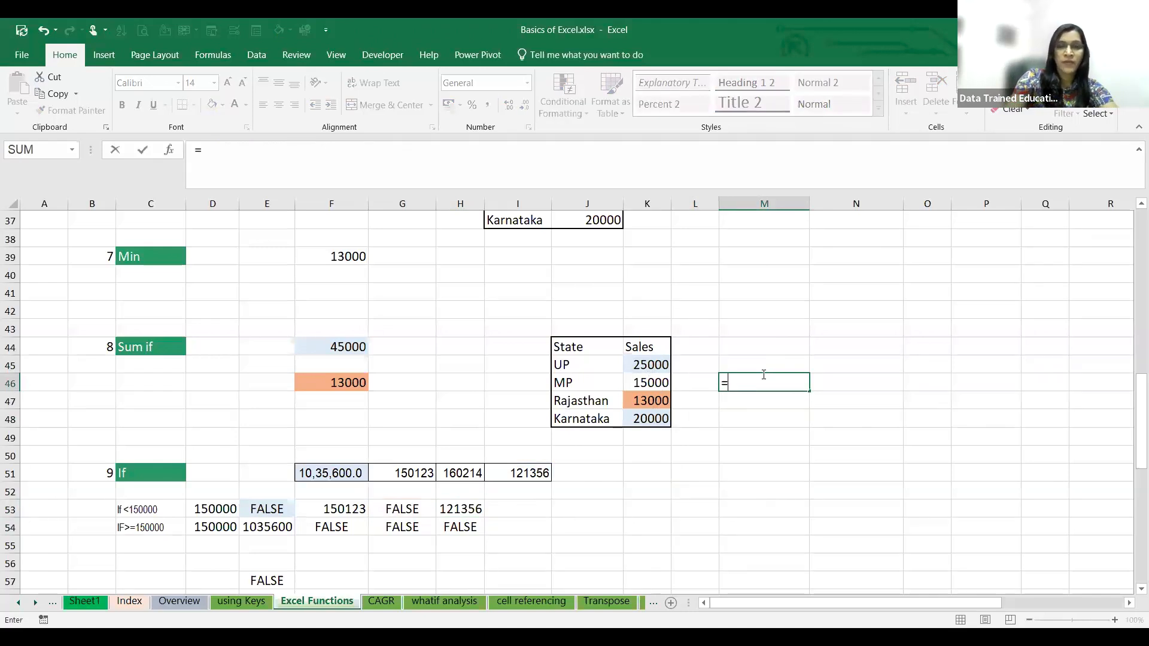
pyautogui.write('SUMIF(')
pyautogui.moveTo(667, 370); pyautogui.dragTo(668, 426)
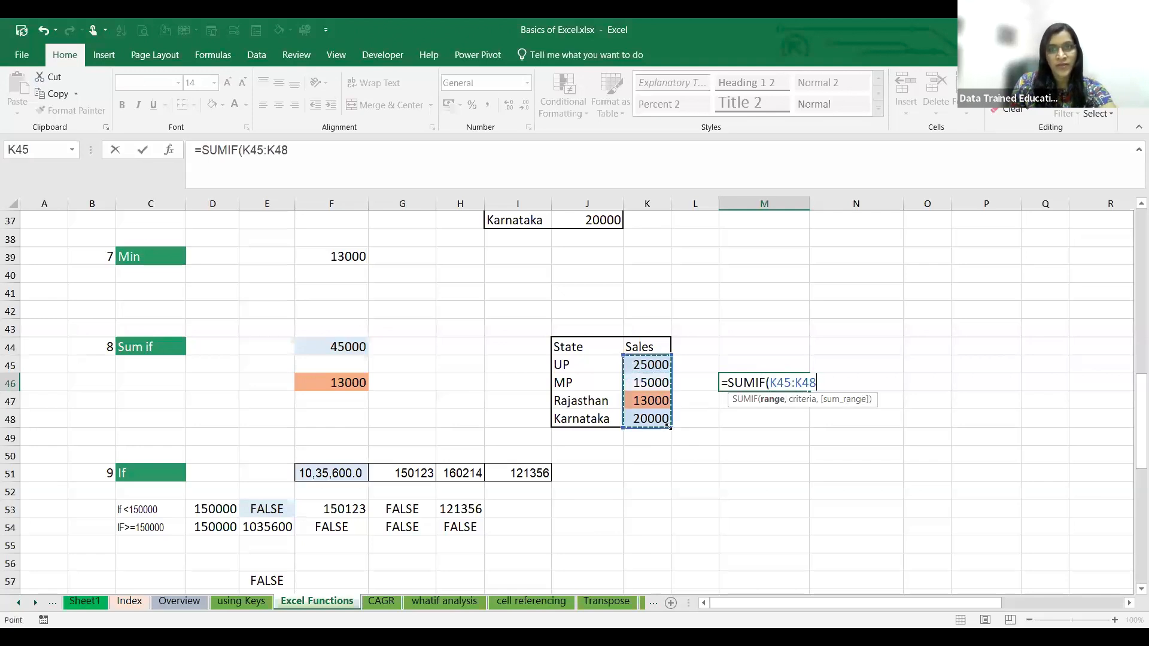
pyautogui.write(',"')
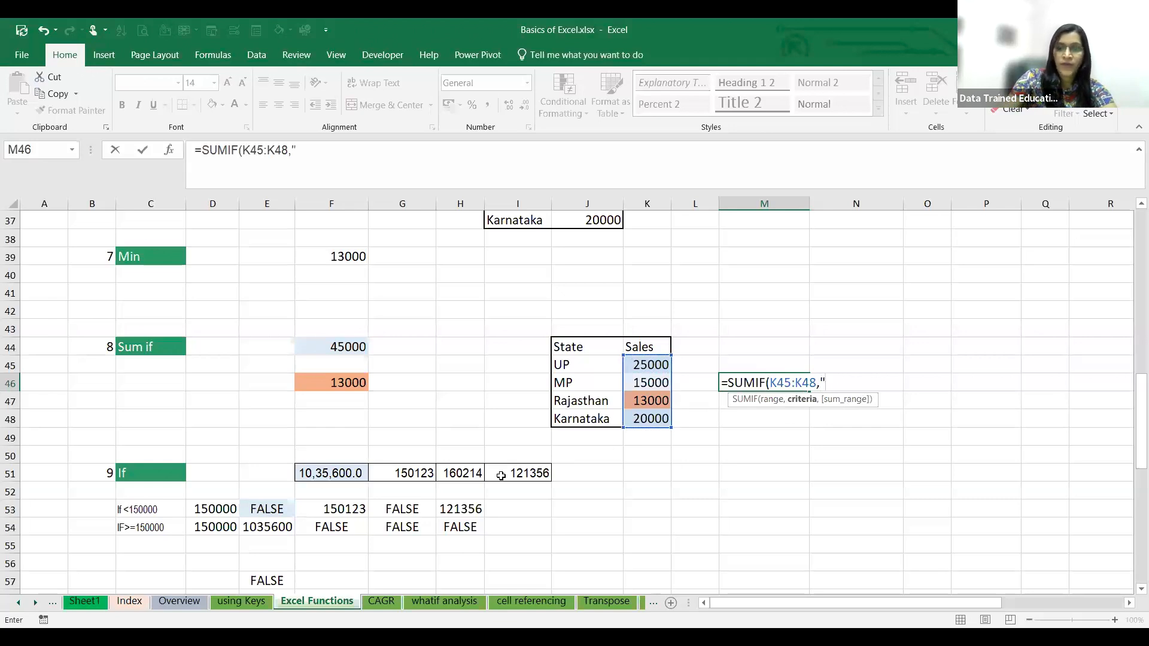
pyautogui.write('>15000')
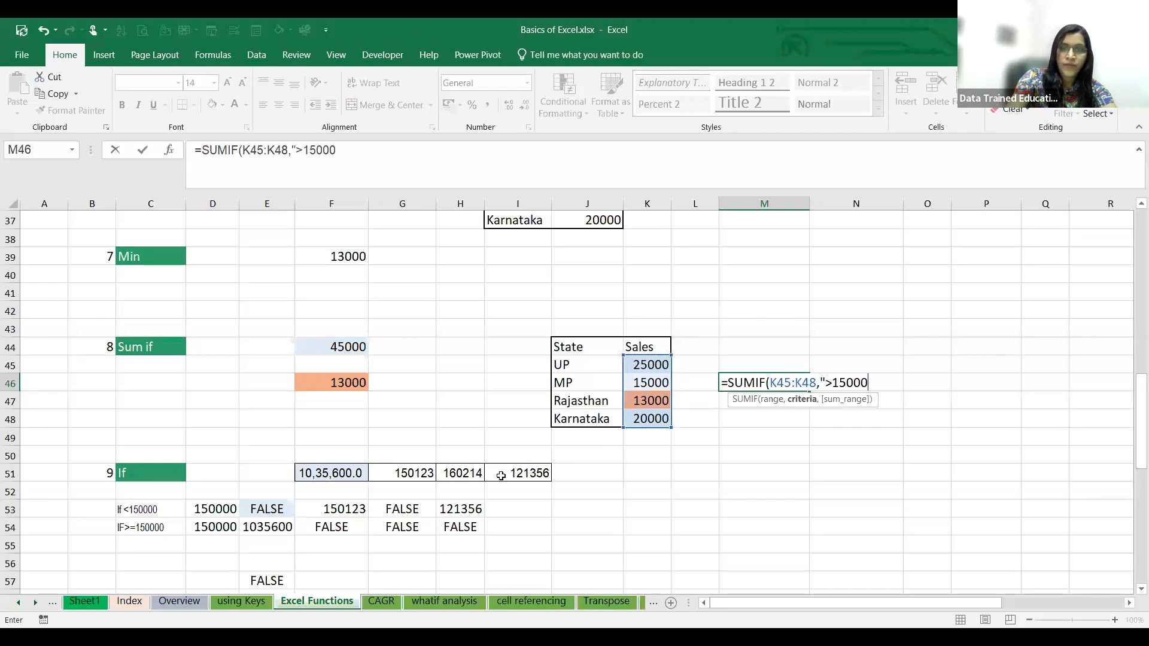
pyautogui.write('")')
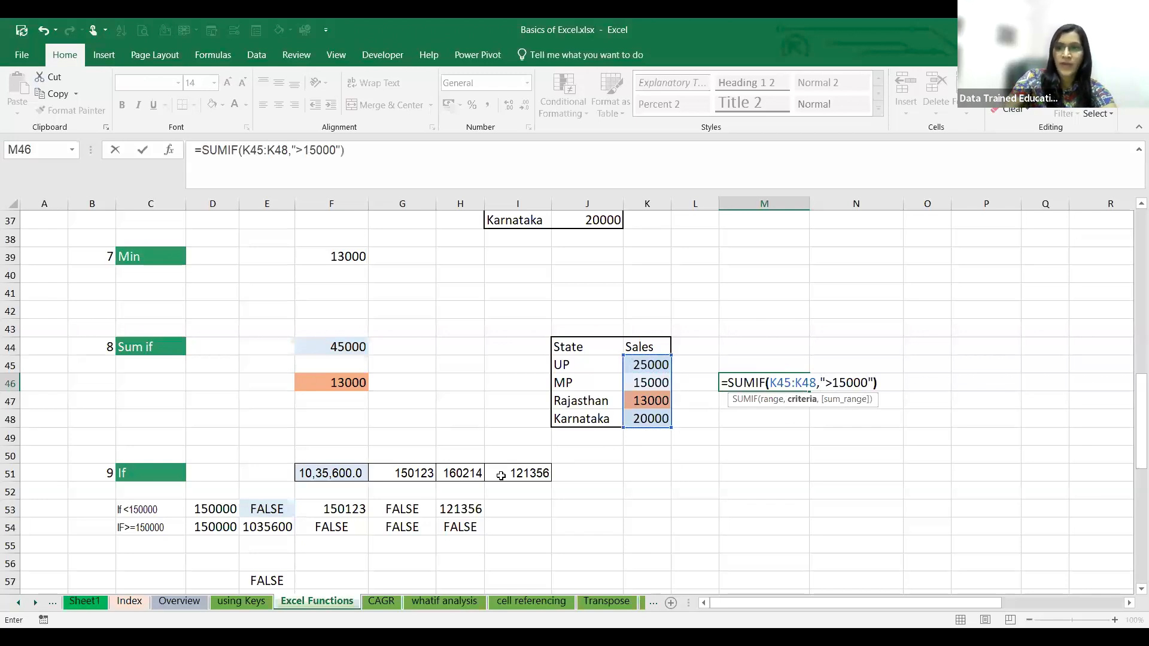
pyautogui.press('Return')
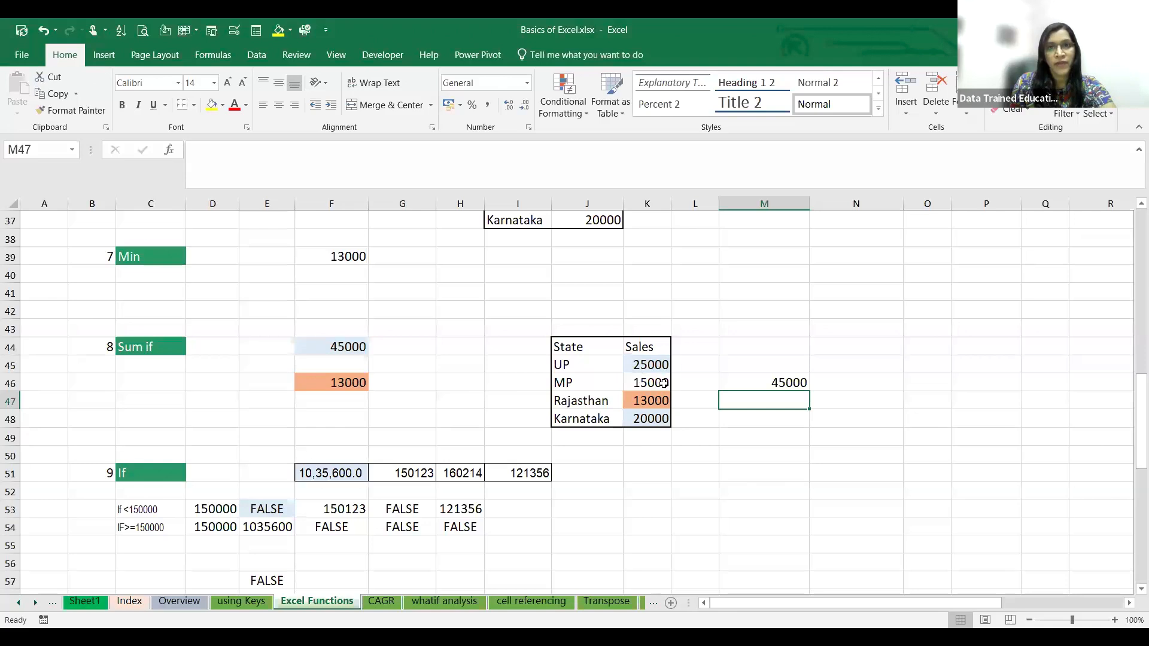
# - Change the MP sales value in K46 to 15010 to test the SUMIF criteria
pyautogui.click(664, 383)
pyautogui.doubleClick(665, 384)
pyautogui.press('BackSpace')
pyautogui.write('10')
pyautogui.press('Return')
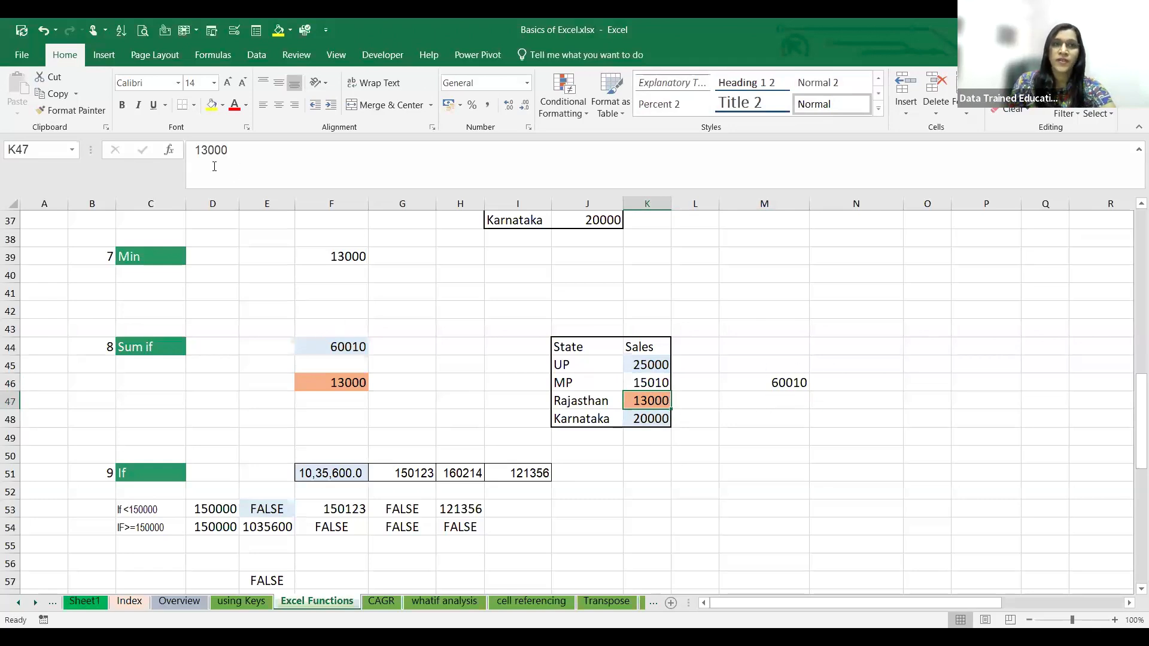
# - Set the MP sales value in K46 back to 15000
pyautogui.click(655, 386)
pyautogui.click(263, 153)
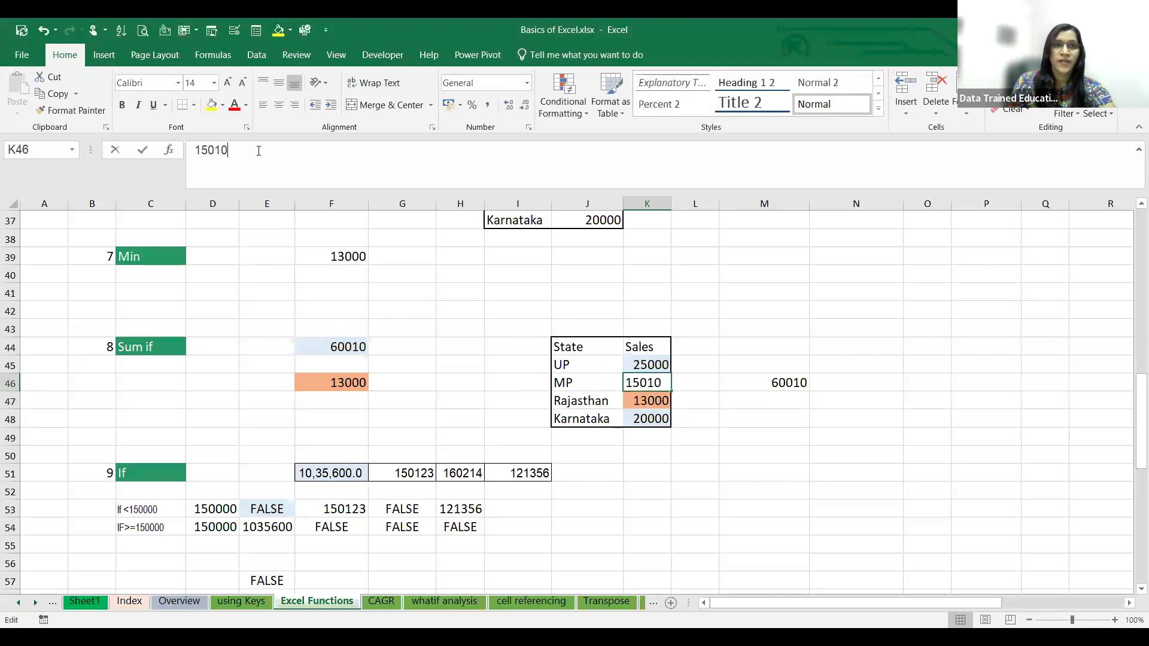
pyautogui.press('BackSpace')
pyautogui.press('BackSpace')
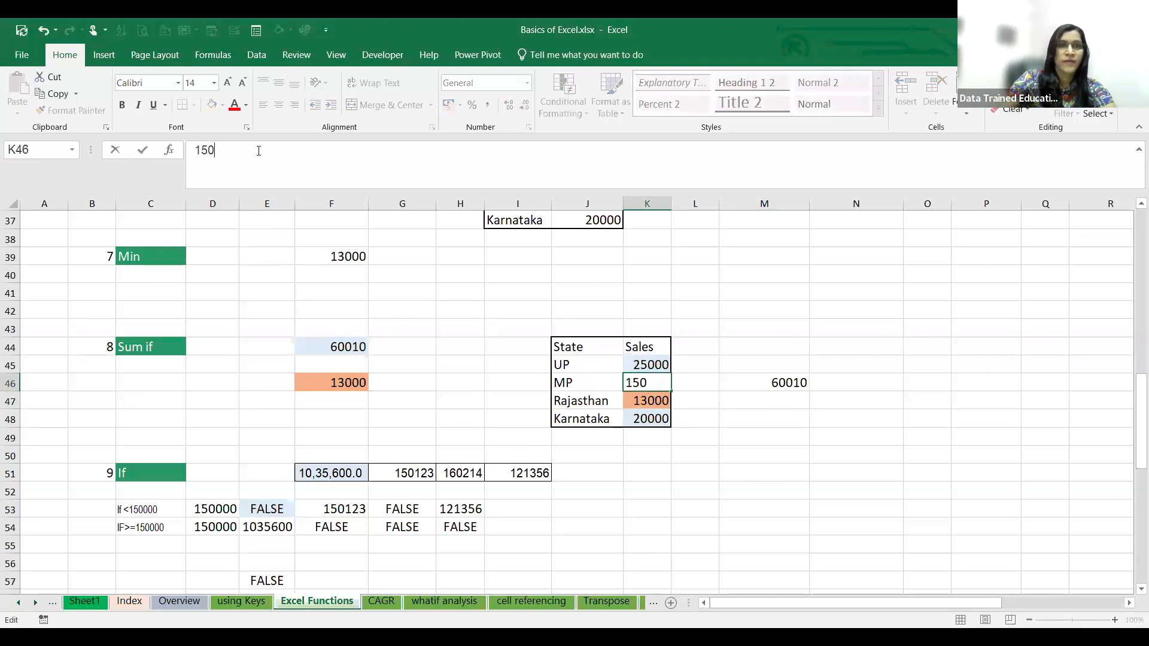
pyautogui.write('00')
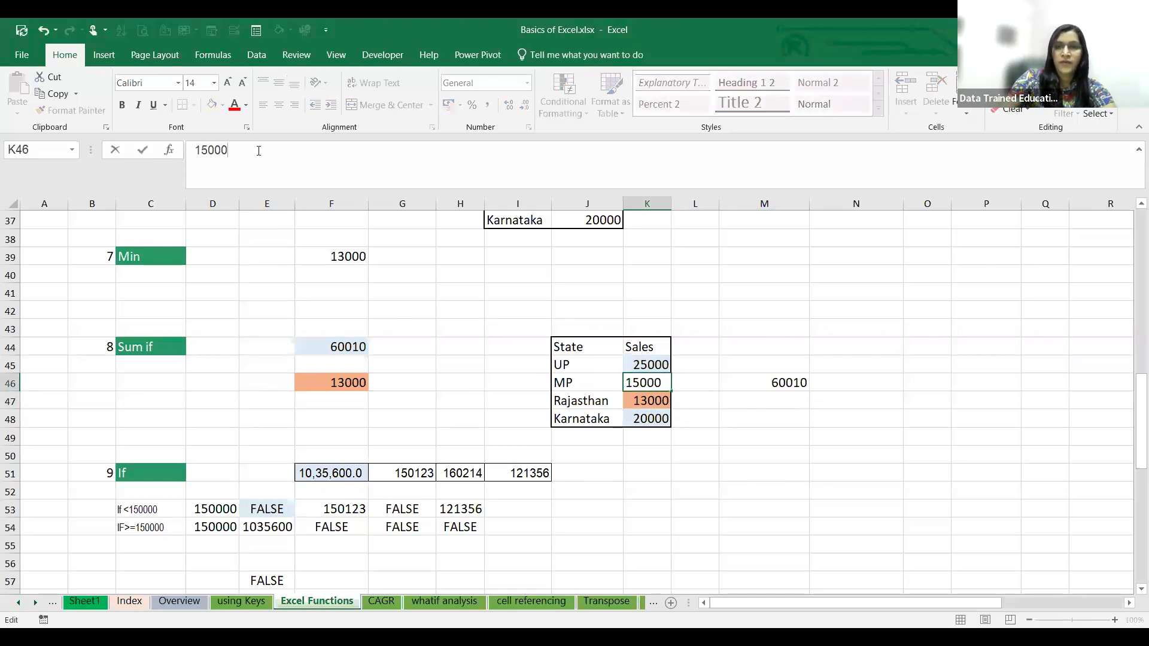
pyautogui.press('Return')
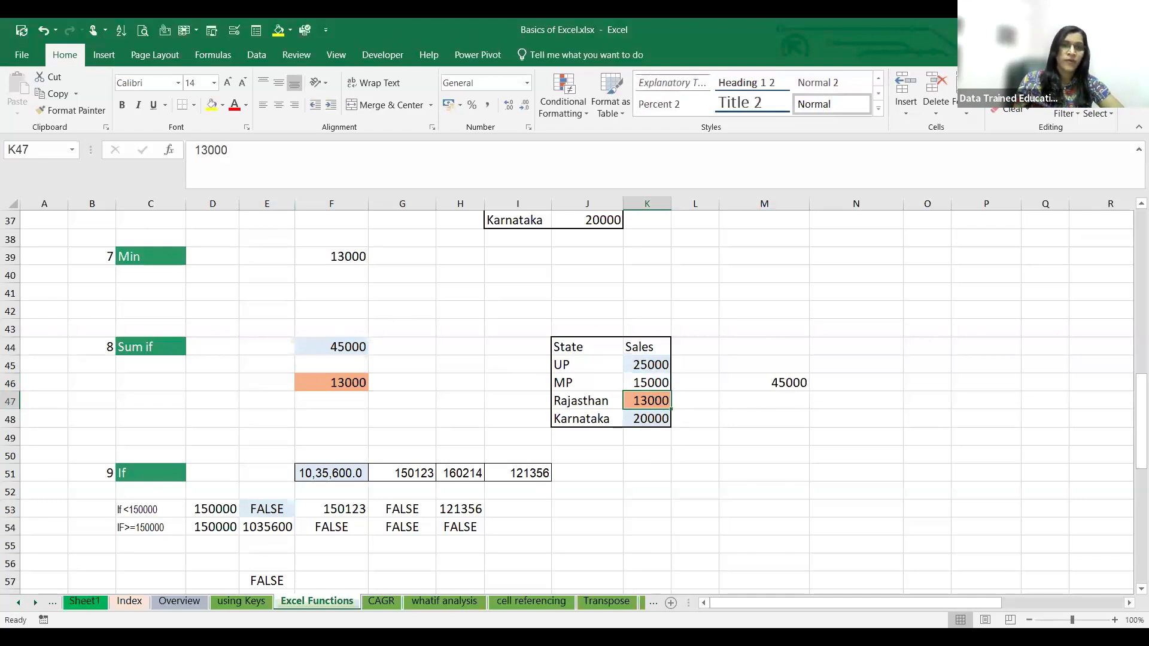
# - Switch to the CAGR sheet and look at its asset purchase and SENSEX return examples
pyautogui.click(391, 606)
pyautogui.scroll(4, 415, 500)
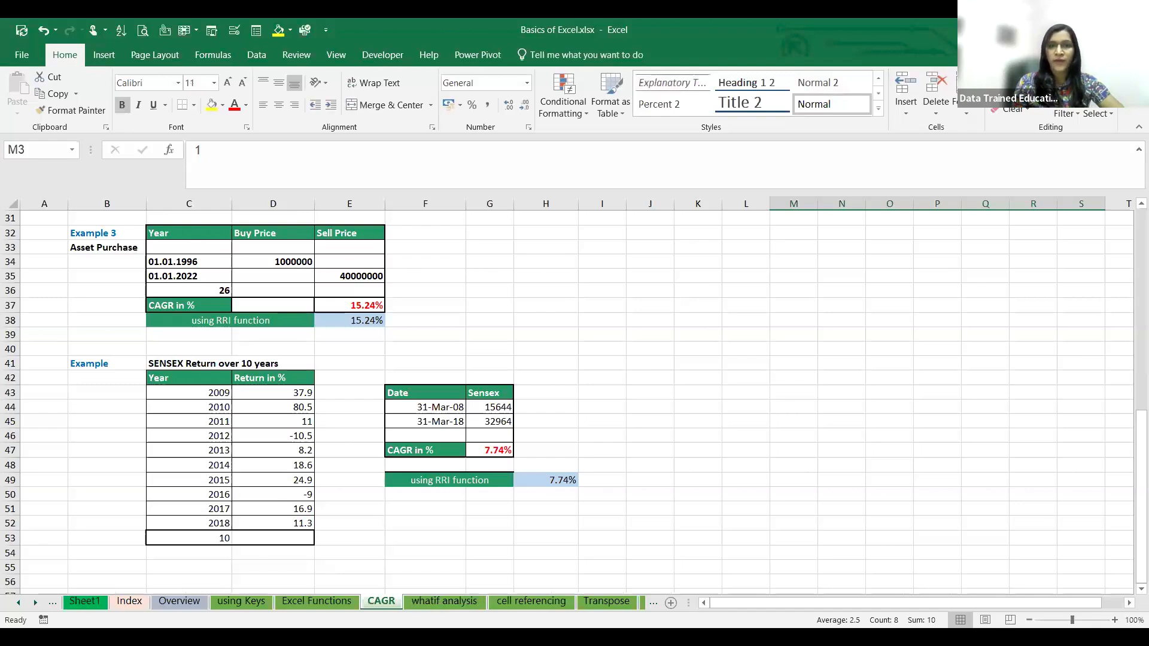
# - Switch to the loan sheet and look over its loan EMI calculation examples
pyautogui.click(476, 606)
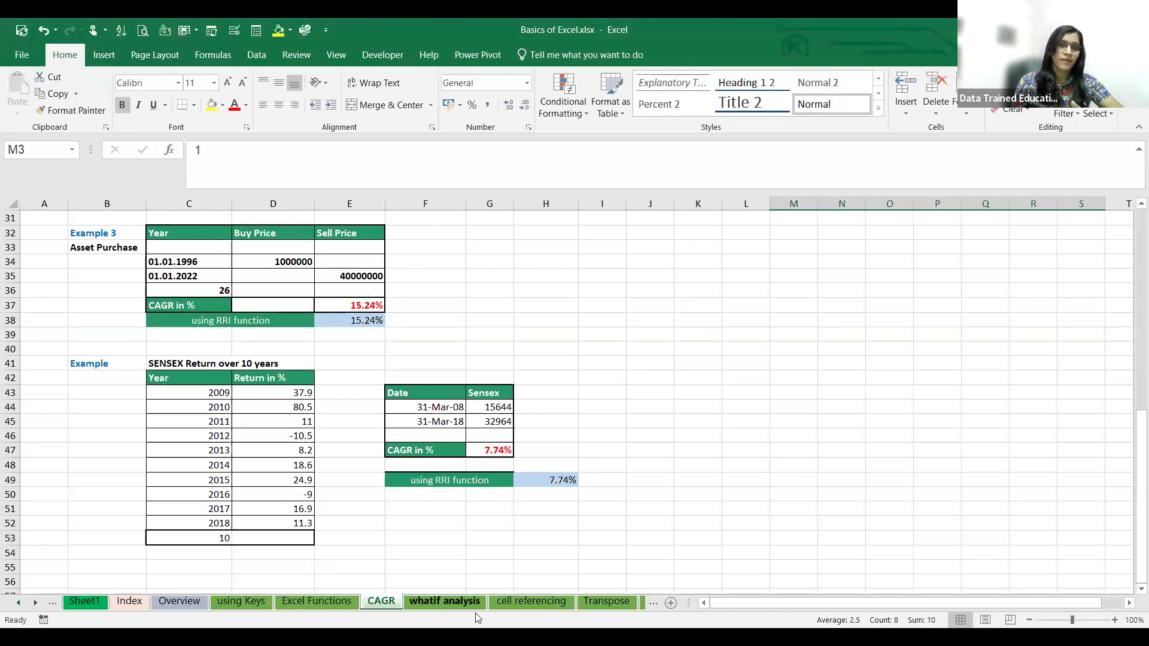
pyautogui.click(19, 603)
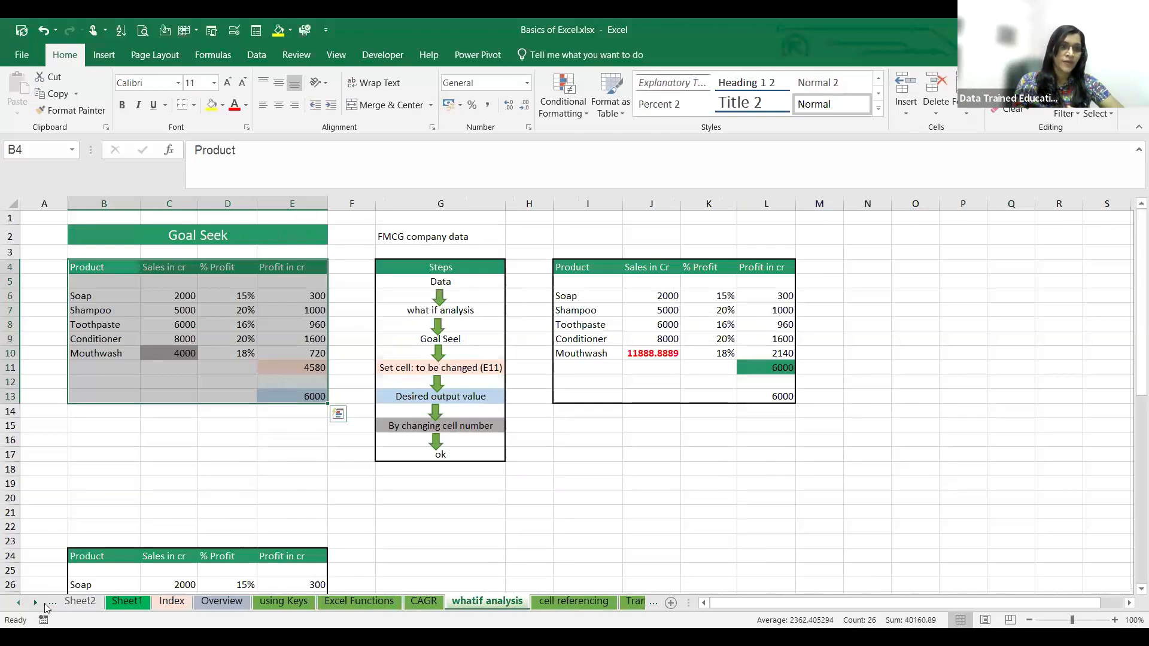
pyautogui.click(37, 603)
pyautogui.click(37, 603)
pyautogui.click(37, 603)
pyautogui.click(37, 603)
pyautogui.click(37, 603)
pyautogui.click(37, 603)
pyautogui.click(356, 601)
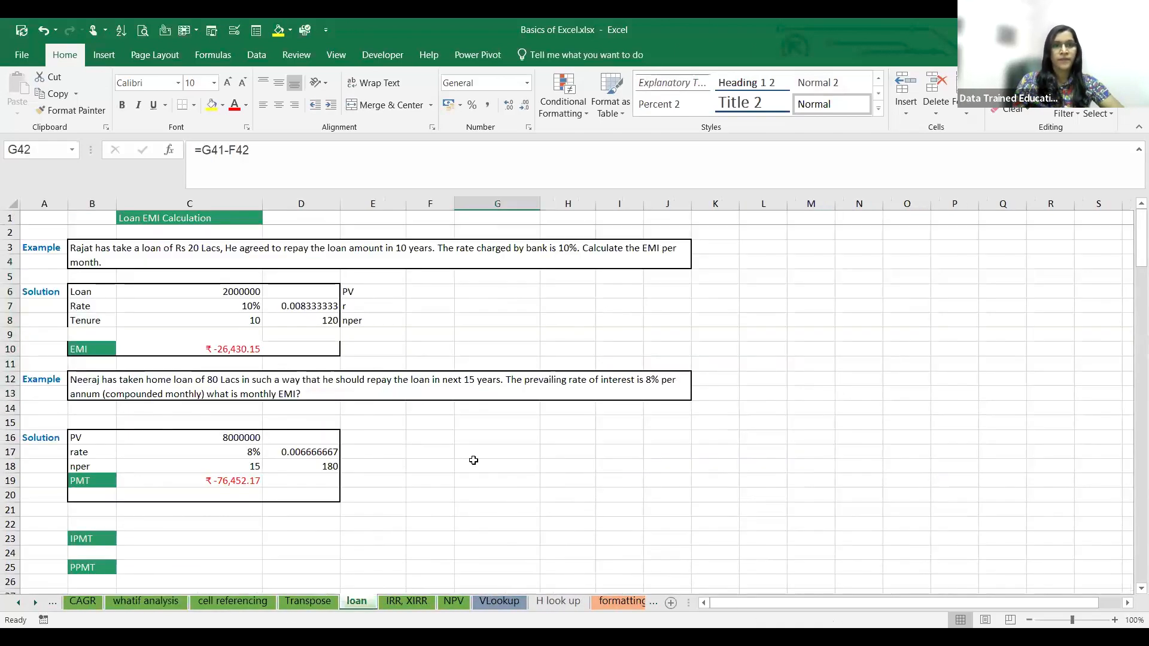
pyautogui.scroll(-20, 474, 460)
pyautogui.scroll(9, 474, 460)
pyautogui.scroll(14, 473, 460)
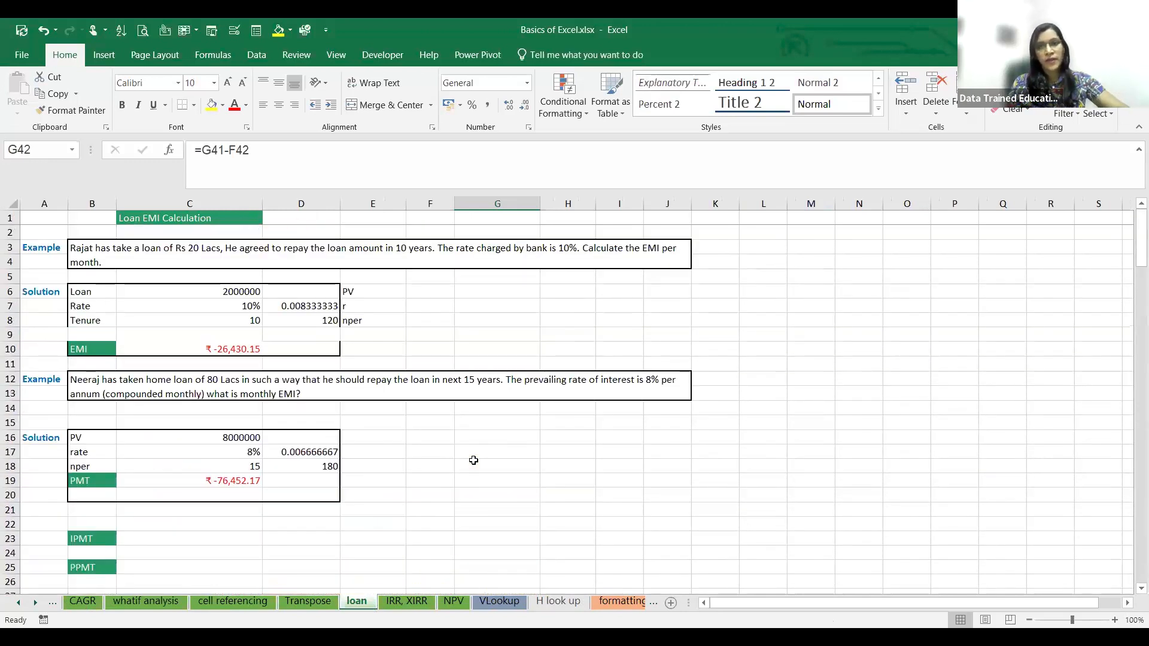
pyautogui.hotkey('alt', 'Tab')
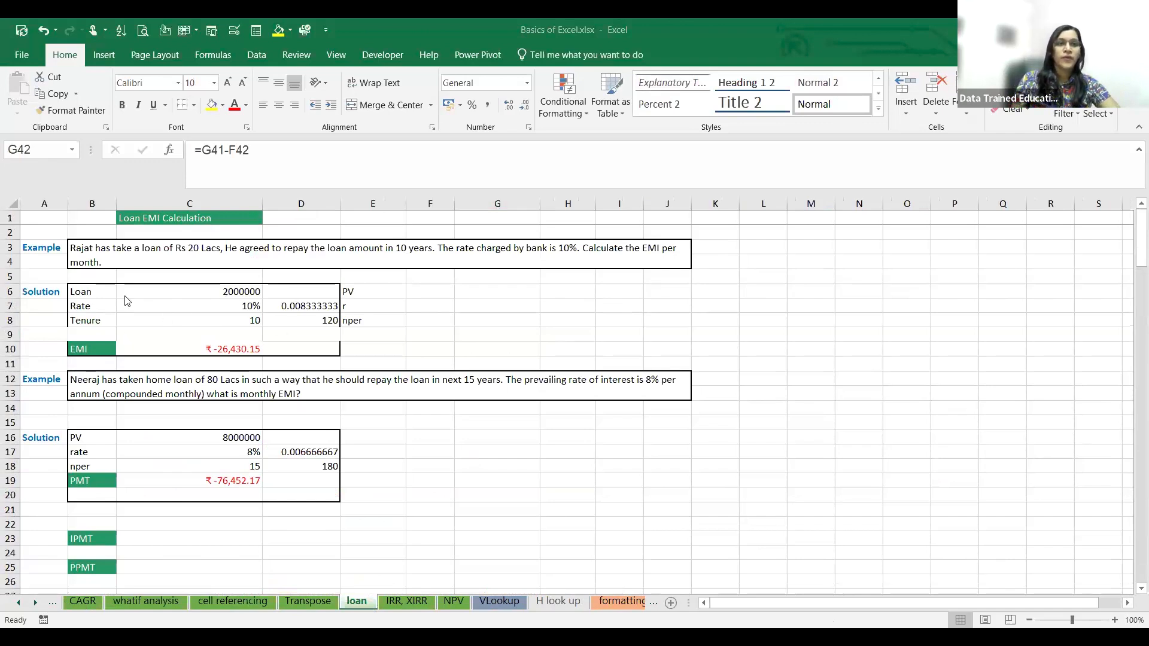
pyautogui.hotkey('alt', 'Tab')
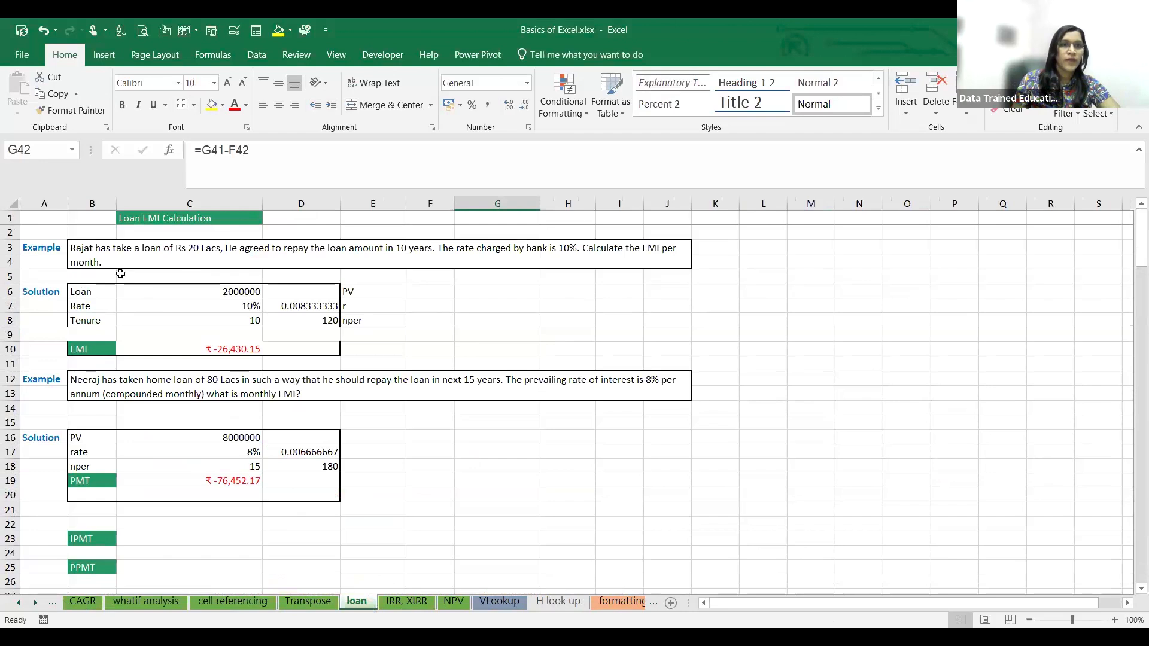
# - Copy the Rs 20 Lacs loan EMI question in merged cell B3 of the loan sheet
pyautogui.click(88, 250)
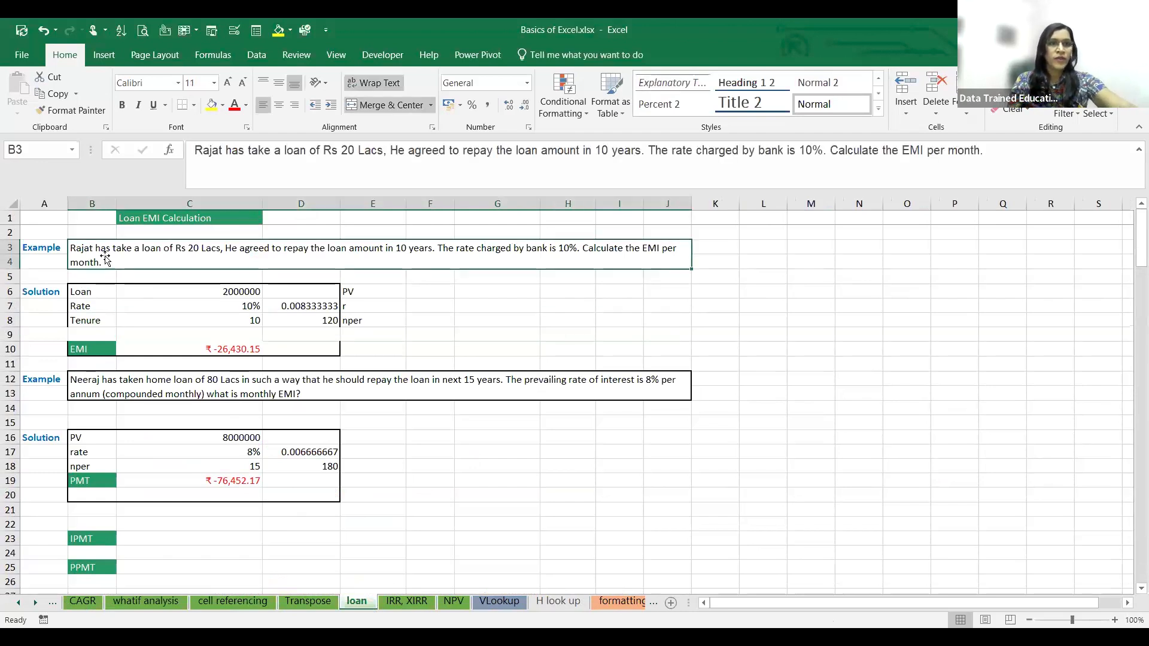
pyautogui.moveTo(1031, 316); pyautogui.dragTo(907, 305)
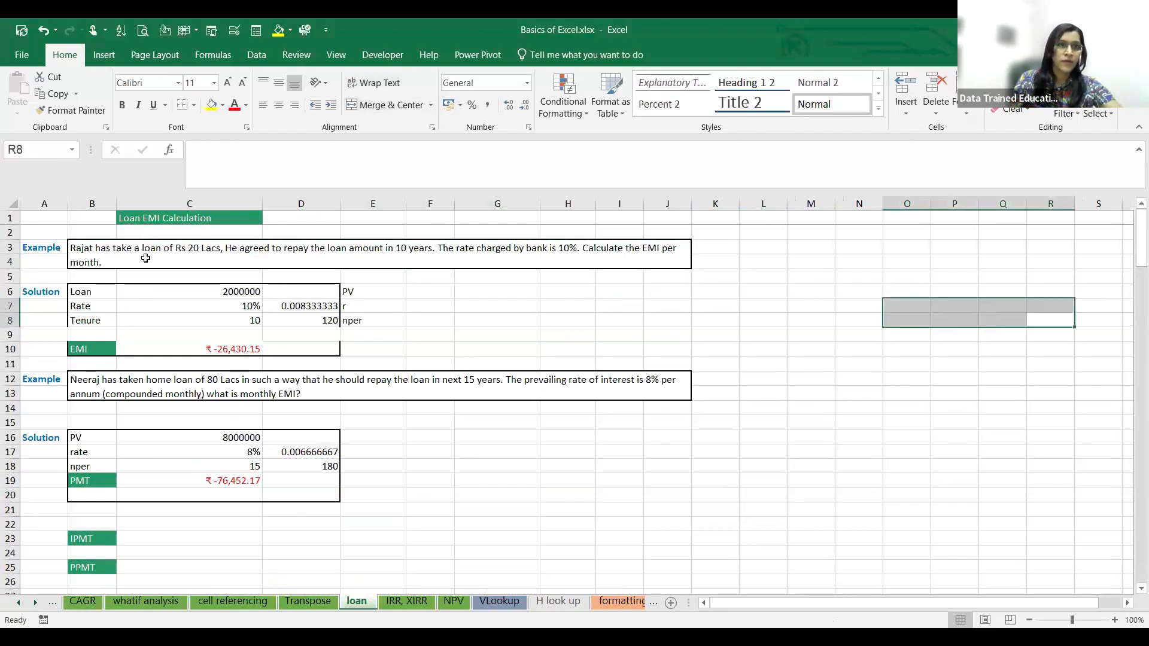
pyautogui.click(145, 258)
pyautogui.hotkey('ctrl', 'c')
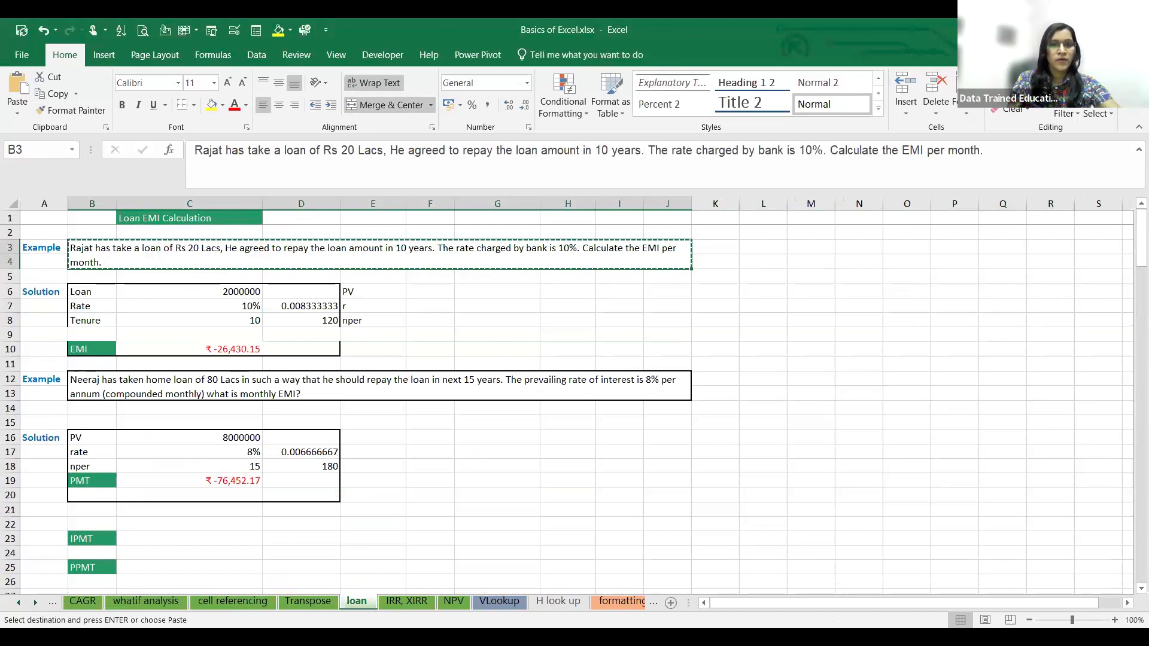
# - Paste the copied loan question into Sheet1 at cell A33, below the existing table
pyautogui.click(17, 603)
pyautogui.click(16, 603)
pyautogui.click(16, 603)
pyautogui.click(16, 603)
pyautogui.click(16, 603)
pyautogui.click(17, 603)
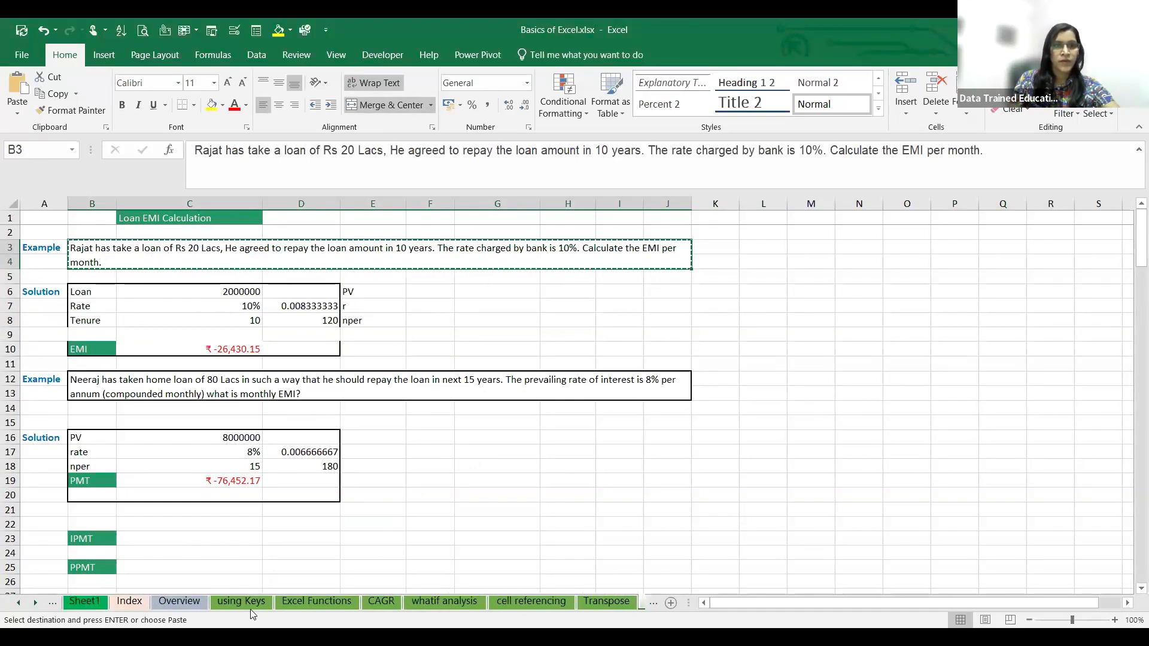
pyautogui.click(102, 601)
pyautogui.scroll(-8, 223, 534)
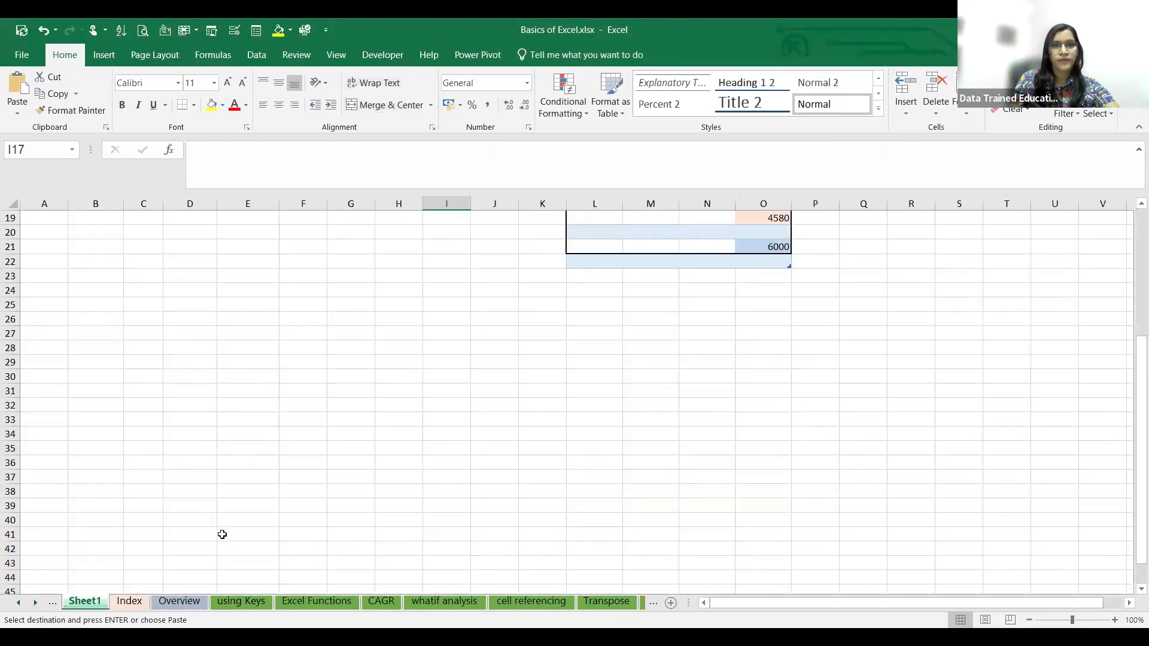
pyautogui.click(60, 335)
pyautogui.hotkey('ctrl', 'v')
pyautogui.click(384, 434)
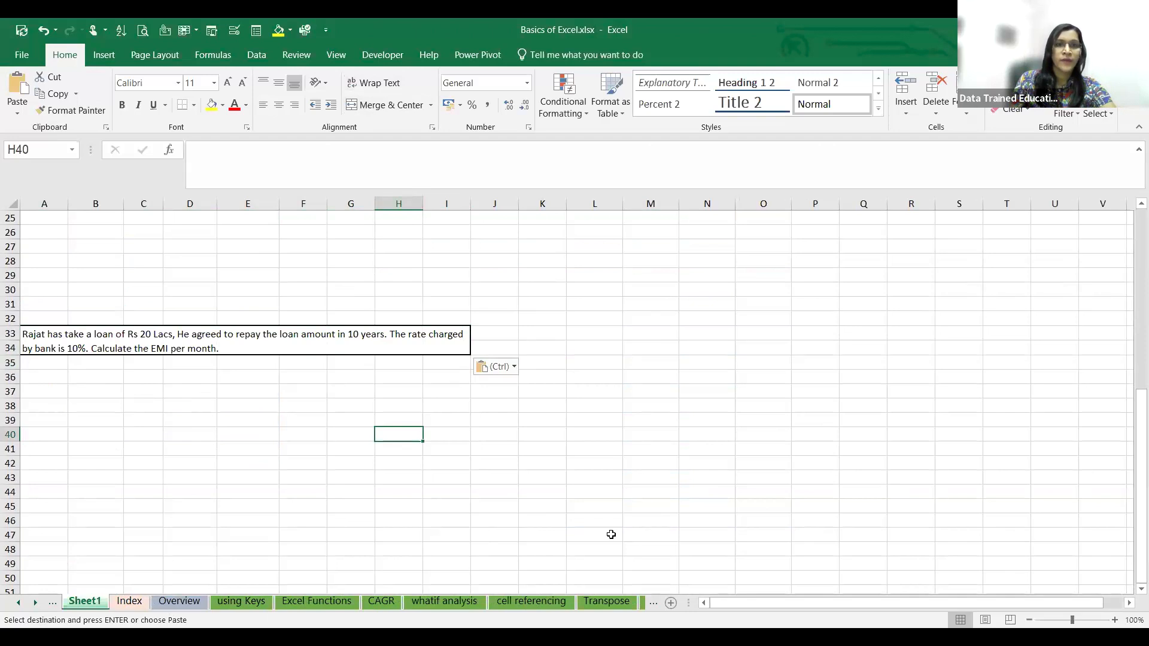
# - Look through the Excel Functions, whatif analysis and Overview sheets, and return to Sheet1
pyautogui.hotkey('alt', 'Tab')
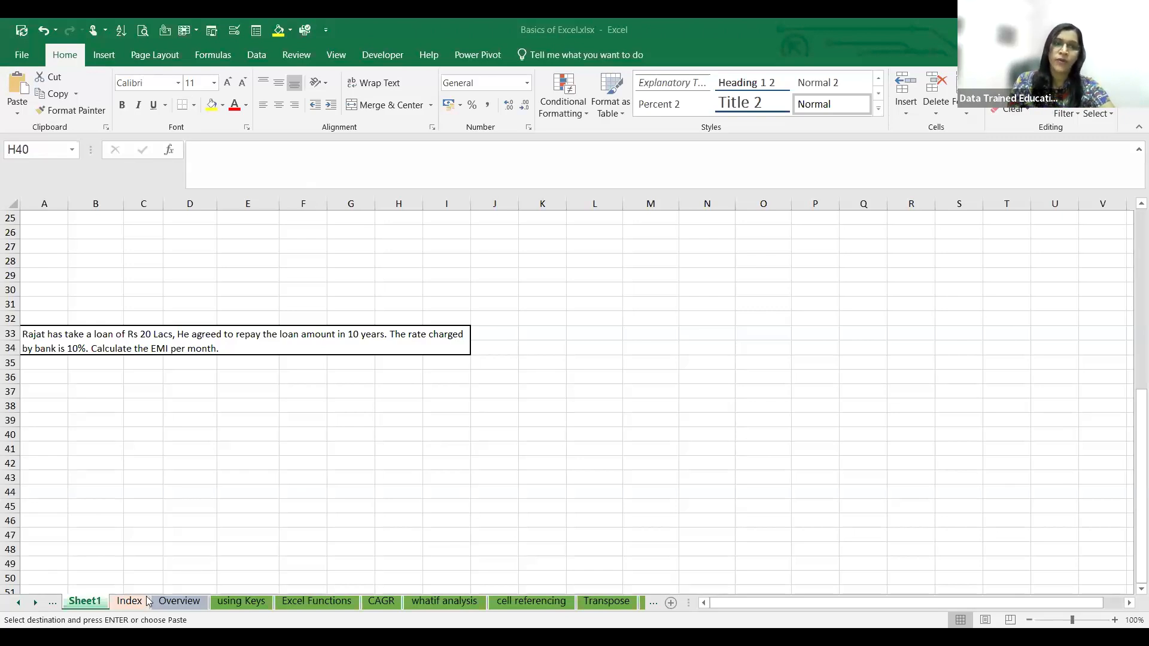
pyautogui.click(241, 51)
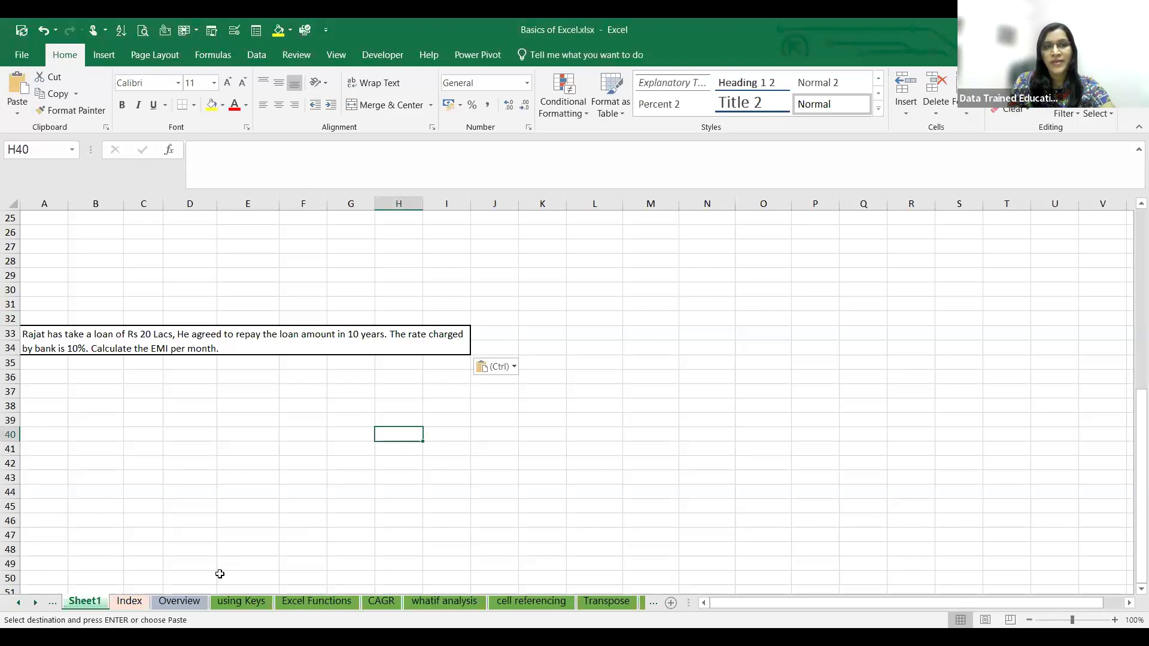
pyautogui.click(309, 605)
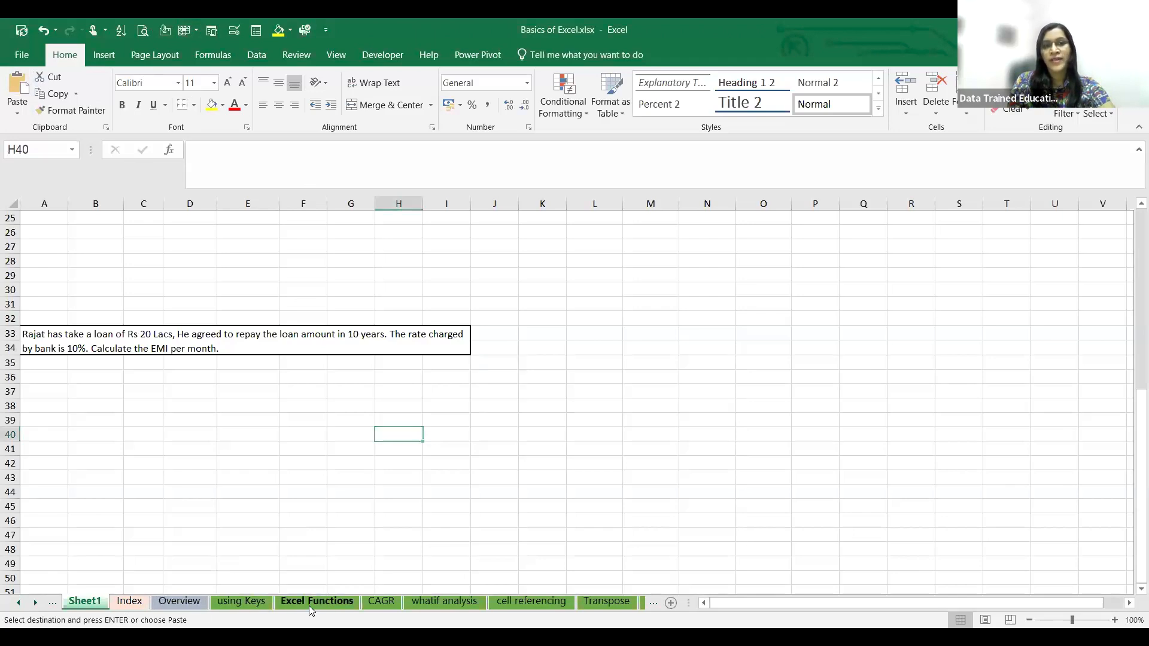
pyautogui.scroll(12, 179, 469)
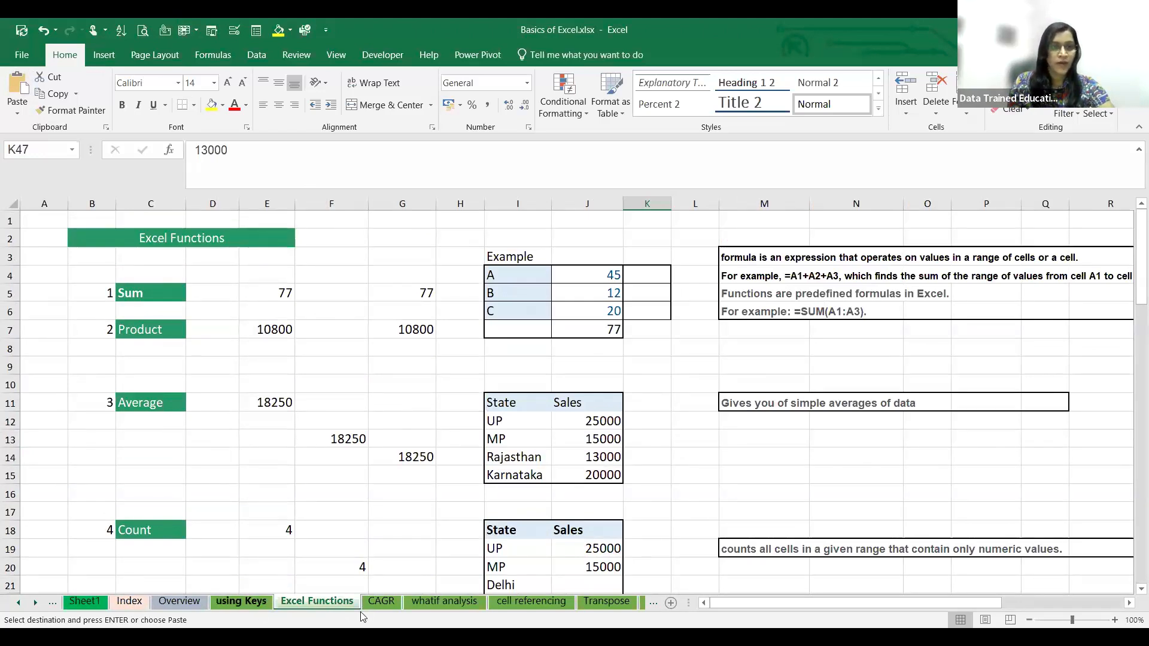
pyautogui.click(242, 601)
pyautogui.click(381, 601)
pyautogui.click(456, 603)
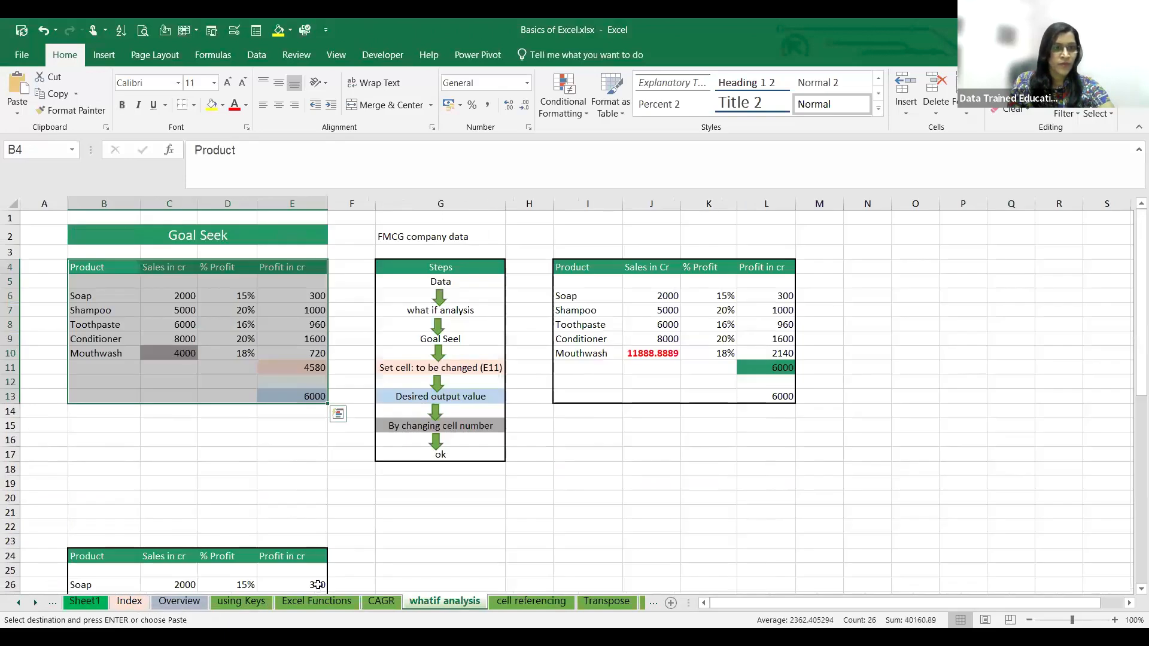
pyautogui.click(243, 600)
pyautogui.click(129, 601)
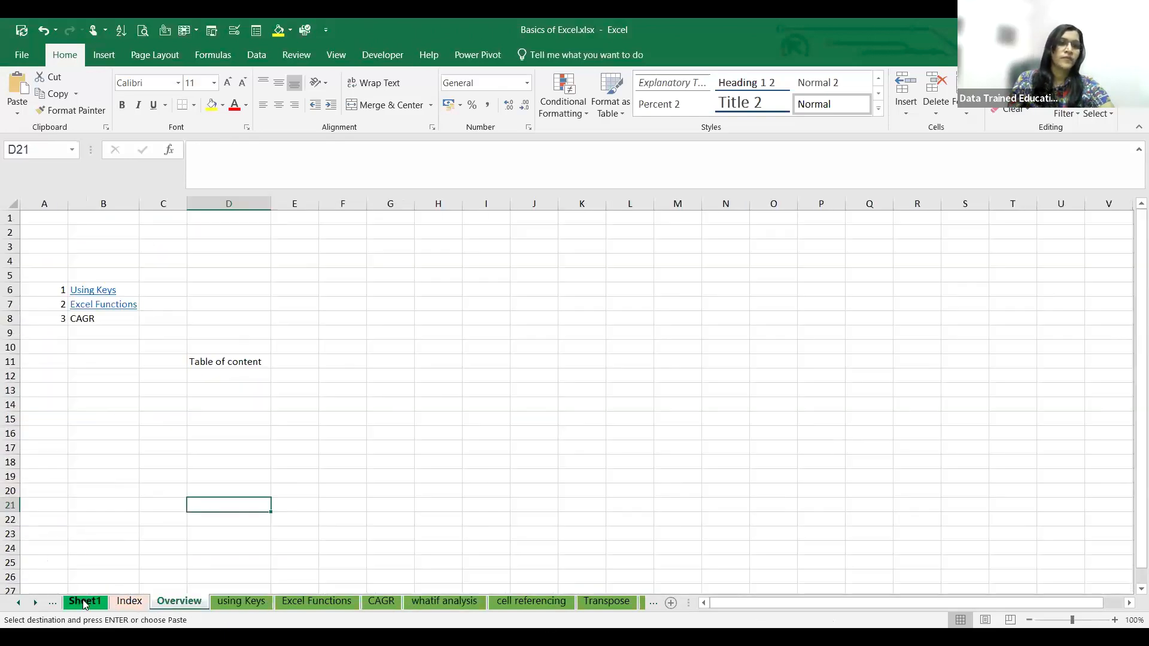
pyautogui.click(85, 603)
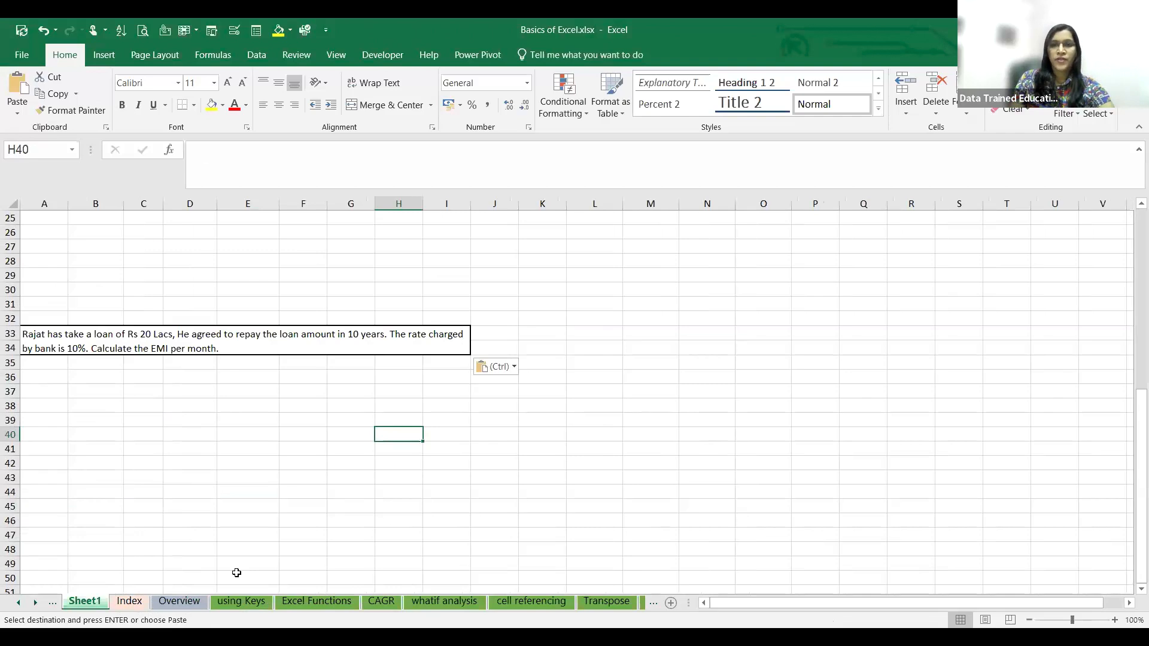
# - Enter the label PV in C38 and the loan amount 2000000 in D38, below the loan question
pyautogui.click(1078, 621)
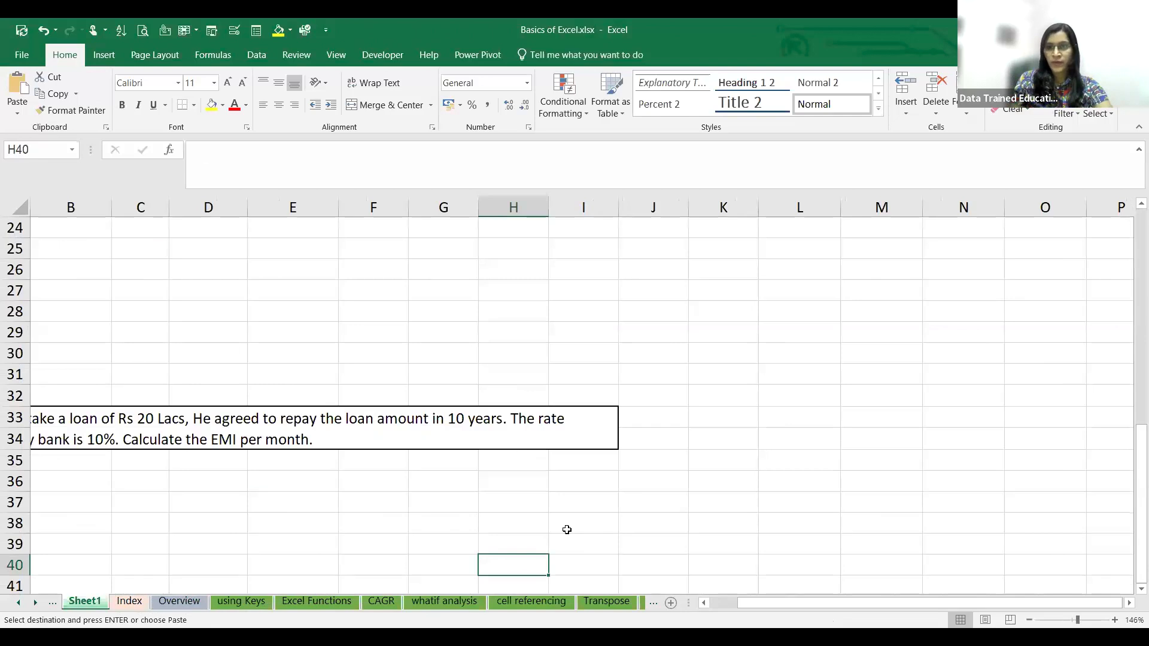
pyautogui.moveTo(821, 603); pyautogui.dragTo(798, 604)
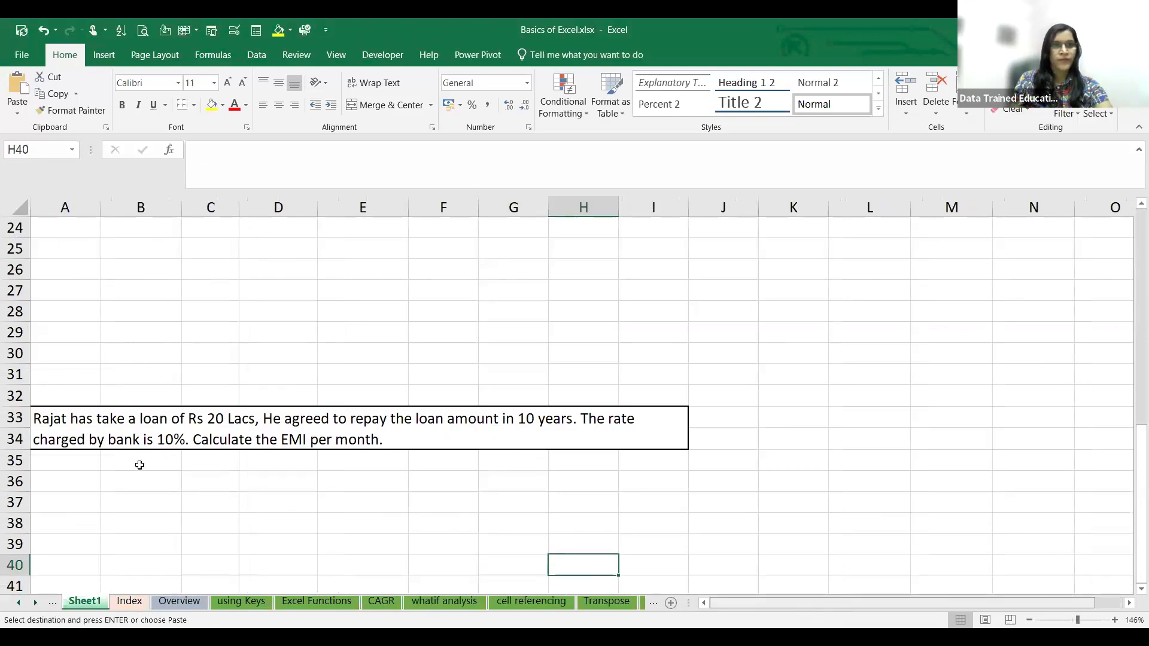
pyautogui.scroll(-2, 139, 465)
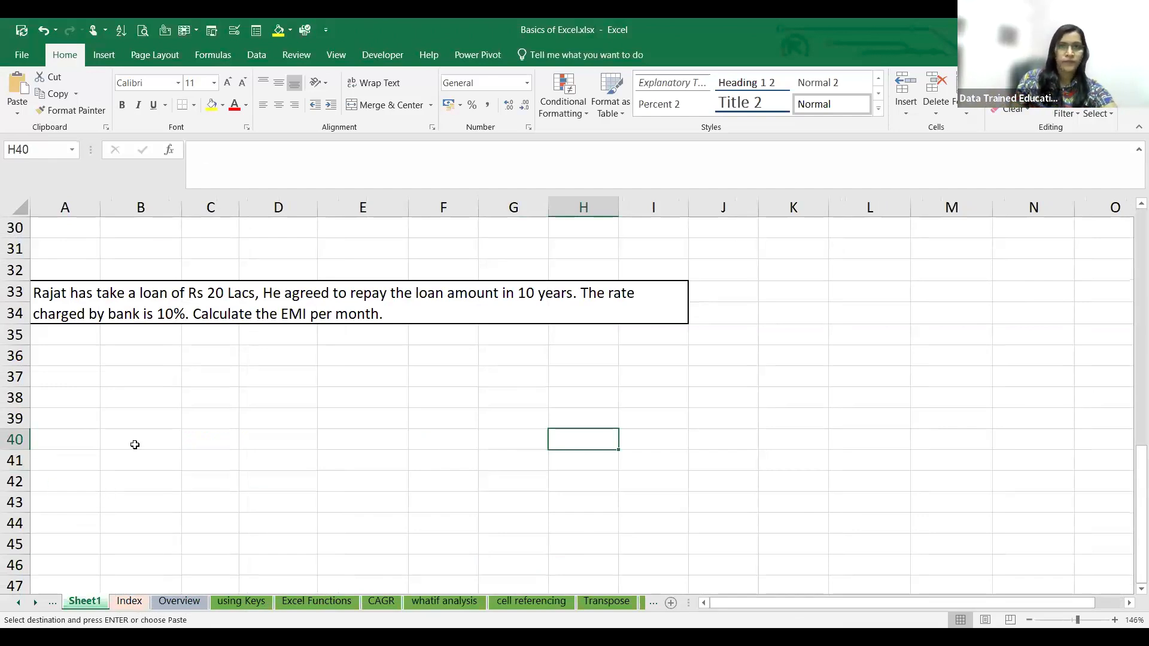
pyautogui.click(205, 416)
pyautogui.click(202, 395)
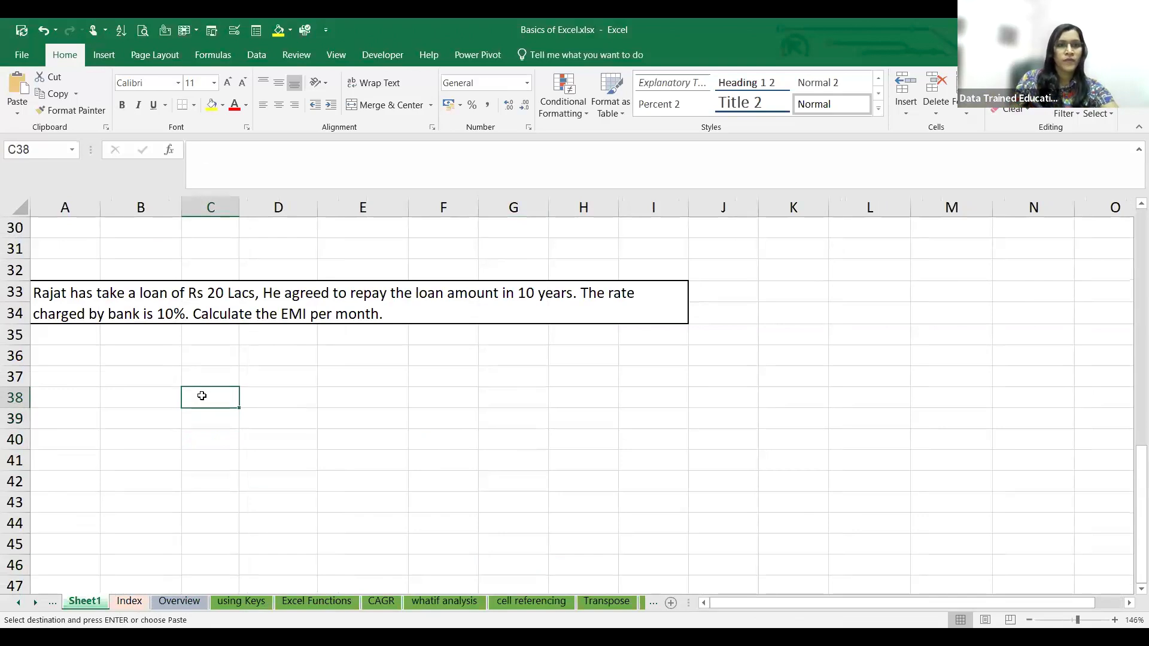
pyautogui.write('PV')
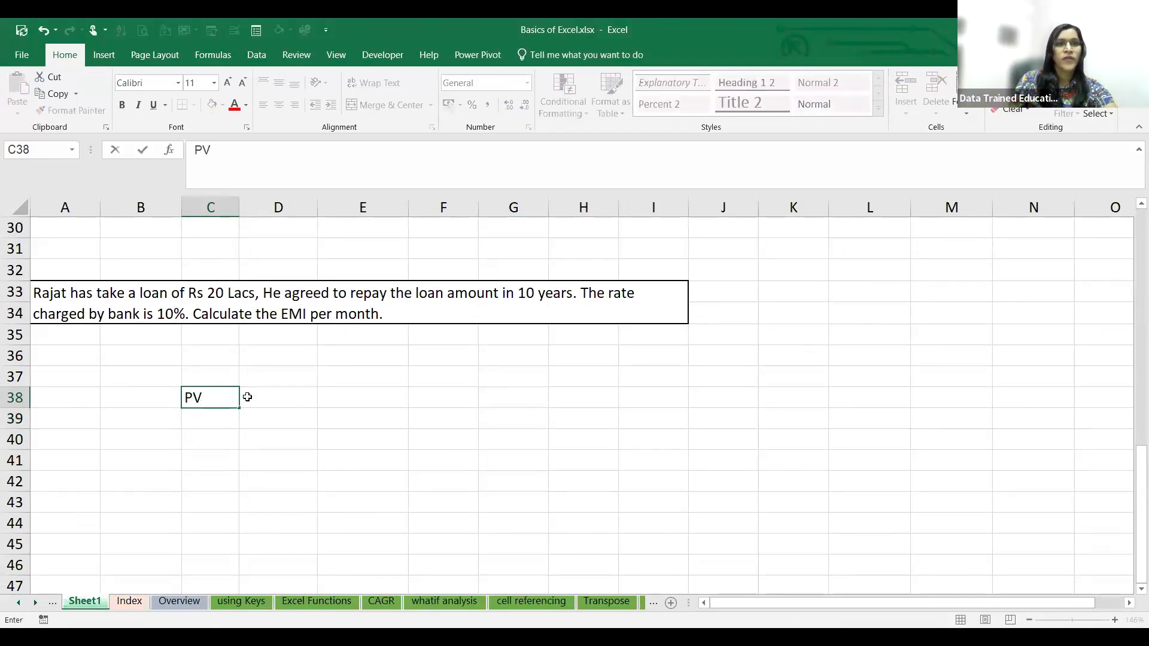
pyautogui.click(280, 385)
pyautogui.click(282, 396)
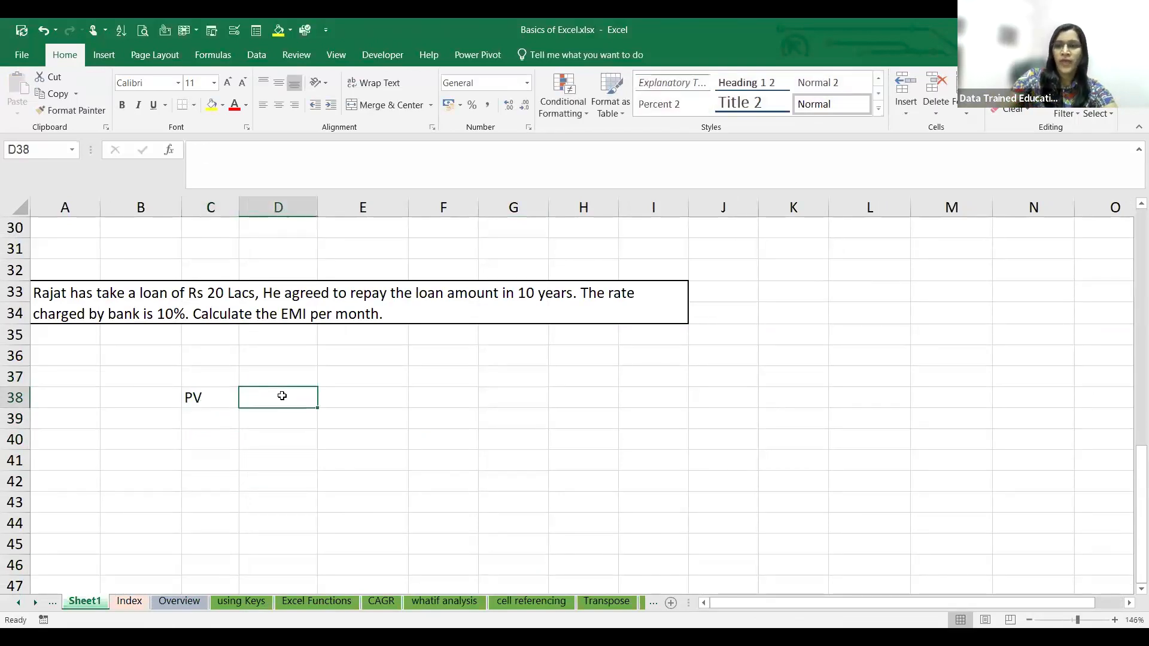
pyautogui.write('2000000')
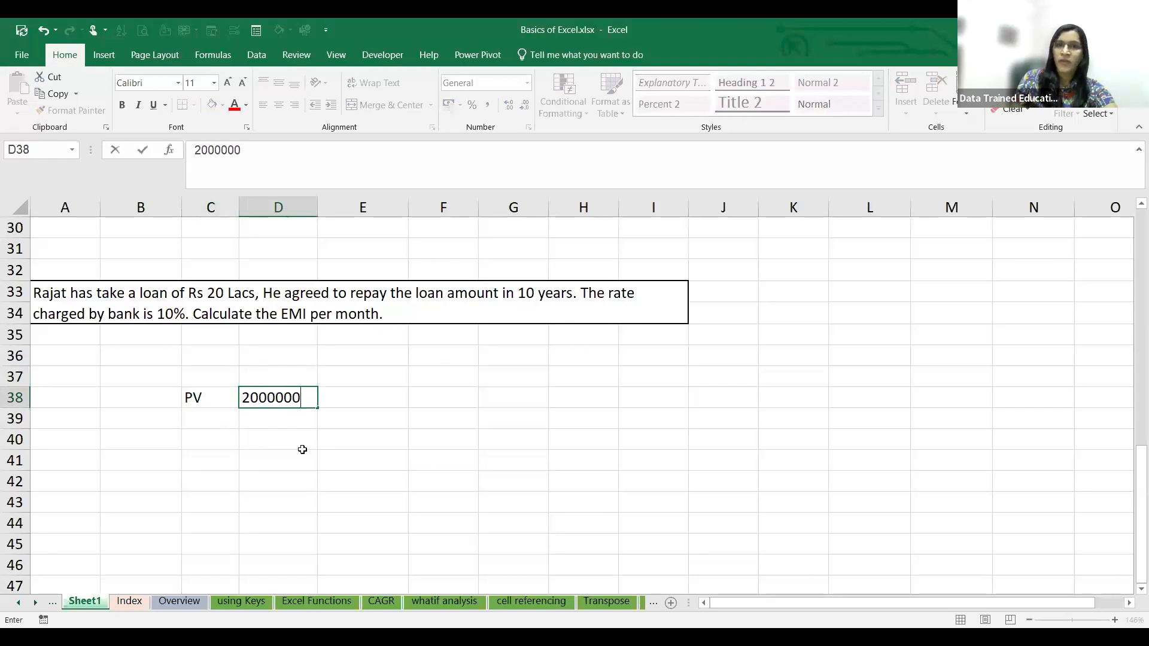
# - Enter the loan term 10 in D39 and label it nper in C39
pyautogui.click(275, 420)
pyautogui.write('10')
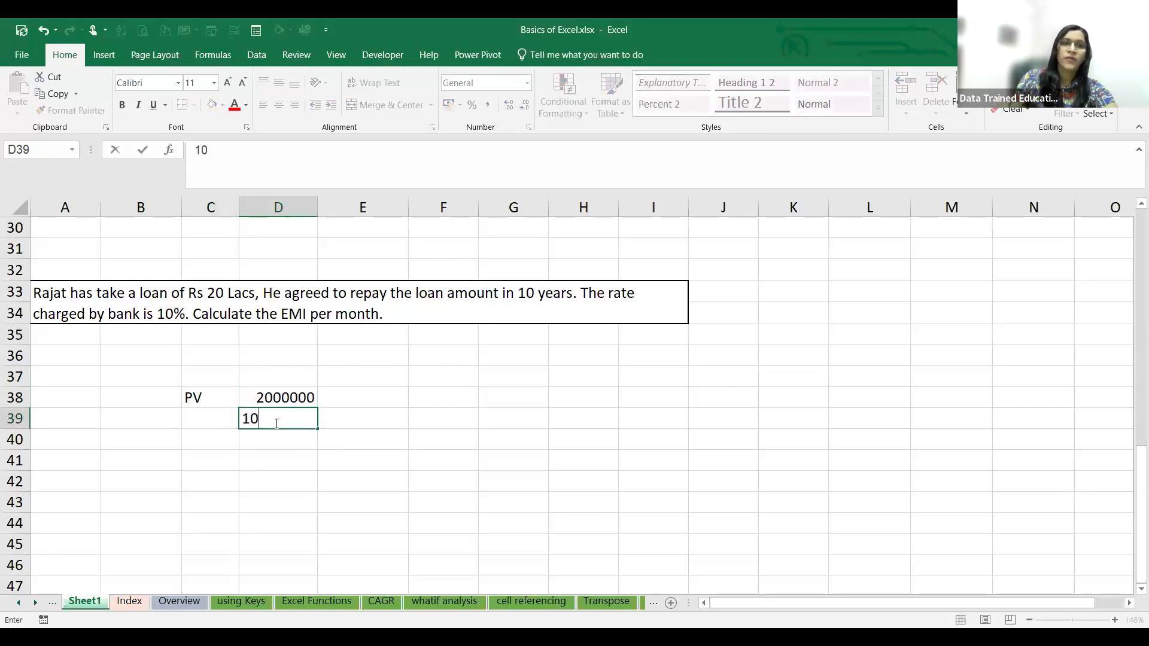
pyautogui.click(201, 417)
pyautogui.write('np')
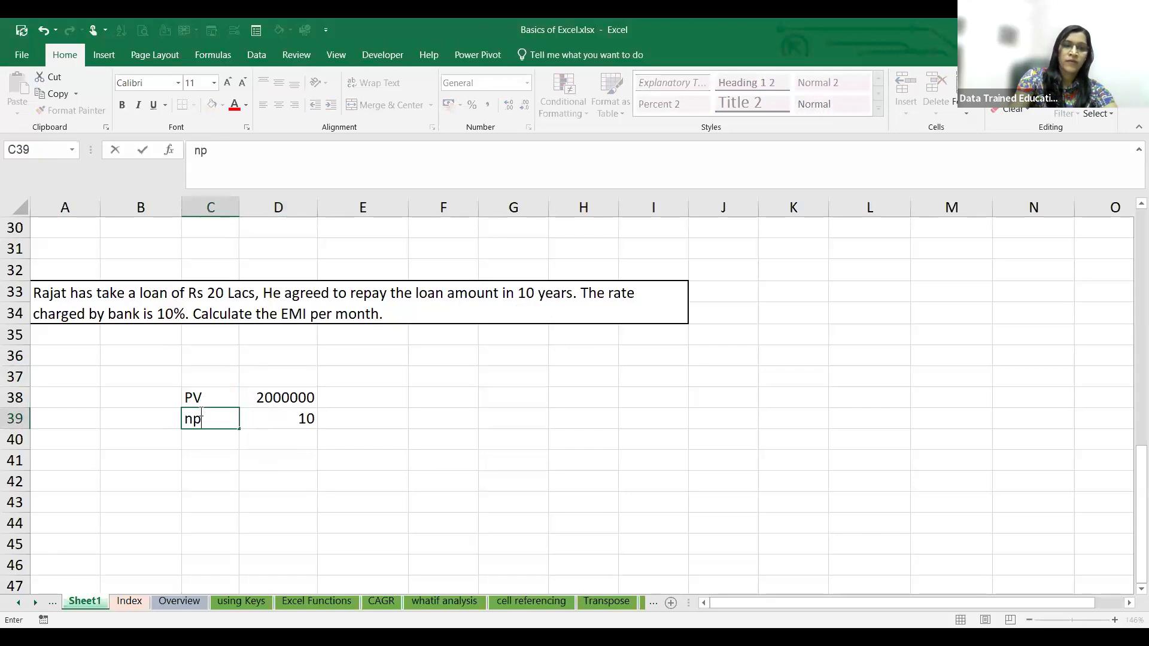
pyautogui.write('er')
# - Enter the label rate in C40 and the interest rate 10% in D40
pyautogui.click(206, 443)
pyautogui.write('rate')
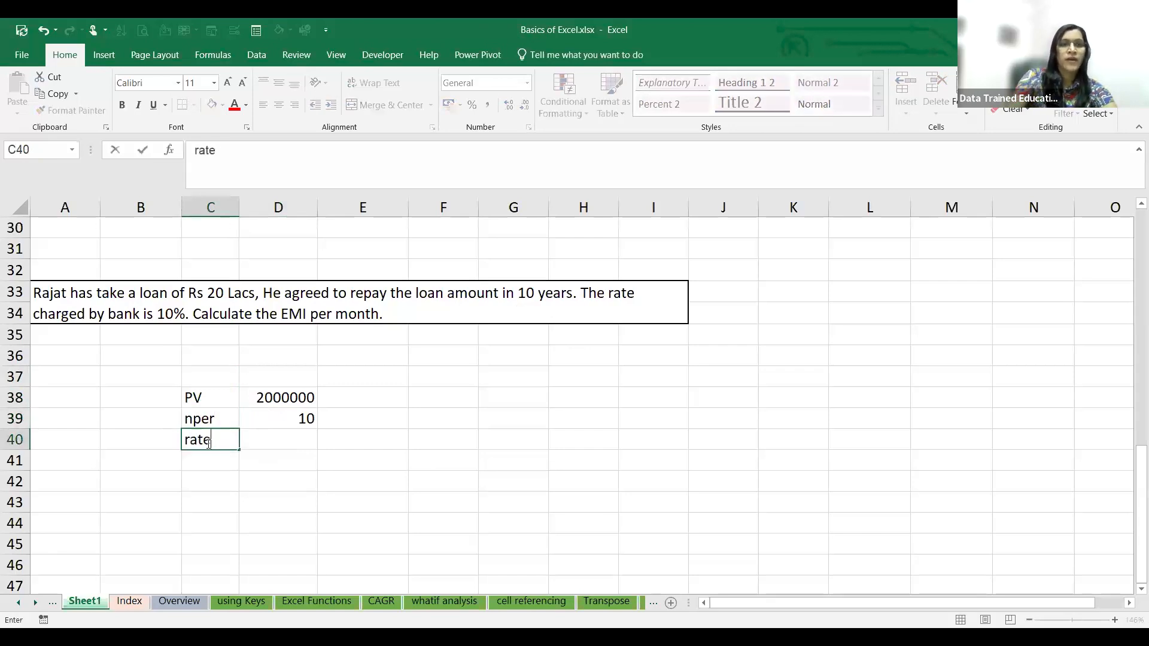
pyautogui.click(285, 438)
pyautogui.write('10%')
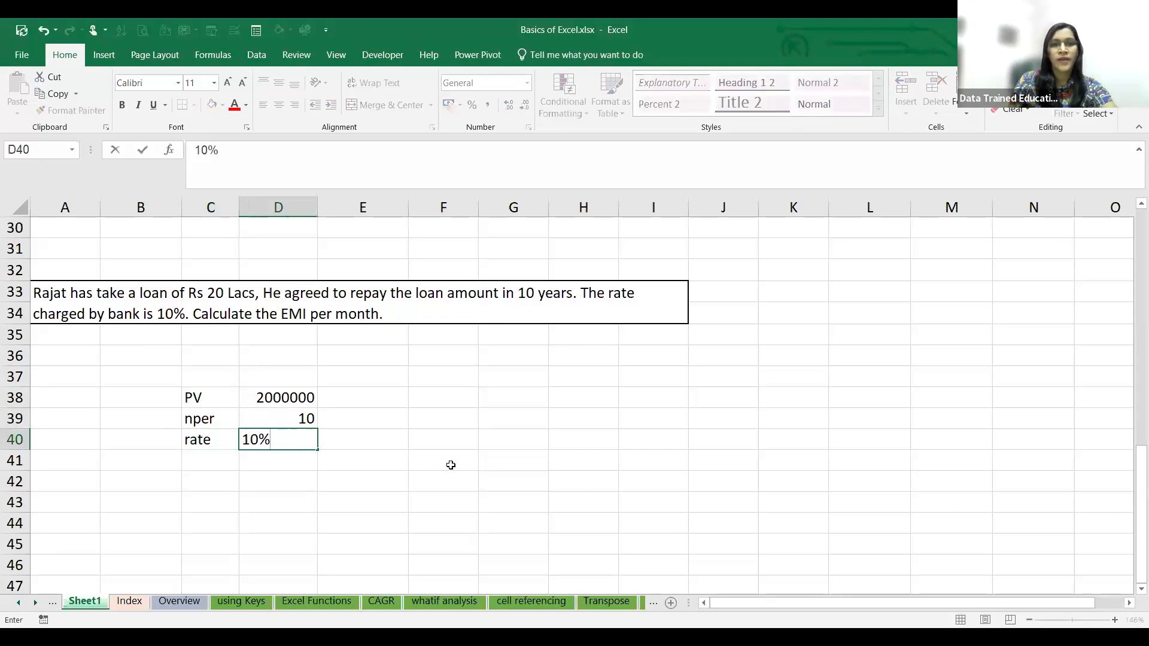
pyautogui.click(450, 464)
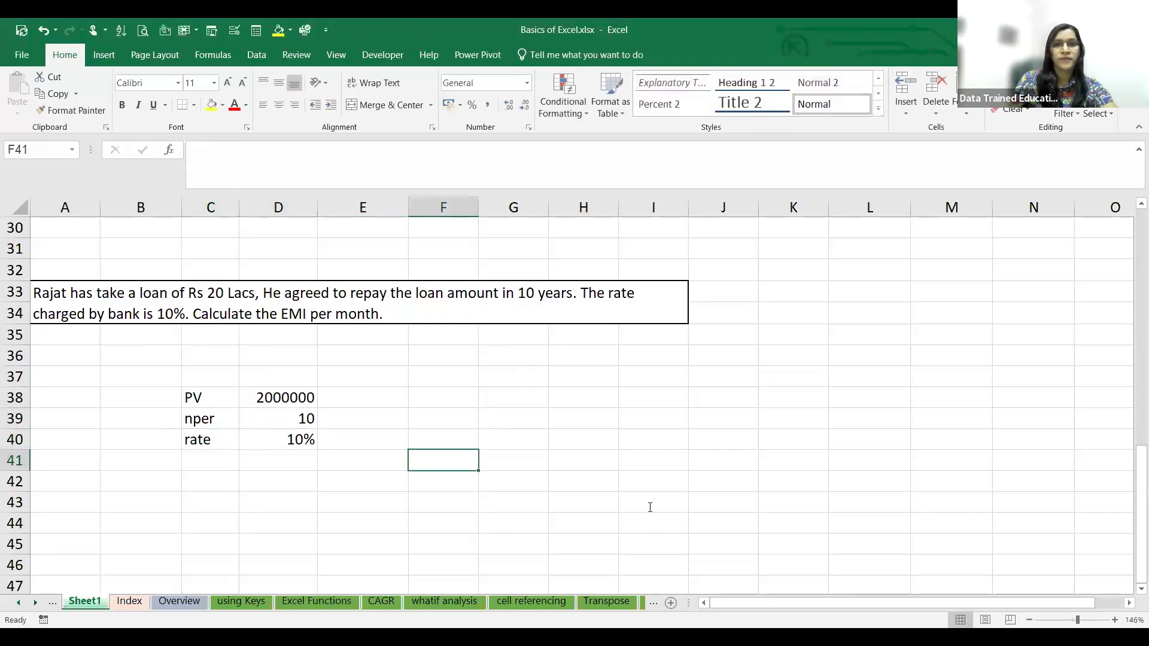
pyautogui.click(650, 507)
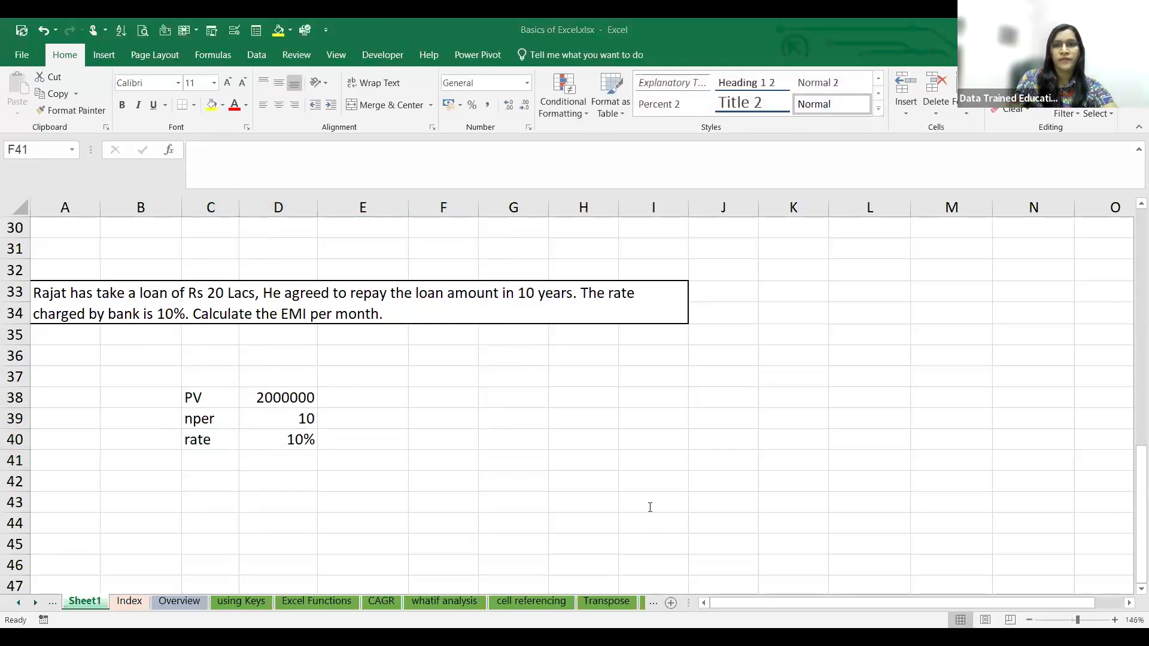
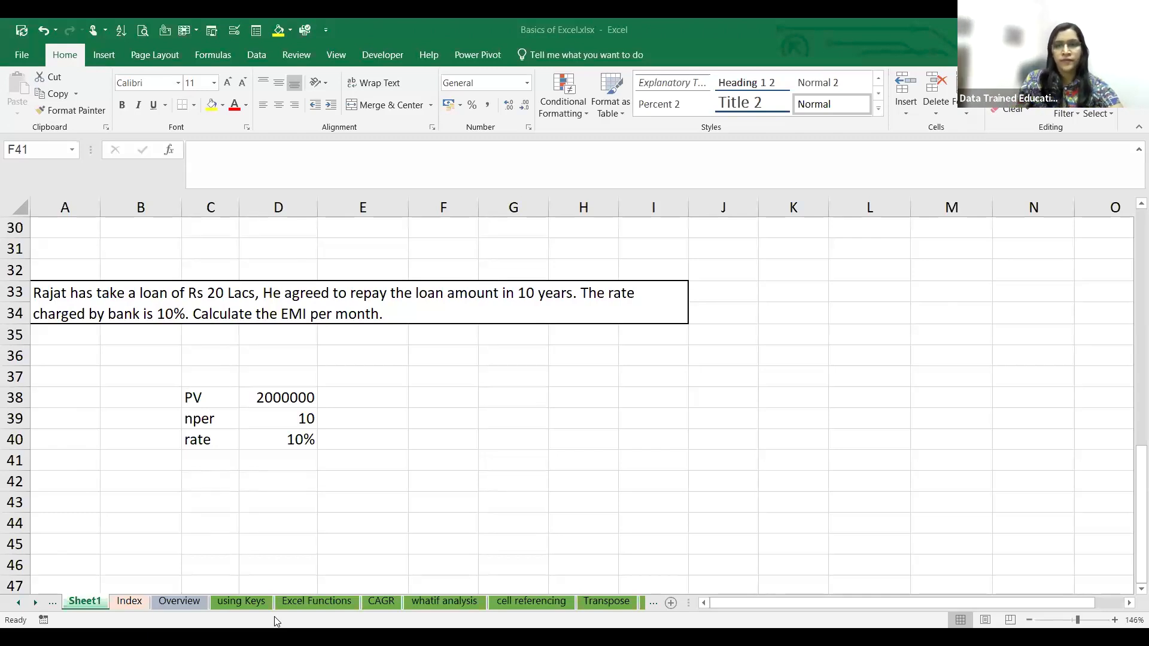
pyautogui.click(264, 485)
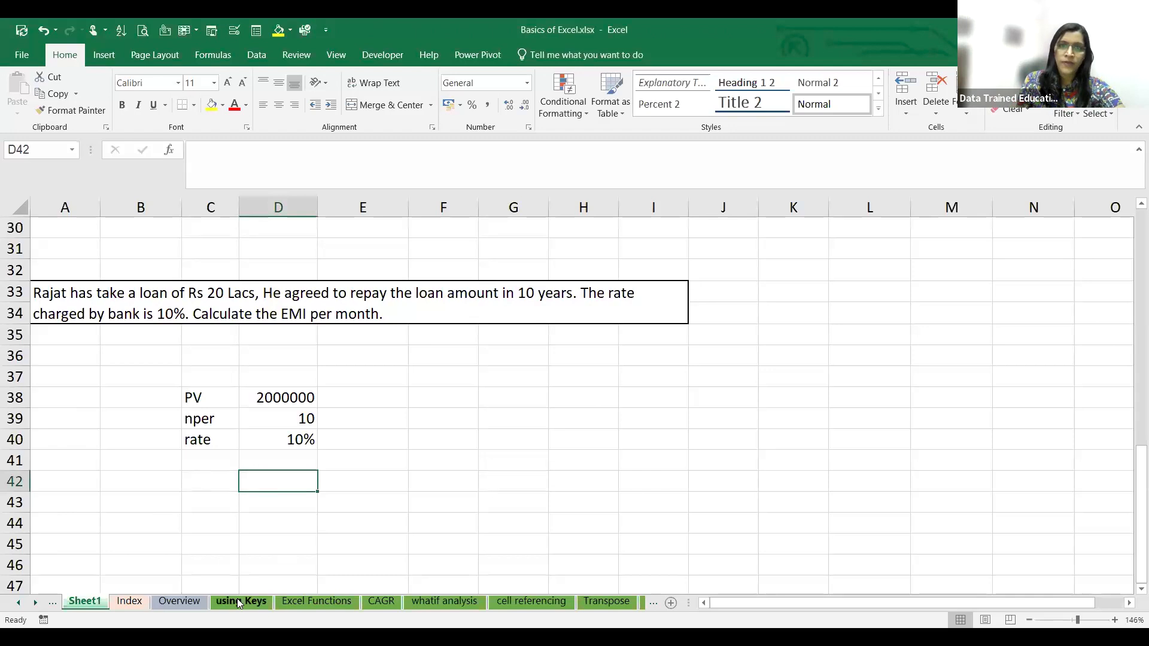
pyautogui.click(224, 475)
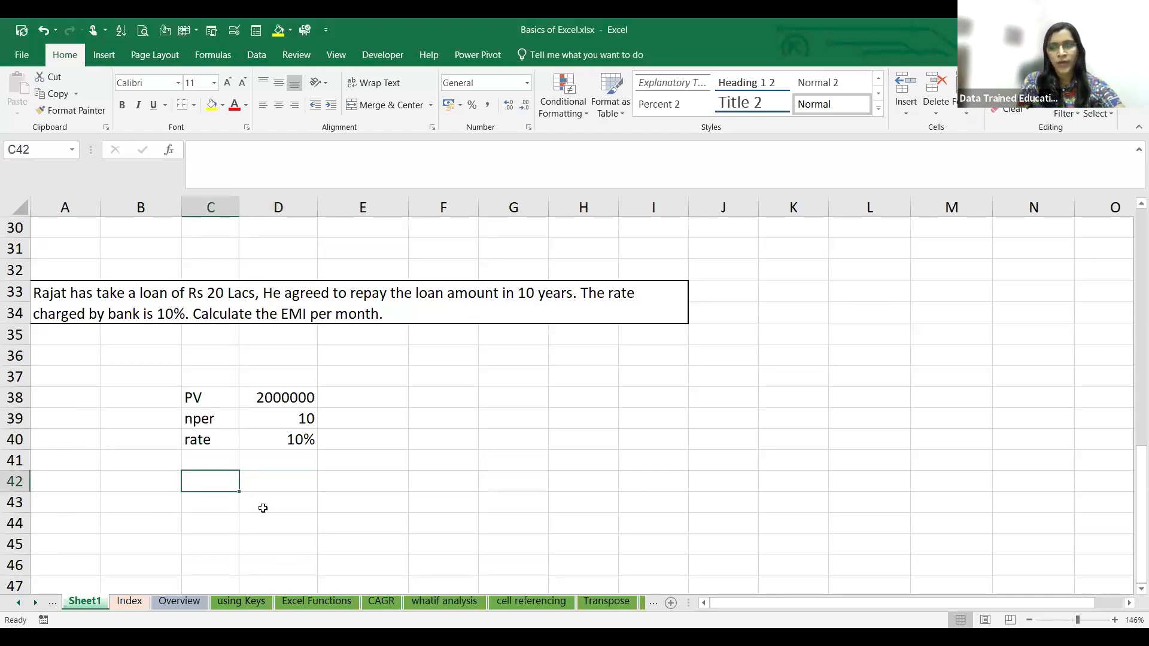
# - Convert the loan term to months in E39 with the formula =D39*12
pyautogui.click(344, 419)
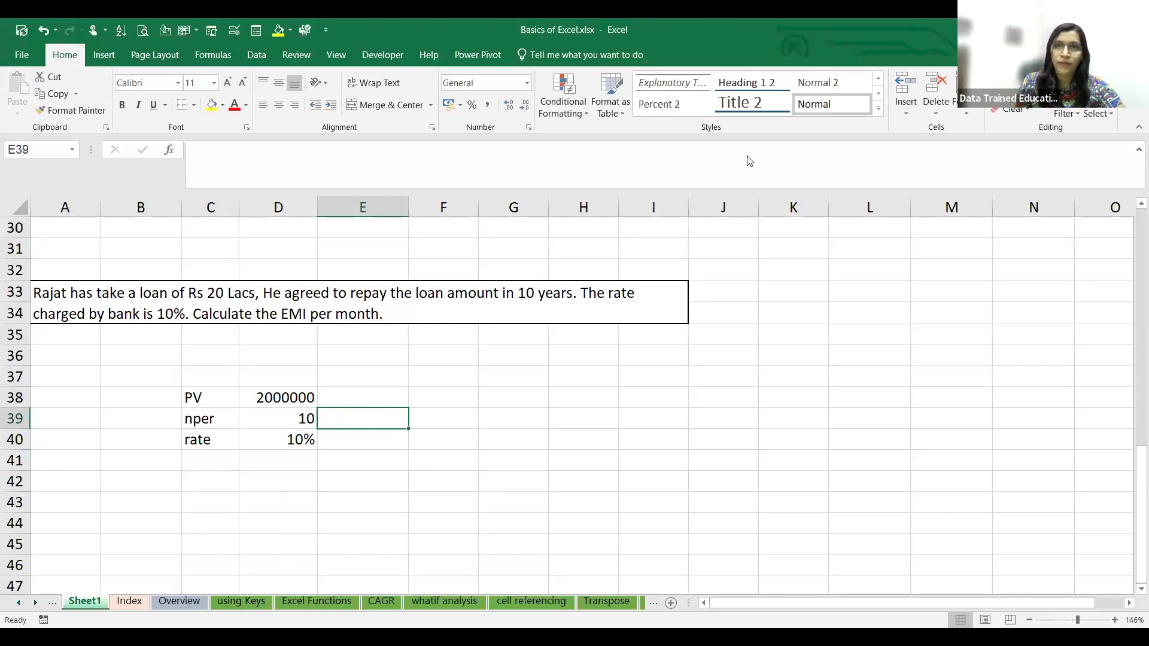
pyautogui.click(472, 469)
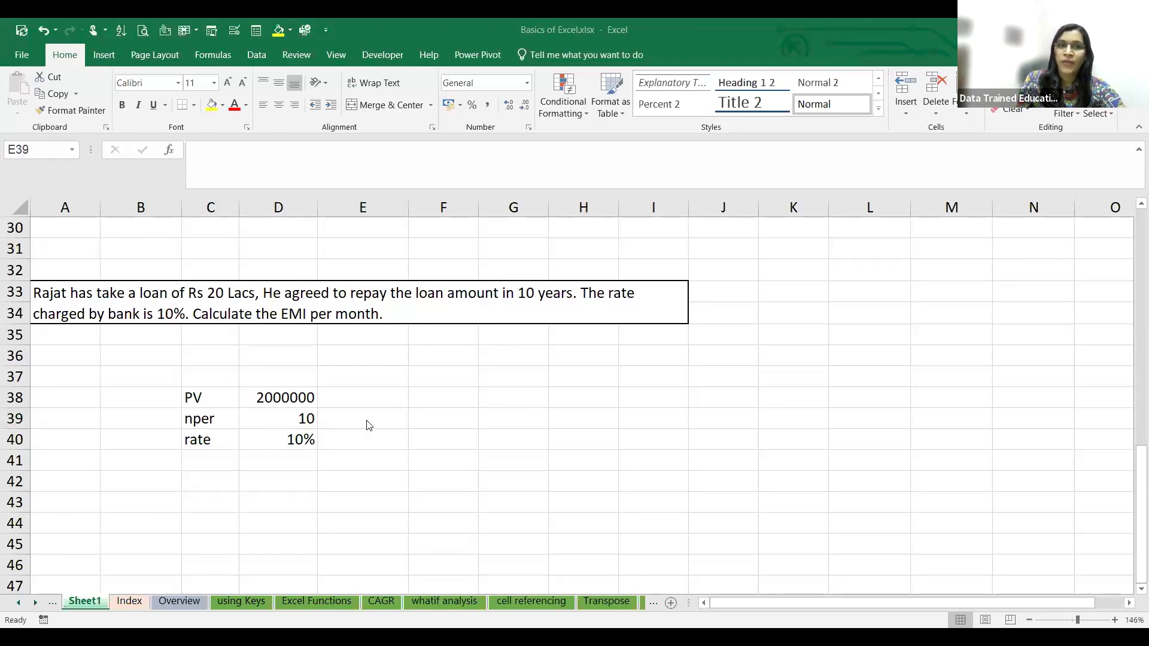
pyautogui.click(293, 441)
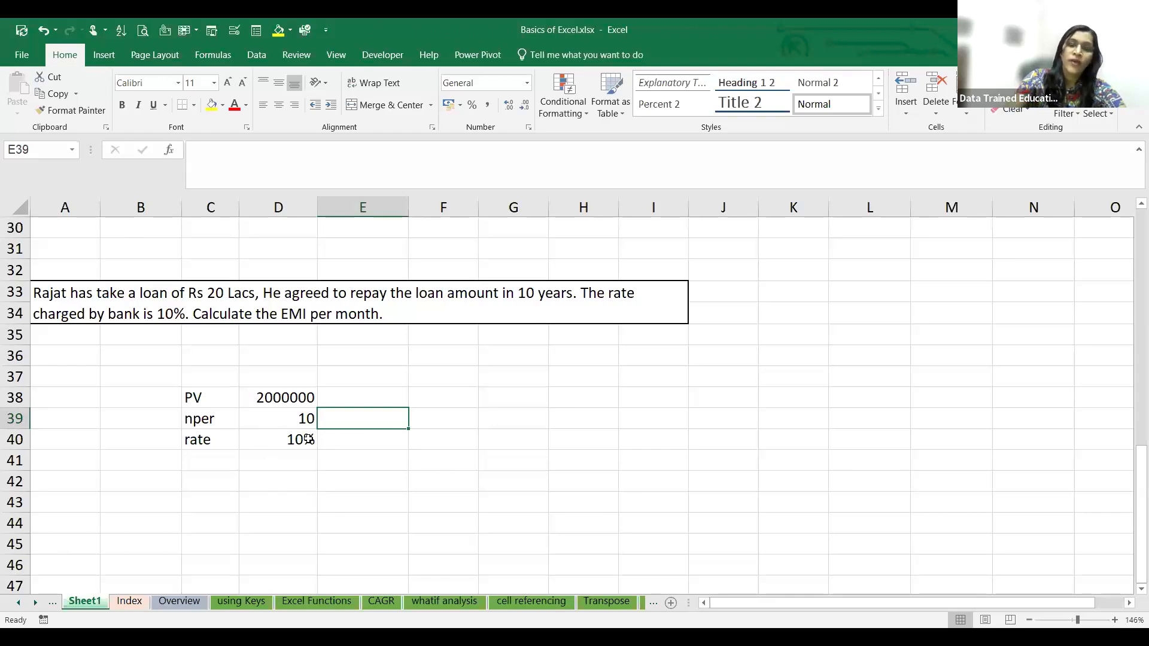
pyautogui.write('=')
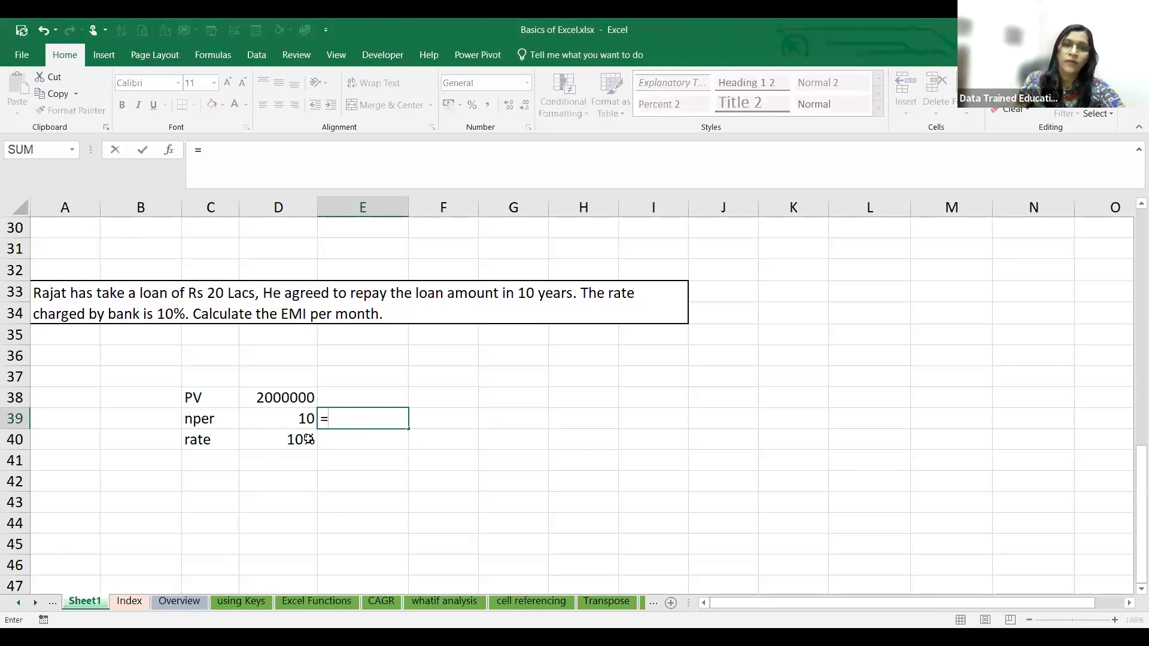
pyautogui.click(274, 417)
pyautogui.write('*12')
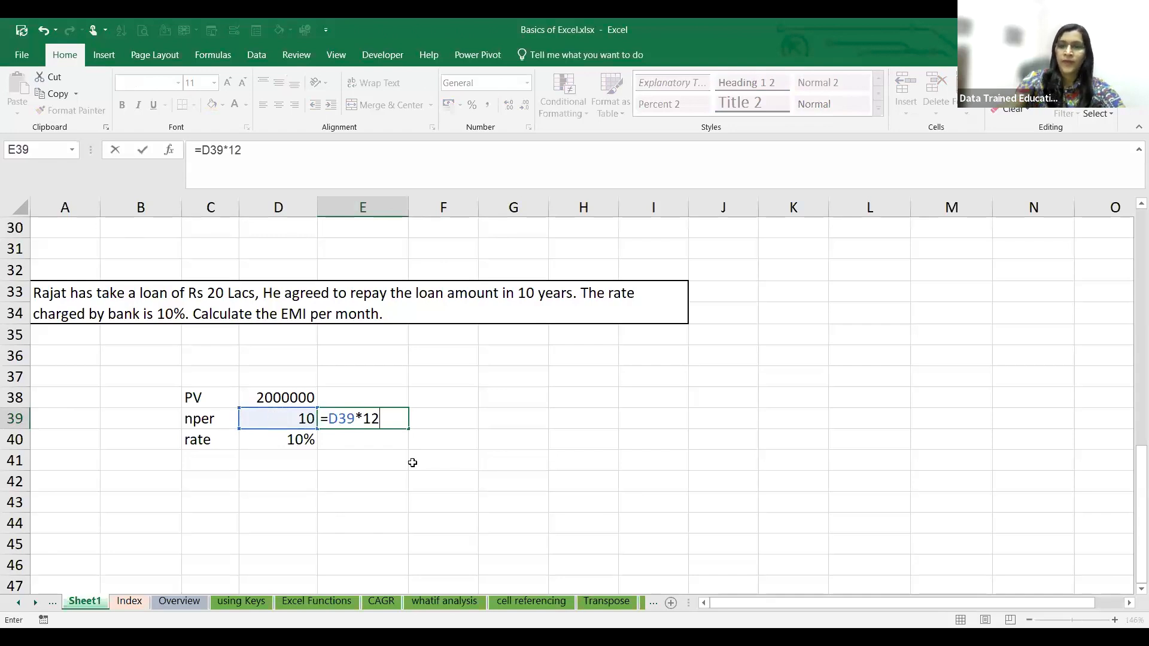
pyautogui.press('Return')
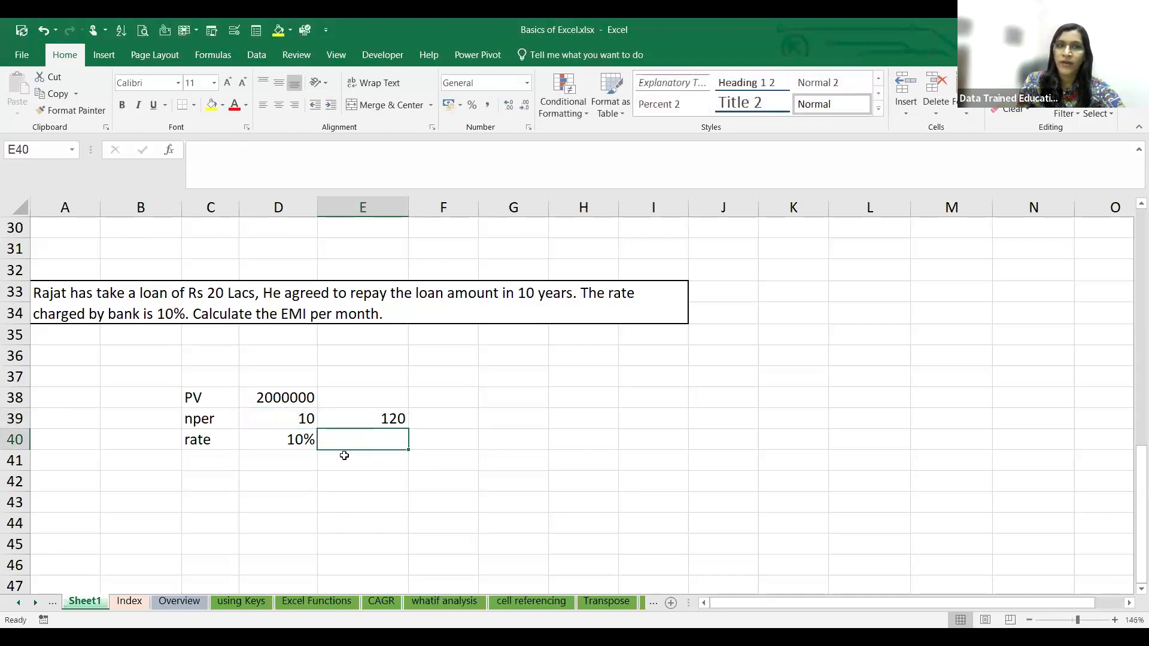
# - Calculate the monthly interest rate in E40 with the formula =10%/12
pyautogui.write('=10')
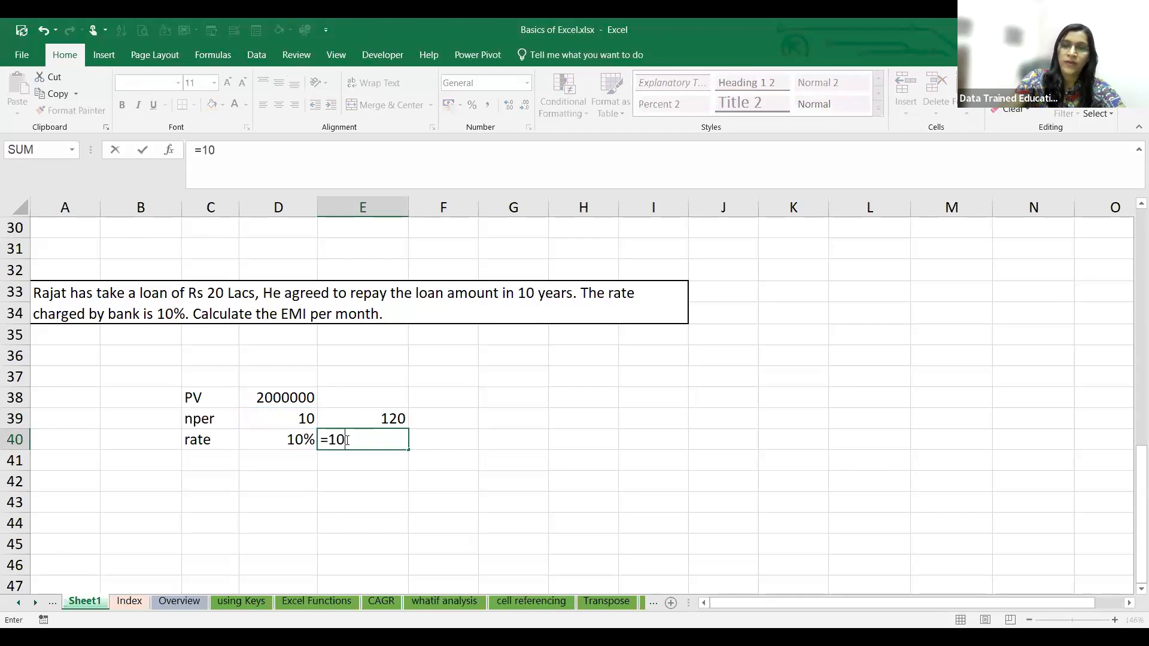
pyautogui.write('%/12')
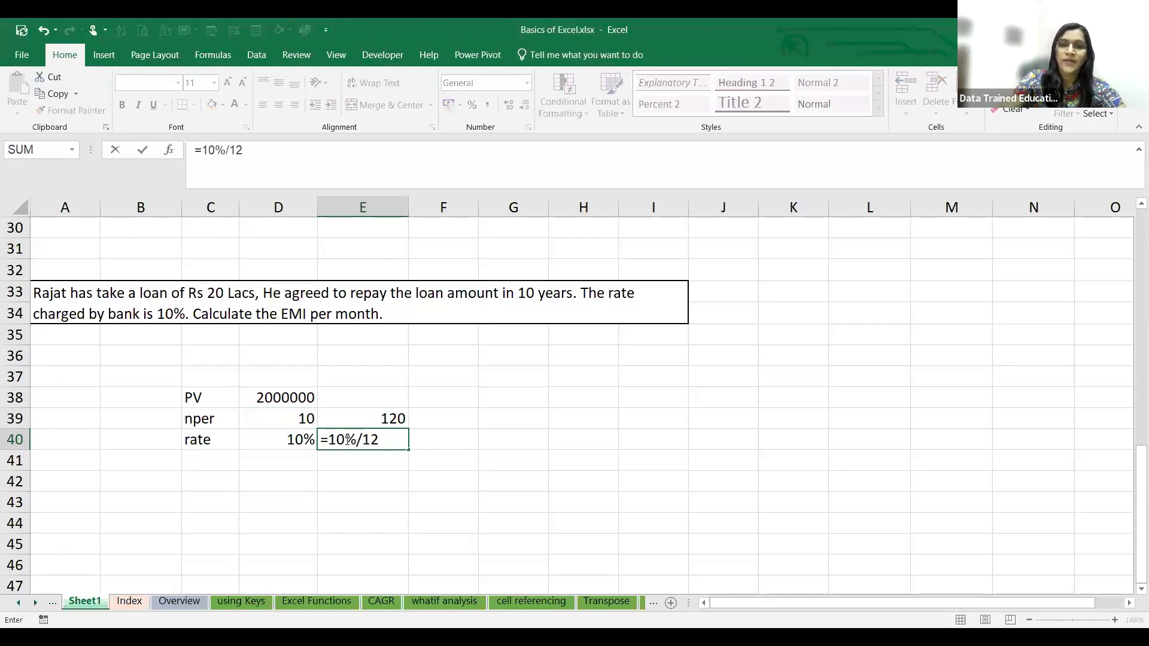
pyautogui.press('Return')
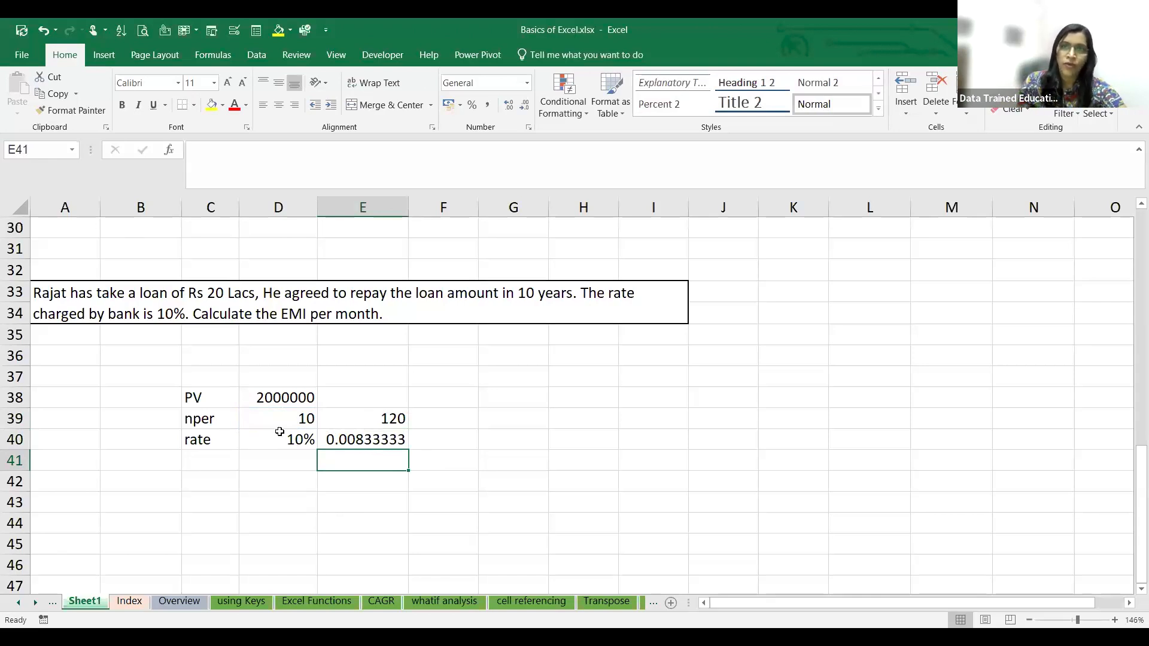
# - Enter the label PMT in C42 and a question mark in D42, below the loan inputs
pyautogui.click(198, 485)
pyautogui.write('P')
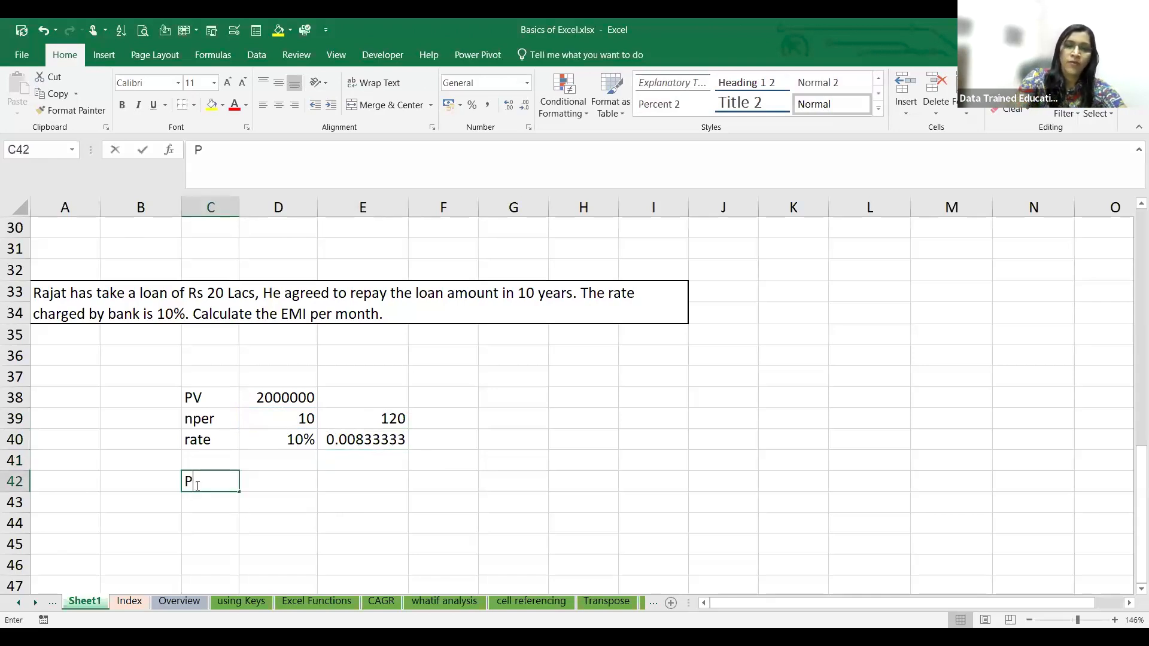
pyautogui.write('MT')
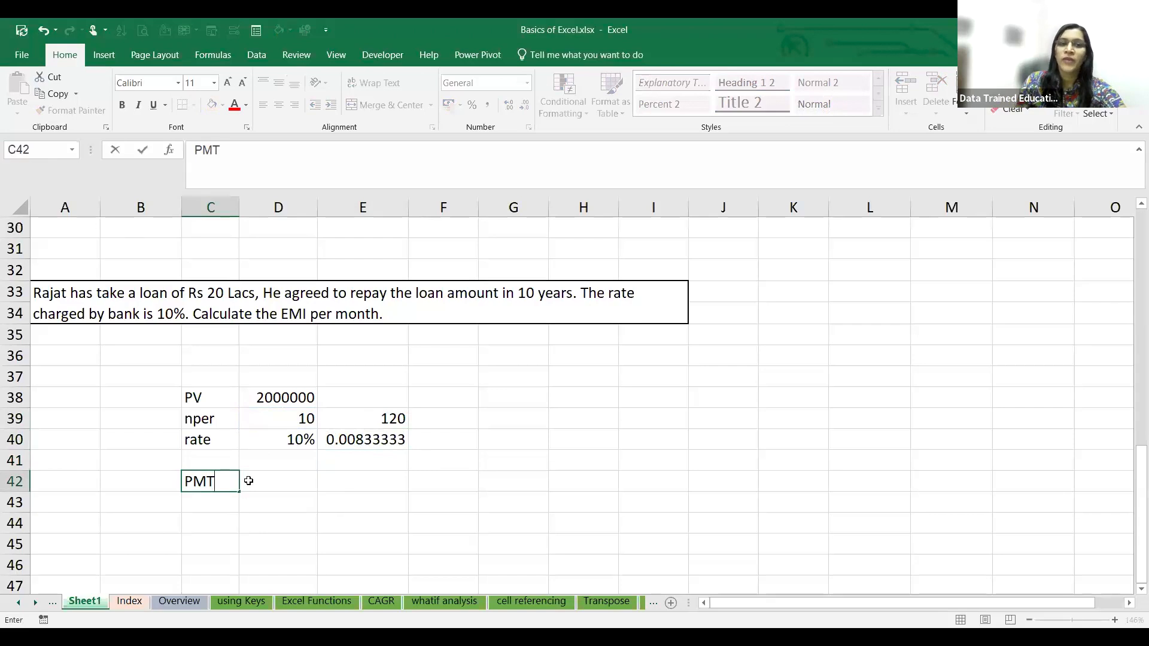
pyautogui.click(248, 481)
pyautogui.write('?')
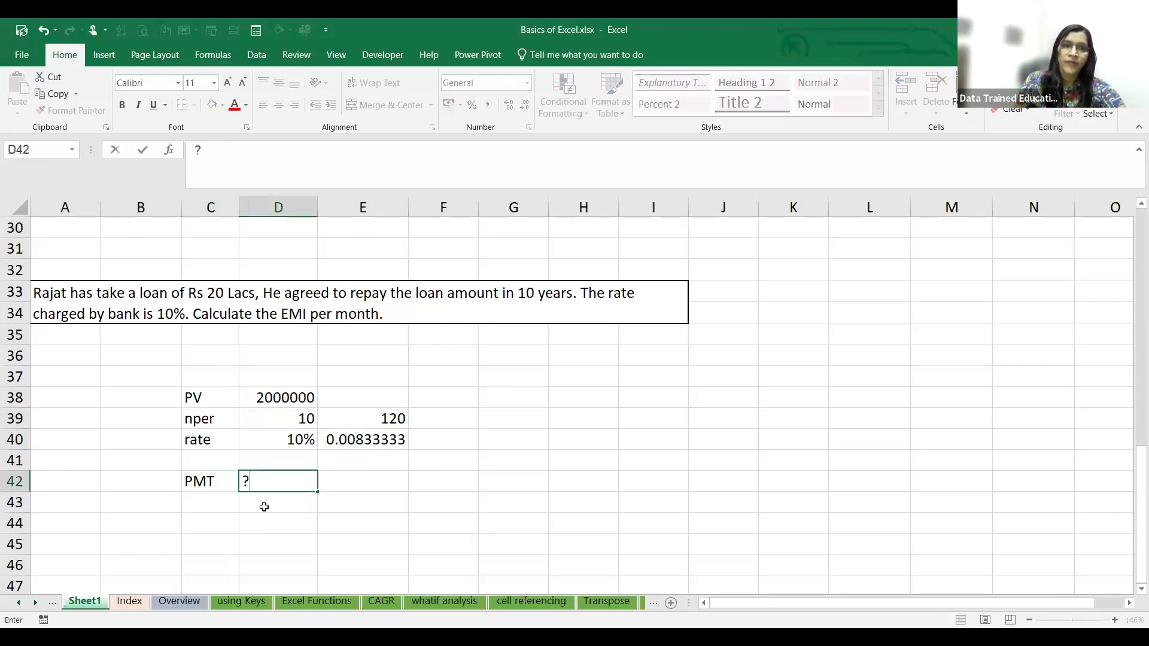
# - Calculate the monthly loan payment in D43 with the formula =PMT(D40/12,E39,D38,0,0)
pyautogui.click(264, 507)
pyautogui.write('=')
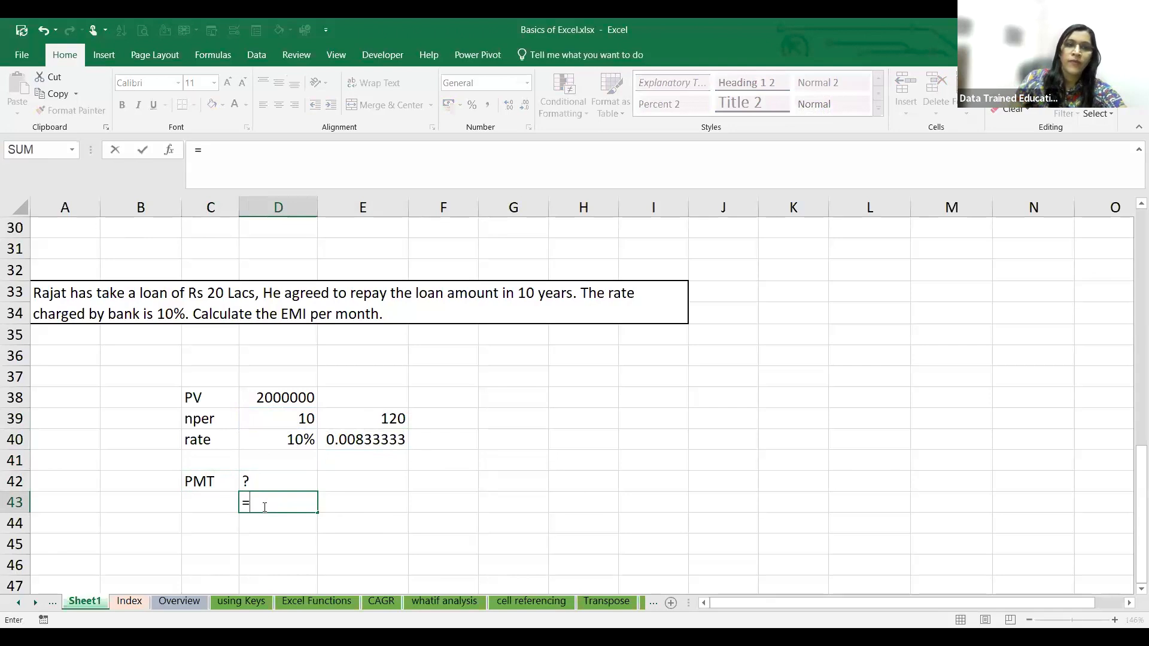
pyautogui.write('PMT(')
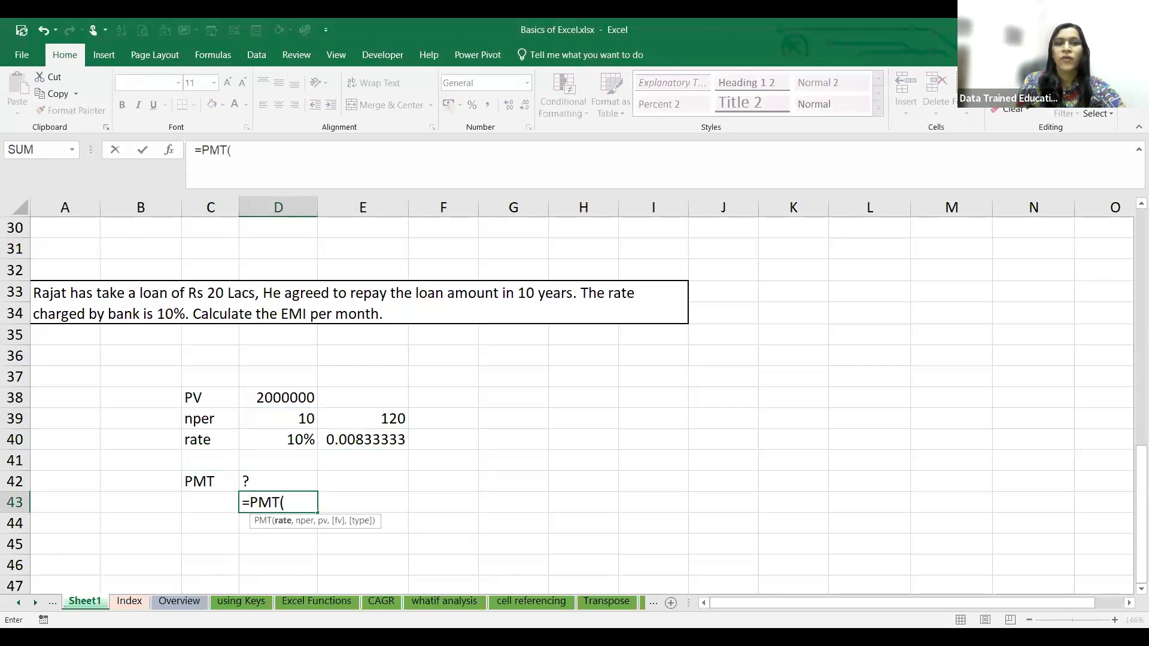
pyautogui.click(300, 442)
pyautogui.write('/12,')
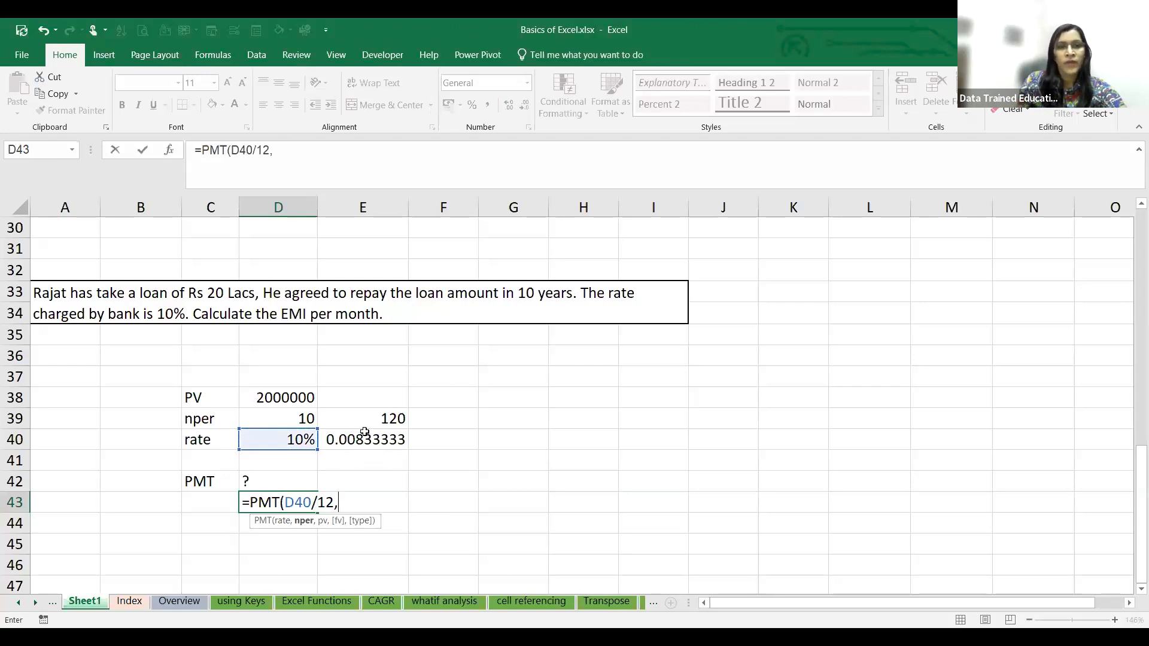
pyautogui.click(377, 419)
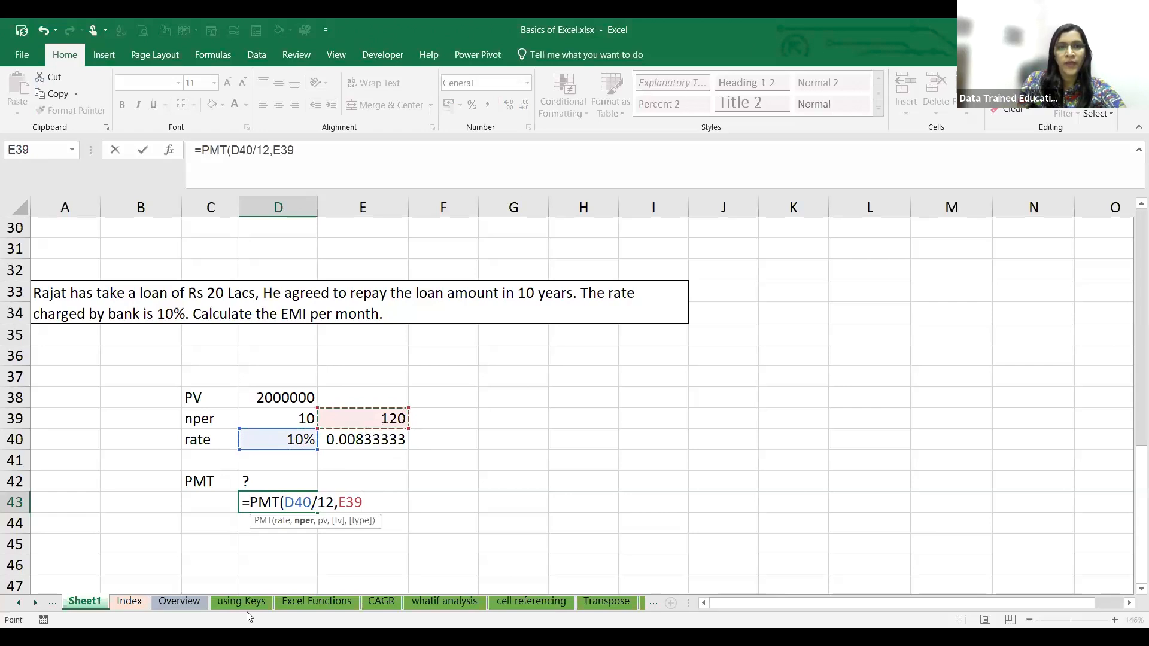
pyautogui.write(',')
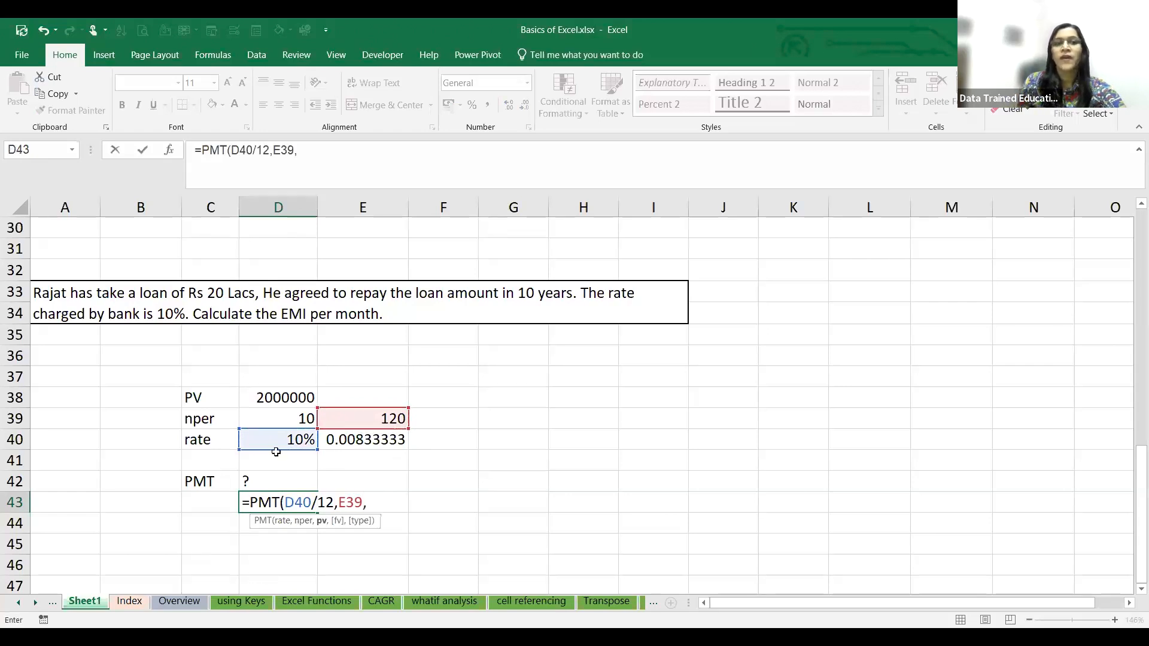
pyautogui.click(278, 400)
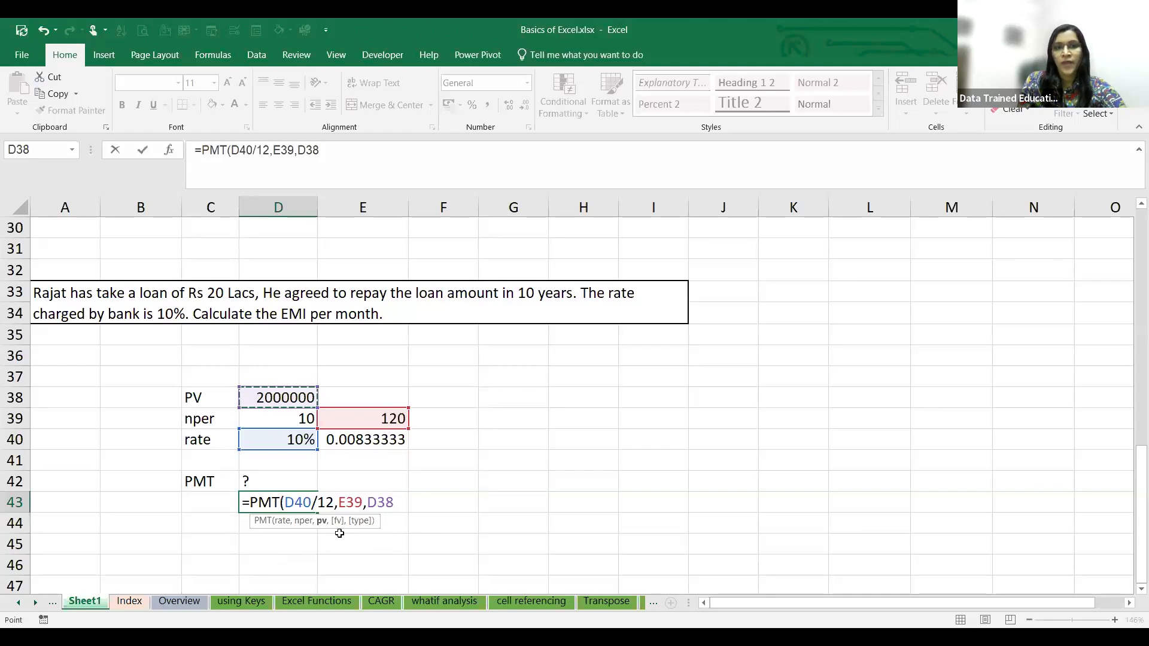
pyautogui.write(',')
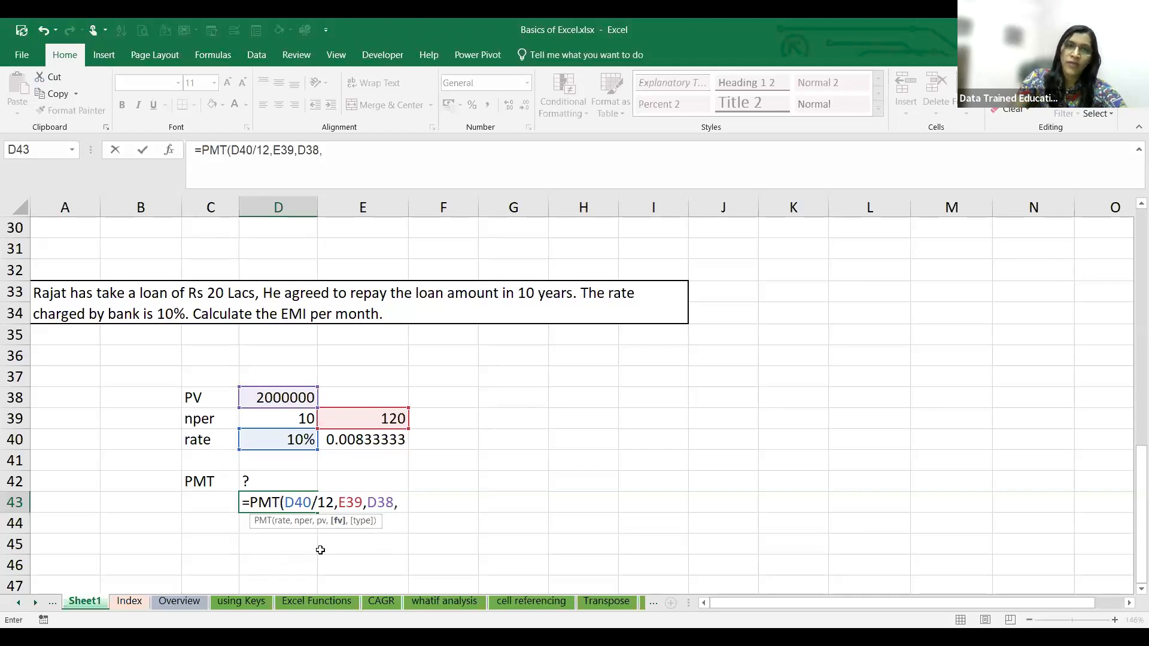
pyautogui.write('0,')
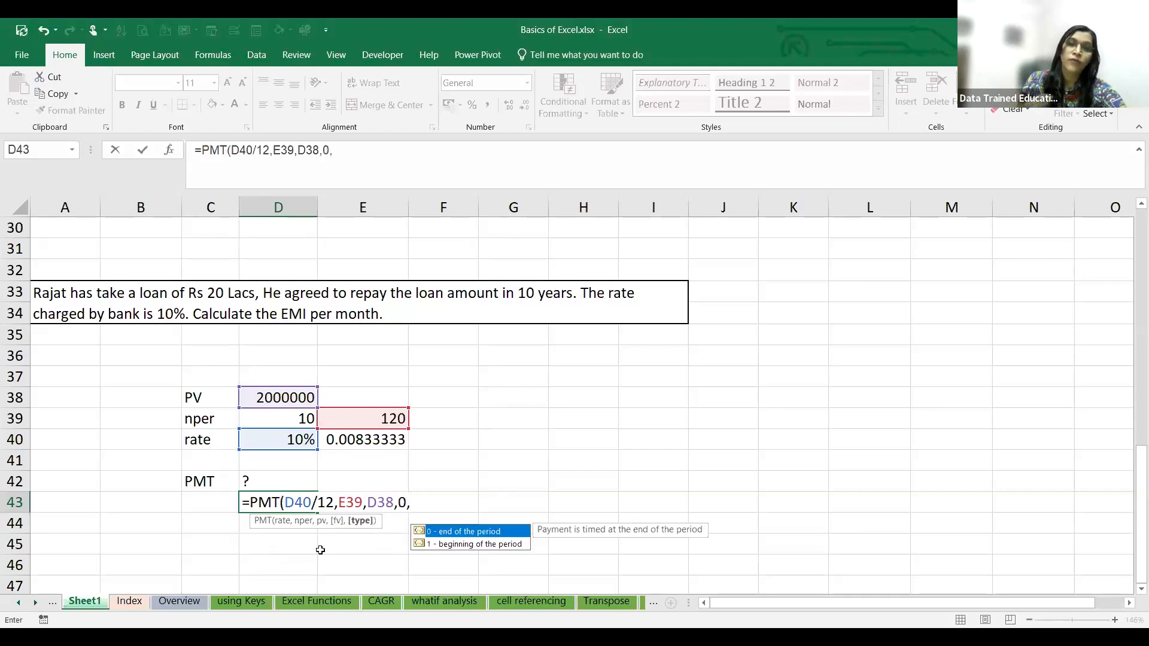
pyautogui.write('0')
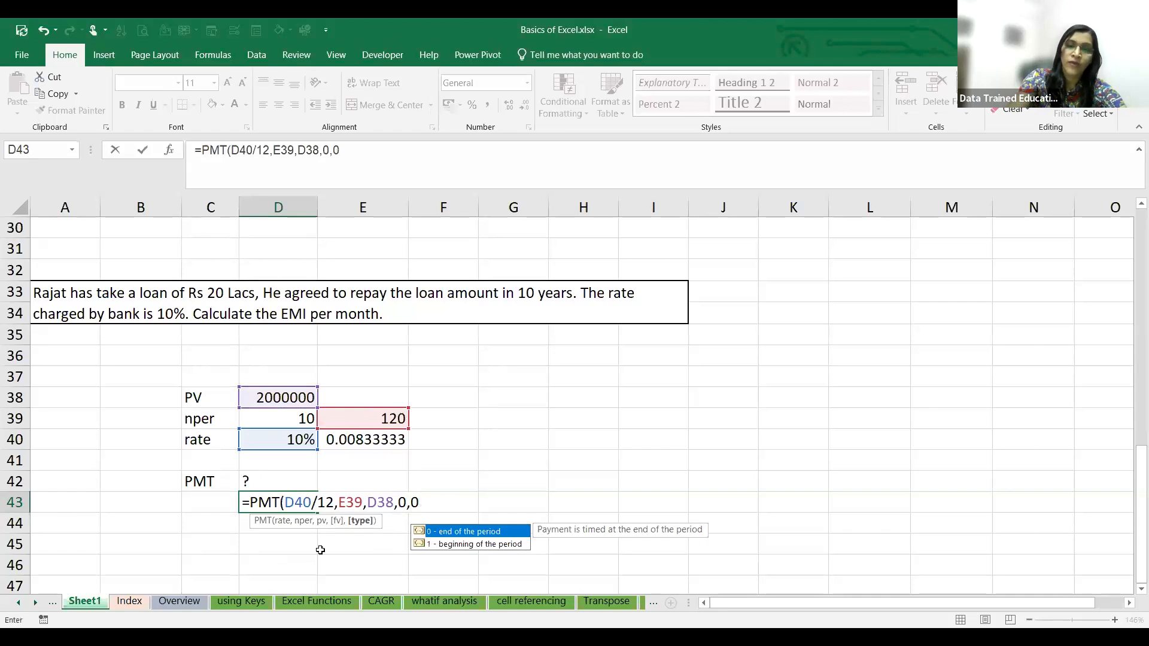
pyautogui.write(')')
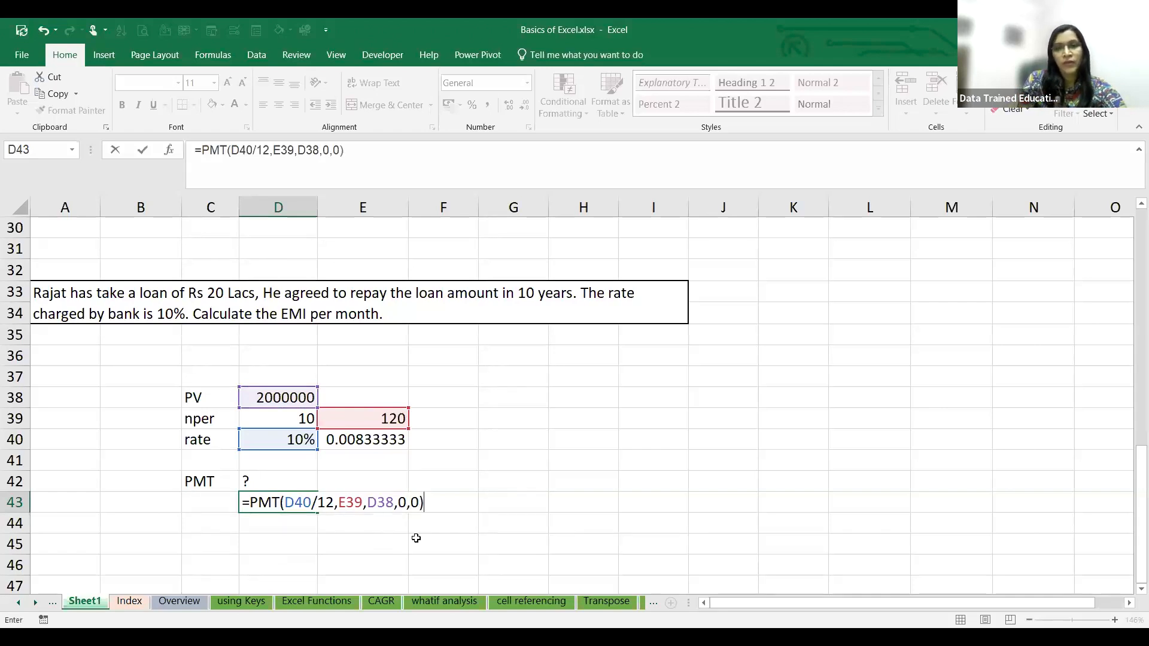
pyautogui.press('Return')
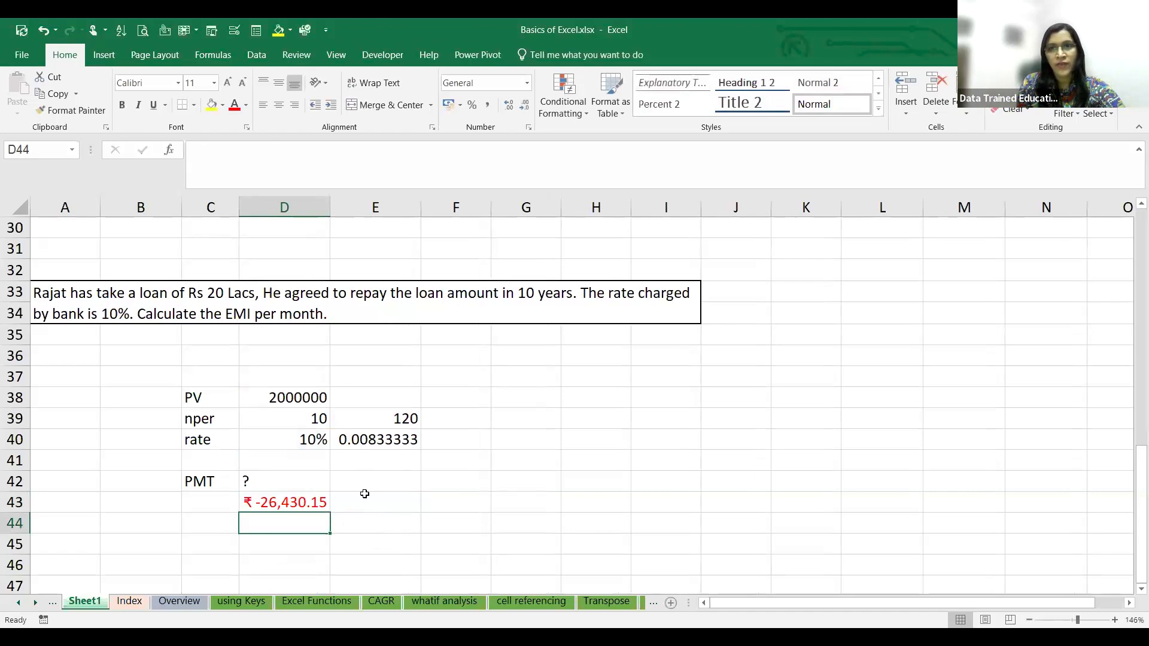
# - Change the type argument of the PMT formula in D43 to 1, for payments at the beginning of the period
pyautogui.click(296, 500)
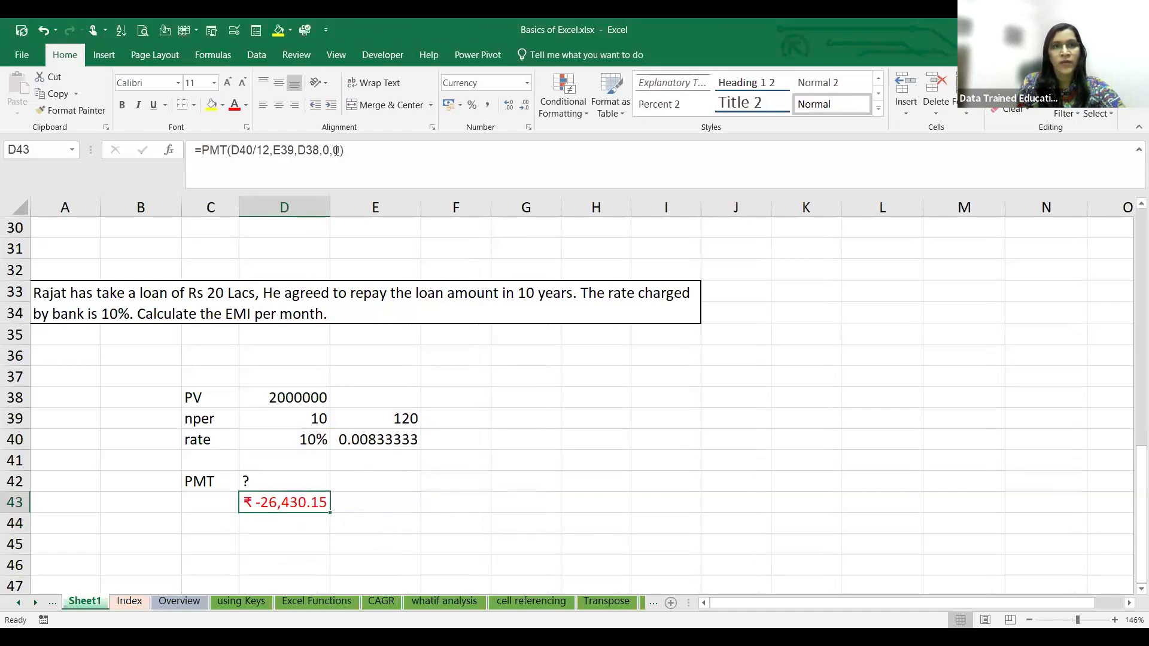
pyautogui.click(337, 150)
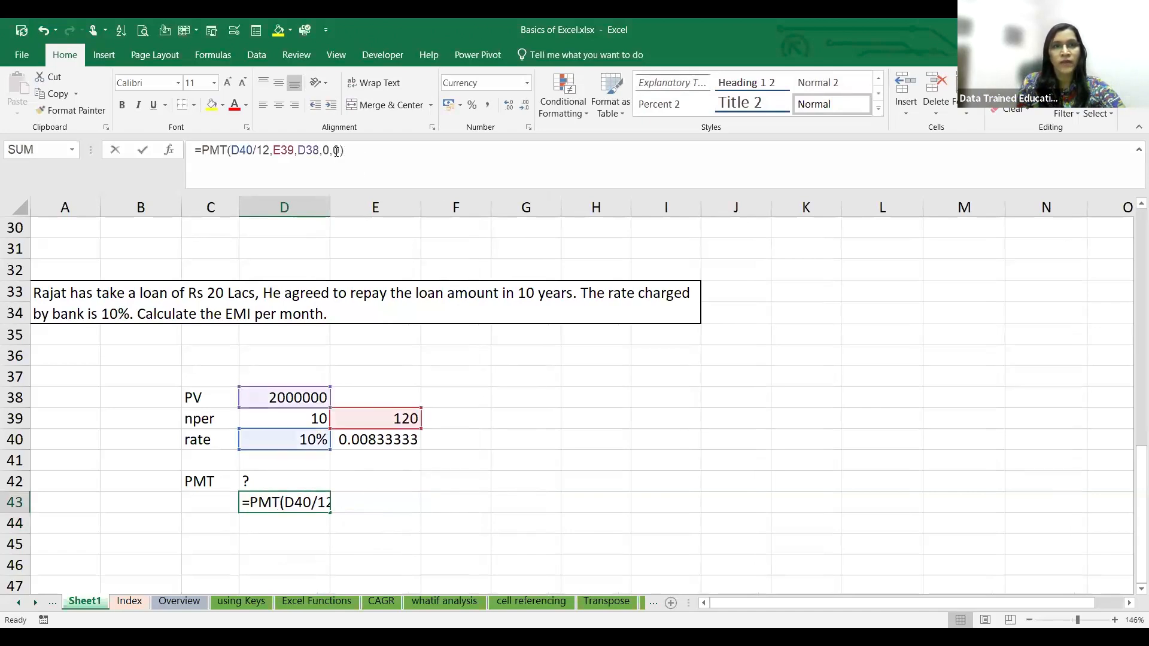
pyautogui.press('BackSpace')
pyautogui.write('1')
pyautogui.click(296, 497)
# - Set the type argument of the PMT formula in D43 back to 0, for payments at the end of the period
pyautogui.click(339, 149)
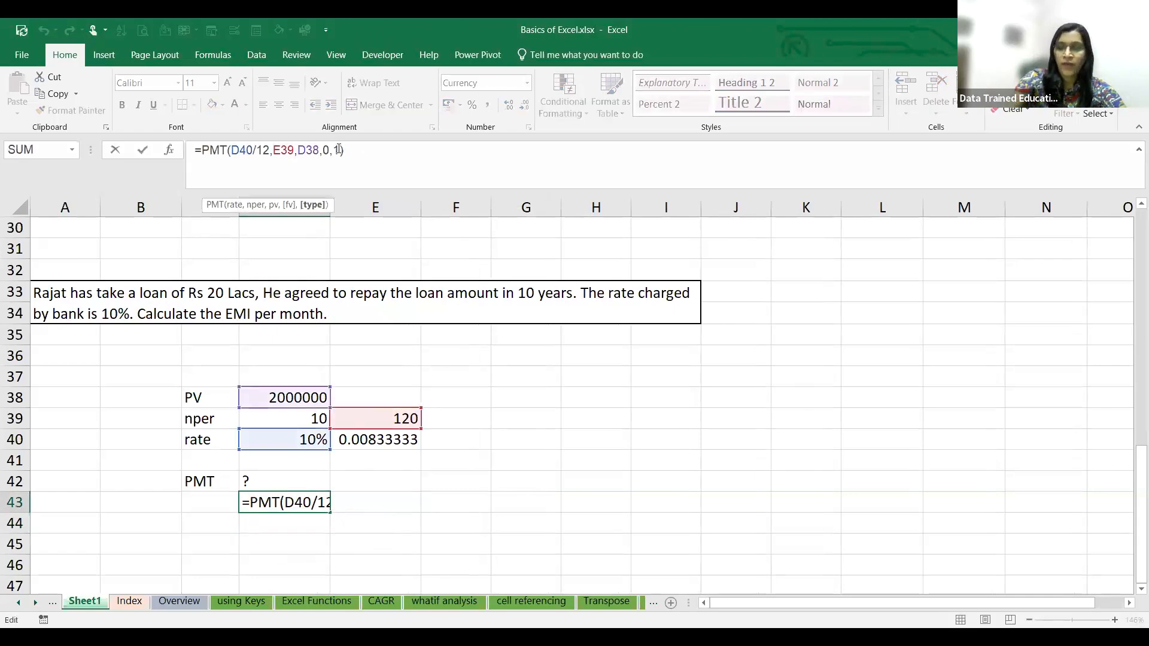
pyautogui.press('BackSpace')
pyautogui.write('0')
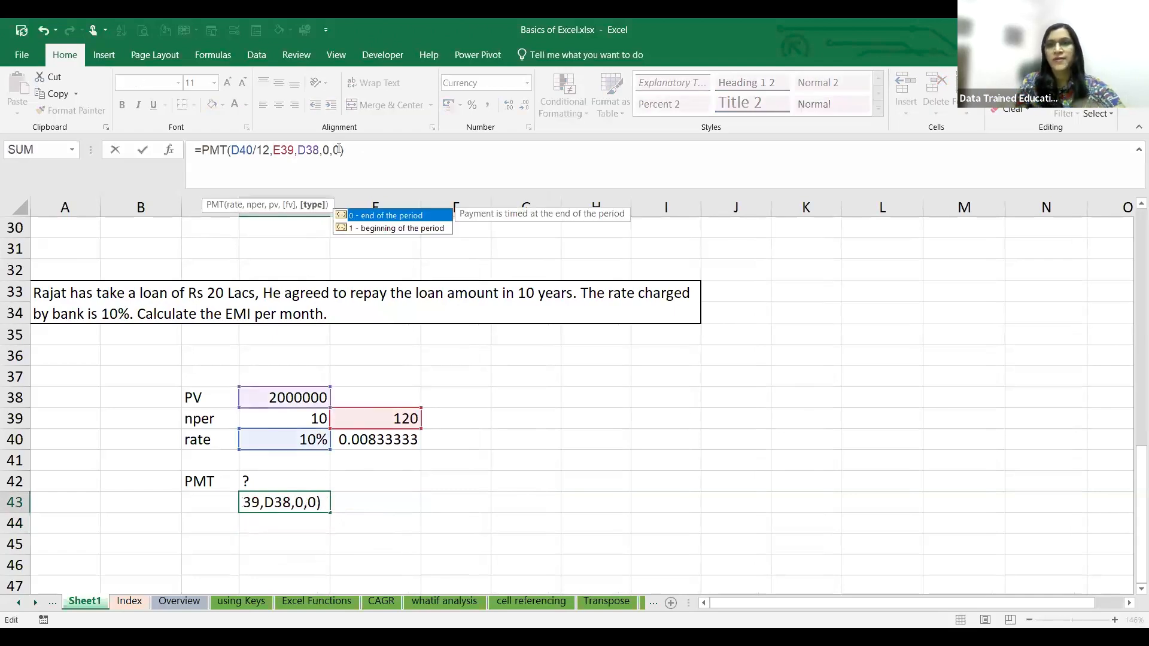
pyautogui.press('Return')
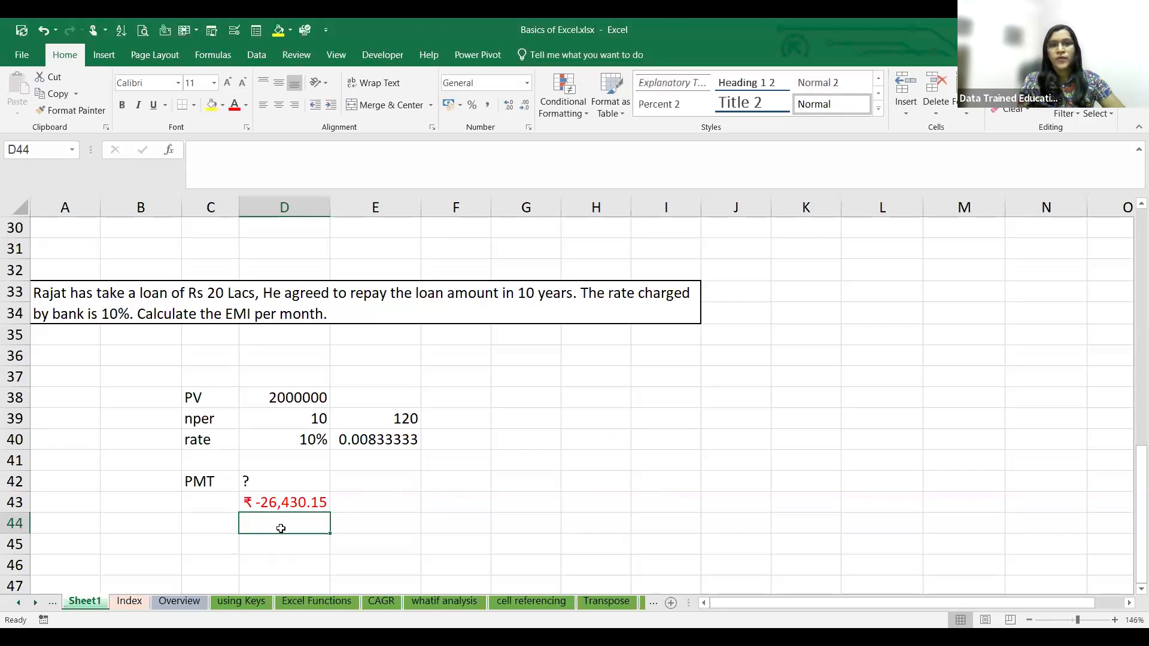
# - Calculate the monthly loan payment again in F43 with the formula =PMT(D40/12,E39,D38,0,0)
pyautogui.scroll(-2, 359, 450)
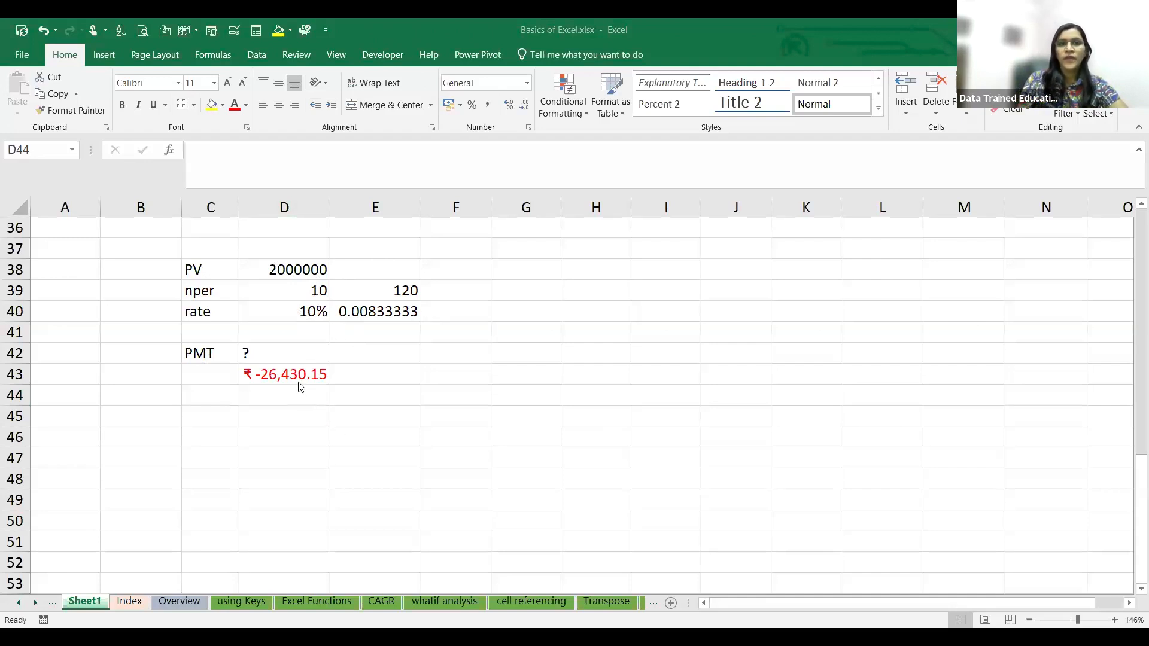
pyautogui.click(277, 389)
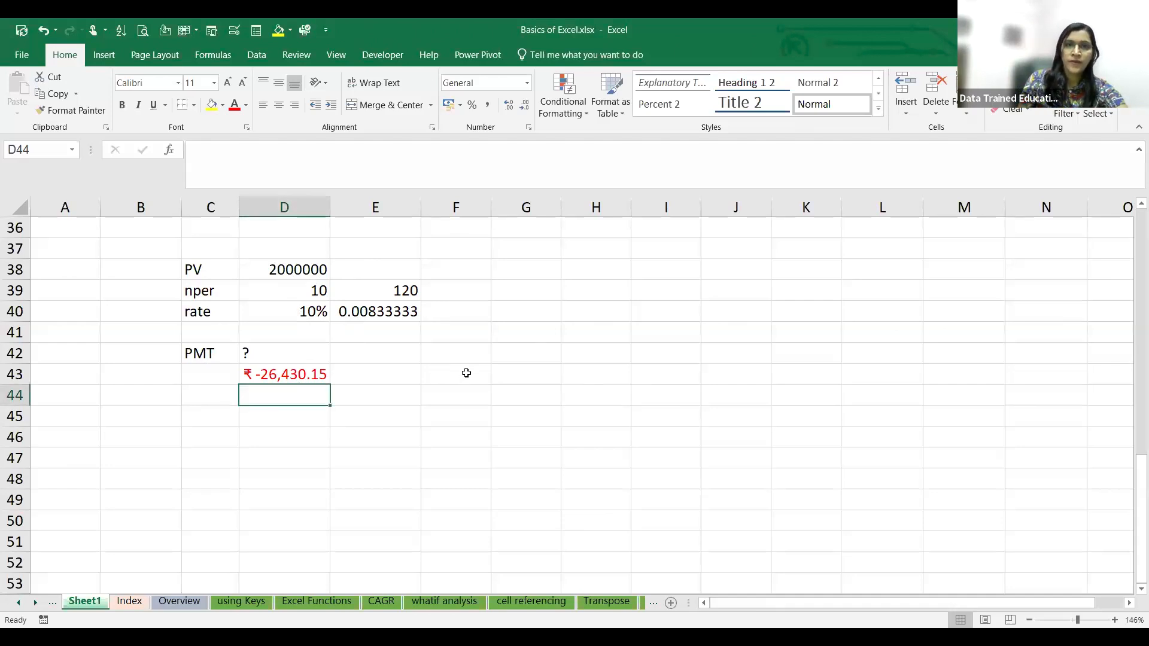
pyautogui.click(466, 373)
pyautogui.write('=')
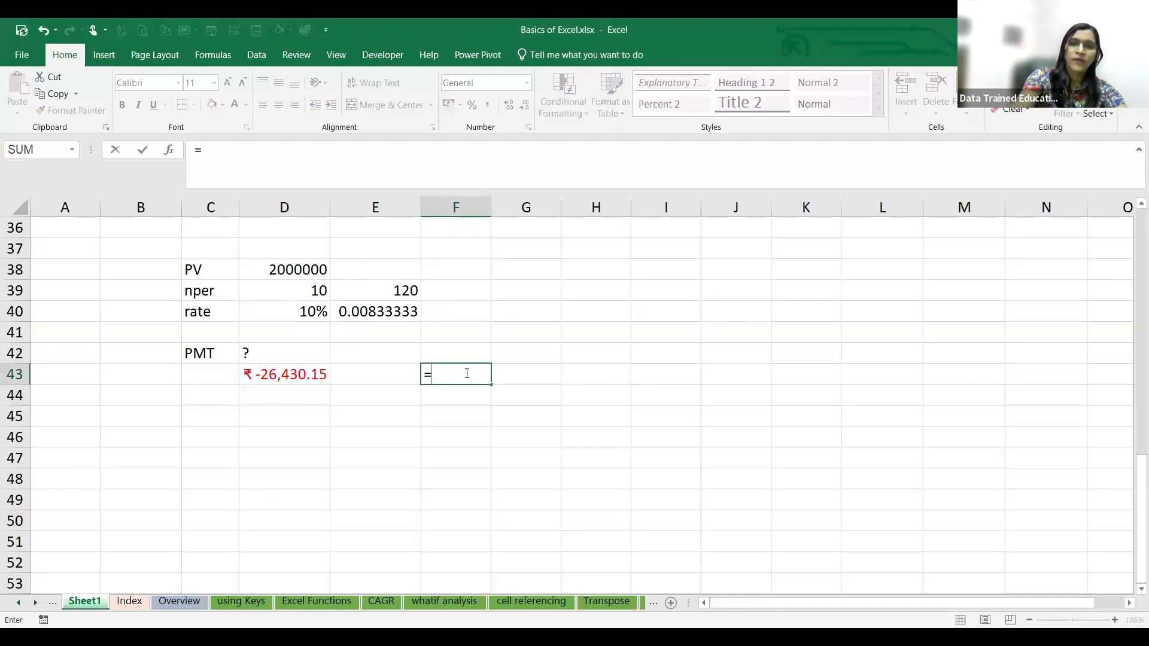
pyautogui.write('PMT(')
pyautogui.click(290, 311)
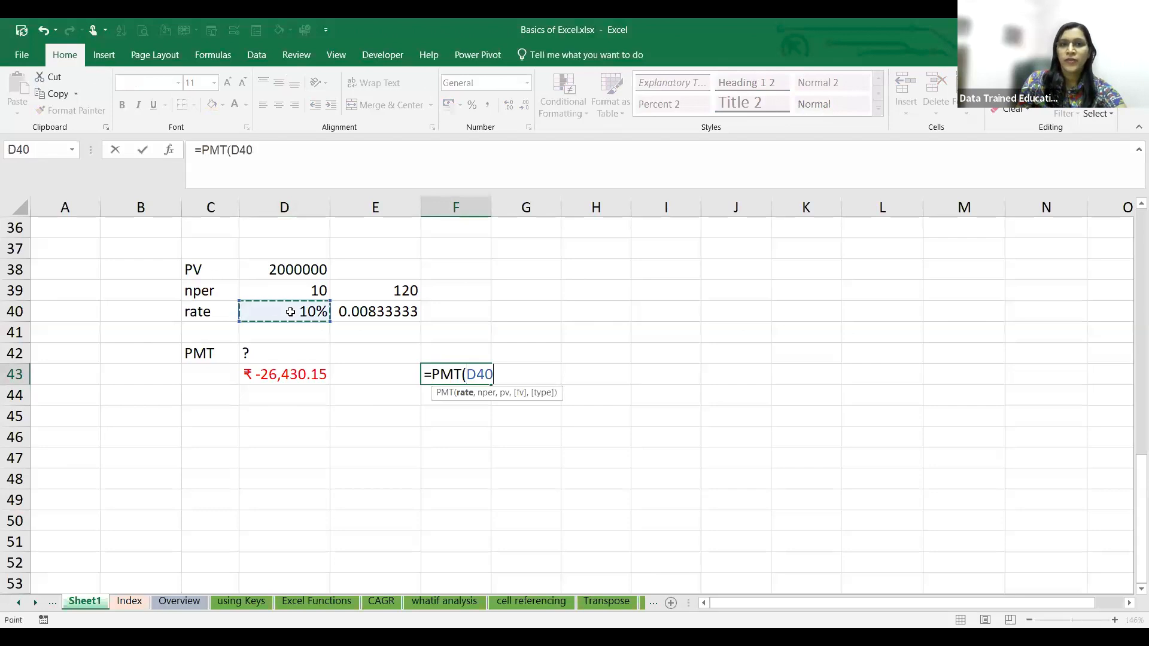
pyautogui.write('/12,')
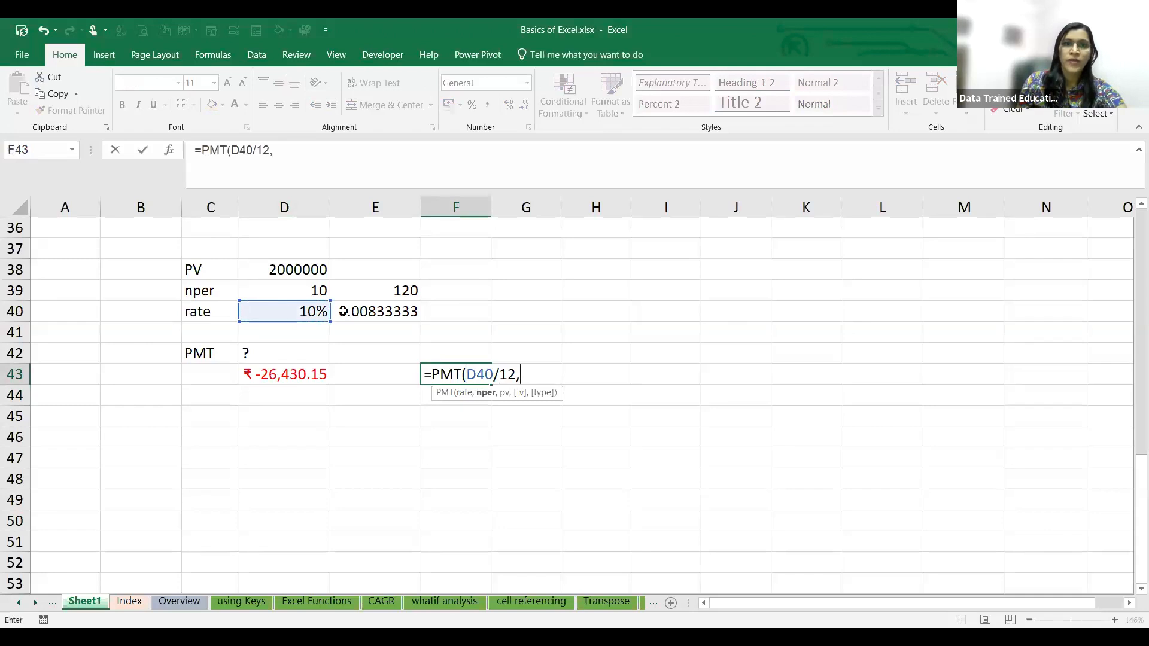
pyautogui.click(369, 292)
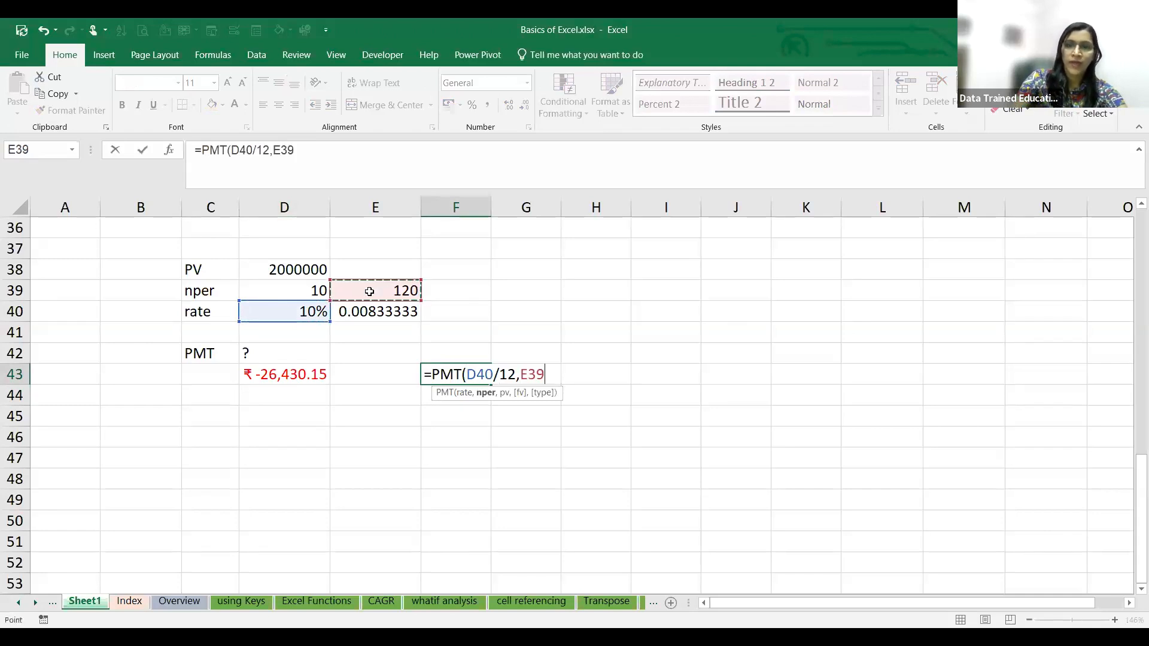
pyautogui.write(',')
pyautogui.click(316, 270)
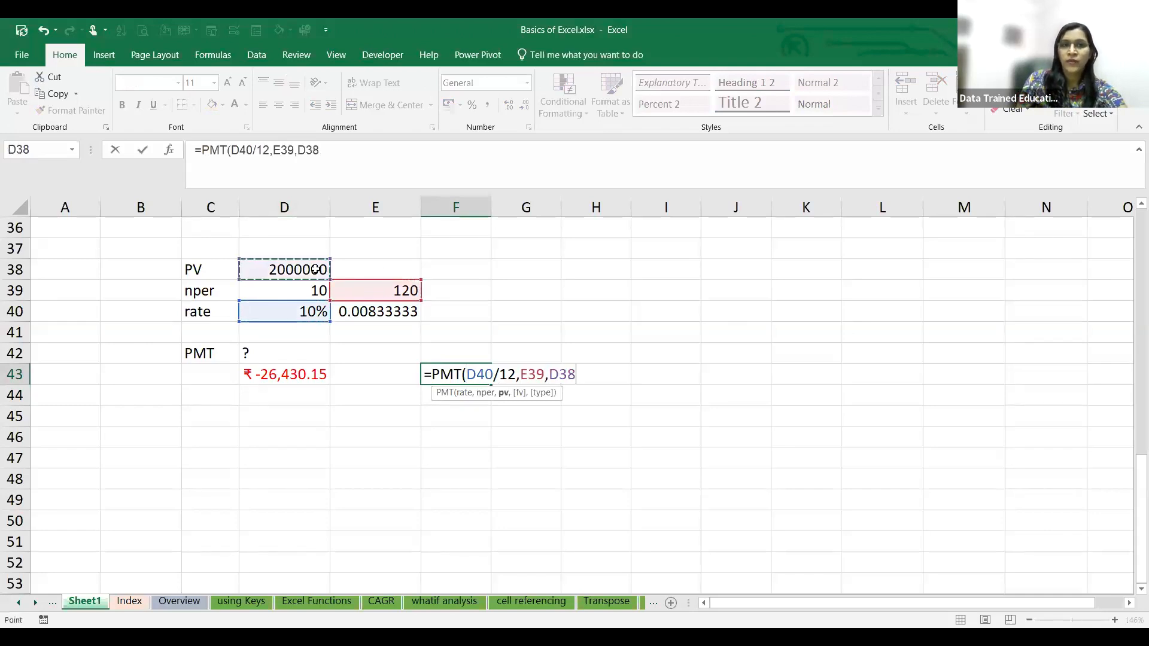
pyautogui.write(',')
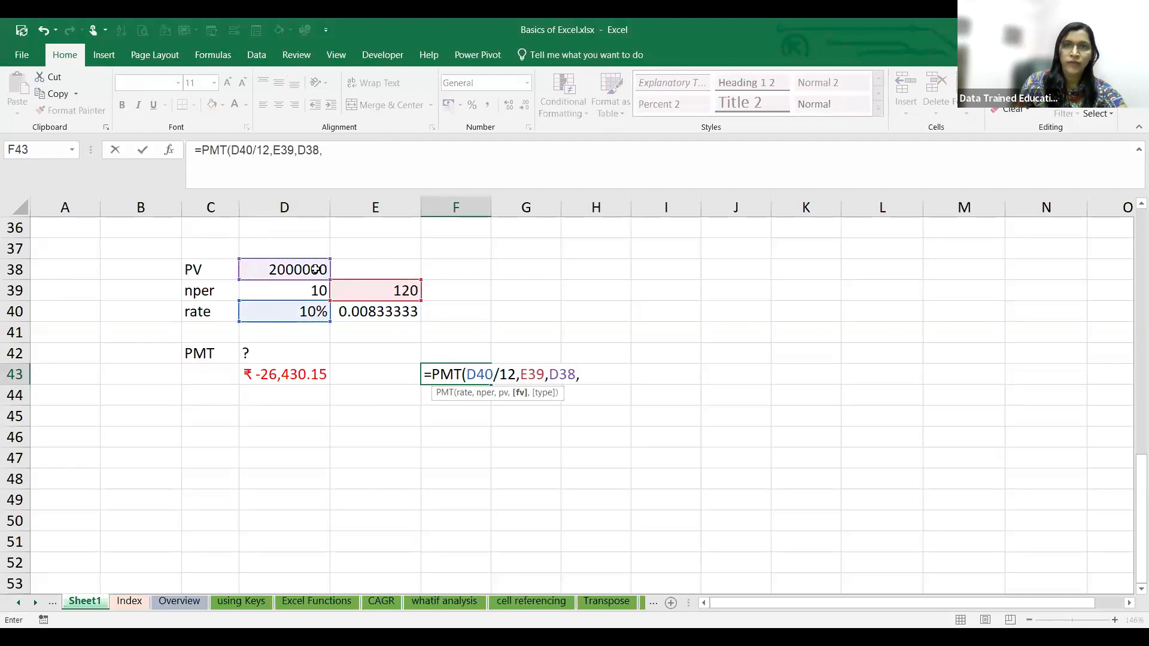
pyautogui.write('0')
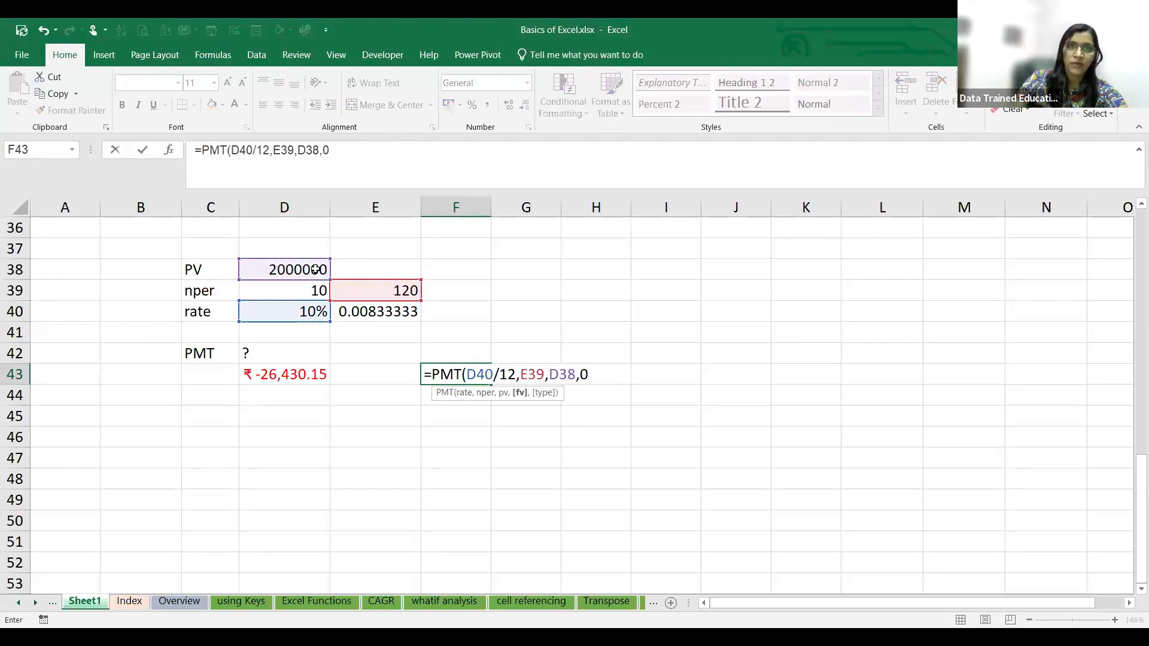
pyautogui.write(',0')
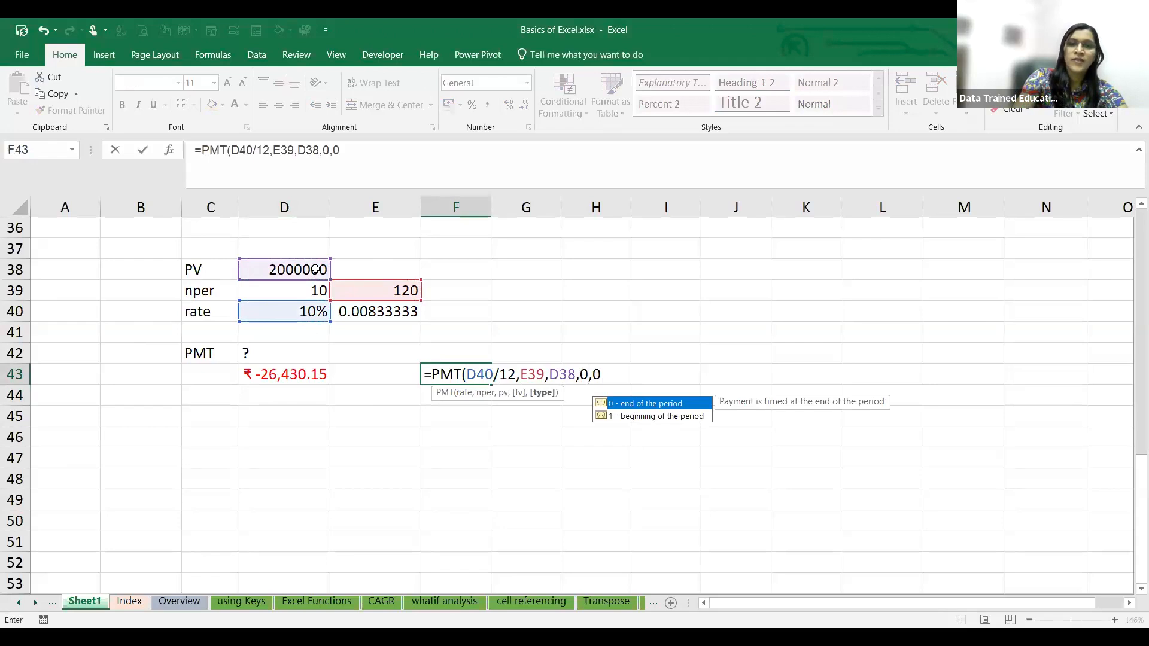
pyautogui.write(')')
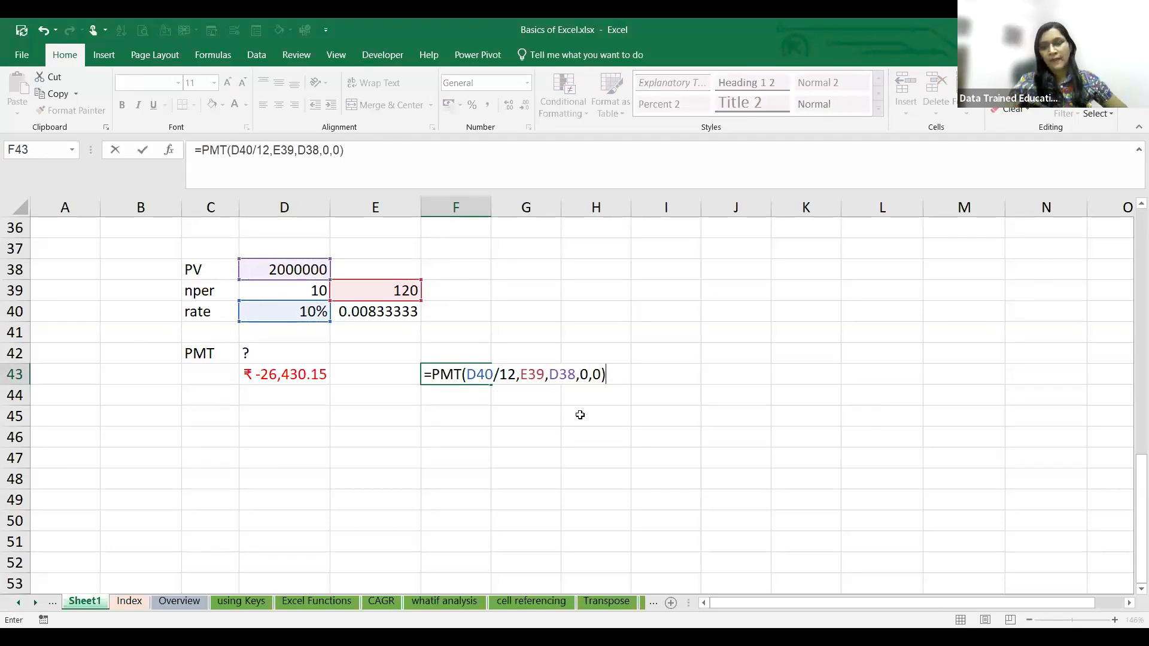
pyautogui.press('Return')
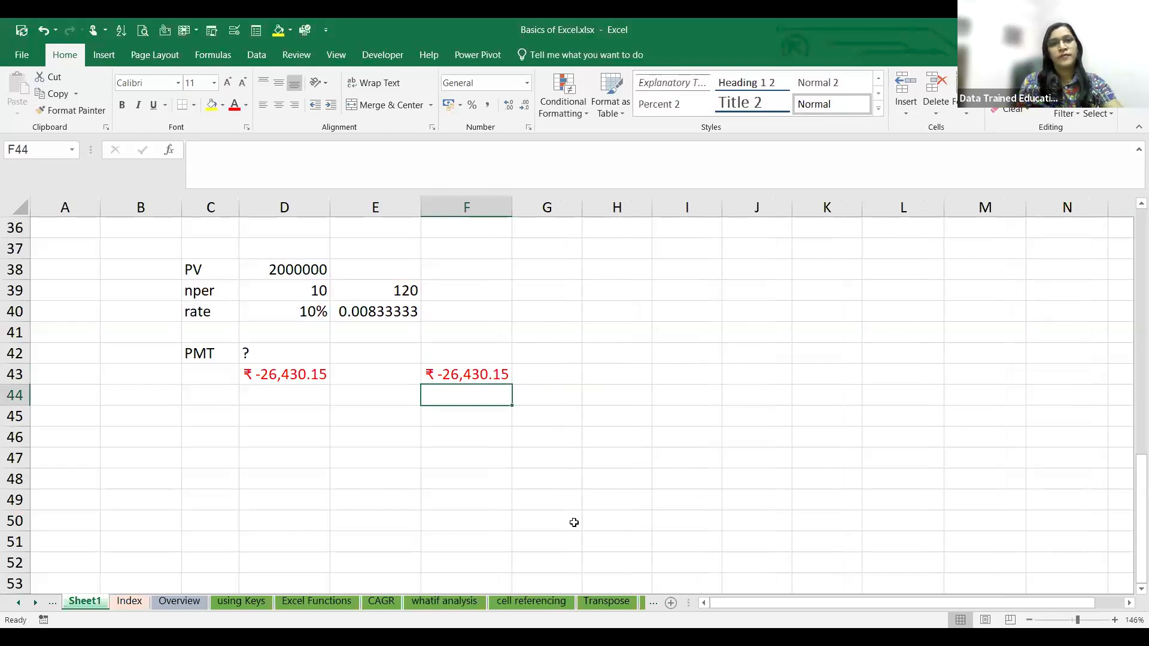
pyautogui.hotkey('alt', 'Tab')
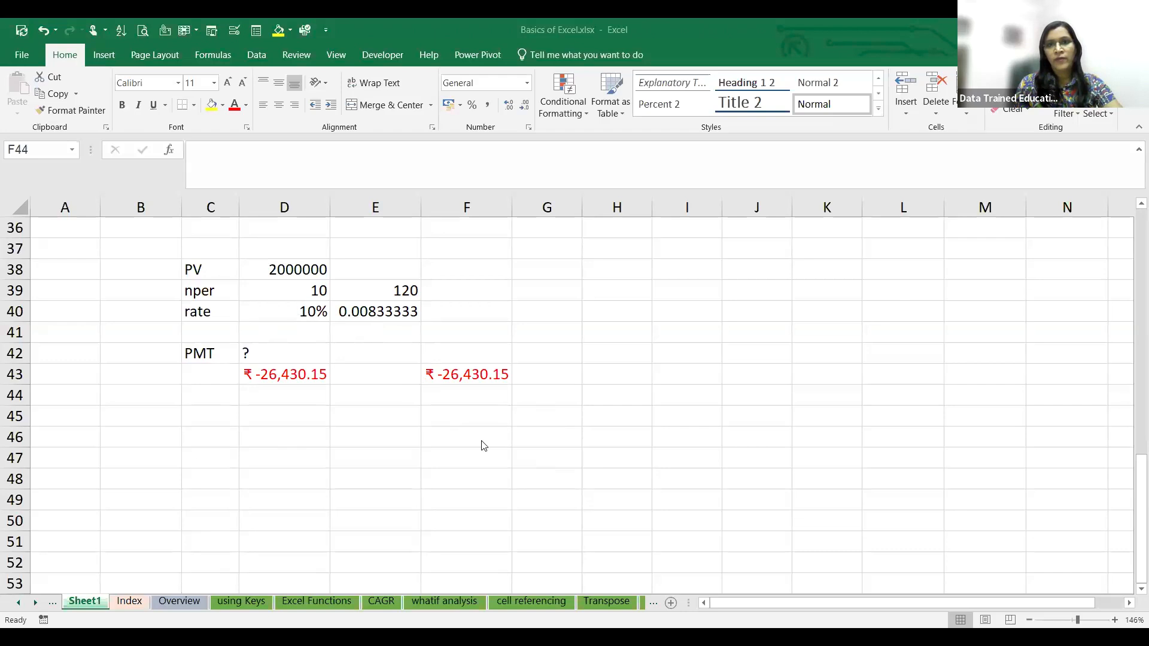
pyautogui.click(395, 314)
pyautogui.click(438, 372)
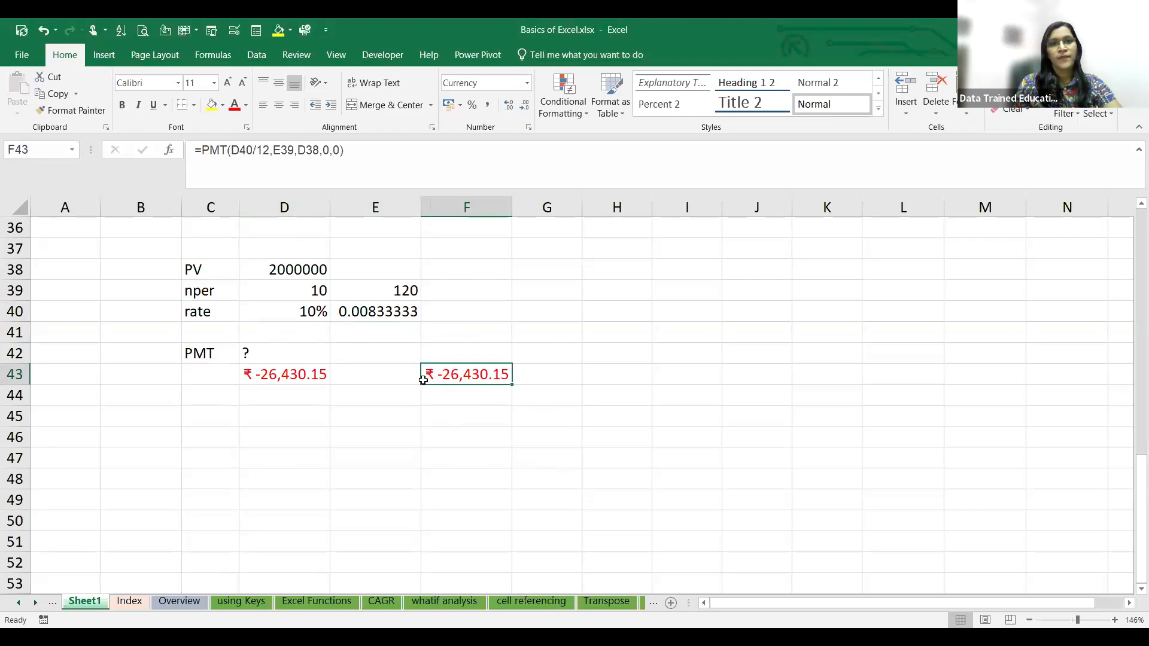
pyautogui.click(449, 417)
pyautogui.write('=')
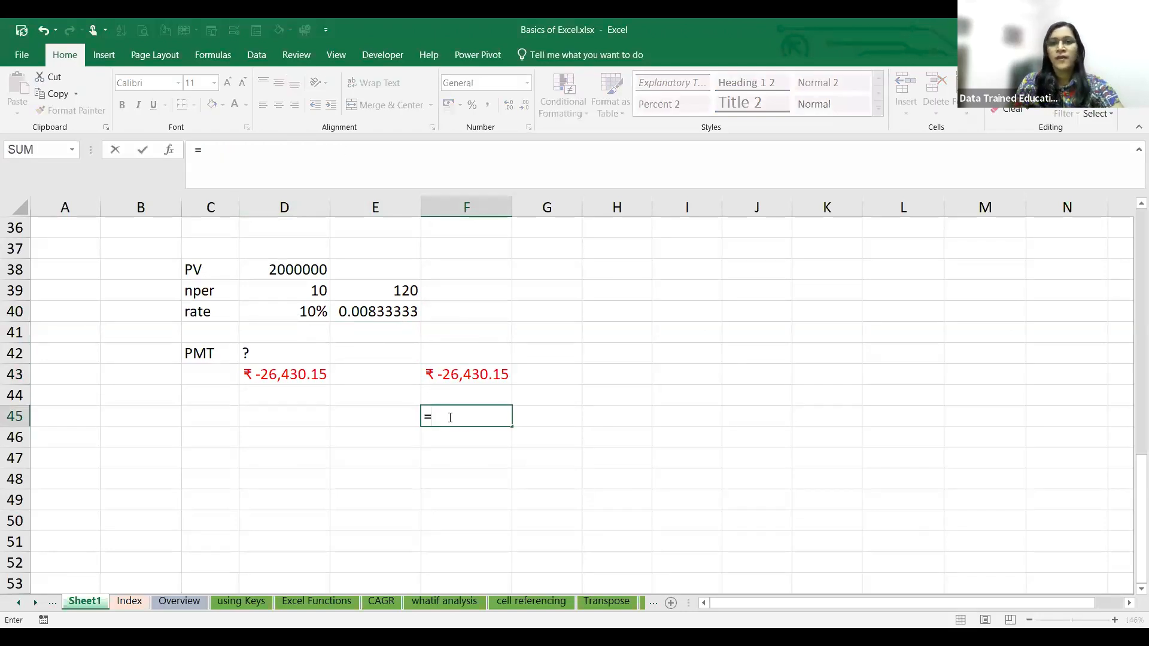
pyautogui.write('PMT(')
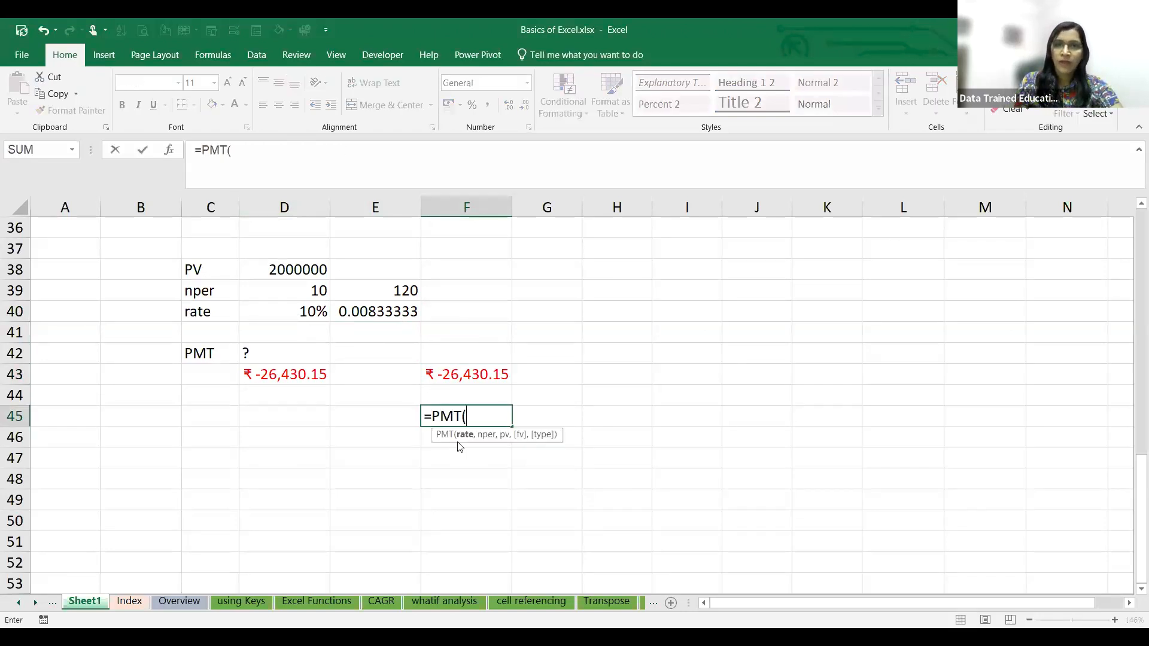
pyautogui.click(466, 418)
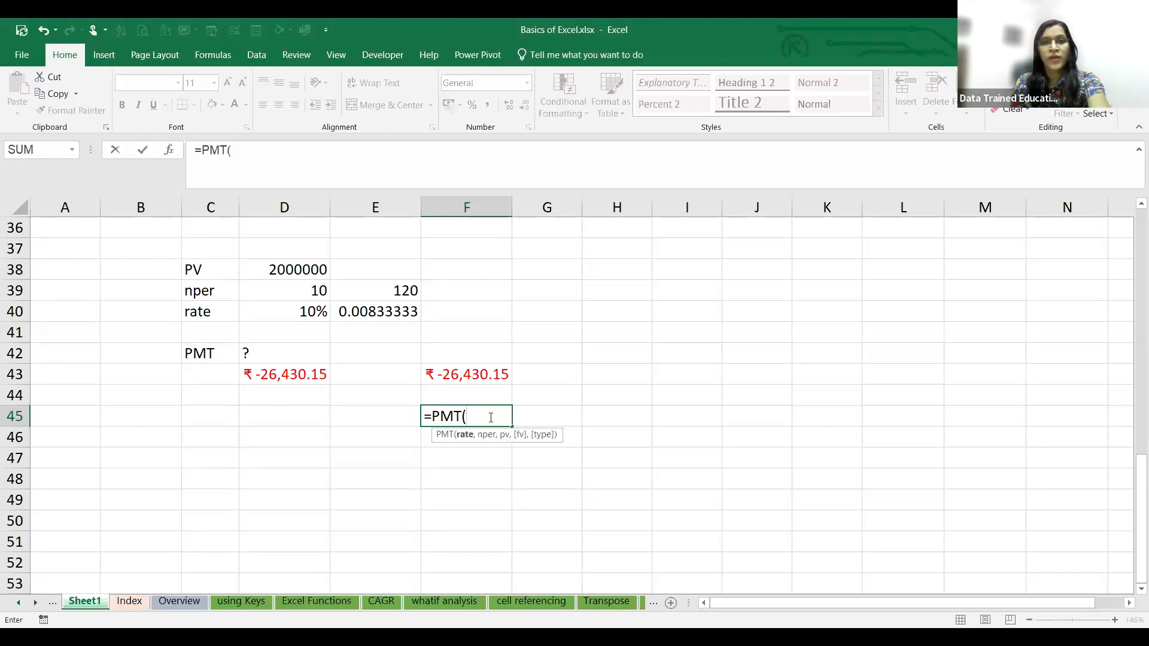
pyautogui.press('Escape')
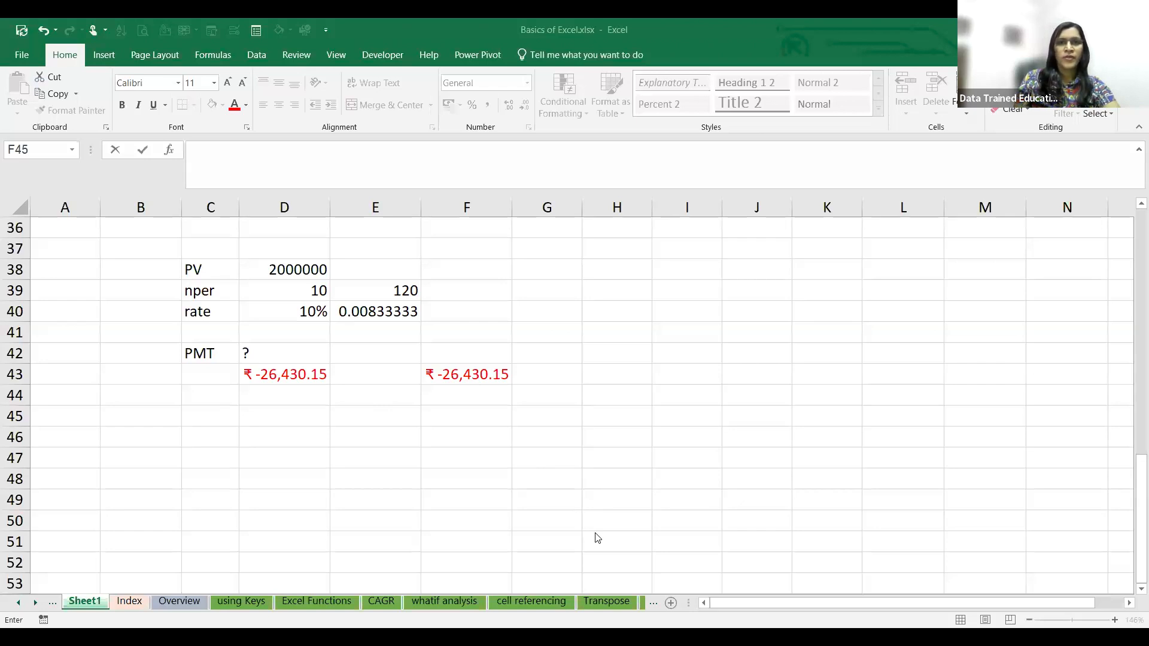
pyautogui.press('Escape')
pyautogui.click(308, 374)
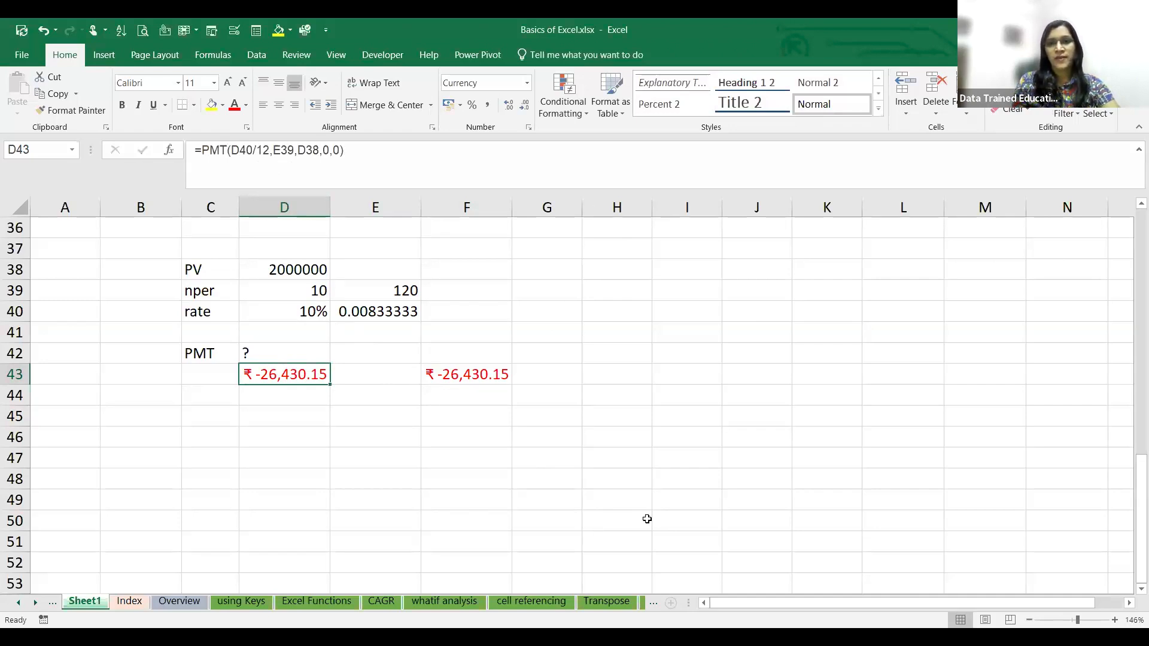
pyautogui.hotkey('alt', 'Tab')
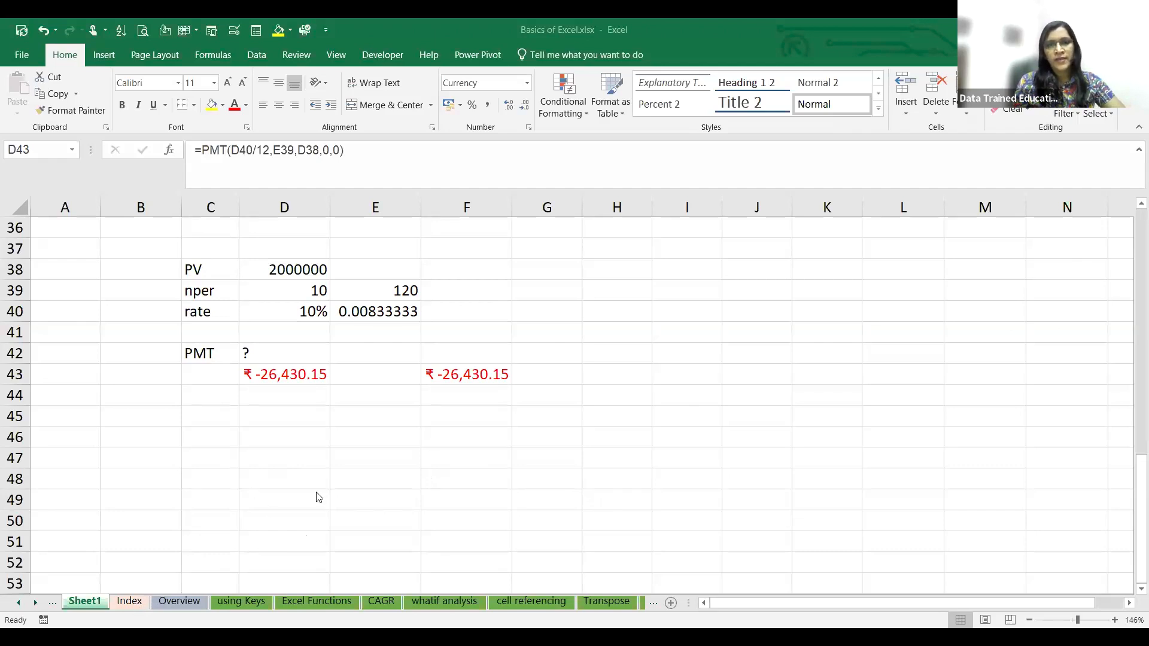
# - On the Transpose sheet, copy the product table L5:O11 to B6 and fit columns C to E to their contents
pyautogui.click(601, 603)
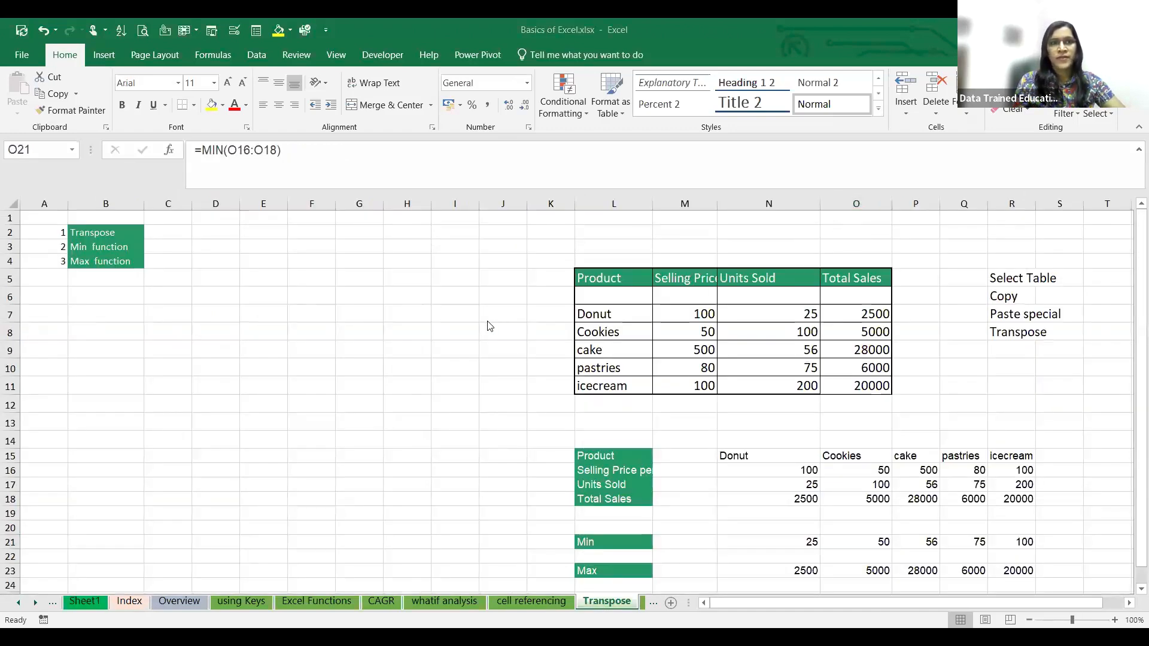
pyautogui.moveTo(604, 283); pyautogui.dragTo(841, 384)
pyautogui.hotkey('ctrl', 'c')
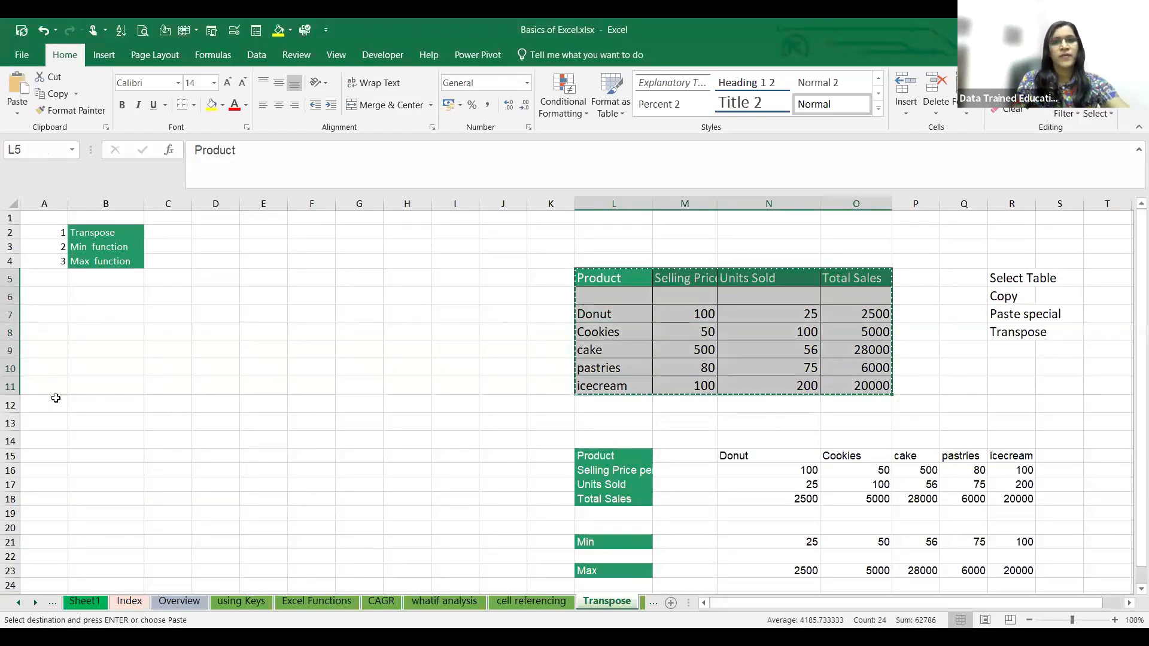
pyautogui.click(91, 301)
pyautogui.hotkey('ctrl', 'v')
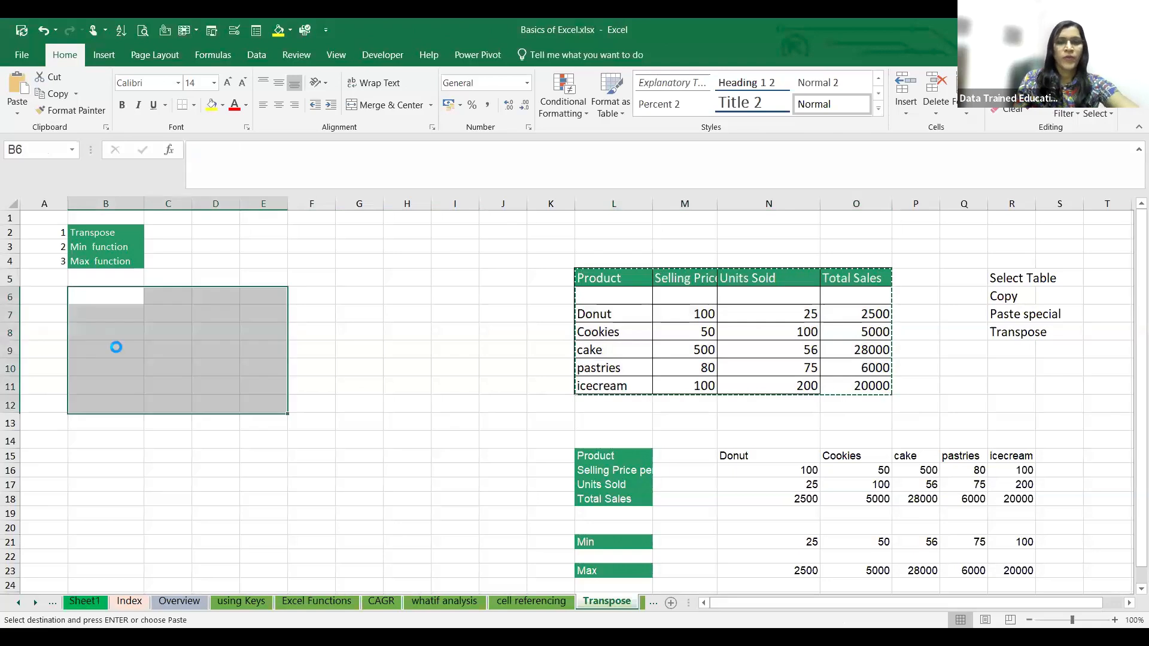
pyautogui.click(402, 402)
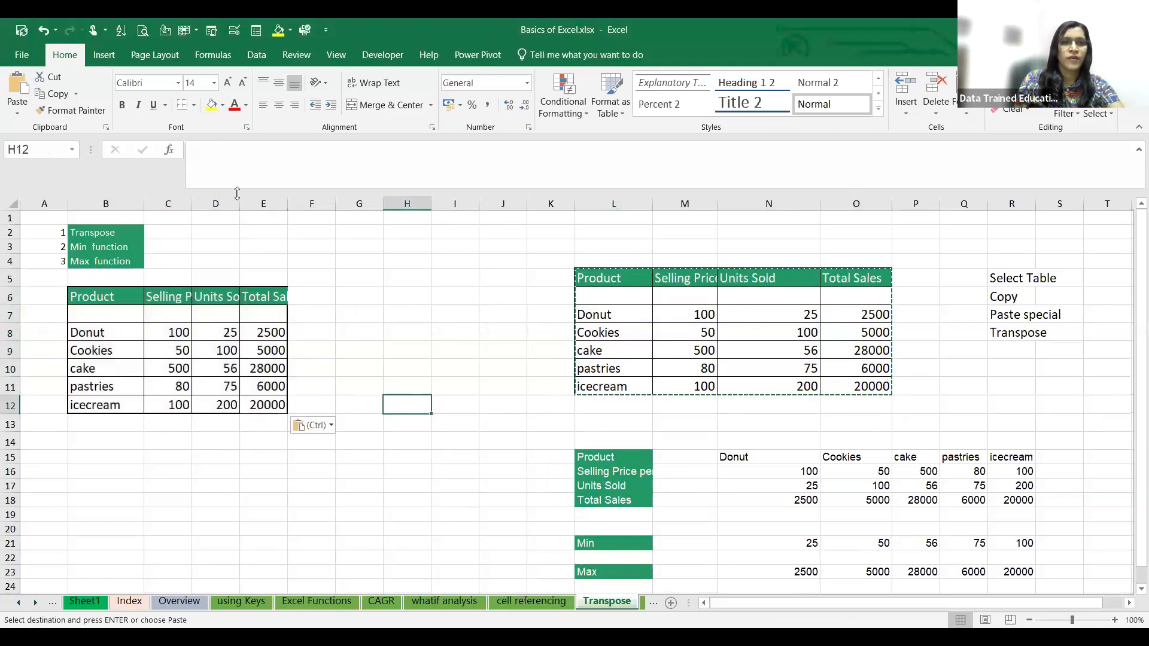
pyautogui.doubleClick(287, 203)
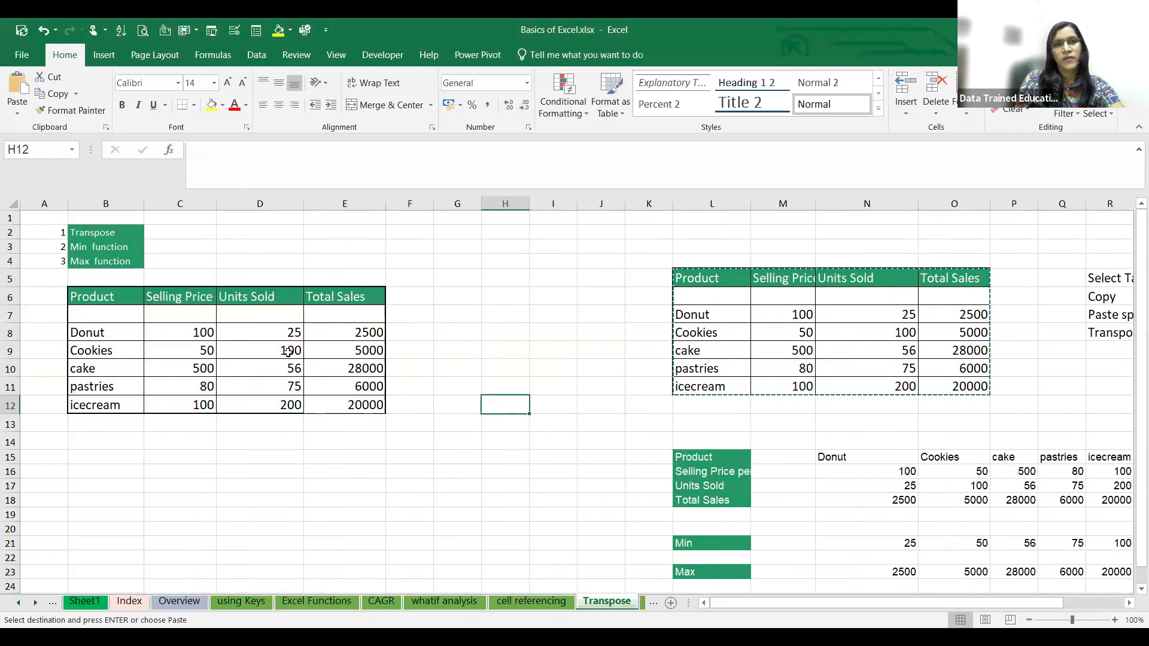
# - Clear the Total Sales values in E8:E12 of the copied table
pyautogui.click(342, 337)
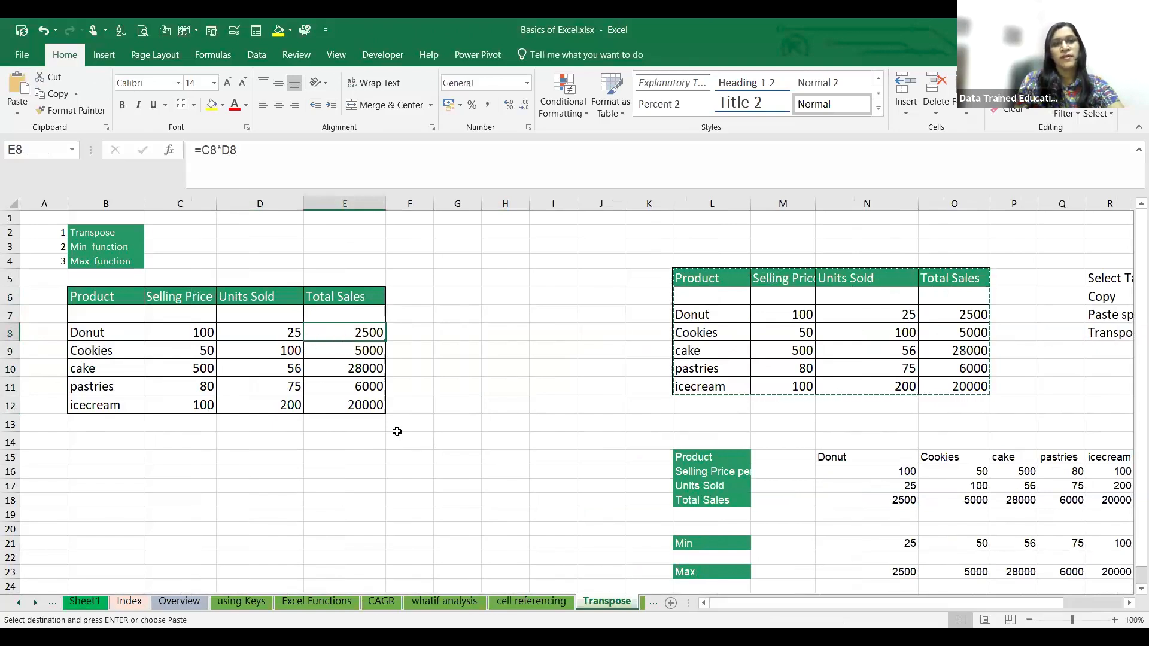
pyautogui.moveTo(346, 338); pyautogui.dragTo(357, 398)
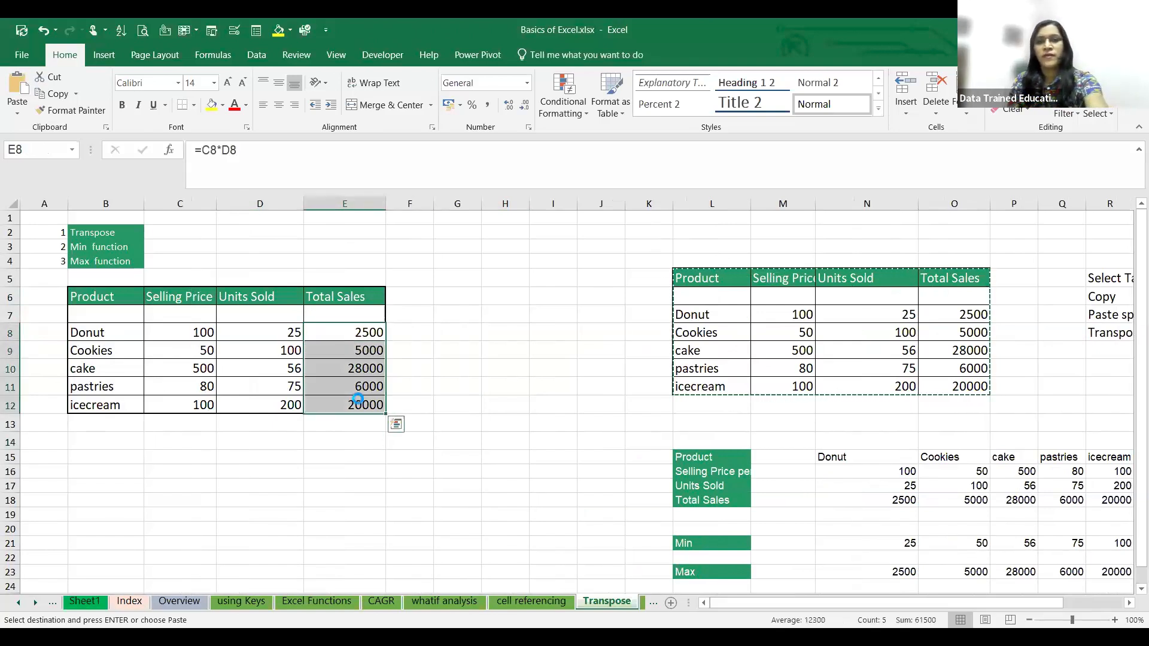
pyautogui.press('Delete')
# - Calculate the Donut total sales in E8 with =D8*C8 and fill the formula down to E12
pyautogui.click(359, 333)
pyautogui.write('=')
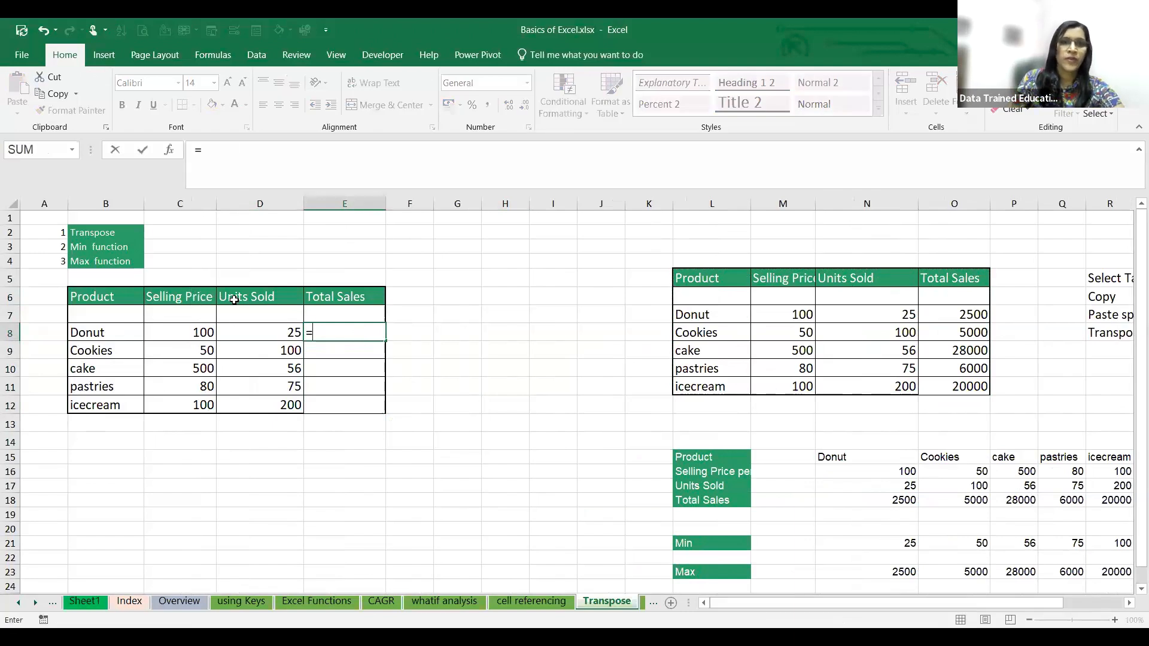
pyautogui.click(259, 326)
pyautogui.write('*')
pyautogui.click(193, 330)
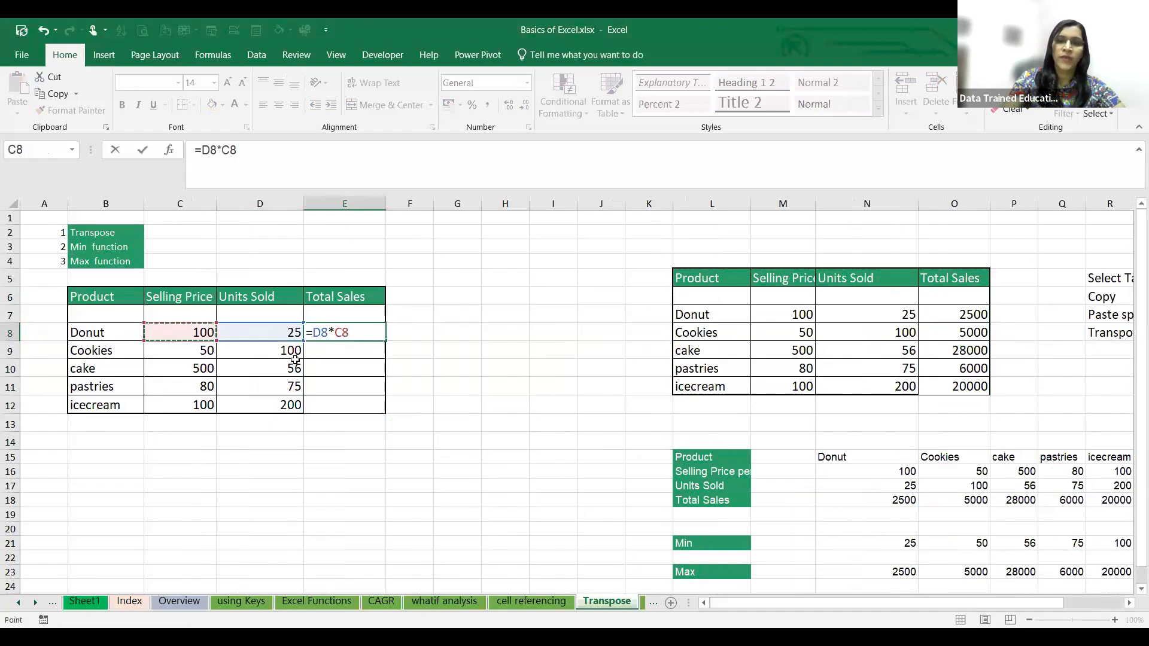
pyautogui.press('Return')
pyautogui.click(371, 333)
pyautogui.moveTo(386, 344); pyautogui.dragTo(387, 411)
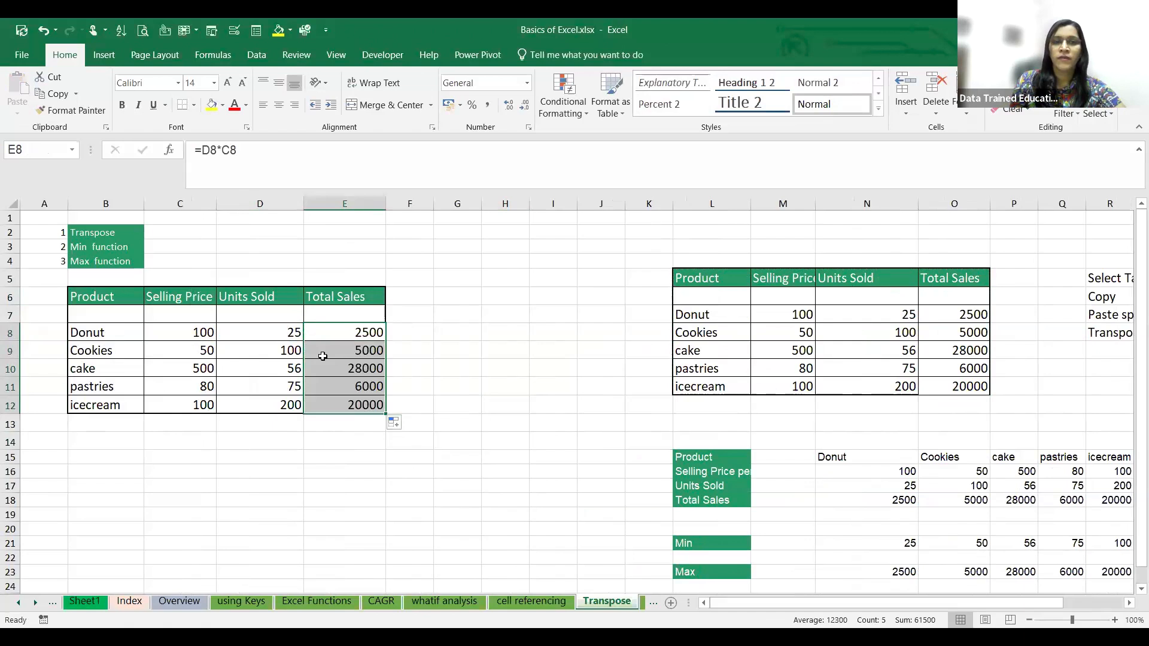
pyautogui.click(383, 472)
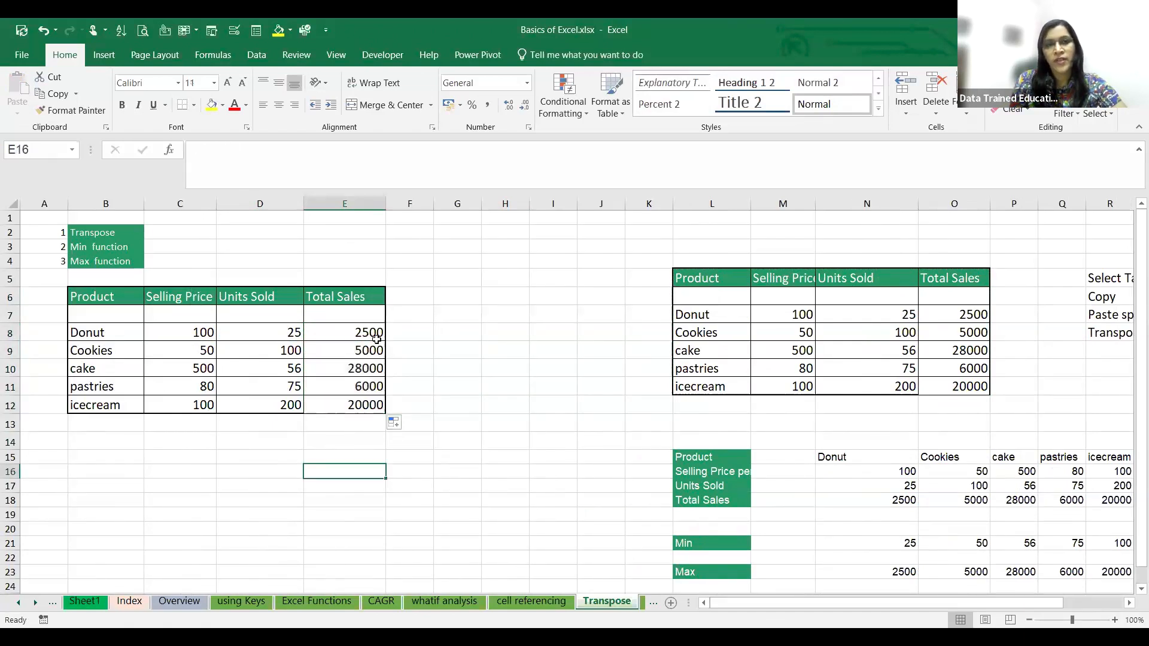
# - Copy the product table B6:E12 on the Transpose sheet
pyautogui.click(367, 330)
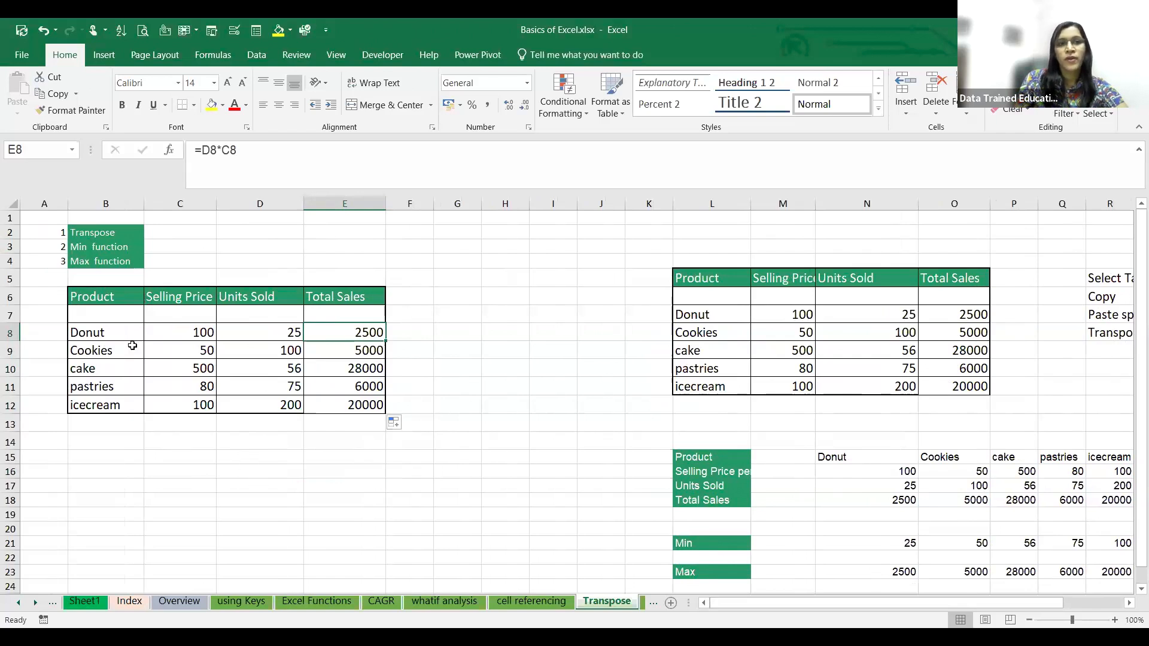
pyautogui.moveTo(106, 295); pyautogui.dragTo(363, 402)
pyautogui.hotkey('ctrl', 'c')
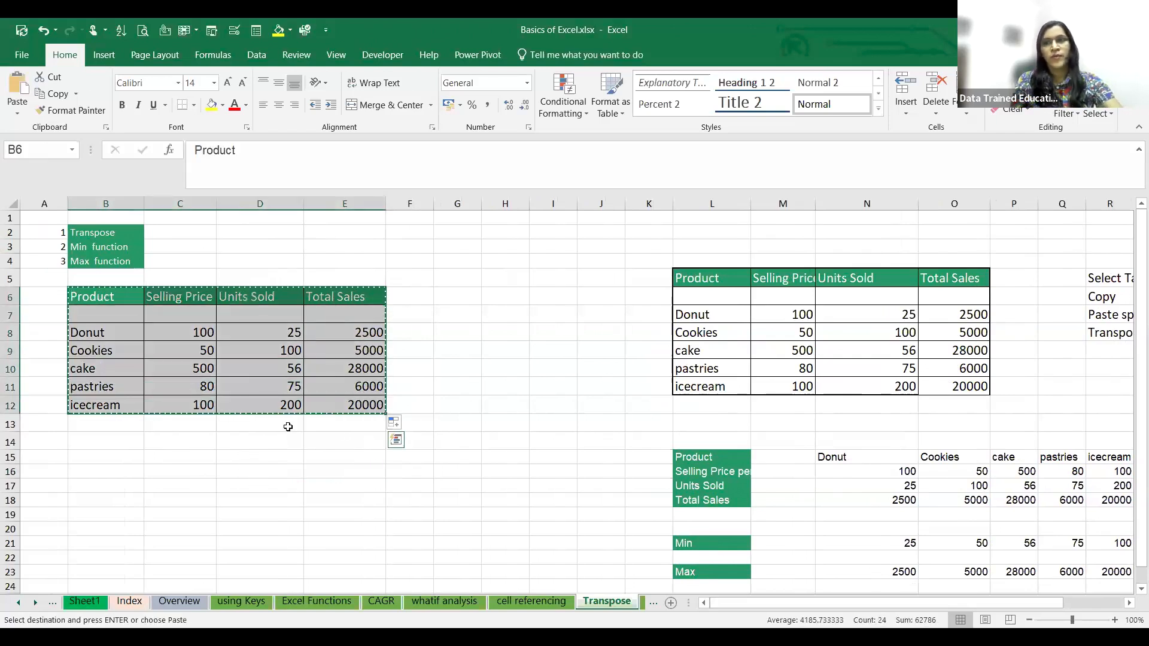
# - Try a regular paste of the copied table at D15 and undo it
pyautogui.click(259, 459)
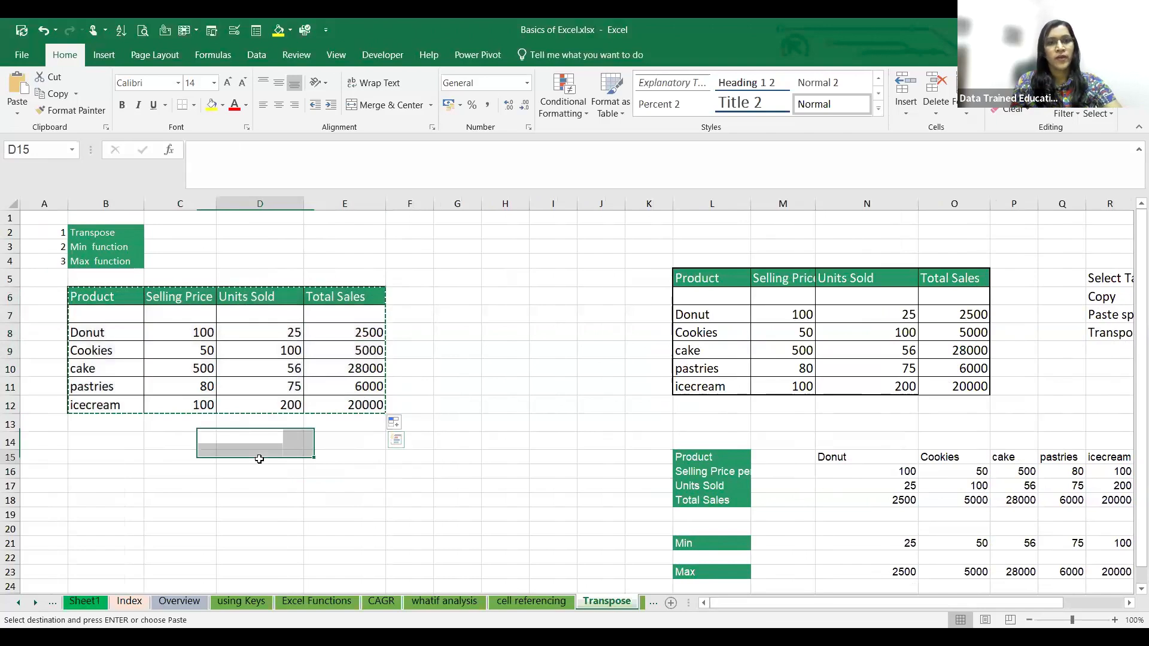
pyautogui.rightClick(259, 459)
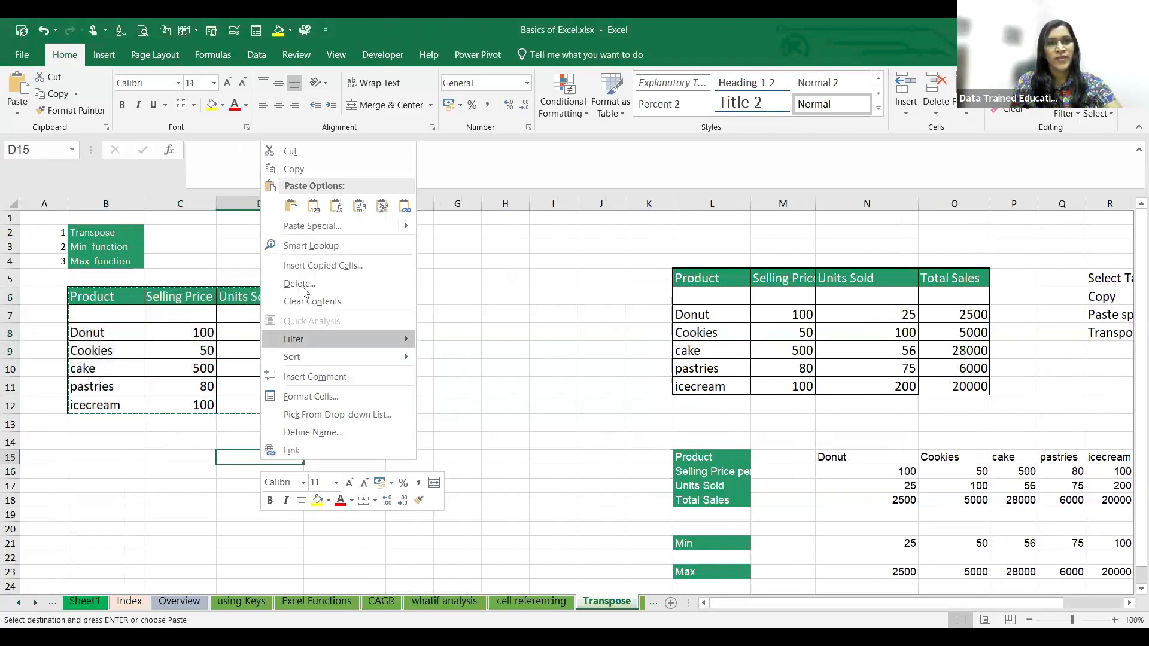
pyautogui.click(291, 207)
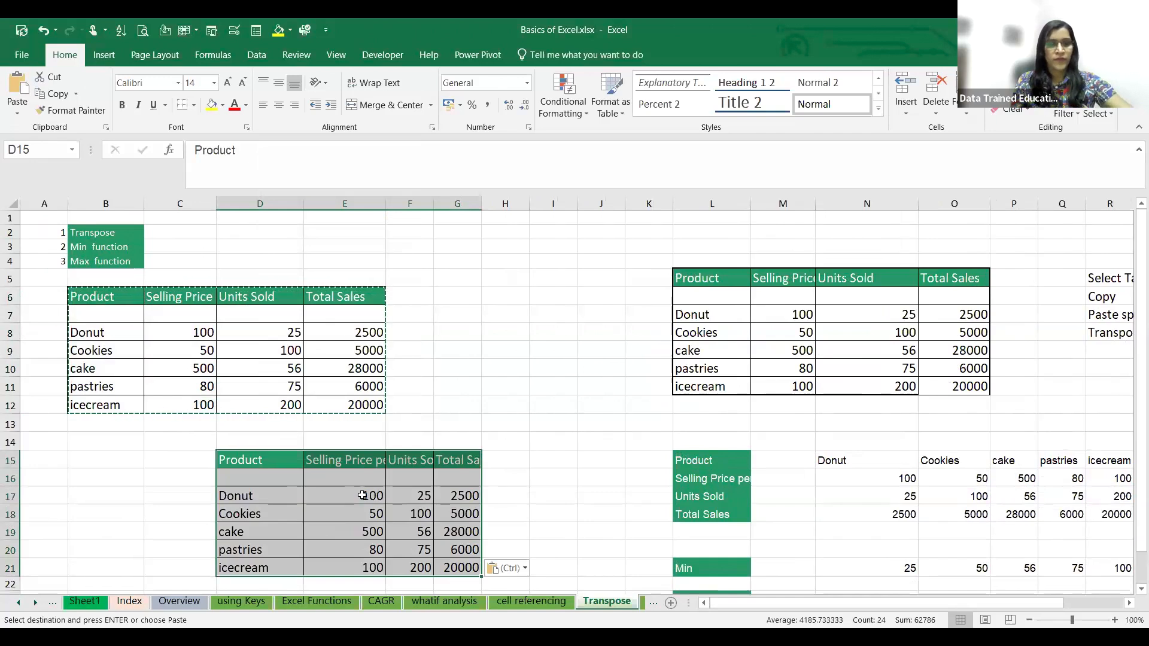
pyautogui.hotkey('ctrl', 'z')
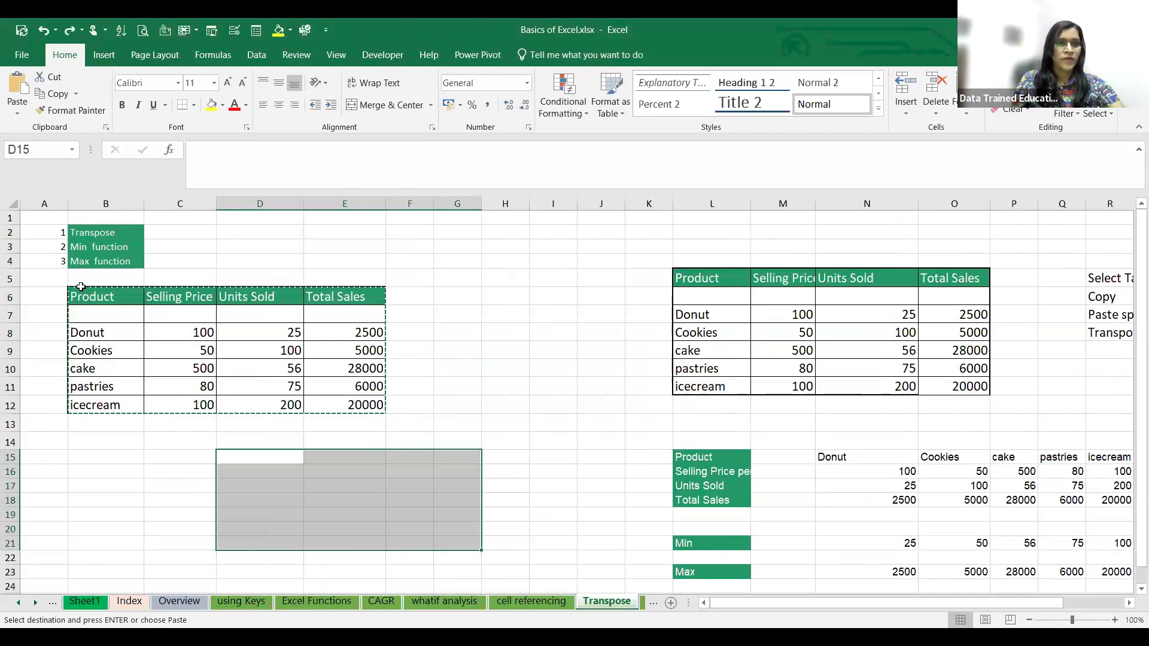
# - Paste the product table B6:E12 transposed at B15 with Paste Special and widen columns B and H
pyautogui.moveTo(81, 289); pyautogui.dragTo(333, 403)
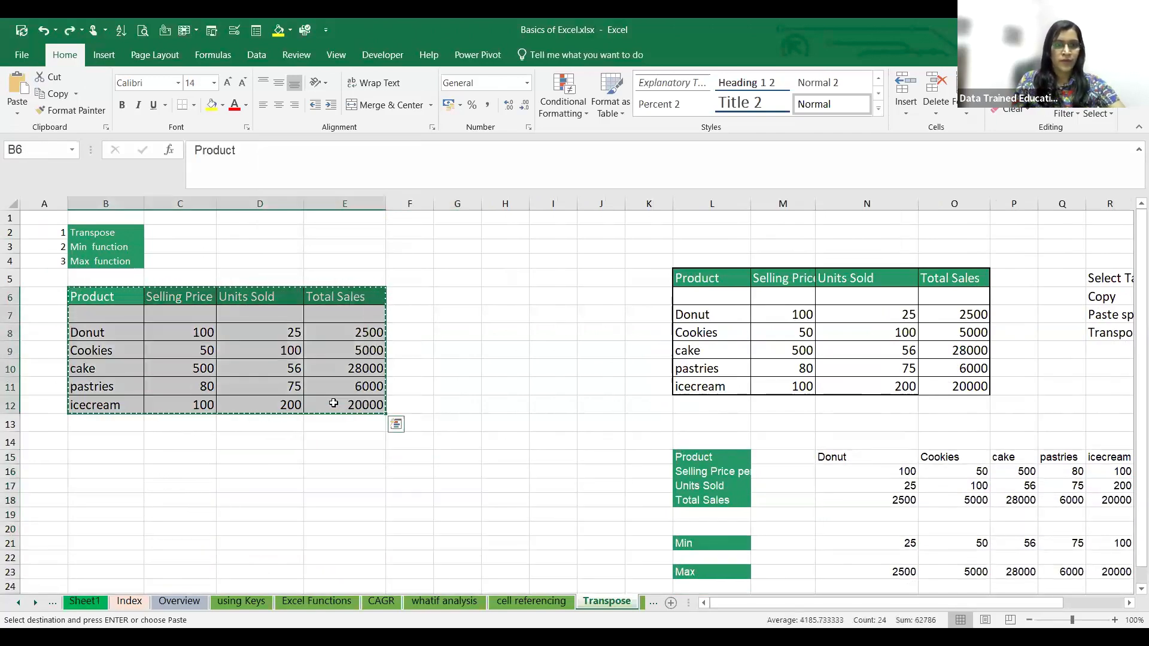
pyautogui.rightClick(88, 456)
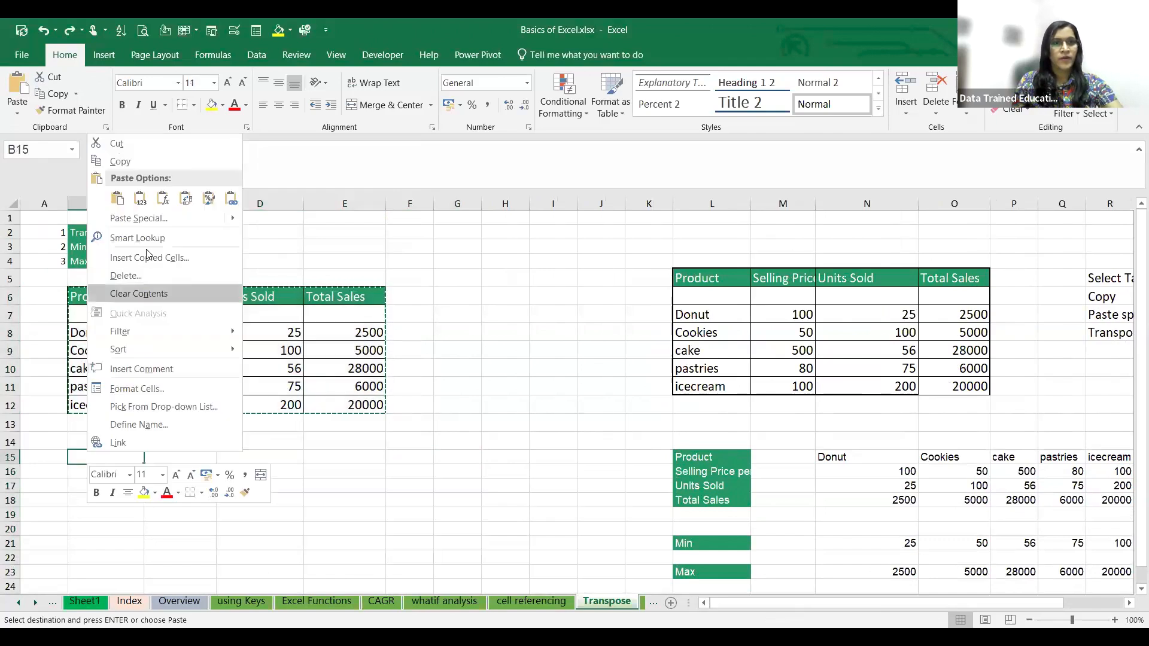
pyautogui.click(157, 217)
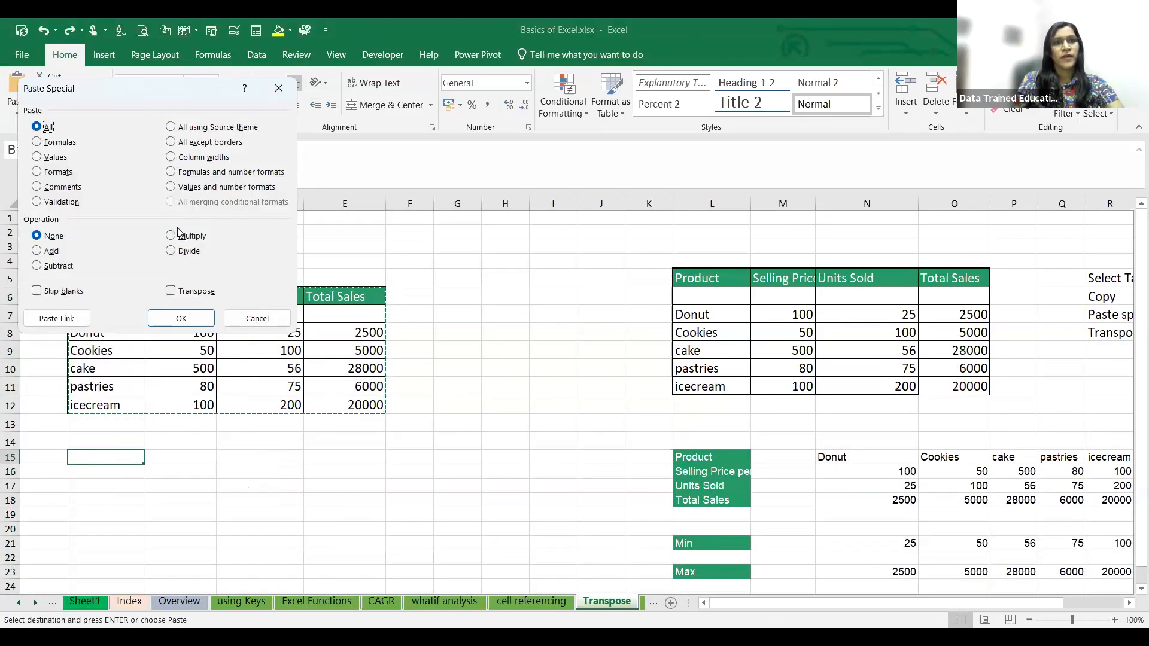
pyautogui.click(175, 293)
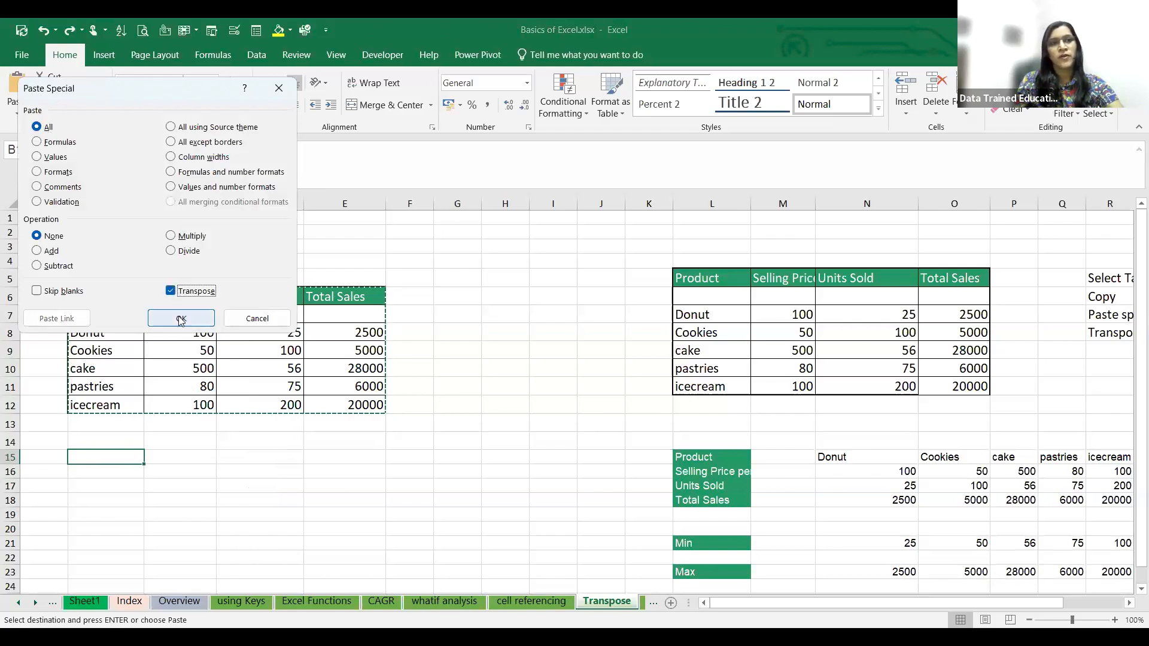
pyautogui.press('Return')
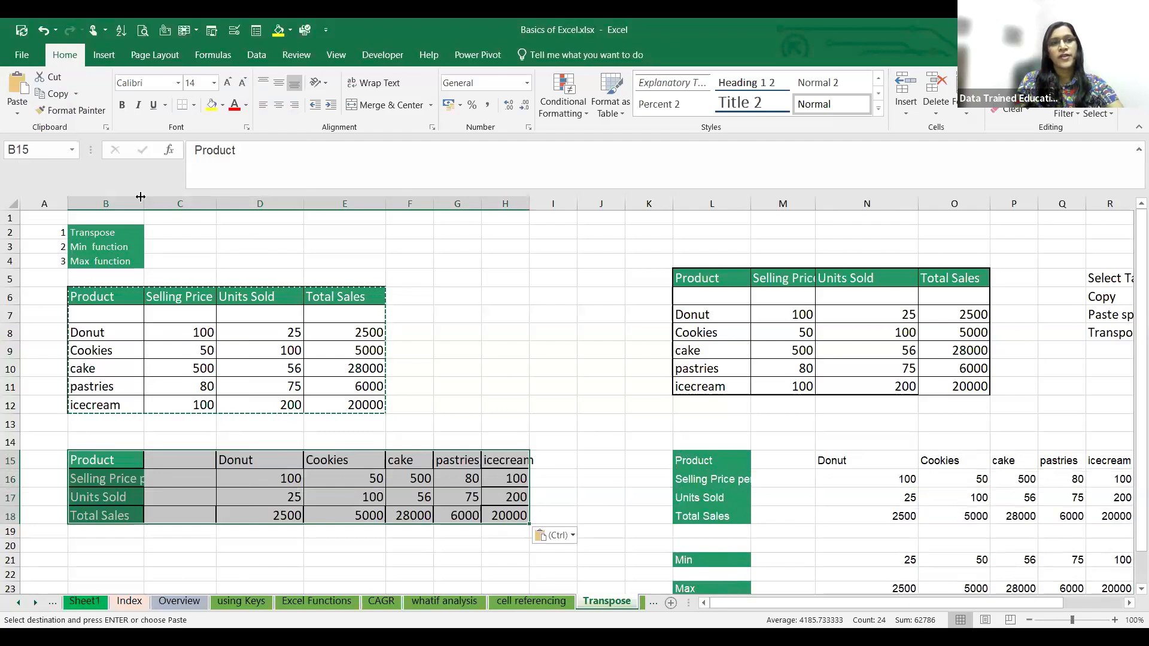
pyautogui.moveTo(140, 197); pyautogui.dragTo(175, 197)
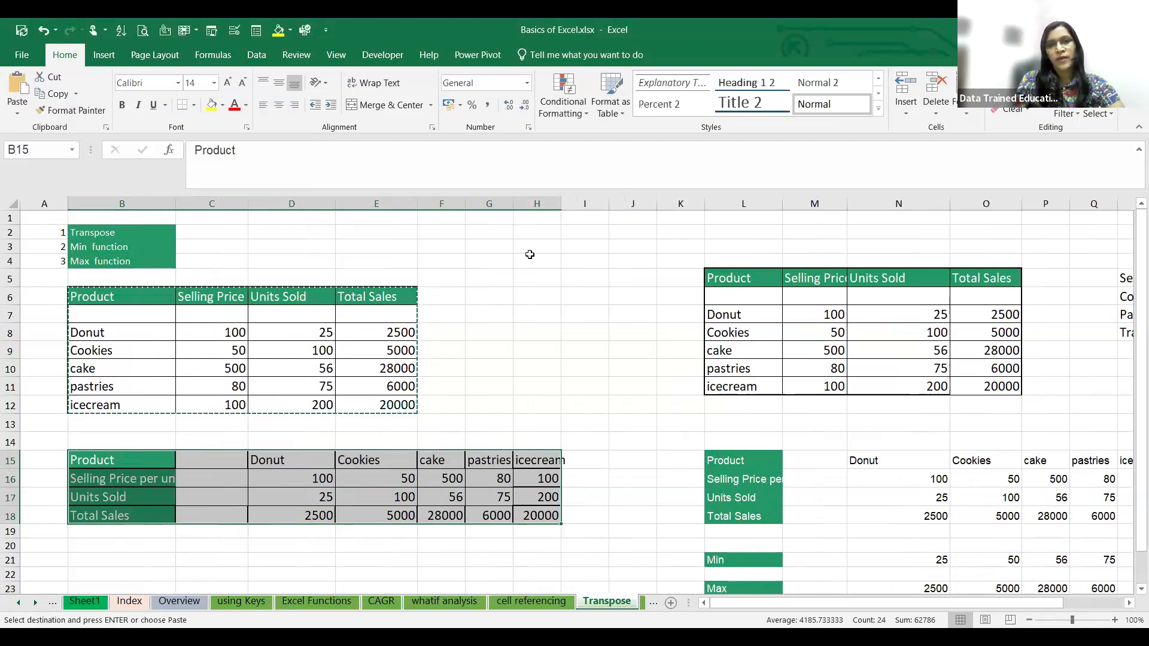
pyautogui.moveTo(556, 204); pyautogui.dragTo(572, 234)
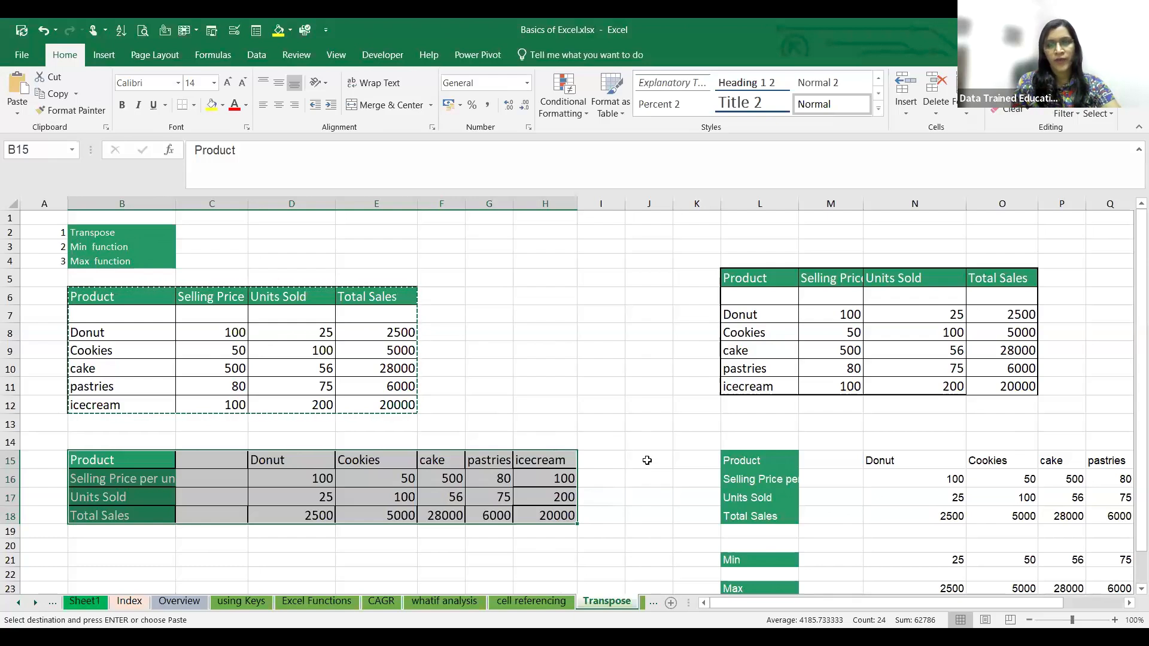
# - Review the session topics and subtopics on the Index sheet
pyautogui.scroll(-3, 391, 530)
pyautogui.scroll(3, 390, 531)
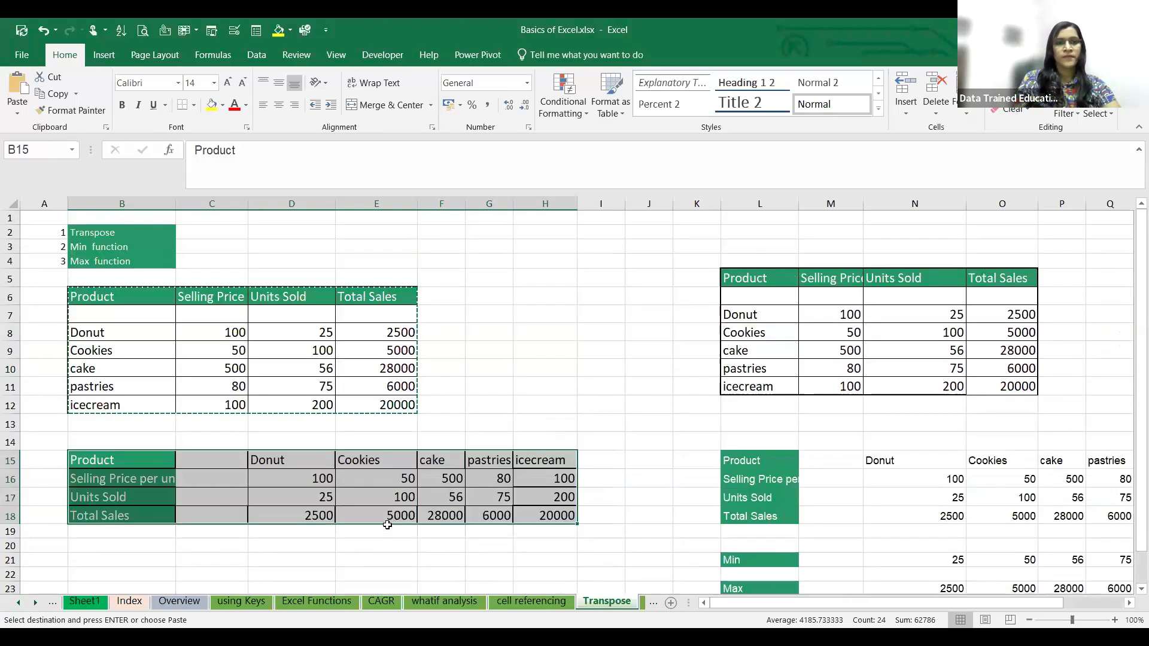
pyautogui.click(119, 599)
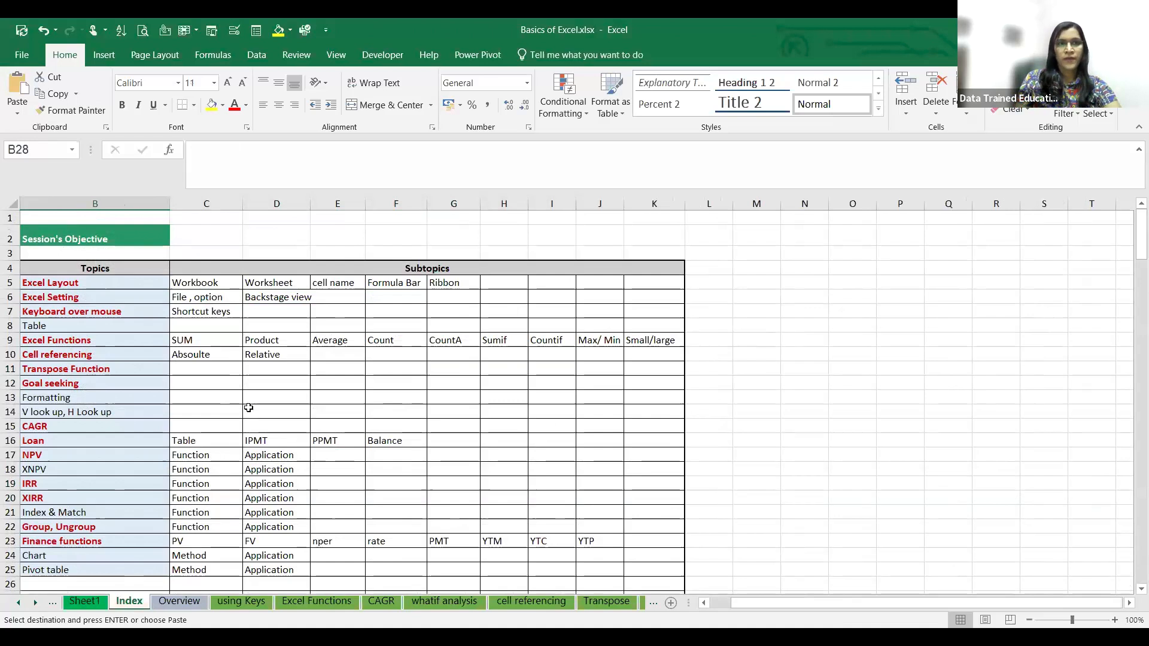
# - Go to Sheet2 and clear the existing contents of the block starting at B6
pyautogui.click(18, 603)
pyautogui.click(18, 603)
pyautogui.click(17, 604)
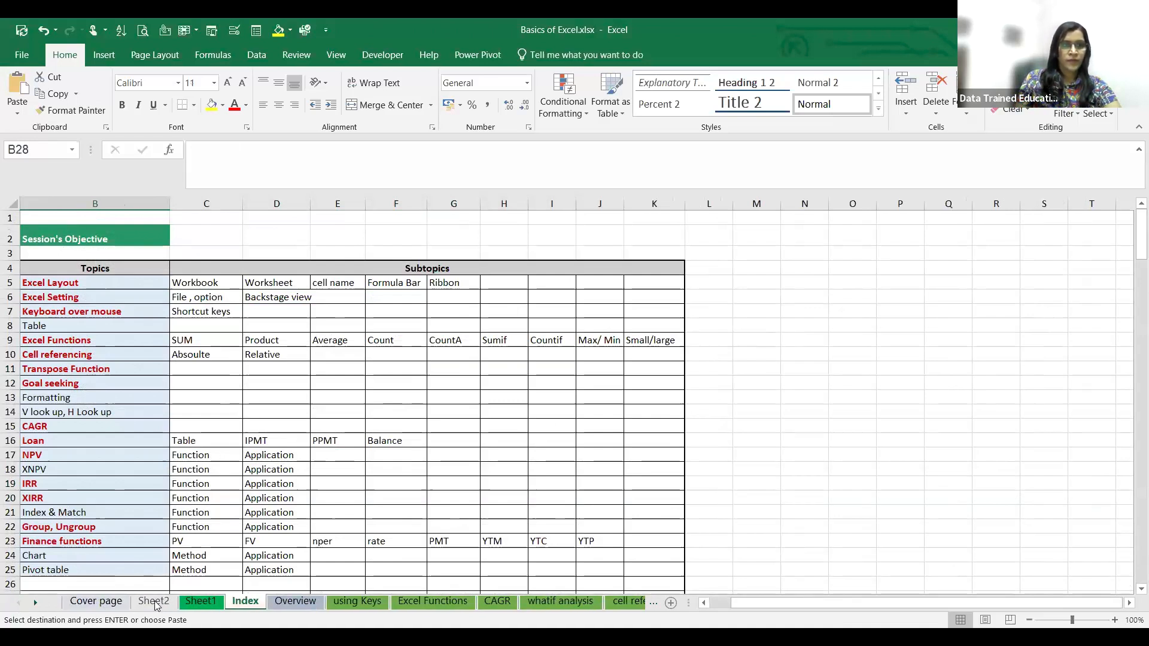
pyautogui.click(760, 230)
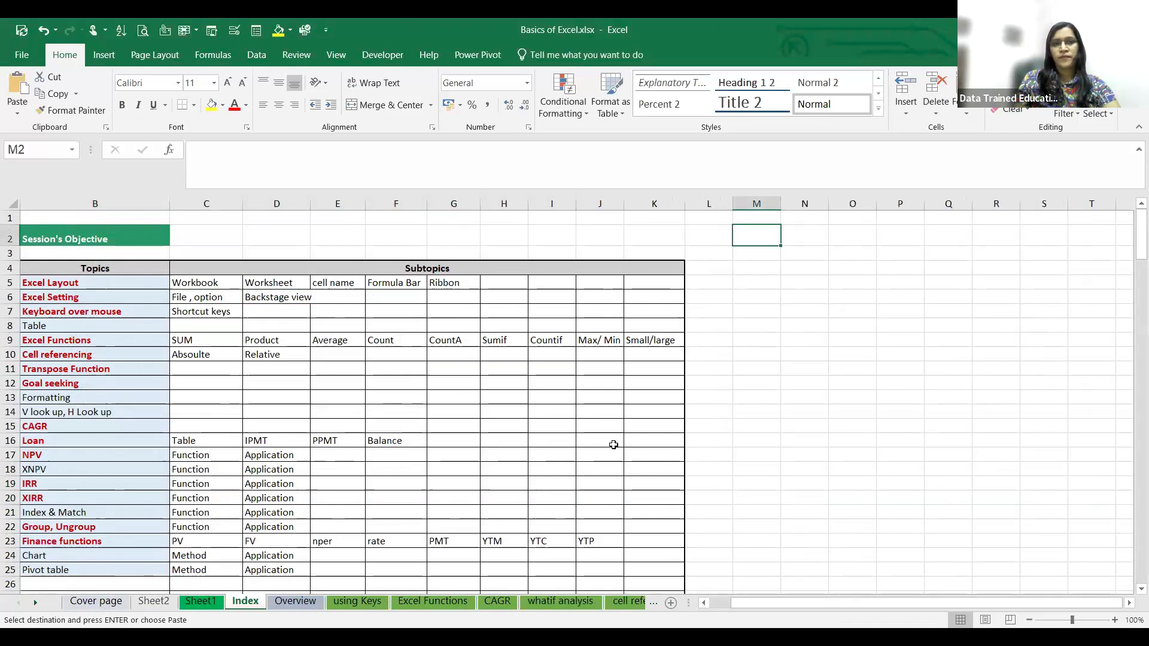
pyautogui.click(152, 601)
pyautogui.moveTo(77, 289); pyautogui.dragTo(404, 467)
pyautogui.press('Delete')
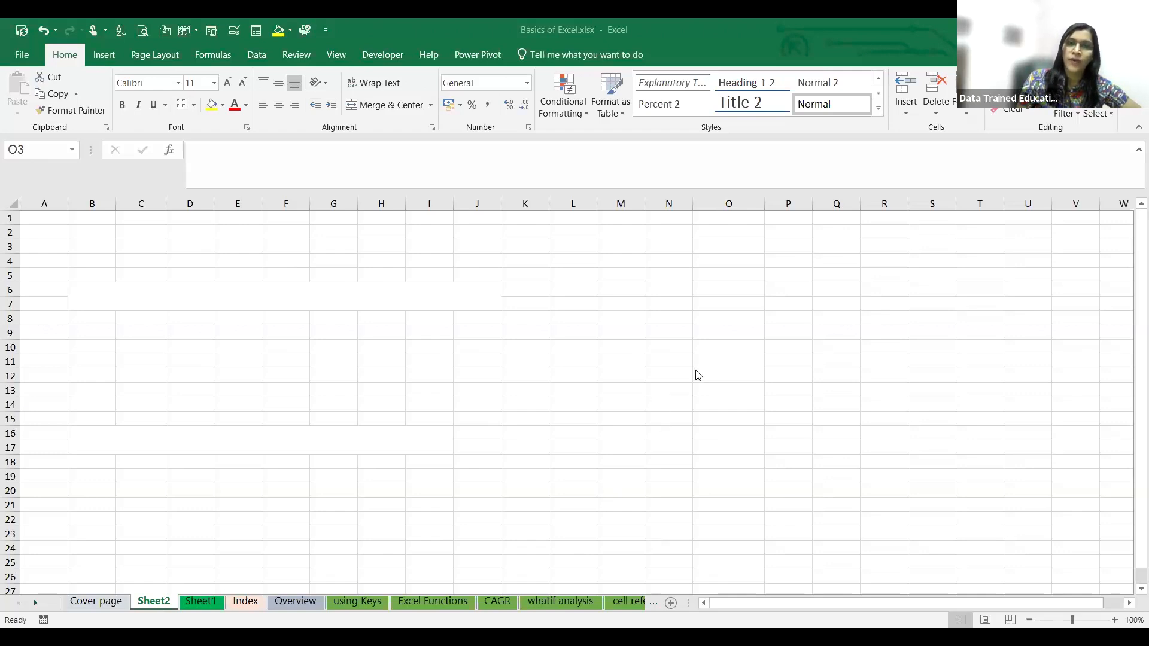
# - Enter the heading "Excel workbook" in O8 of Sheet2
pyautogui.click(739, 320)
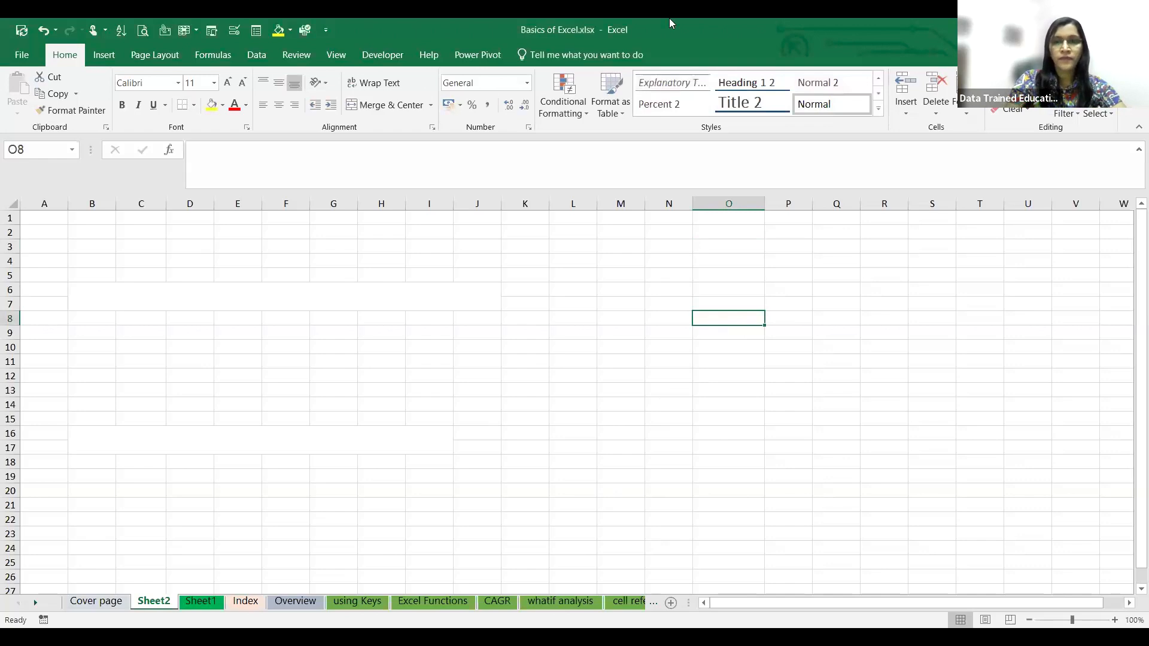
pyautogui.write('Exc')
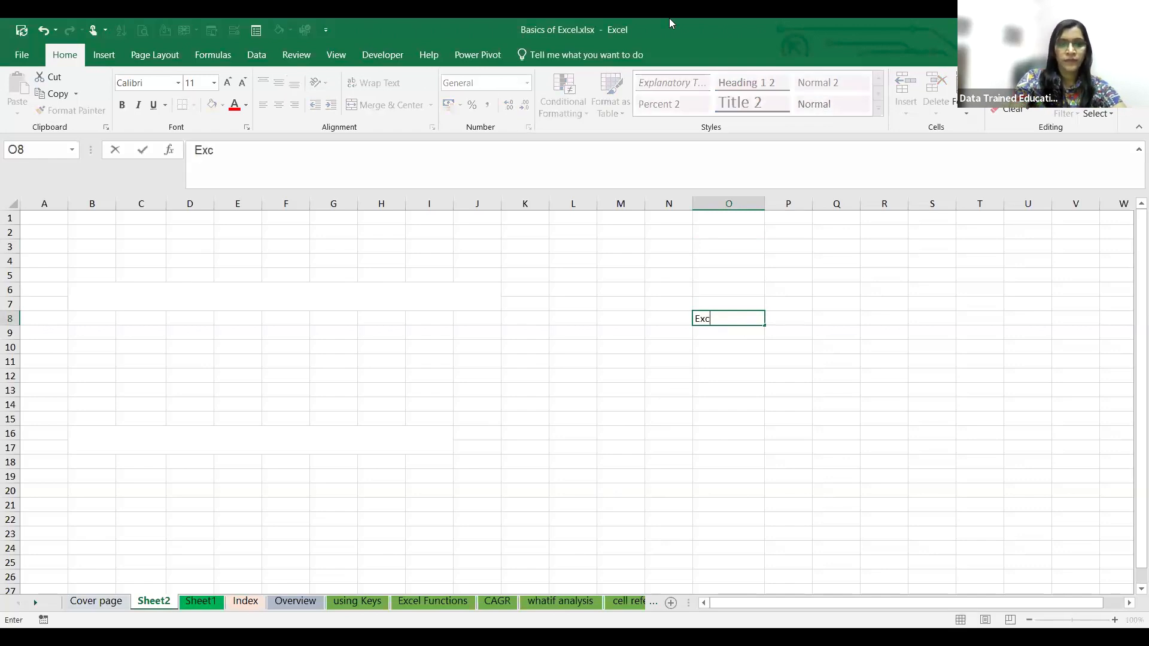
pyautogui.write('el Sheet')
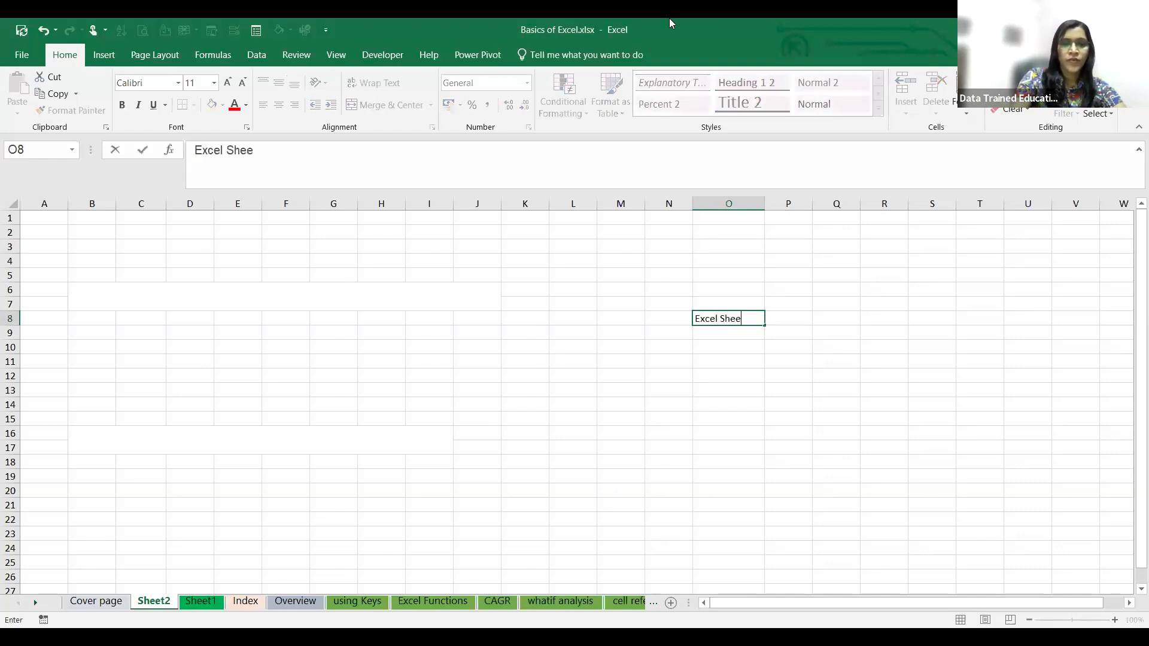
pyautogui.press('BackSpace')
pyautogui.press('BackSpace')
pyautogui.press('BackSpace')
pyautogui.press('BackSpace')
pyautogui.press('BackSpace')
pyautogui.write('workbook')
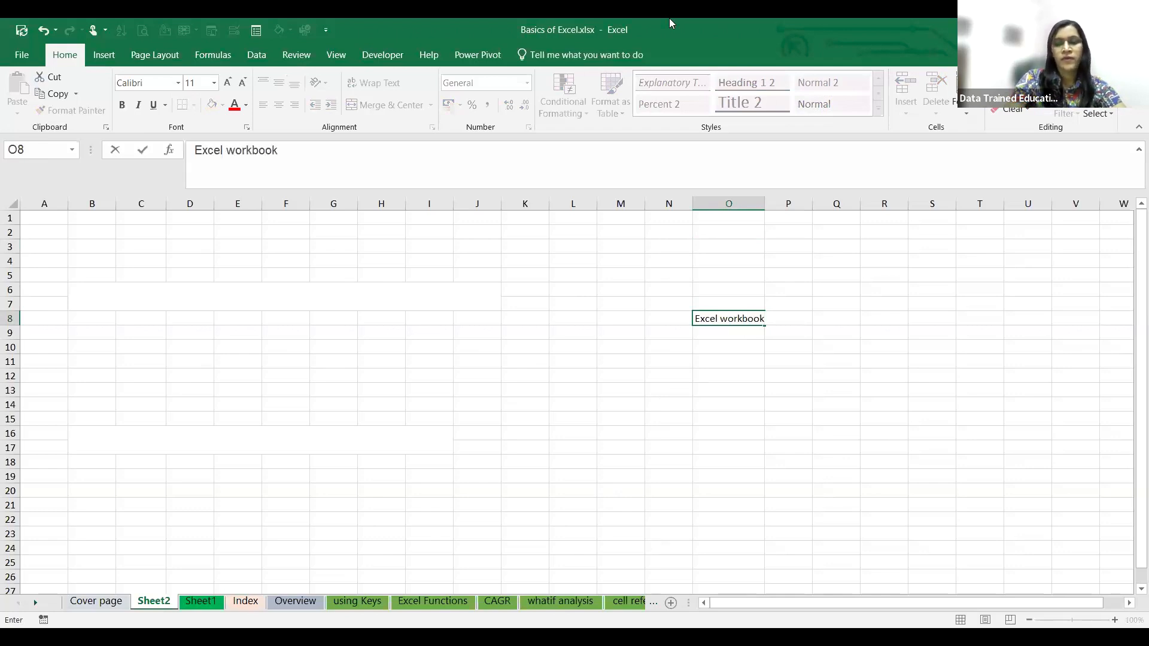
pyautogui.press('Return')
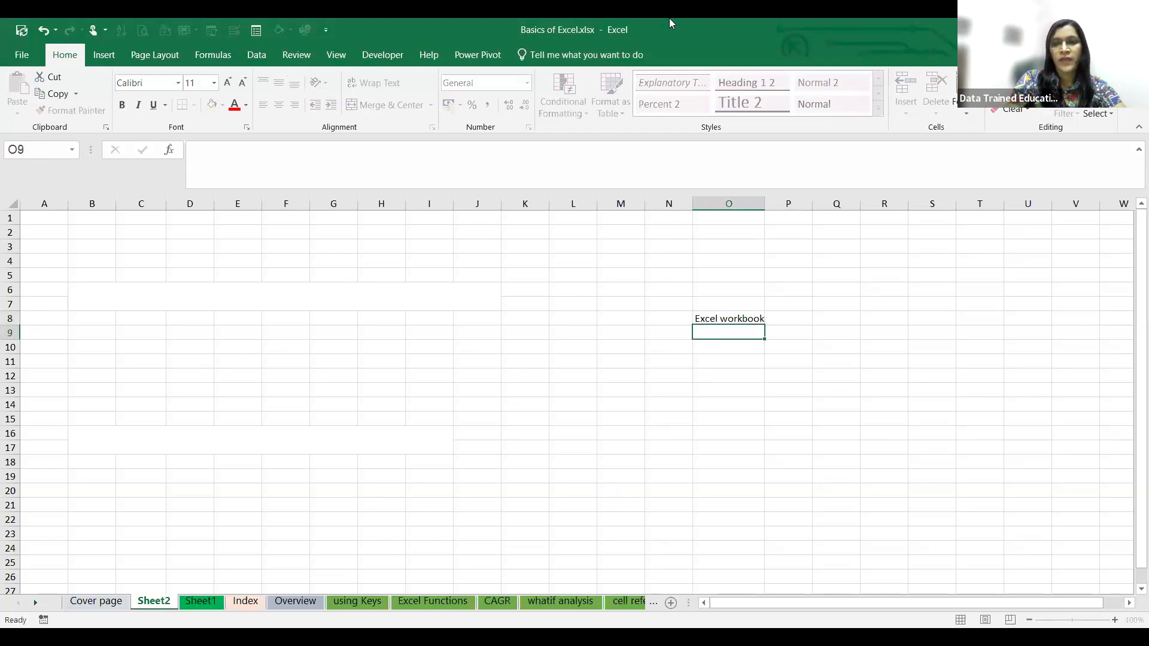
# - List PV, FV, PMT, Nper and rate below the heading in O9:O13
pyautogui.write('PV')
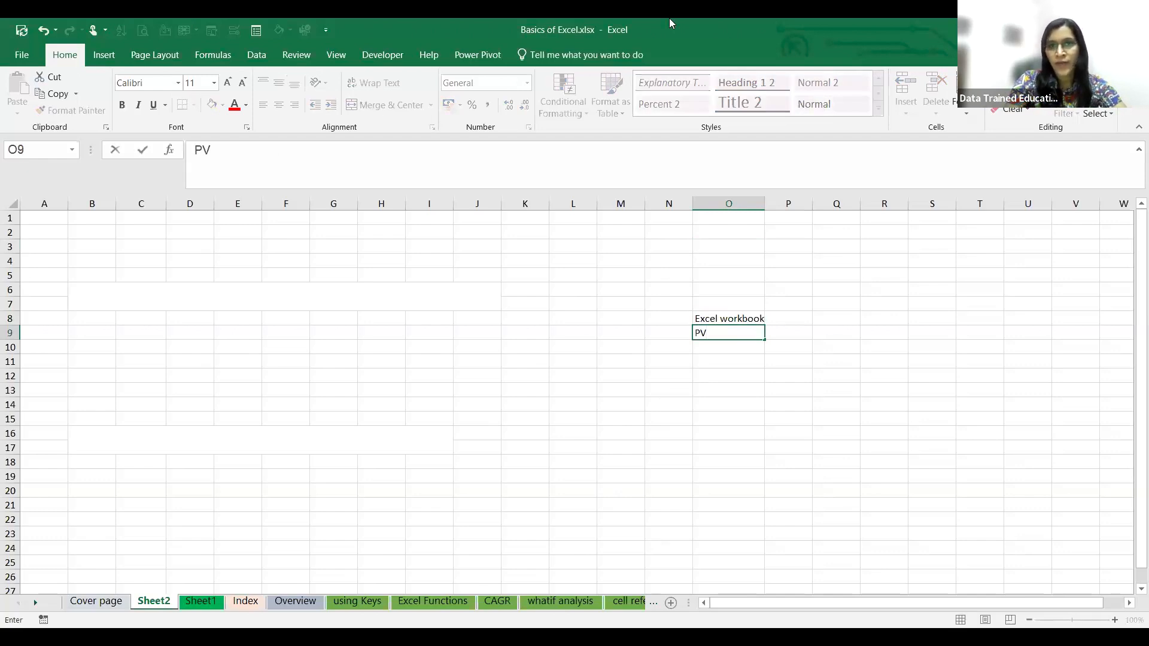
pyautogui.press('Return')
pyautogui.write('FV')
pyautogui.press('Return')
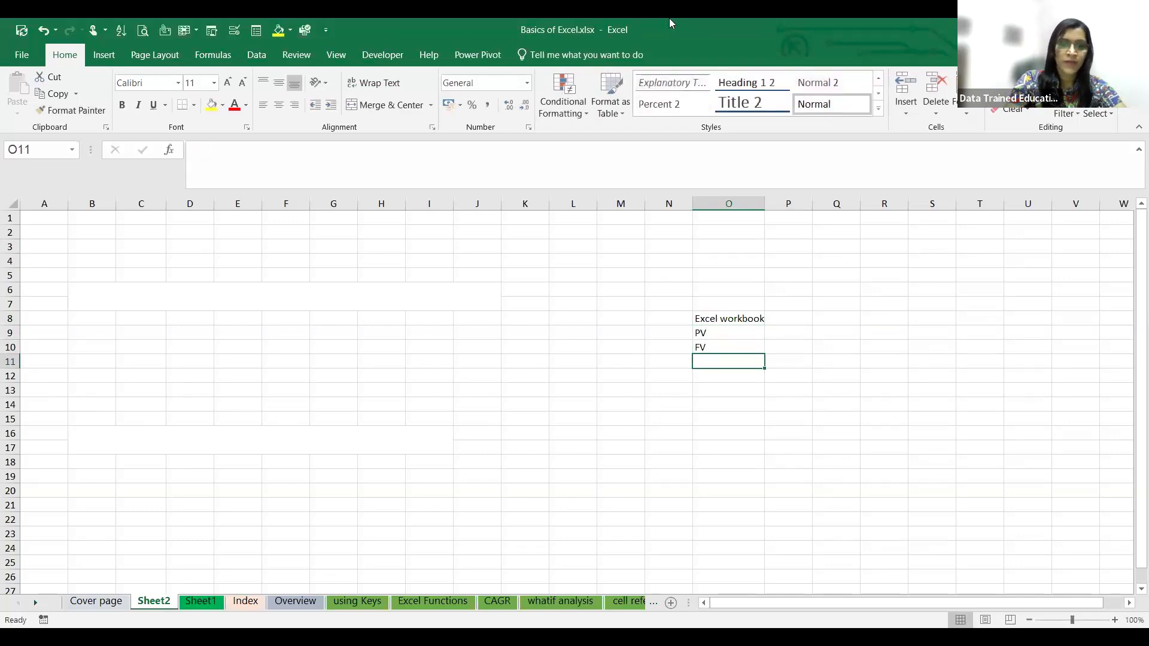
pyautogui.write('PMT')
pyautogui.press('Return')
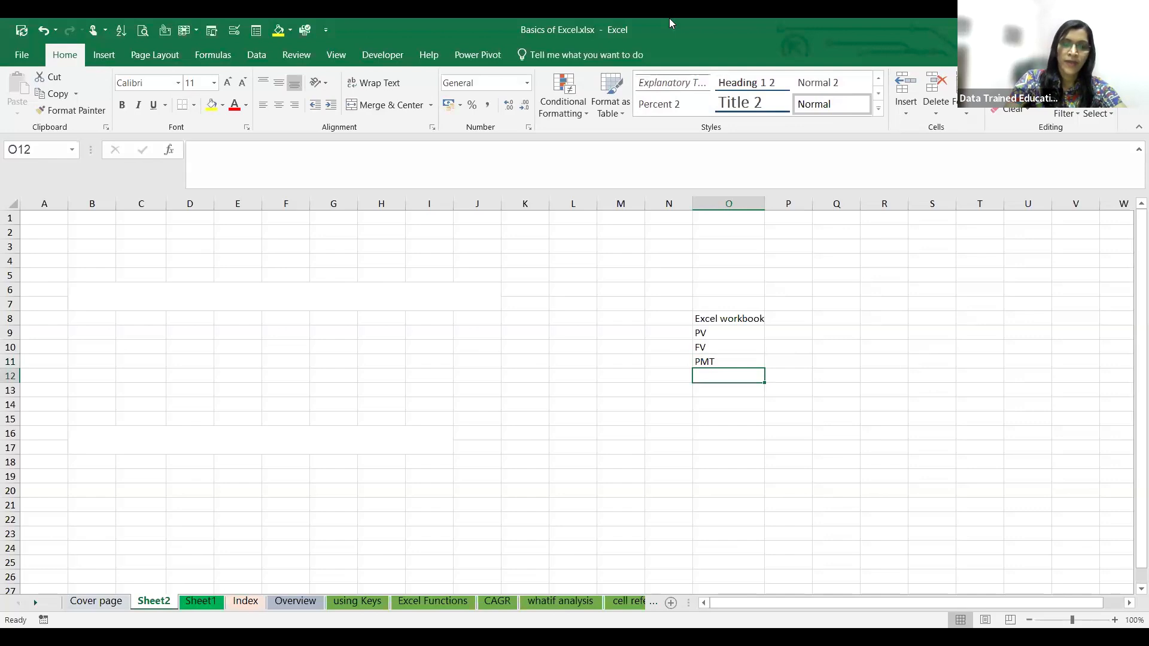
pyautogui.write('Nper')
pyautogui.press('Return')
pyautogui.write('rate')
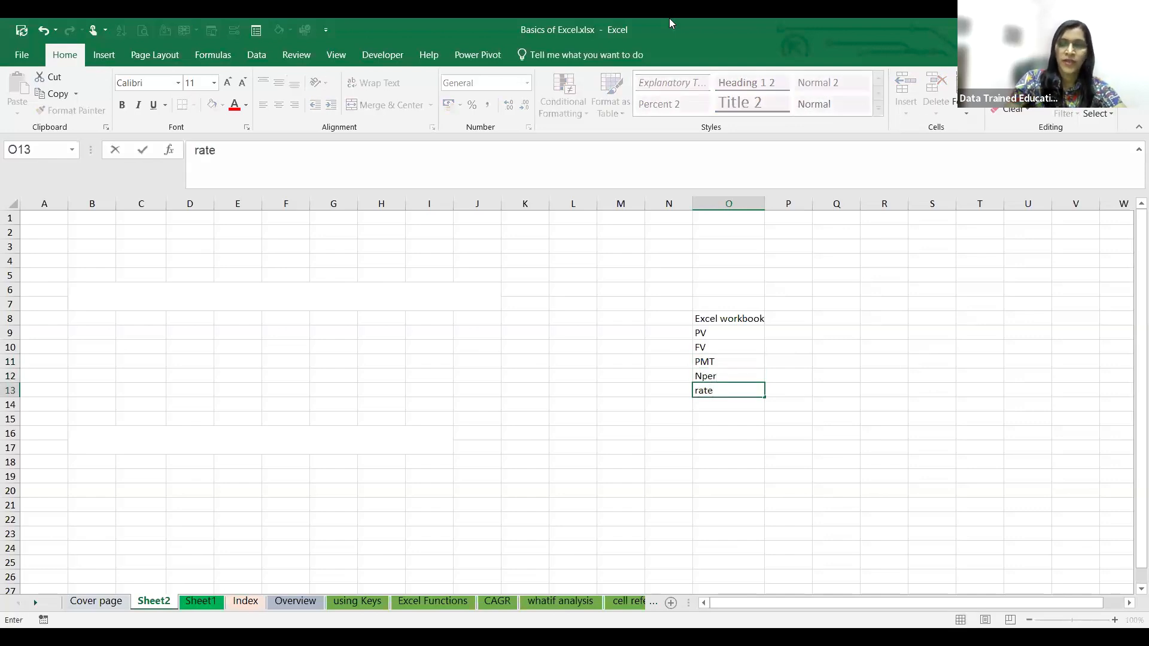
pyautogui.press('Return')
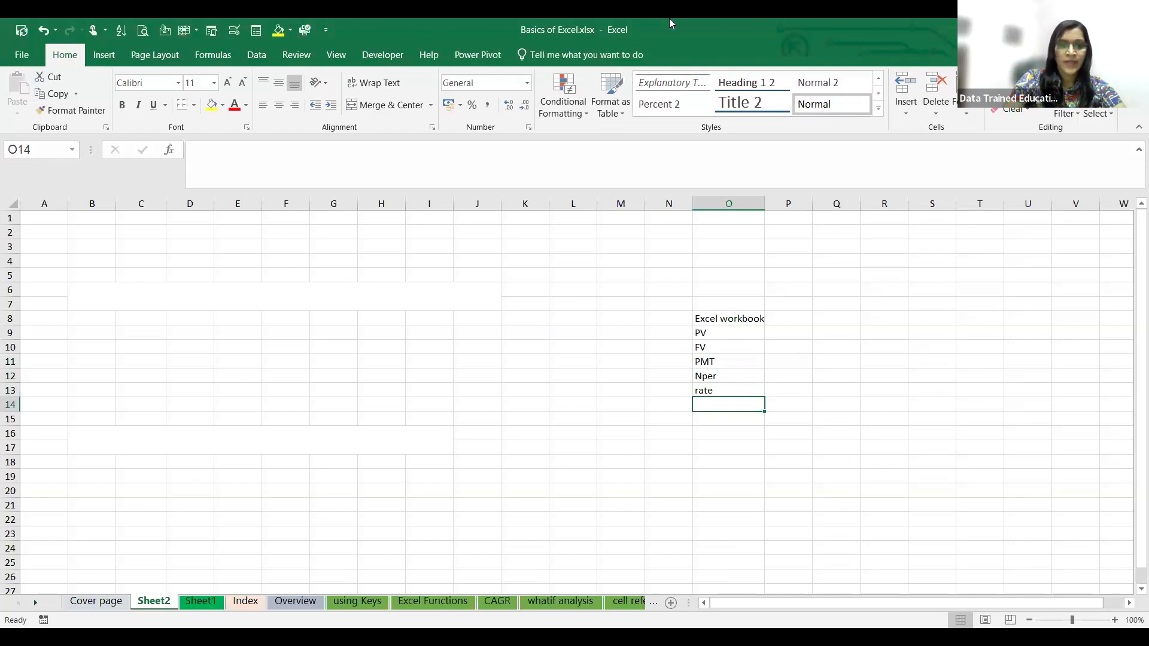
# - Continue the topic list with CAGR, XIRR, NPV and IRR in O14:O17
pyautogui.write('CAGR')
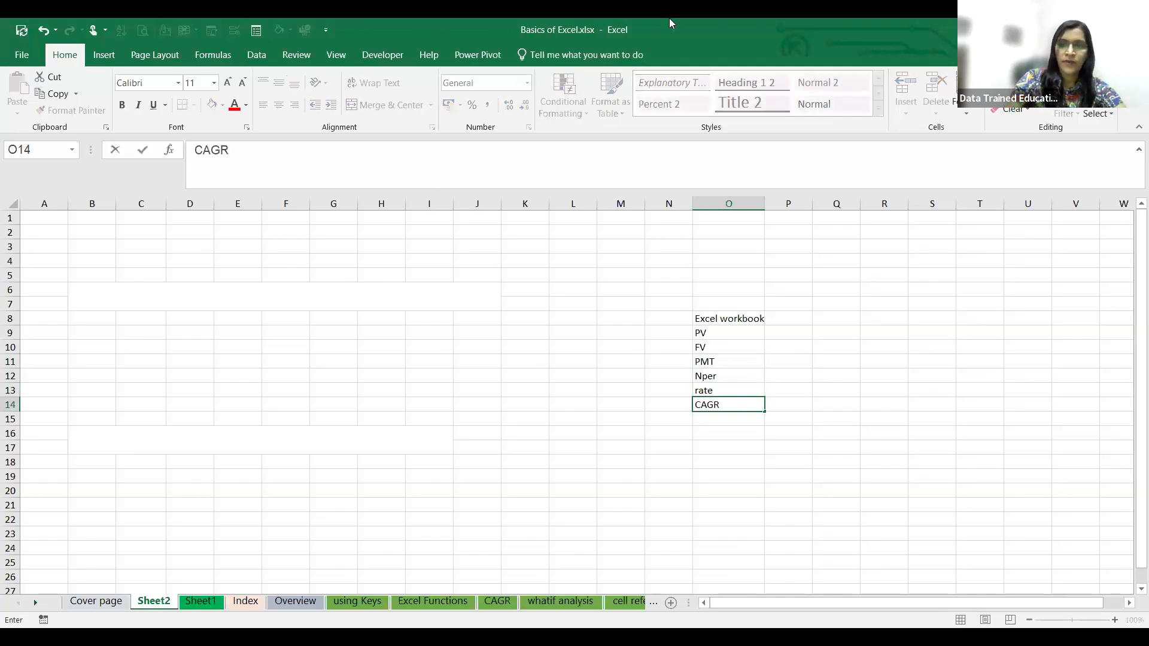
pyautogui.press('Return')
pyautogui.write('XIRR')
pyautogui.press('Return')
pyautogui.write('NPV')
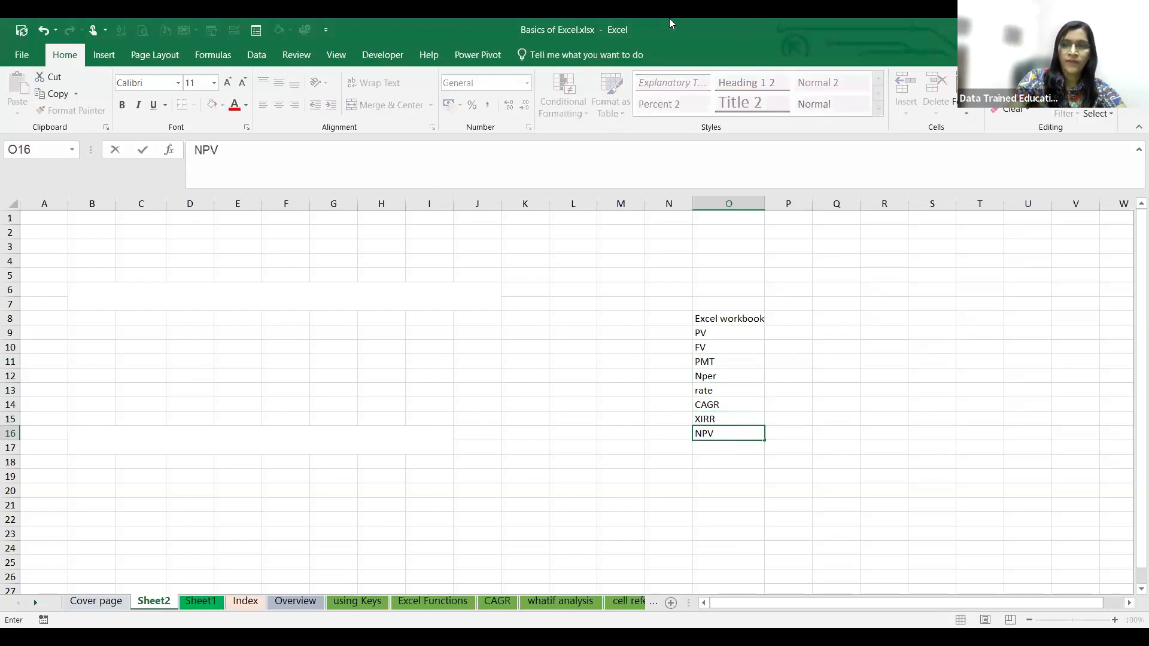
pyautogui.press('Return')
pyautogui.write('IRR')
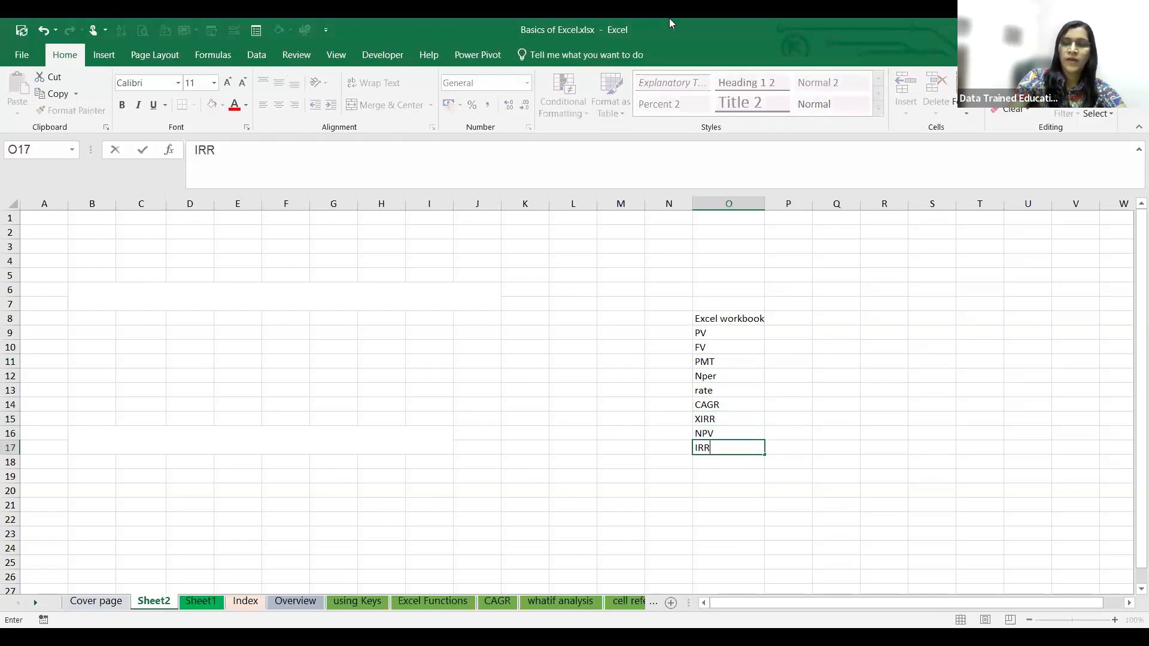
pyautogui.hotkey('ctrl', 'Return')
pyautogui.press('Return')
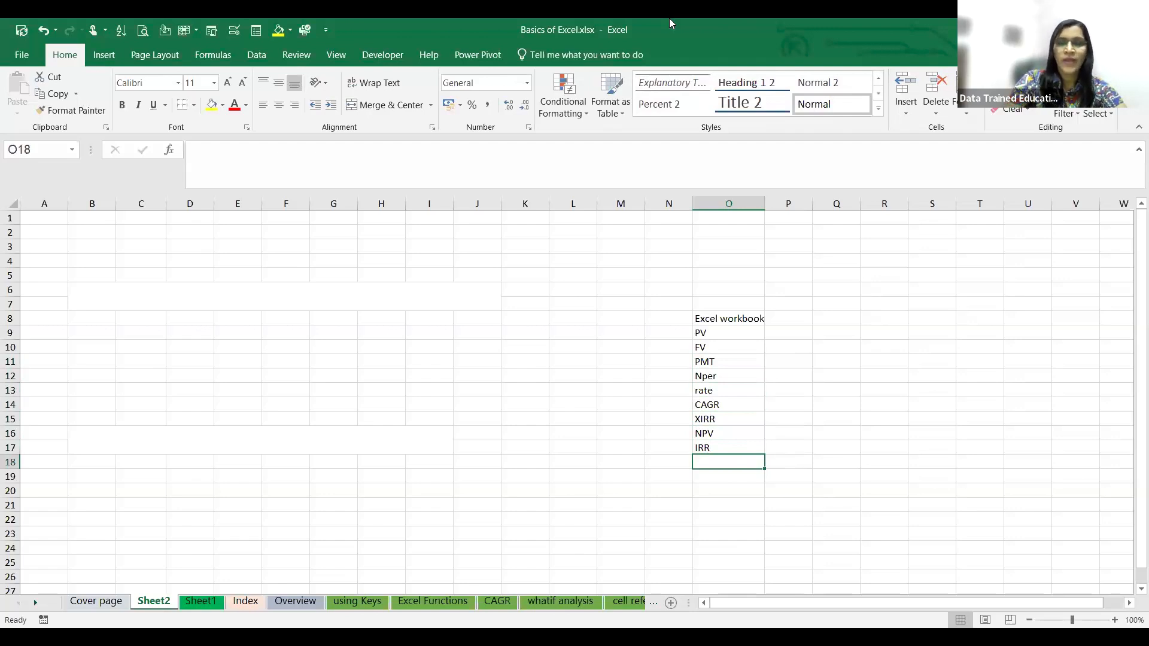
# - Enter "Basic" in O18 and the functions SUM, Average, SUMIF and if across P18:S18
pyautogui.write('Basic')
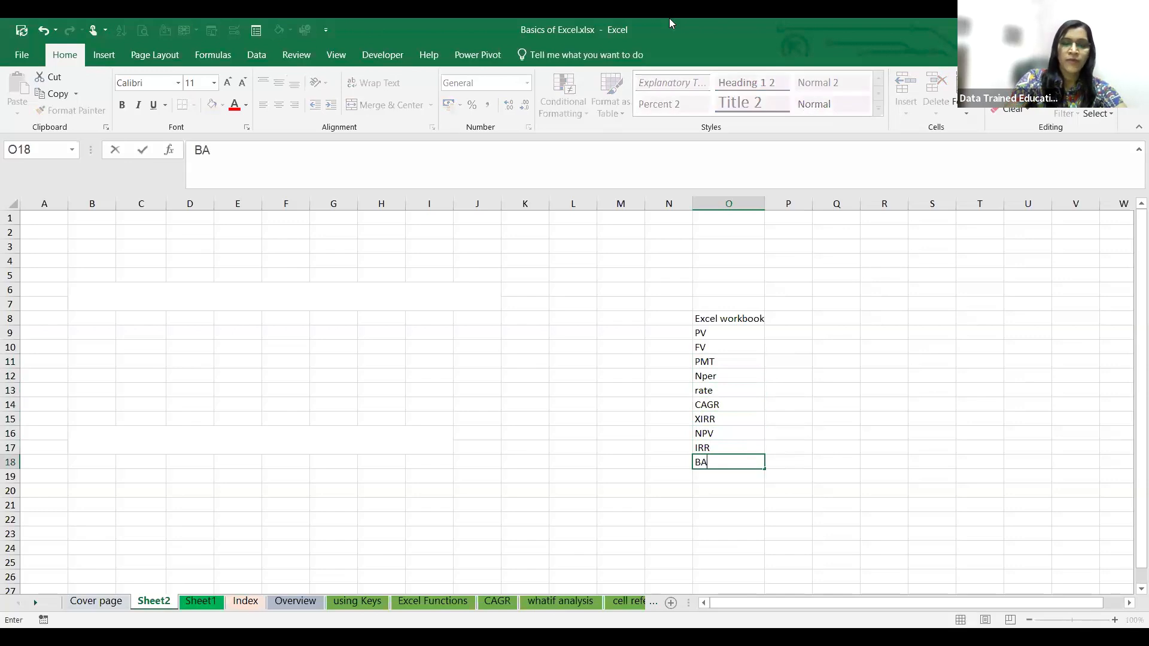
pyautogui.press('Tab')
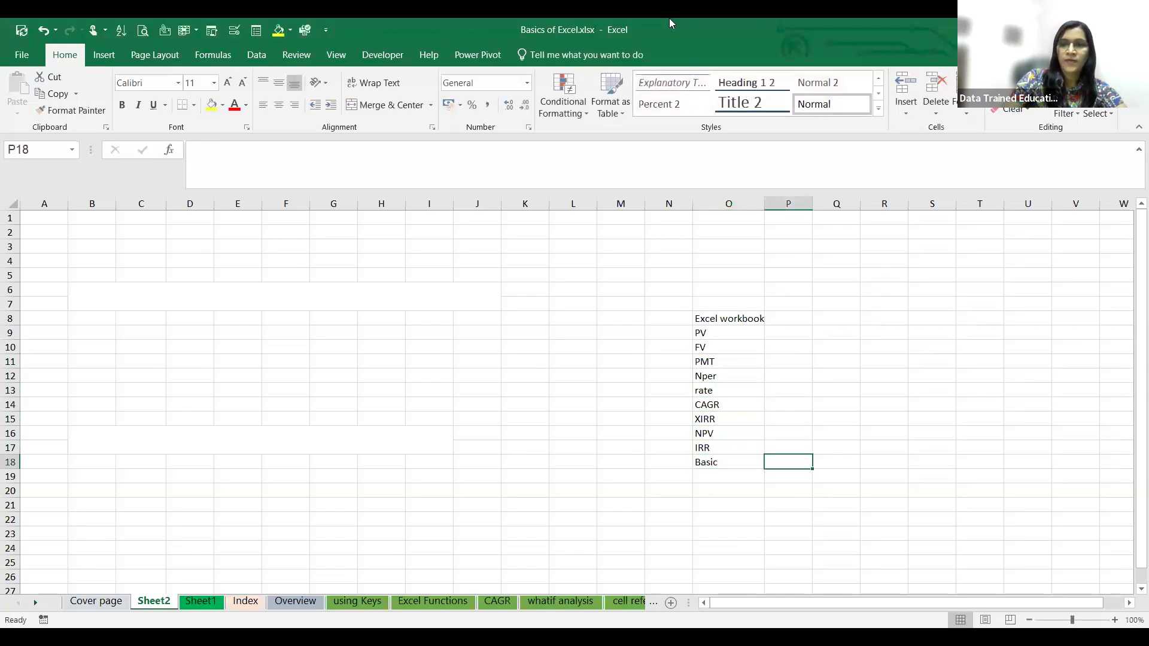
pyautogui.write('SUM')
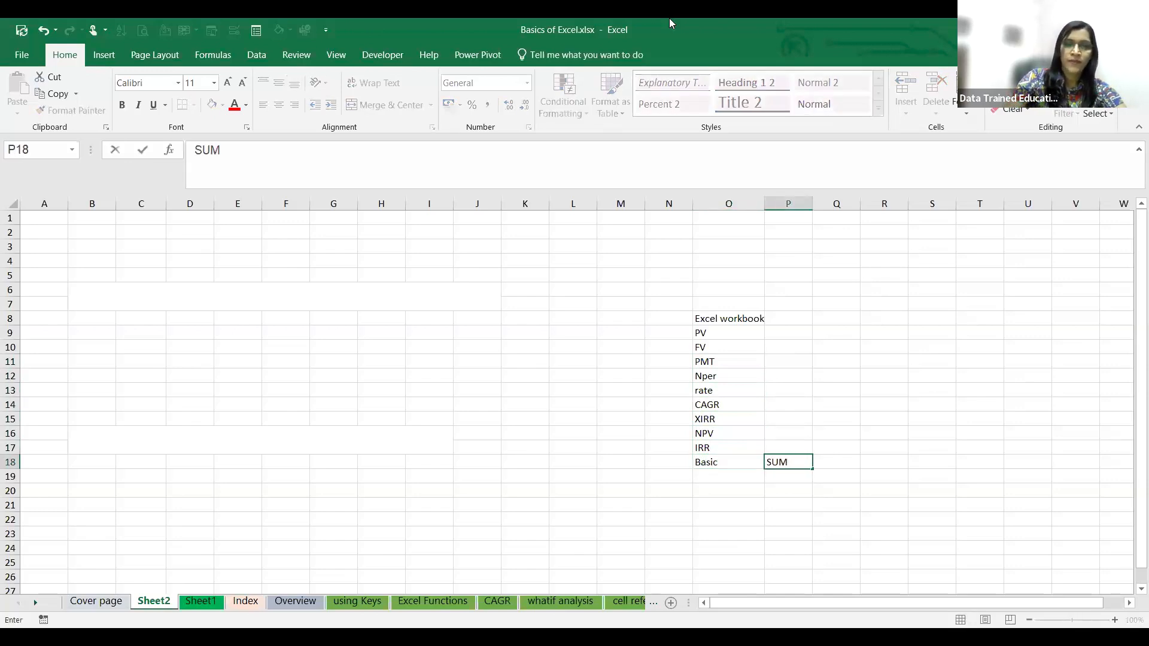
pyautogui.press('Tab')
pyautogui.write('Average')
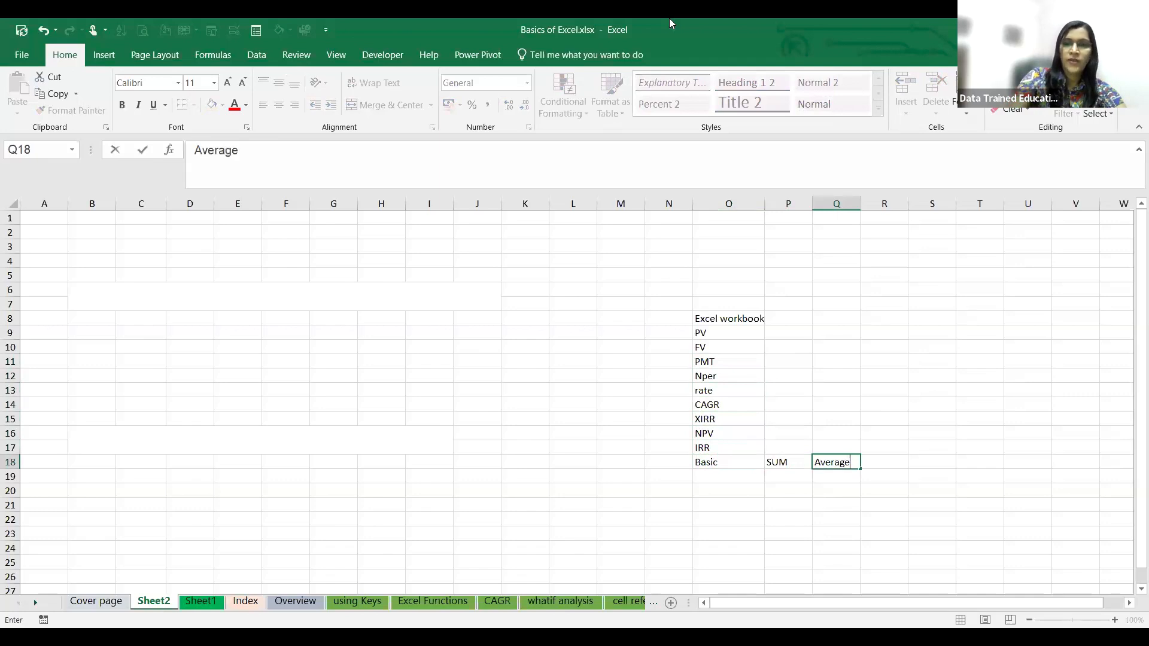
pyautogui.press('Tab')
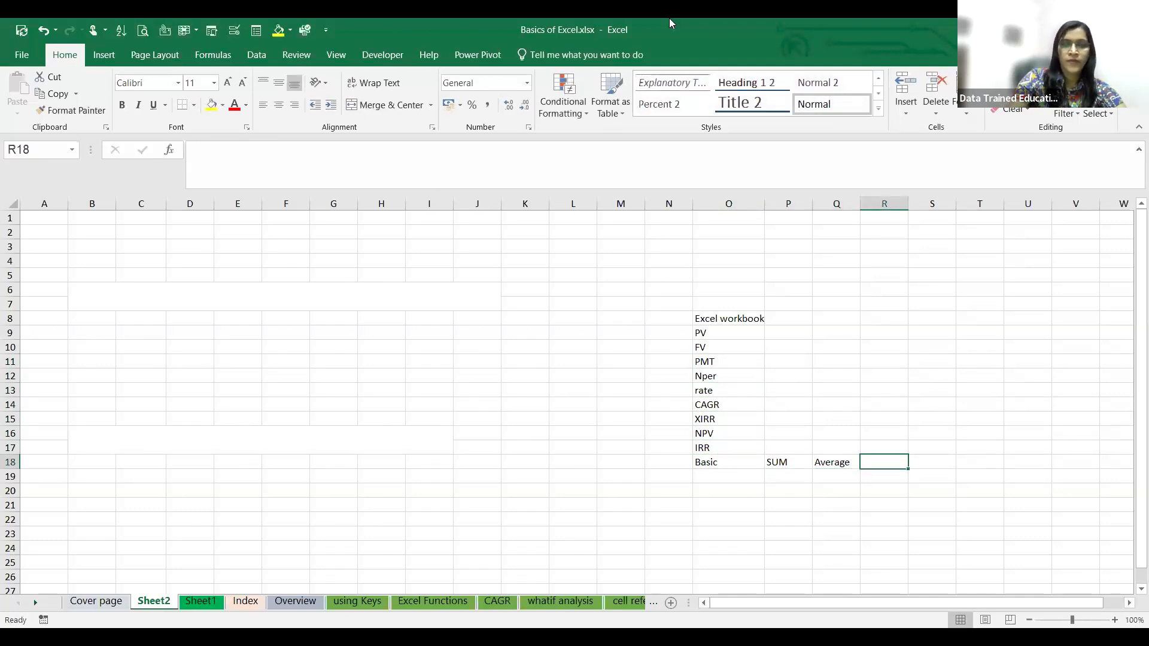
pyautogui.write('SUMIF')
pyautogui.press('Tab')
pyautogui.write('if')
pyautogui.press('Tab')
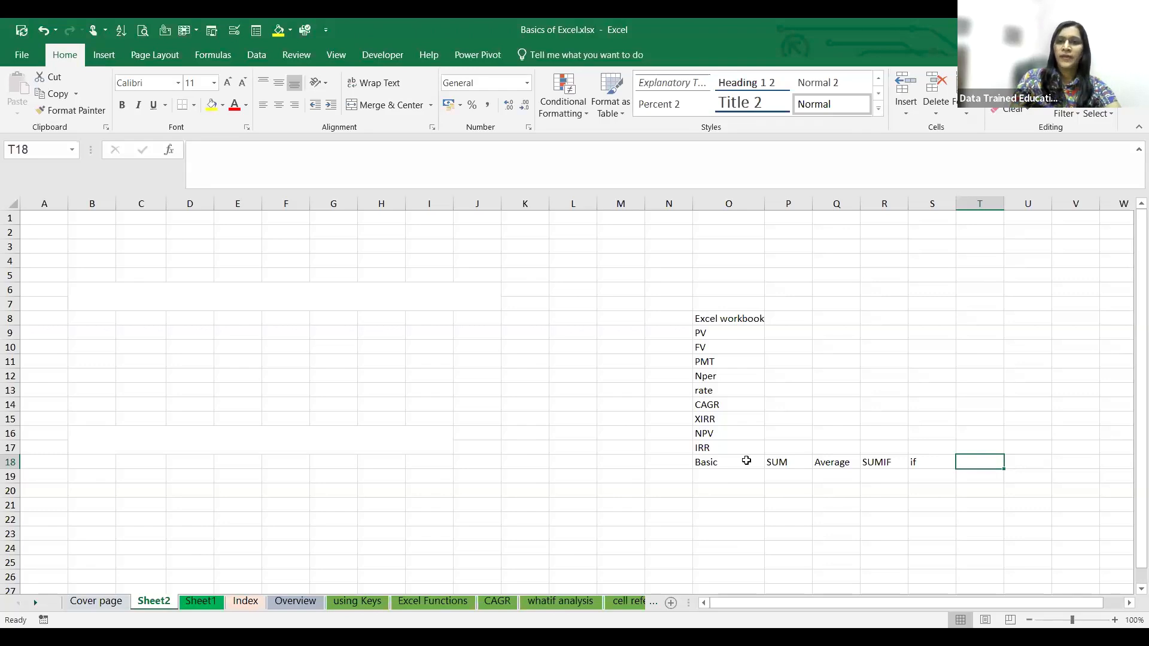
pyautogui.click(665, 410)
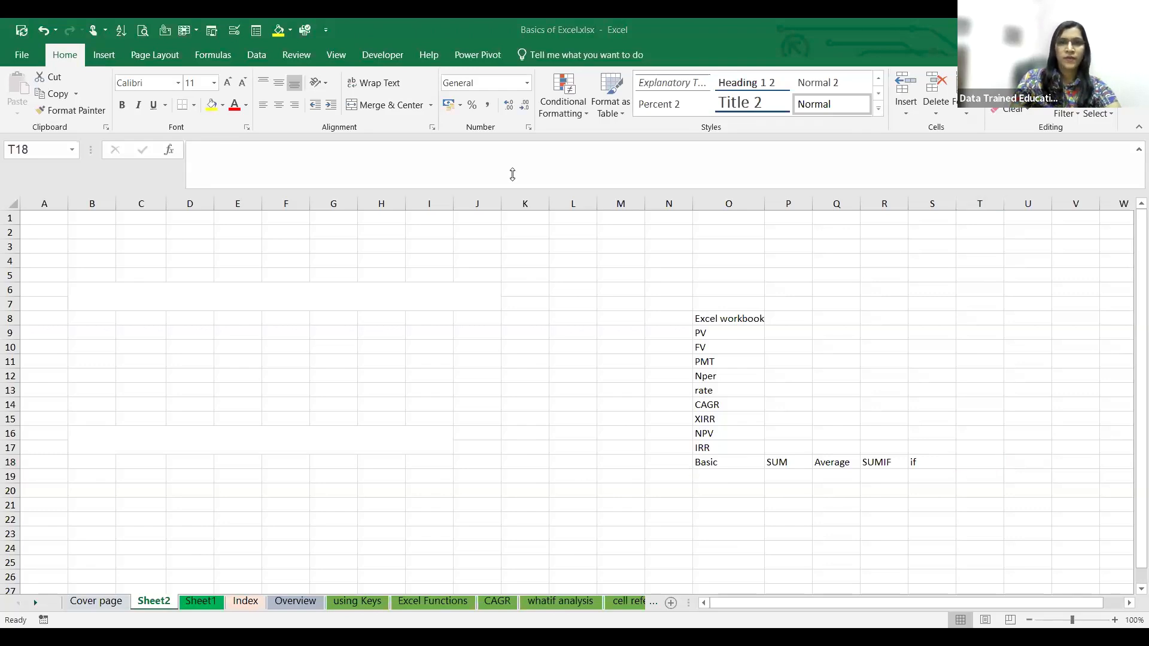